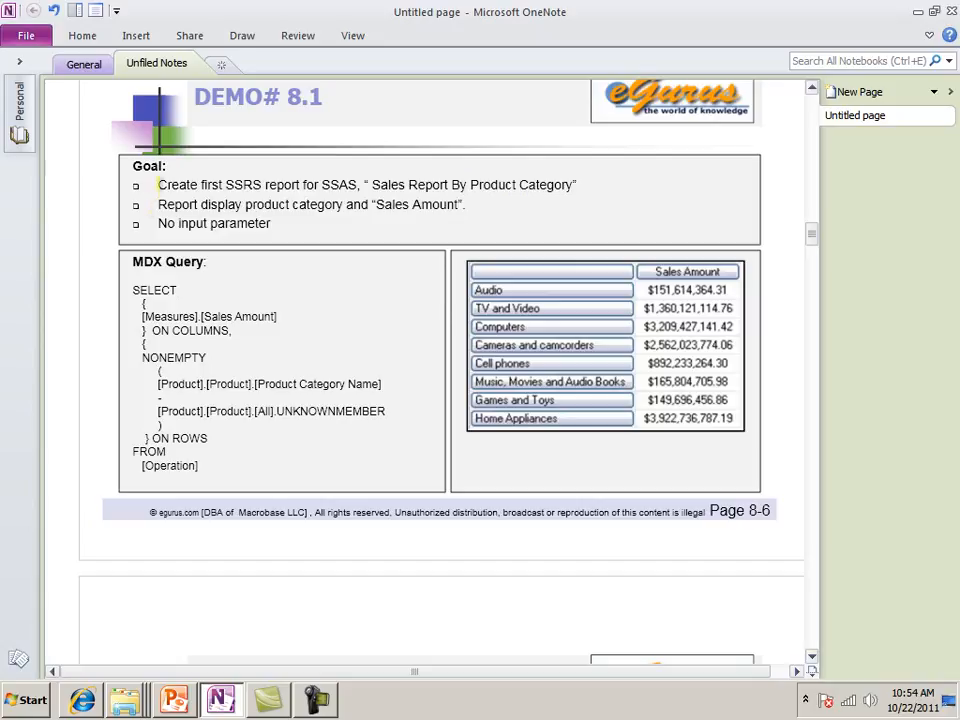
Highlight the second and third goal bullets on the DEMO# 8.1 page and outline the MDX query text in yellow
drag(158, 204, 458, 205)
drag(160, 223, 267, 226)
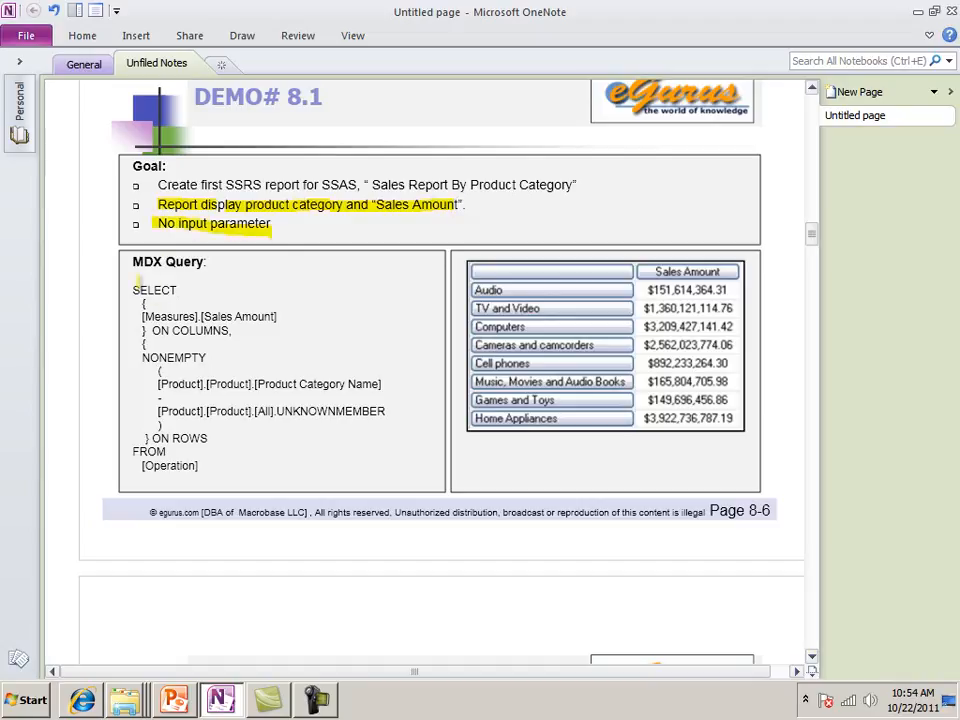
drag(130, 280, 366, 308)
mouse_move(133, 258)
mouse_down()
mouse_move(106, 485)
mouse_move(420, 526)
mouse_move(349, 308)
mouse_up()
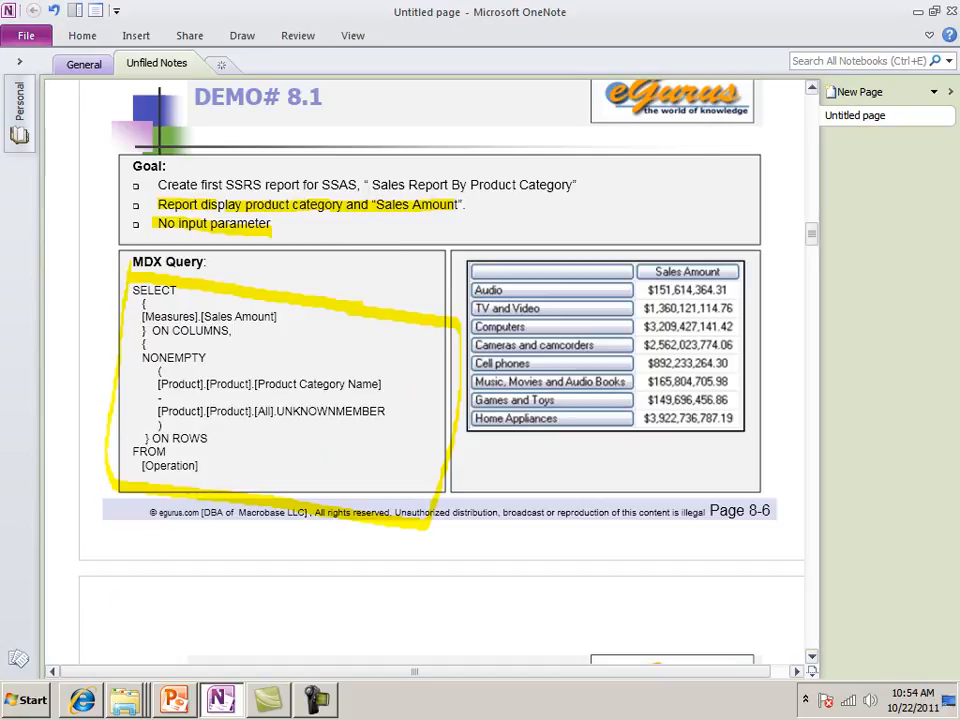
Switch to the PowerPoint deck, review the DEMO# 8.1 steps and goal on slides 7 and 6, and return to the notes
click(174, 700)
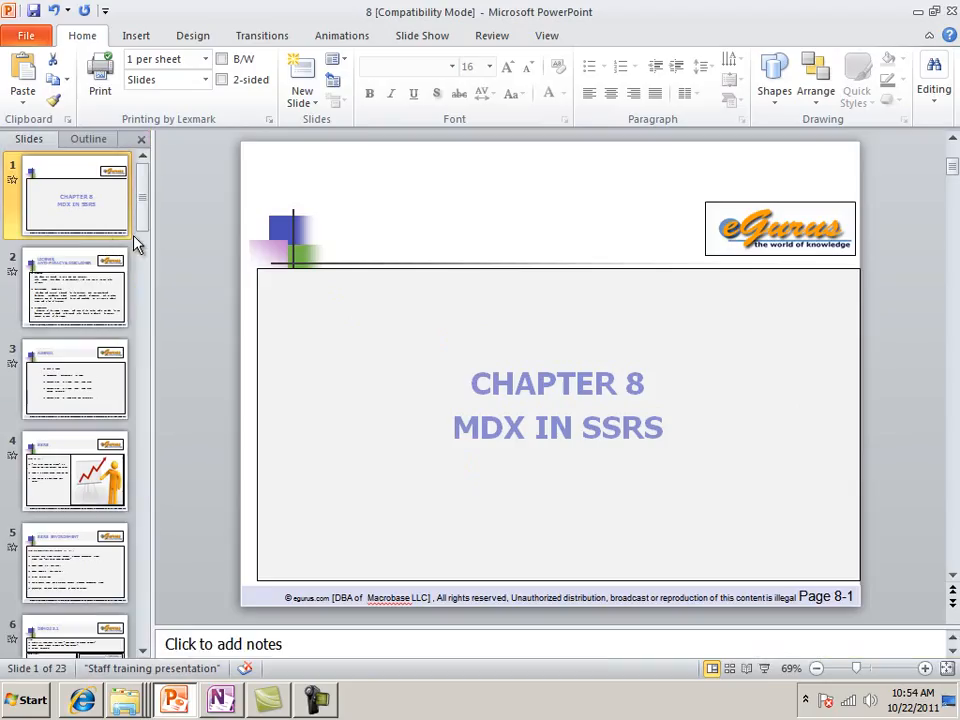
click(62, 360)
click(80, 508)
scroll(85, 510, down, 3)
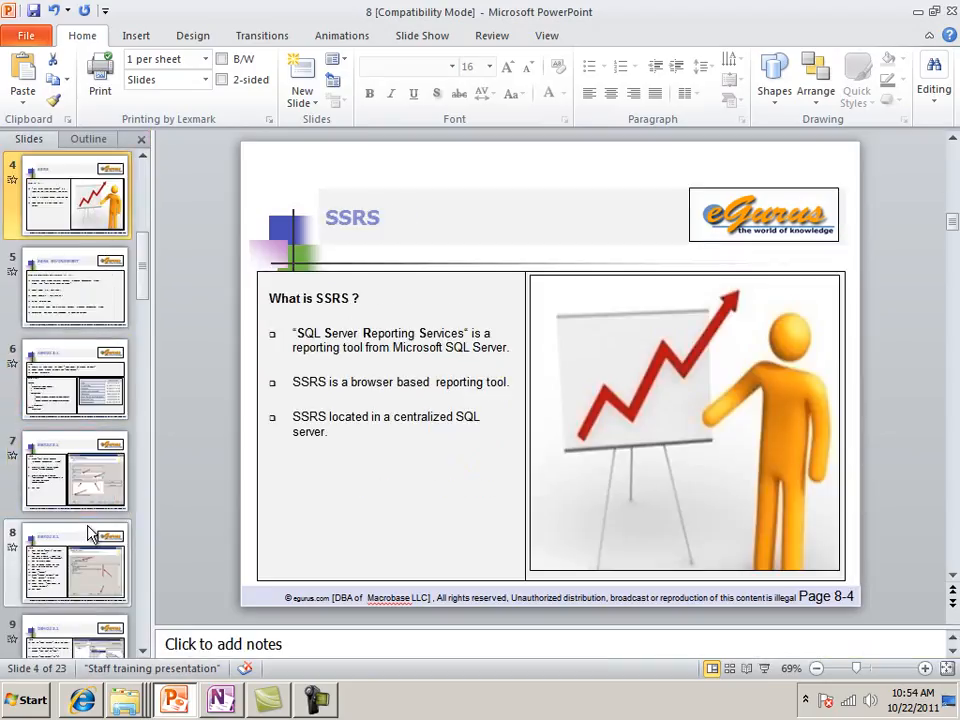
click(92, 508)
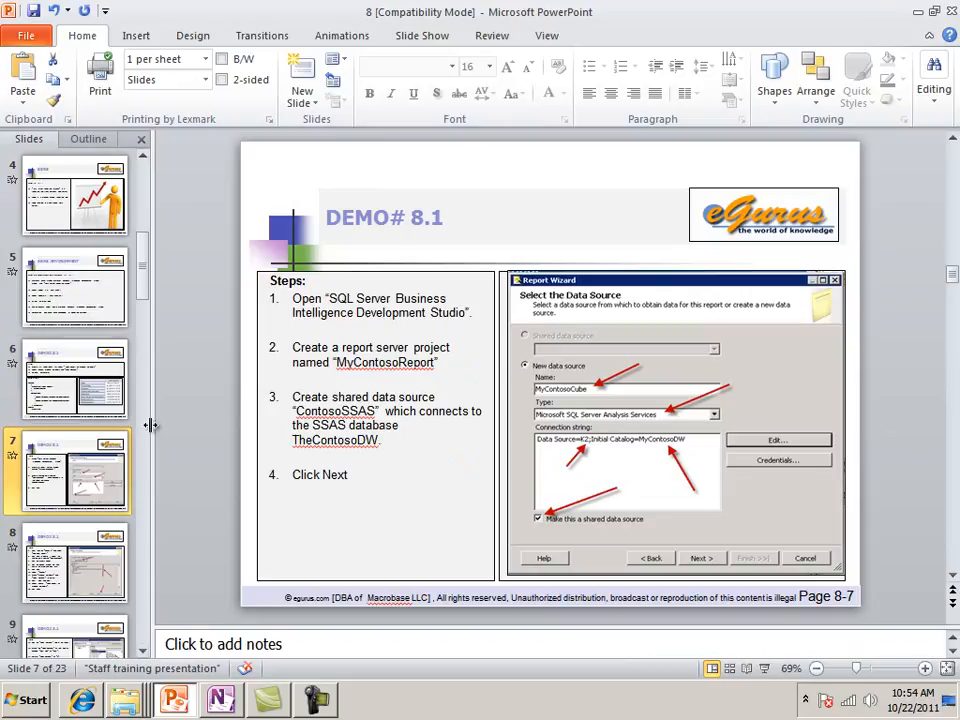
click(92, 400)
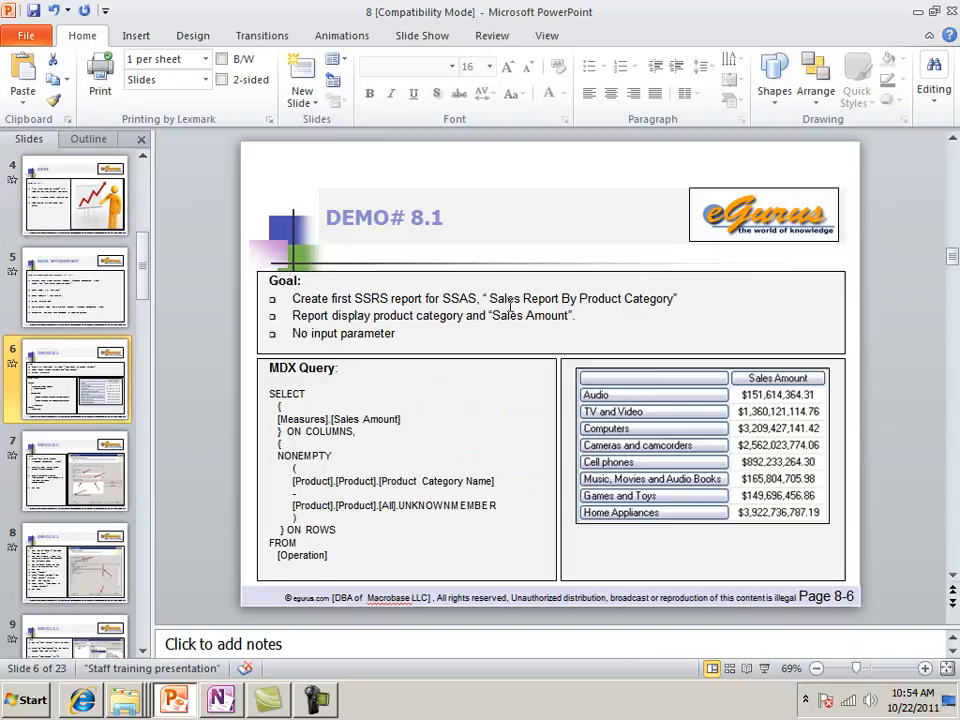
click(917, 17)
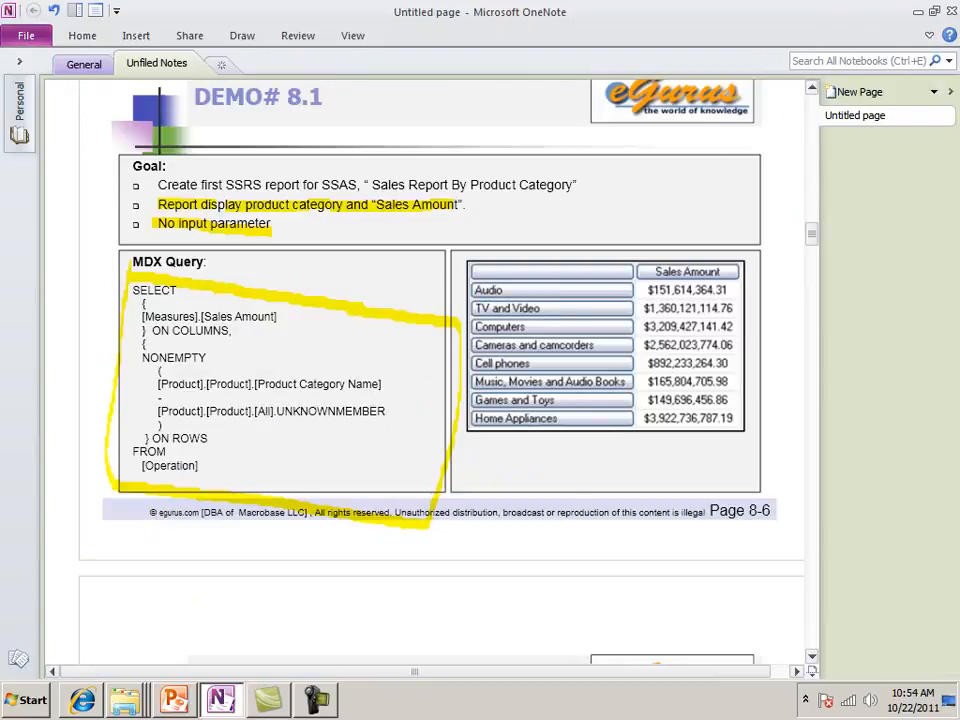
Start SQL Server Management Studio, connect to the Analysis Services server K2\K2, and widen Object Explorer
click(22, 701)
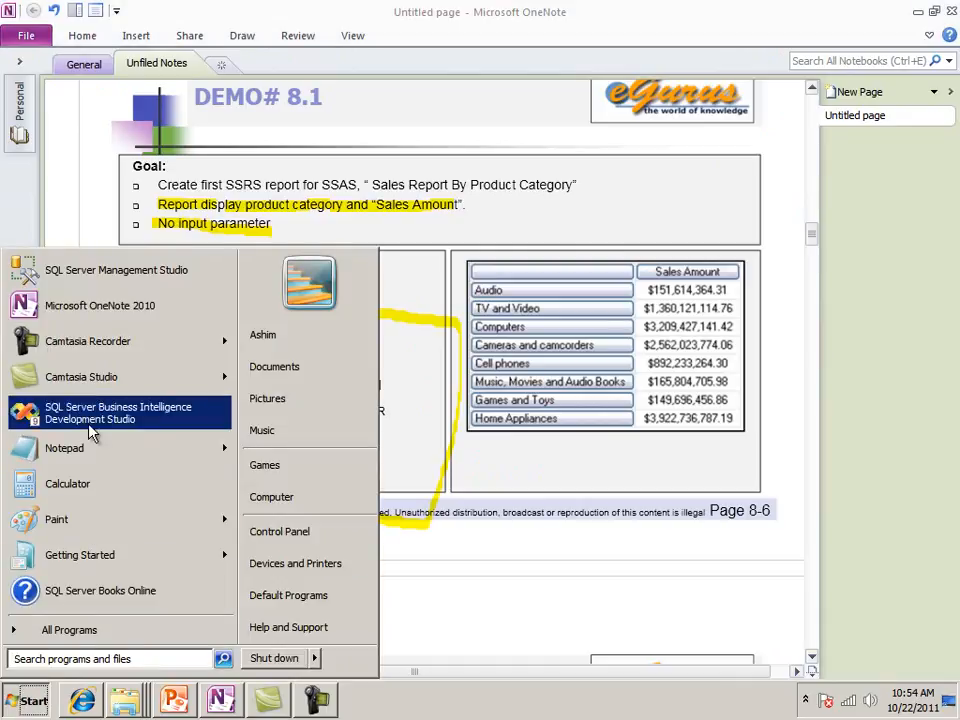
click(104, 287)
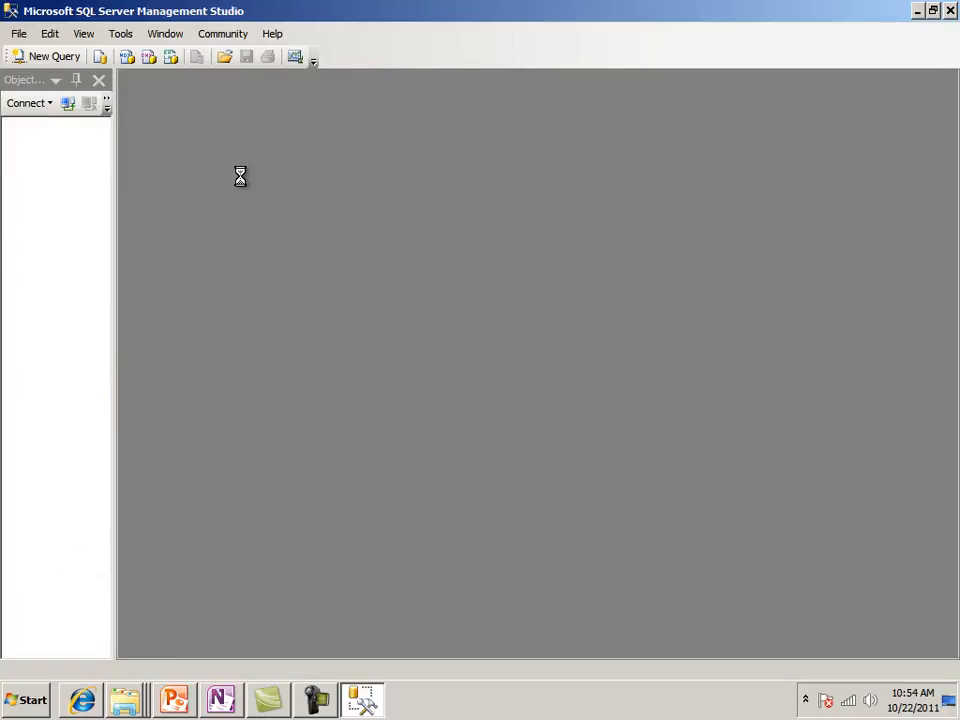
click(394, 388)
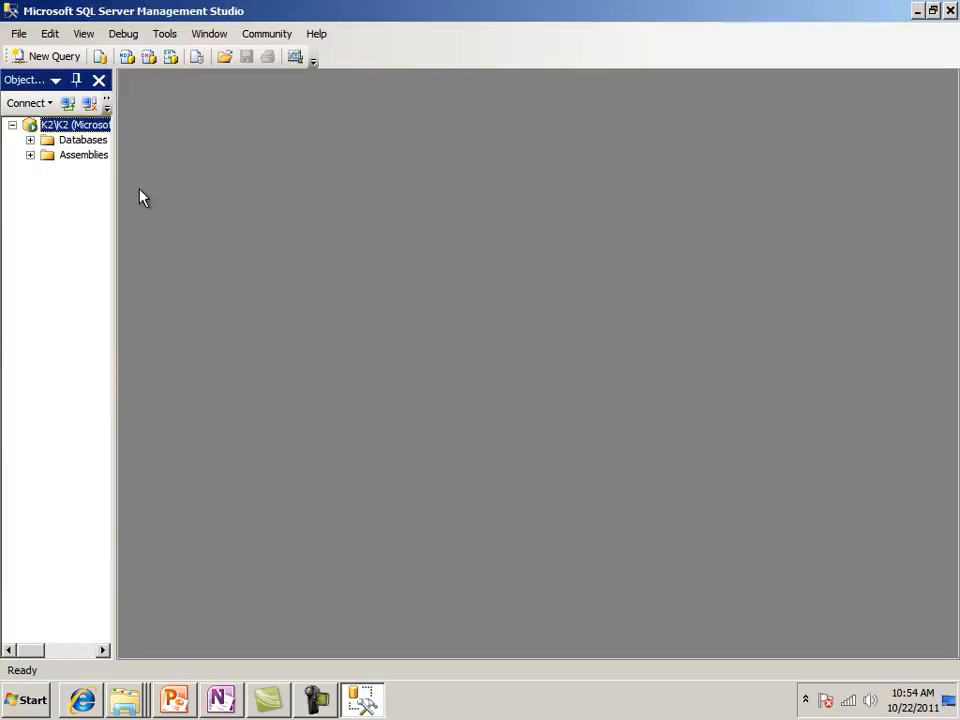
drag(111, 197, 172, 199)
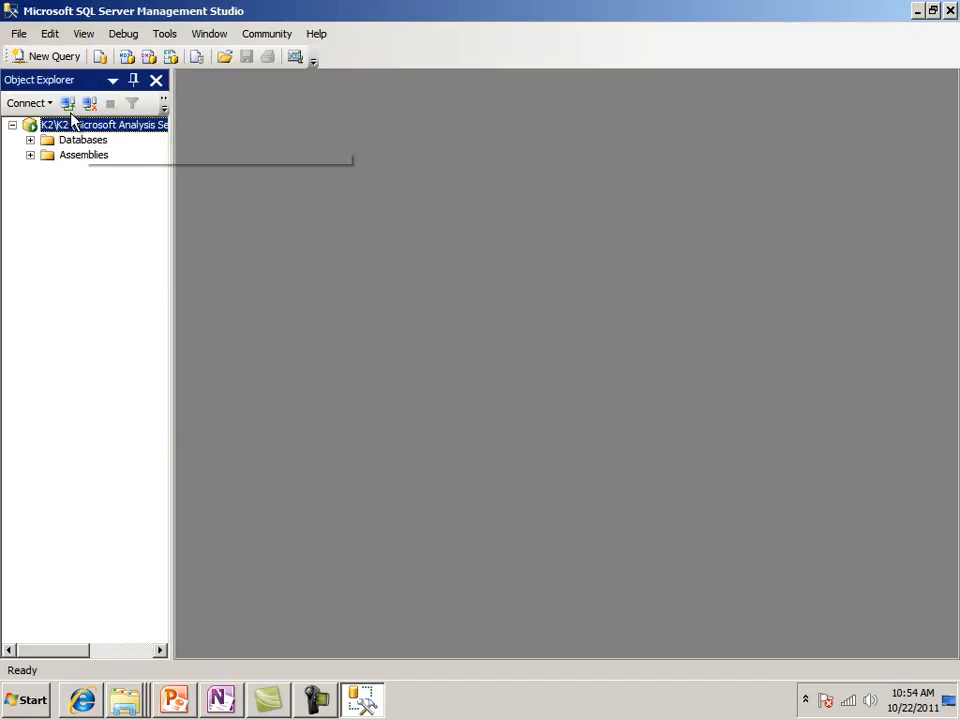
Open four blank MDX queries on K2\K2, using the Analysis Services MDX query command for one and the default new query for the others
click(37, 58)
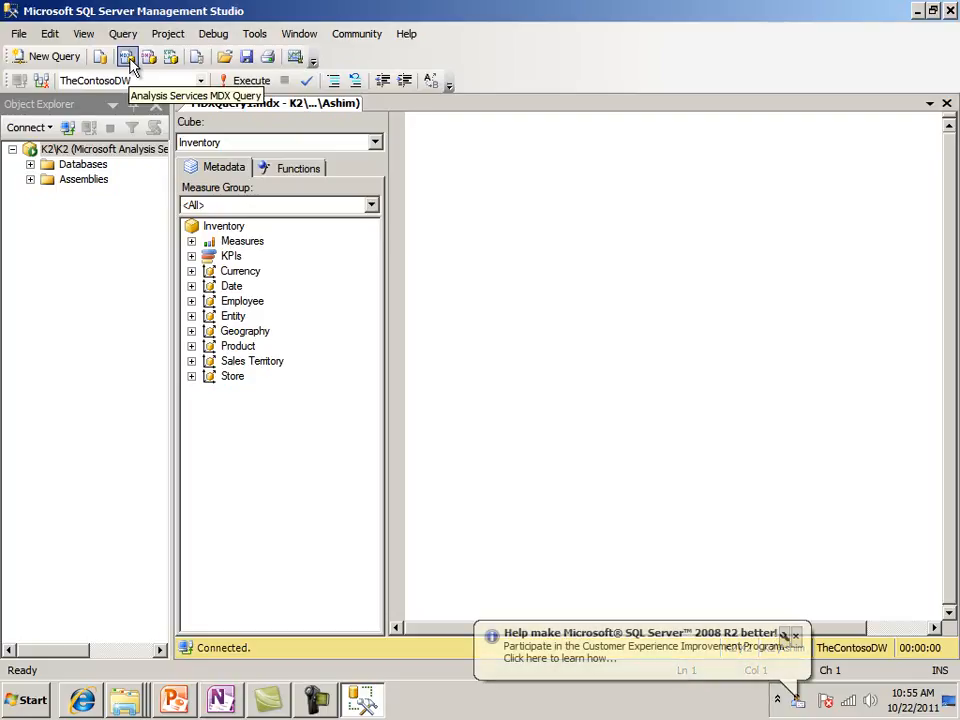
click(129, 60)
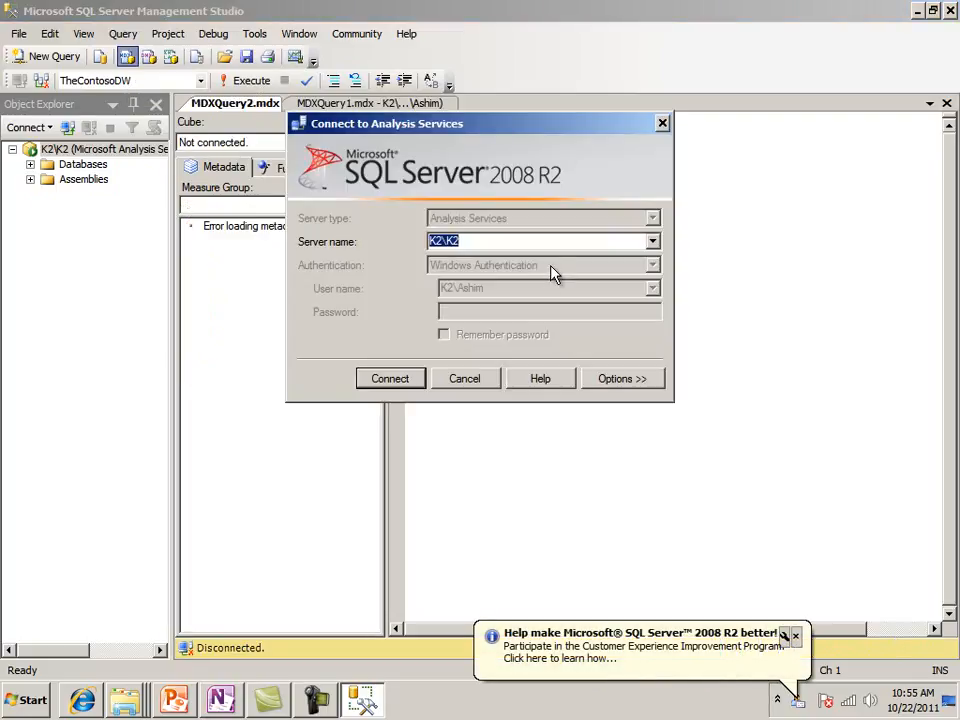
click(395, 388)
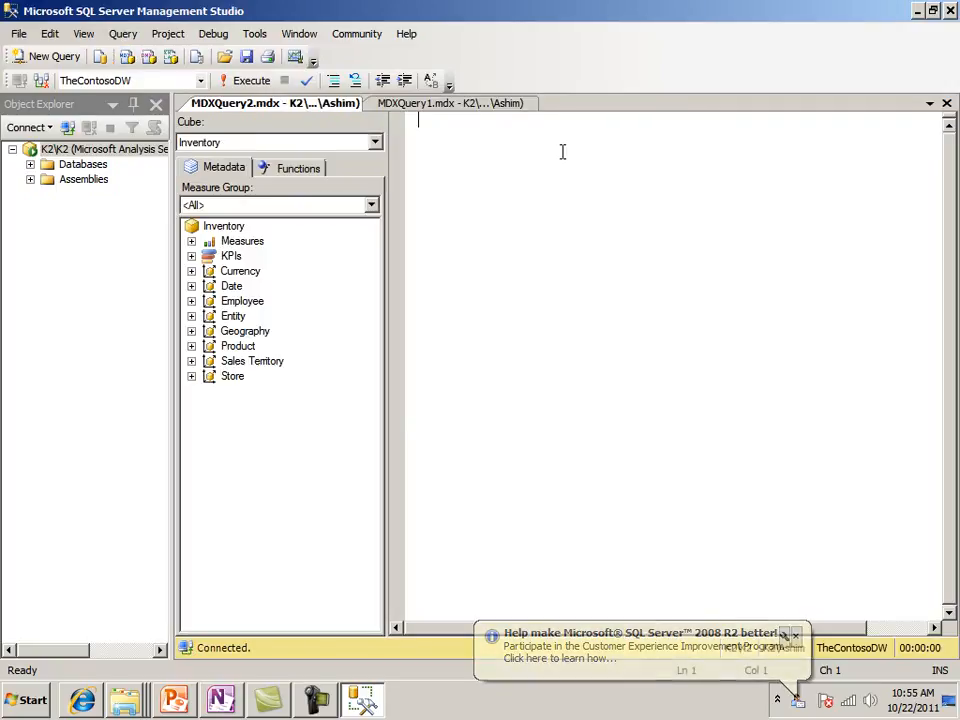
click(37, 58)
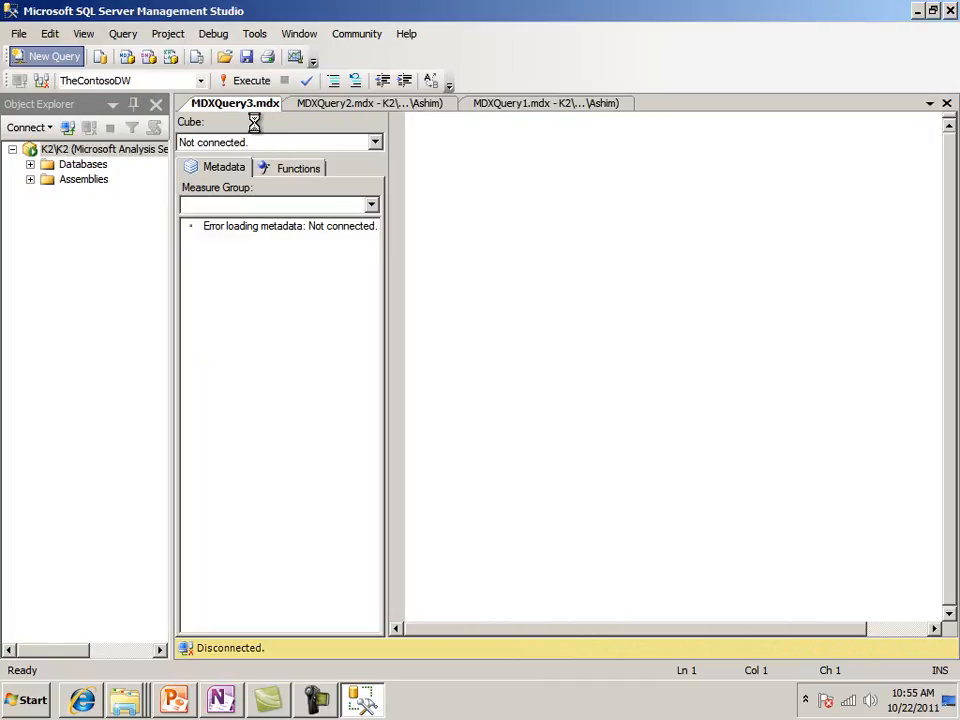
click(55, 57)
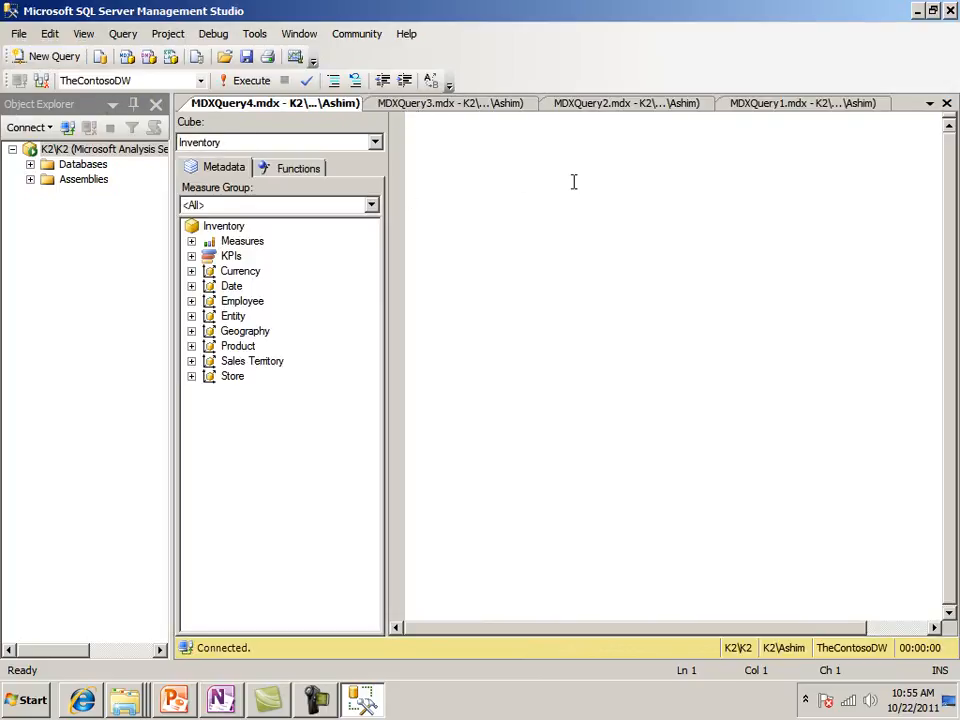
Open an Analysis Services DMX query connected to K2\K2, plus a second one with the default new query command
click(148, 60)
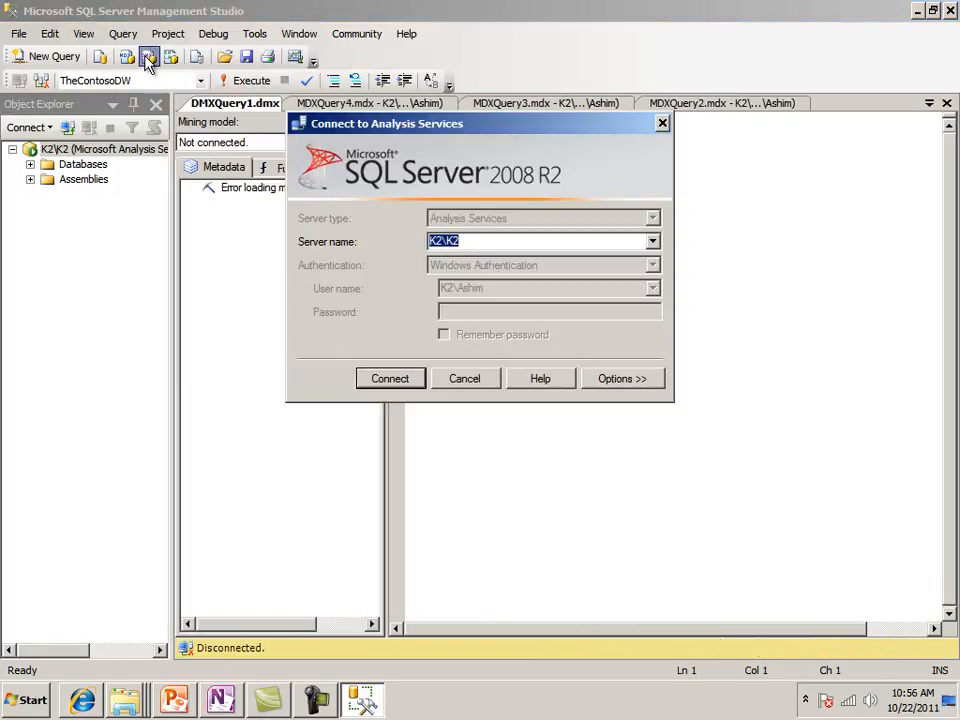
click(403, 379)
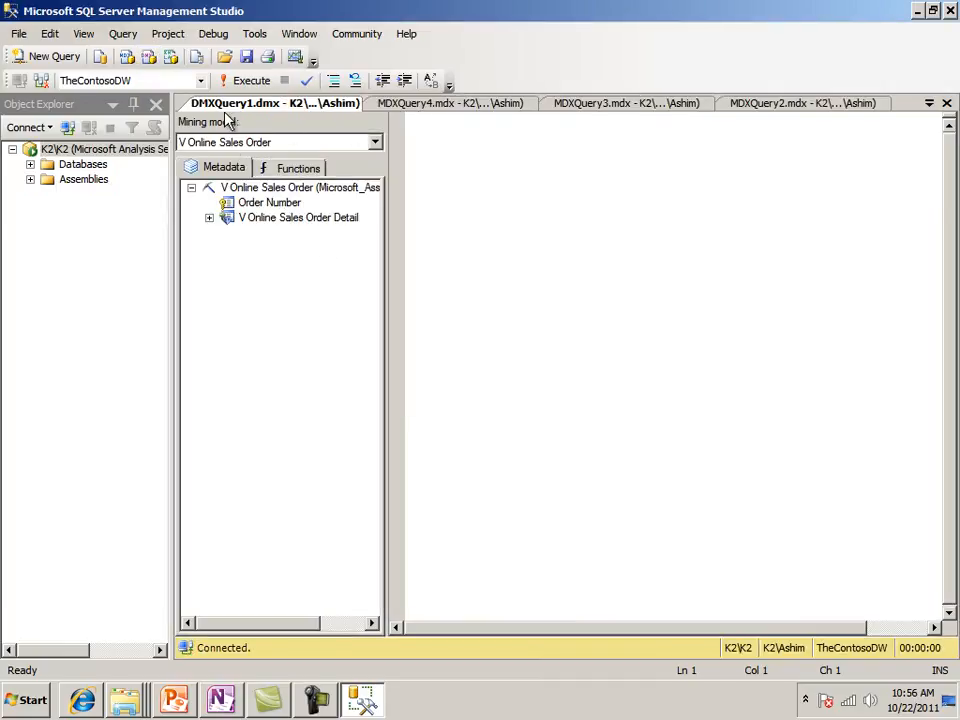
click(54, 62)
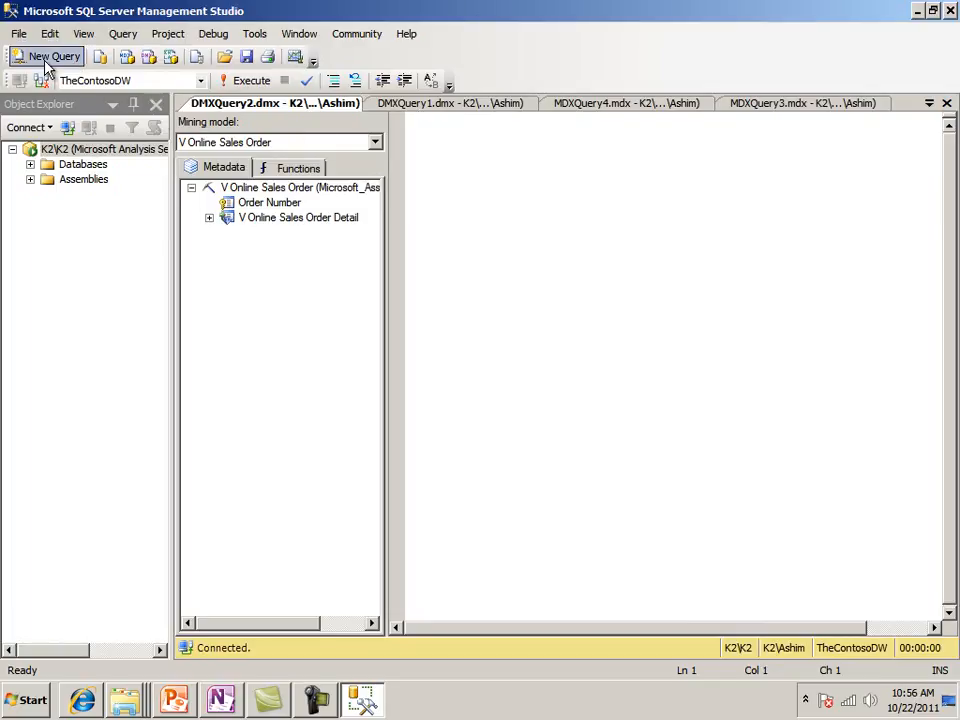
Open an Analysis Services XMLA query on K2\K2 and a second one by default new query, and close SQL Server Management Studio
click(169, 58)
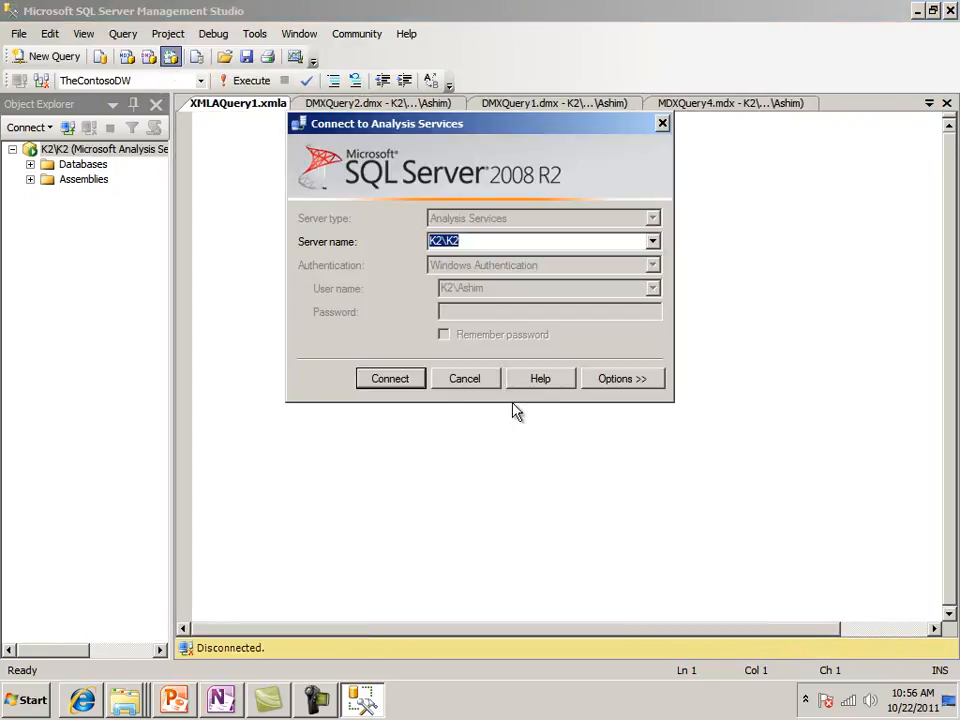
click(404, 381)
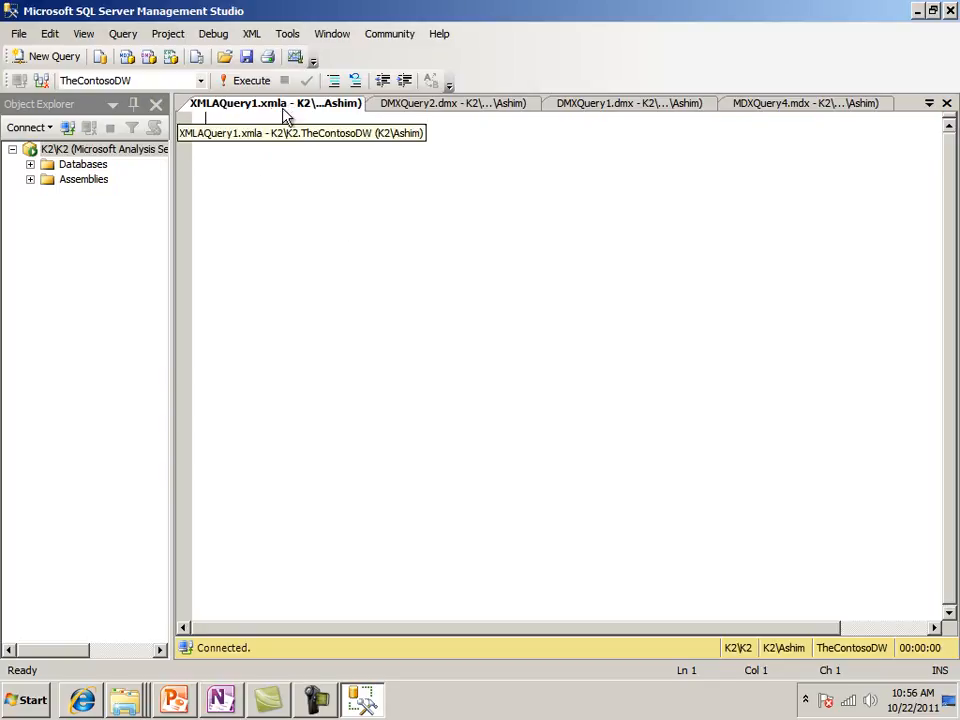
click(55, 58)
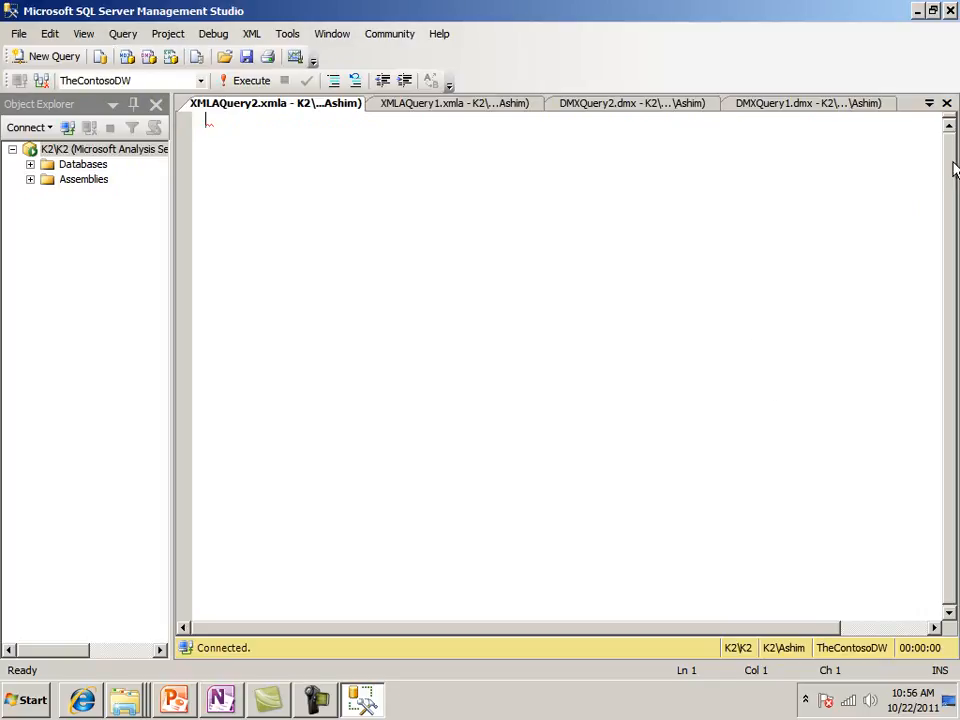
click(950, 12)
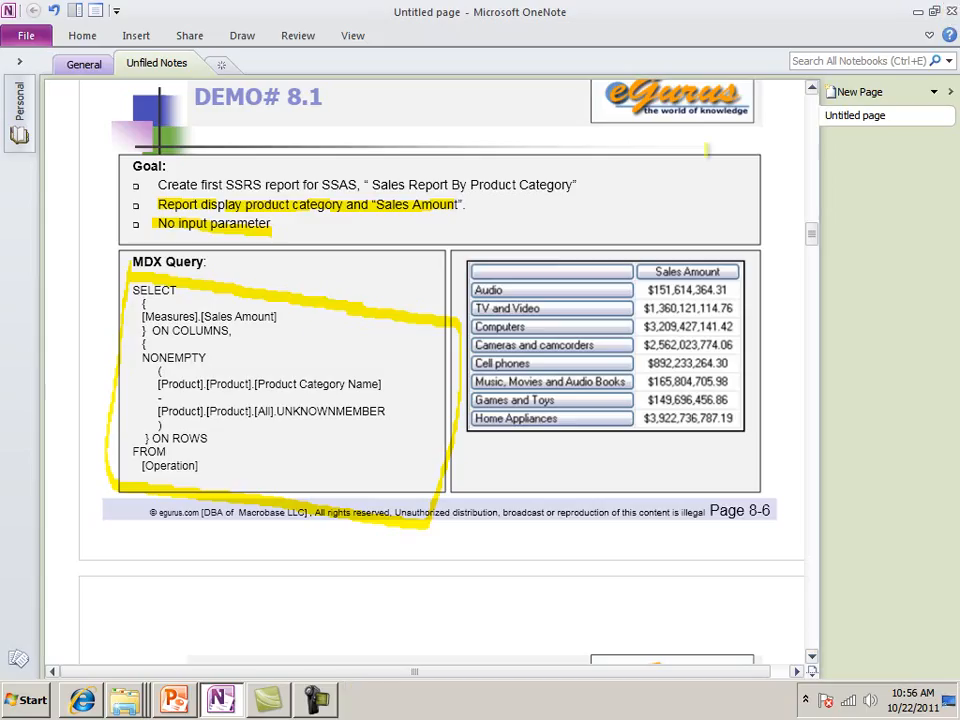
Start SQL Server Management Studio again and connect to the Analysis Services server K2\K2
click(20, 708)
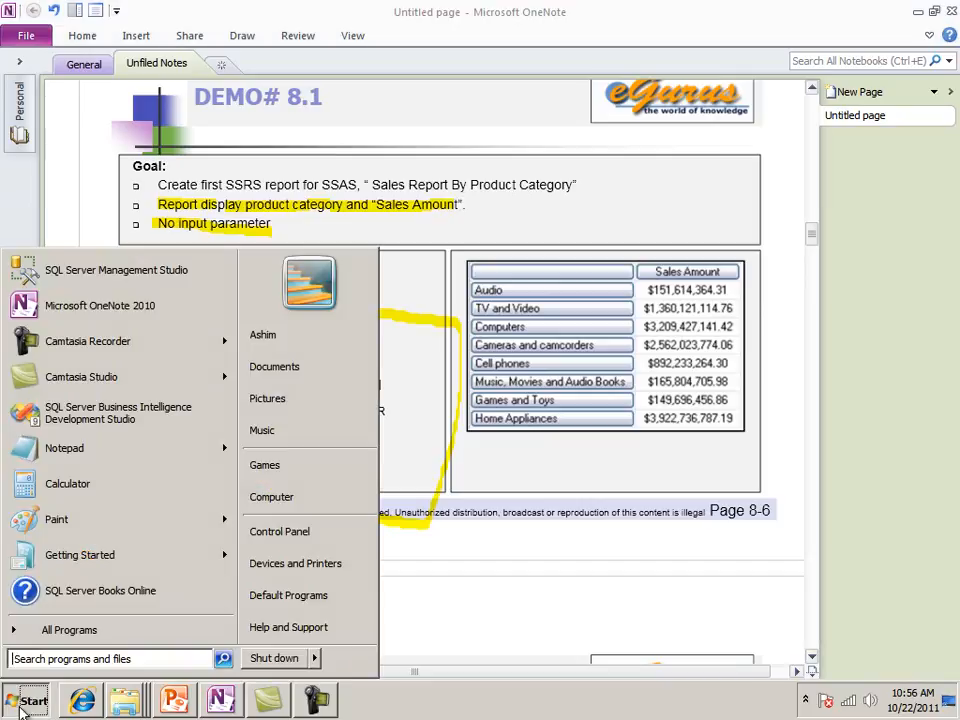
click(62, 271)
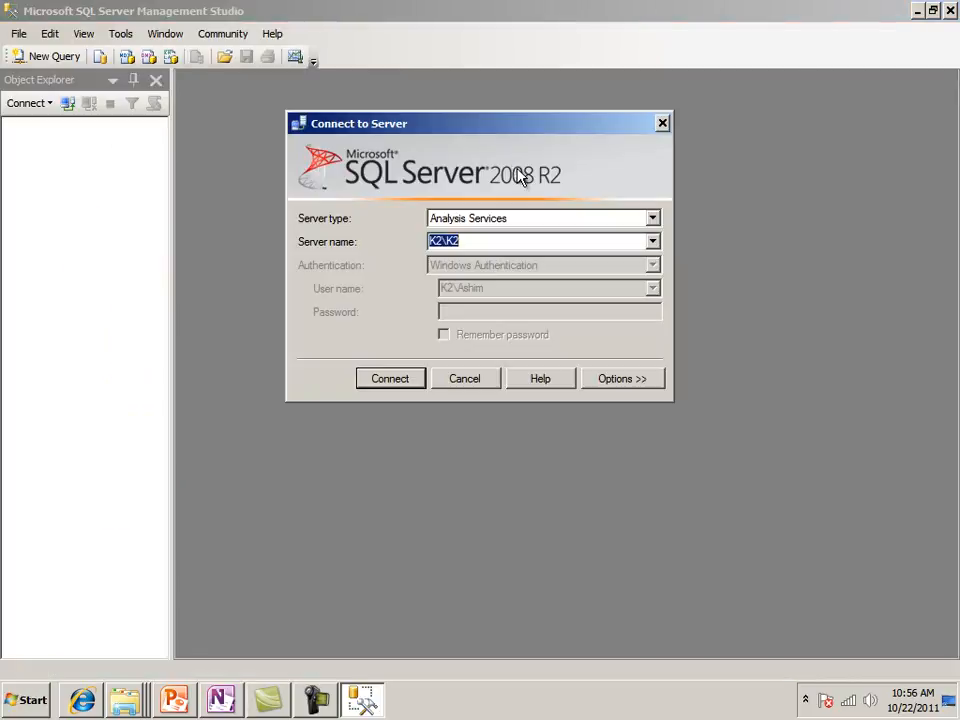
click(389, 379)
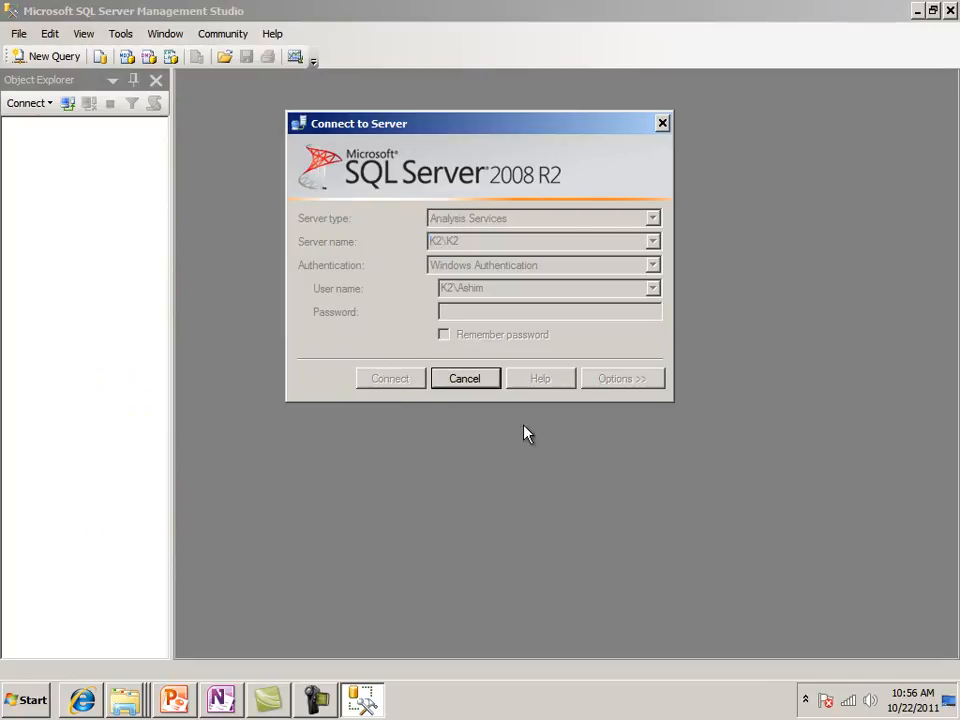
Open a new MDX query on TheContosoDW with Operation as its cube and place the cursor in the empty editor
click(50, 57)
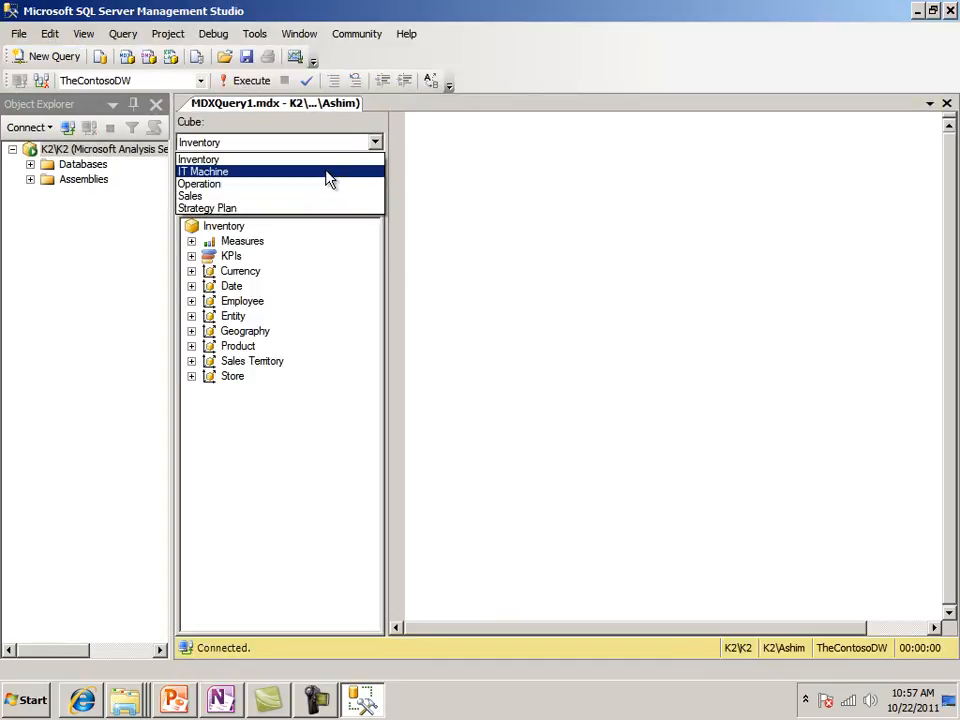
click(321, 185)
click(452, 196)
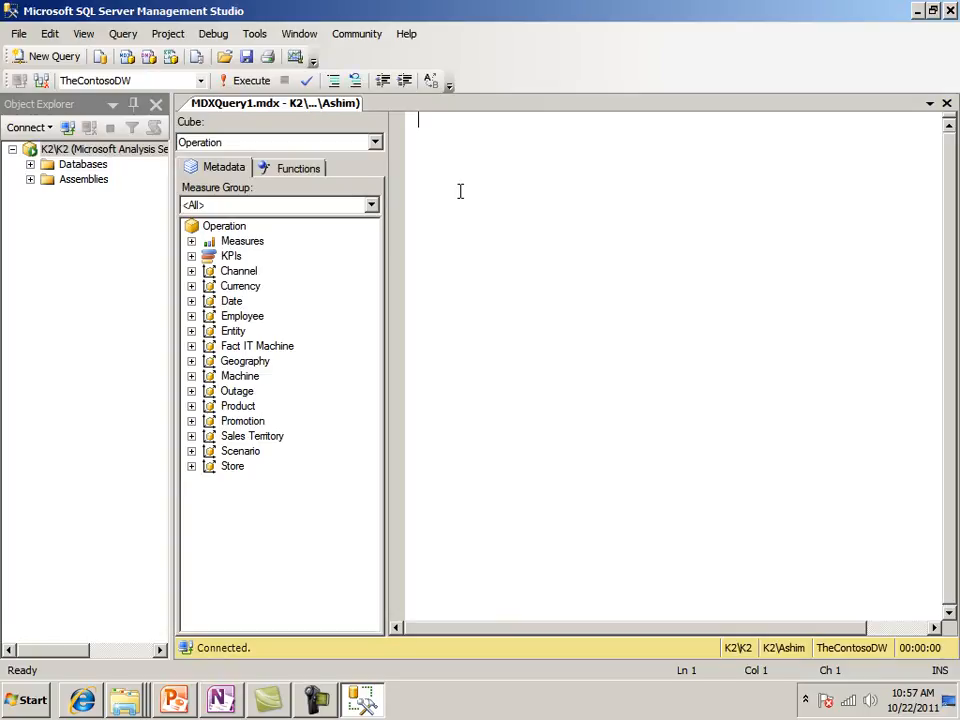
Begin the MDX query with SELECT and an indented empty set of braces placed ON COLUMNS
text(SELECT)
key(Return)
key(Tab)
text({)
key(Return)
text(} )
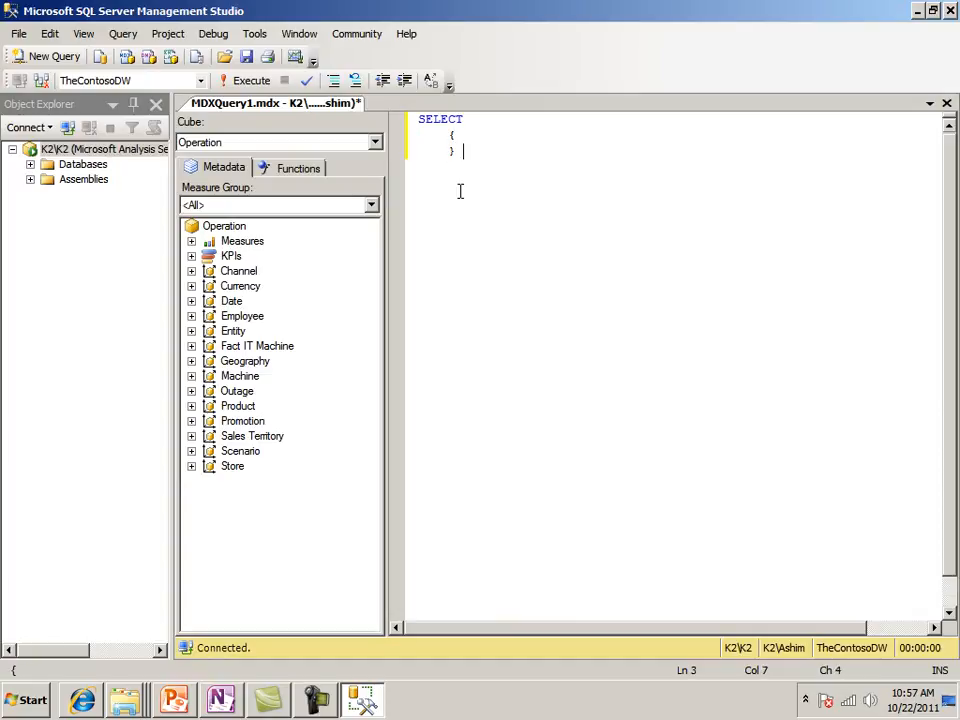
text(ON COLUMNS)
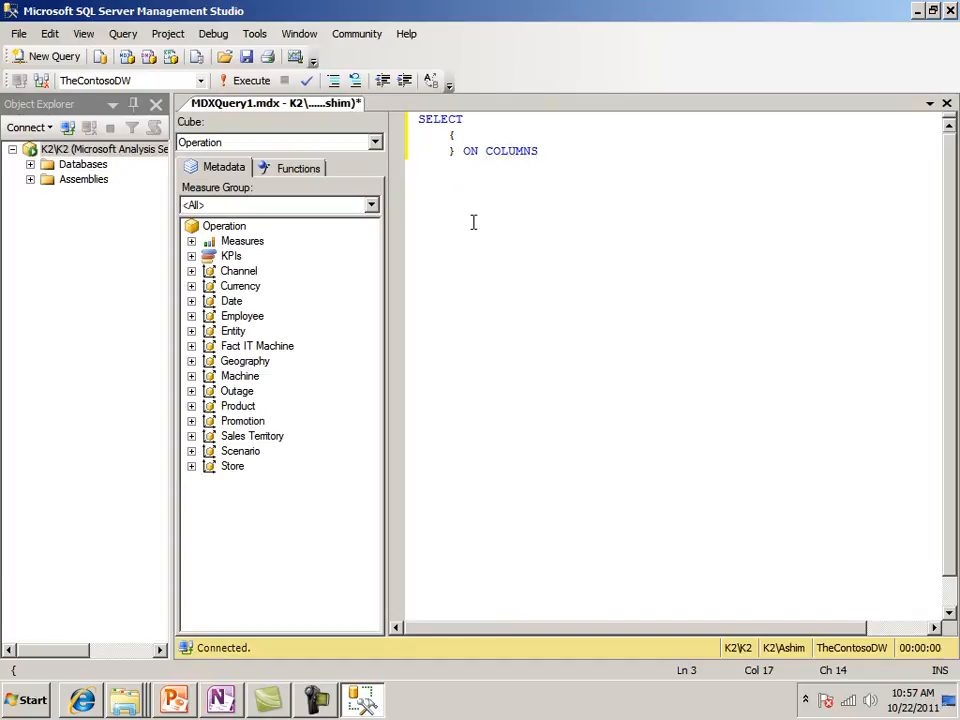
click(314, 700)
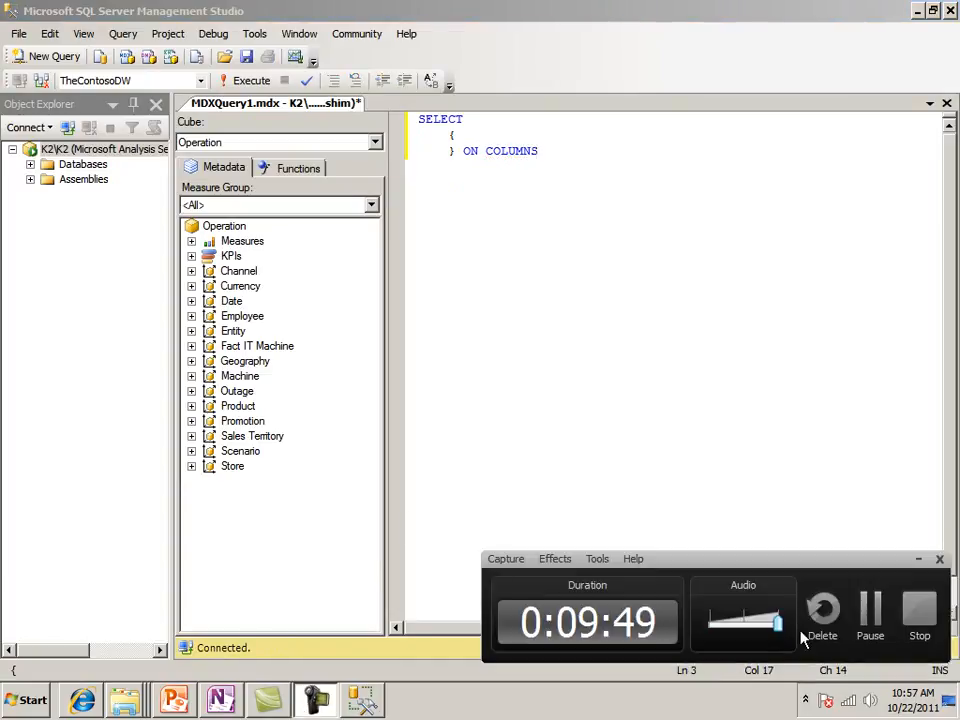
click(870, 625)
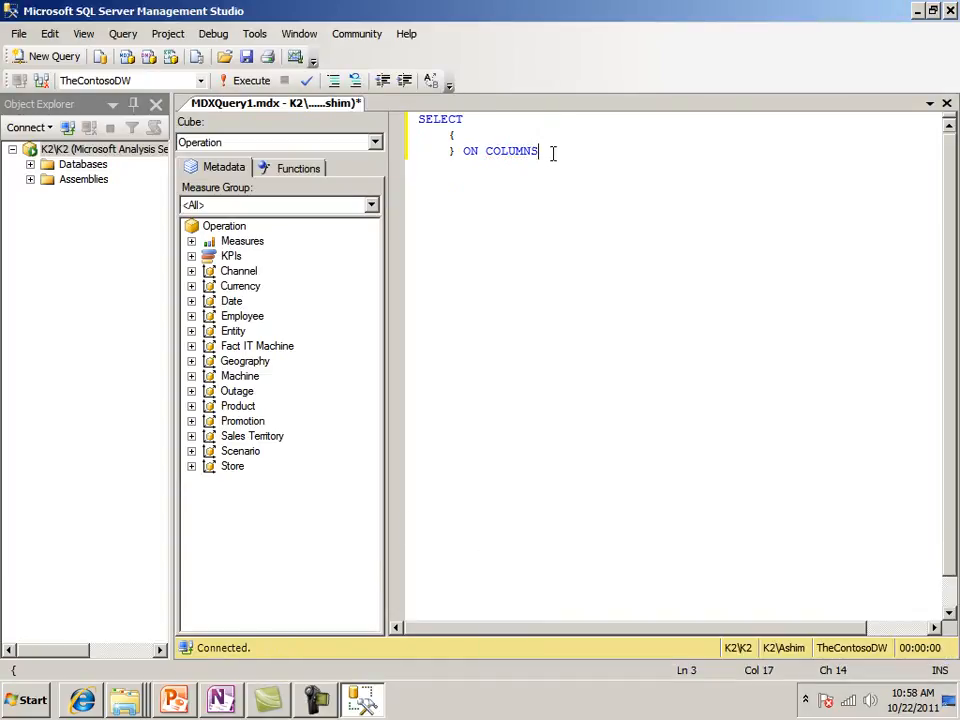
Add a comma after ON COLUMNS and a second empty set of braces placed ON ROWS
text(,)
key(Return)
text({)
key(Return)
text(} )
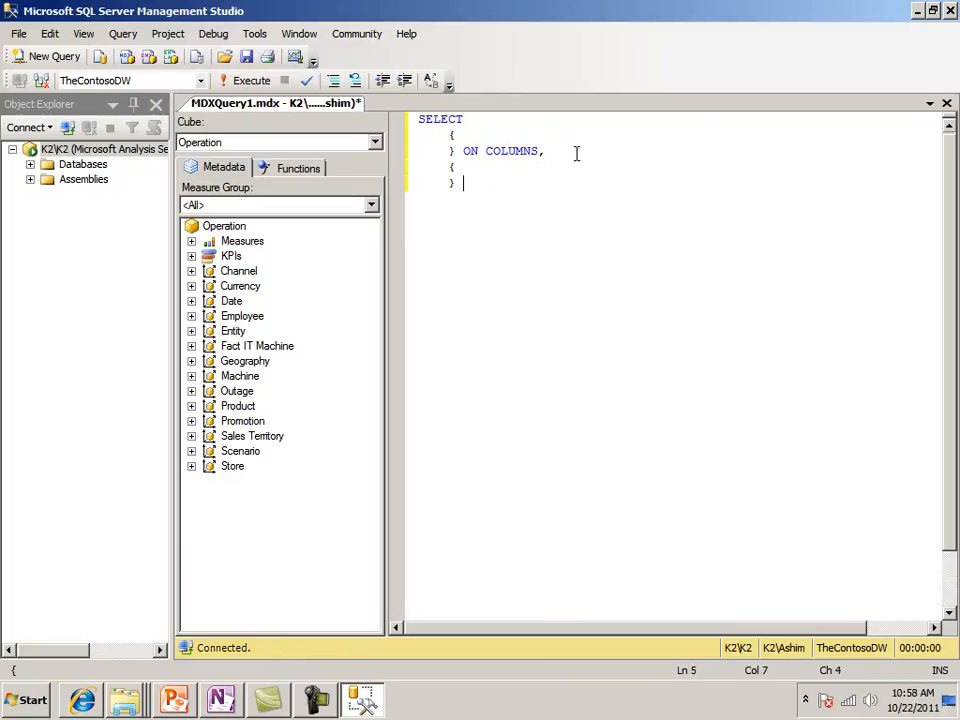
text(ON ROWS)
Finish the query skeleton with an unindented FROM clause reading [Operation], and move the cursor back up to the rows set
key(Return)
key(BackSpace)
text(FROM)
key(Return)
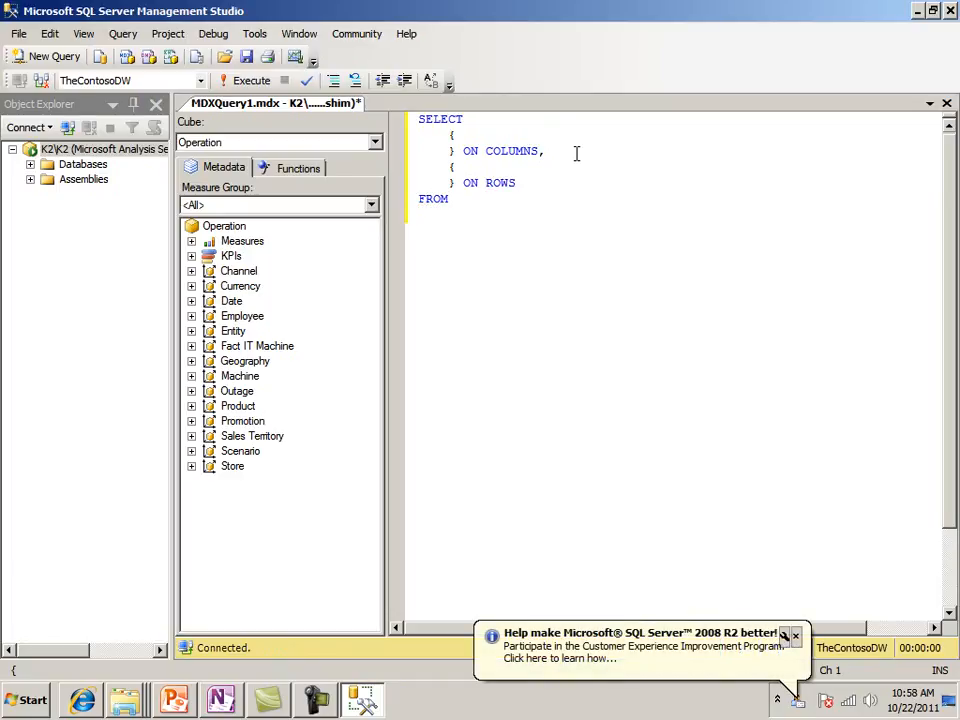
text([Operation])
key(Return)
key(Up)
key(Up)
key(Up)
key(Up)
key(Up)
key(Up)
key(Up)
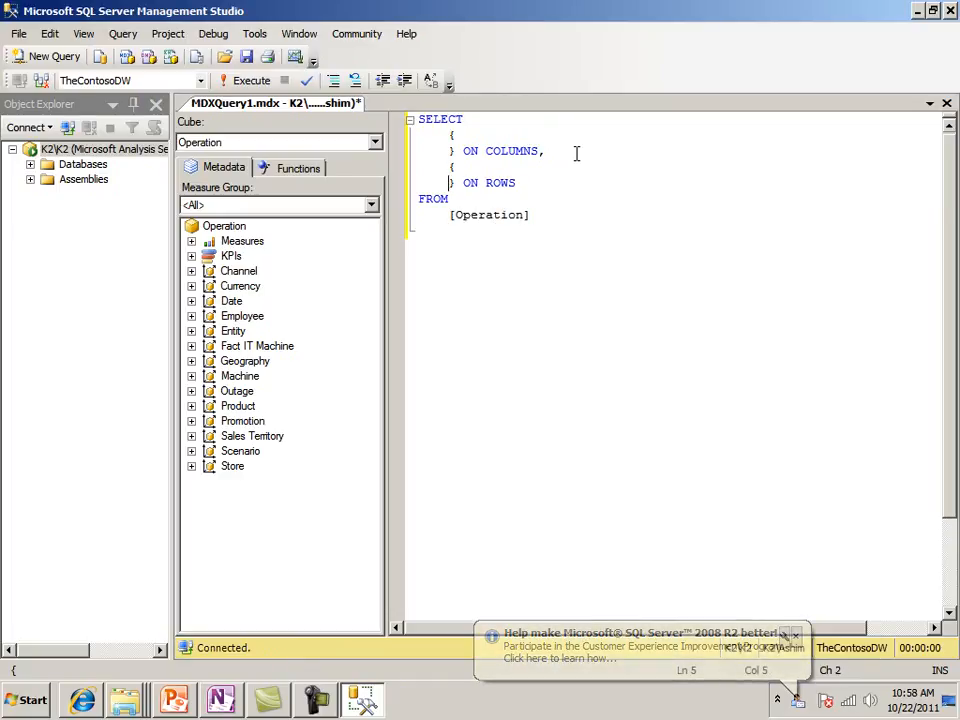
Select the entire query skeleton from SELECT through [Operation] and copy it
key(Left)
key(Left)
key(Left)
key(Left)
key(shift+Down)
key(shift+Down)
key(shift+Down)
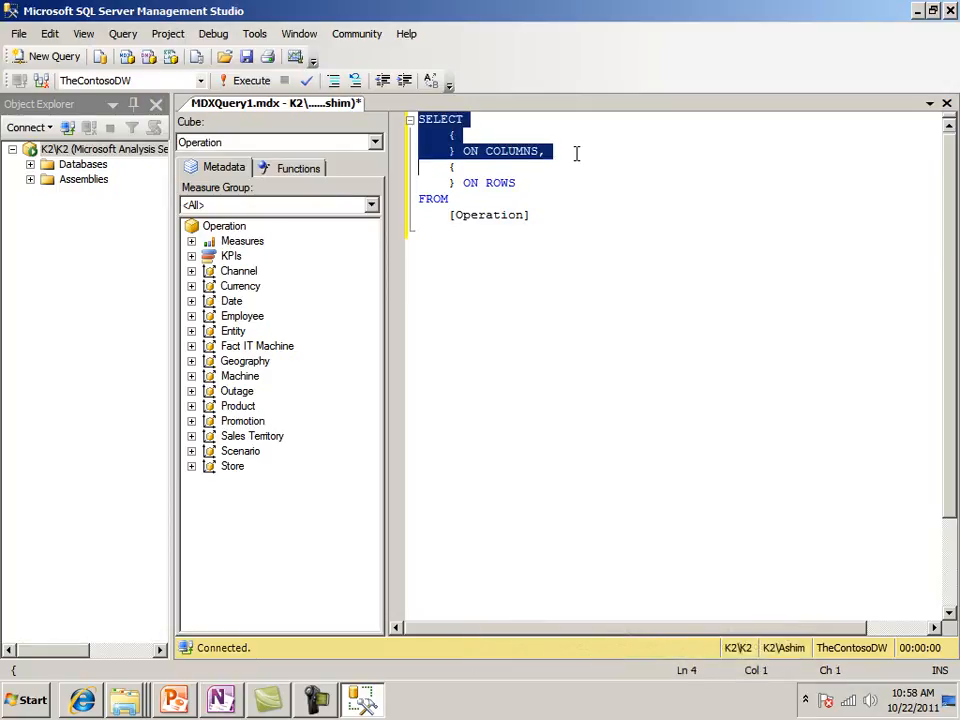
key(shift+Down)
key(shift+Down)
key(shift+Down)
key(shift+Down)
key(shift+End)
key(ctrl+c)
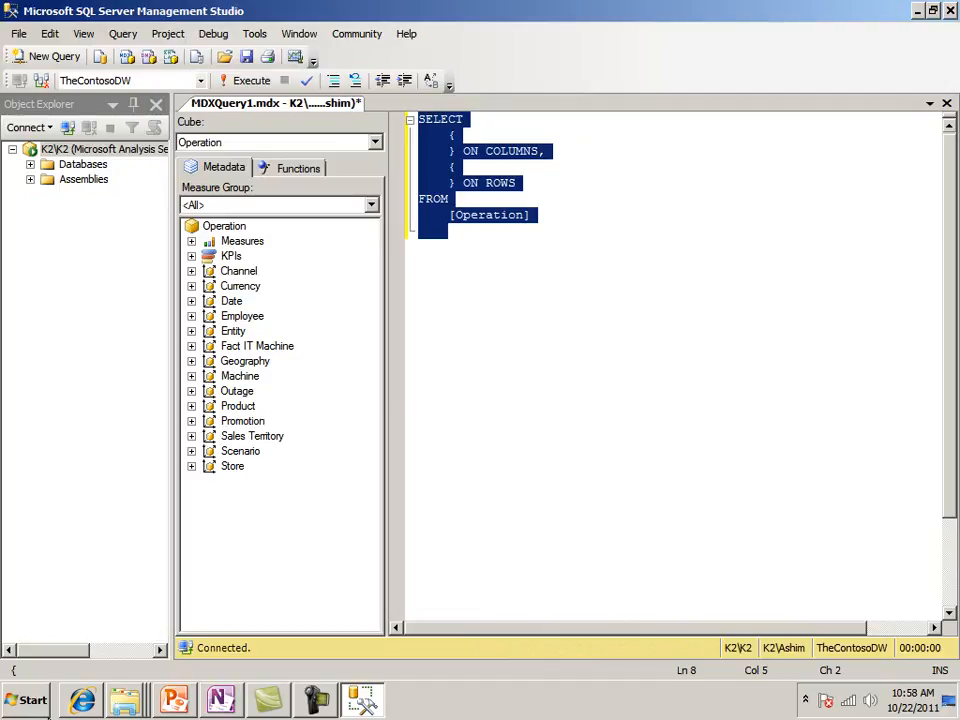
Open a blank Notepad document, paste the copied query skeleton into it, and minimize Notepad
click(15, 700)
click(83, 460)
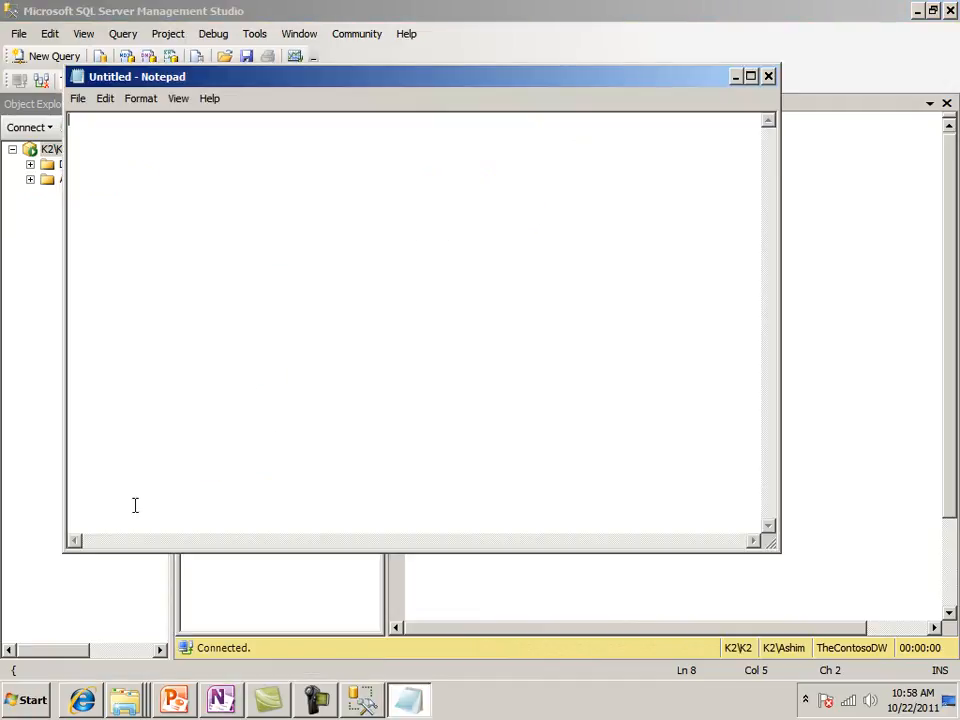
click(315, 698)
click(888, 620)
click(212, 292)
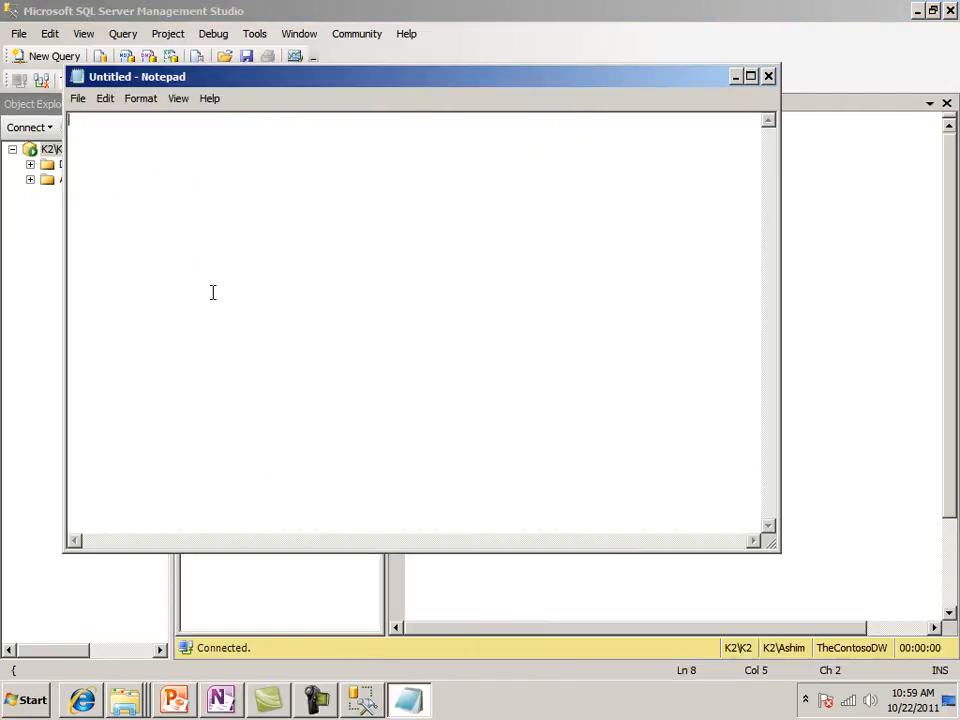
key(ctrl+v)
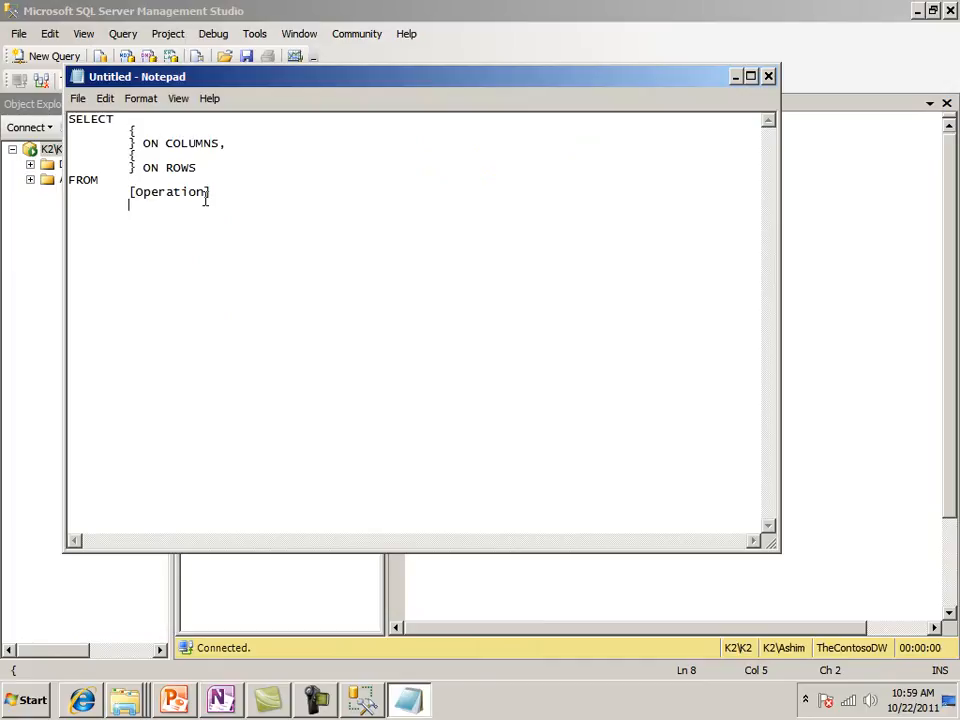
click(735, 80)
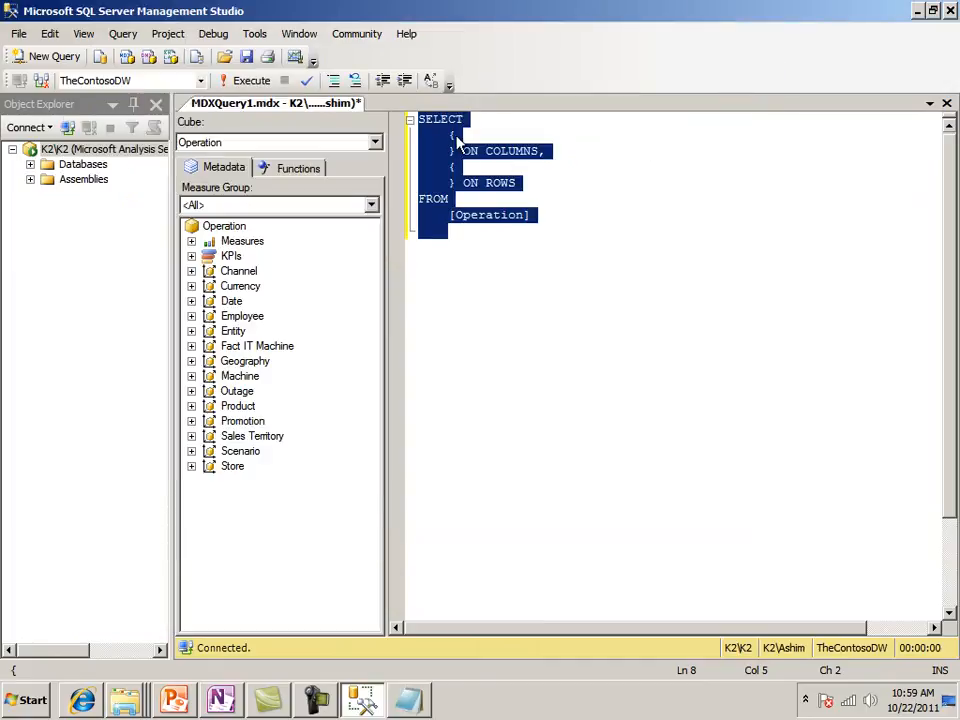
Insert the Sales Amount measure from the Sales folder on its own line inside the ON COLUMNS braces
click(456, 135)
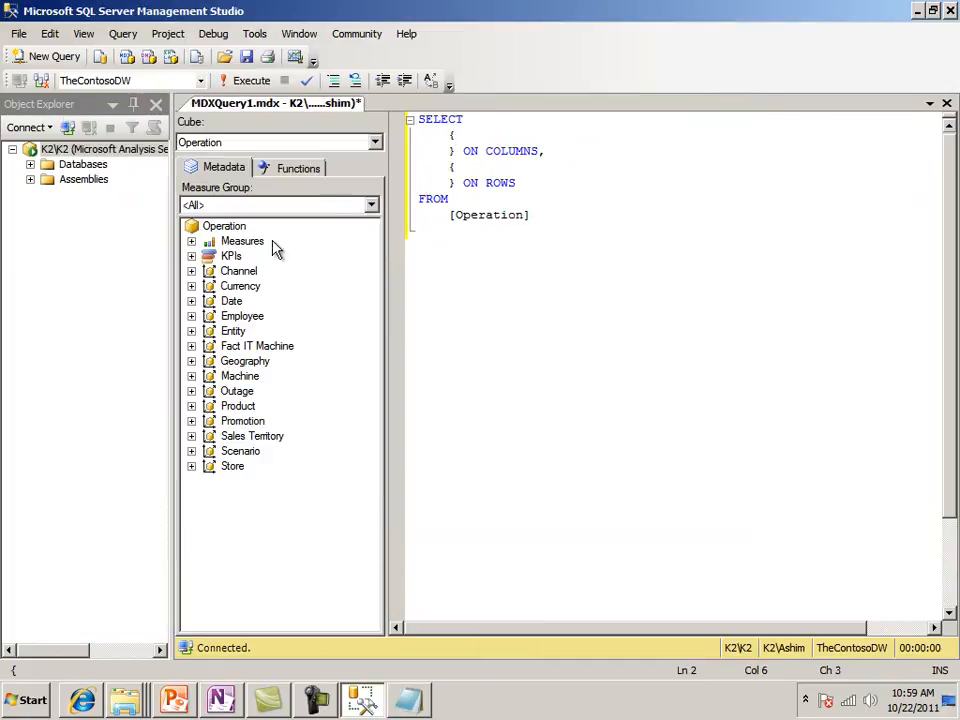
click(191, 241)
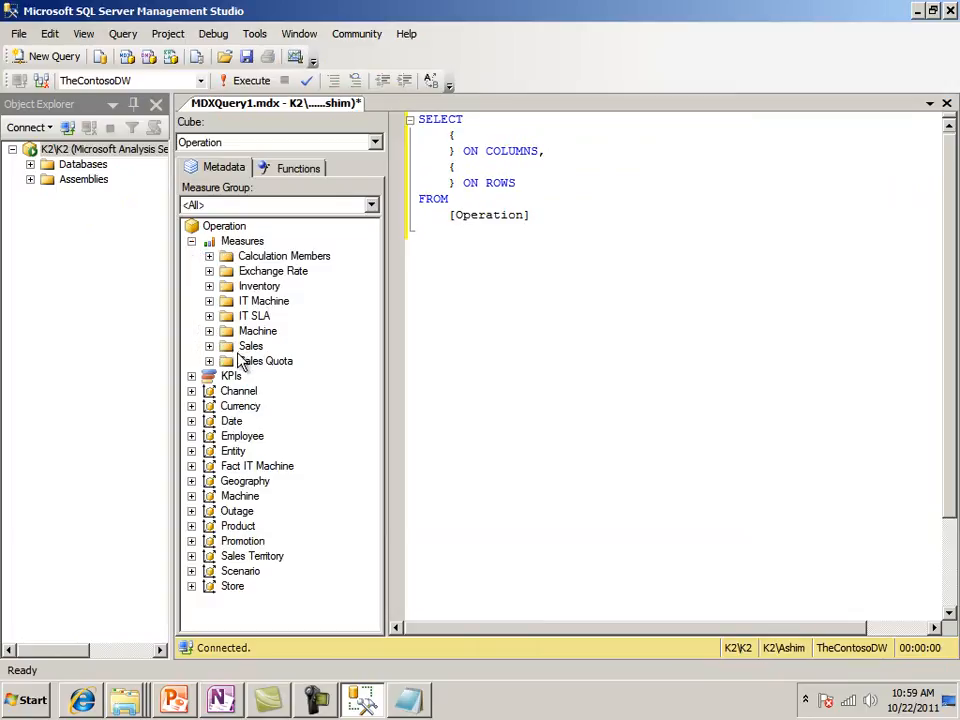
click(209, 346)
drag(288, 362, 467, 148)
key(Left)
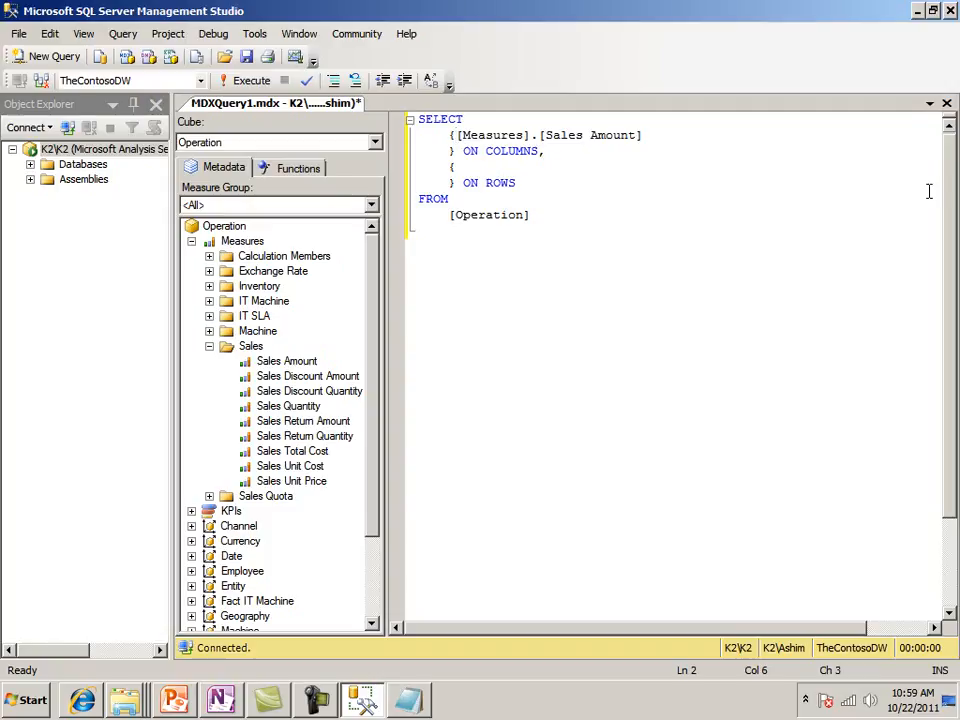
key(Return)
Add an empty line inside the ON ROWS braces and place the cursor on it
key(Down)
key(Down)
key(Down)
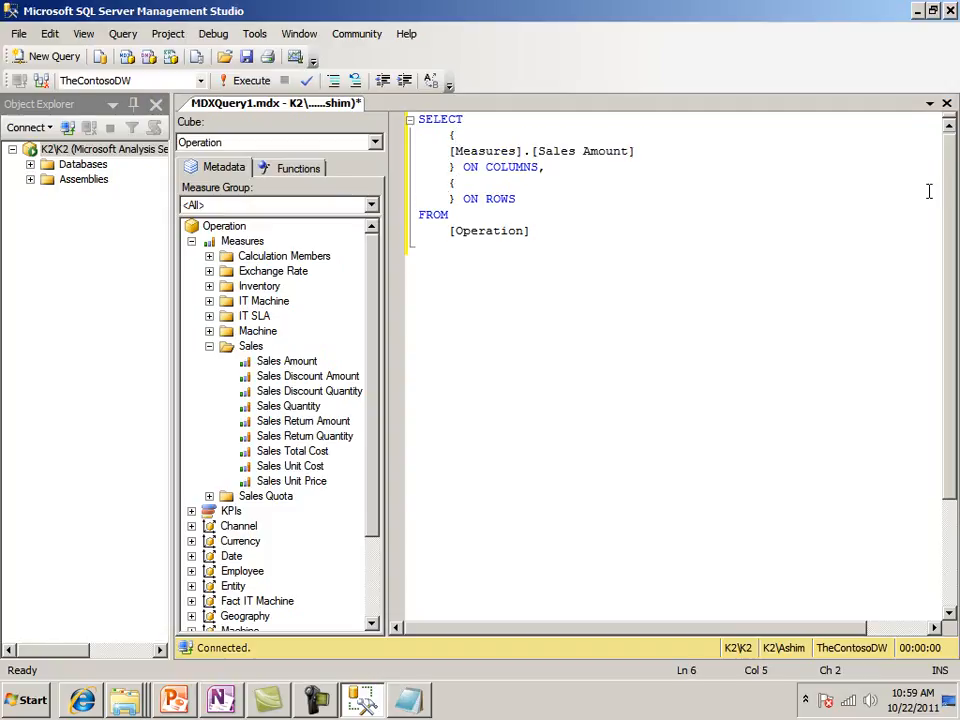
key(Return)
key(Up)
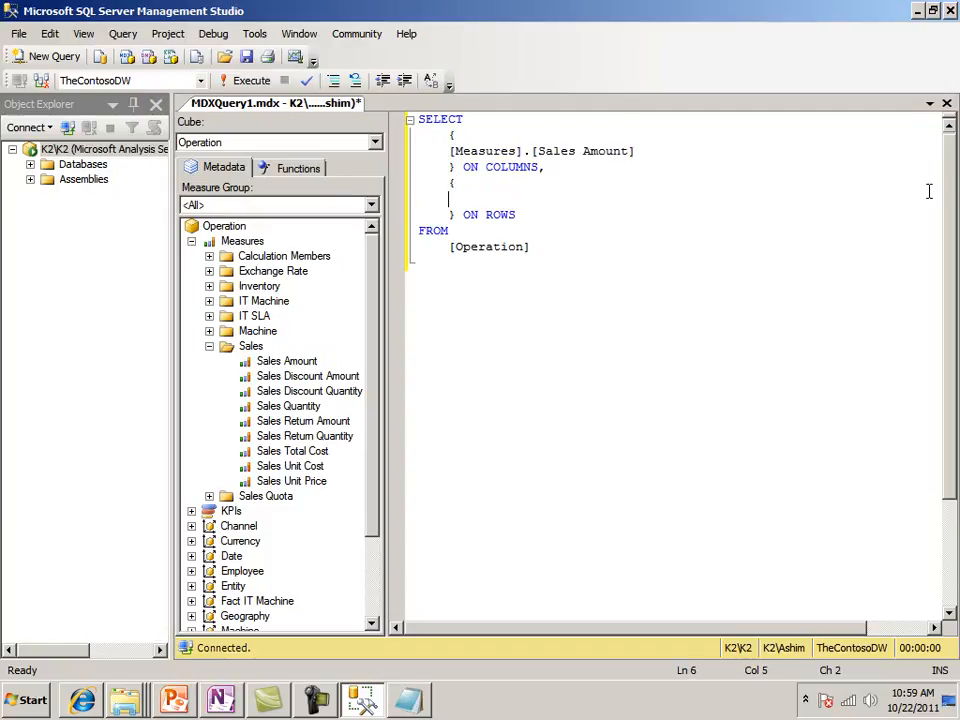
Insert the Product Category Name level of the Product hierarchy into the ON ROWS set and execute the query
click(191, 241)
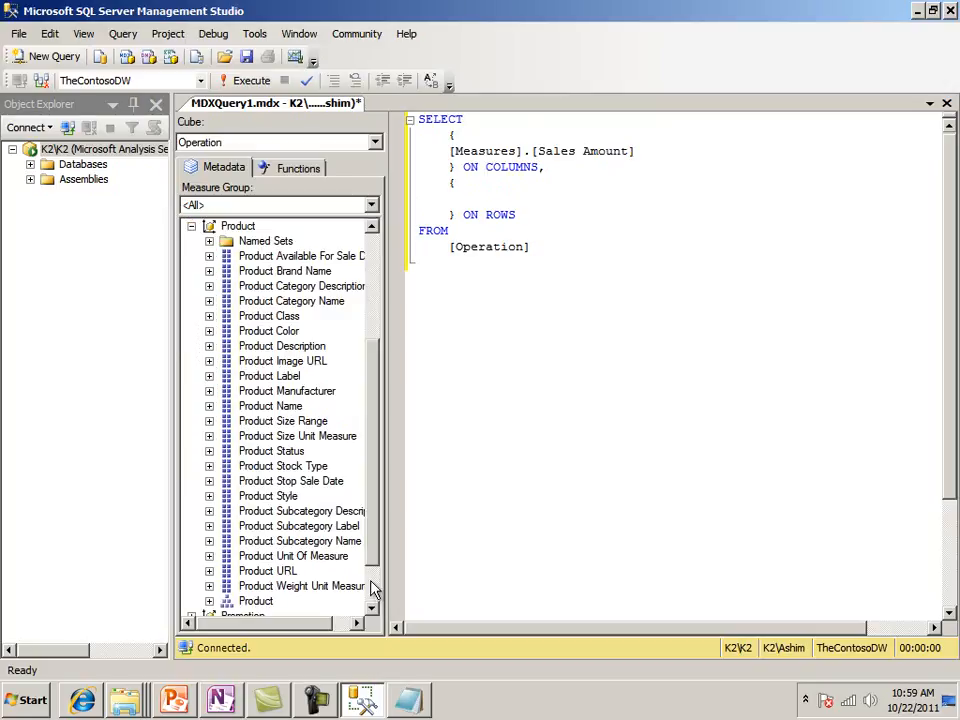
scroll(365, 560, down, 2)
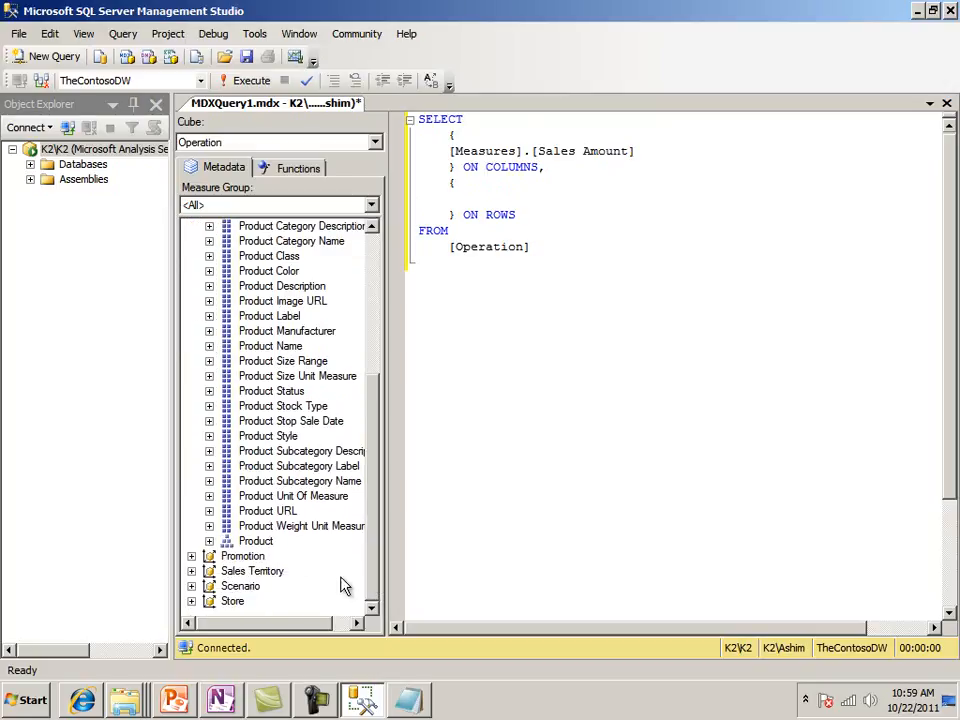
click(210, 541)
click(285, 576)
click(227, 571)
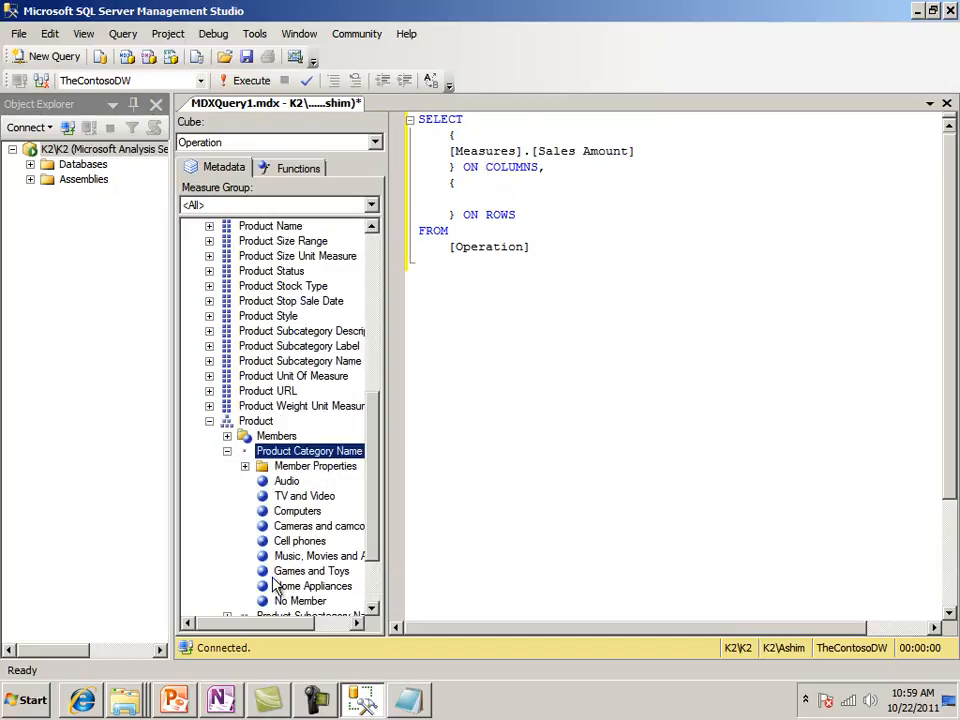
drag(303, 455, 457, 199)
click(753, 260)
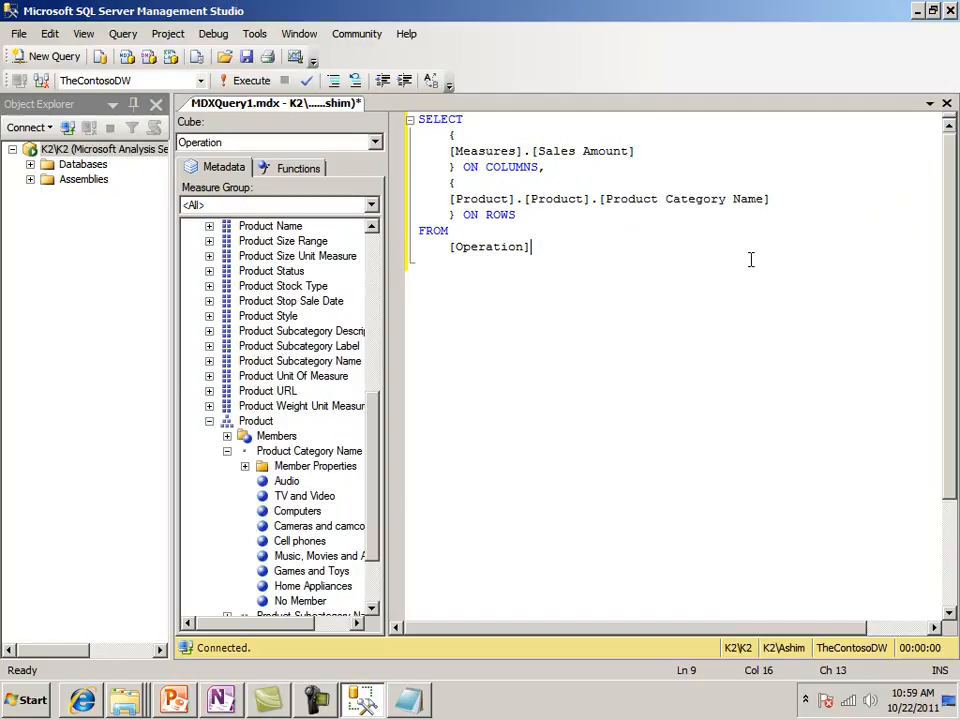
key(F5)
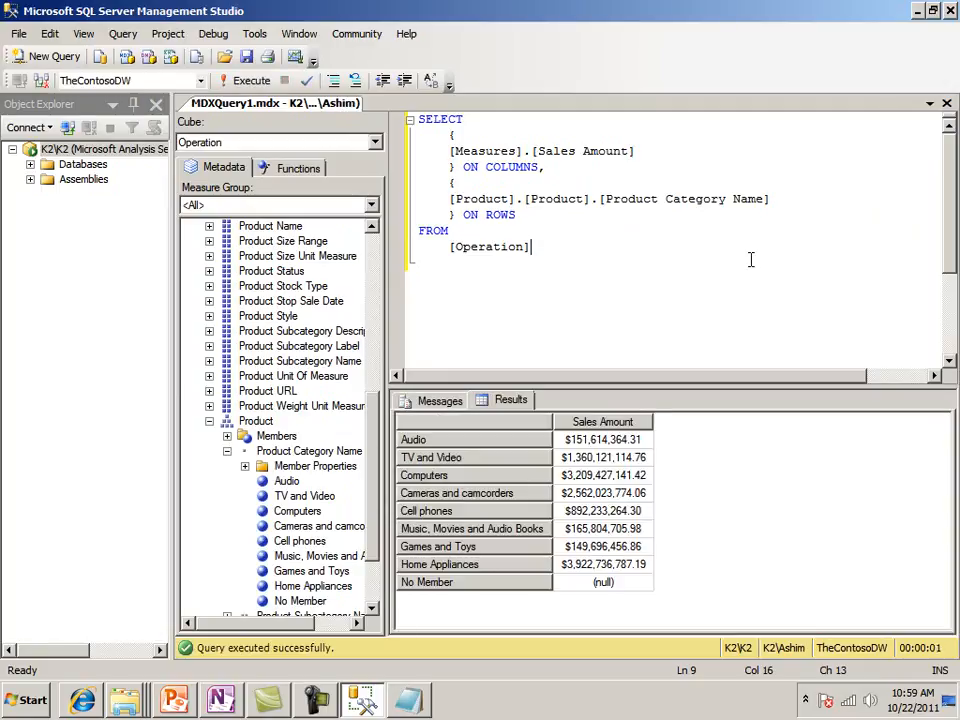
Subtract the Product hierarchy's No Member entry from the ON ROWS set, execute the query, and enlarge the results pane
click(770, 199)
key(Return)
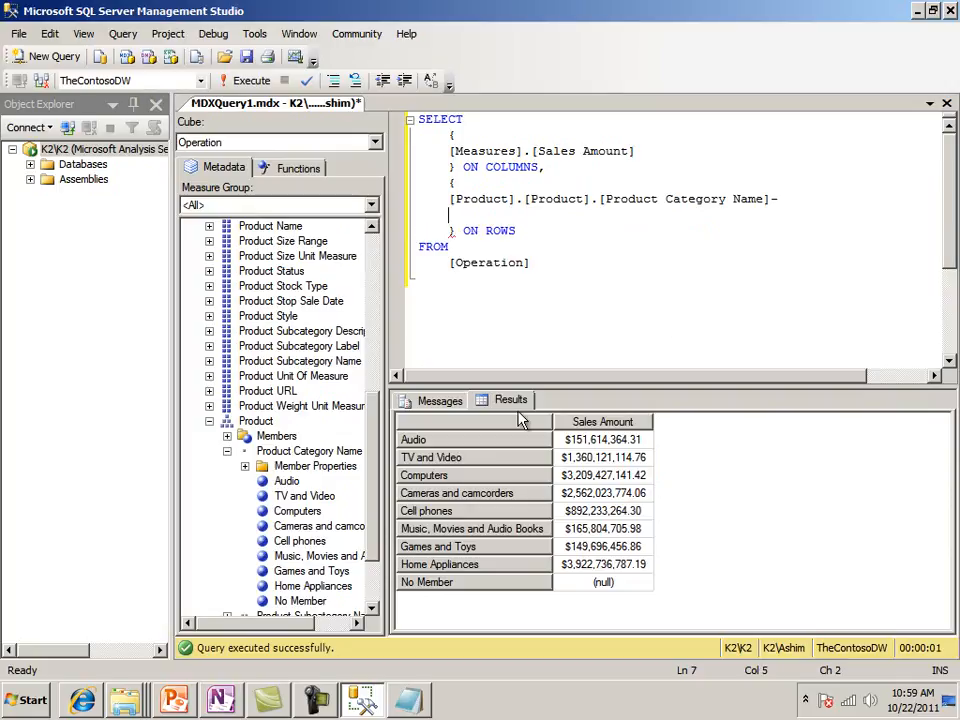
click(302, 603)
drag(307, 612, 452, 216)
click(636, 263)
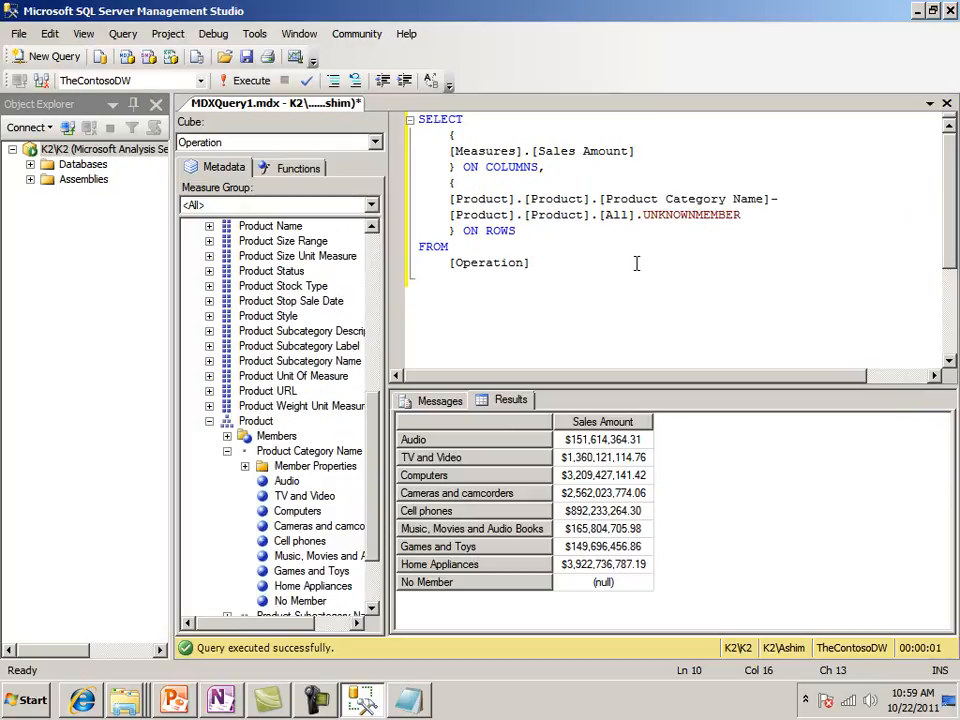
key(F5)
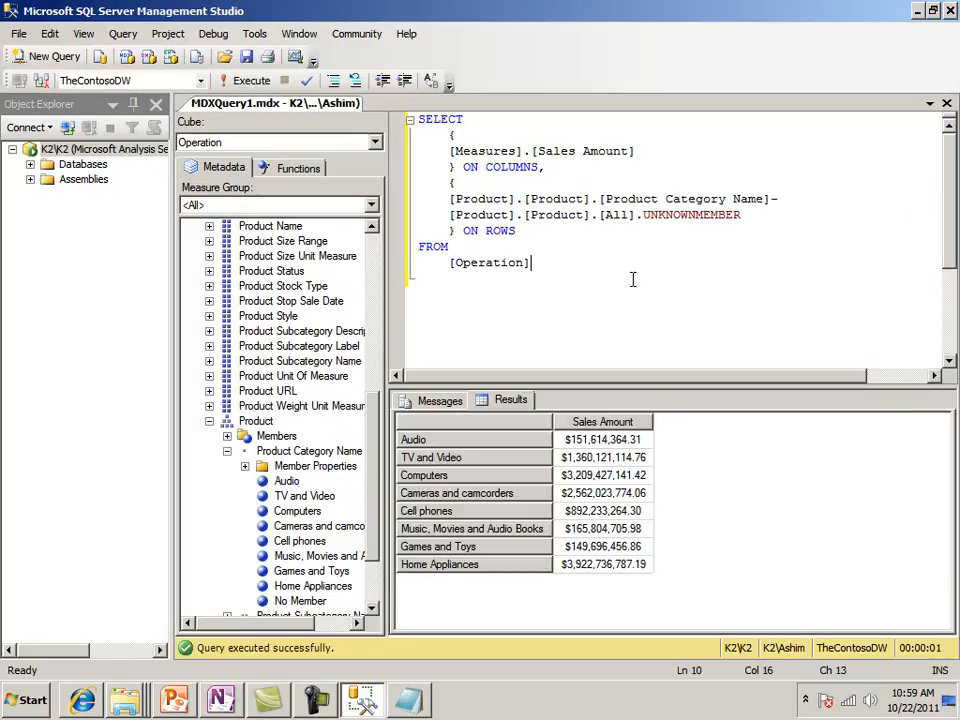
drag(632, 387, 634, 317)
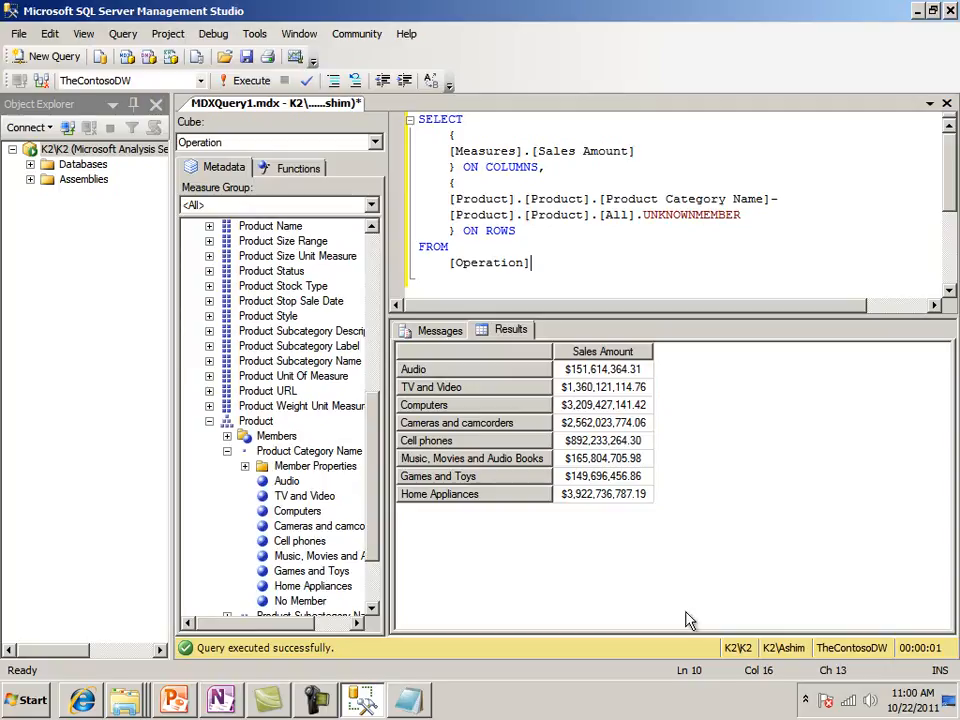
Switch to SQL Server Business Intelligence Development Studio and create a Report Server Project named MyContosoReport
click(27, 705)
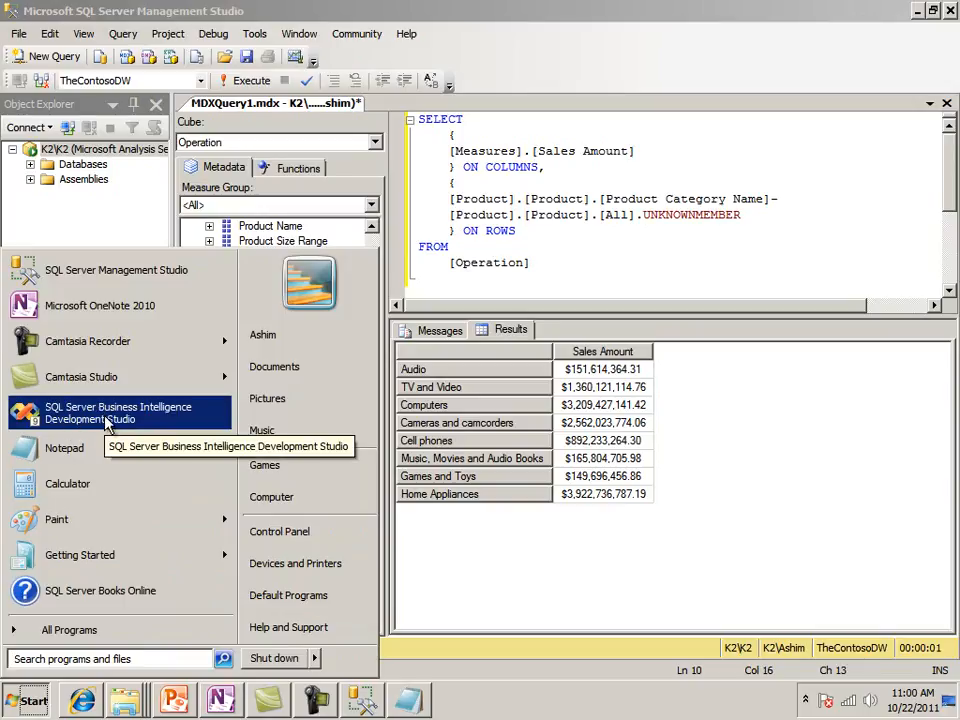
click(107, 424)
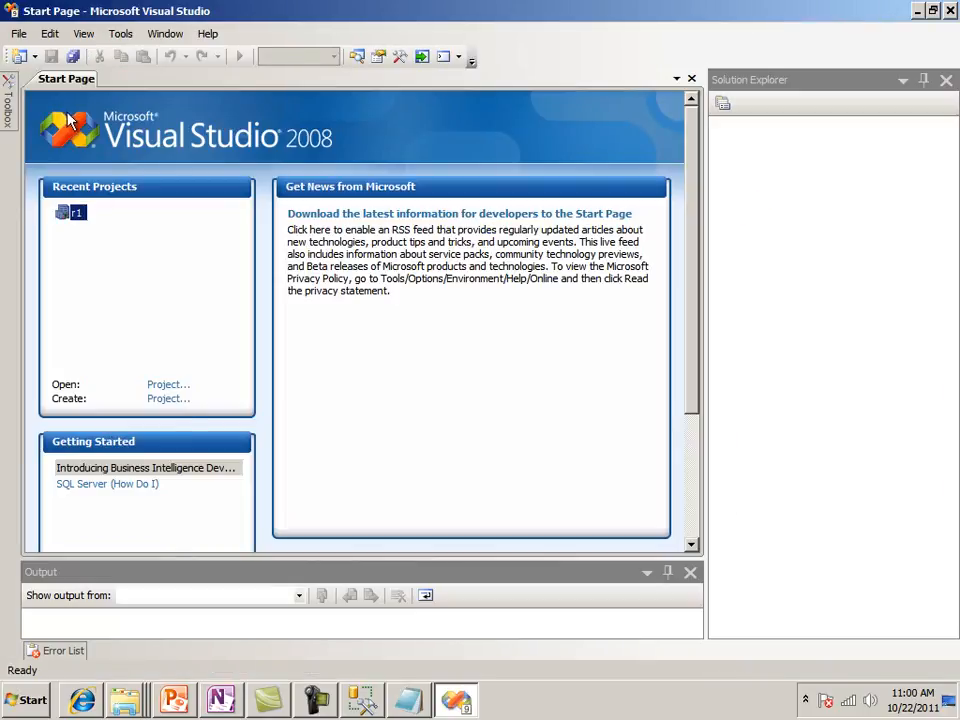
click(19, 36)
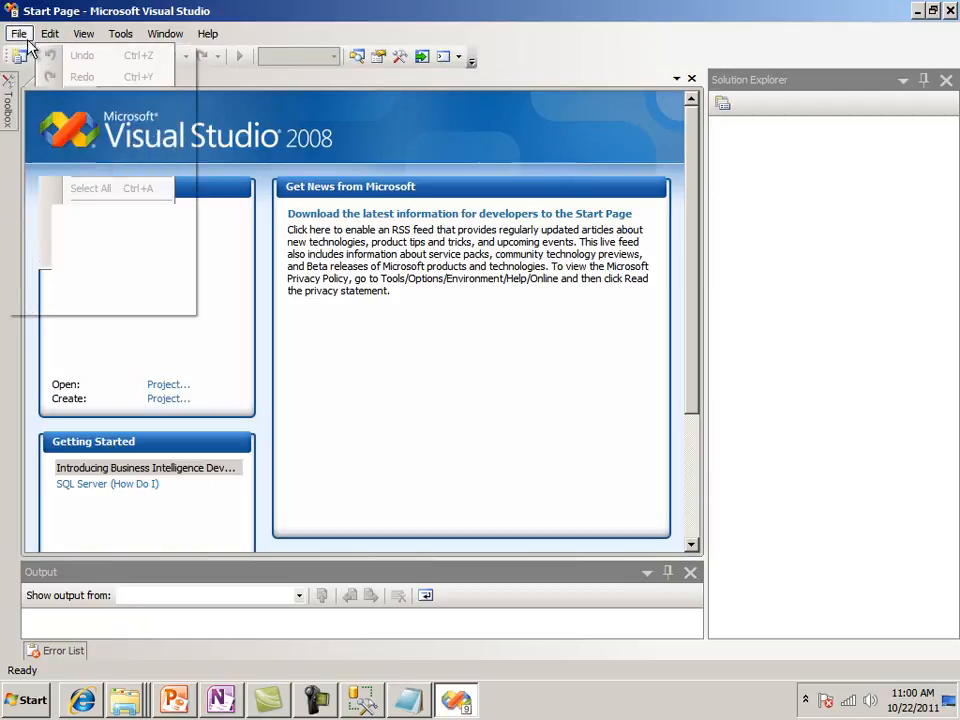
mouse_move(31, 53)
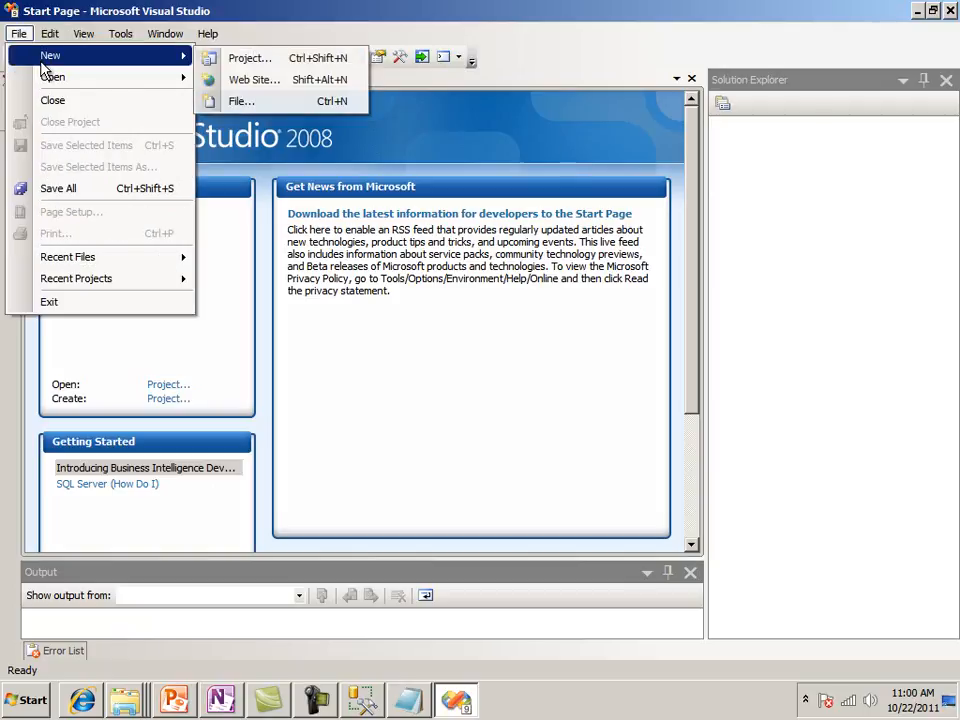
click(225, 63)
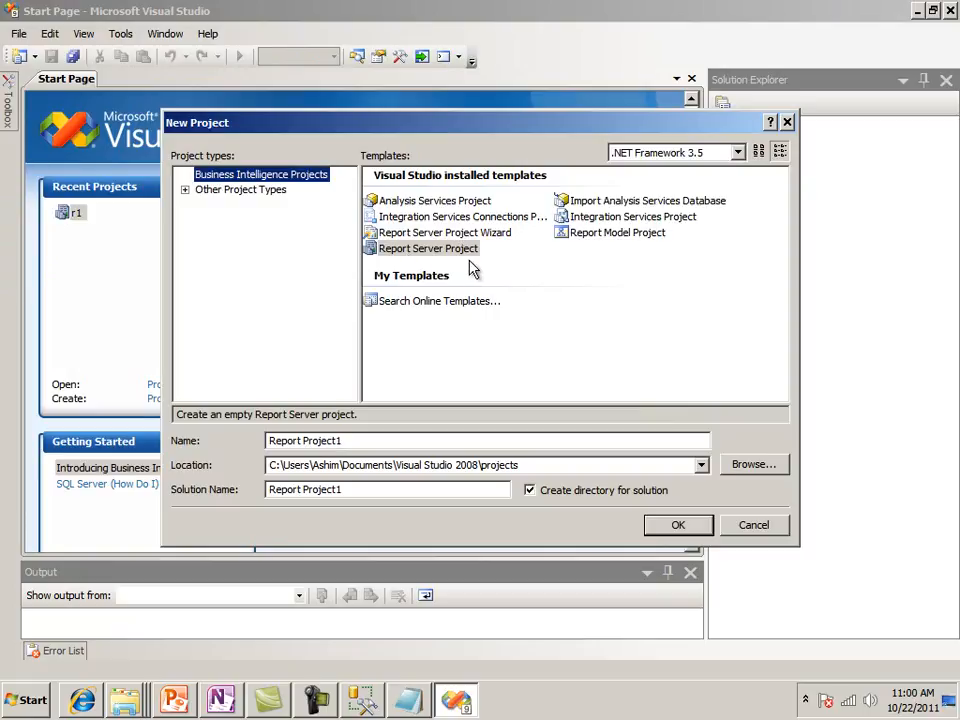
drag(368, 443, 206, 443)
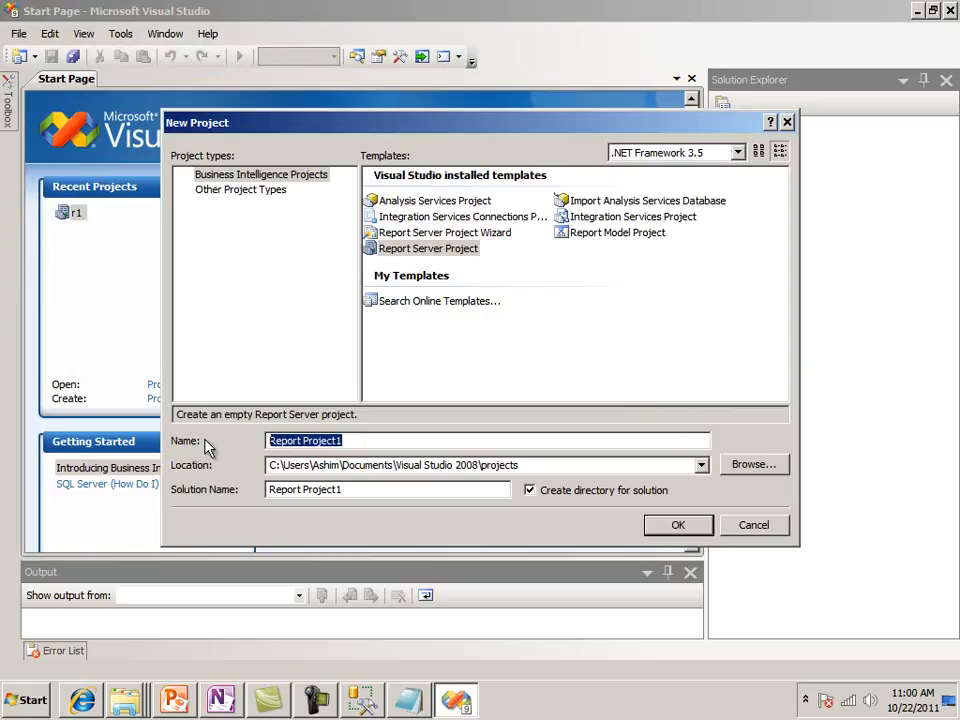
text(MyContoso)
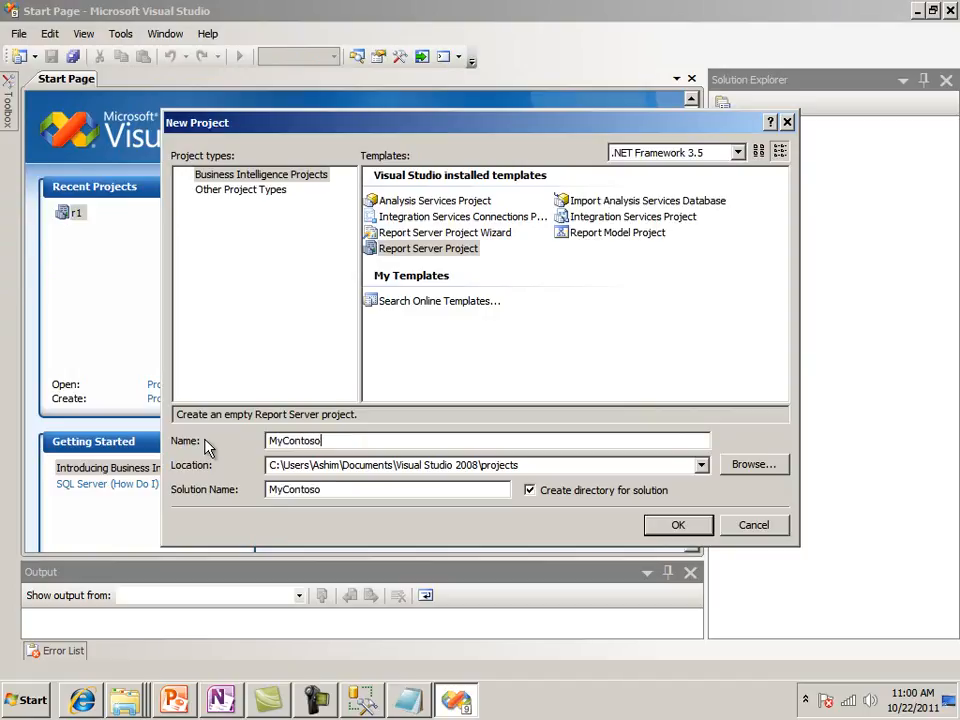
text(Report)
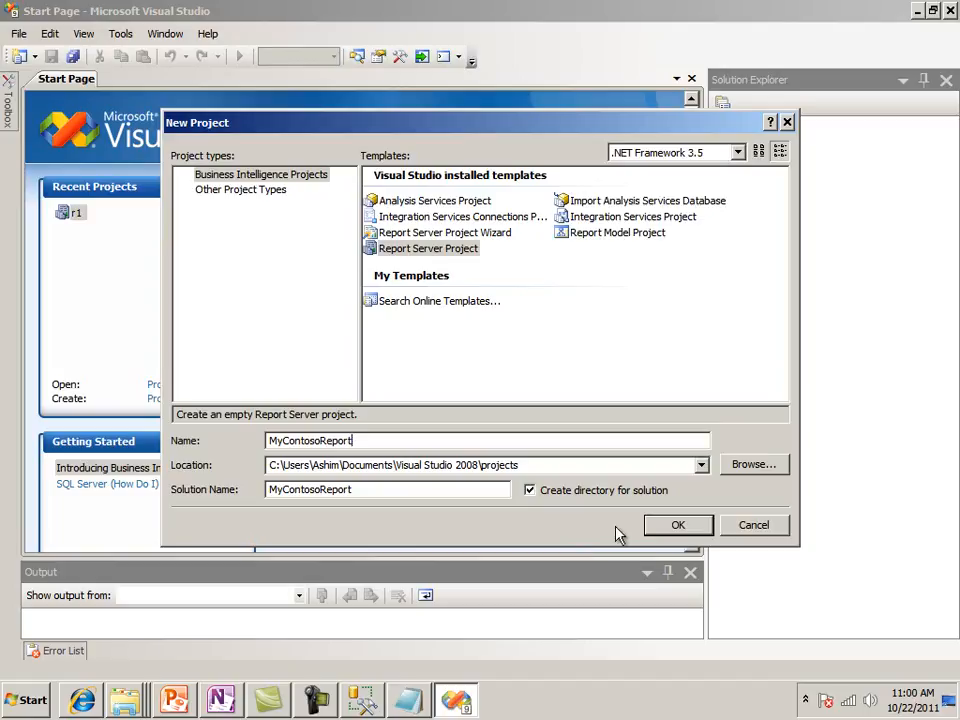
click(677, 534)
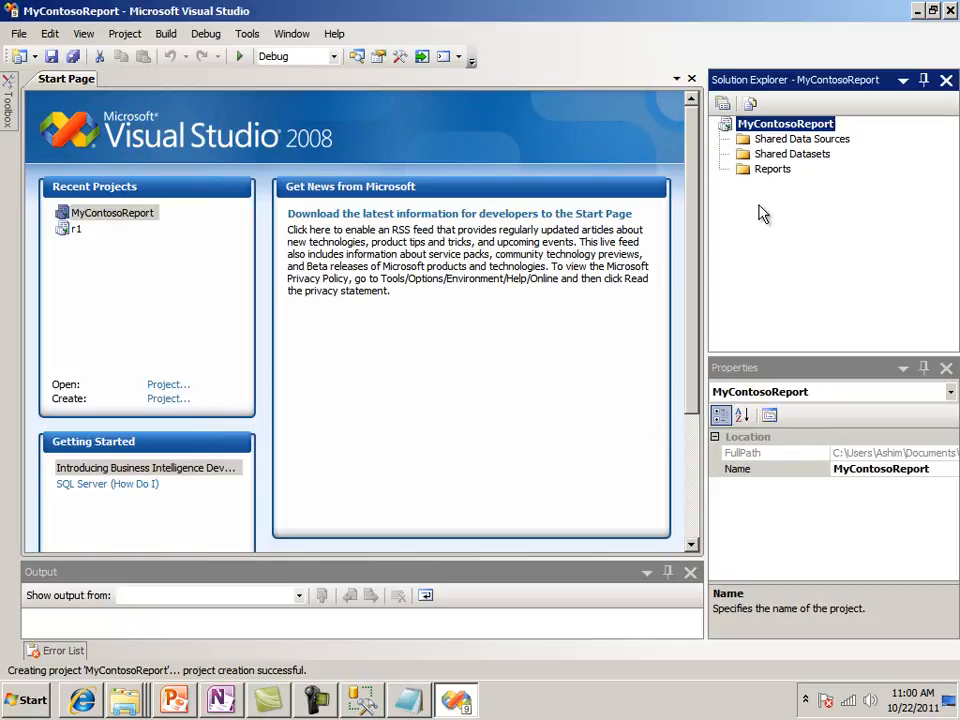
Add a new shared data source to the project and name it ContosoSSAS
click(803, 140)
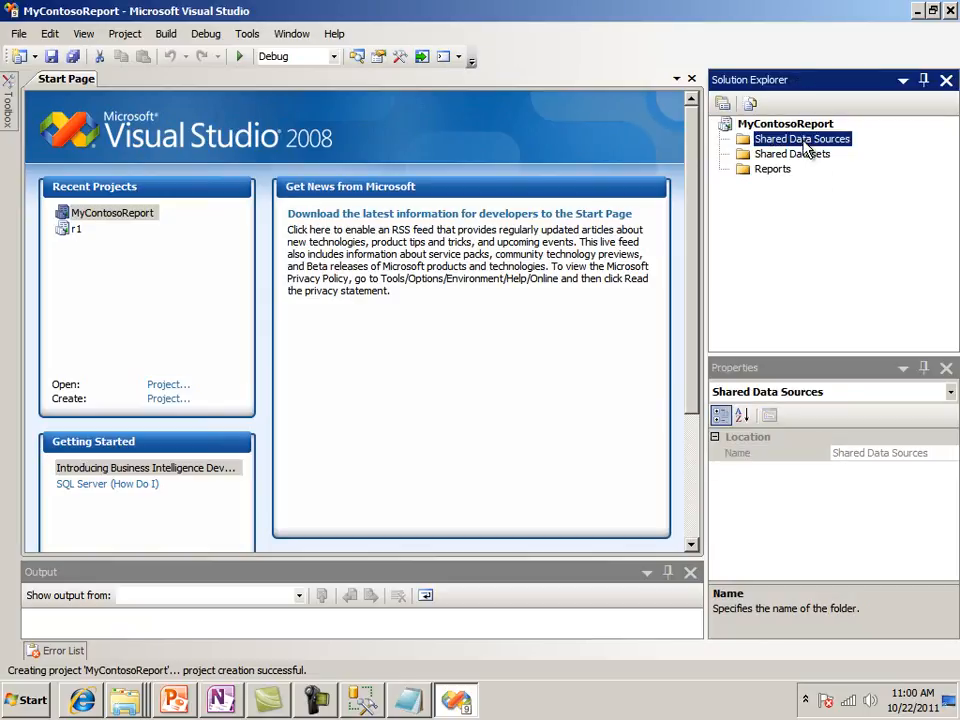
right_click(805, 144)
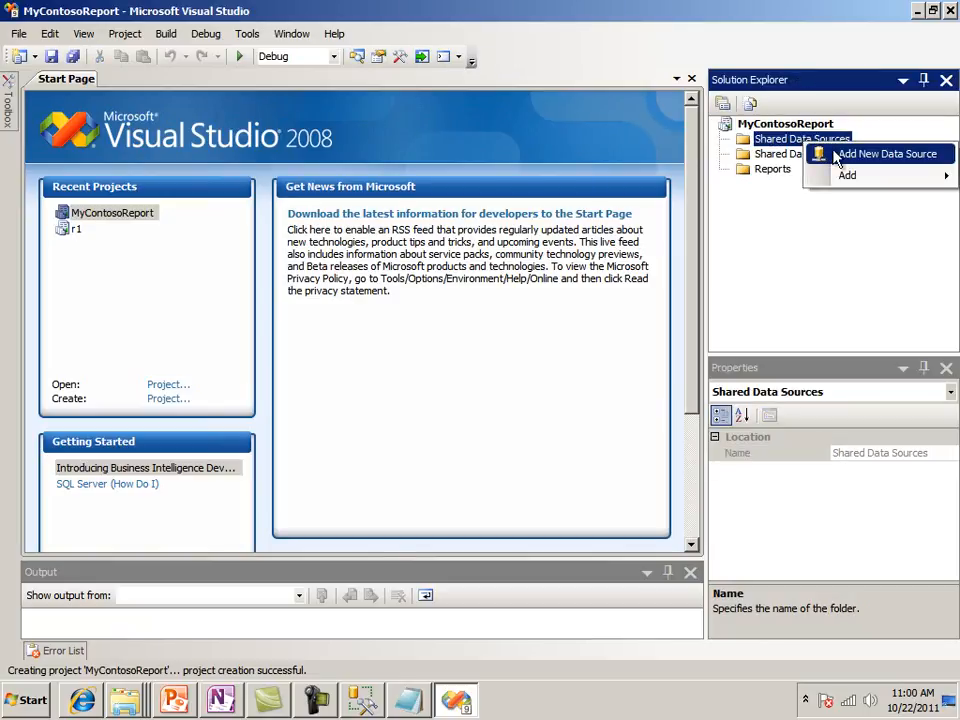
click(836, 156)
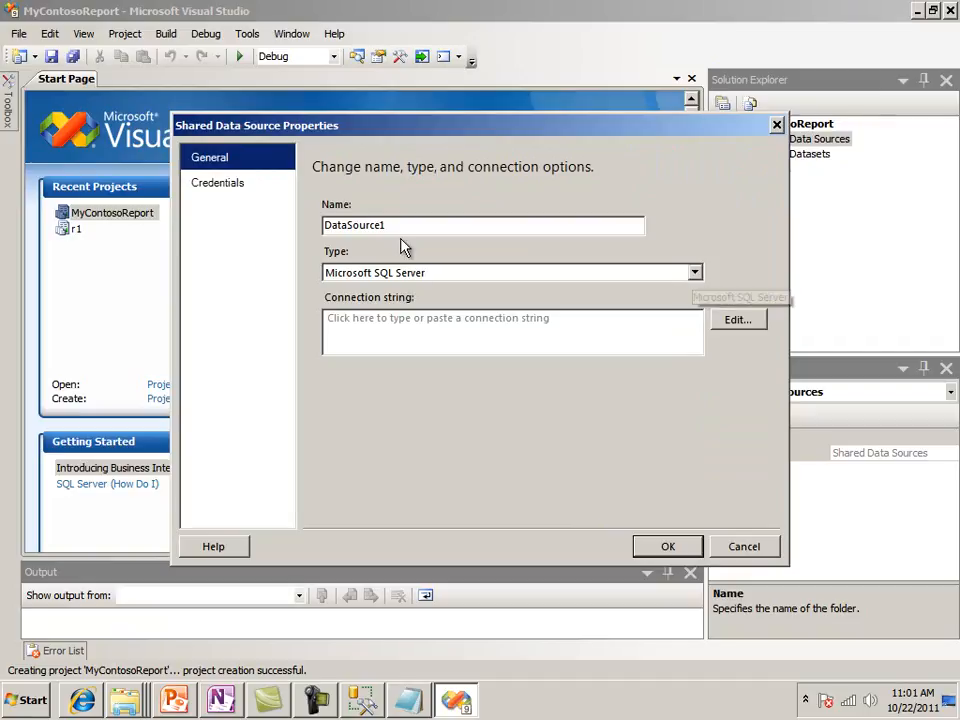
drag(390, 225, 268, 231)
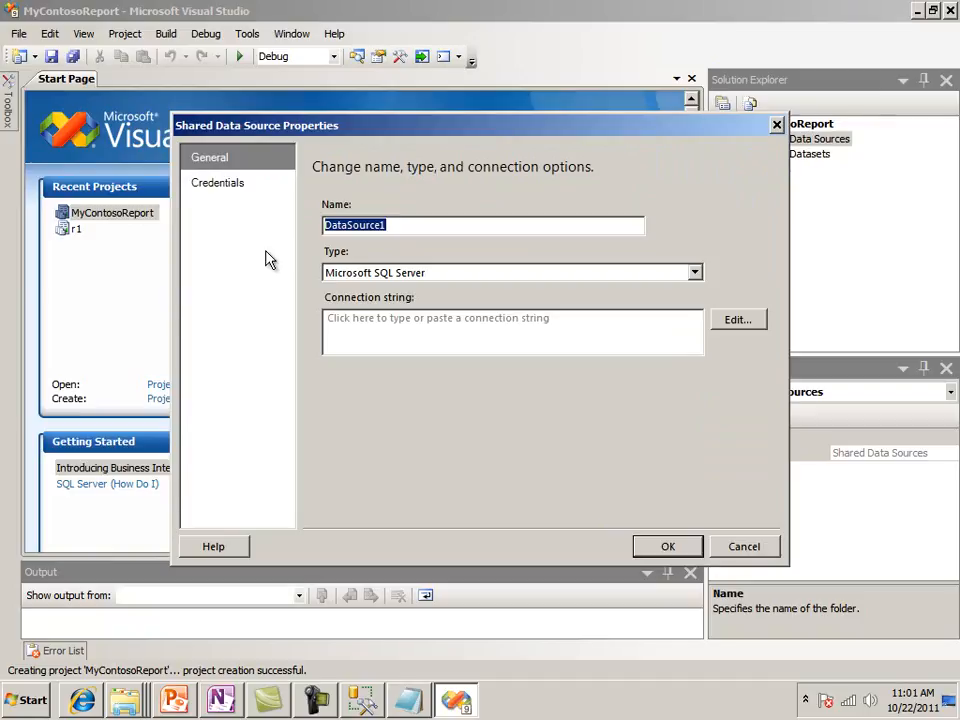
text(ContosoSSAS)
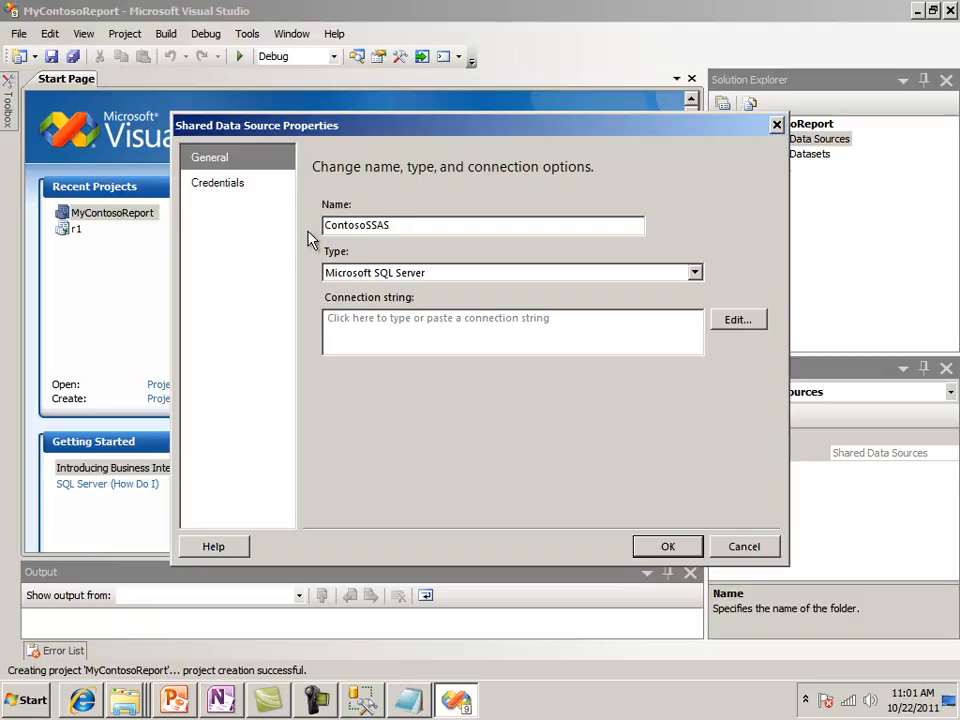
click(315, 700)
click(866, 612)
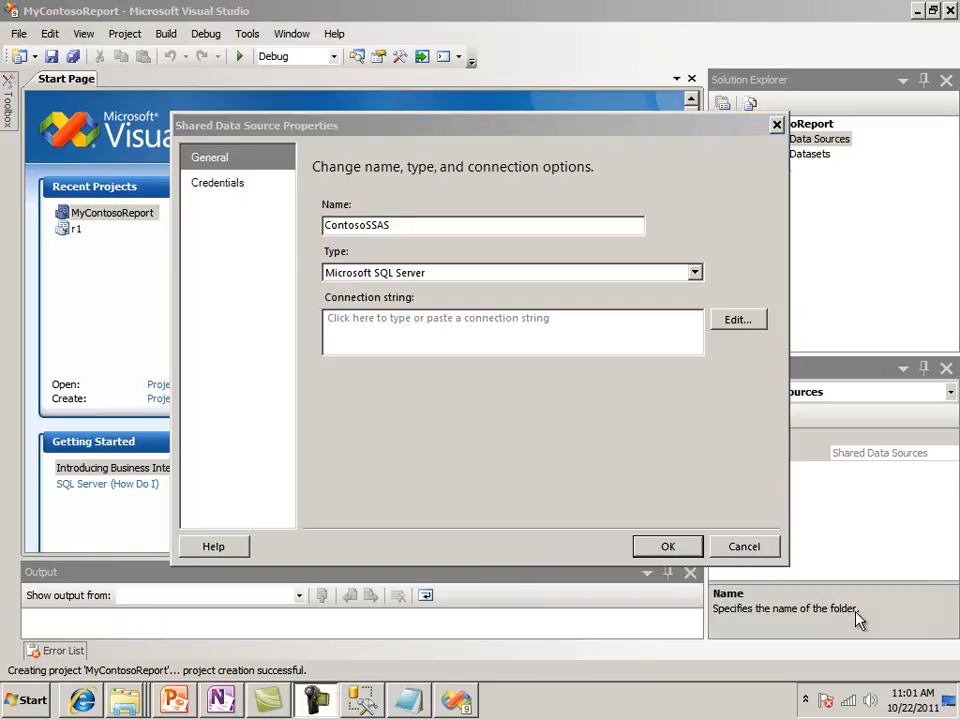
Set the data source type to Microsoft SQL Server Analysis Services and point its connection to server K2\K2, database TheContosoDW
click(694, 279)
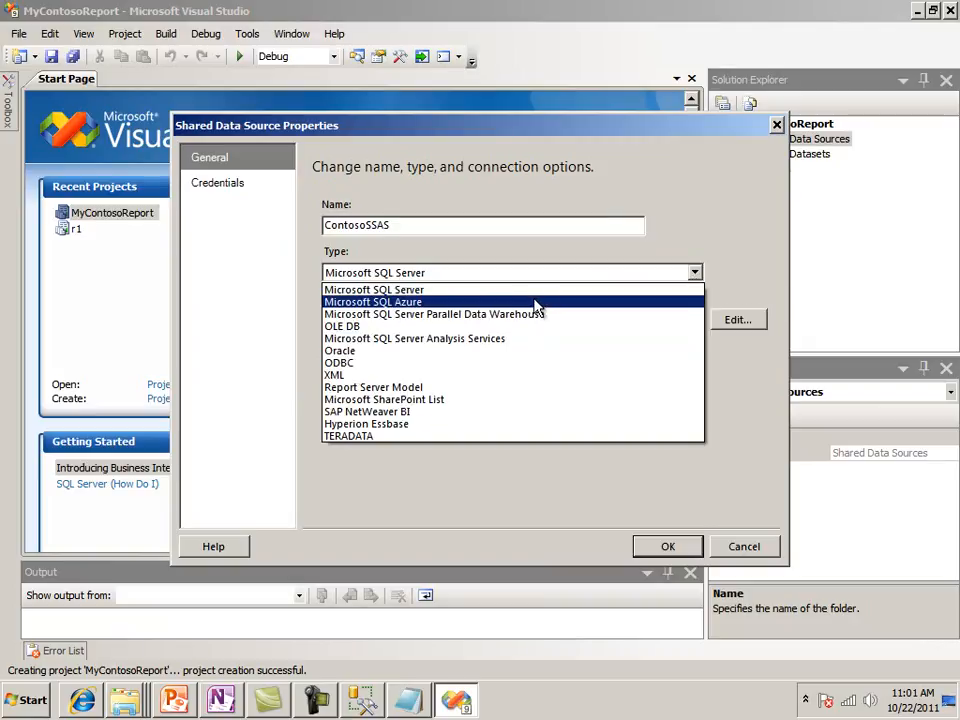
click(490, 339)
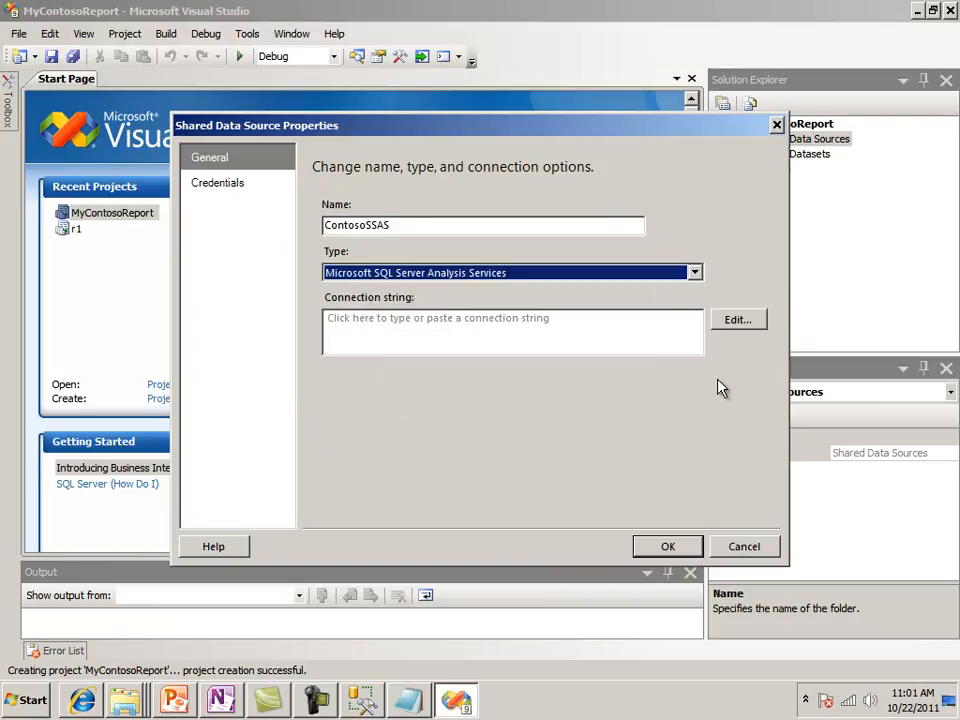
click(749, 320)
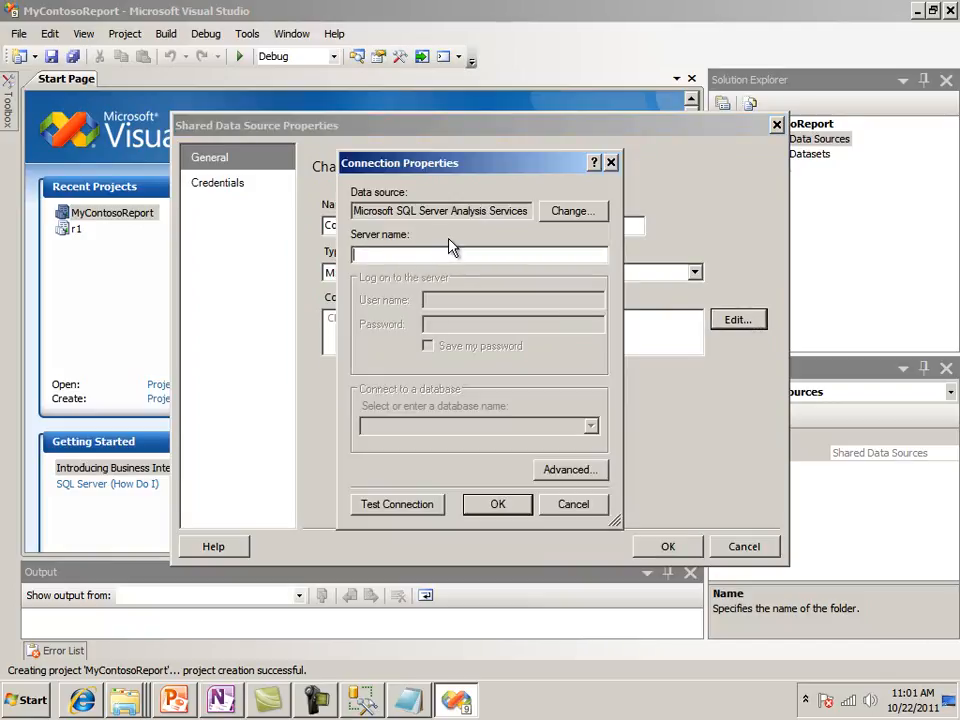
text(K@\K@)
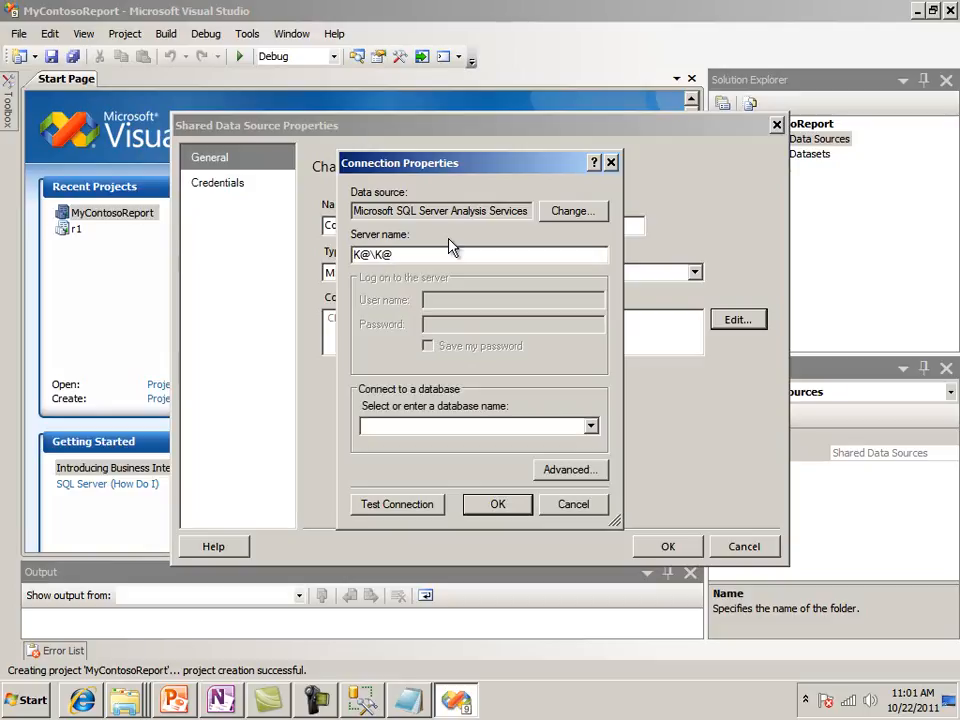
key(BackSpace)
text(K2)
click(591, 427)
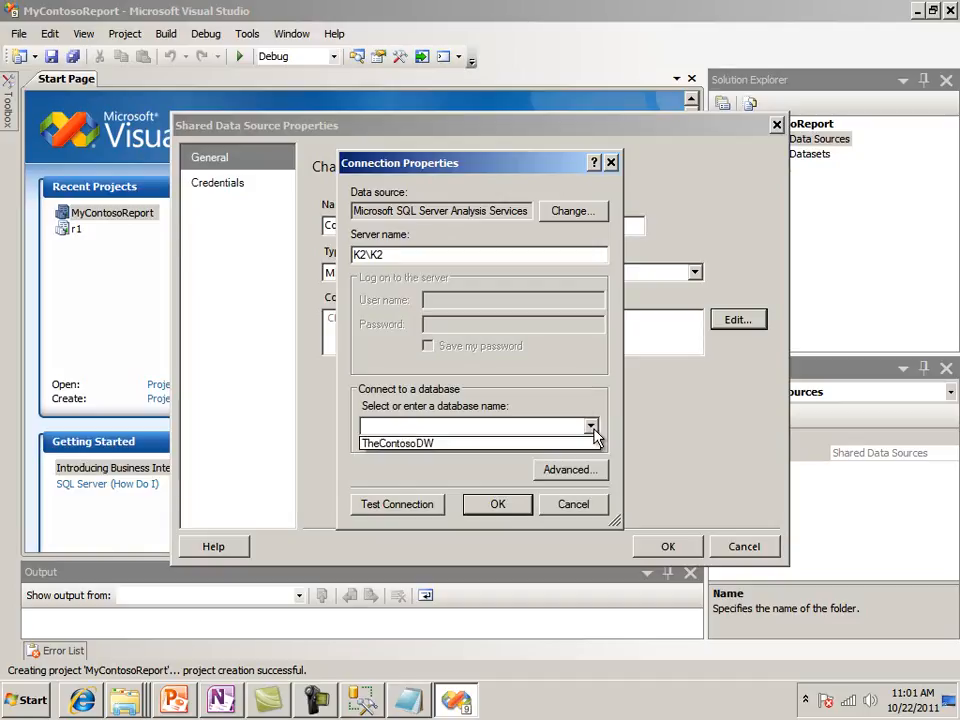
click(428, 449)
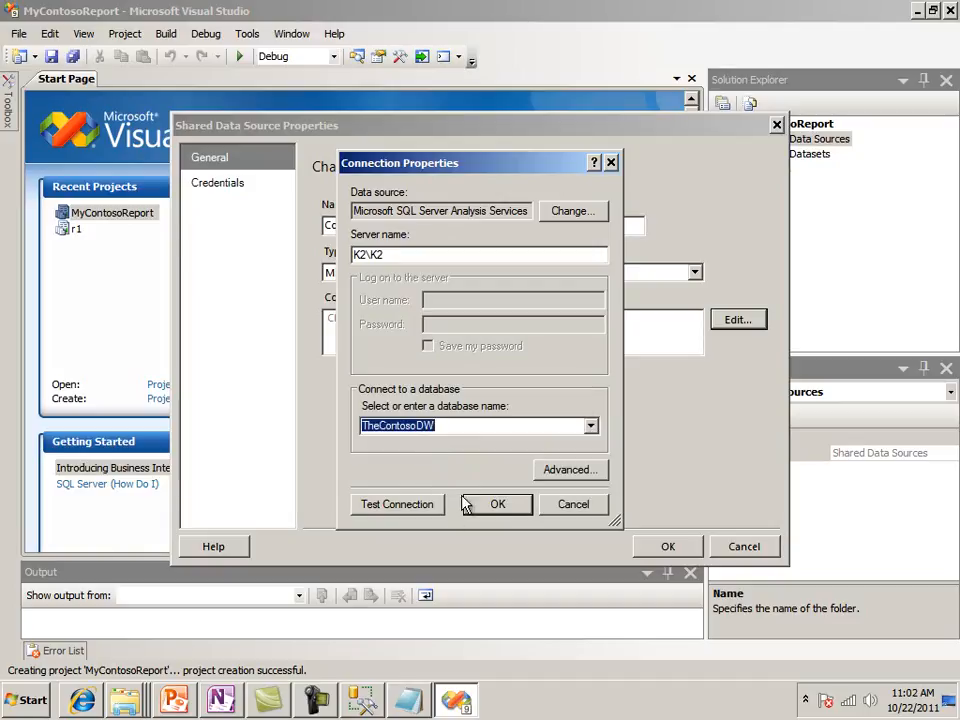
Test the connection to TheContosoDW and save the ContosoSSAS shared data source
click(403, 505)
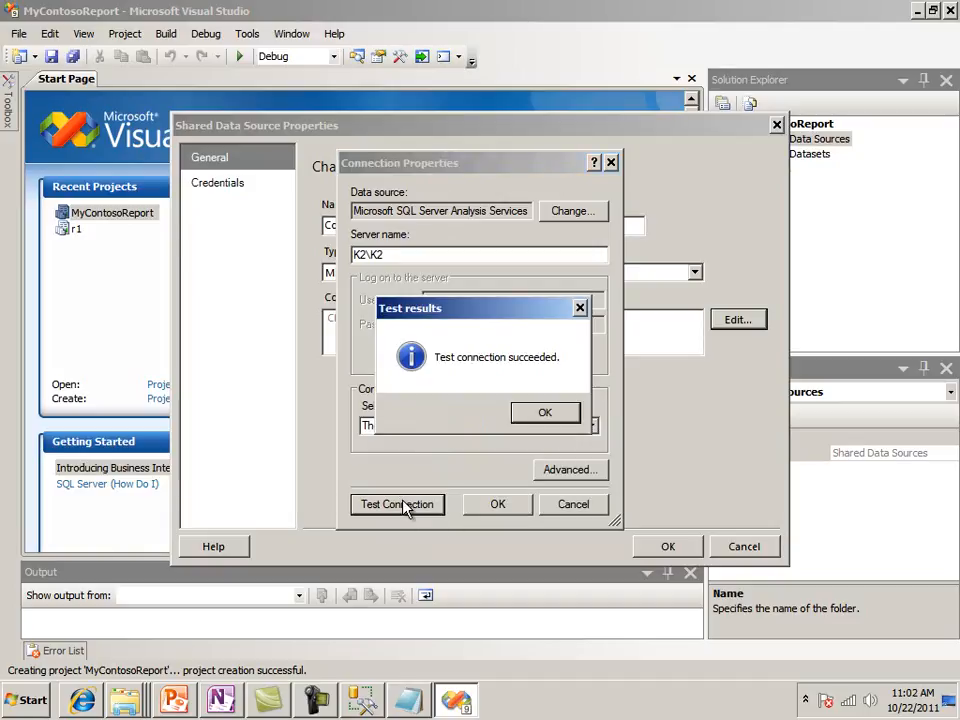
click(540, 414)
click(497, 505)
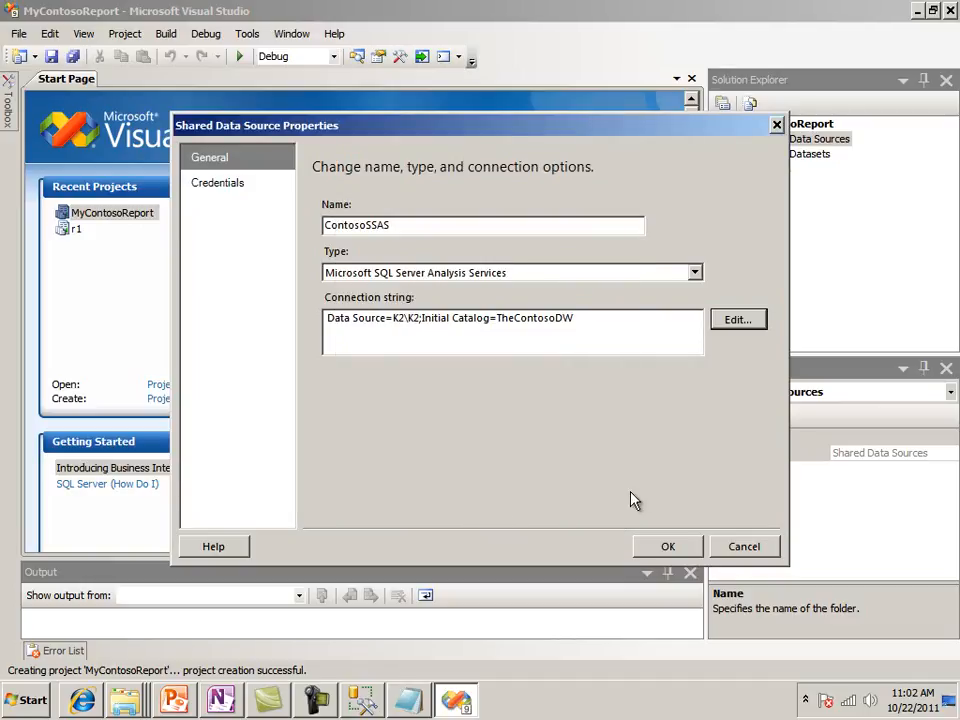
click(652, 547)
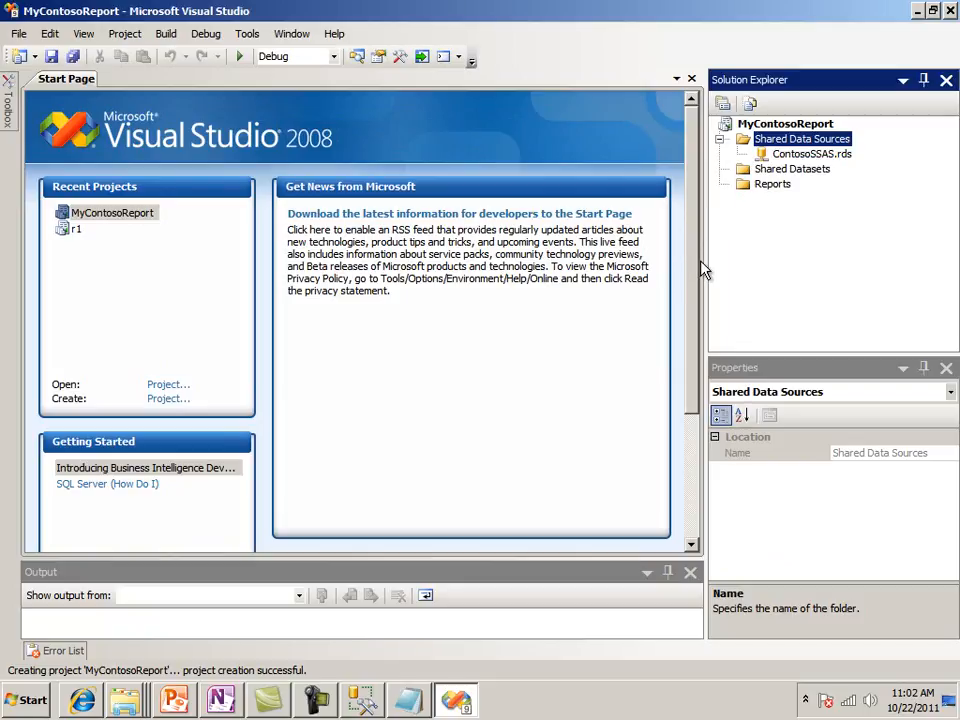
Start a new report in the Reports folder with the Report Wizard, using the ContosoSSAS shared data source
click(769, 187)
right_click(775, 191)
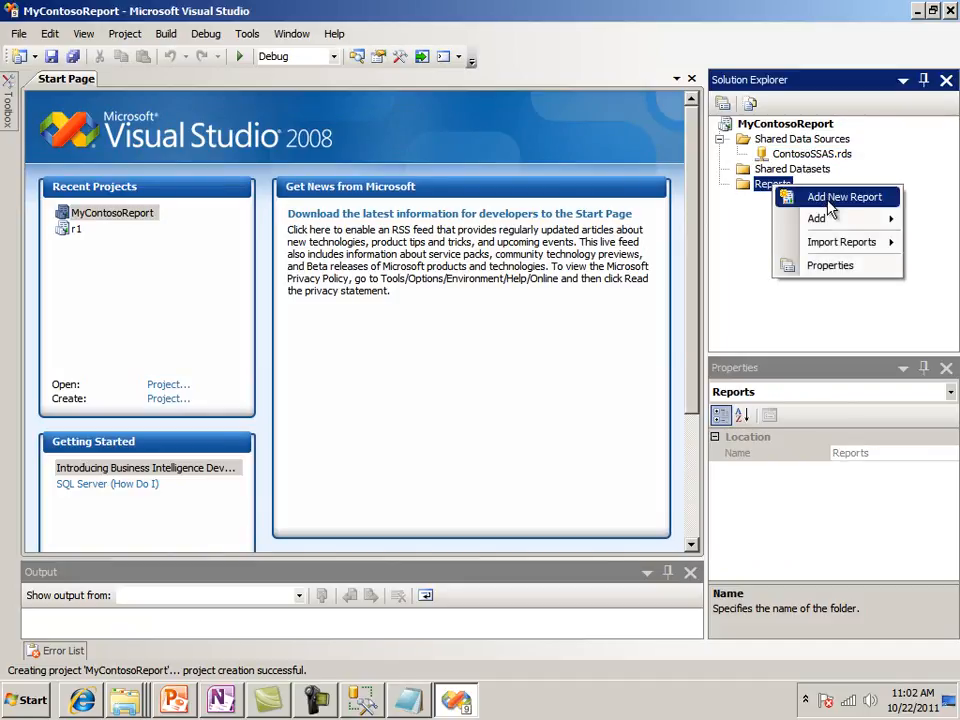
click(830, 204)
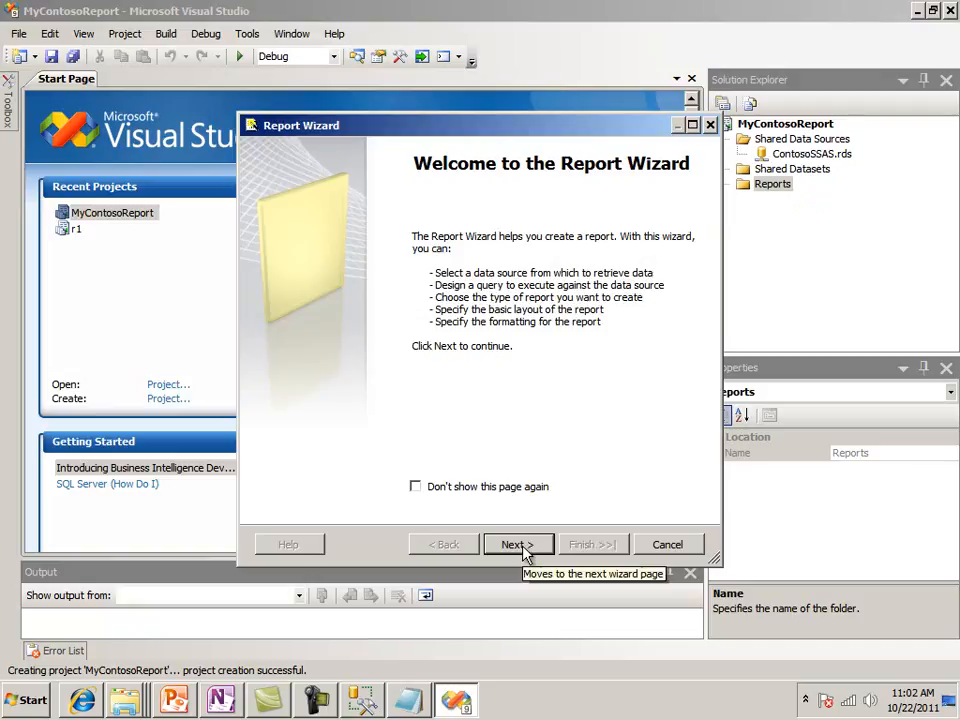
click(522, 549)
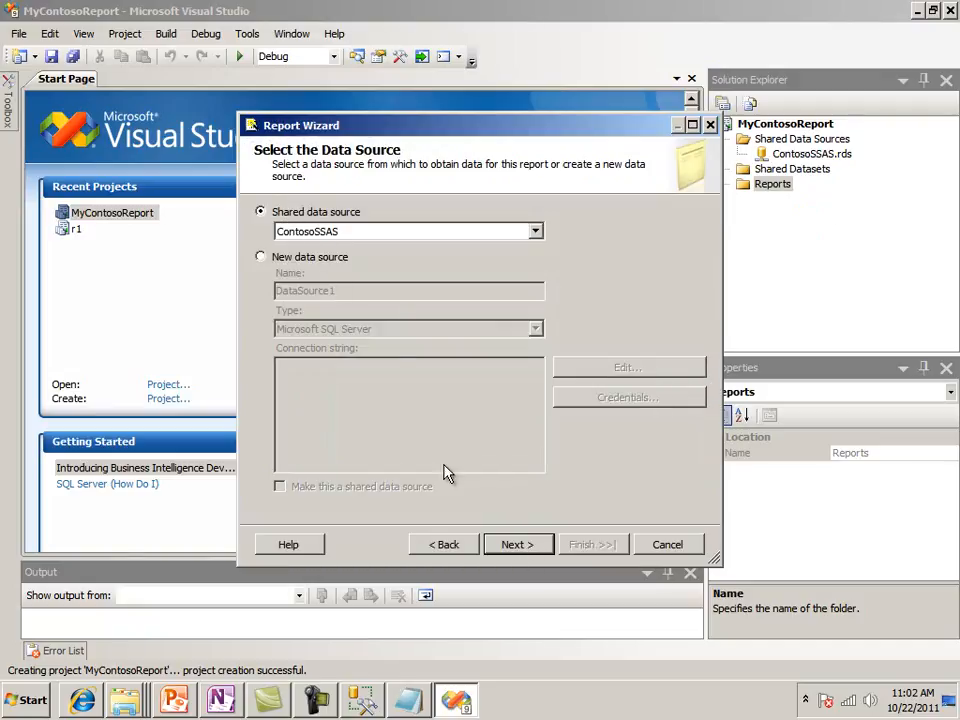
click(527, 544)
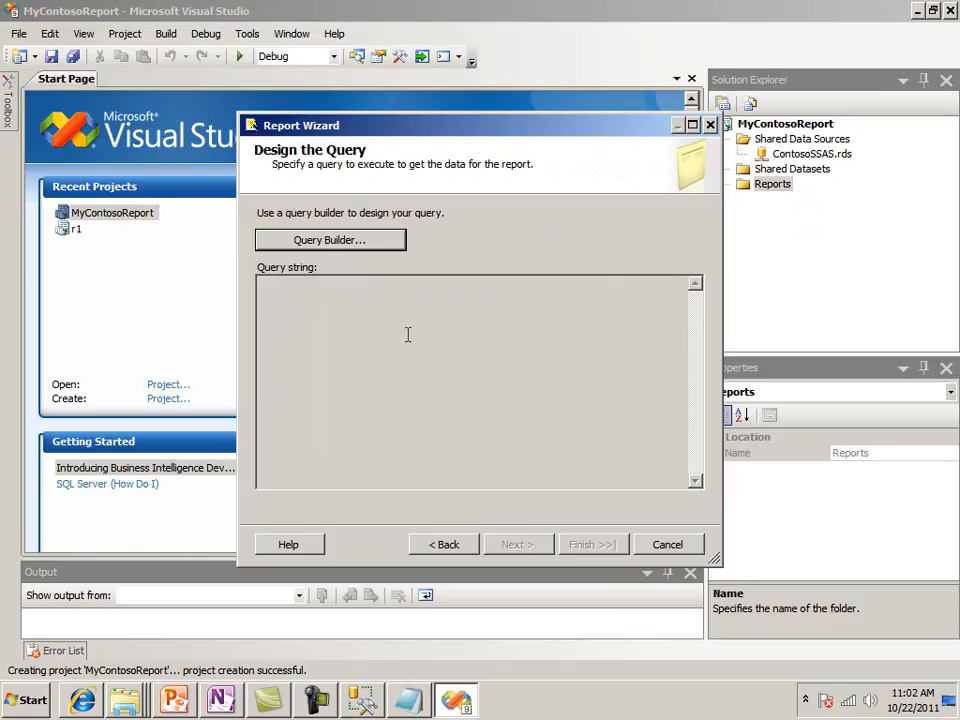
Switch to SQL Server Management Studio, copy the entire MDX query, and return to the Report Wizard in Visual Studio
mouse_move(366, 706)
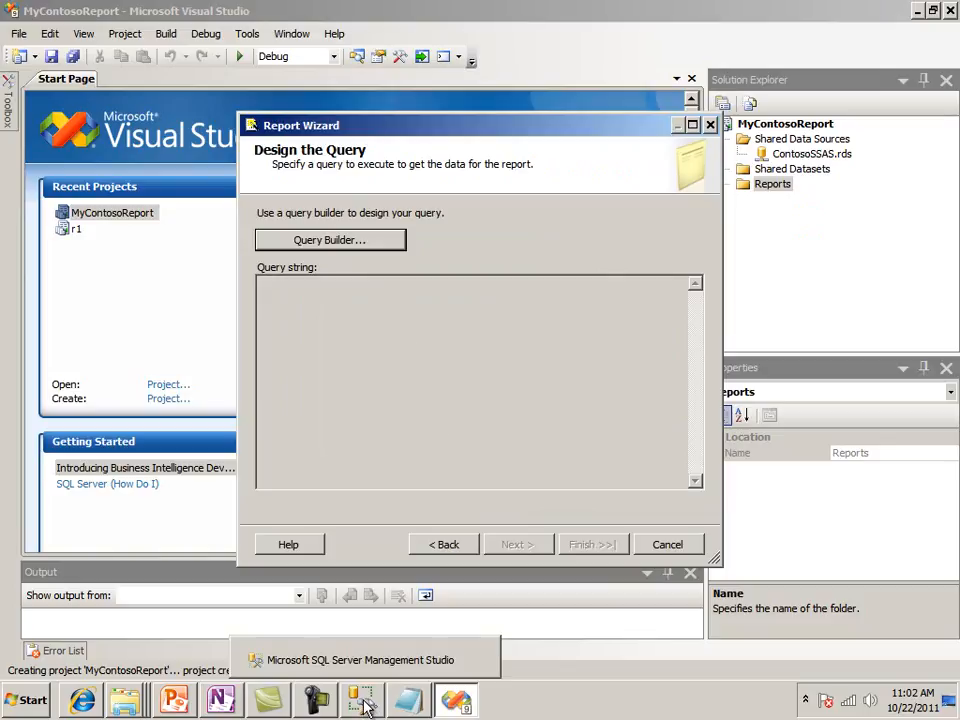
click(366, 706)
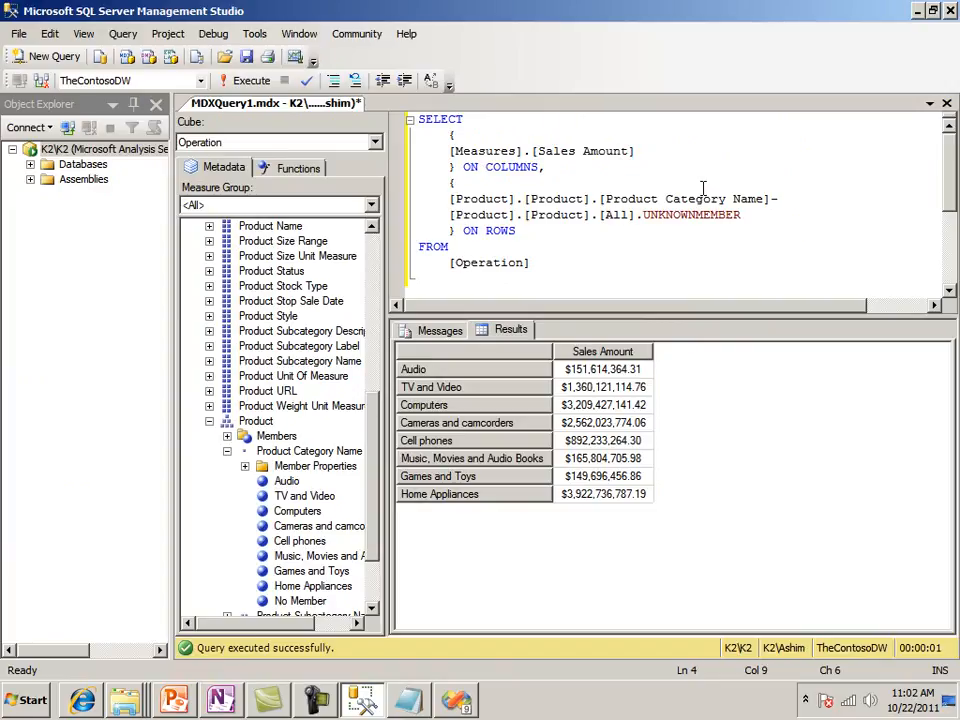
key(ctrl+a)
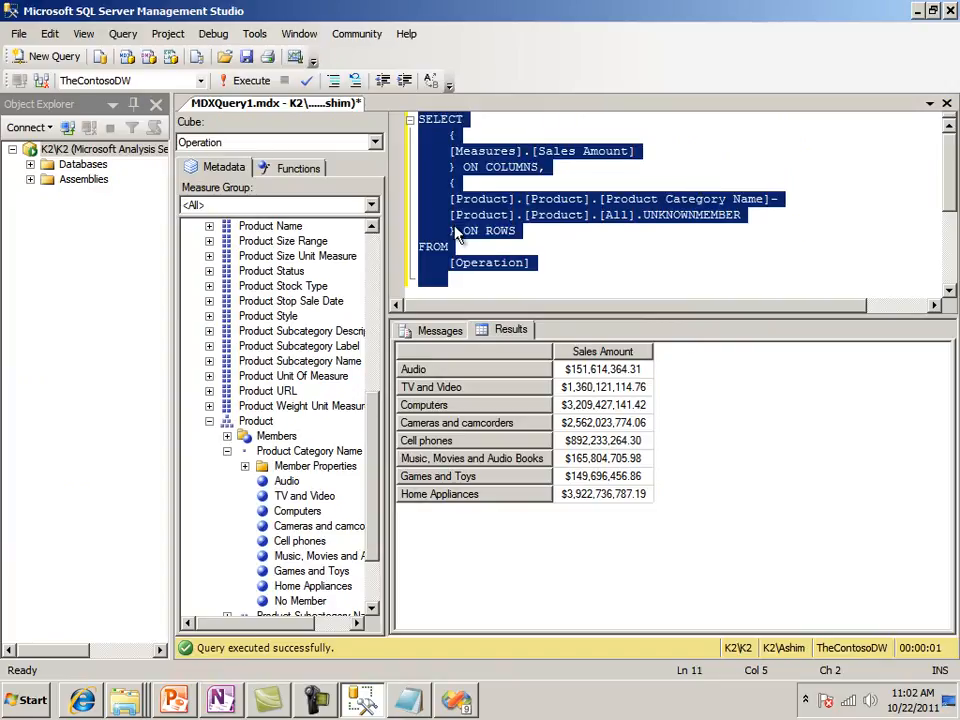
right_click(458, 228)
click(491, 258)
click(458, 695)
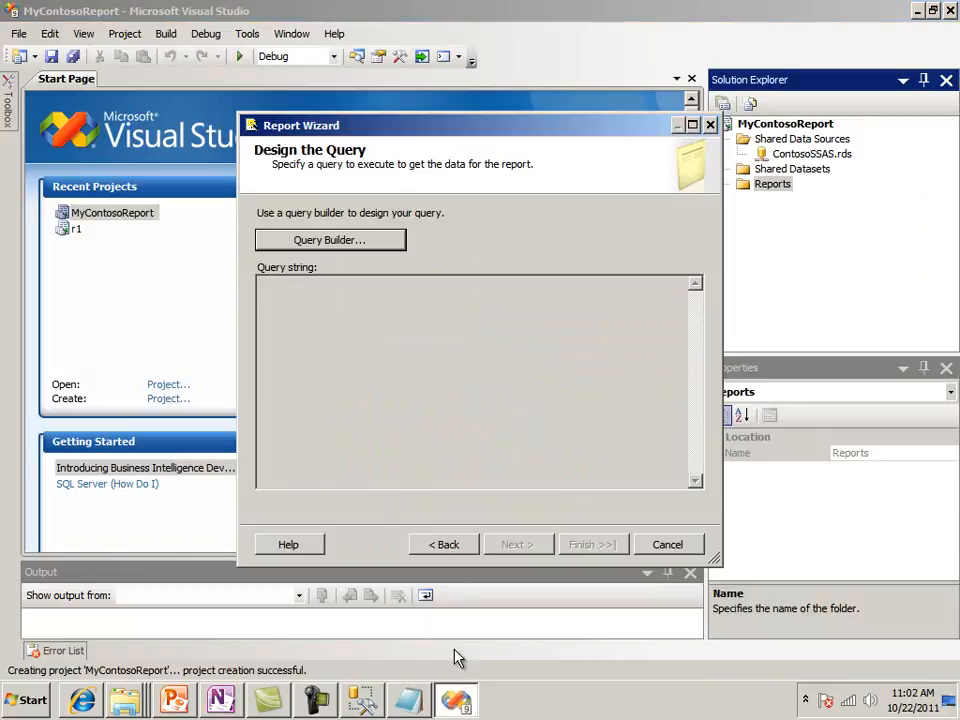
Open the query builder in text mode, replace the default query with the copied MDX query, and accept it
click(347, 246)
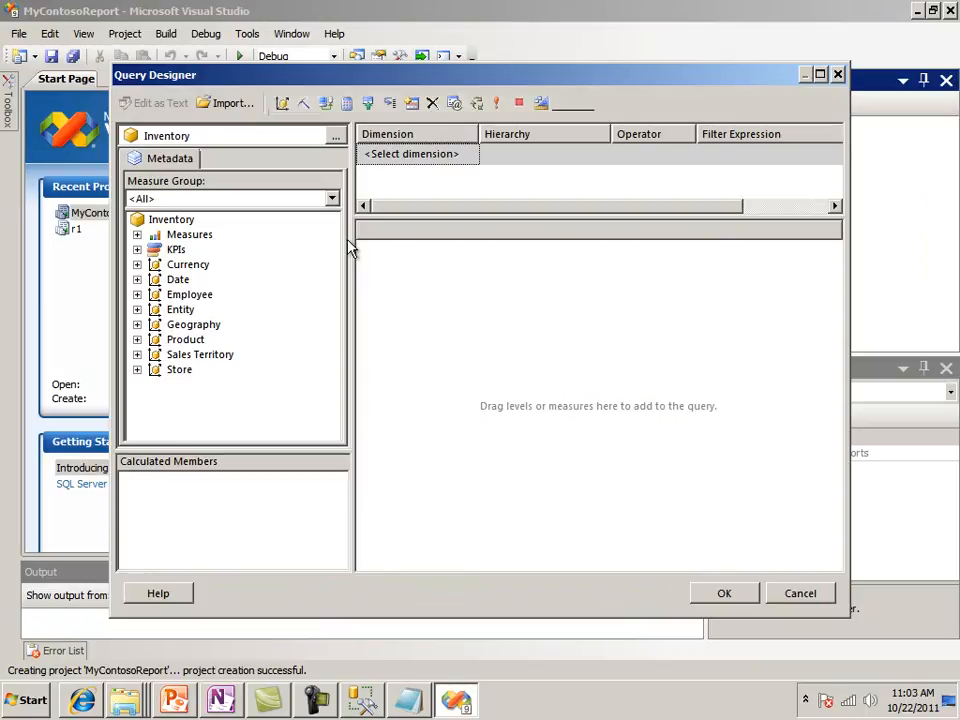
drag(481, 217, 497, 341)
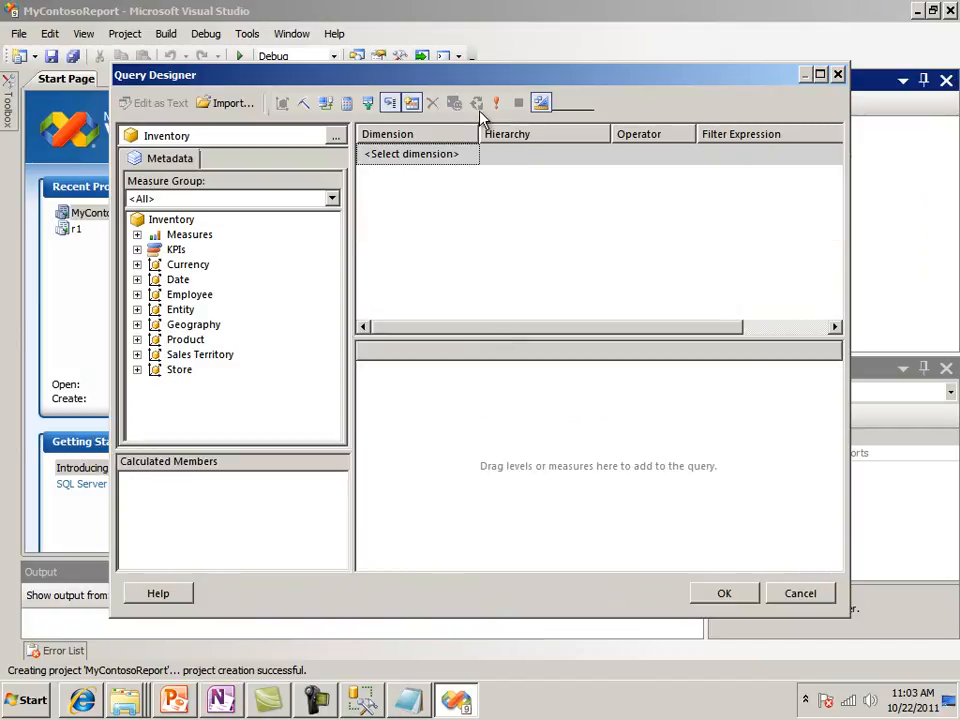
click(541, 104)
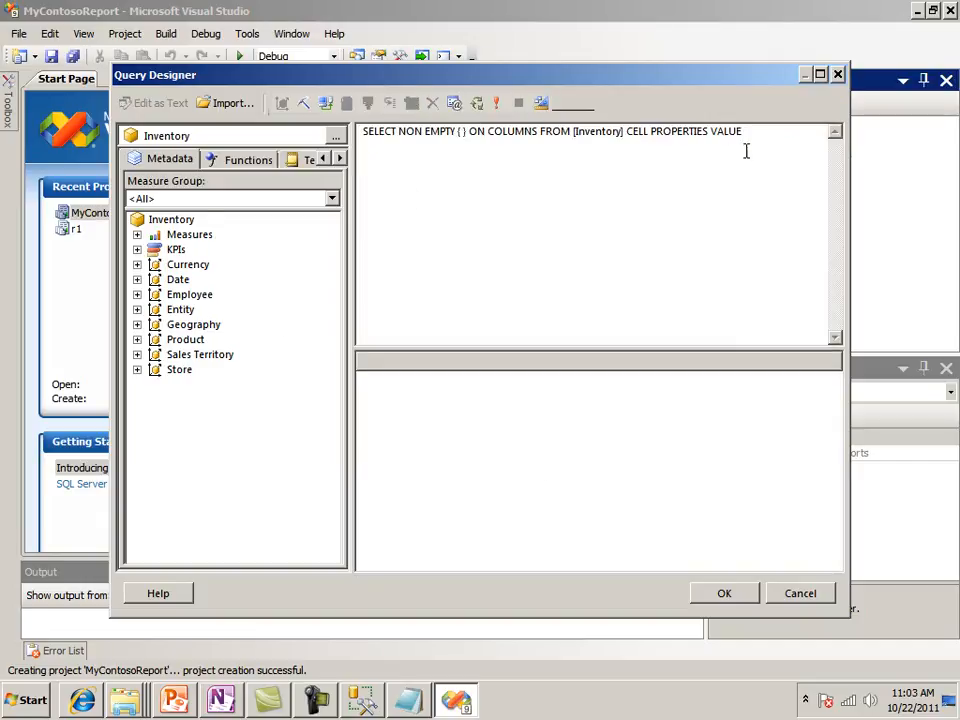
drag(756, 133, 354, 140)
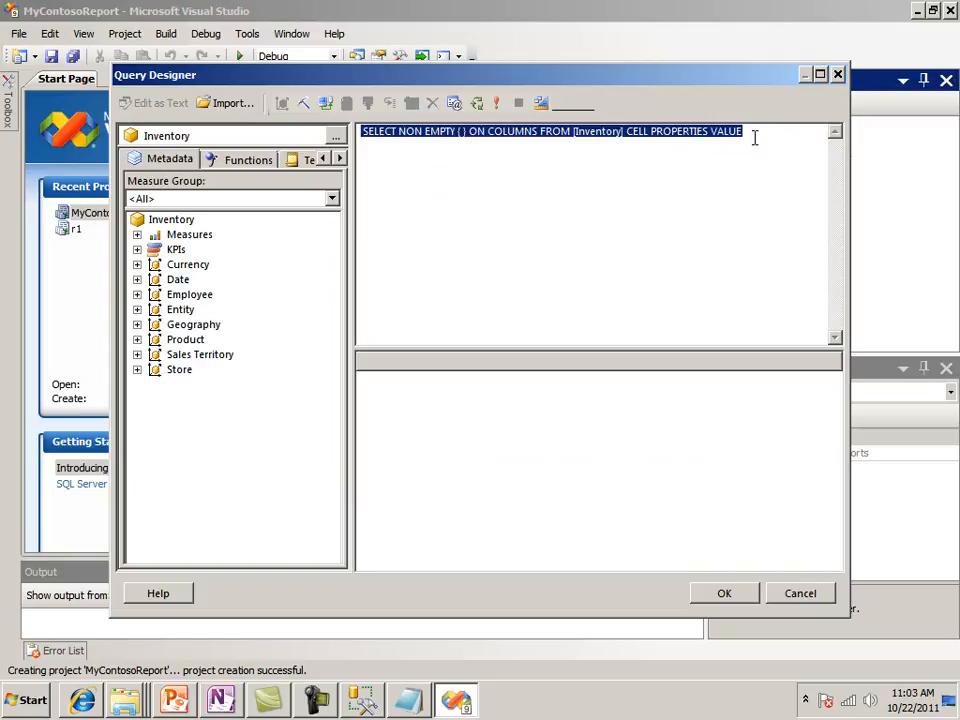
key(Delete)
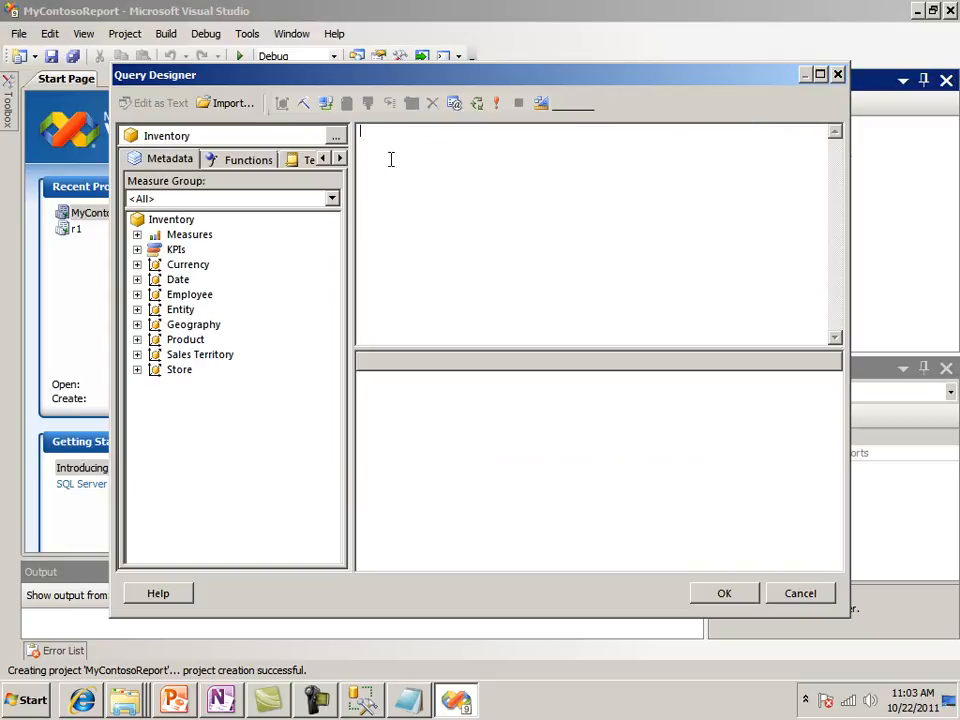
key(ctrl+v)
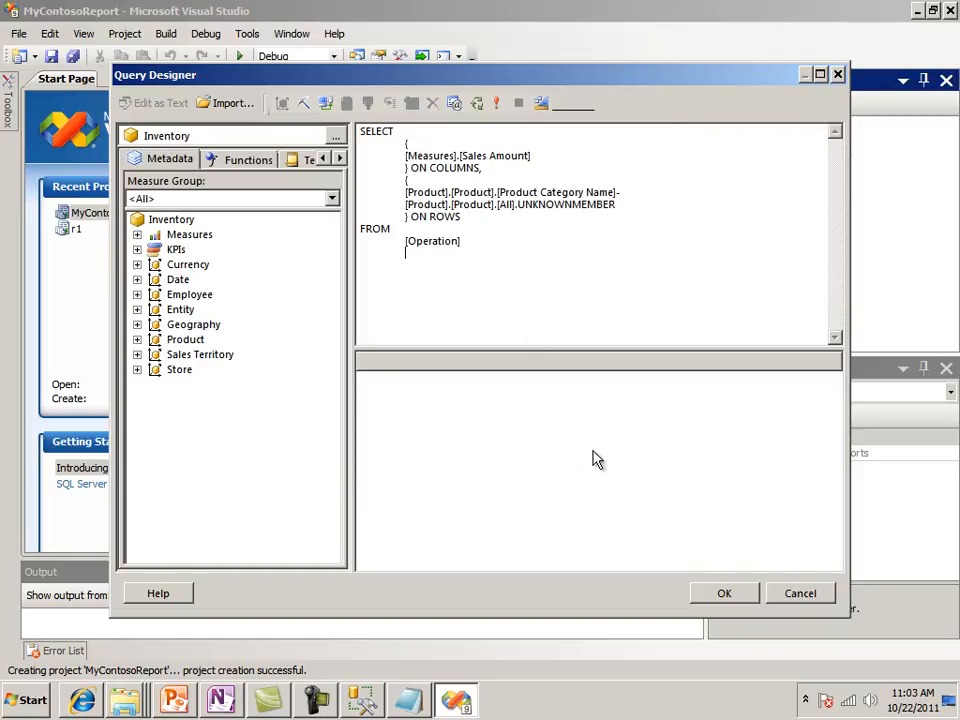
click(718, 596)
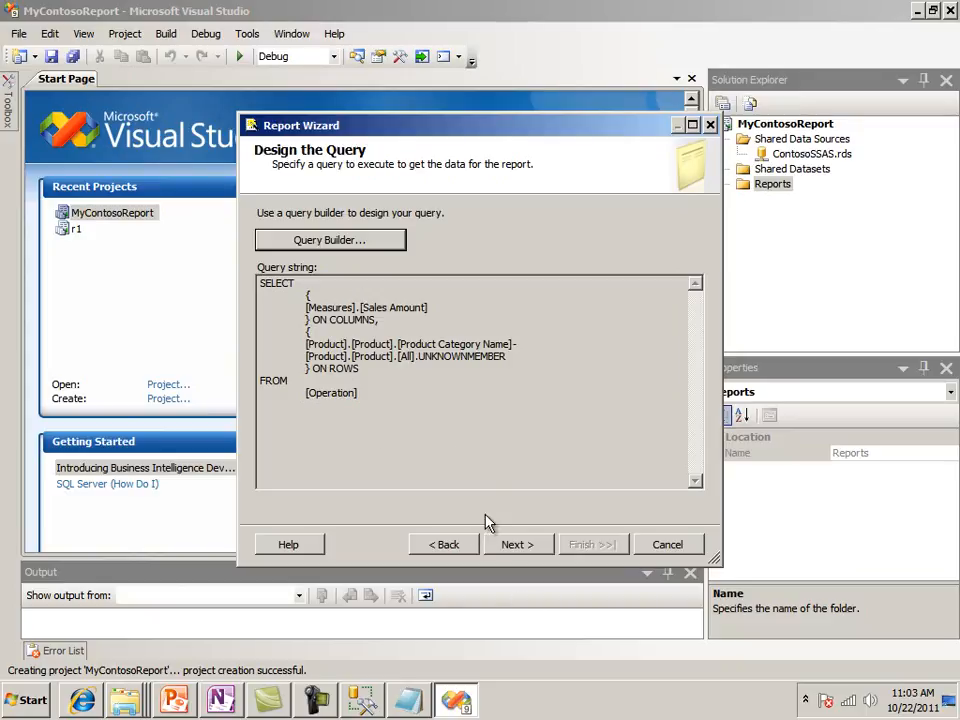
Choose the Tabular report type and add Product_Category_Name and Sales_Amount to the table's details
click(518, 545)
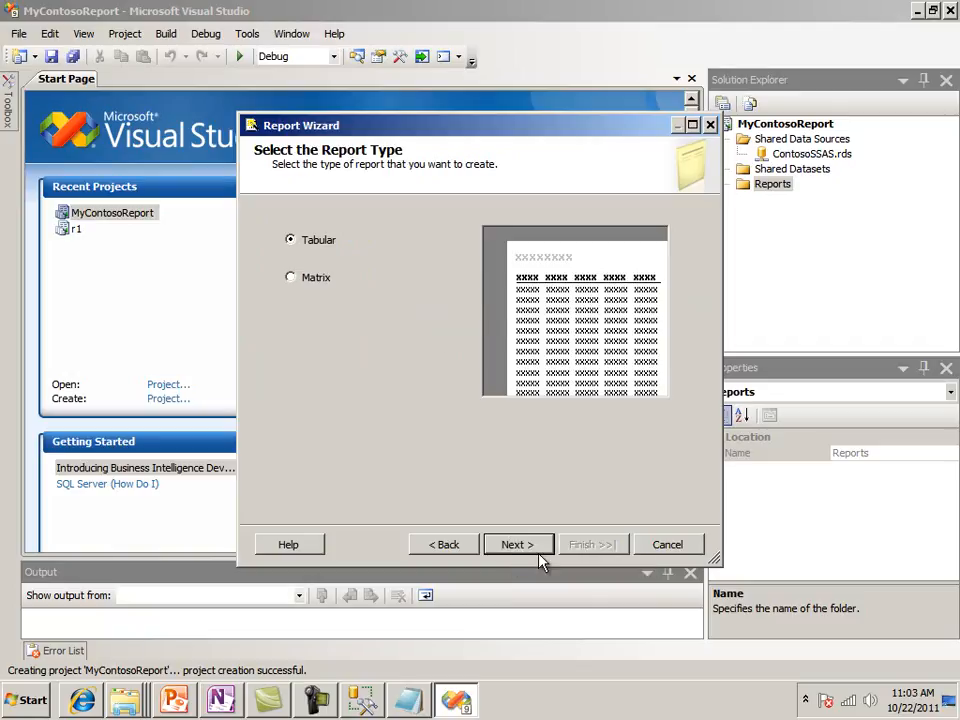
click(523, 544)
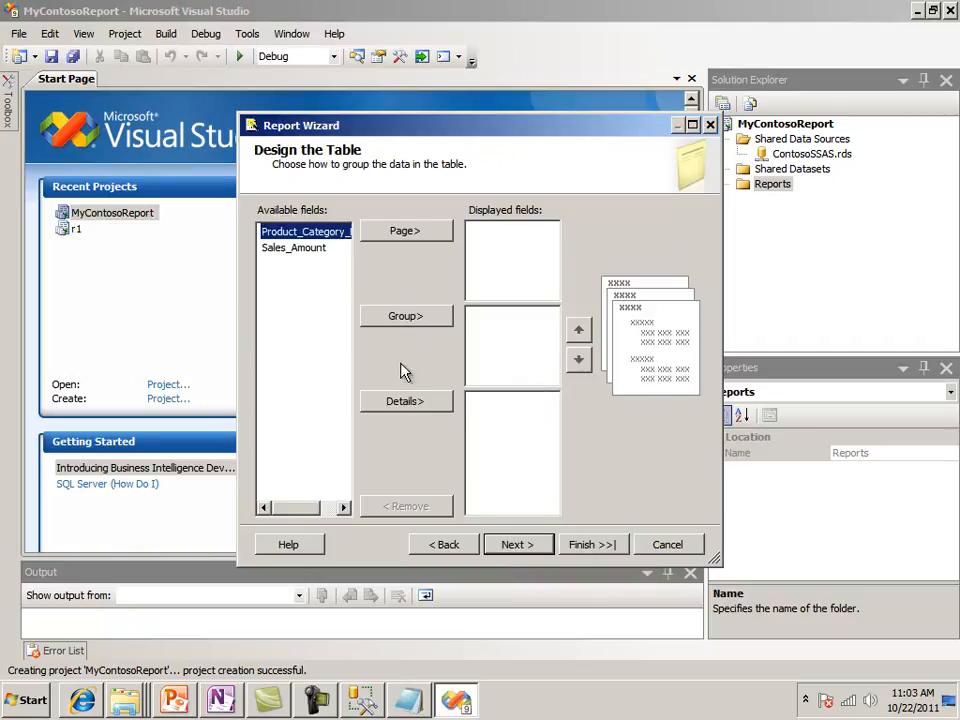
click(312, 250)
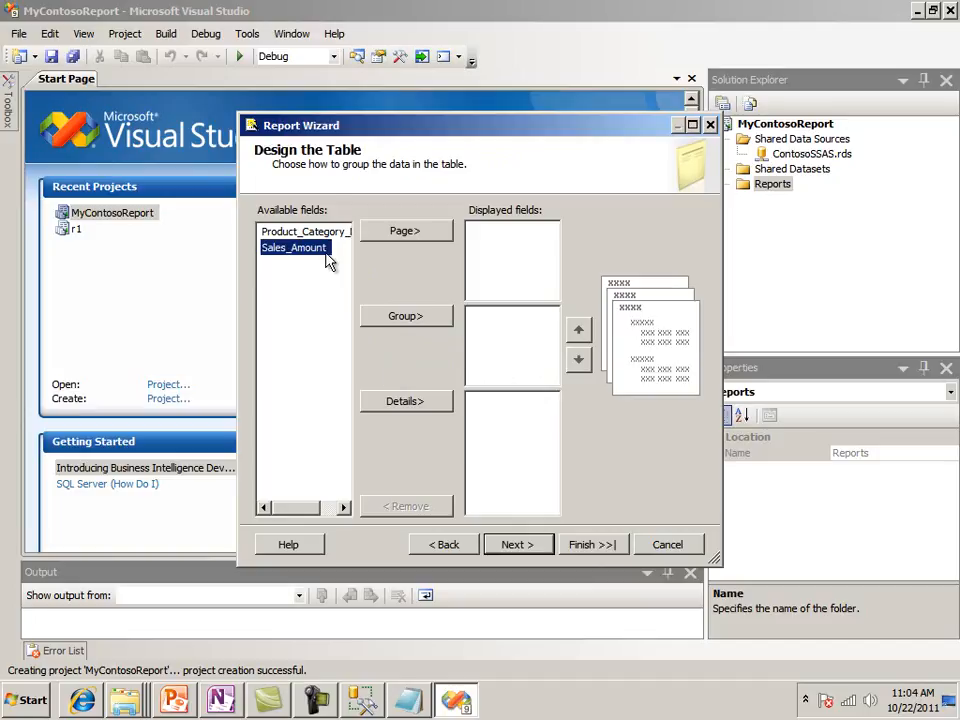
click(272, 232)
click(412, 406)
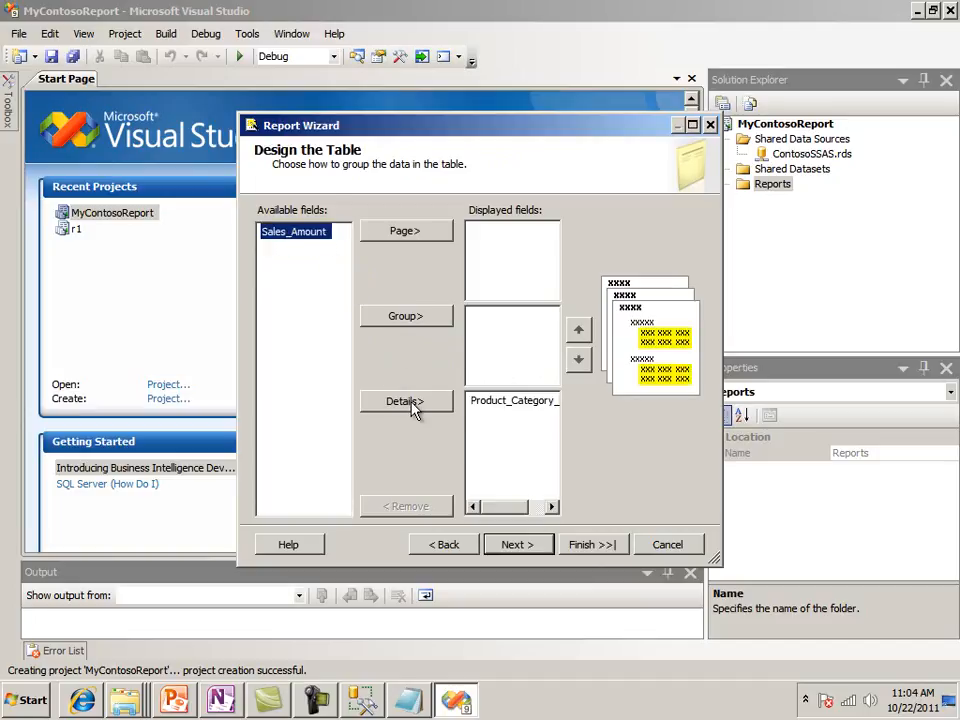
click(412, 406)
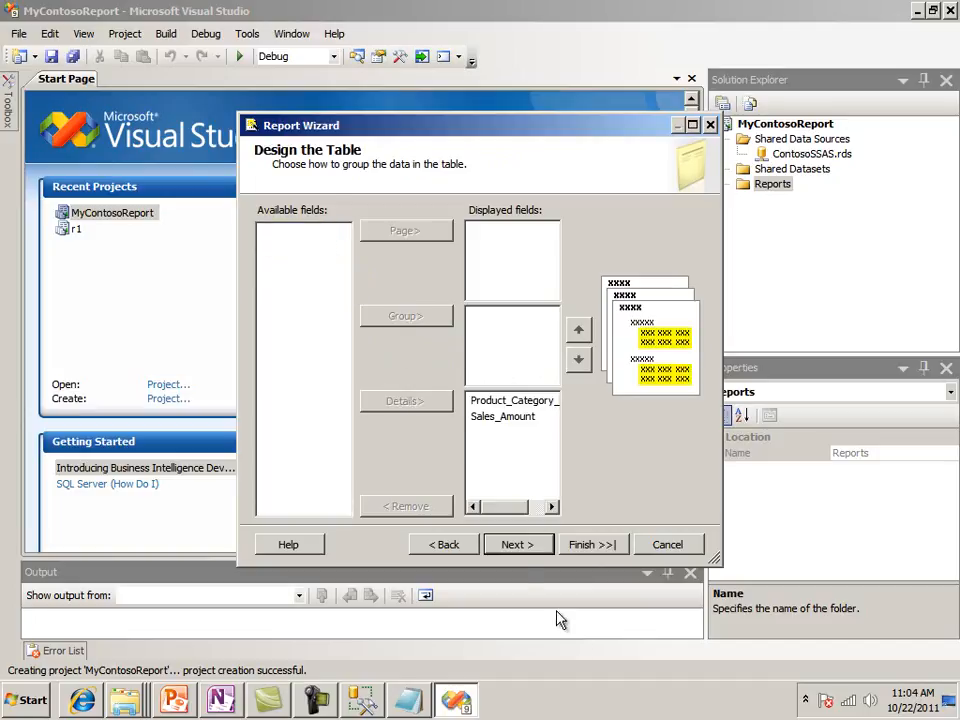
click(530, 545)
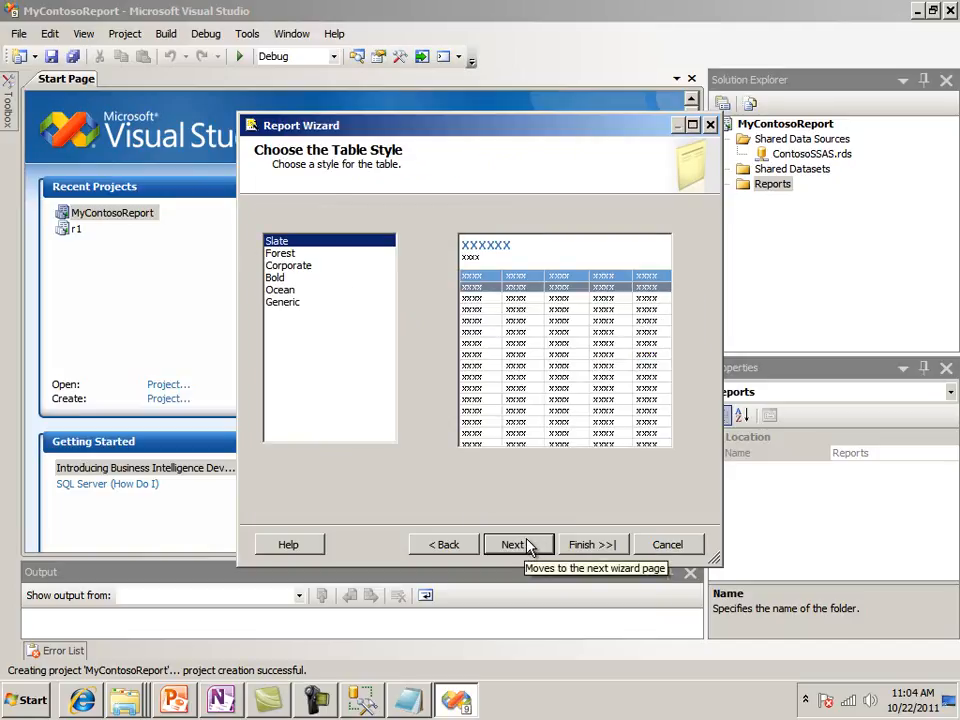
Finish the wizard with the Slate style and the name Sales Report By Product Category, and narrow the Report Data pane
click(524, 548)
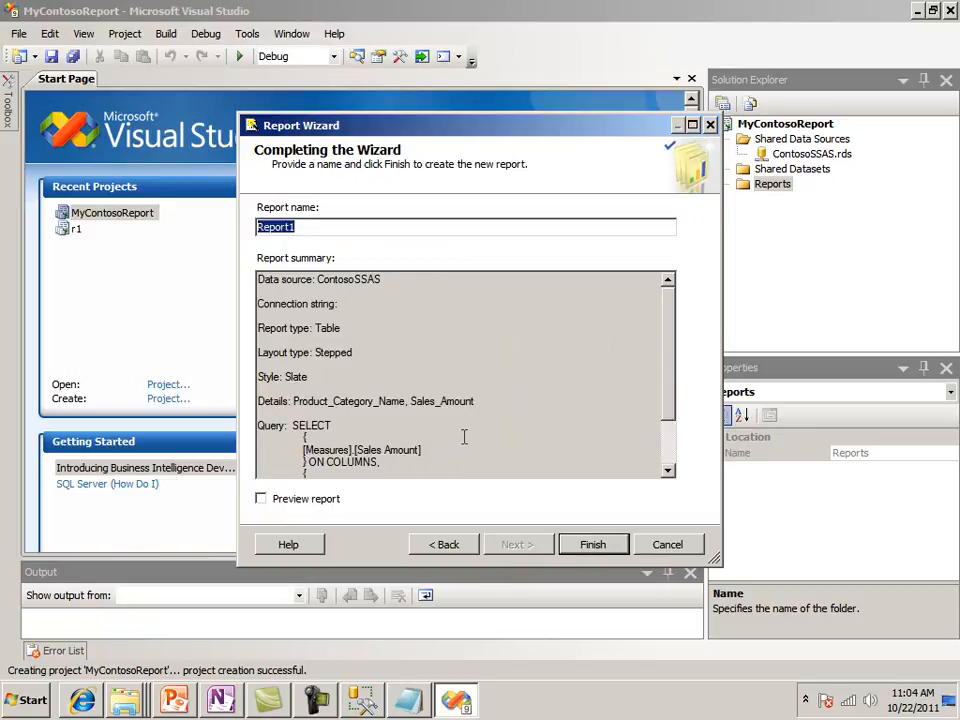
text(Sales Repo)
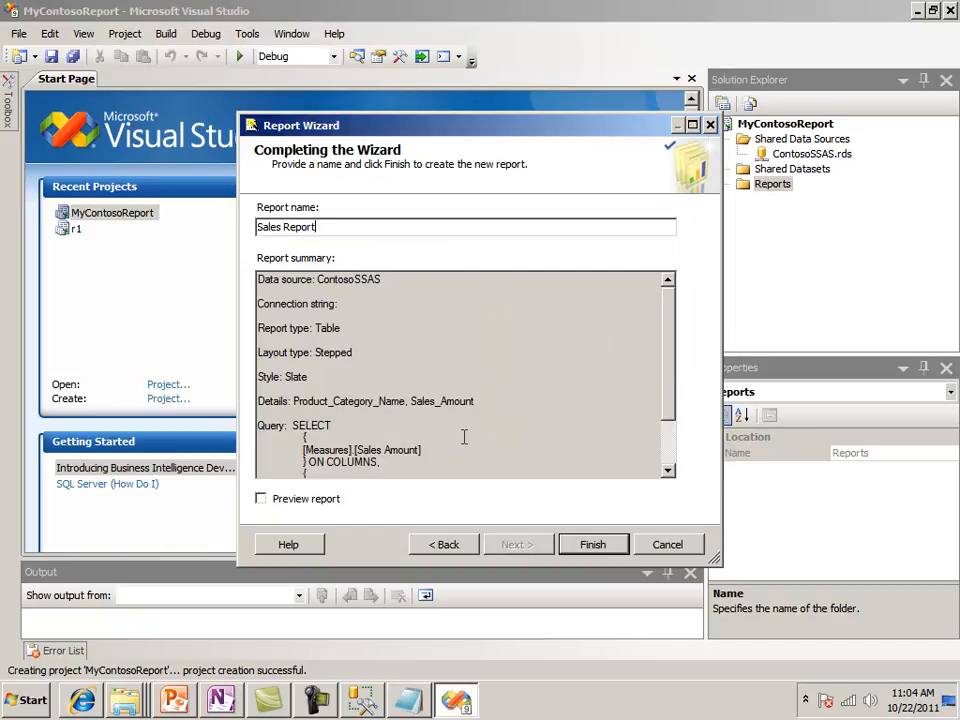
text(rt By Product Category)
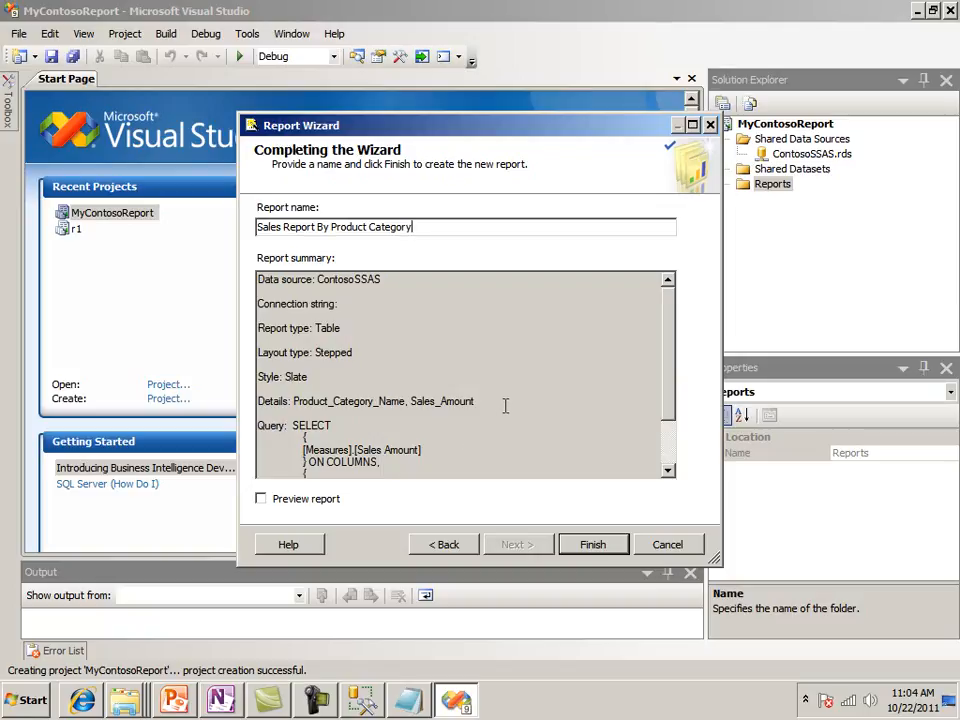
click(592, 548)
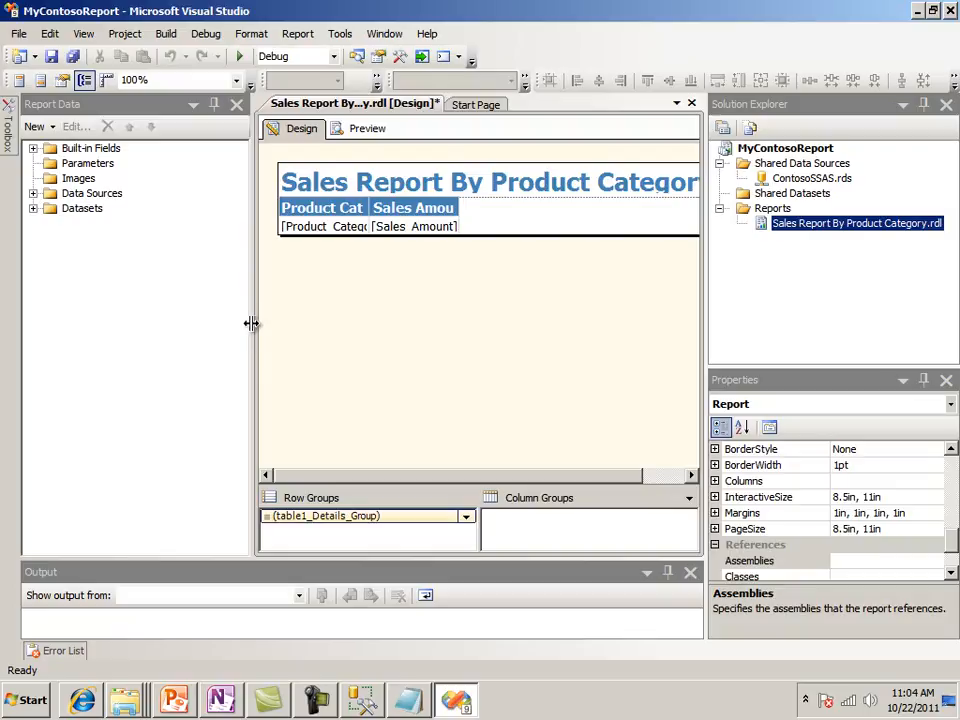
drag(251, 326, 135, 334)
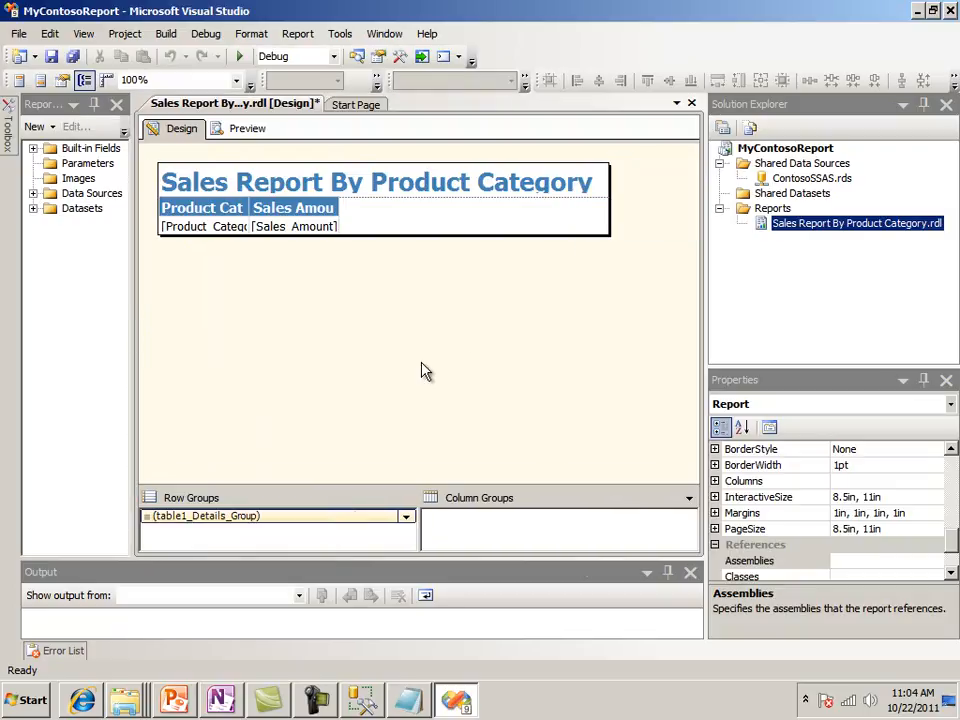
Set the font size of the report title's text box to 16pt
click(409, 181)
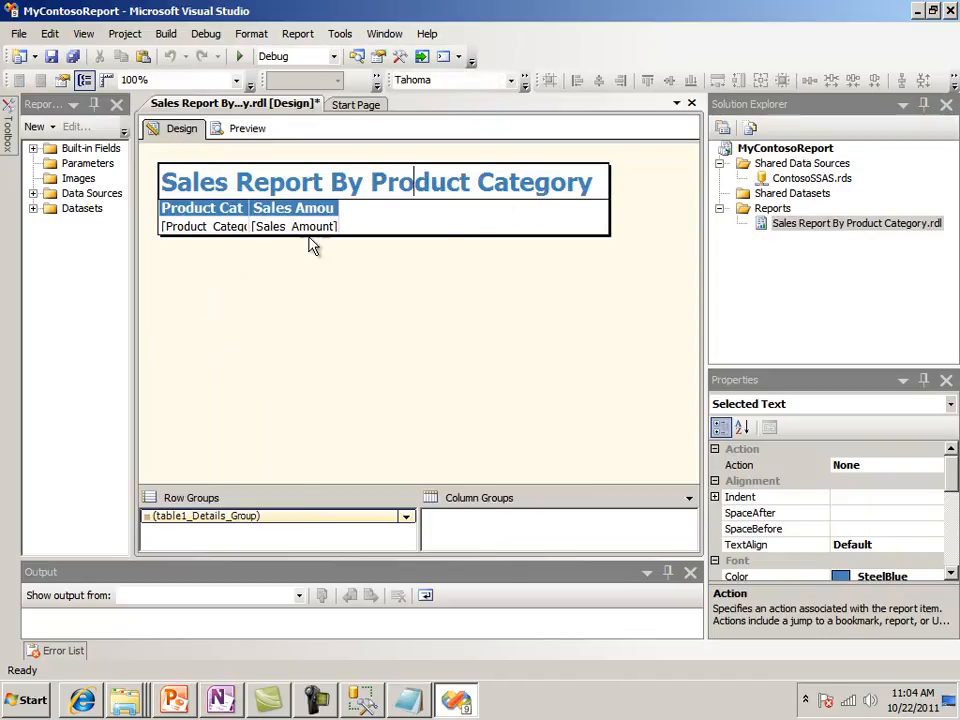
click(618, 346)
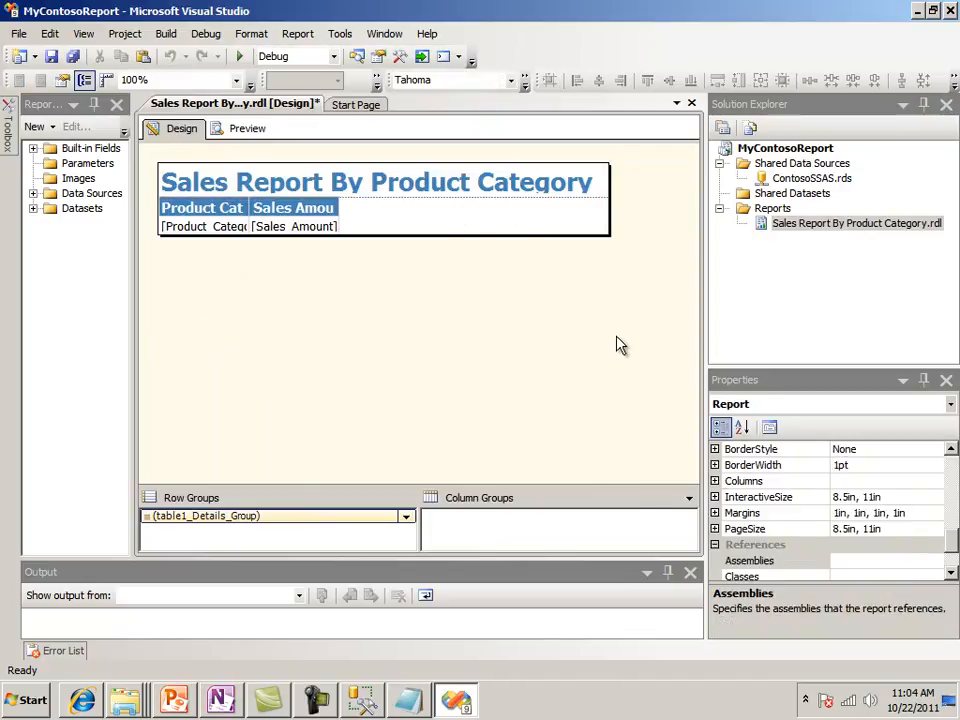
click(549, 200)
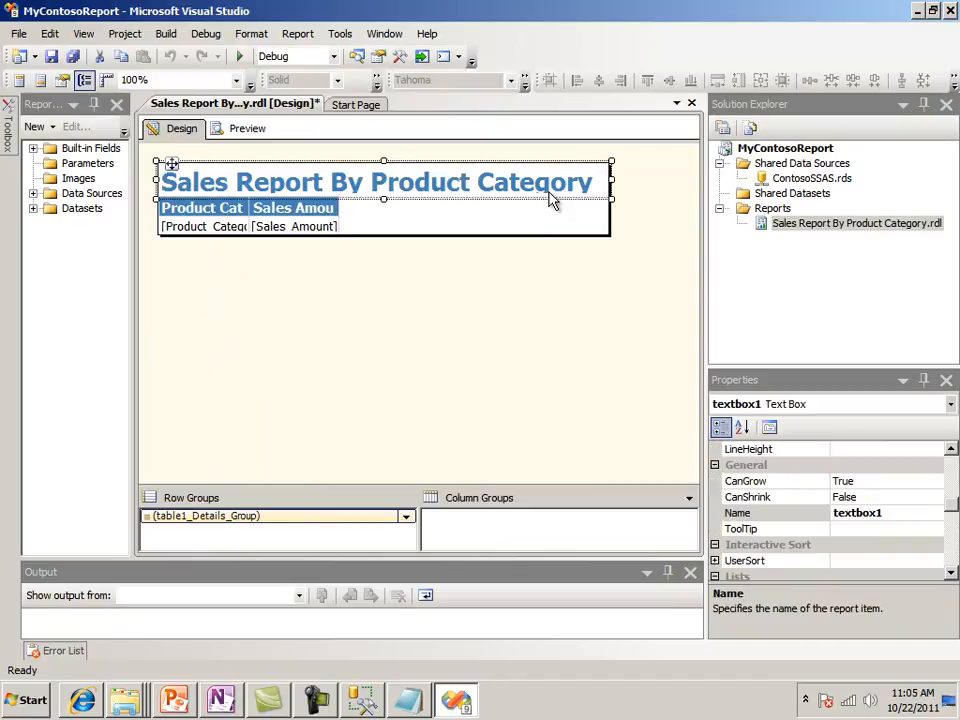
click(521, 336)
click(469, 182)
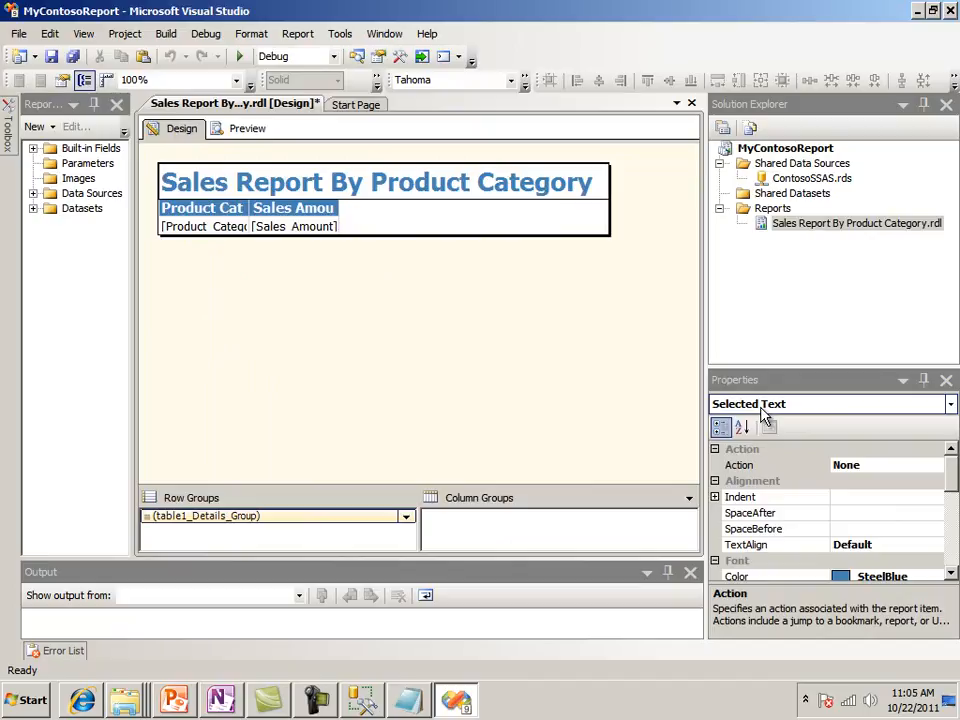
click(580, 343)
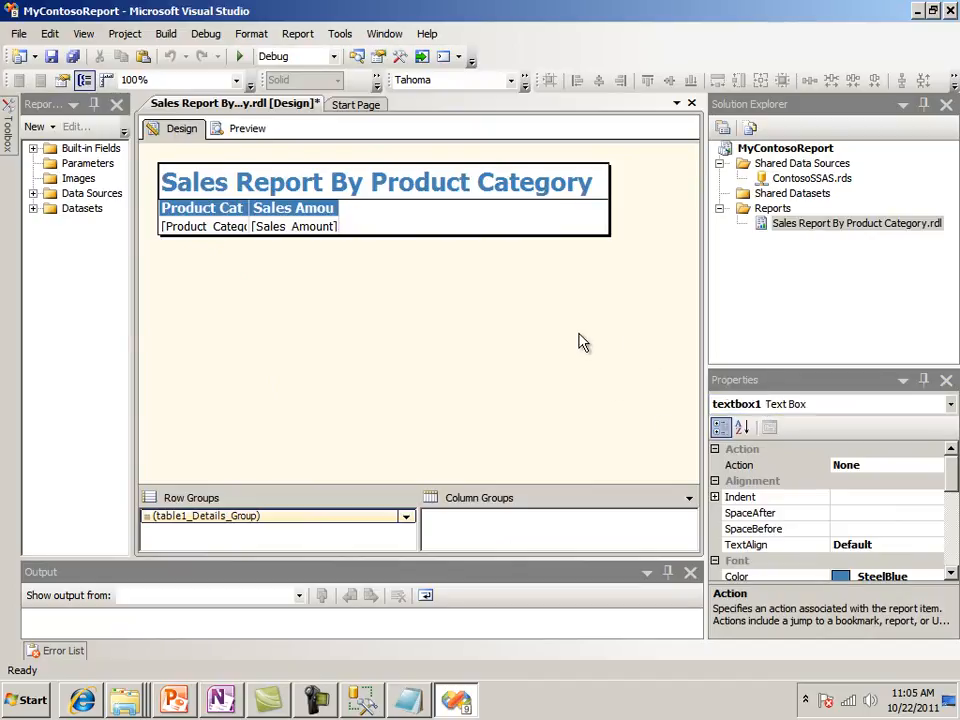
click(568, 194)
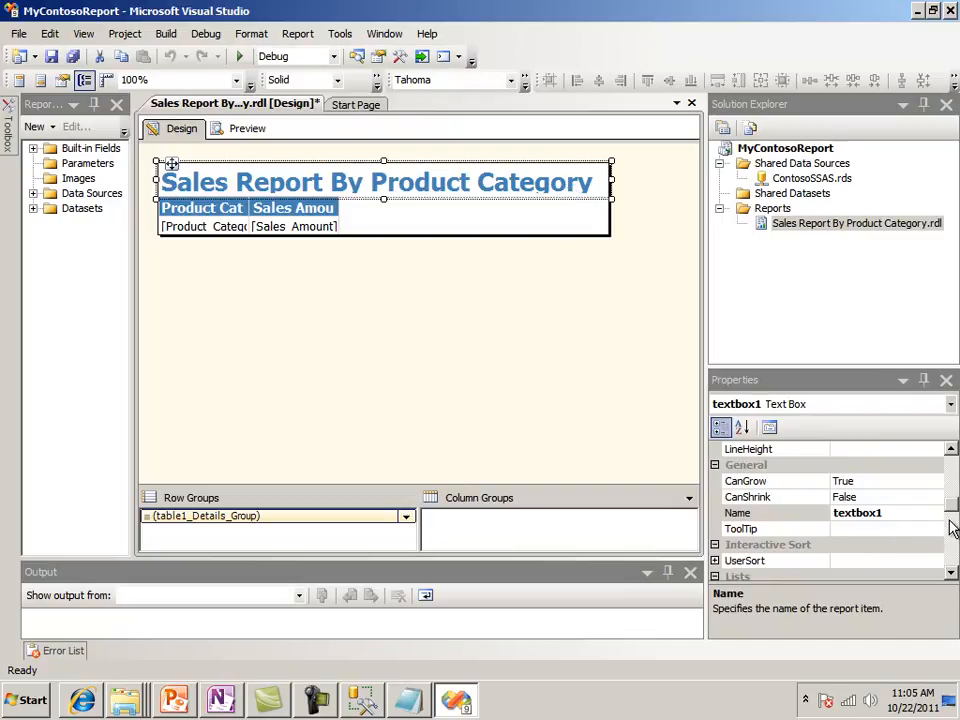
mouse_move(951, 505)
mouse_down()
mouse_move(948, 468)
mouse_move(949, 495)
mouse_up()
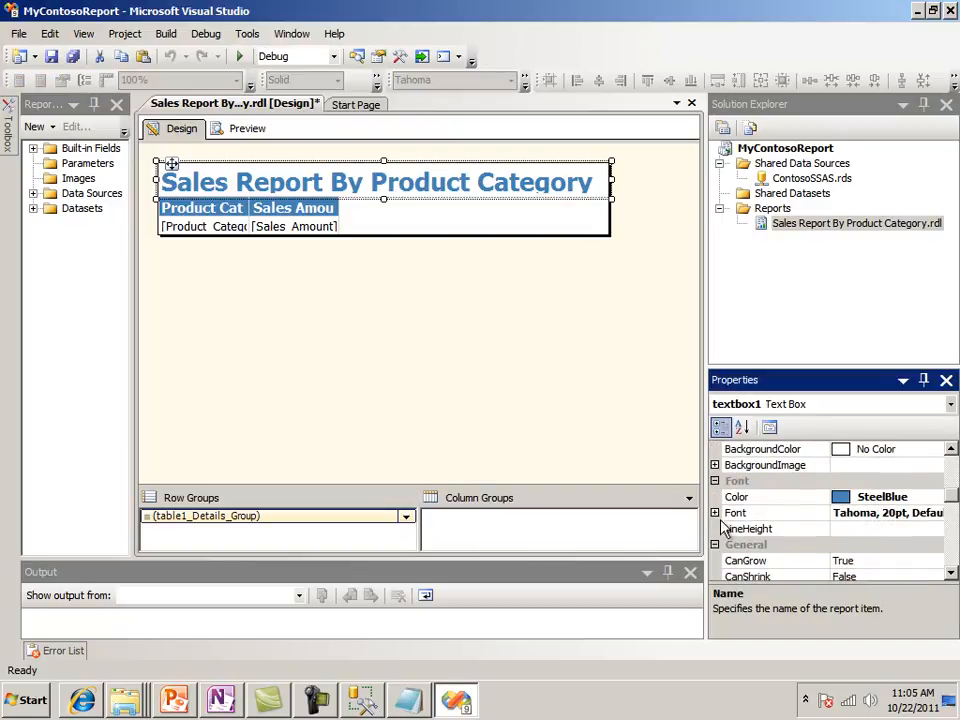
click(715, 513)
click(881, 465)
click(797, 467)
text(16pt)
click(868, 513)
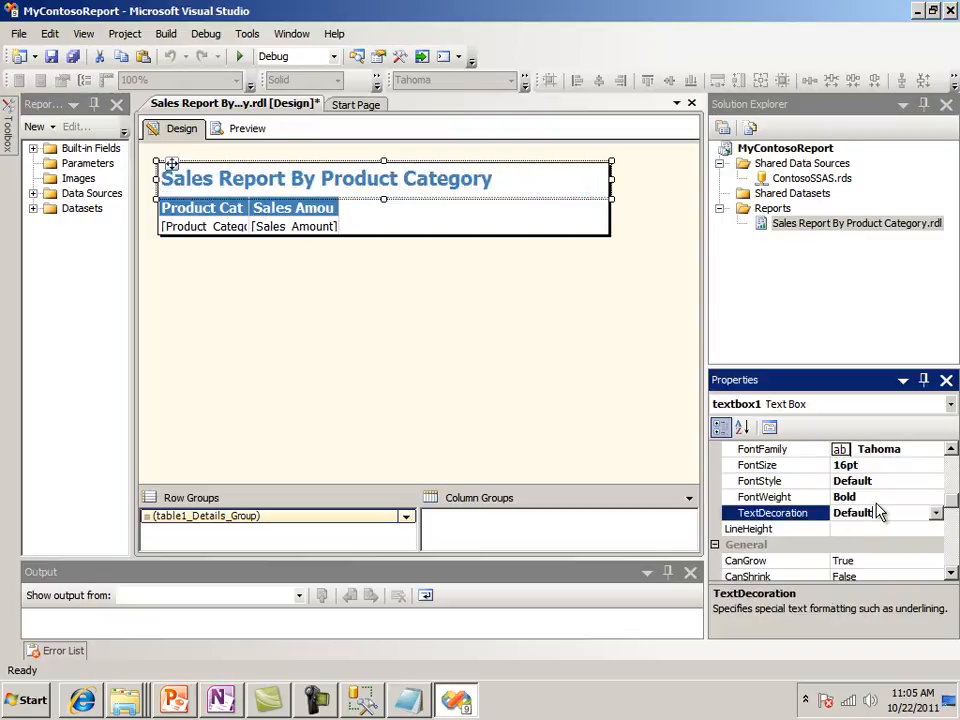
click(405, 412)
Widen the Product Category Name column to show its full heading, and extend the Sales Amount column to the report's edge
click(250, 210)
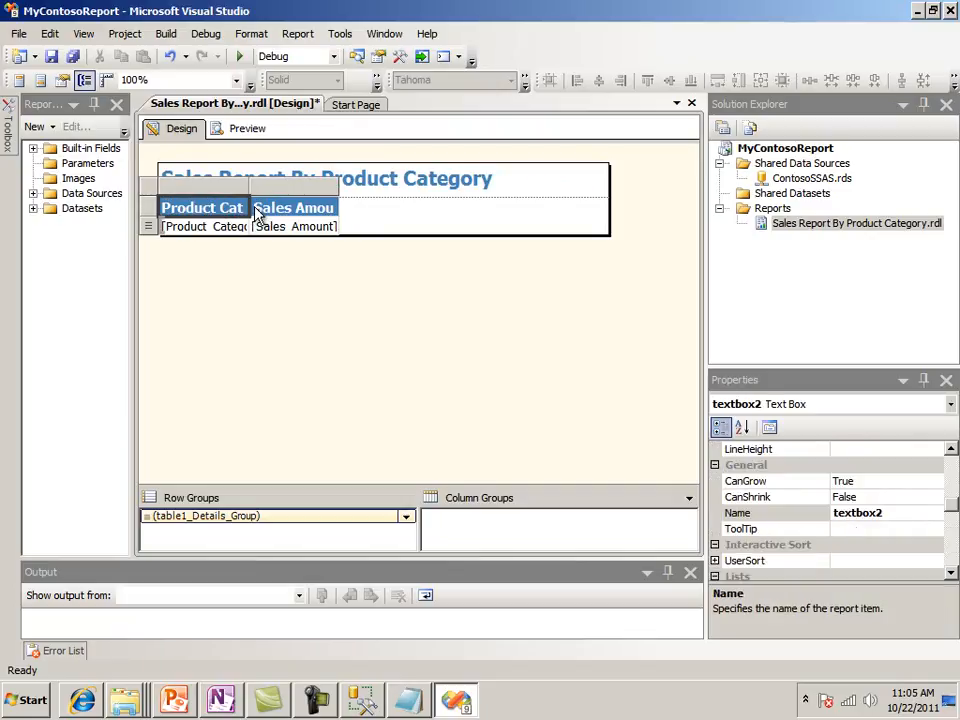
drag(250, 187, 443, 197)
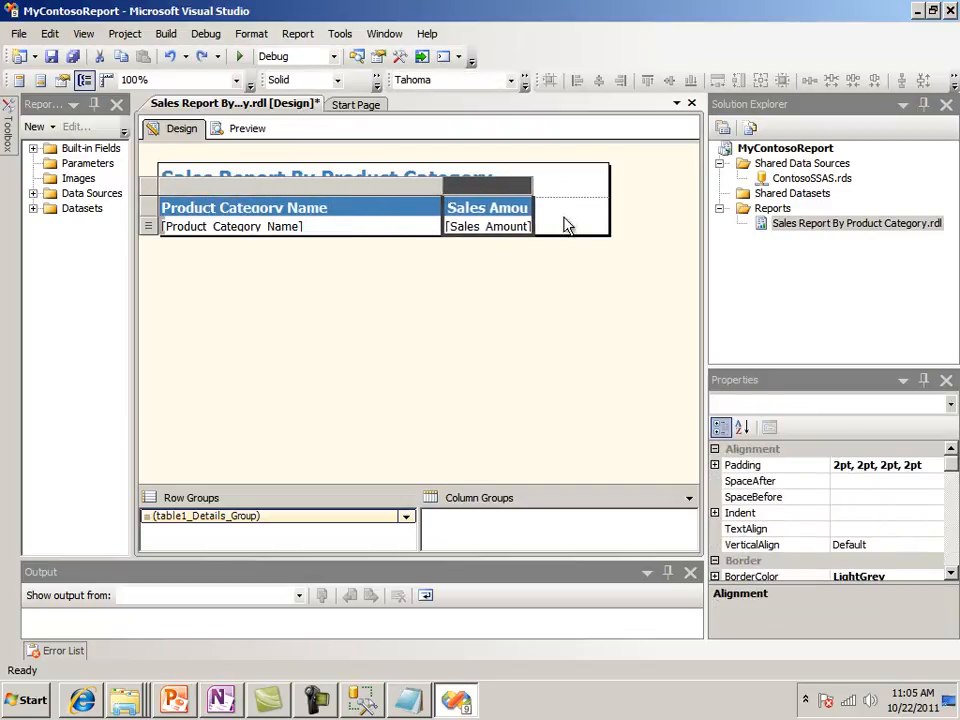
drag(533, 188, 604, 190)
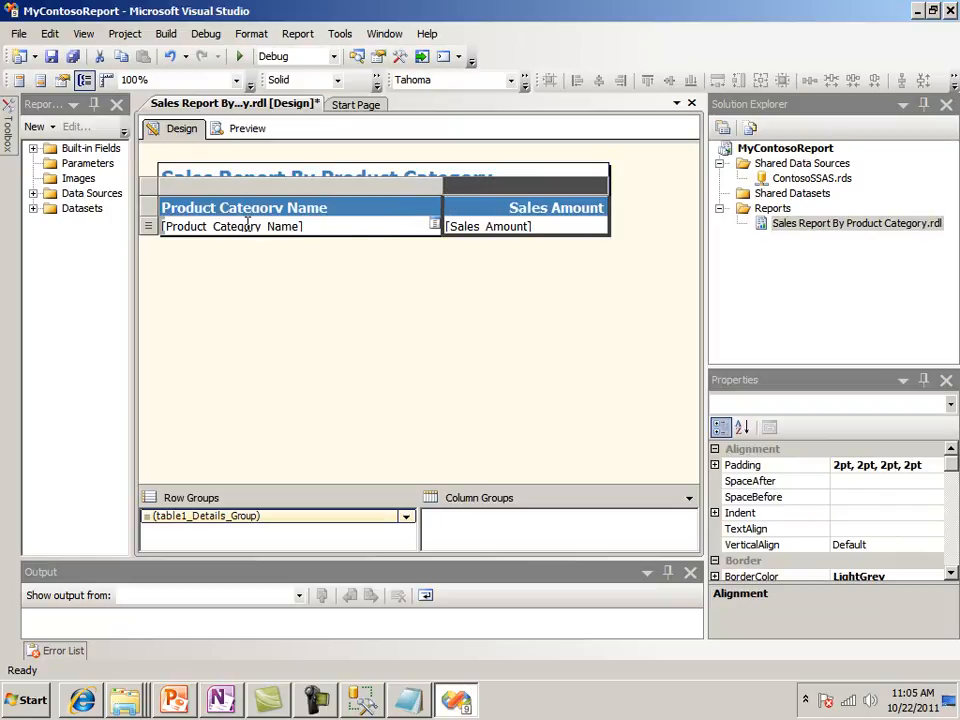
click(263, 270)
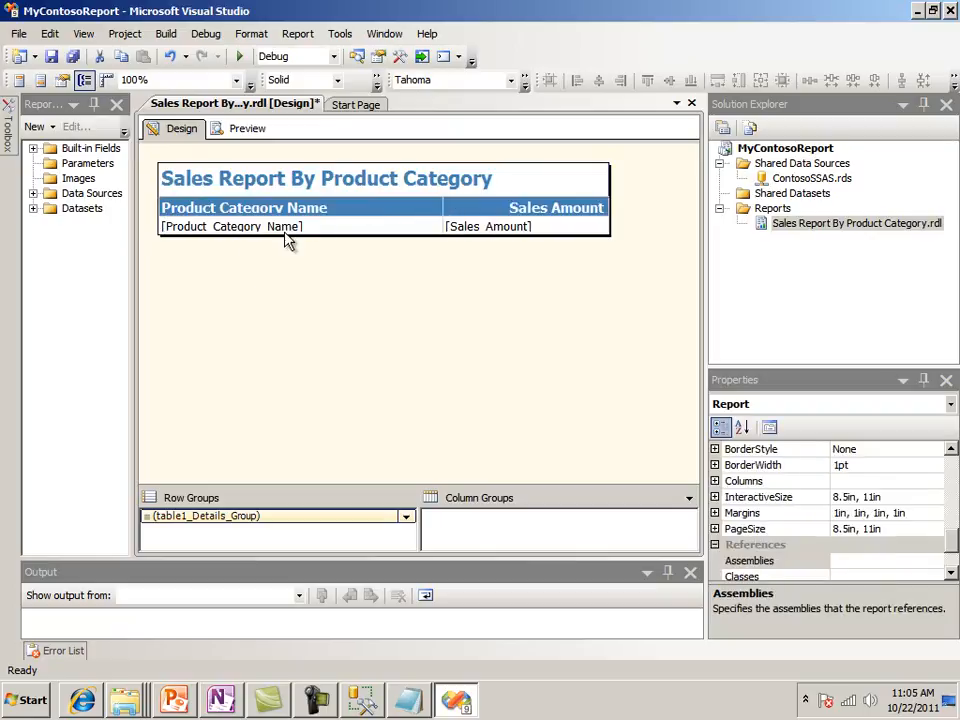
Set TextAlign of the Sales_Amount detail cell to Right and preview the report
click(505, 213)
click(489, 232)
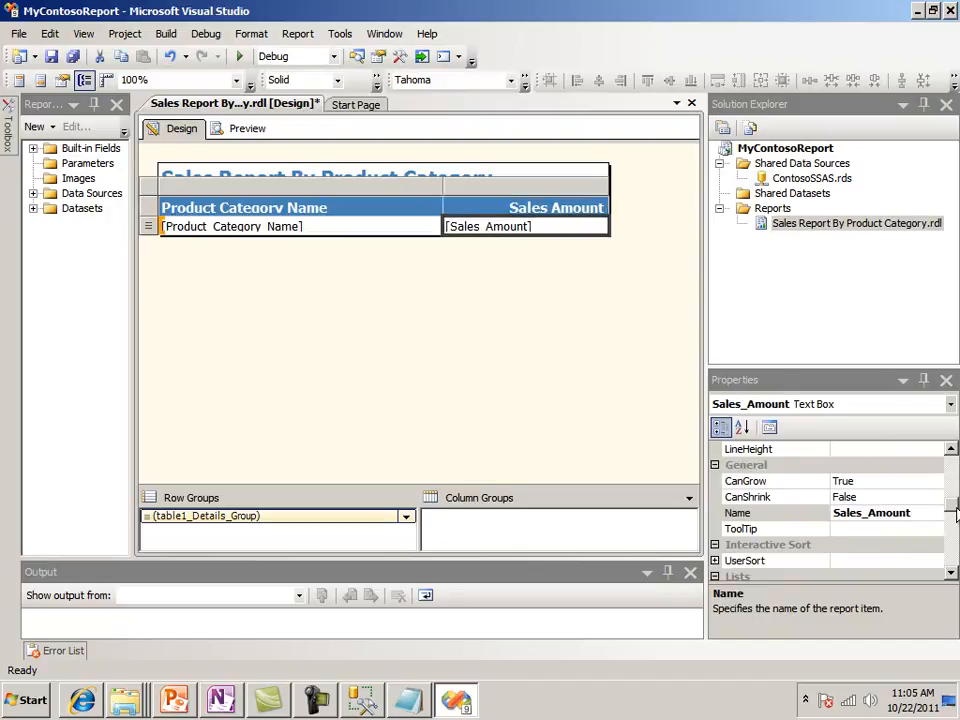
drag(955, 513, 955, 470)
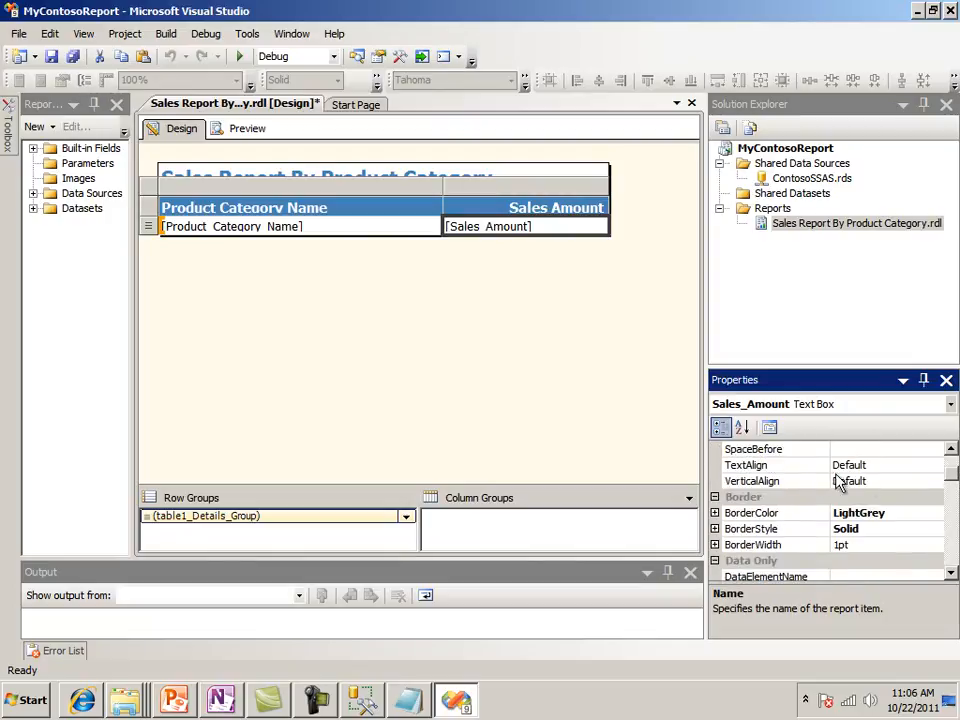
click(879, 465)
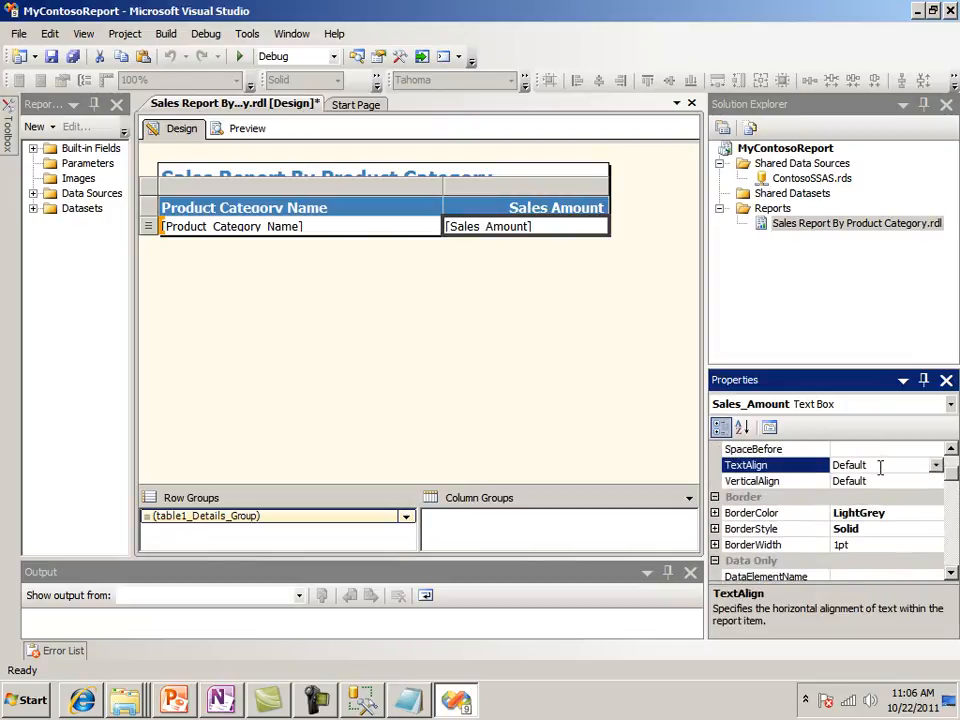
click(935, 466)
click(846, 557)
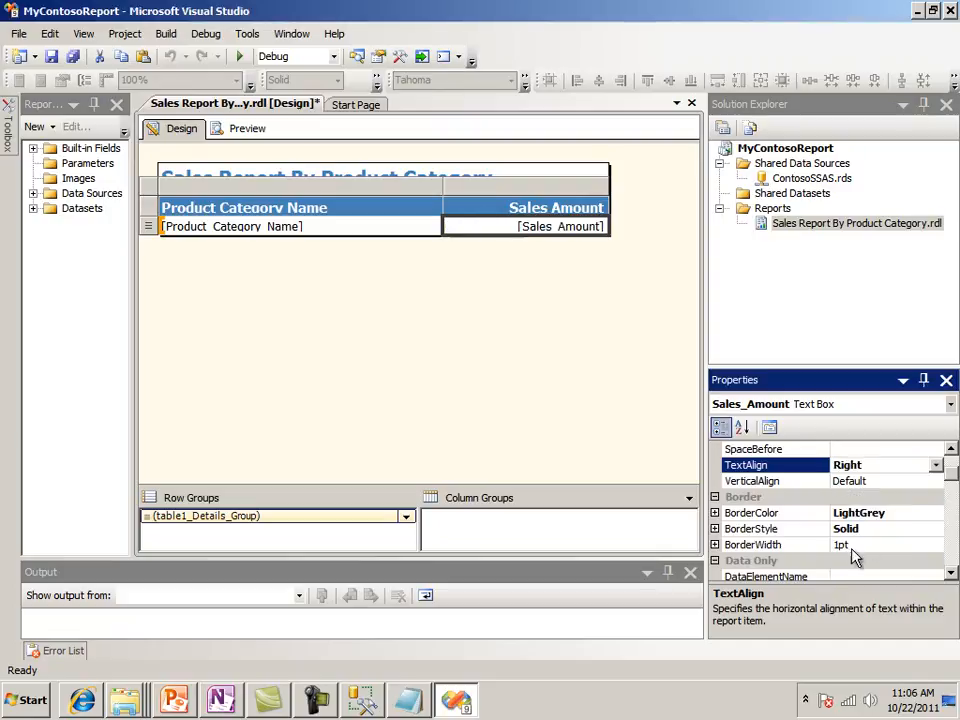
click(910, 497)
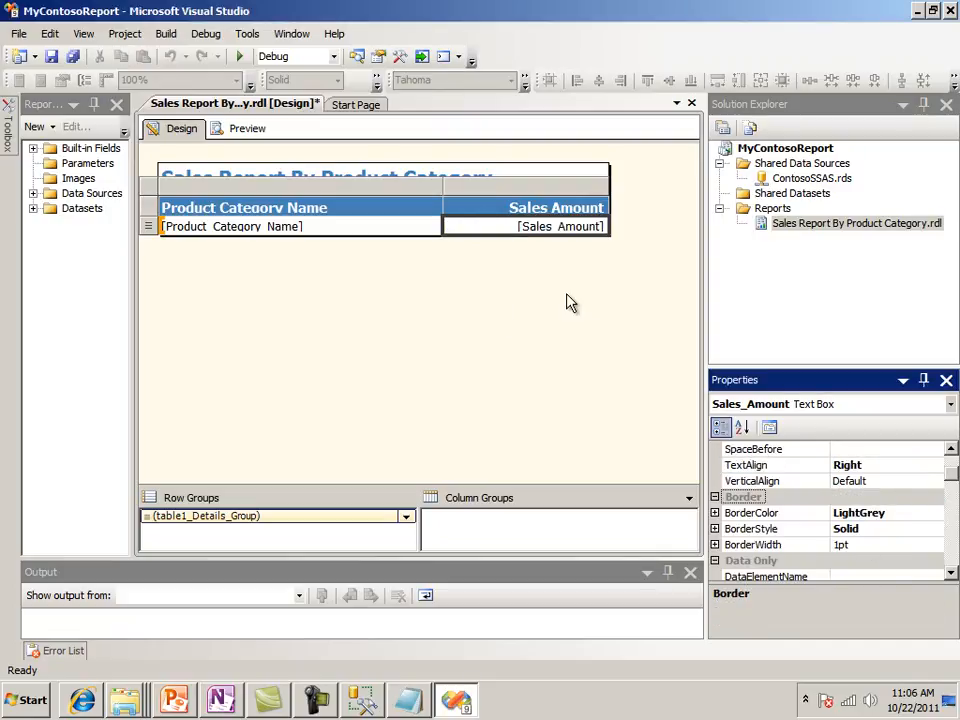
click(245, 131)
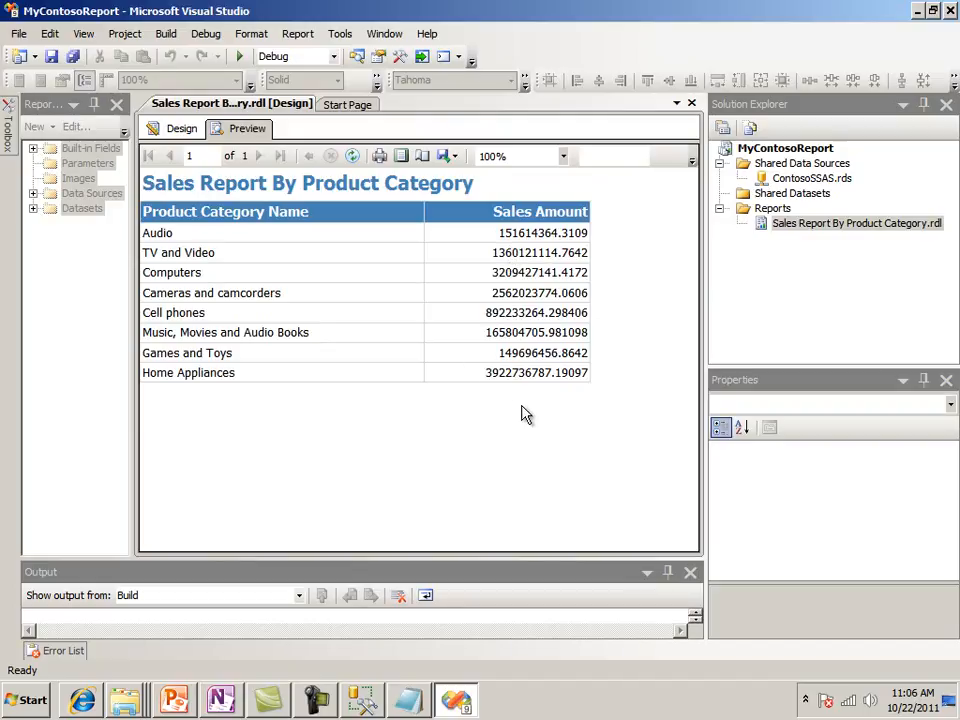
Back in the design, set the Sales_Amount cell's value expression to =Format(Fields!Sales_Amount.Value,"C") and preview the report
click(178, 134)
click(566, 229)
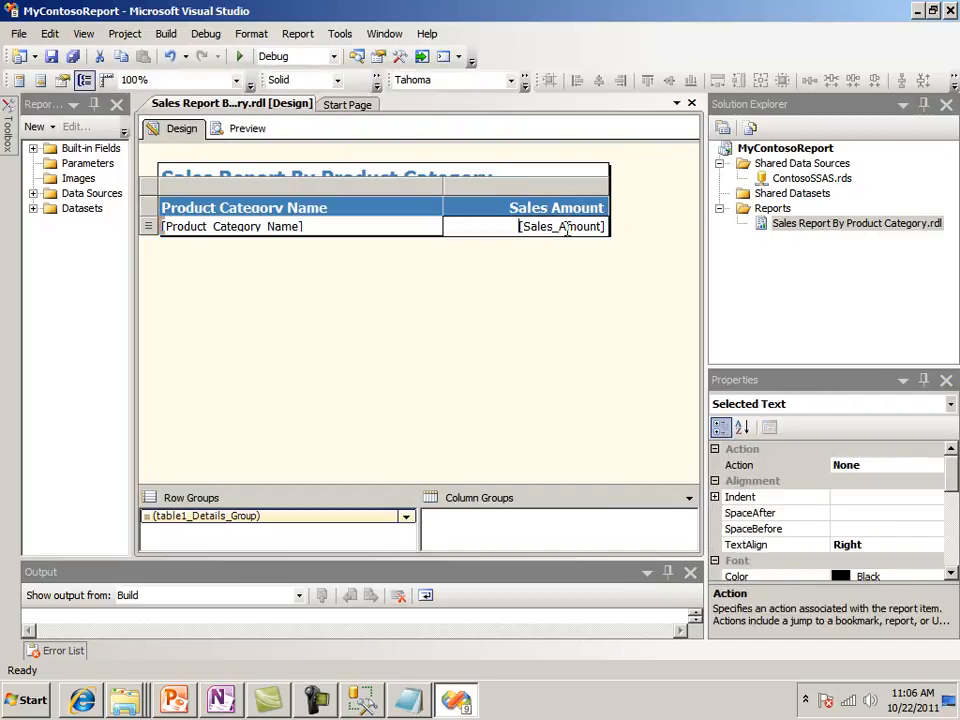
click(584, 248)
click(571, 231)
right_click(571, 231)
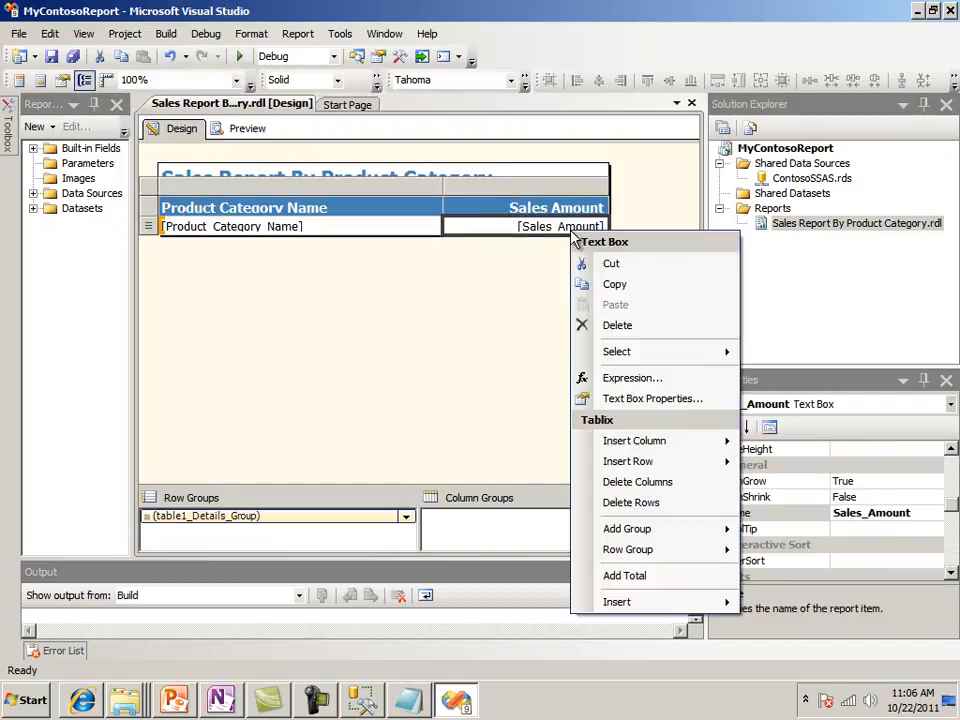
click(637, 399)
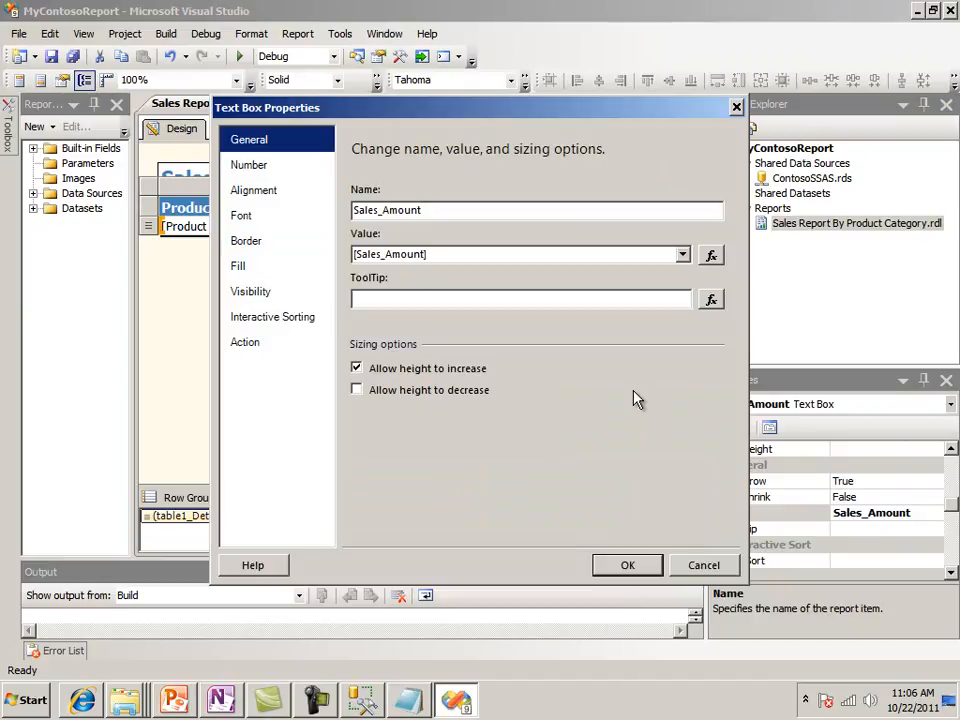
click(711, 254)
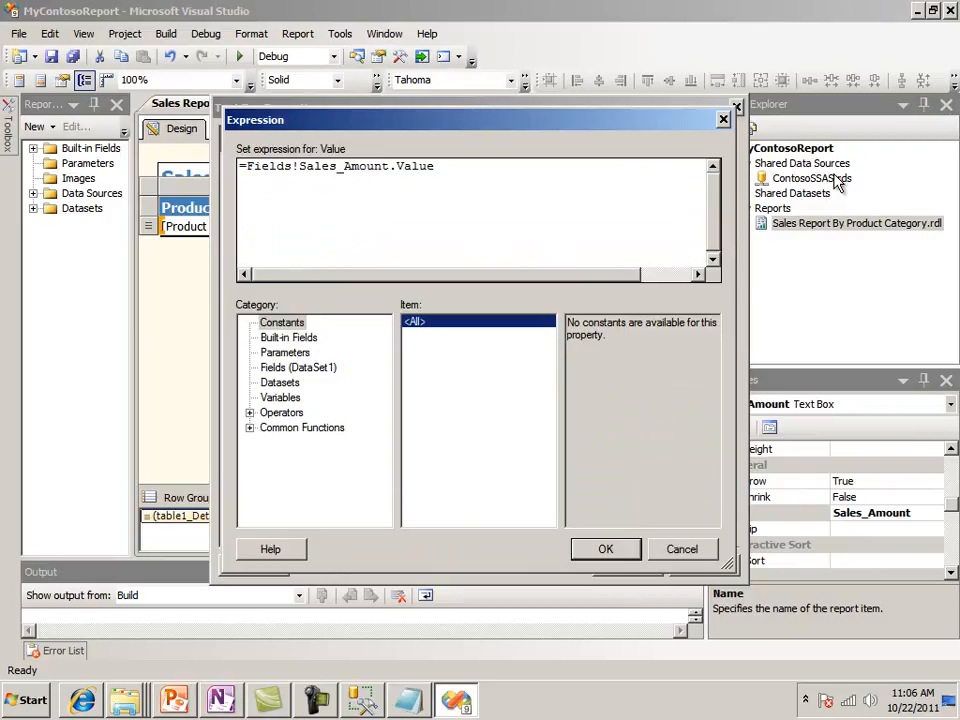
text(Format)
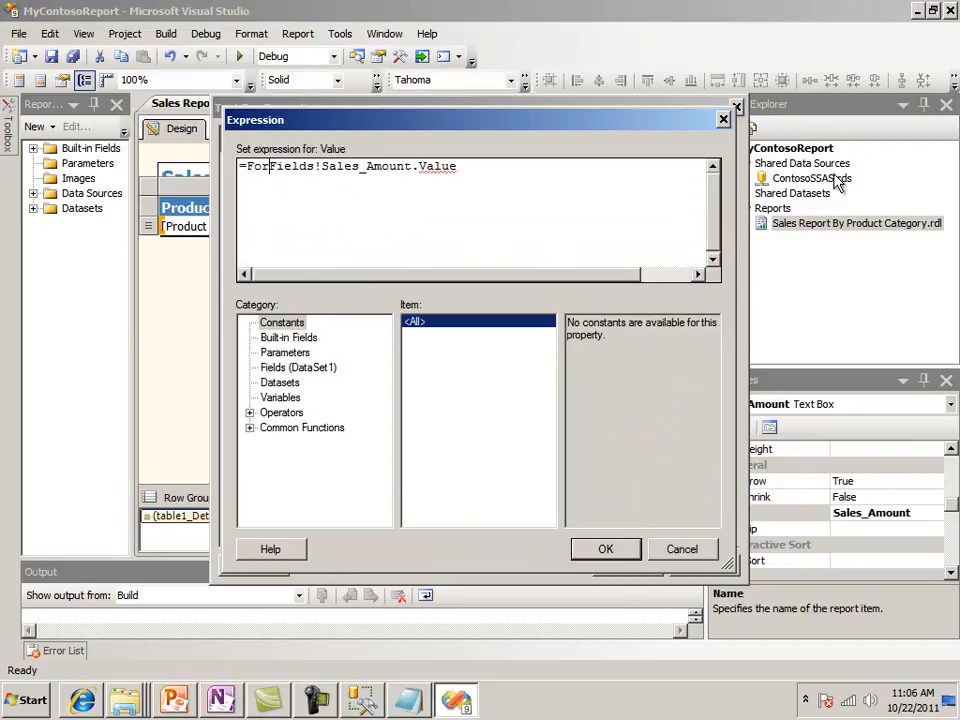
text(()
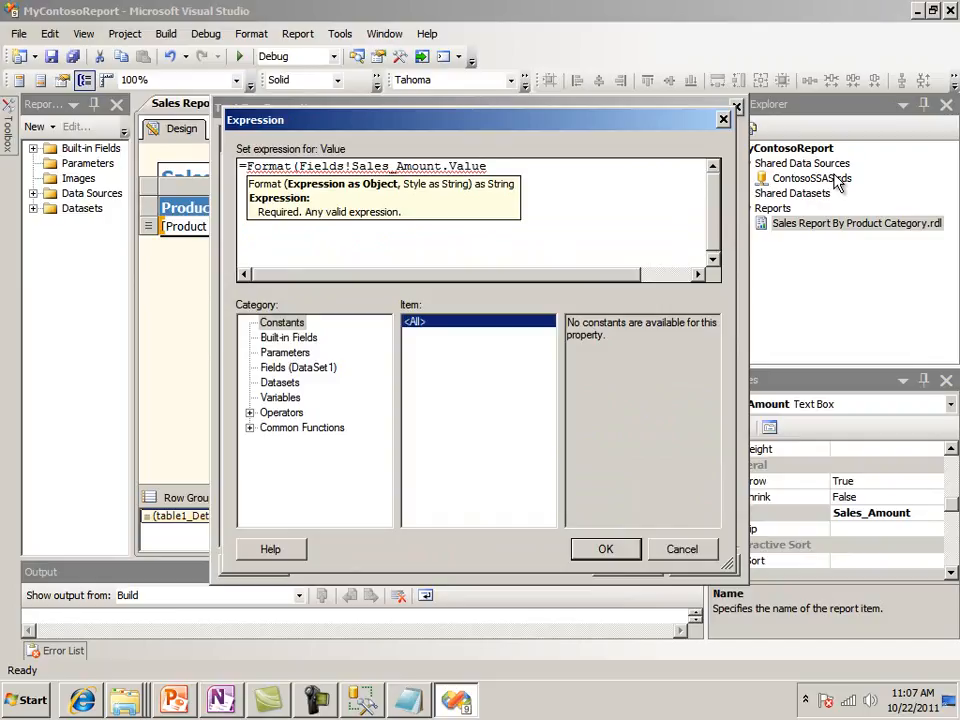
text(,"C"))
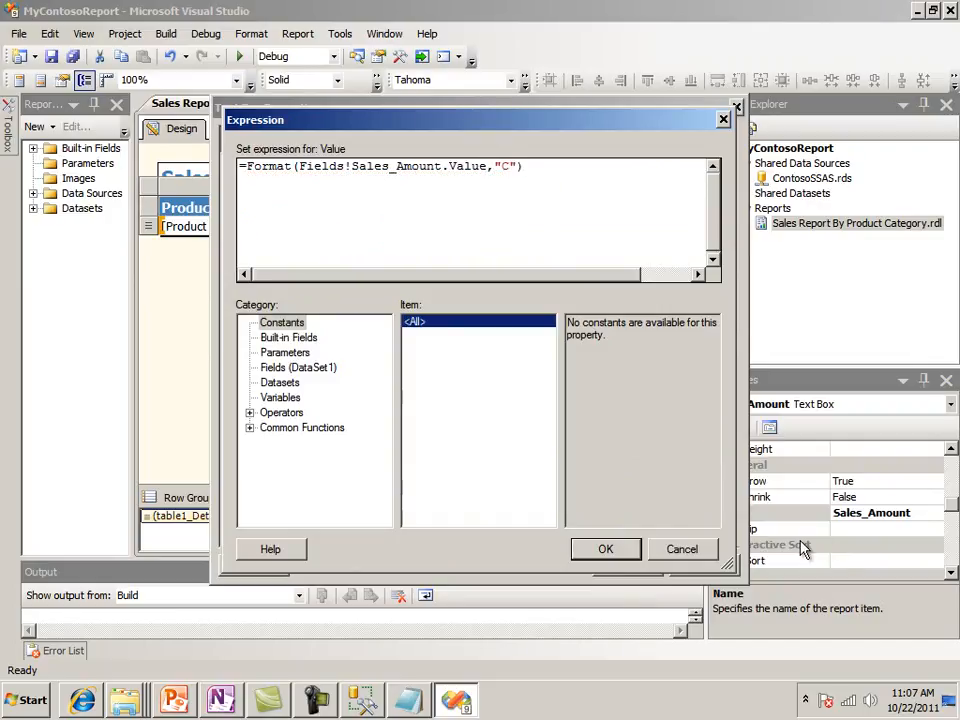
click(606, 548)
click(626, 566)
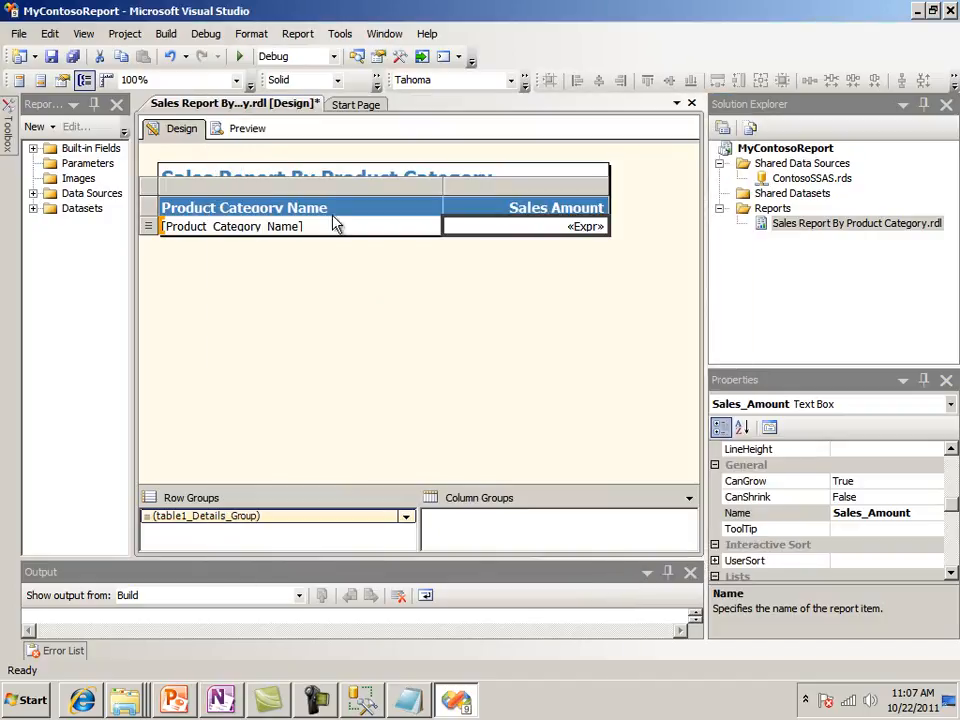
click(256, 131)
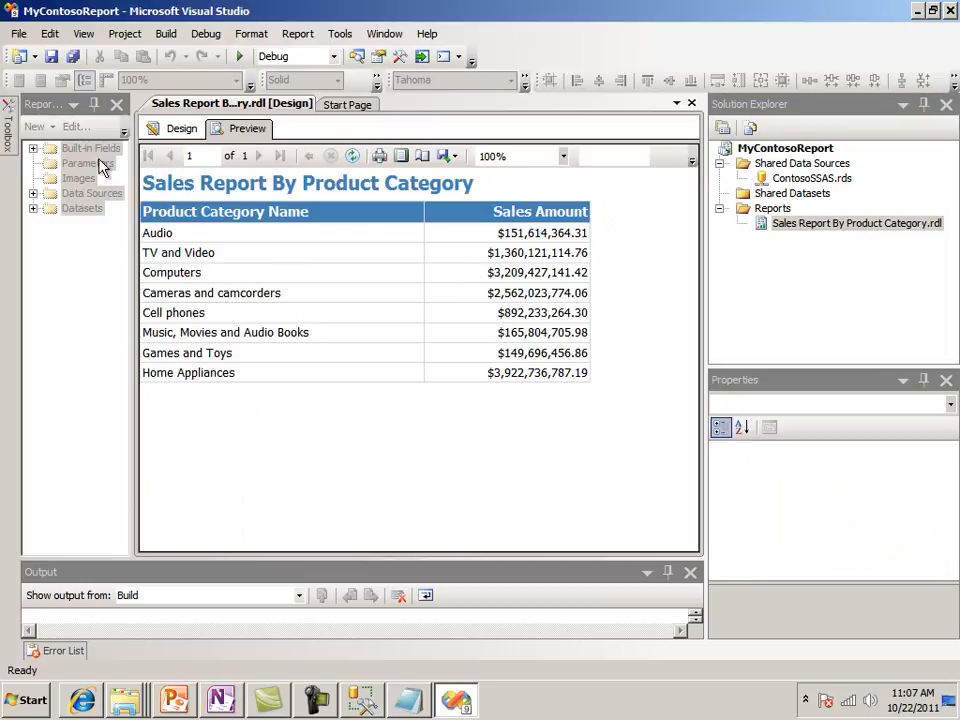
Return the report to design view, close Visual Studio, and minimize SQL Server Management Studio and OneNote to reach the desktop
click(182, 130)
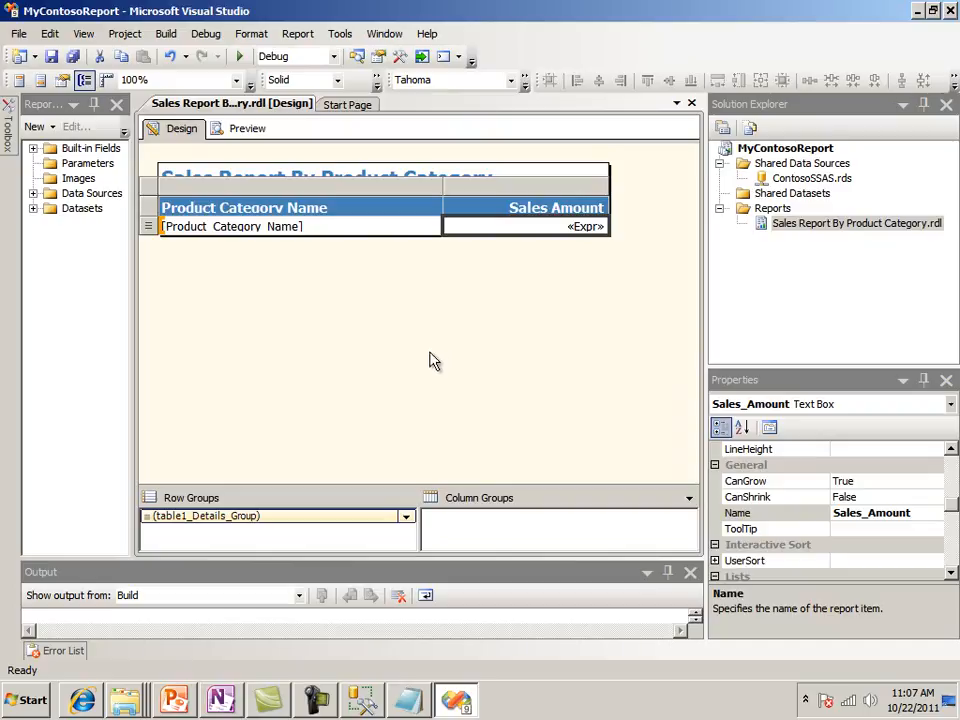
click(691, 104)
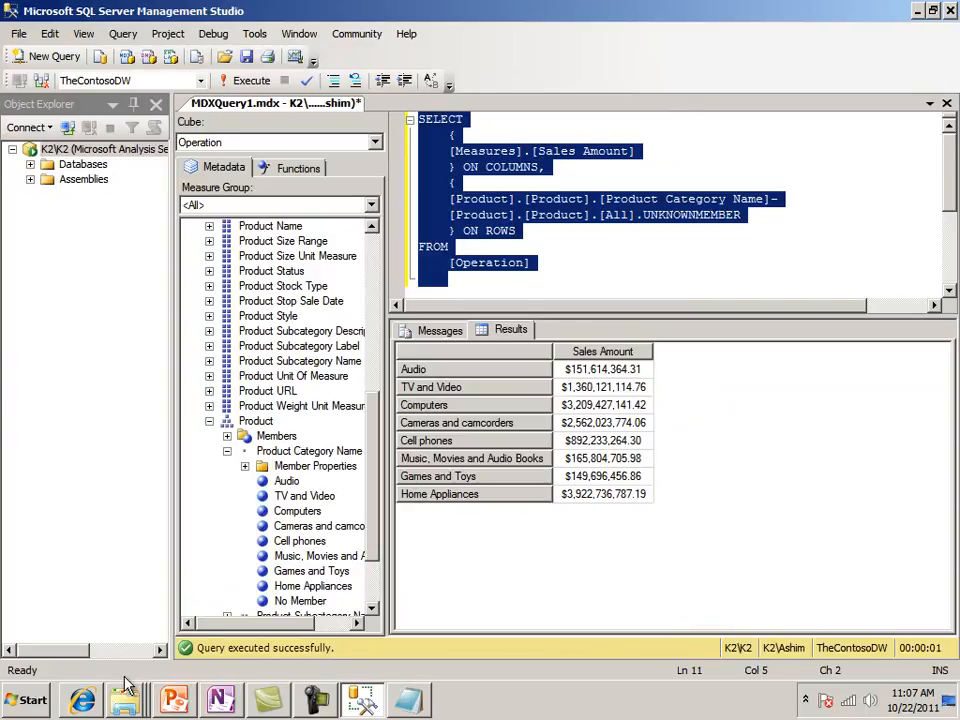
click(920, 10)
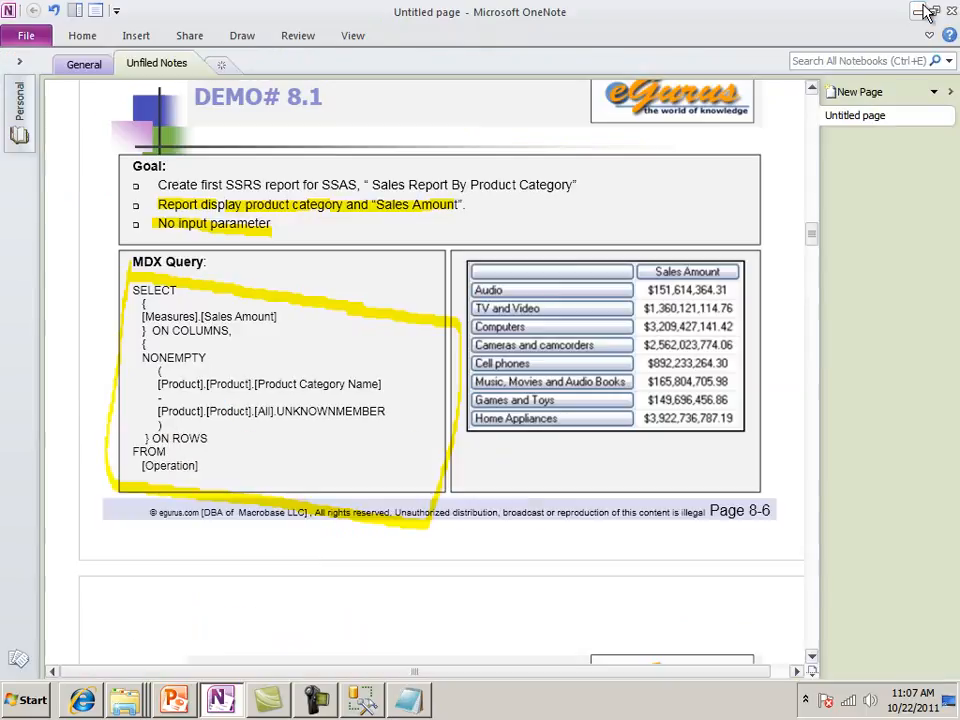
click(921, 11)
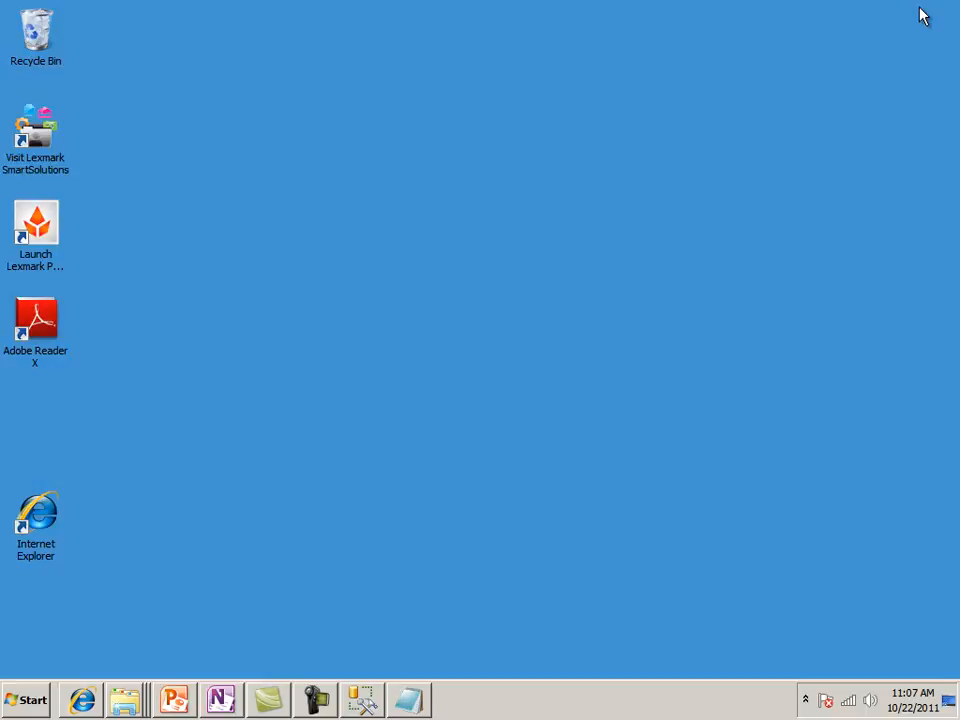
right_click(40, 537)
click(79, 272)
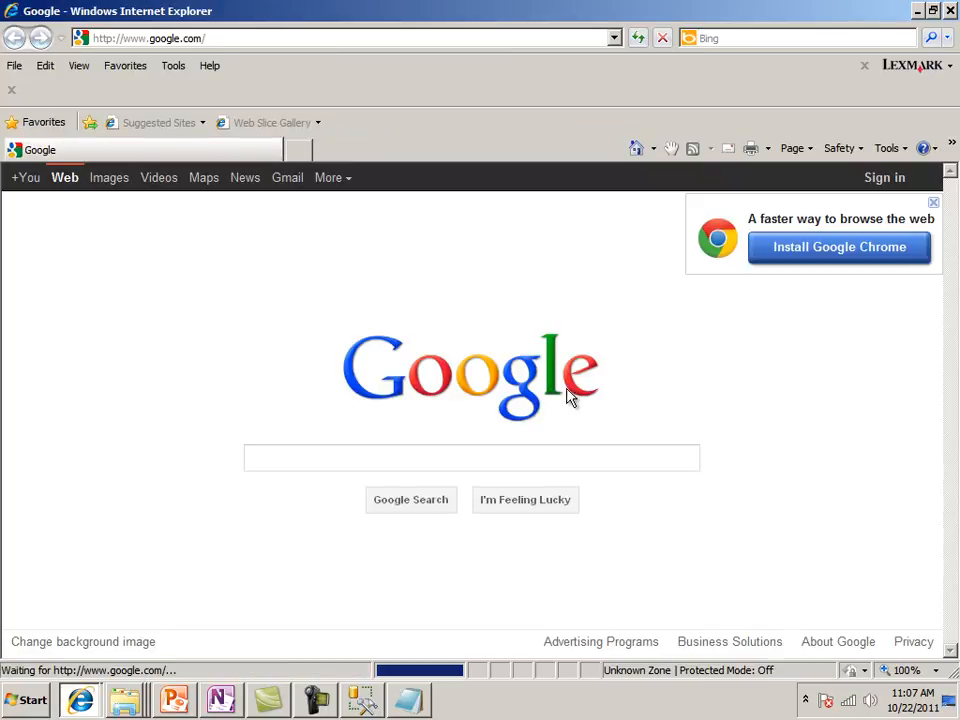
click(614, 38)
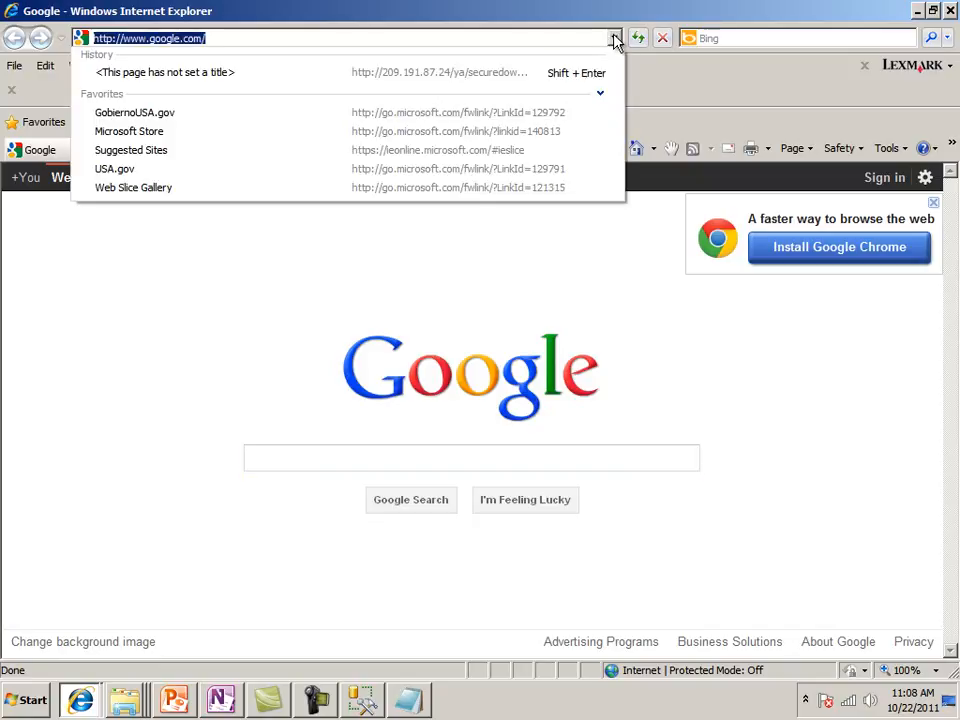
click(196, 38)
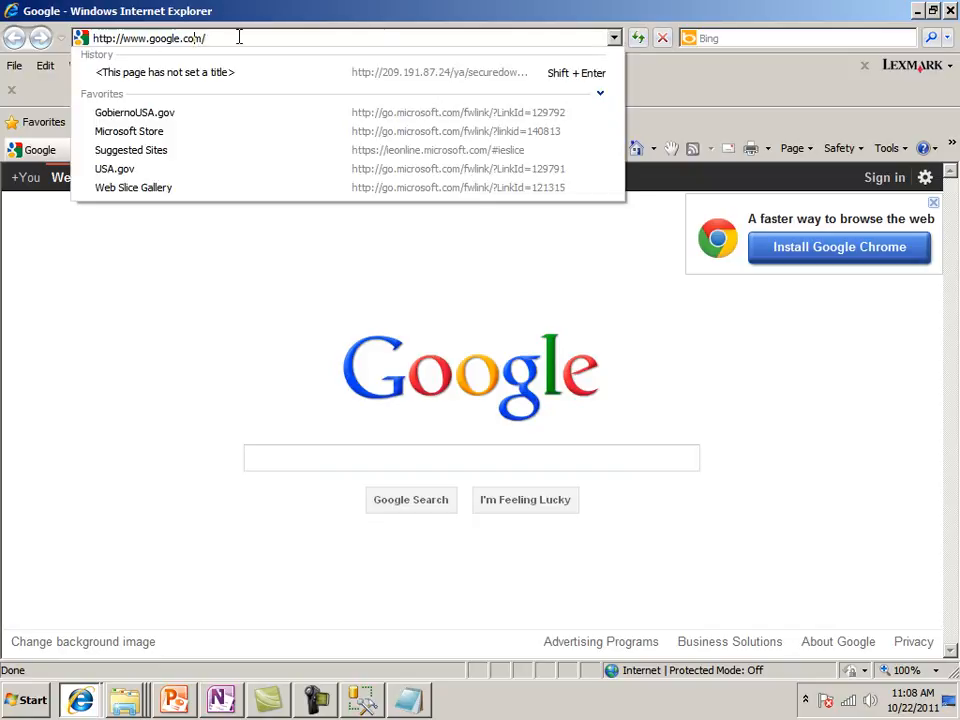
key(BackSpace)
key(BackSpace)
key(BackSpace)
key(BackSpace)
key(BackSpace)
key(BackSpace)
key(BackSpace)
key(BackSpace)
key(BackSpace)
key(BackSpace)
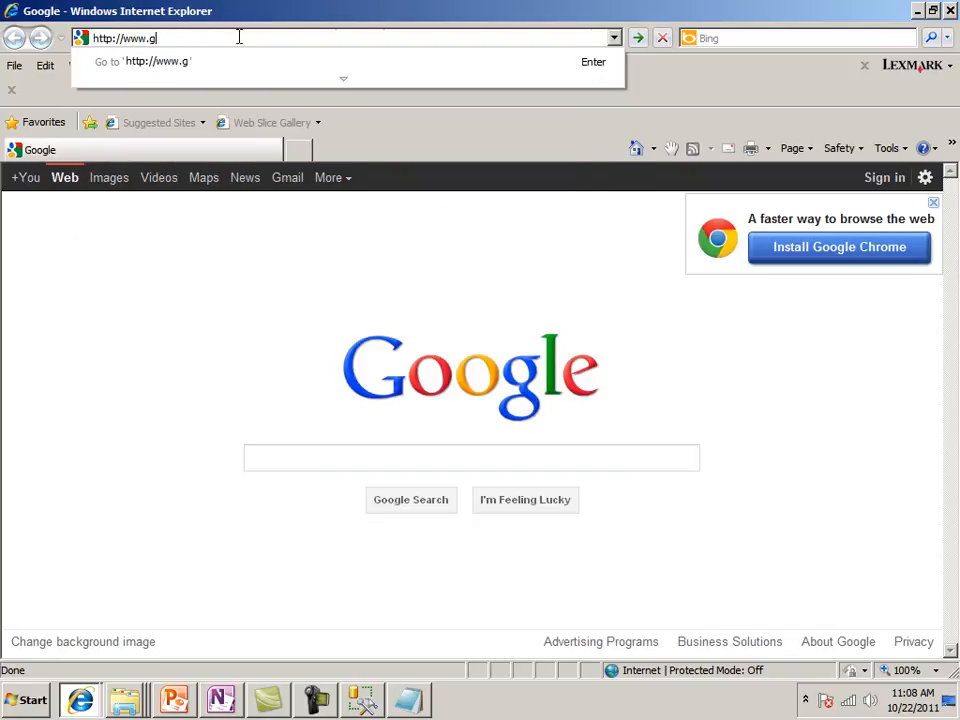
key(BackSpace)
key(BackSpace)
key(BackSpace)
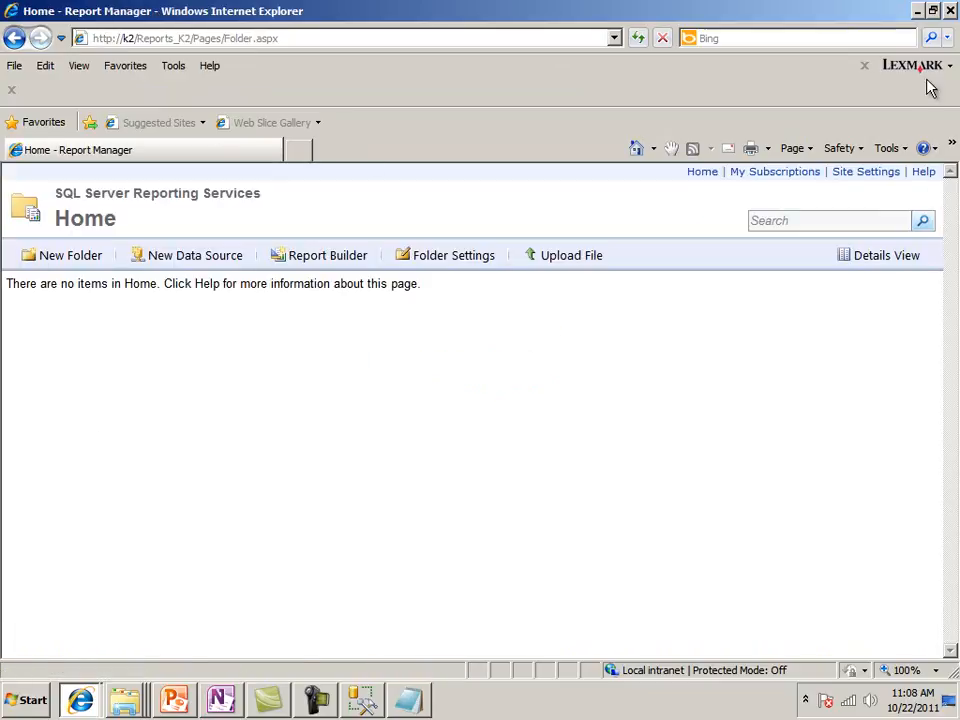
Shrink and move the Report Manager window aside, and open a second, reduced Internet Explorer window beside it
click(931, 11)
drag(390, 38, 574, 18)
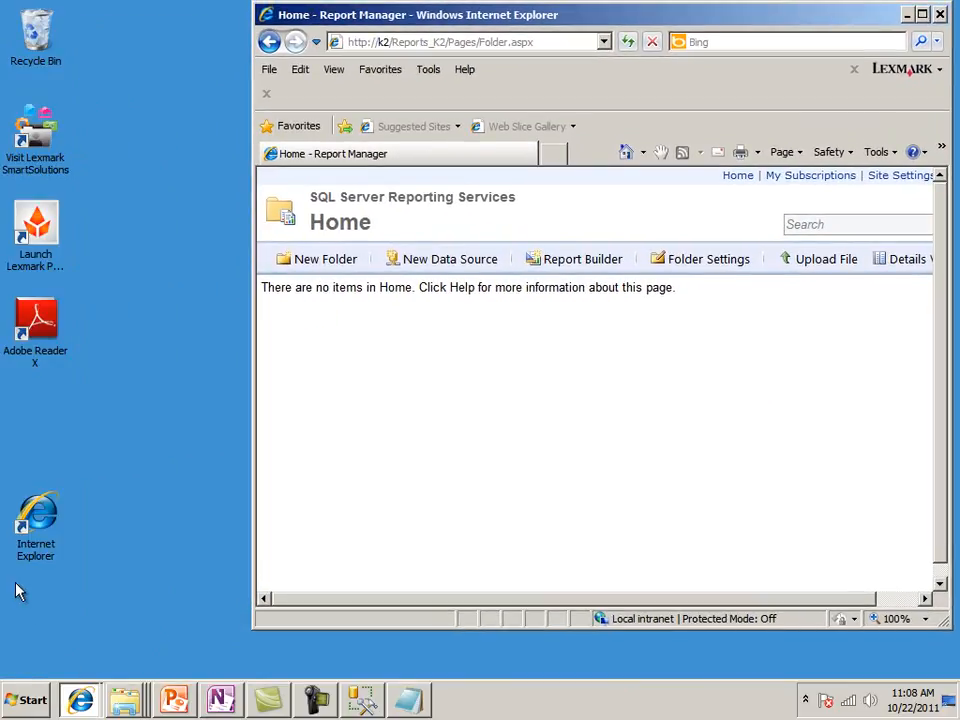
right_click(44, 528)
click(94, 276)
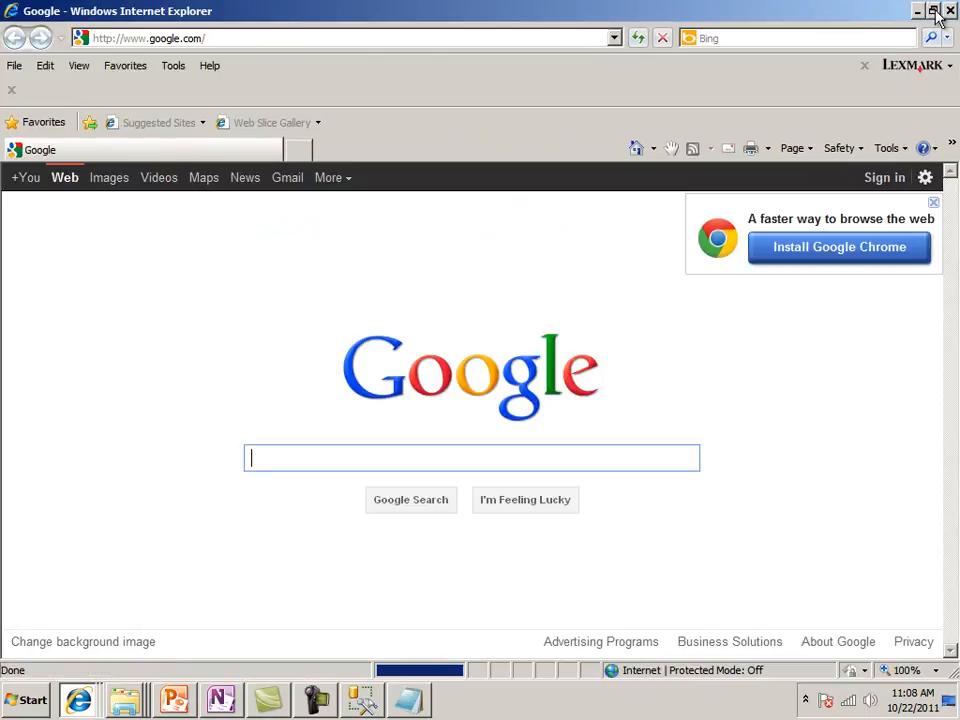
click(922, 14)
drag(396, 52, 345, 90)
click(242, 102)
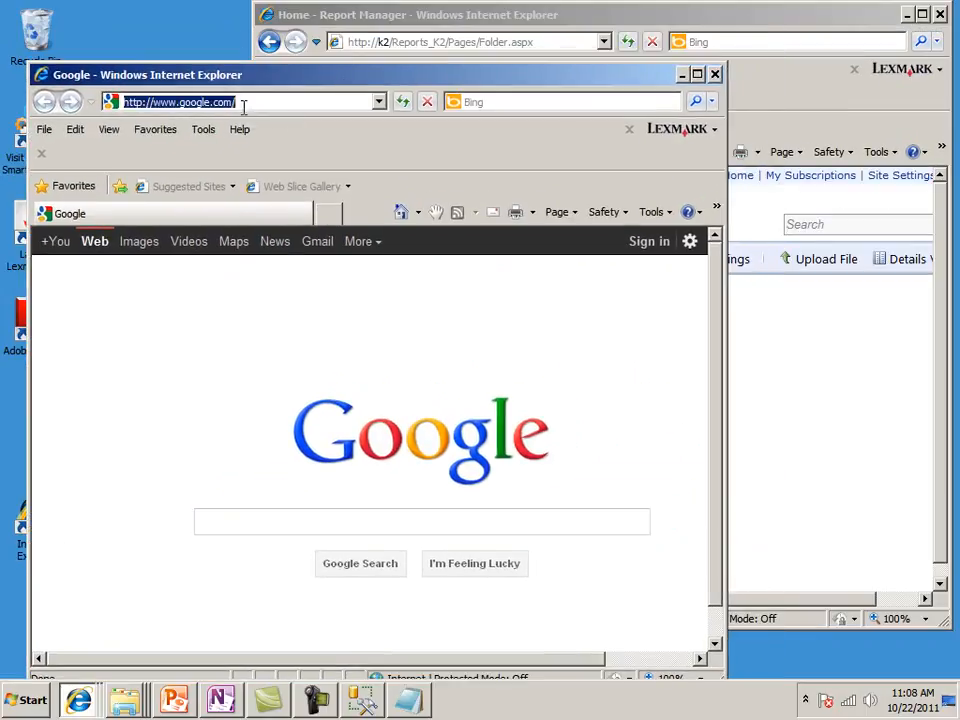
click(312, 98)
key(BackSpace)
key(BackSpace)
key(BackSpace)
key(BackSpace)
key(BackSpace)
key(BackSpace)
key(BackSpace)
key(BackSpace)
key(BackSpace)
key(BackSpace)
key(BackSpace)
key(BackSpace)
key(BackSpace)
key(BackSpace)
key(BackSpace)
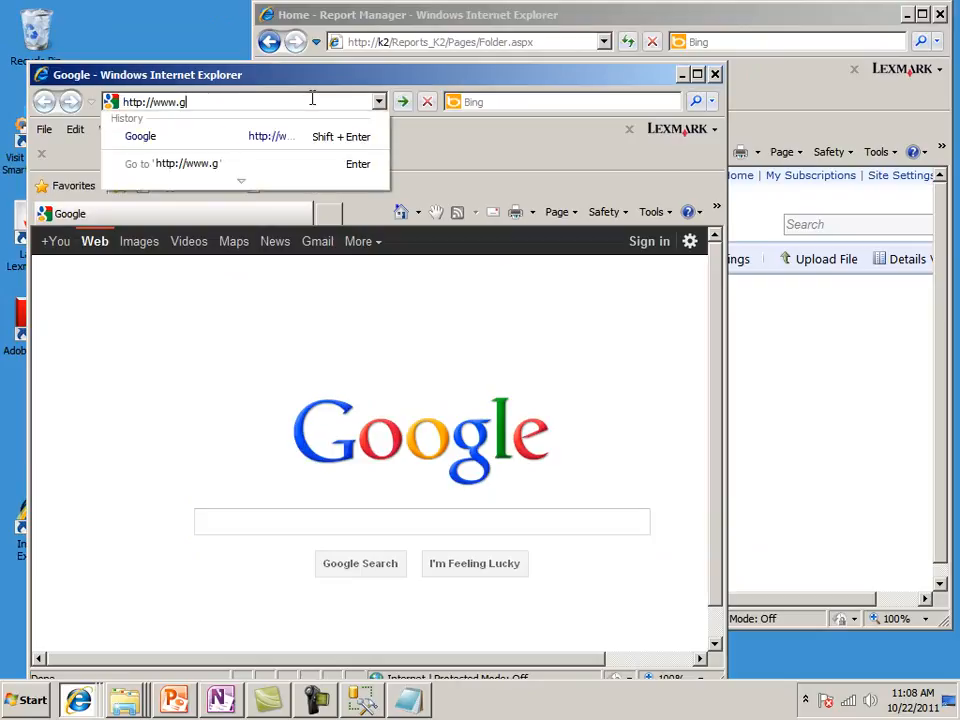
text(k)
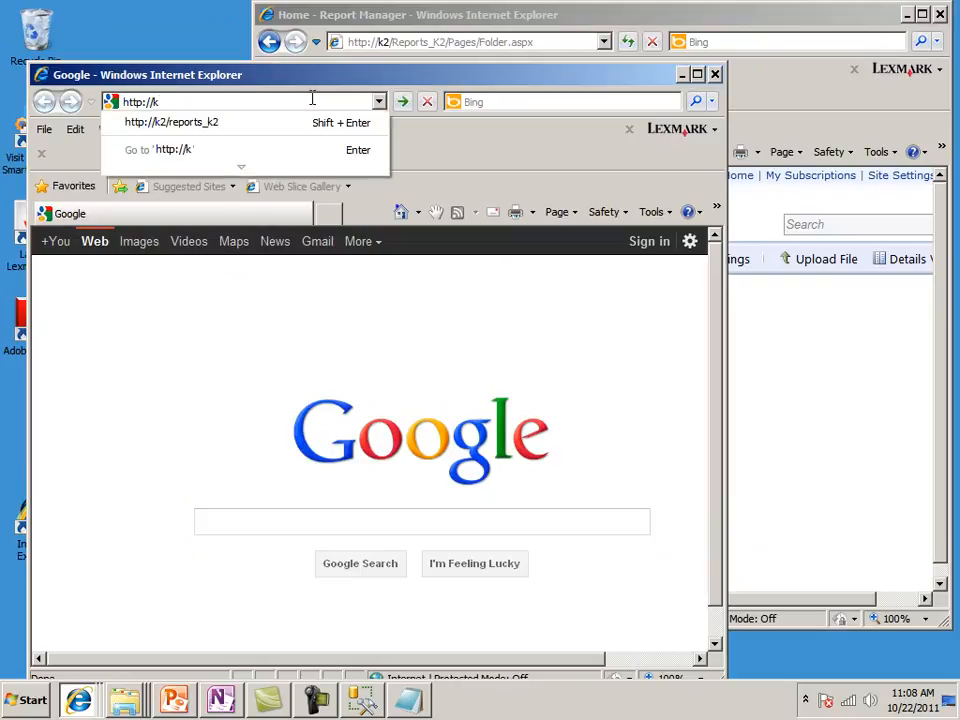
text(2/reportserver)
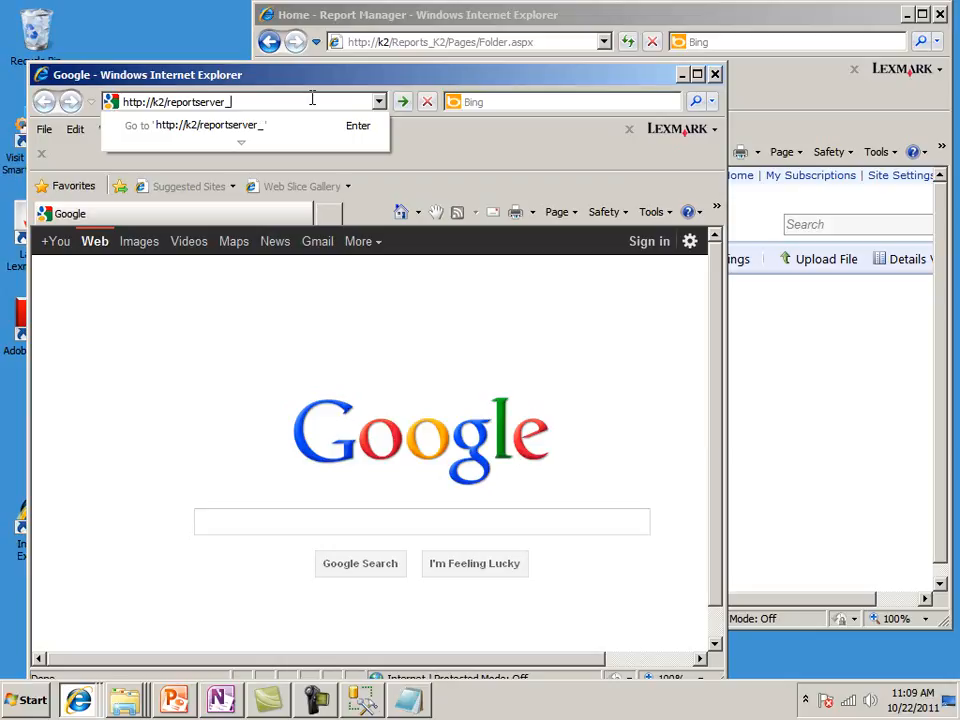
text(_2)
key(BackSpace)
text(k2)
key(Return)
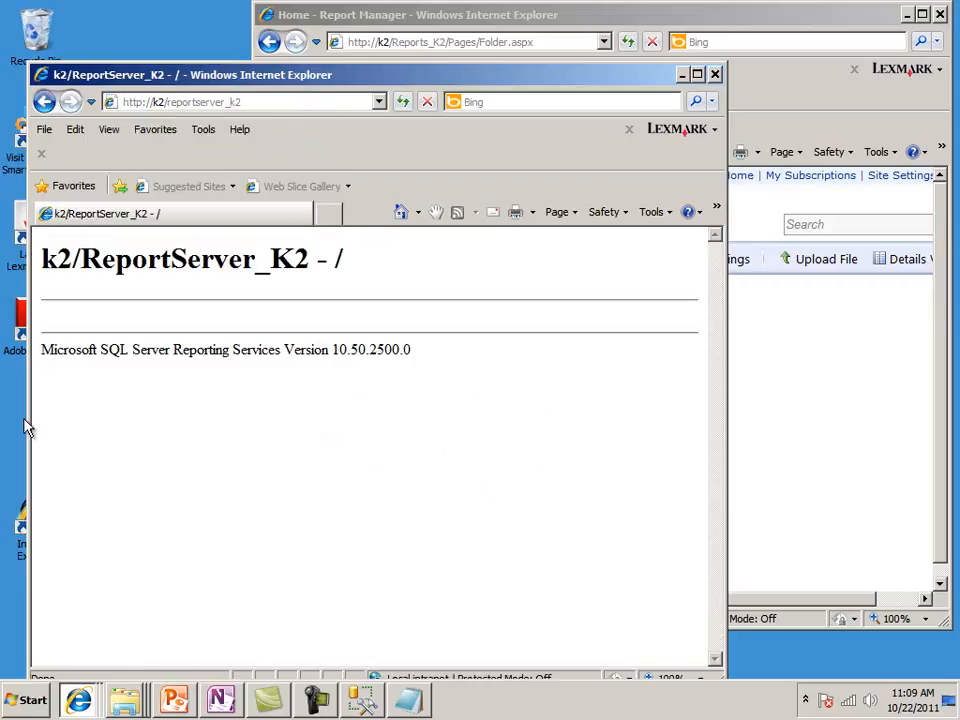
Bring the Report Manager window to the front, view its Home folder at full size, and restore the window
click(380, 14)
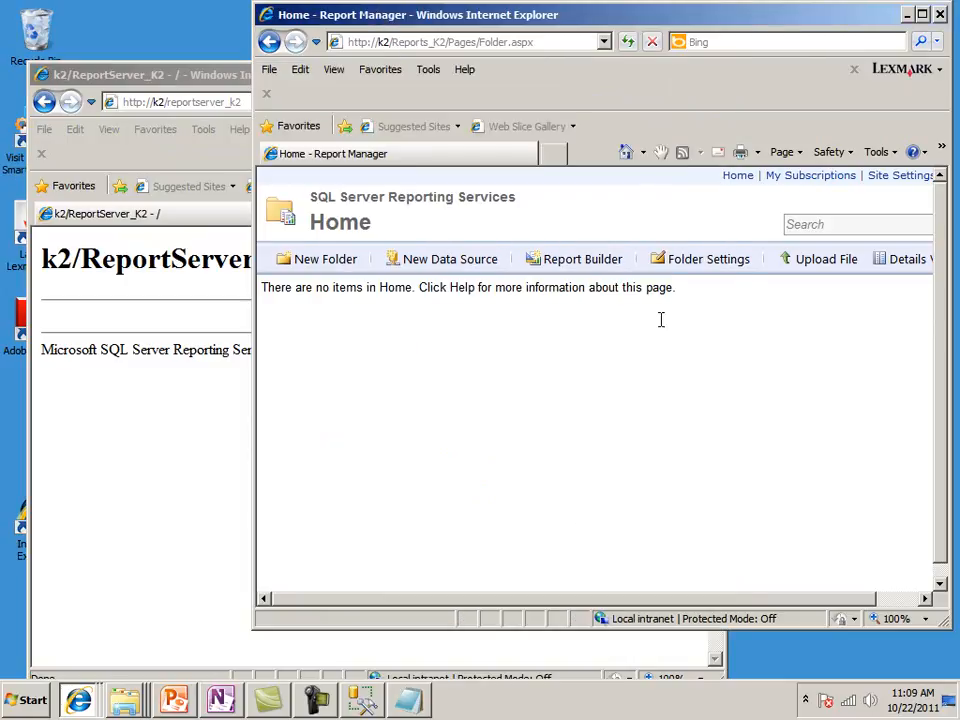
drag(537, 12, 446, 4)
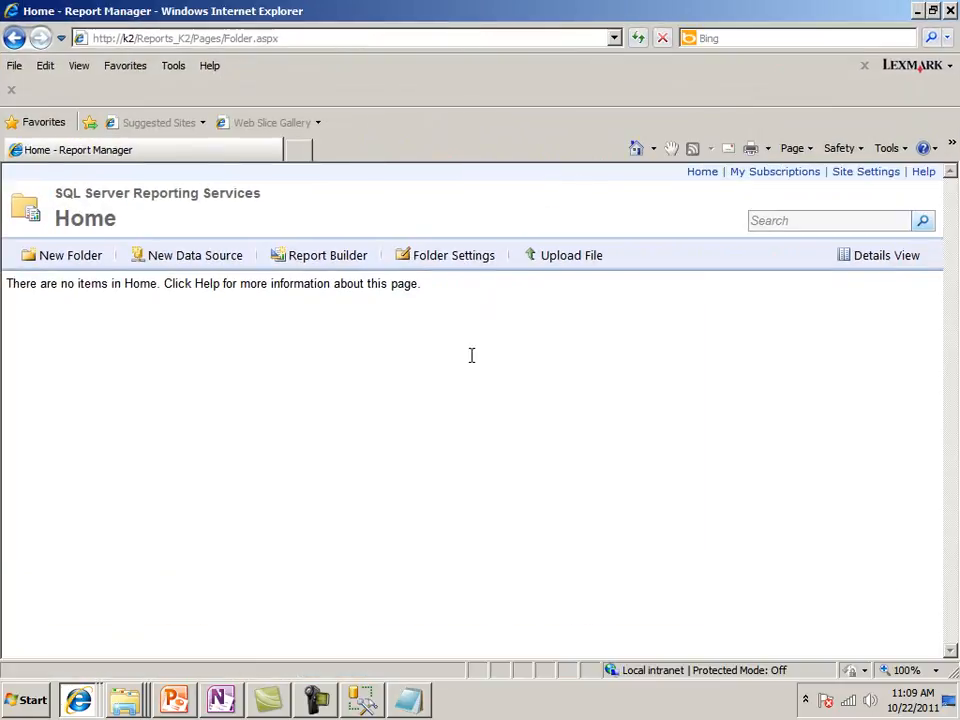
click(932, 11)
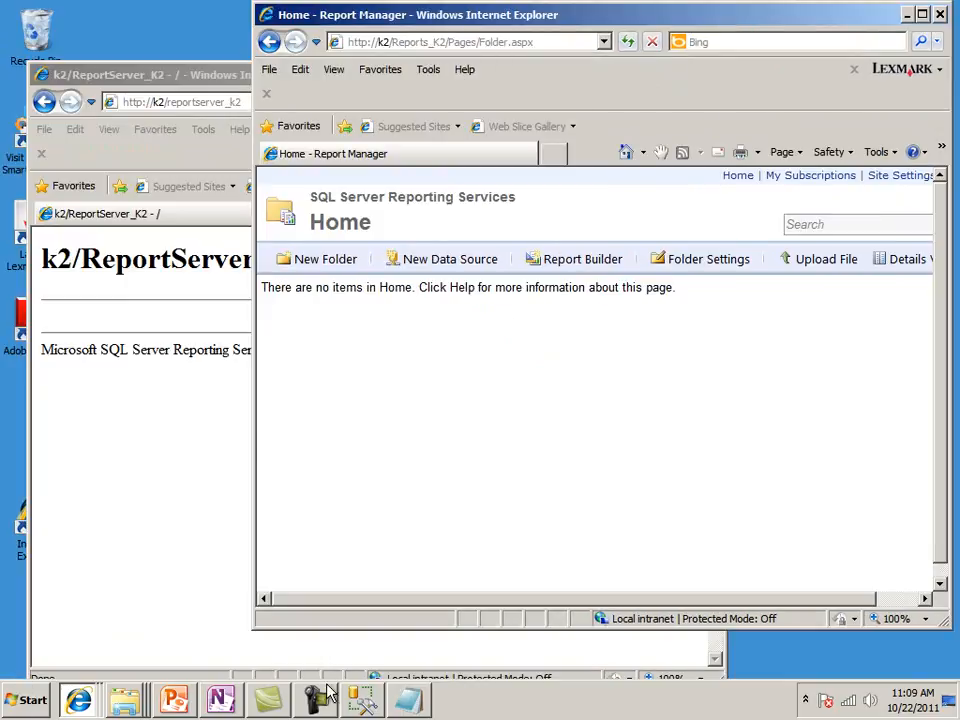
Start SQL Server Business Intelligence Development Studio as administrator and open the recent project MyContosoReport
click(20, 701)
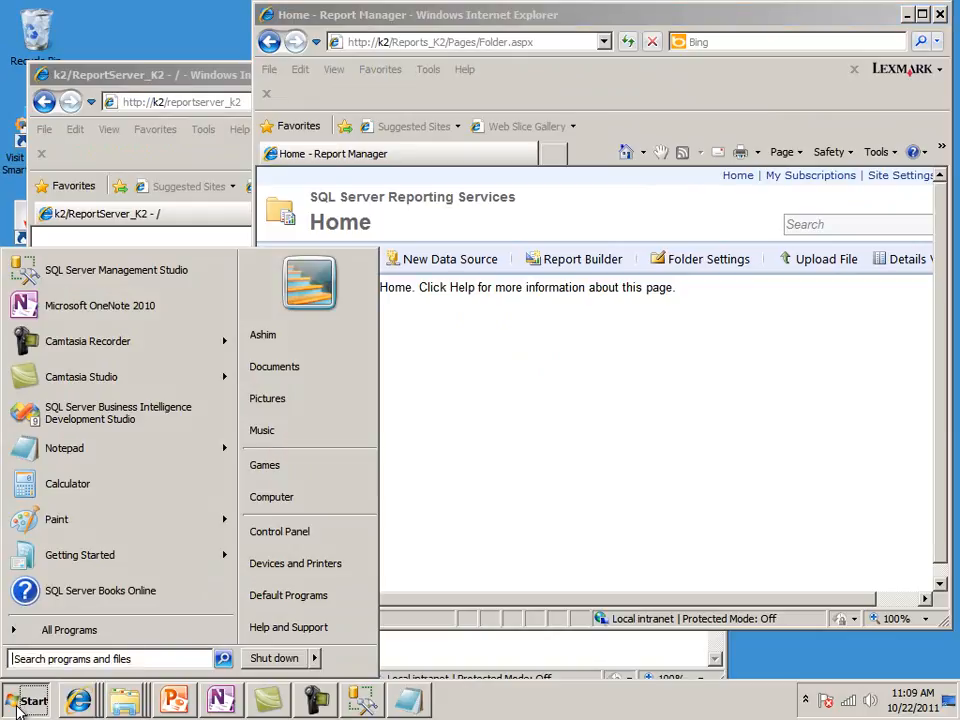
right_click(101, 410)
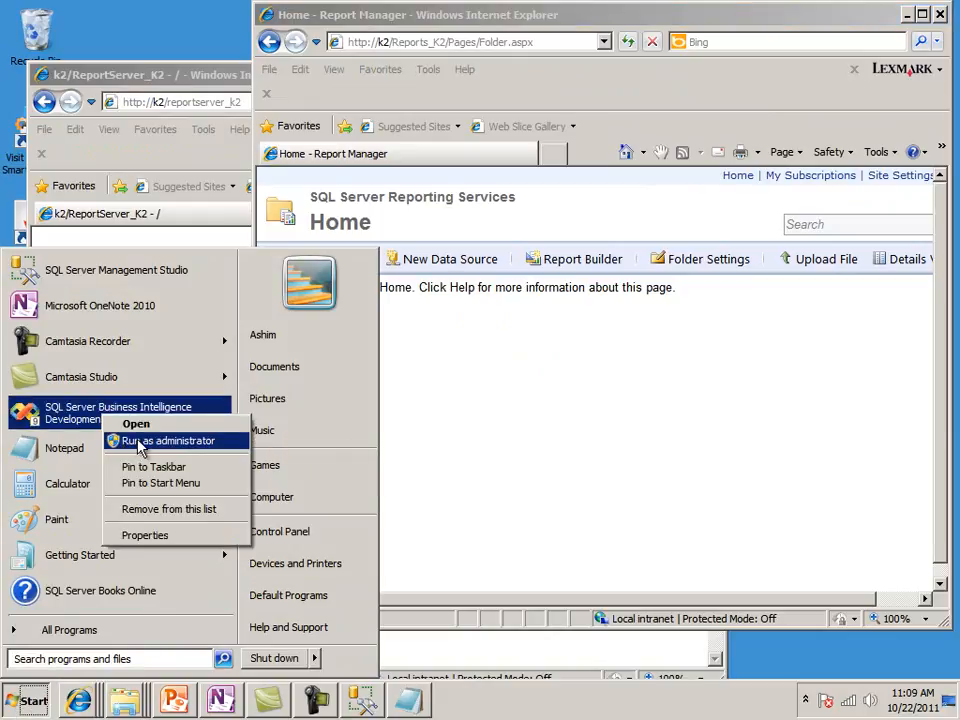
click(137, 441)
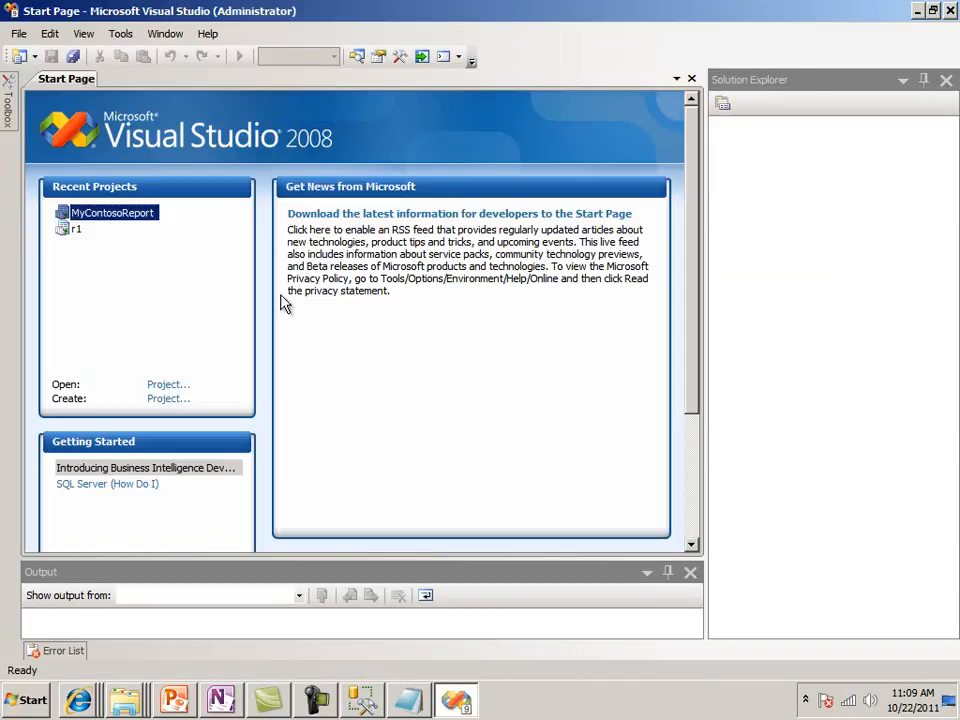
click(128, 216)
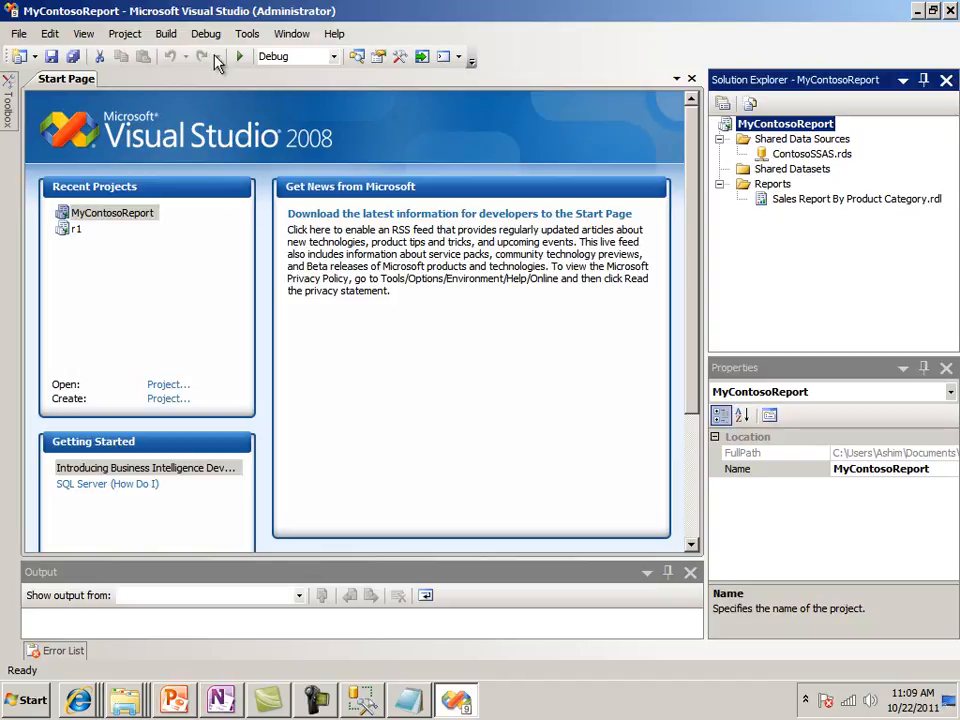
Review the deployment settings and target folders in the MyContosoReport project properties, and cancel without changes
click(121, 36)
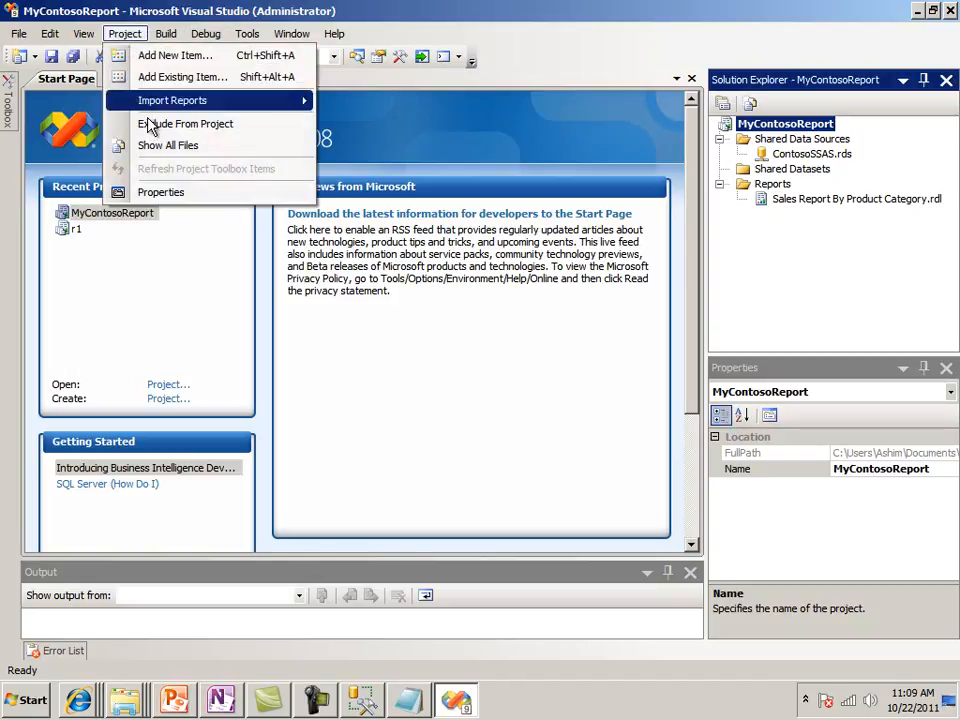
click(174, 190)
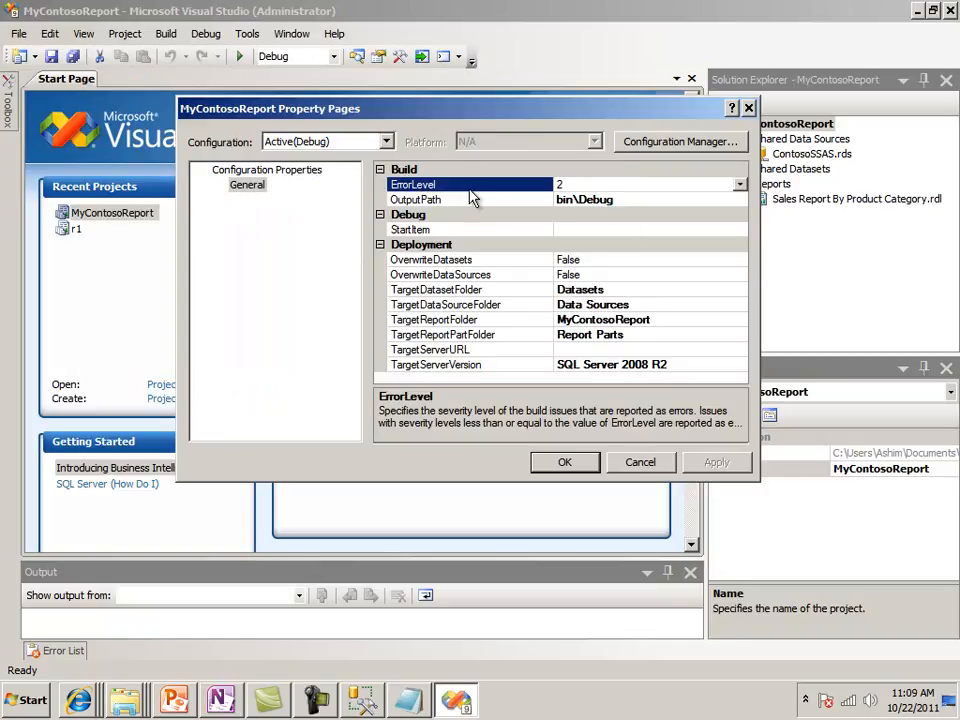
drag(461, 113, 381, 79)
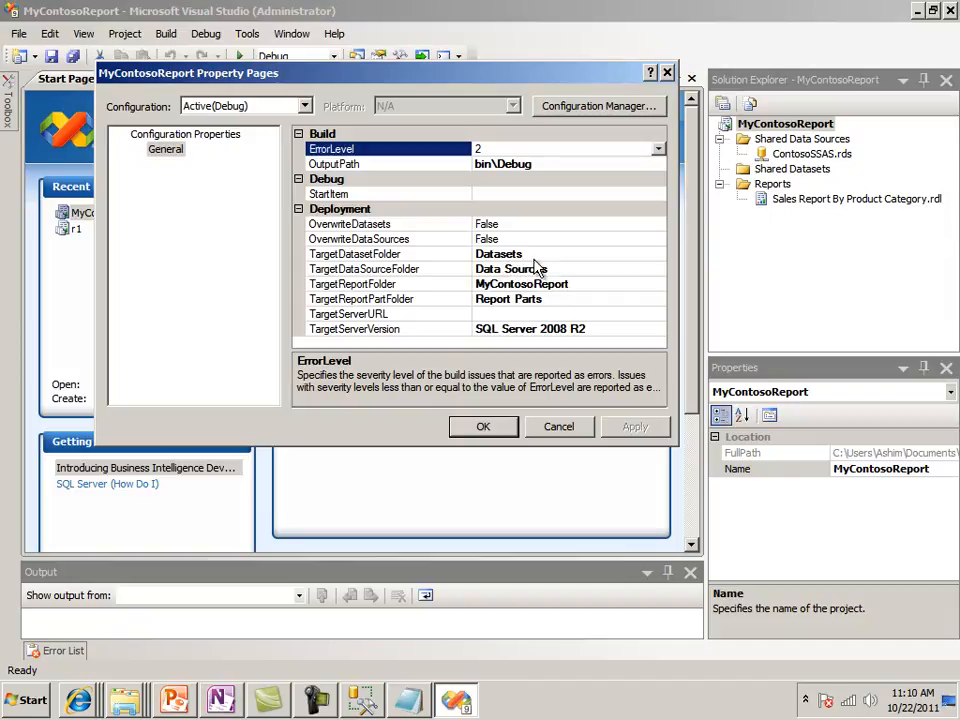
click(505, 270)
click(812, 154)
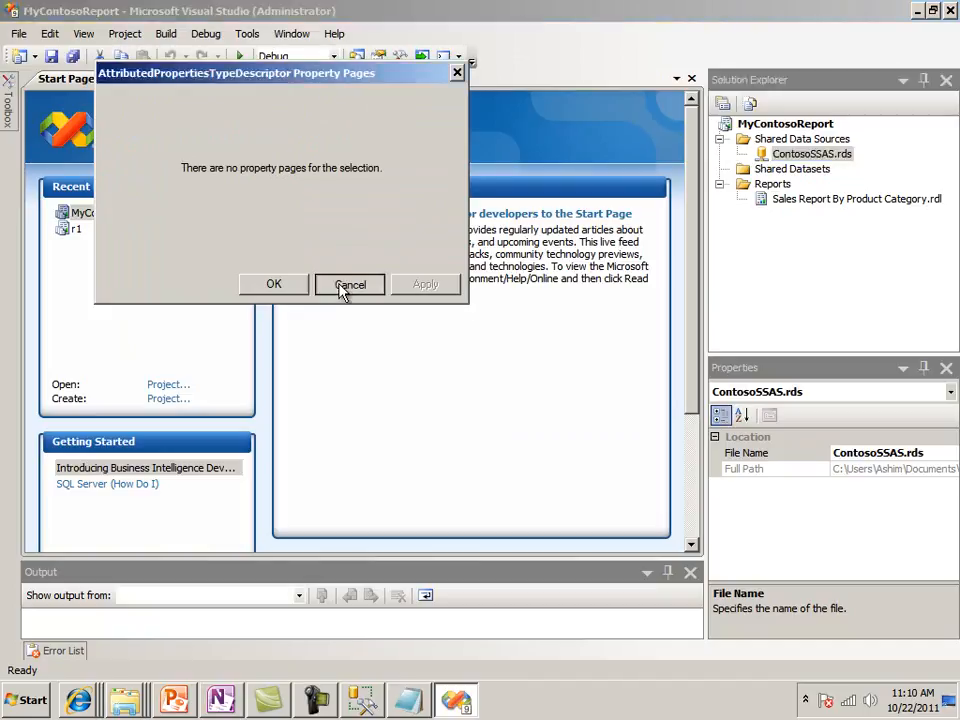
click(347, 285)
mouse_move(447, 708)
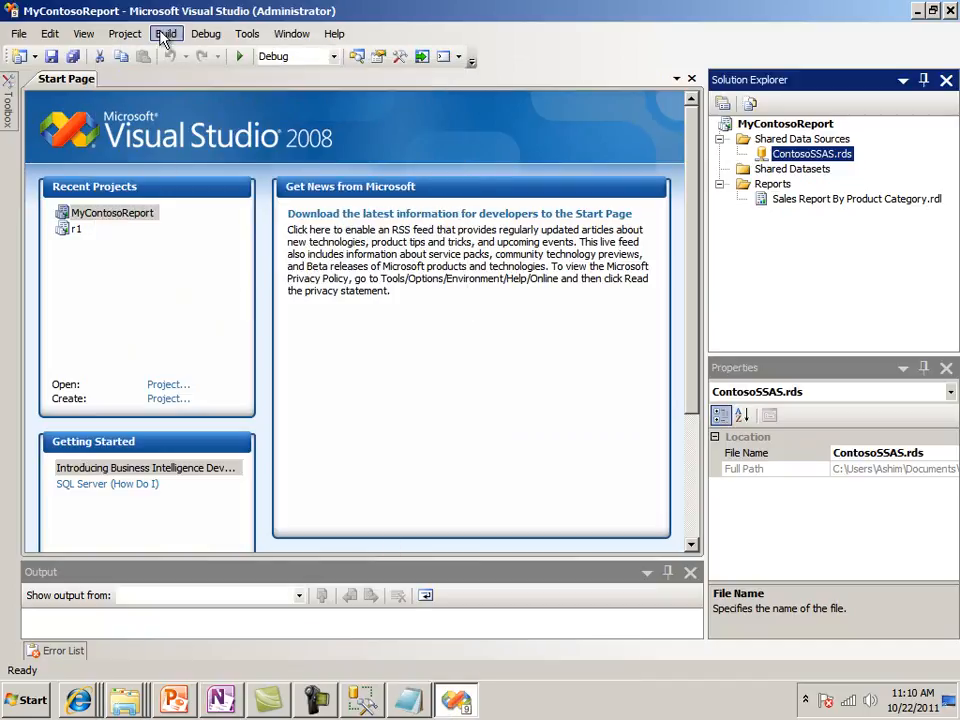
click(125, 34)
click(210, 193)
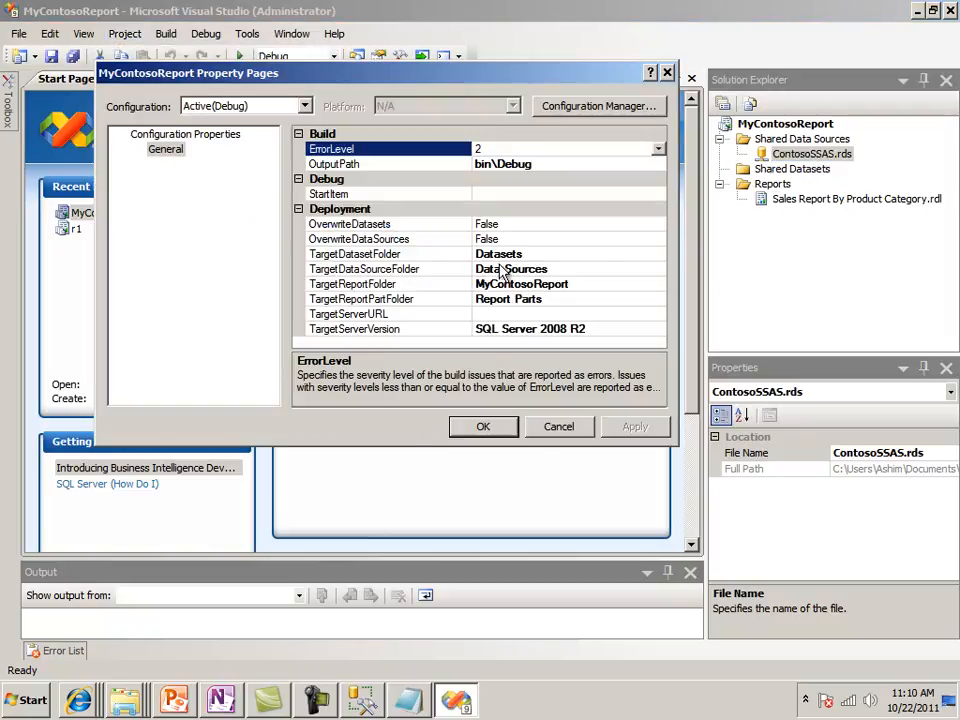
click(500, 314)
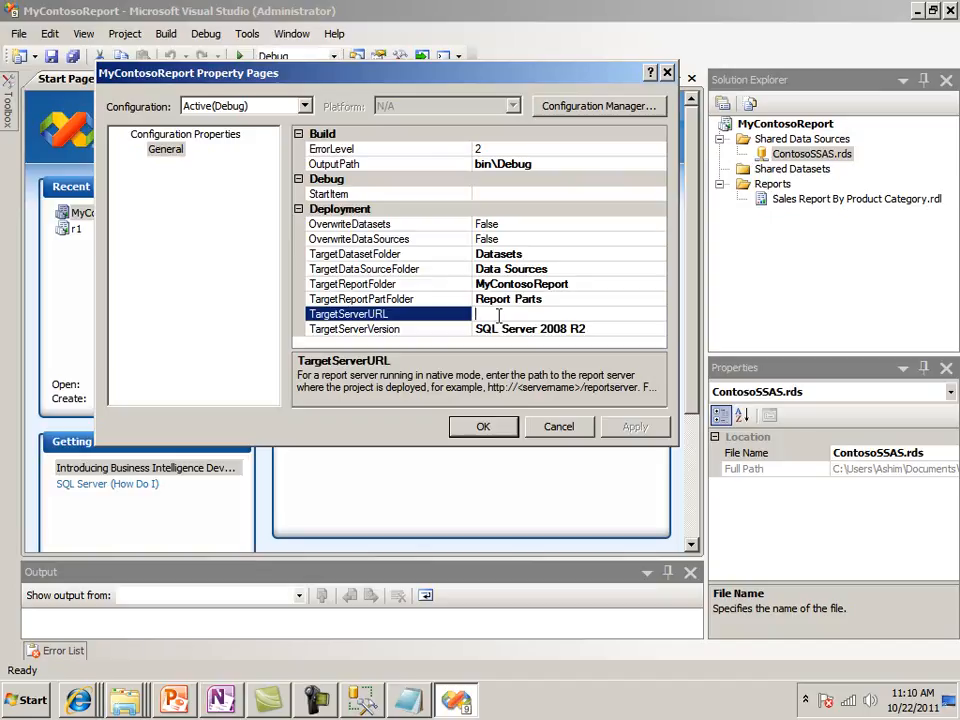
text(http://k)
text(2/reportserver_k2)
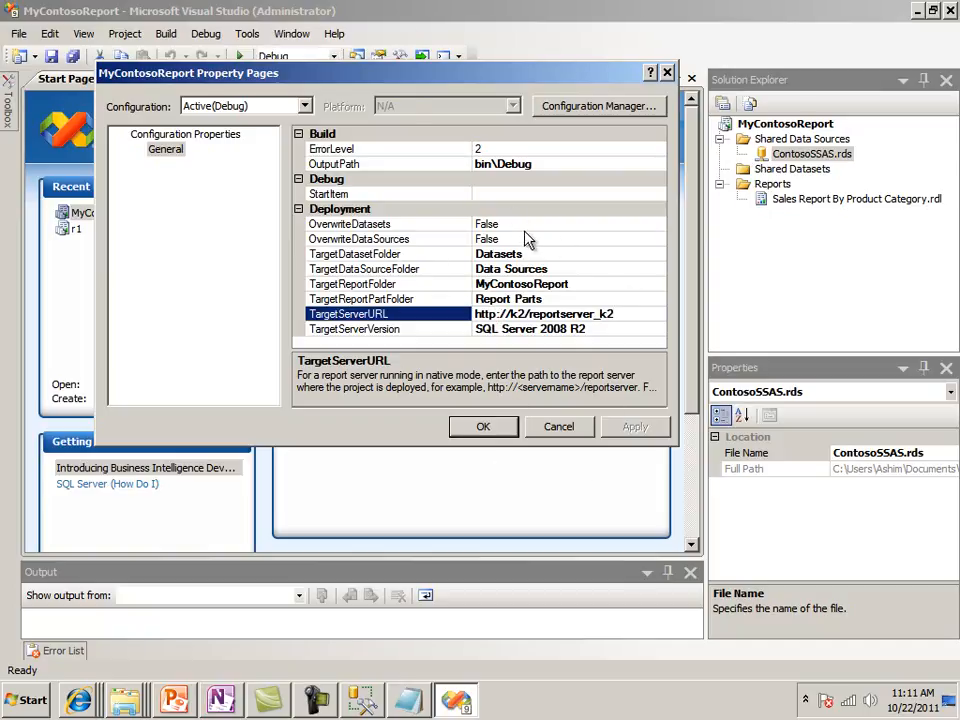
click(484, 427)
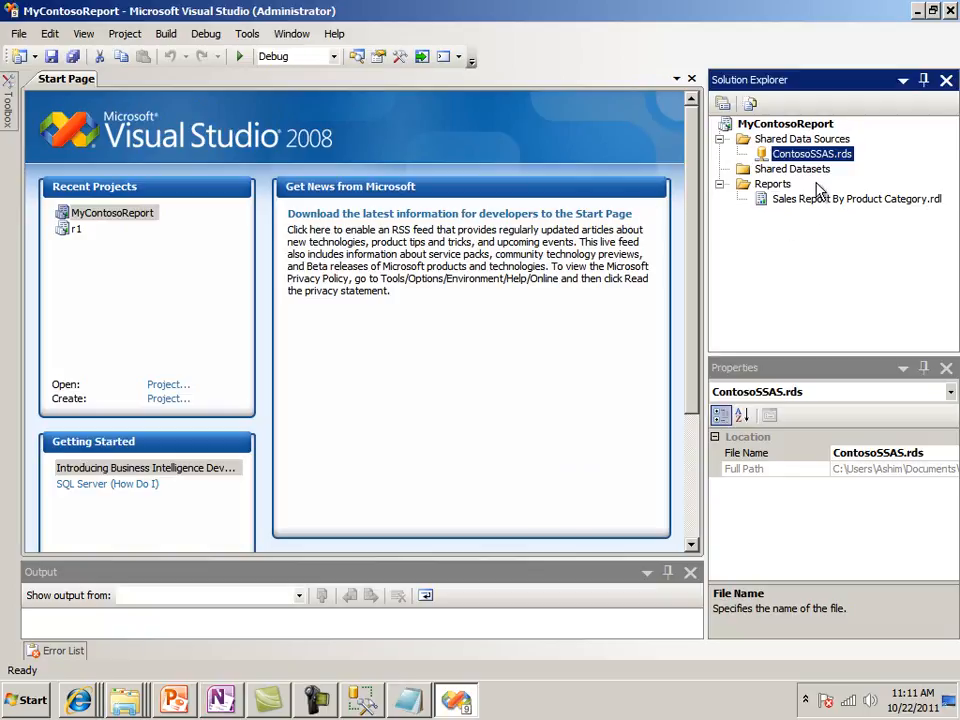
click(784, 126)
right_click(784, 128)
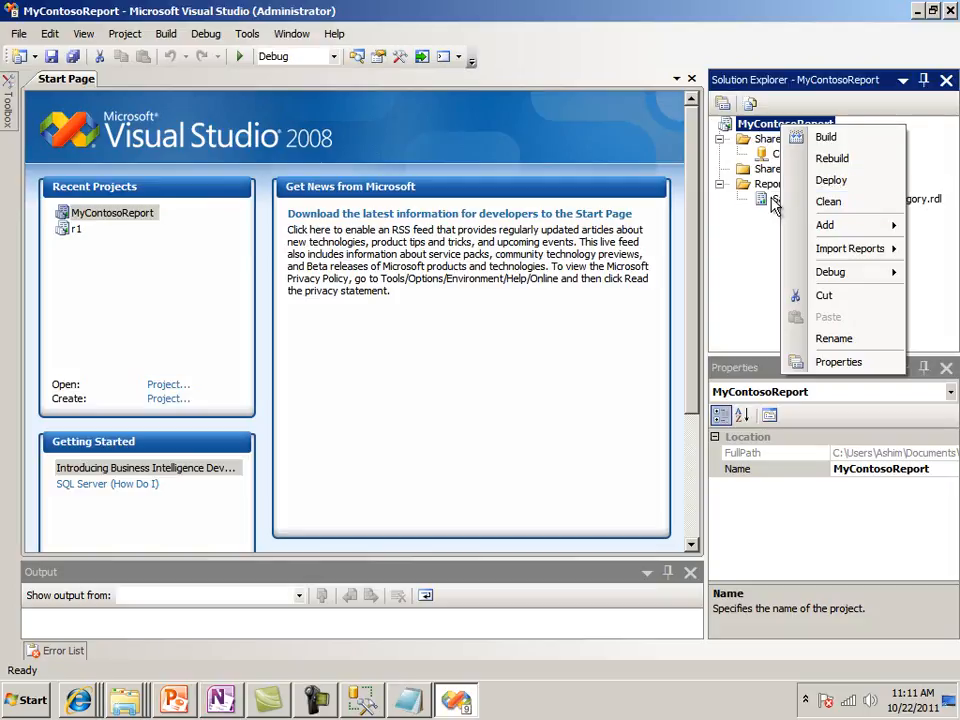
click(778, 199)
right_click(777, 200)
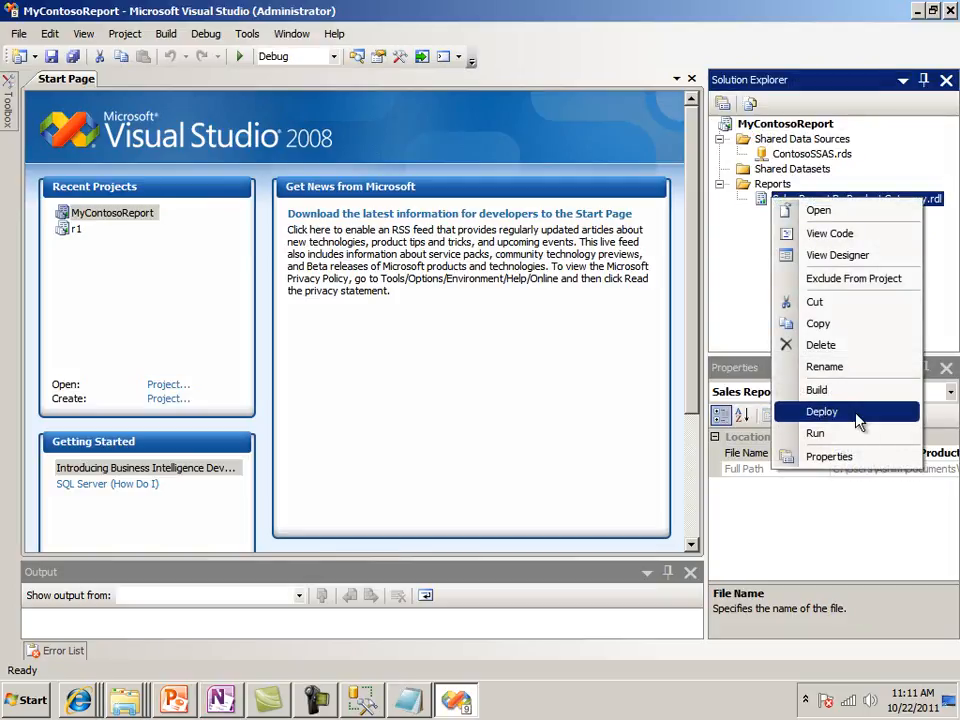
click(733, 274)
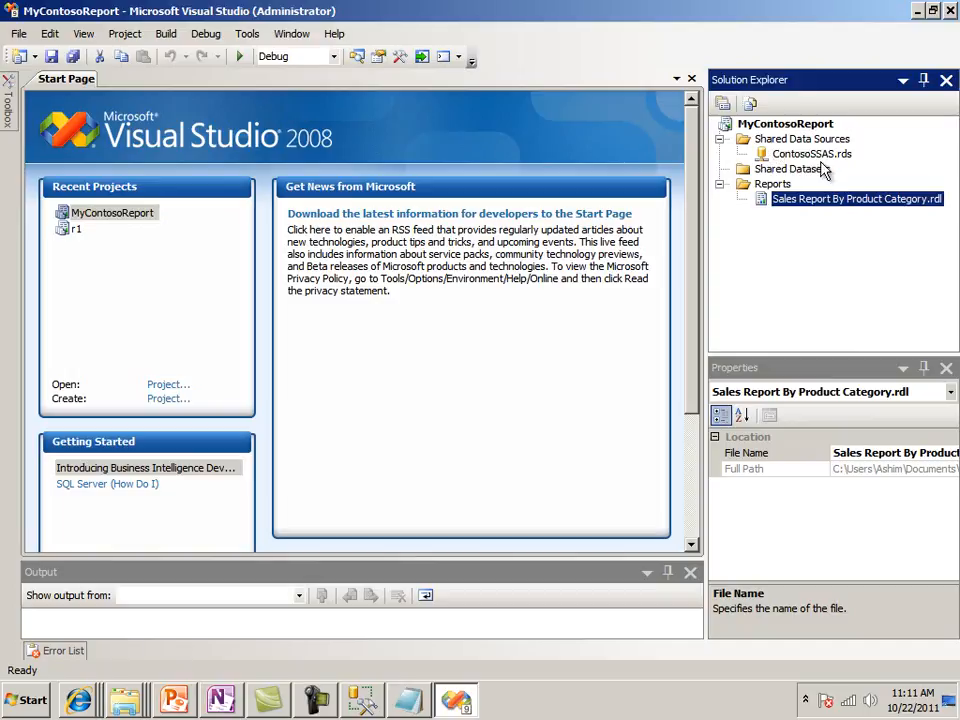
Deploy the whole MyContosoReport project to the report server
click(792, 126)
right_click(793, 128)
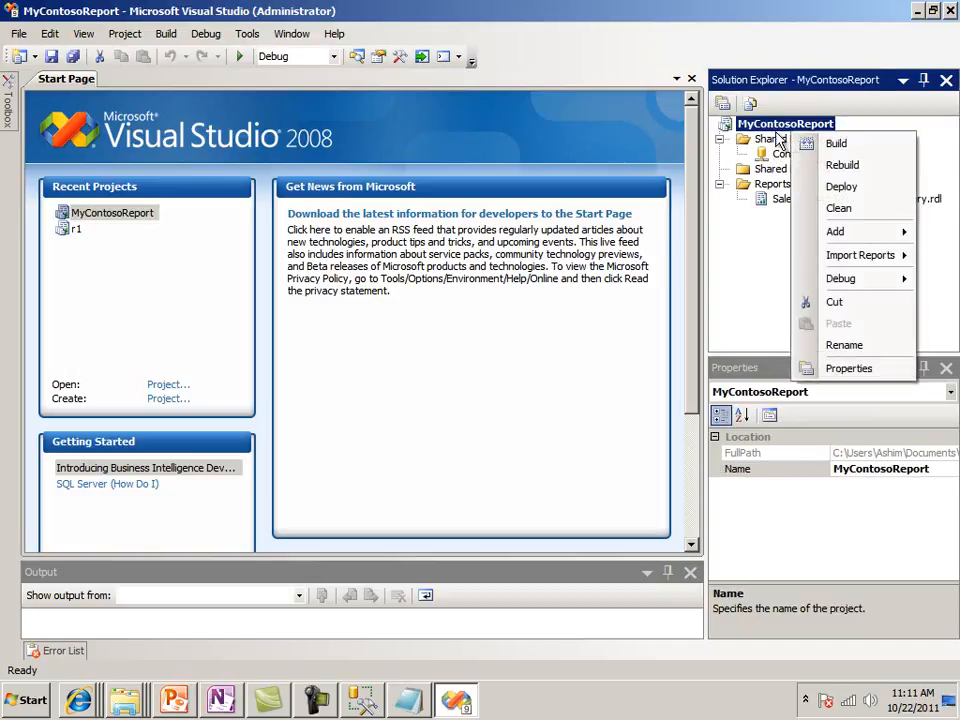
click(764, 268)
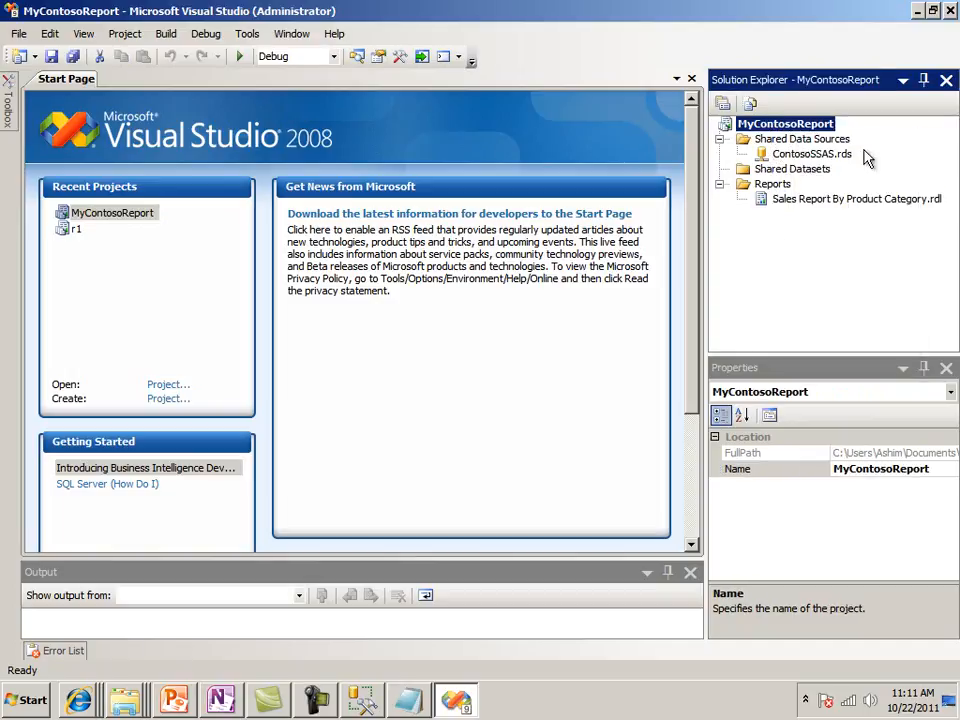
right_click(780, 130)
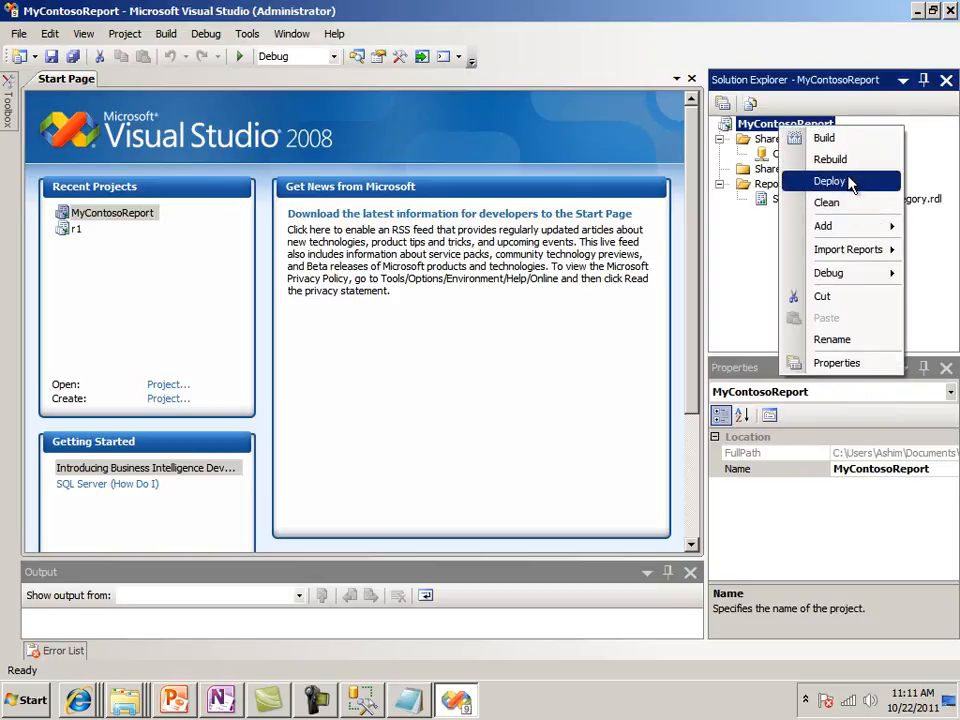
click(849, 184)
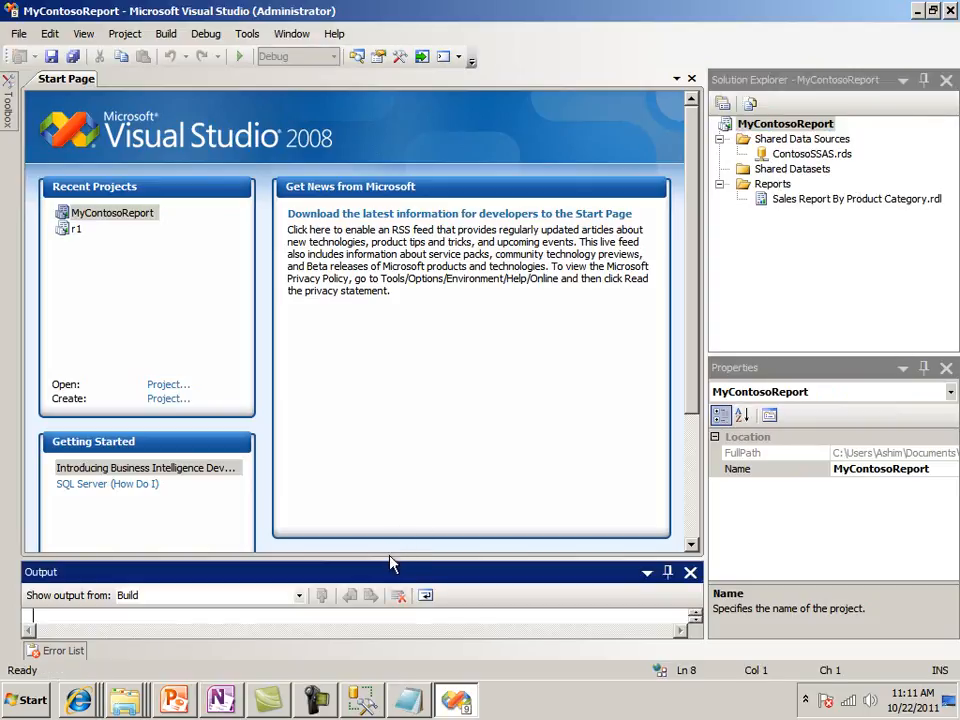
Enlarge the Output window and check the deployed report path and target server address in the deployment log
drag(392, 559, 414, 328)
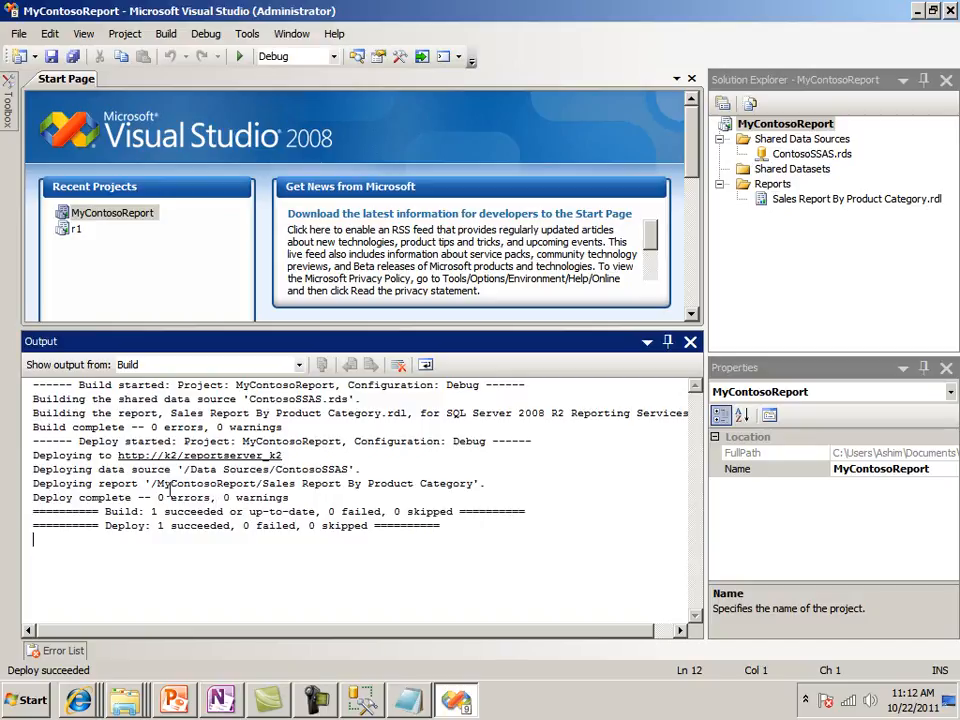
drag(147, 483, 476, 486)
click(528, 486)
drag(115, 455, 284, 456)
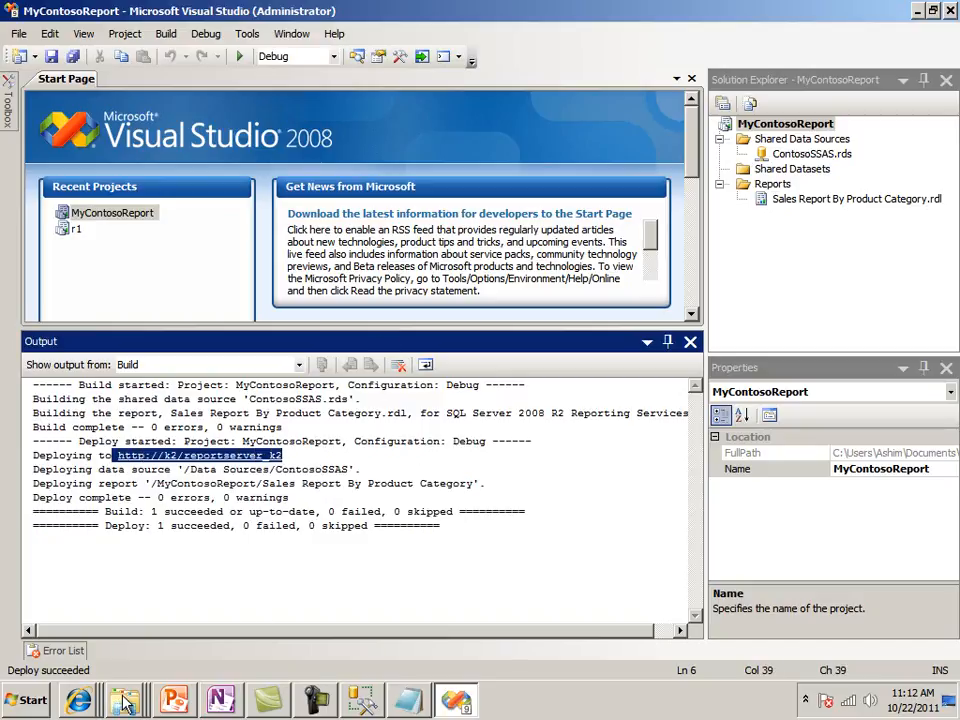
Switch to the k2/ReportServer_K2 page in Internet Explorer, refresh it, and inspect the Data Sources folder
click(75, 705)
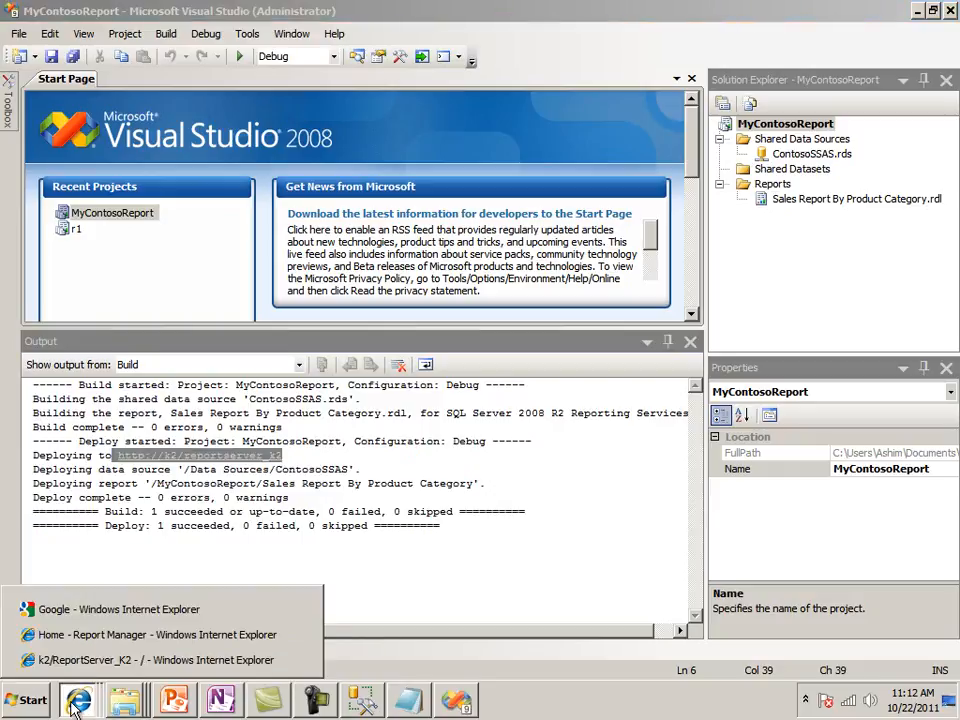
click(75, 661)
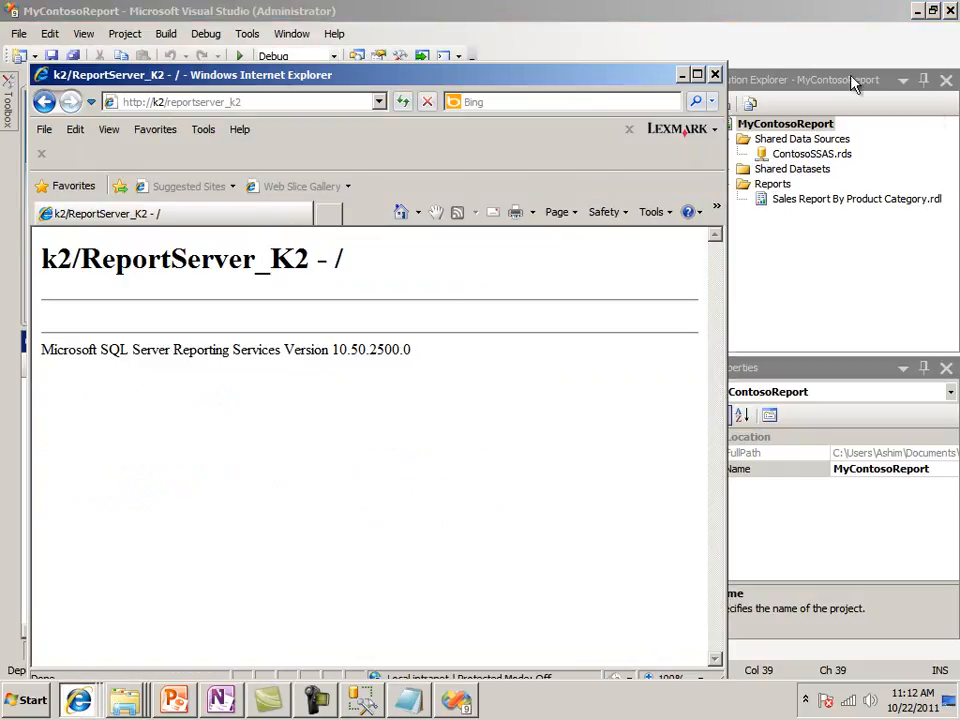
click(699, 76)
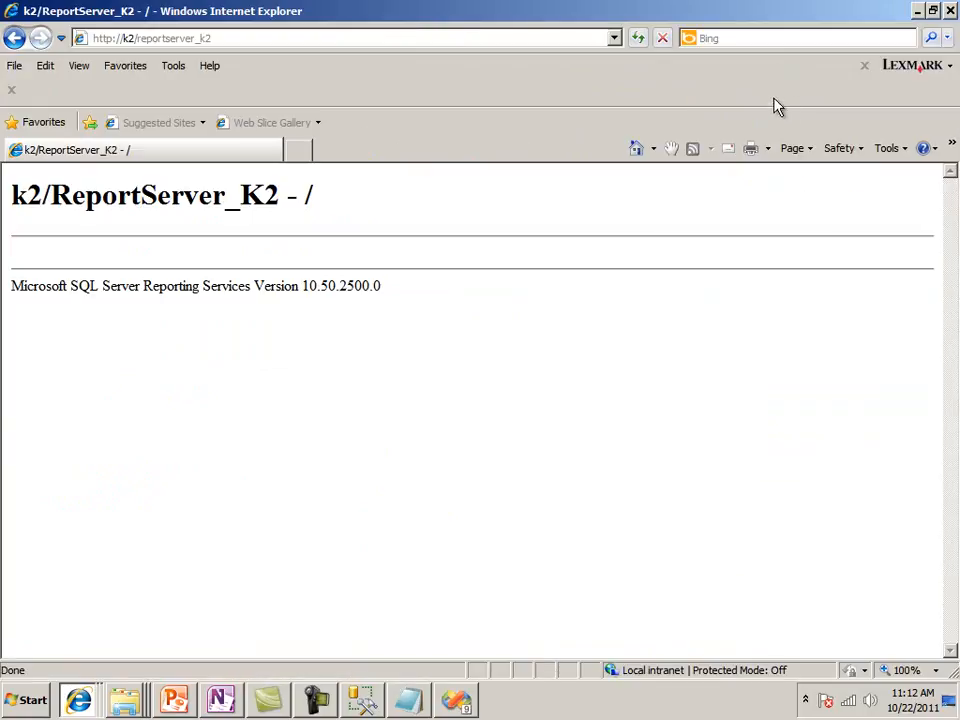
click(638, 40)
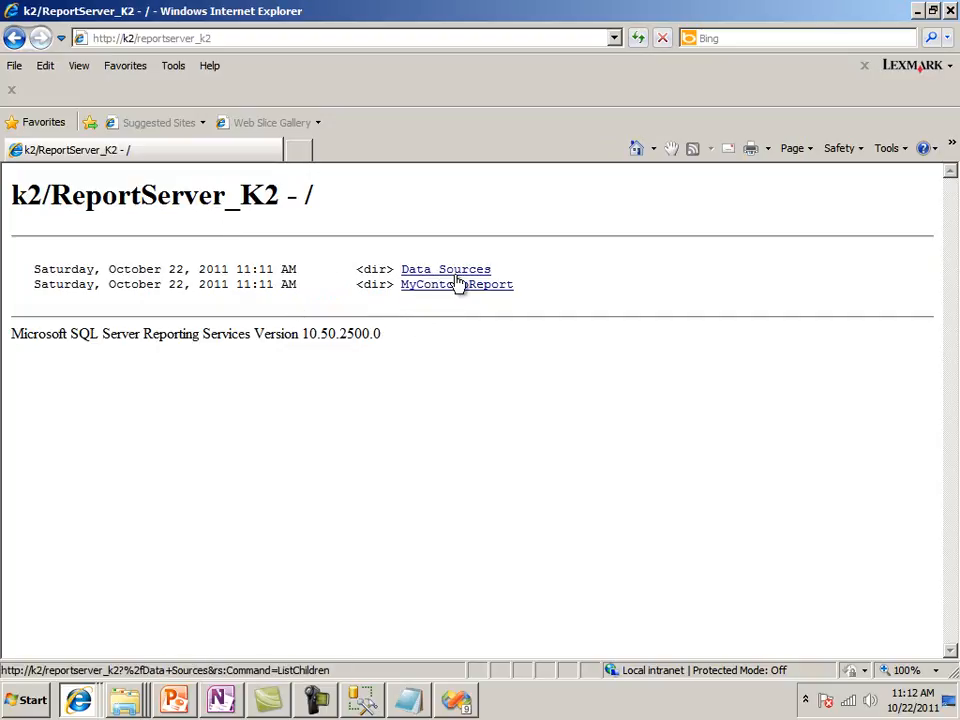
click(459, 271)
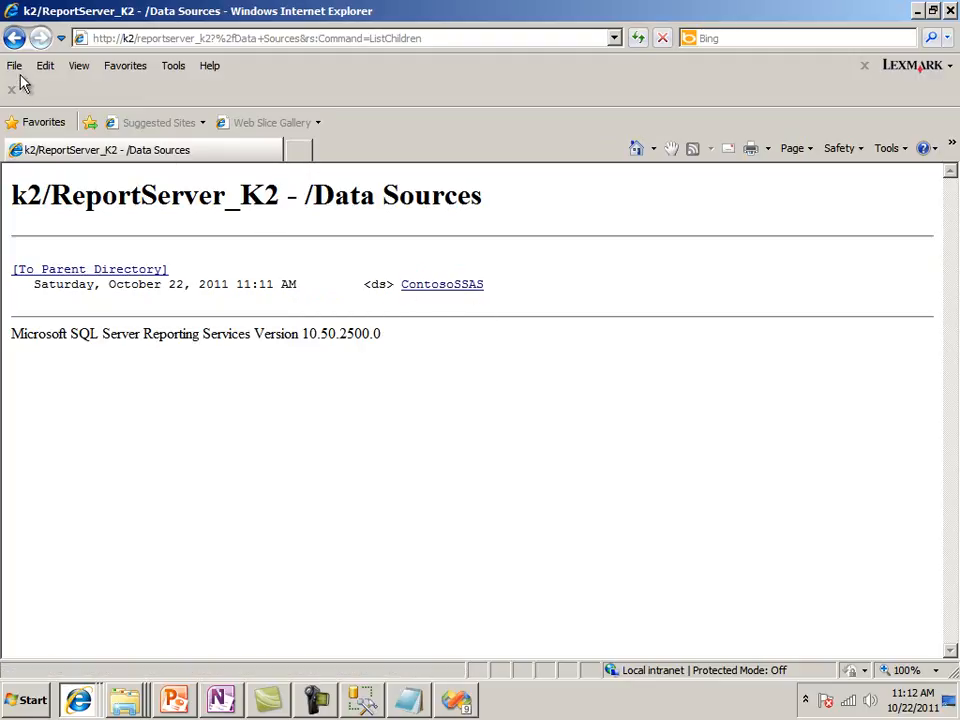
click(14, 40)
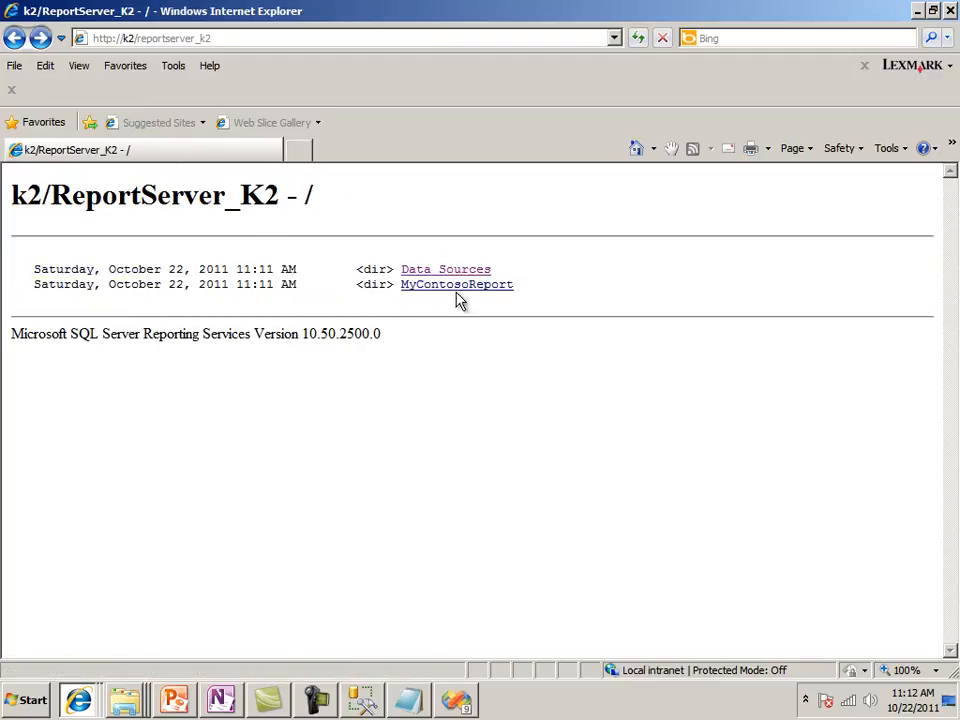
View the Sales Report By Product Category from the MyContosoReport folder on the report server, then minimize the browser
click(463, 291)
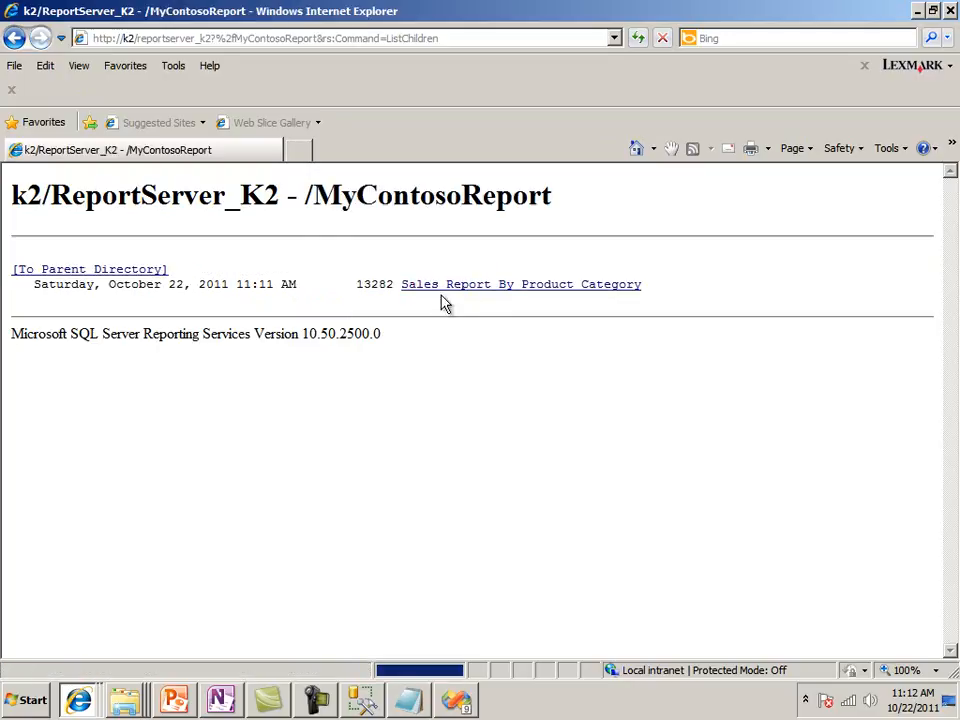
click(540, 289)
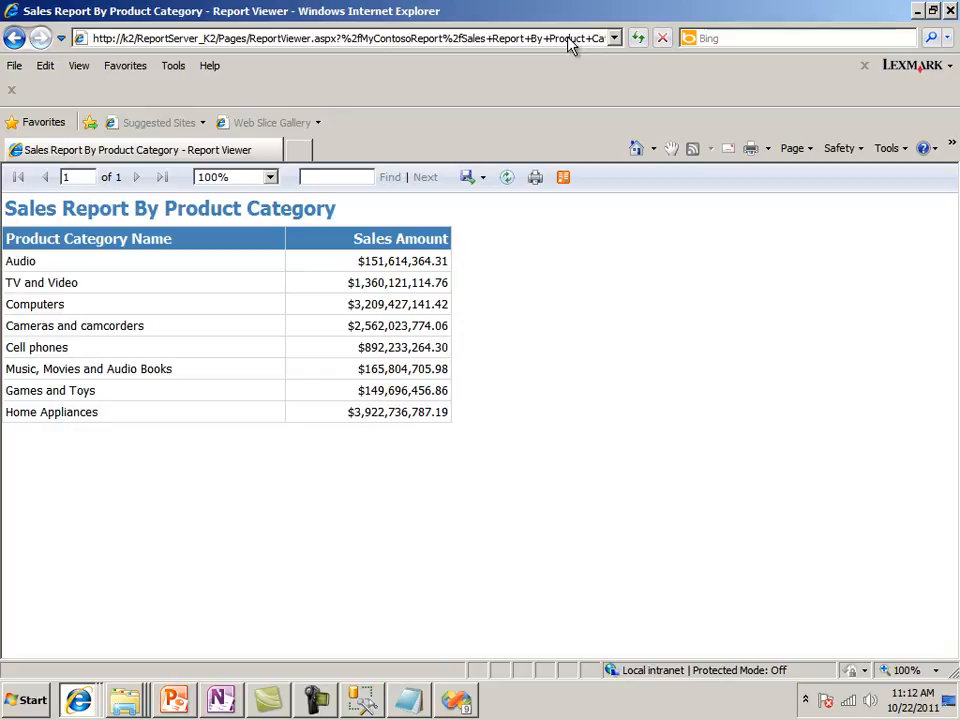
click(13, 42)
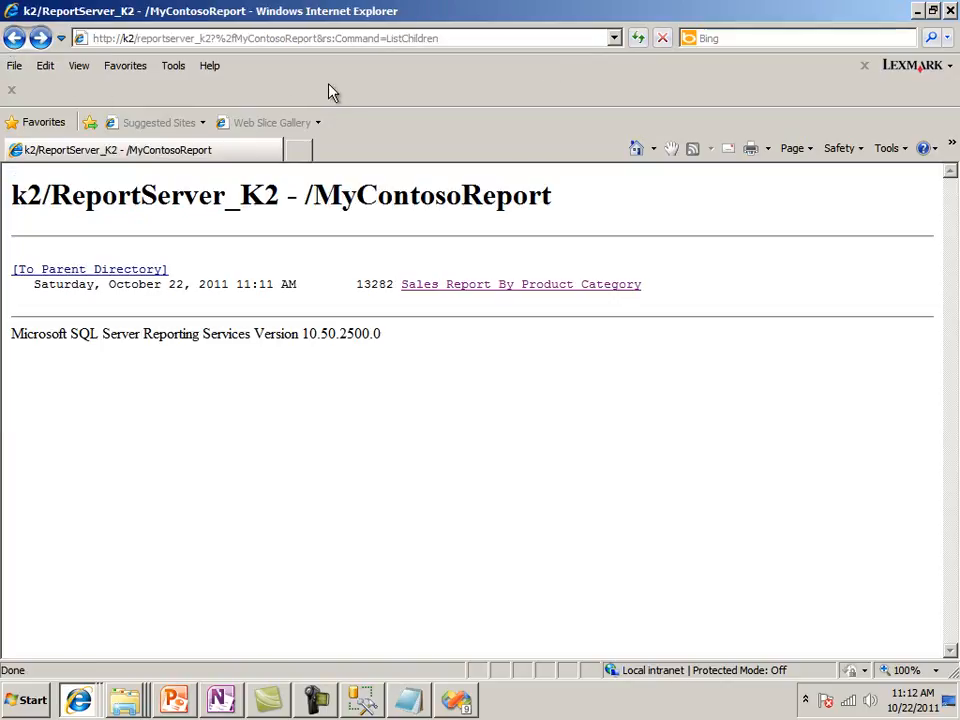
click(453, 280)
click(469, 294)
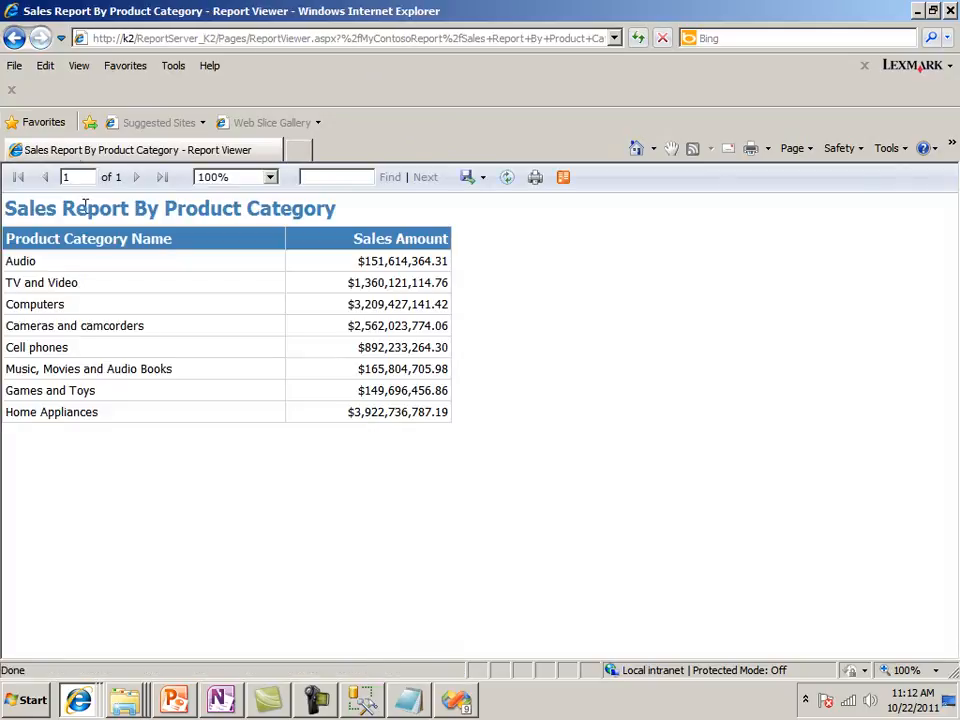
click(919, 15)
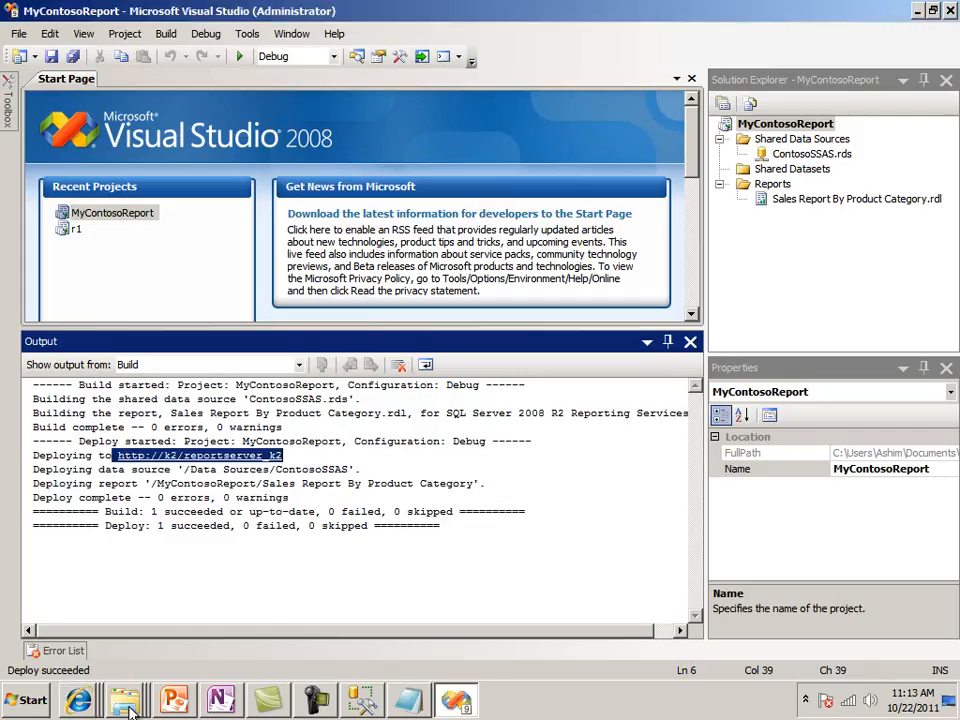
Switch to the Report Manager browser window, maximize it and refresh its Home folder
click(88, 708)
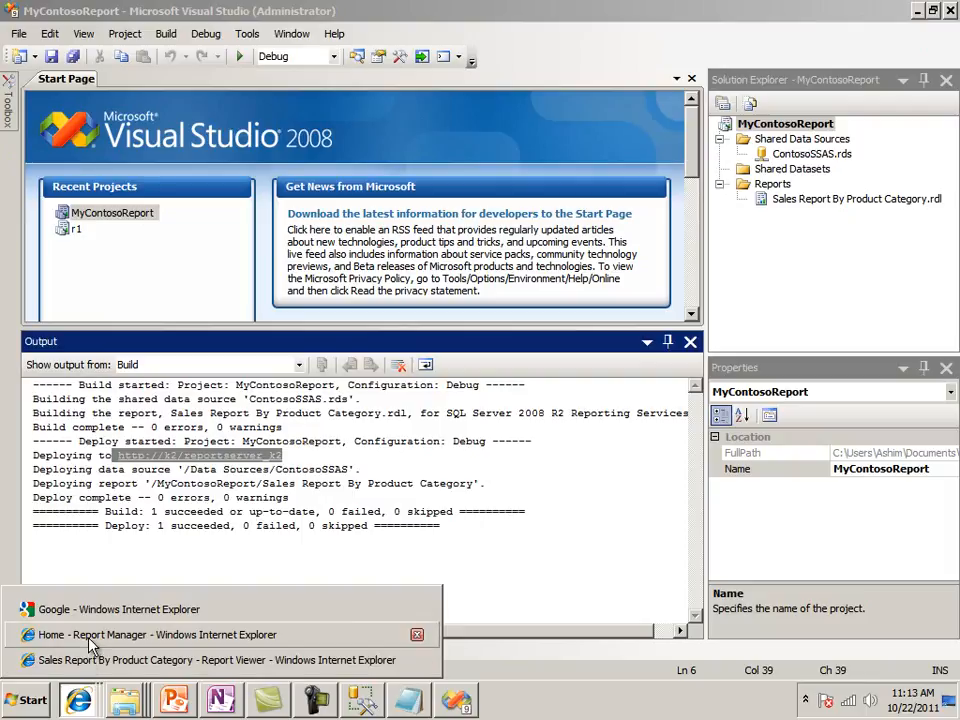
click(90, 645)
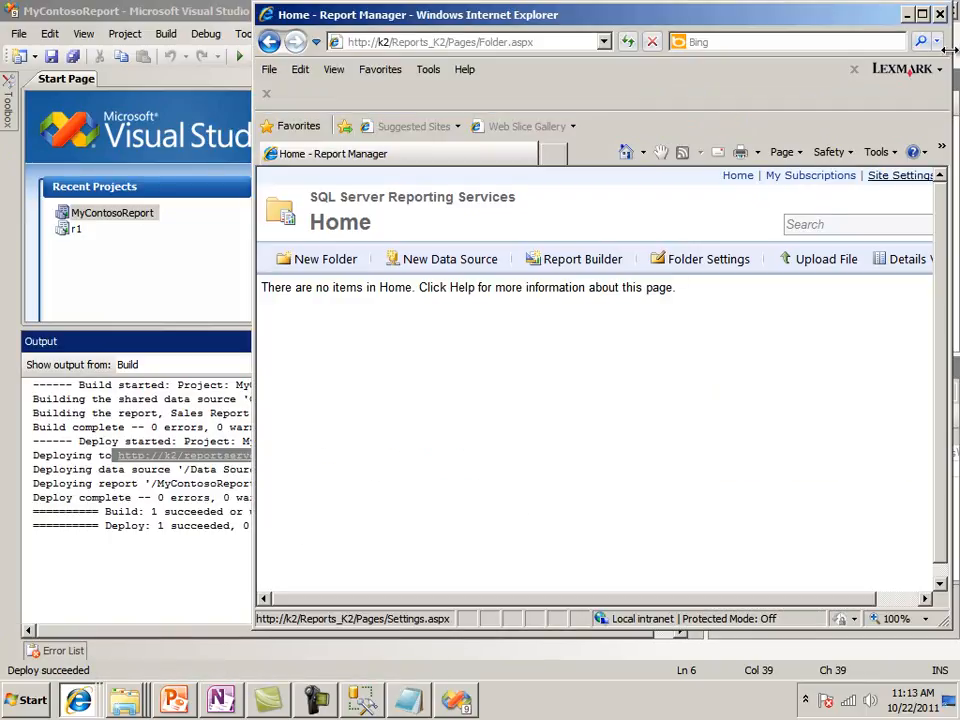
click(924, 14)
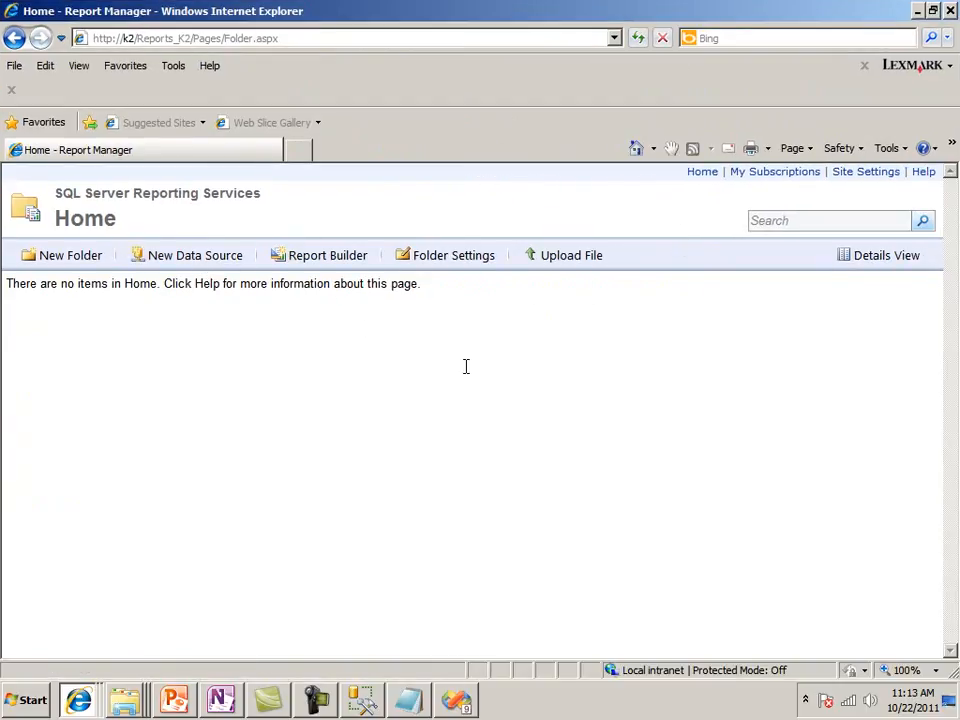
click(643, 39)
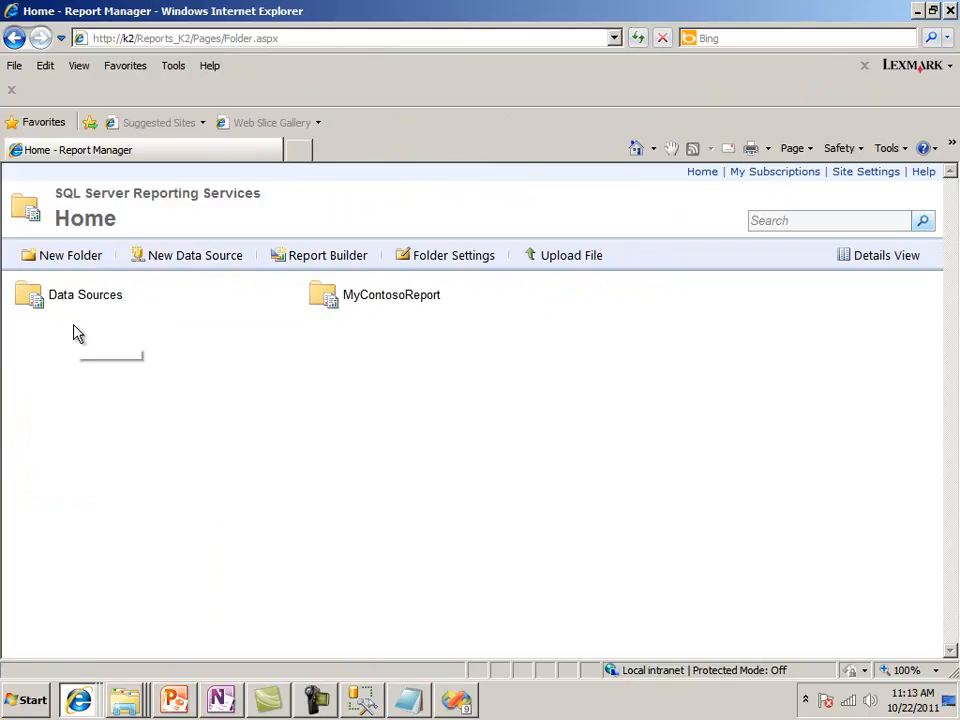
View the Sales Report By Product Category in Report Manager's MyContosoReport folder, return to the folder and minimize the window
click(366, 302)
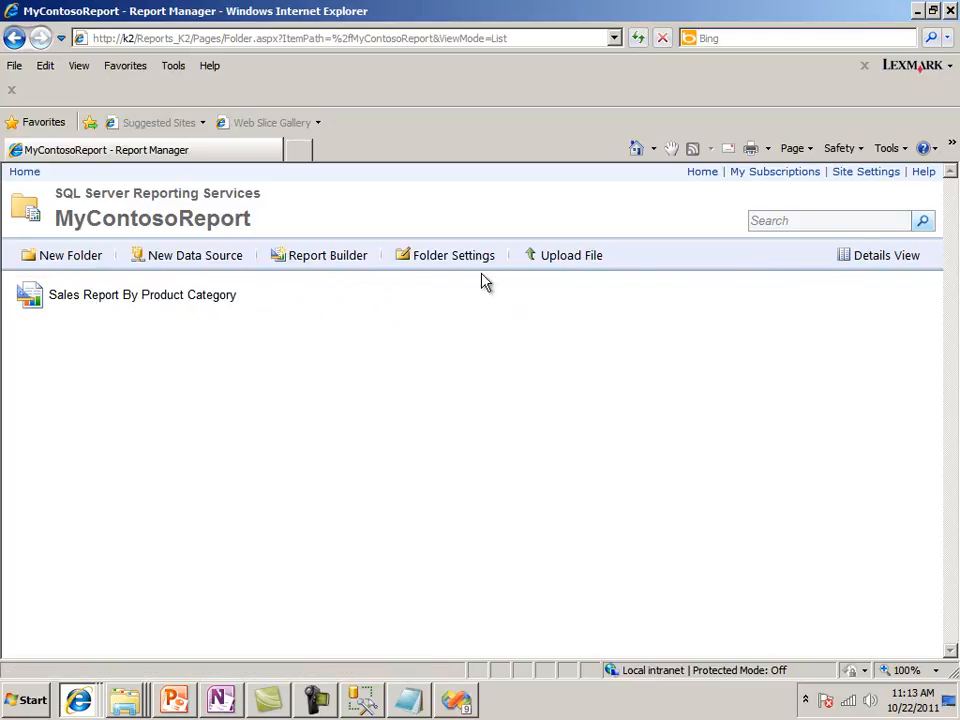
mouse_move(161, 313)
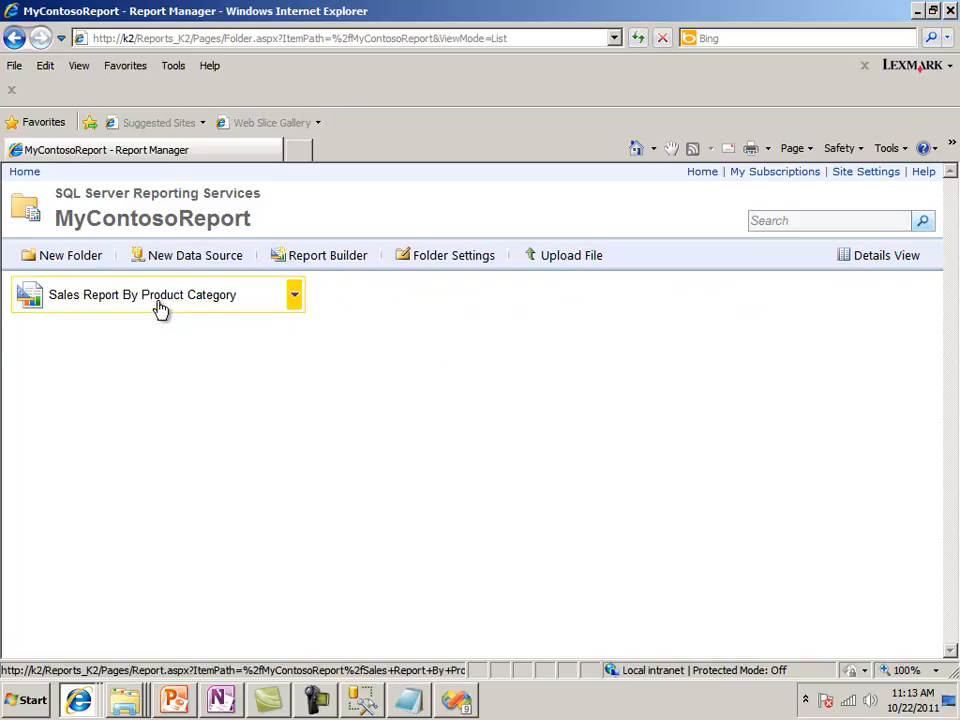
click(160, 304)
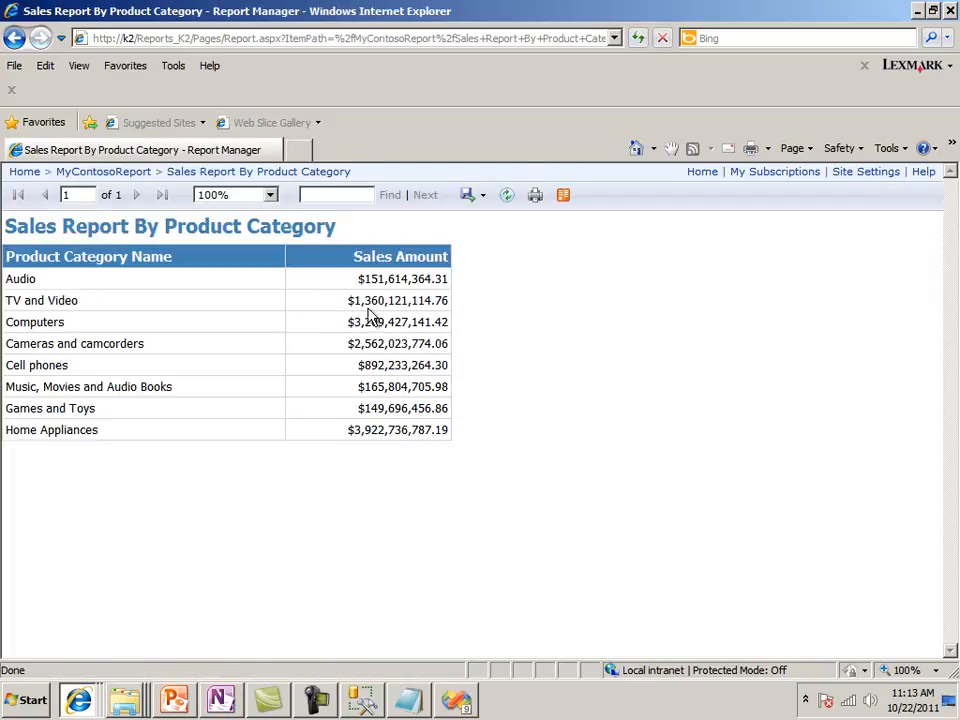
click(124, 172)
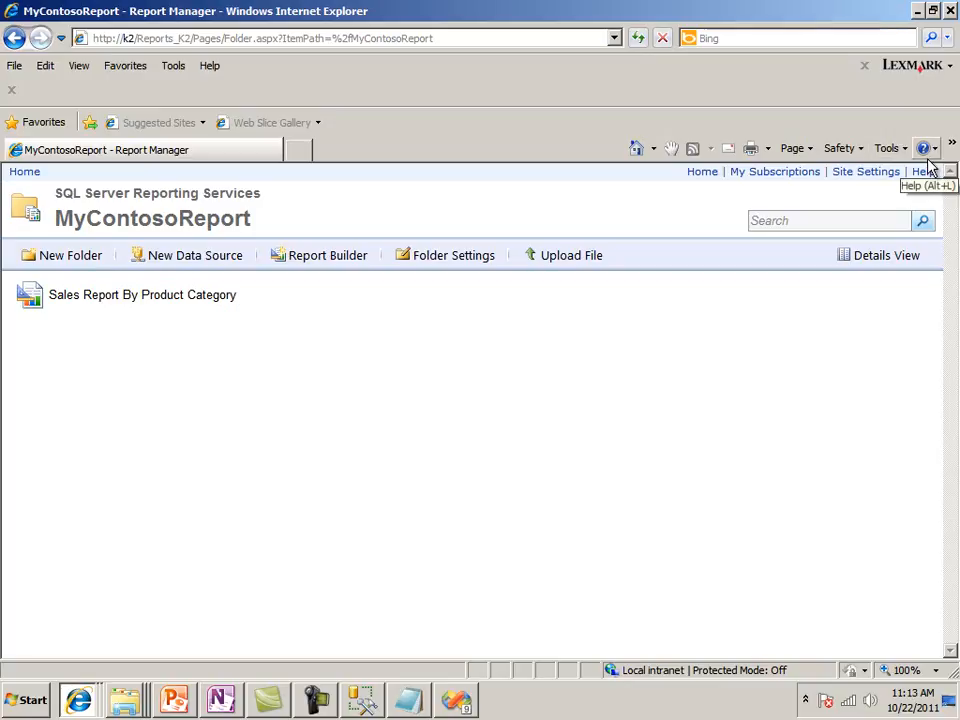
click(919, 12)
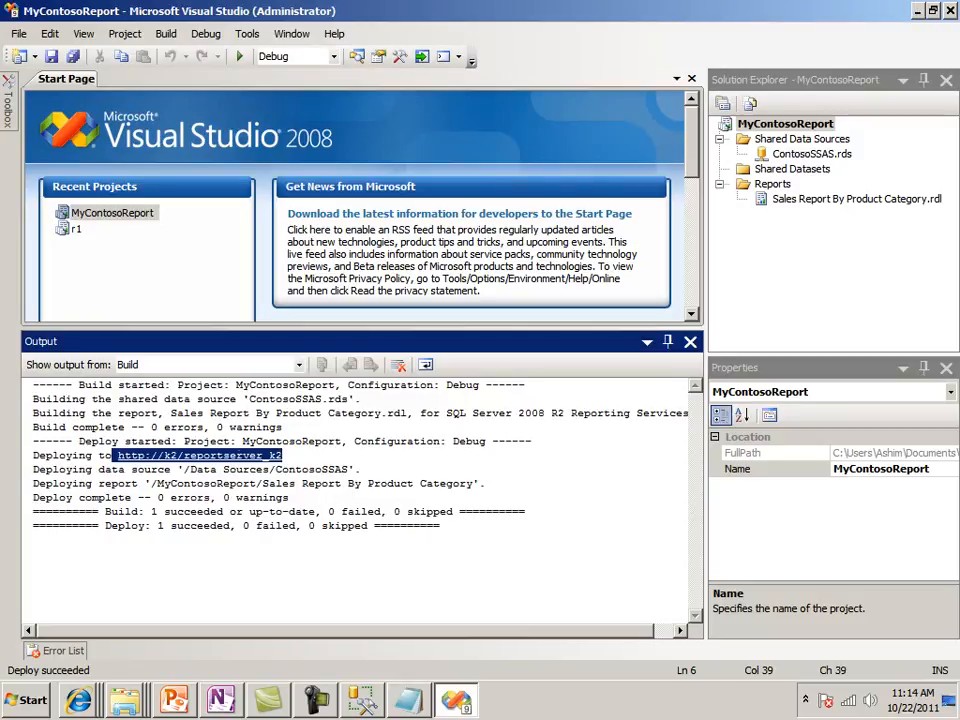
Switch to OneNote and highlight the DEMO# 8.2 goal of creating the SSRS report "Product Detail Sales Report"
click(217, 706)
scroll(440, 380, down, 15)
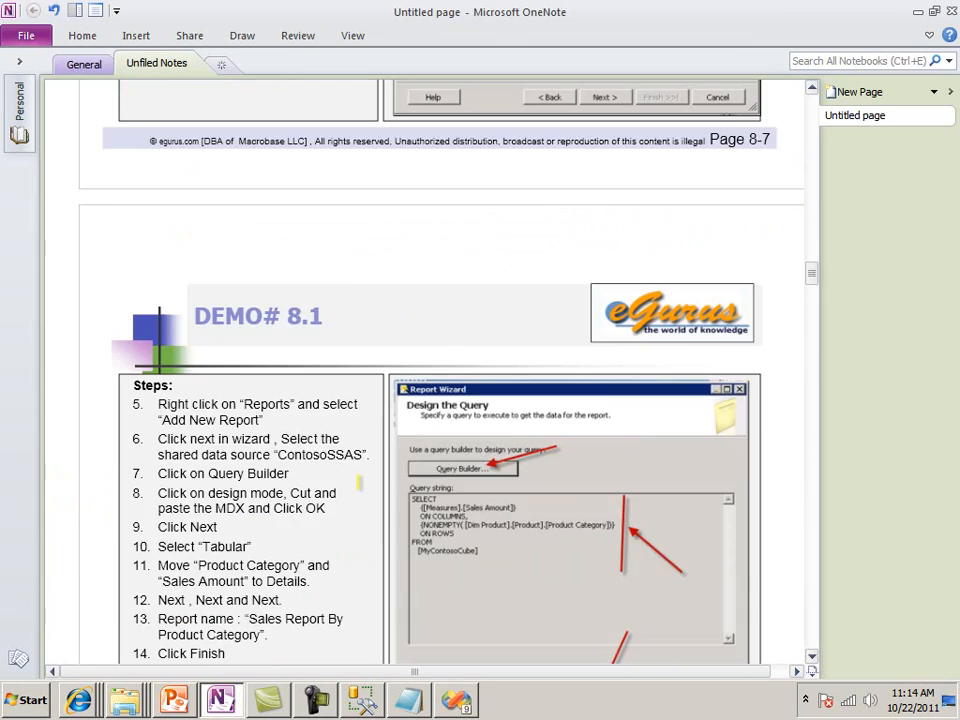
scroll(361, 483, down, 13)
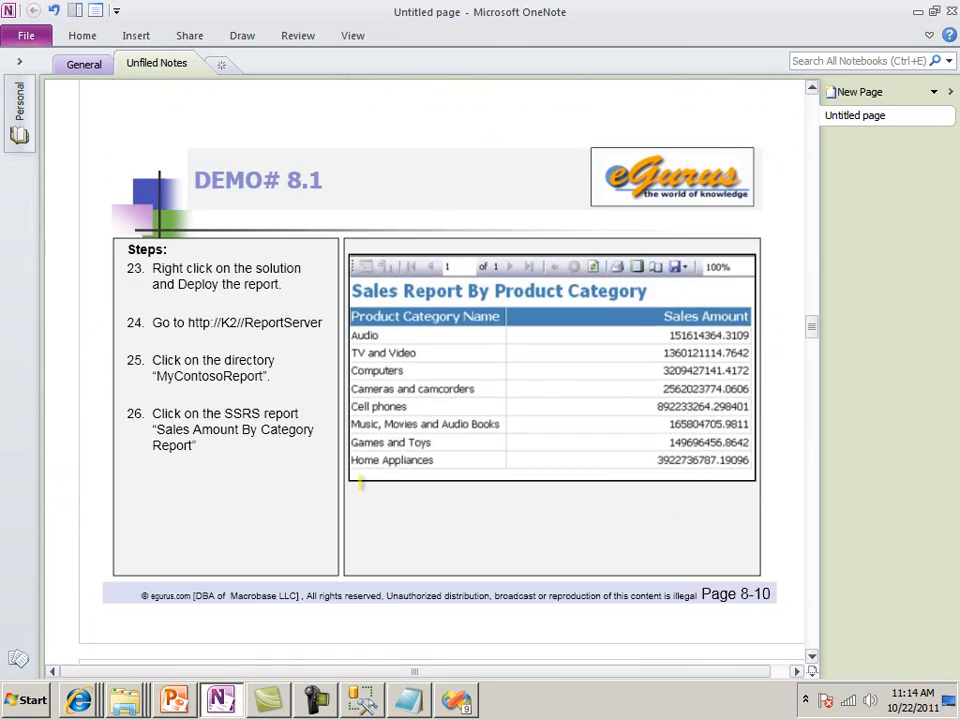
scroll(361, 483, up, 1)
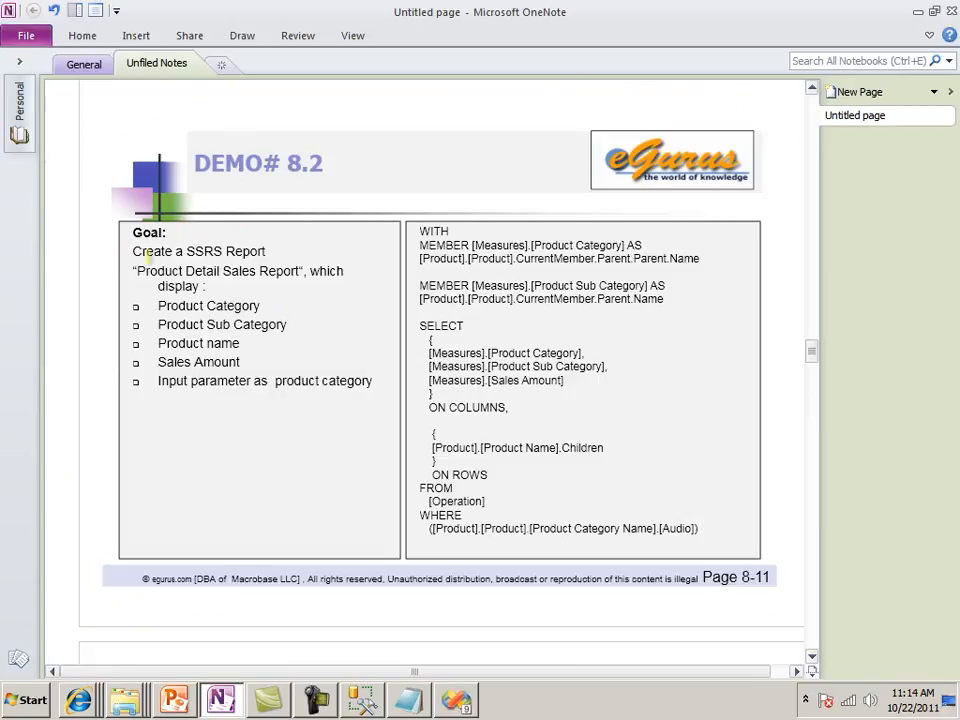
drag(133, 251, 279, 251)
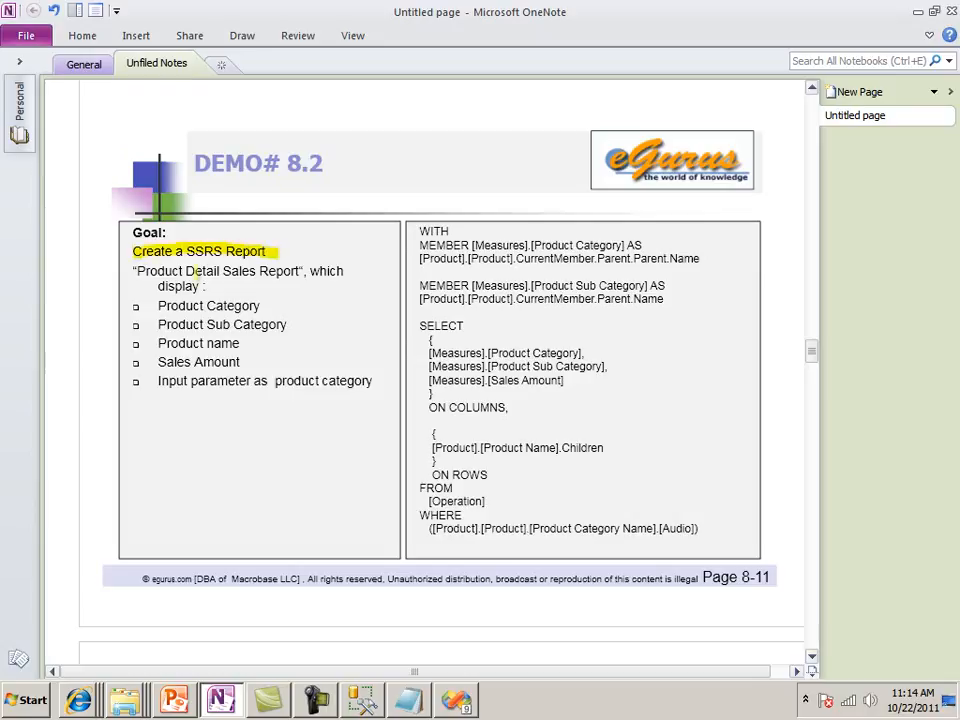
drag(160, 271, 280, 273)
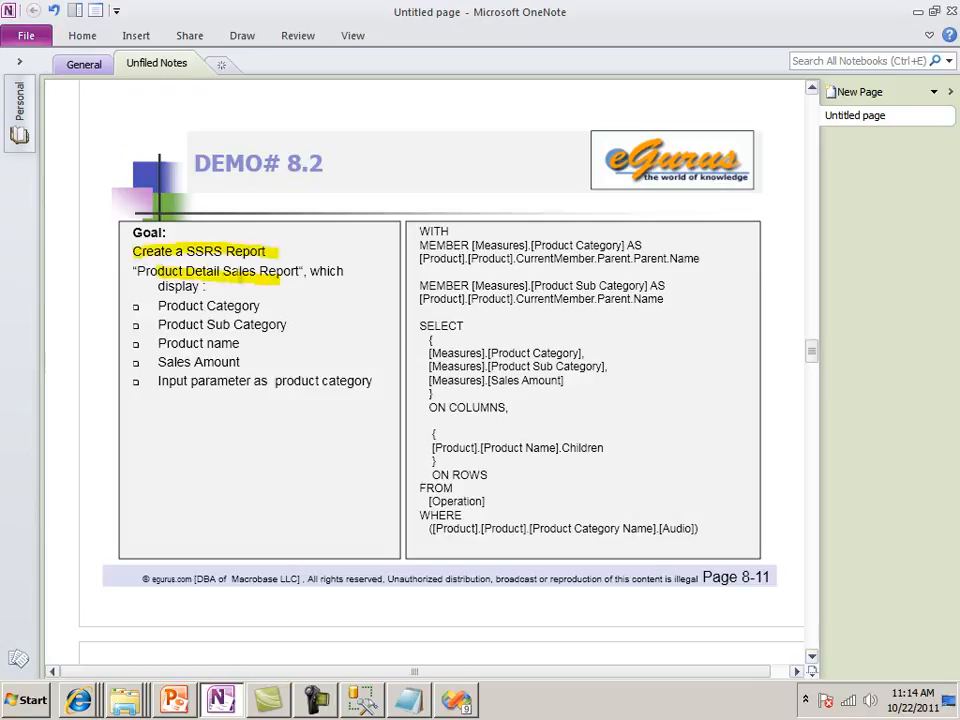
drag(141, 272, 350, 271)
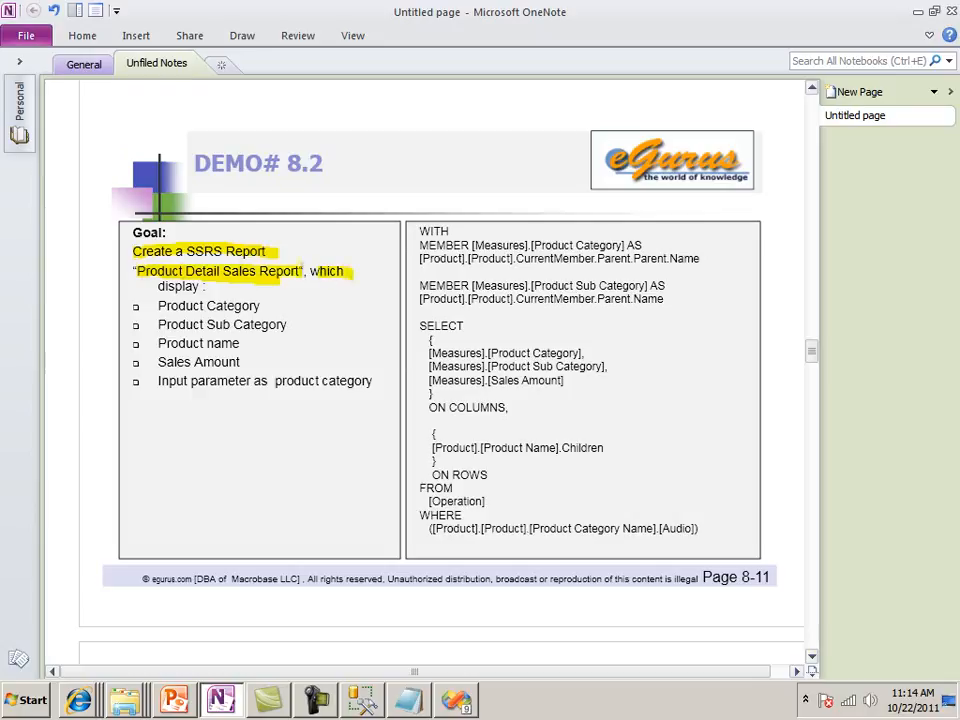
Highlight the DEMO# 8.2 report fields Product Category, Product Sub Category, Product name and Sales Amount, plus the product category input parameter
drag(160, 286, 260, 305)
drag(157, 325, 287, 325)
drag(168, 343, 222, 343)
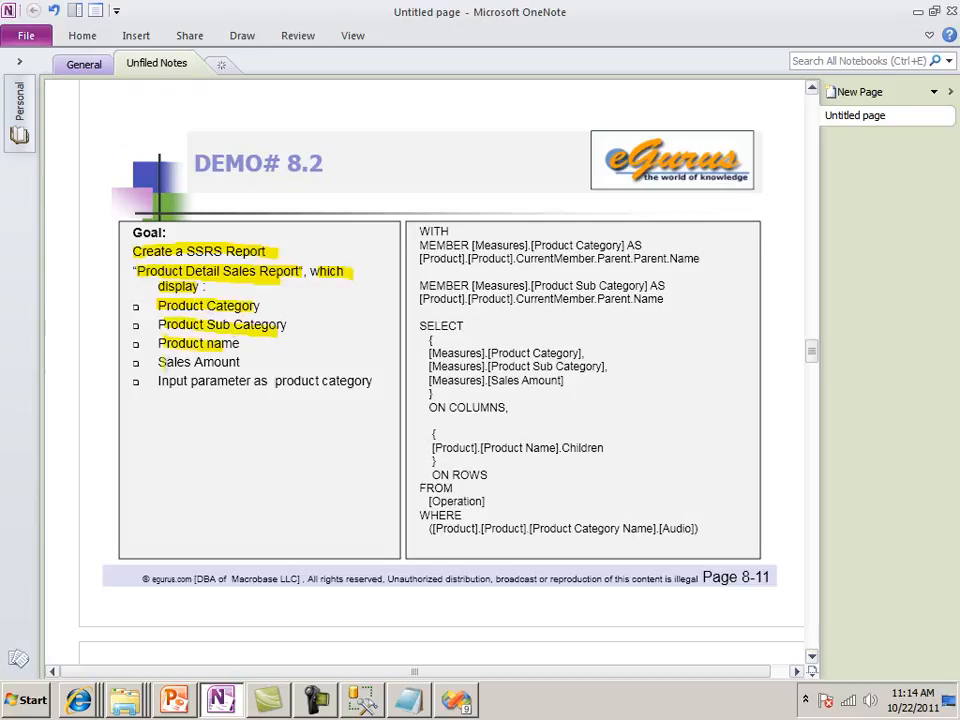
drag(160, 362, 241, 362)
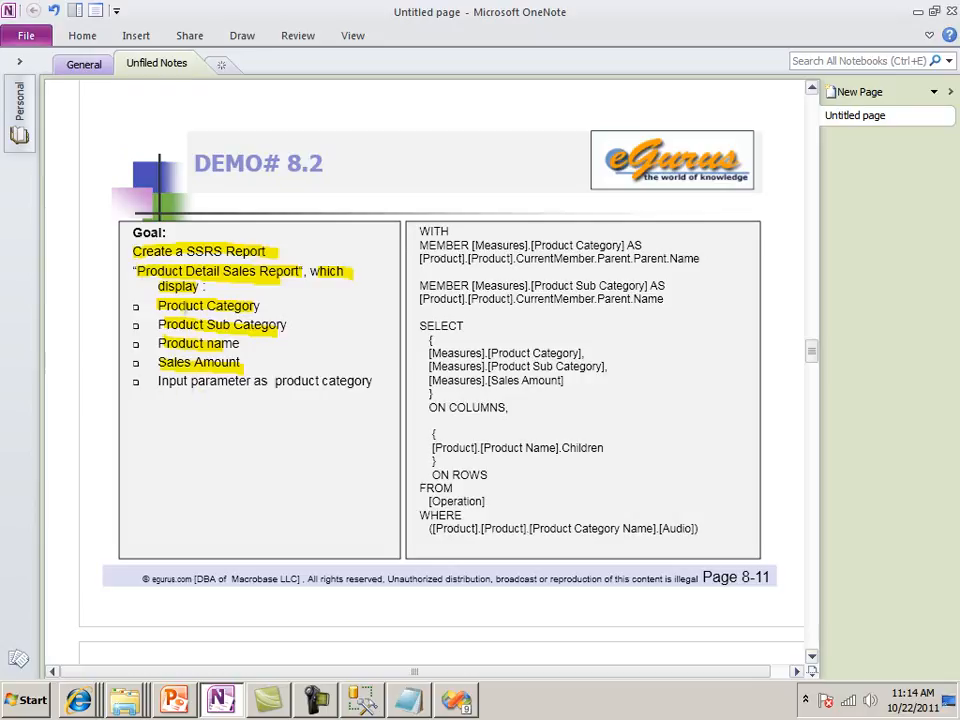
mouse_move(156, 295)
mouse_down()
mouse_move(150, 357)
mouse_move(185, 384)
mouse_move(372, 384)
mouse_up()
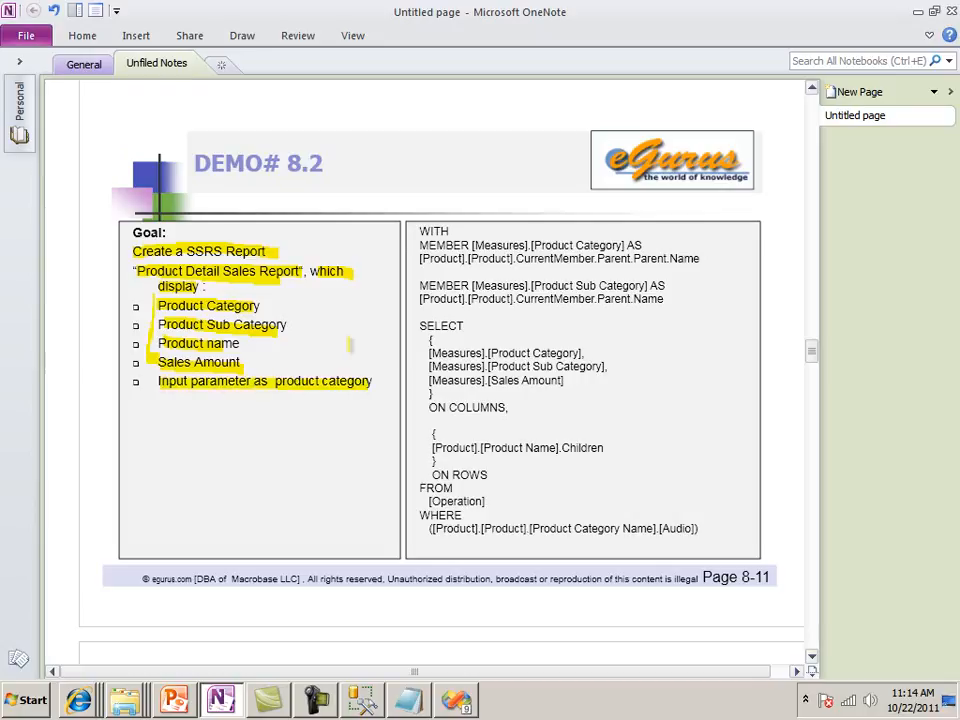
click(320, 710)
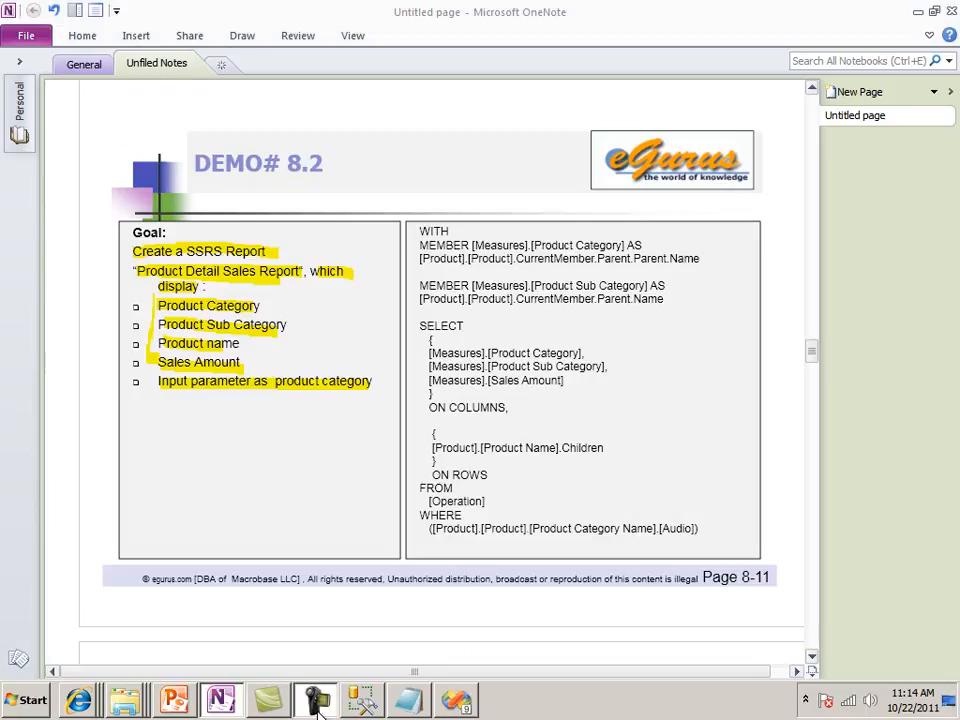
click(871, 612)
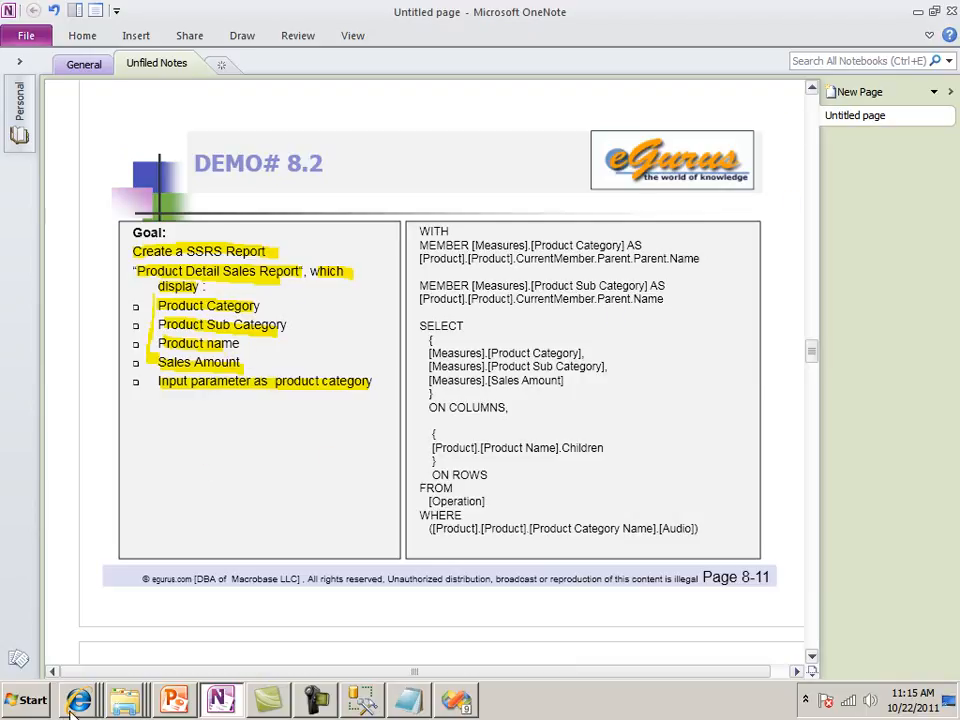
Switch to PowerPoint and go to slide 11 with the DEMO# 8.2 goal
click(166, 706)
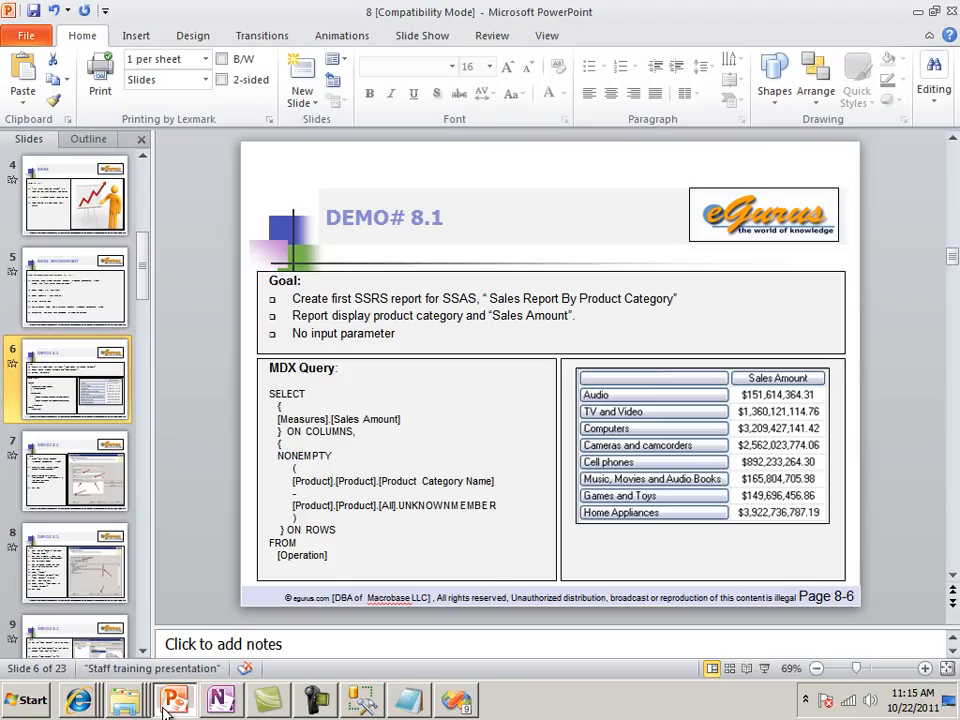
click(75, 480)
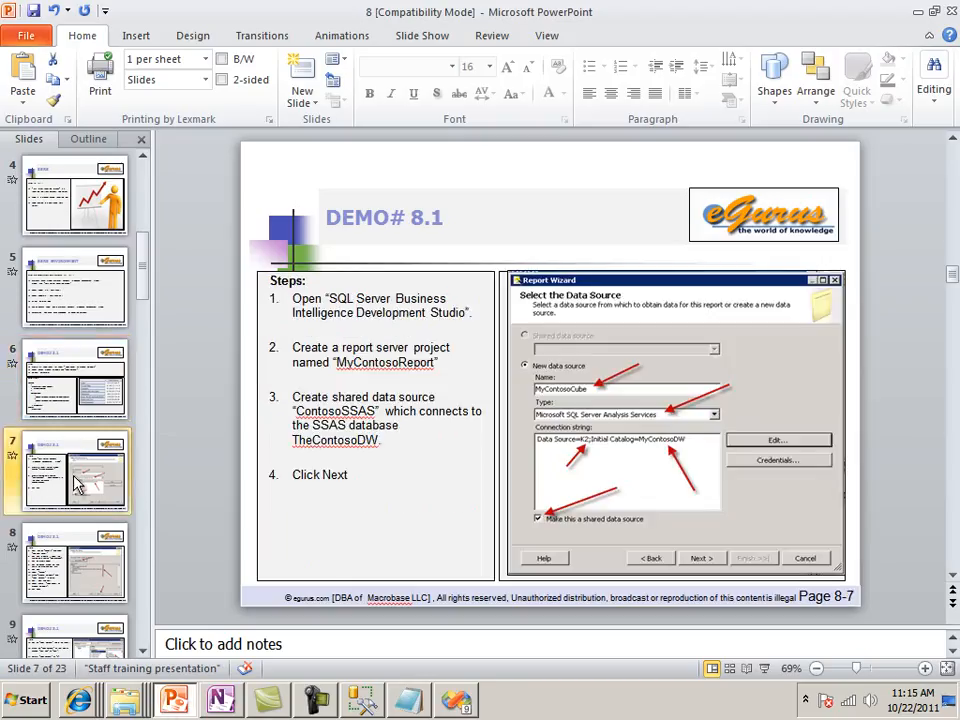
key(Down)
key(Down)
key(Down)
key(Down)
key(Down)
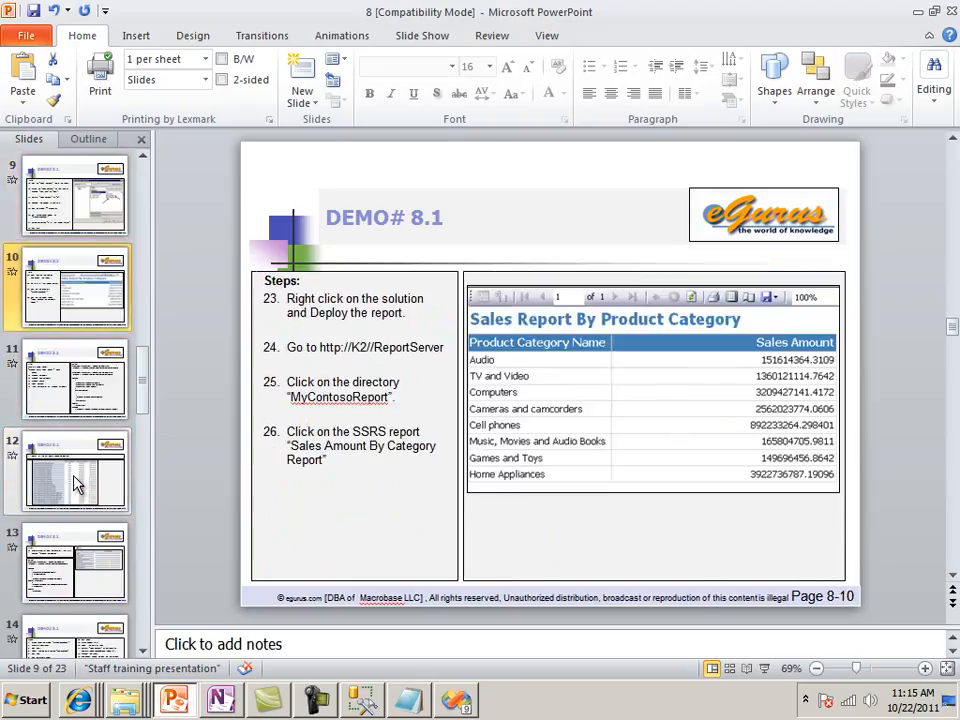
key(Up)
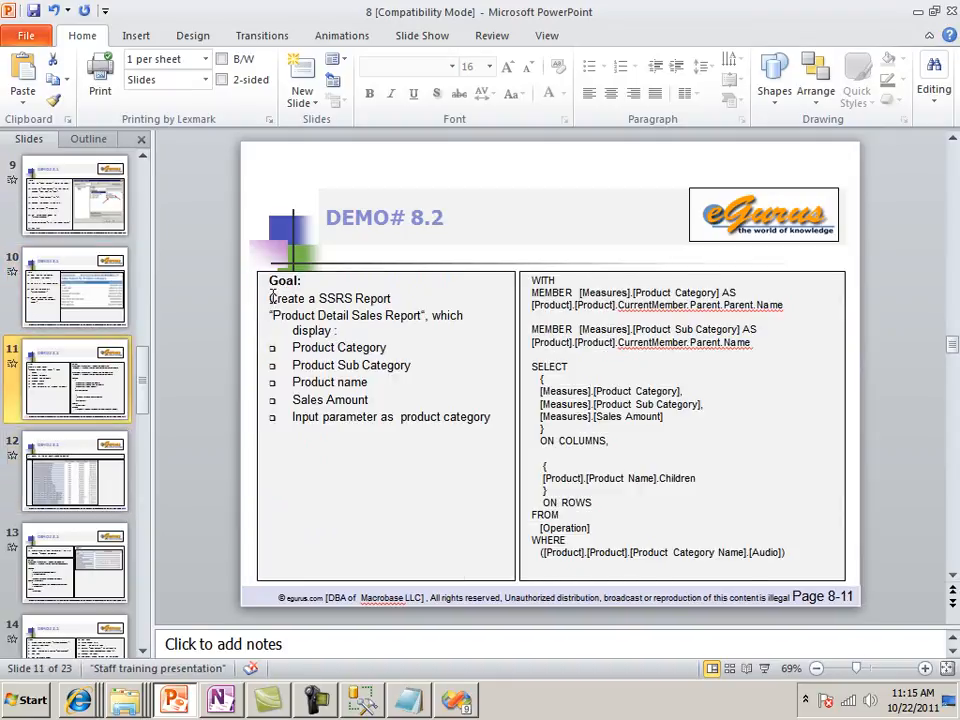
Copy the DEMO# 8.2 goal text from "Create a SSRS Report" through the input parameter line, and minimize PowerPoint
drag(271, 298, 303, 314)
drag(498, 418, 400, 421)
click(453, 451)
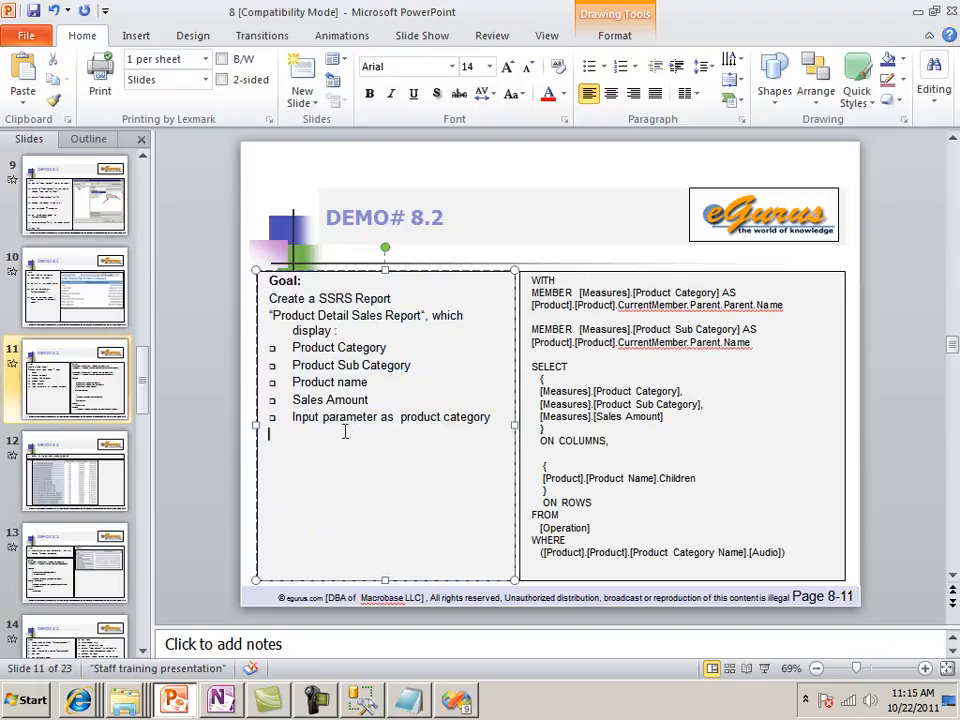
drag(269, 298, 295, 450)
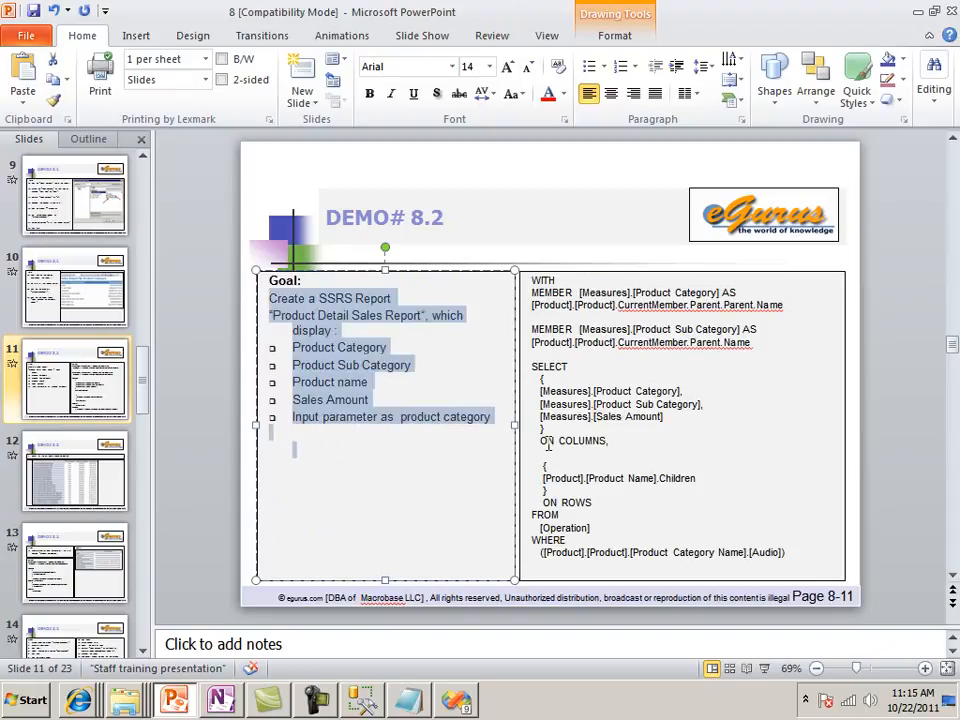
click(467, 489)
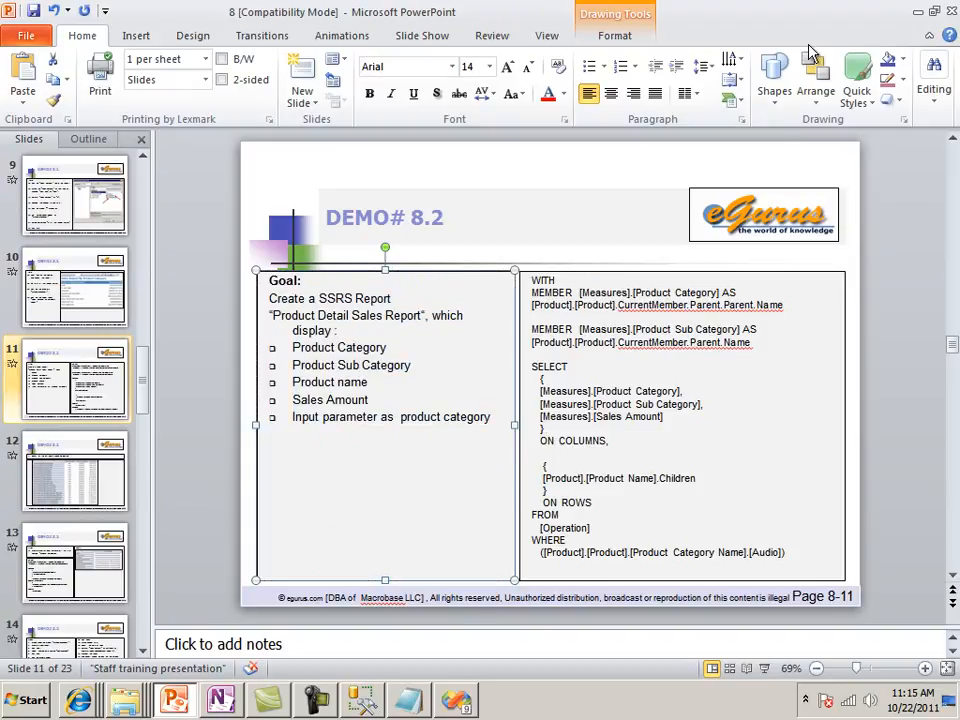
click(917, 12)
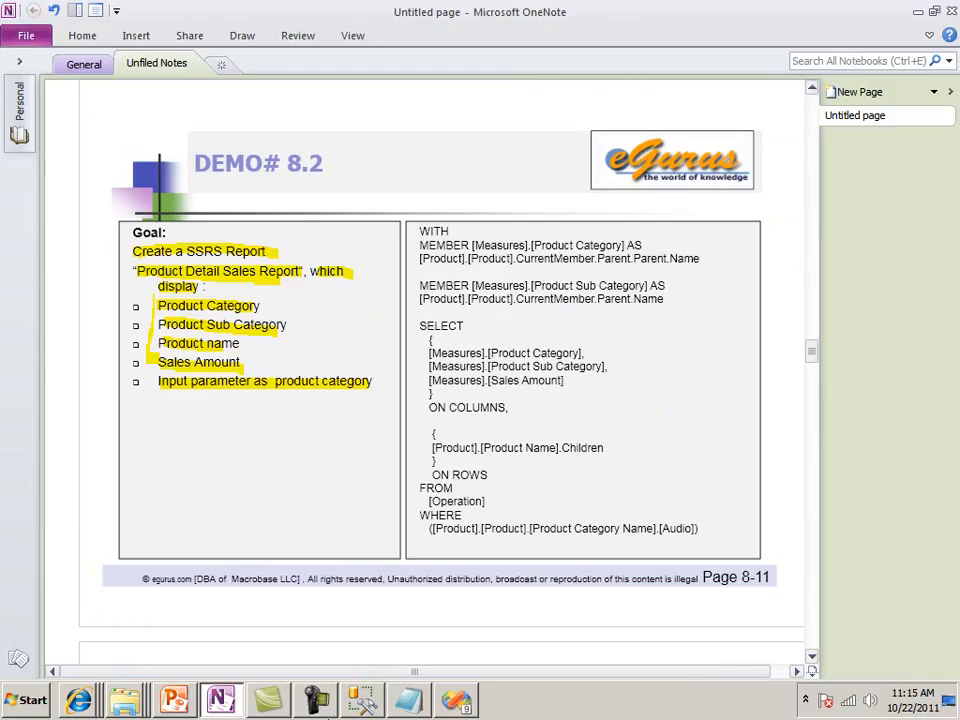
Switch to SQL Server Management Studio and open a new MDX query on the Operation cube
click(362, 699)
click(548, 166)
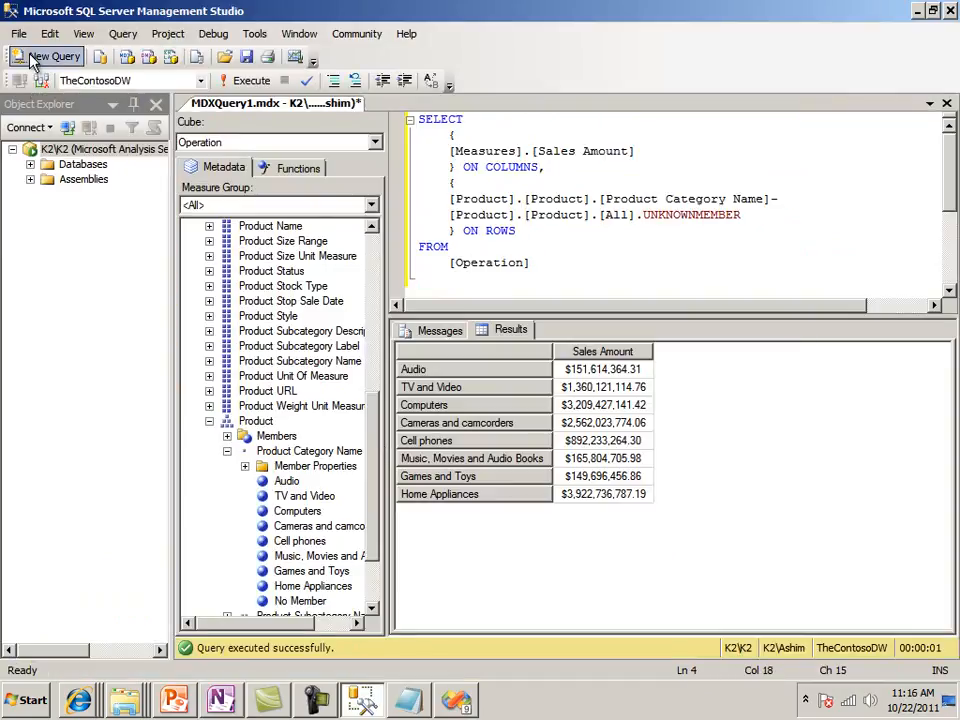
click(47, 56)
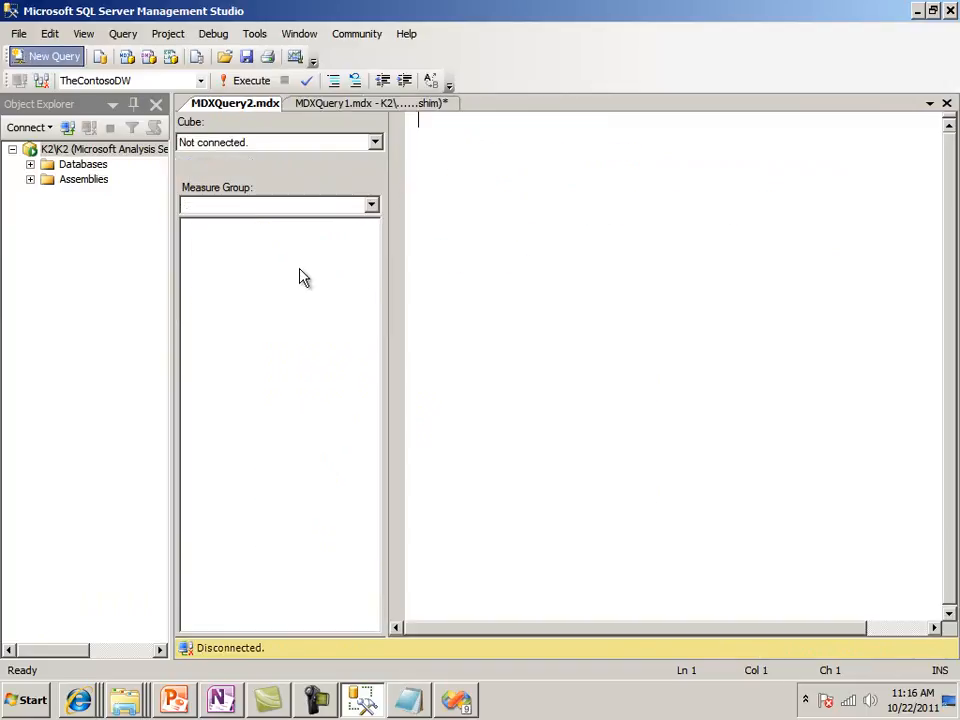
click(376, 147)
click(319, 184)
click(482, 201)
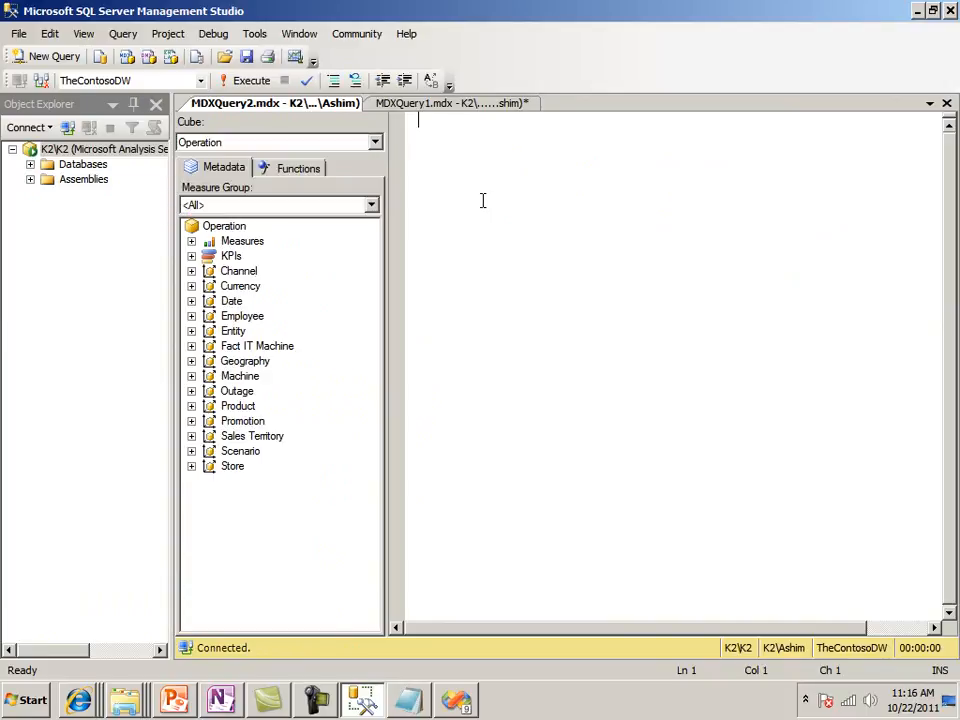
Paste the copied goal text into the new query and insert two blank lines above it
key(ctrl+v)
key(Up)
key(Up)
key(Up)
key(Up)
key(Up)
key(Up)
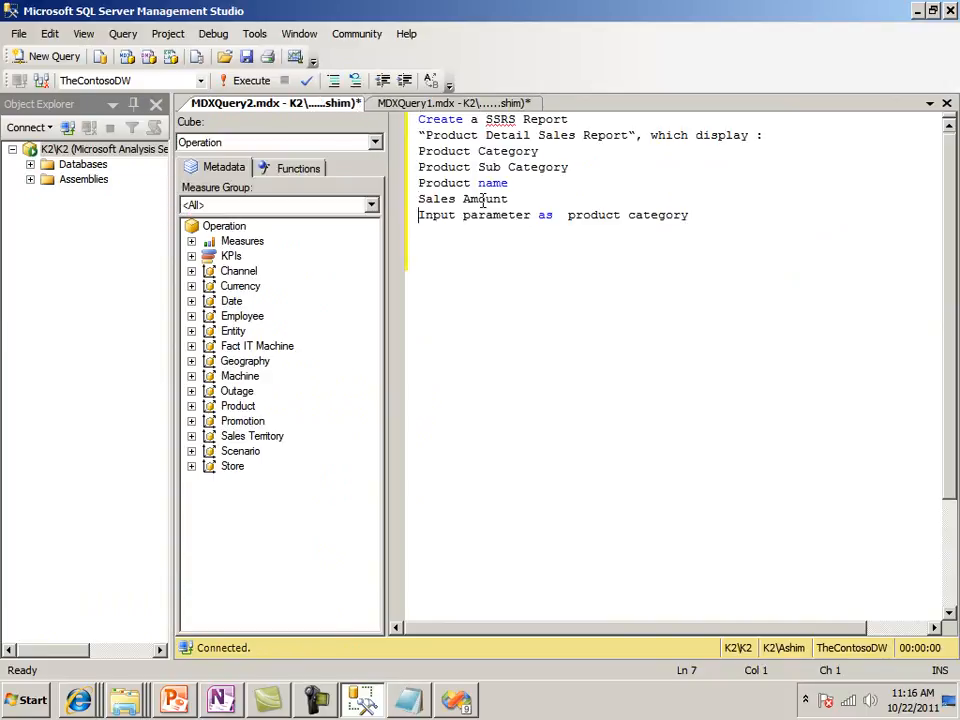
key(Up)
key(Up)
key(Up)
key(Return)
key(Return)
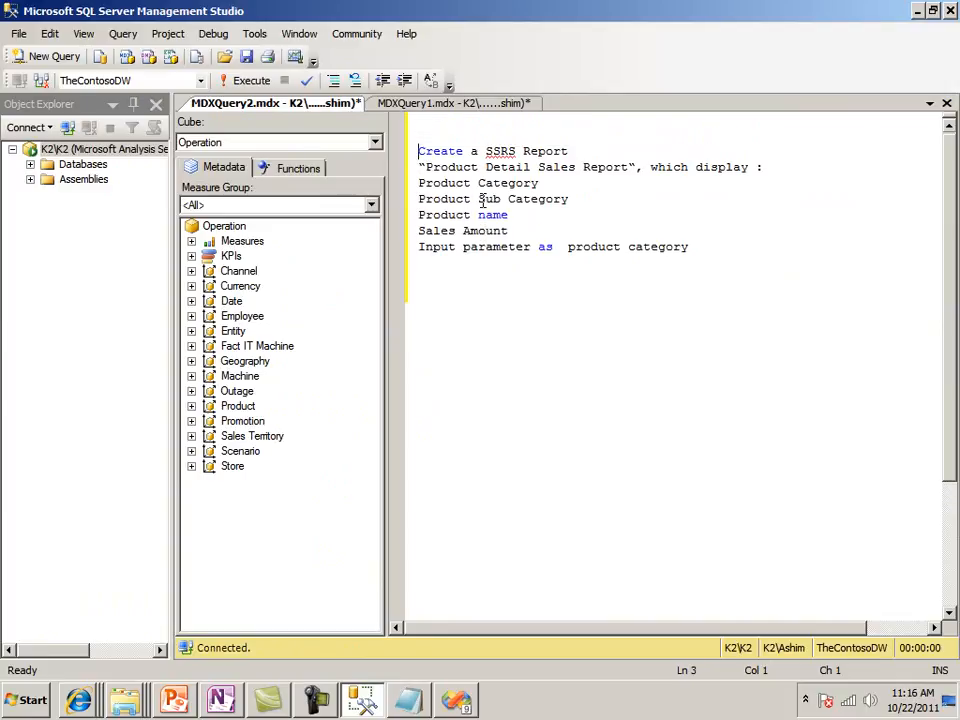
Set off the four report fields with a blank line before Product Category and another before the input parameter line
key(Down)
key(Down)
key(Down)
key(Down)
key(Up)
key(Return)
key(Down)
key(Down)
key(Down)
key(Down)
key(Return)
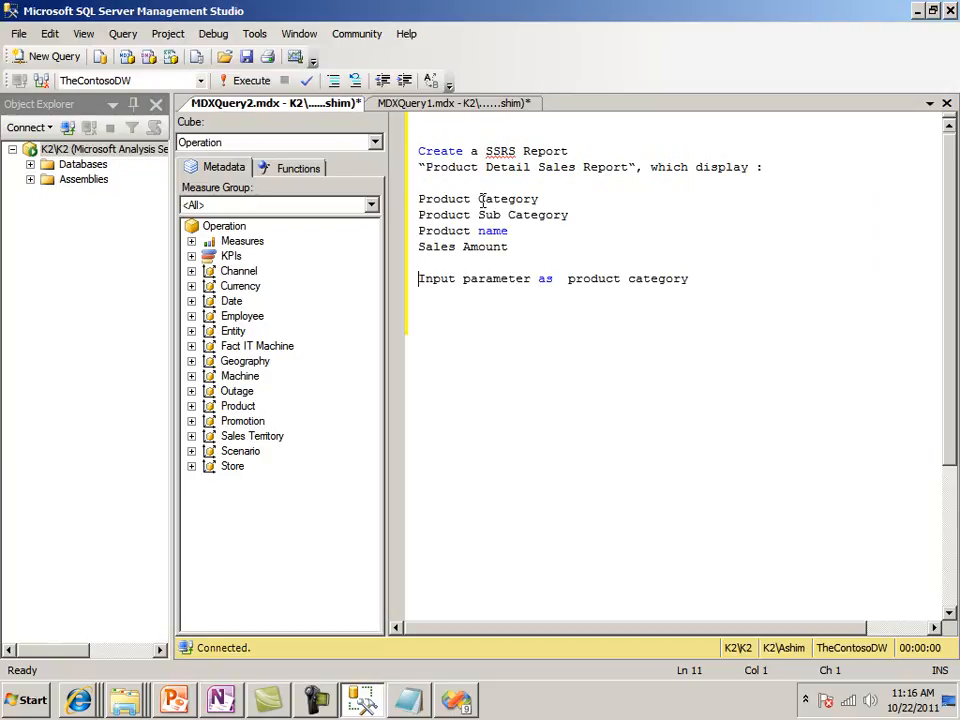
Label the pasted report requirement "Q1:" on the line above "Create a SSRS Report"
key(ctrl+Right)
key(ctrl+Right)
key(ctrl+Right)
key(Right)
key(Right)
key(Down)
key(Up)
key(Up)
key(Up)
key(Up)
key(Up)
key(Up)
key(Up)
key(Up)
key(Up)
key(Up)
text(Q1:)
key(Down)
key(Down)
key(Down)
key(Down)
key(Down)
key(Down)
key(Down)
key(Down)
key(Down)
key(Down)
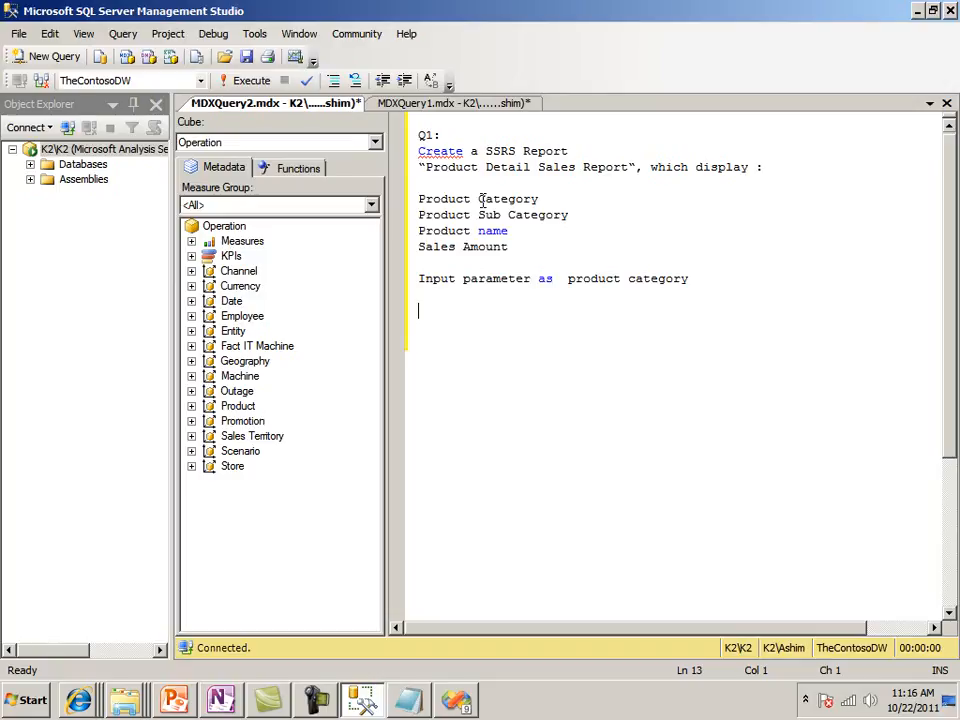
Add the line "Q2 : All product categories" below the input parameter line
text(Q2 : All product)
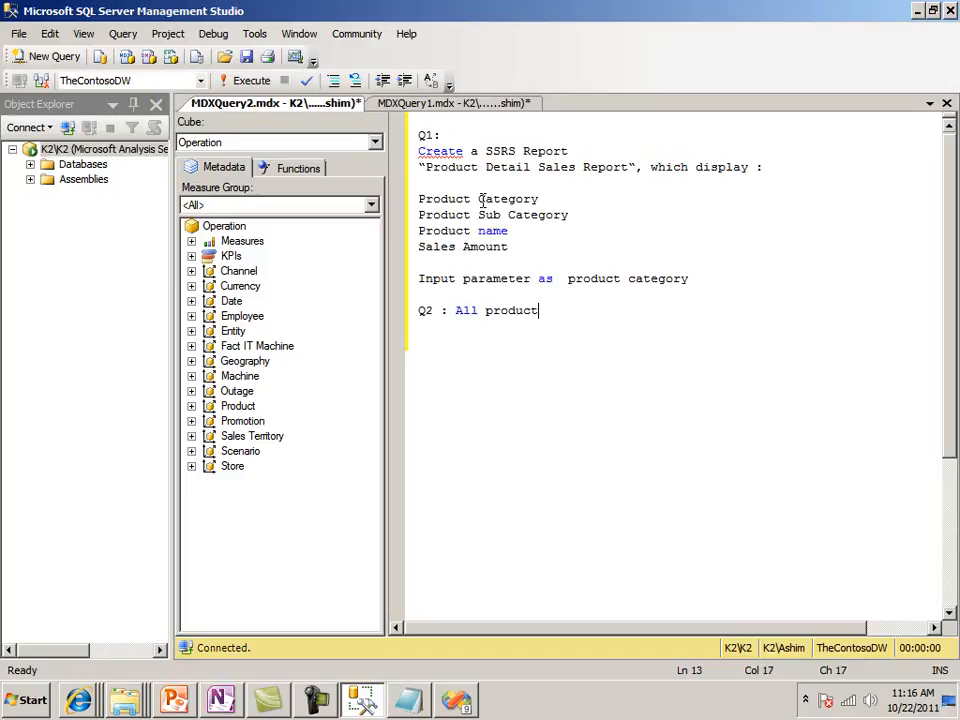
text( categories)
key(Return)
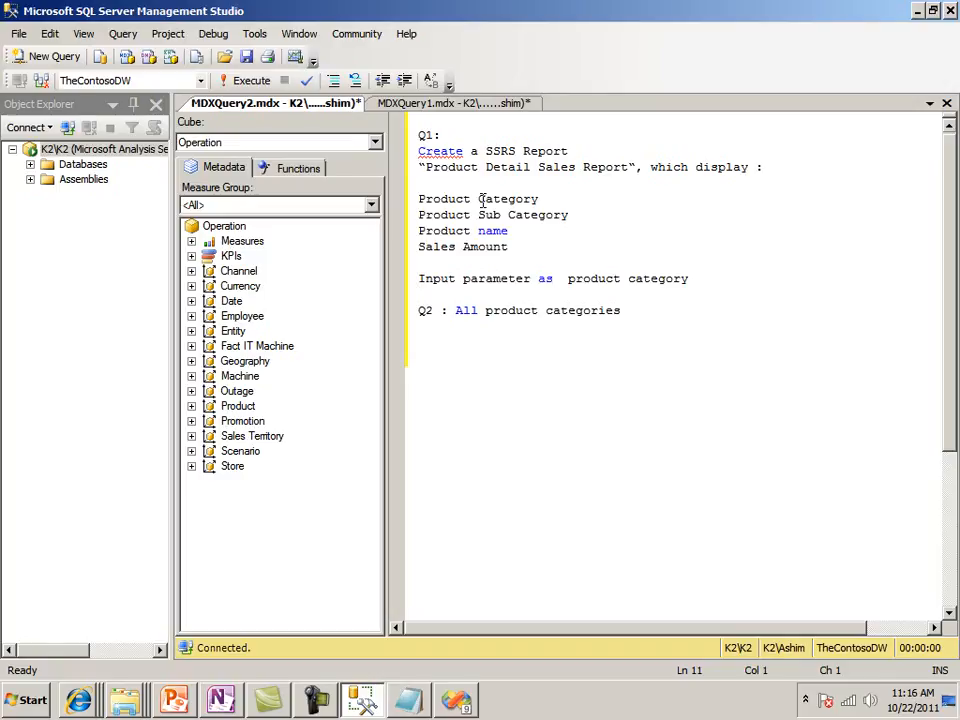
Highlight the input parameter and Q2 lines, and the report title lines of Q1, to review both required queries
key(shift+Down)
key(shift+Down)
key(shift+Down)
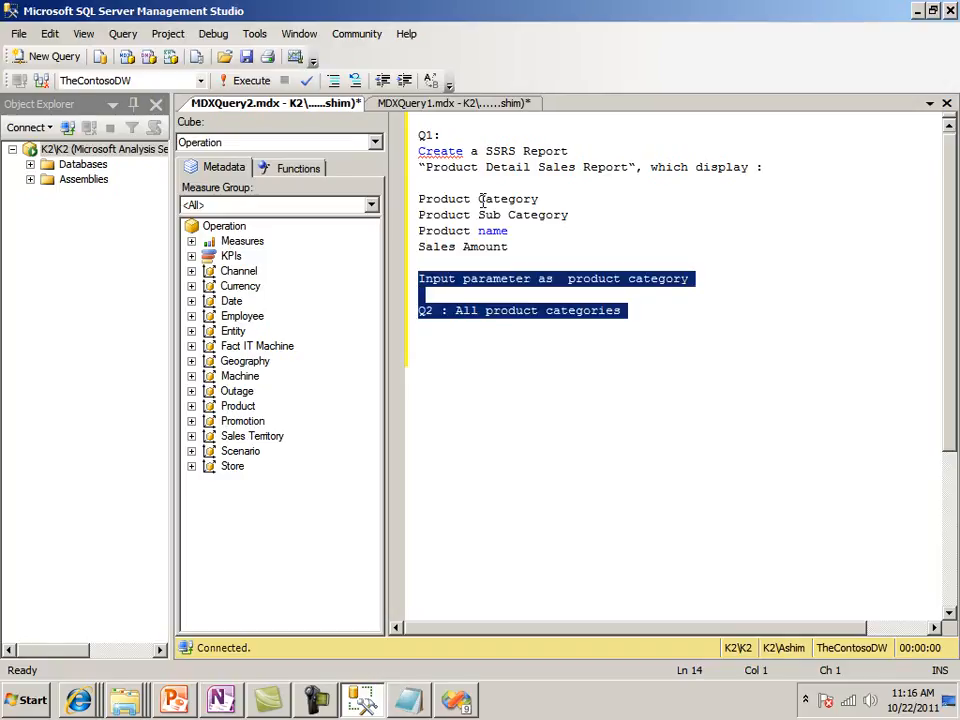
key(Up)
key(Up)
key(Up)
key(Up)
key(Up)
key(Up)
key(Up)
key(Up)
key(Up)
key(Up)
key(Up)
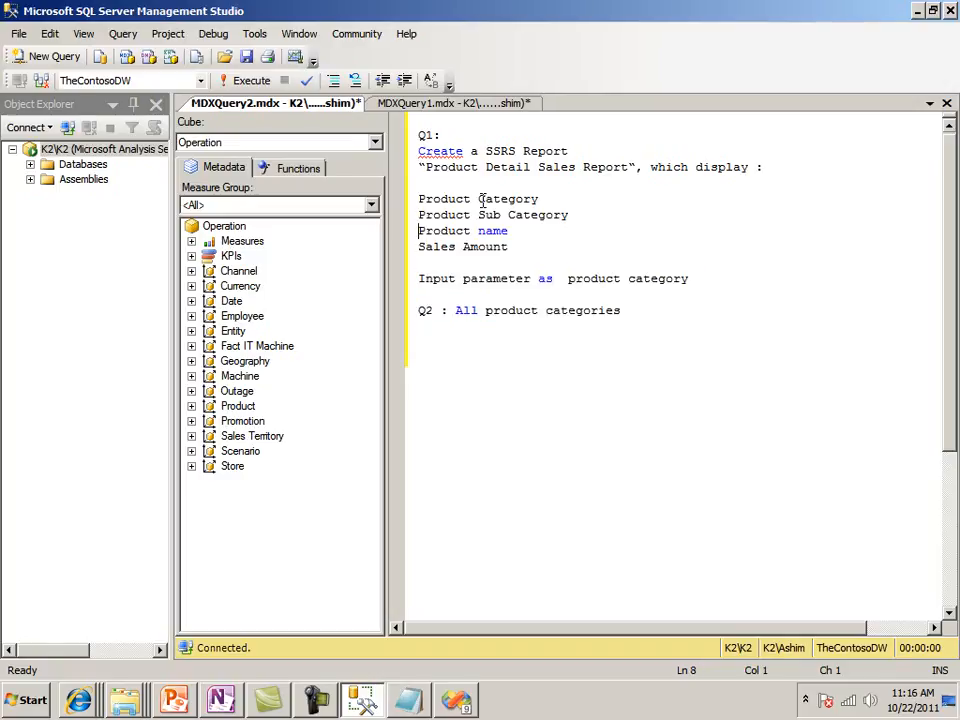
key(shift+Down)
key(shift+Down)
key(shift+Down)
key(shift+Down)
key(shift+Down)
key(shift+Down)
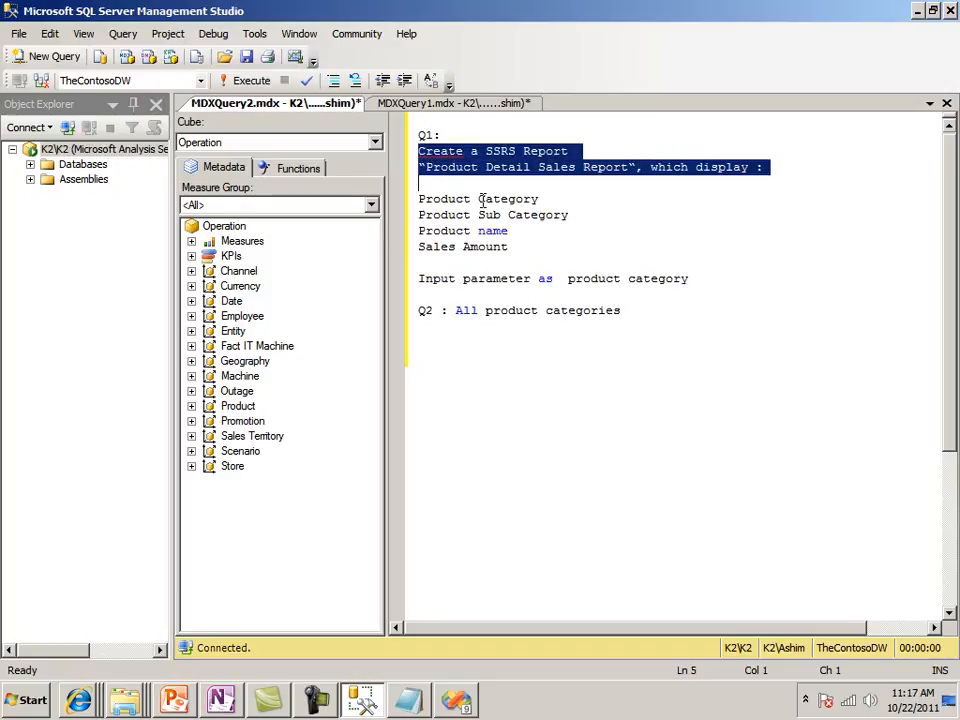
Insert another blank line between Sales Amount and the input parameter line
key(Down)
key(Down)
key(Down)
key(Up)
key(Up)
key(Return)
Highlight the Q1 fields from Product Category to Sales Amount for review
key(Up)
key(Up)
key(Up)
key(Up)
key(Up)
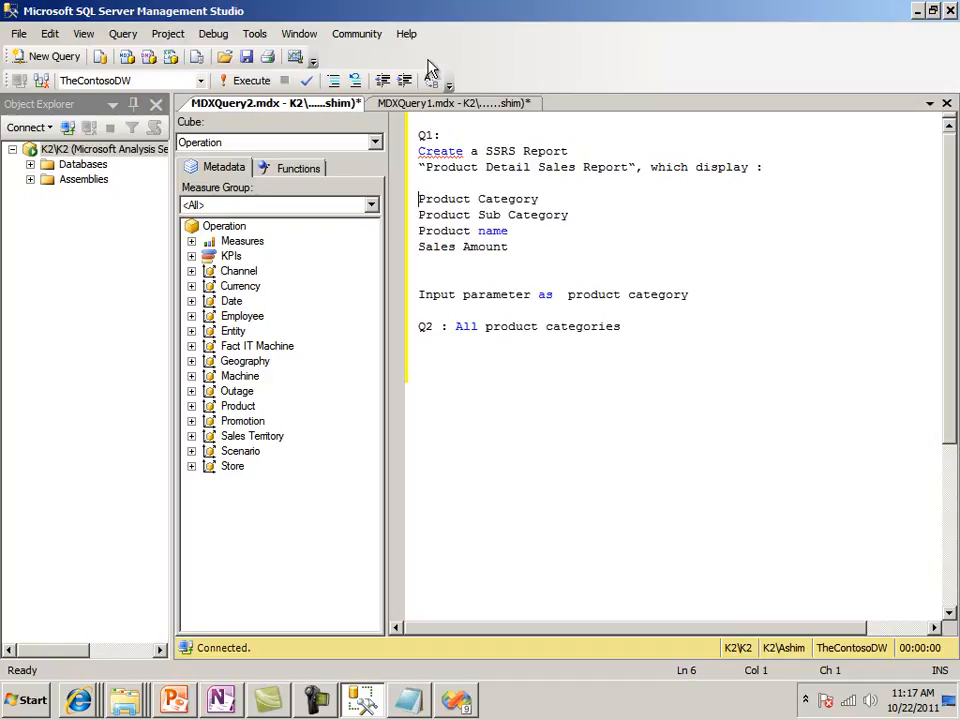
click(477, 215)
drag(420, 198, 557, 242)
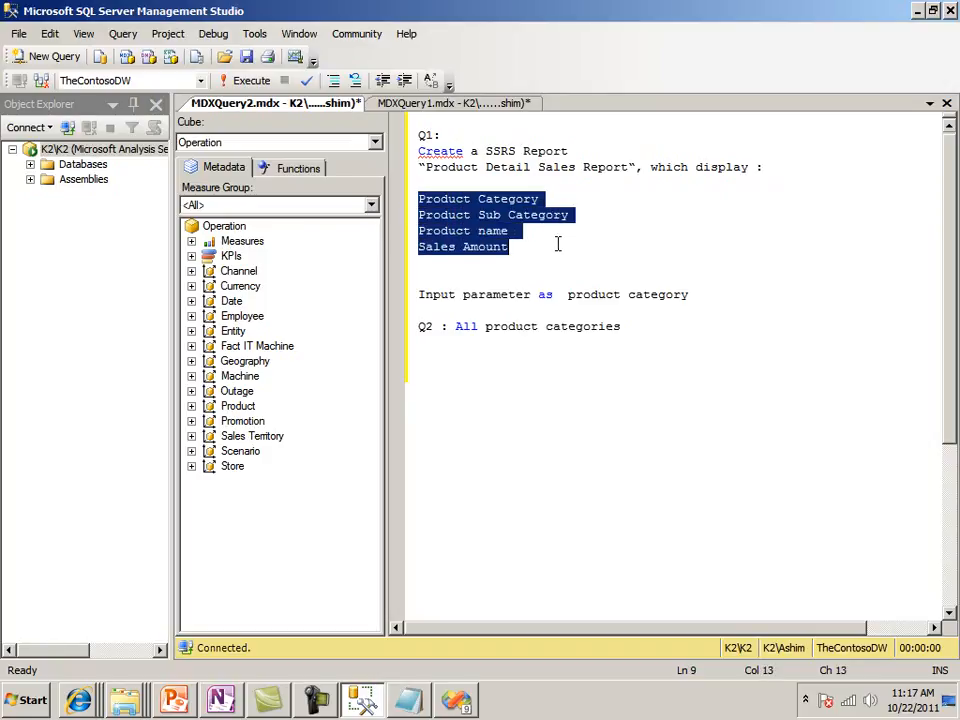
click(441, 151)
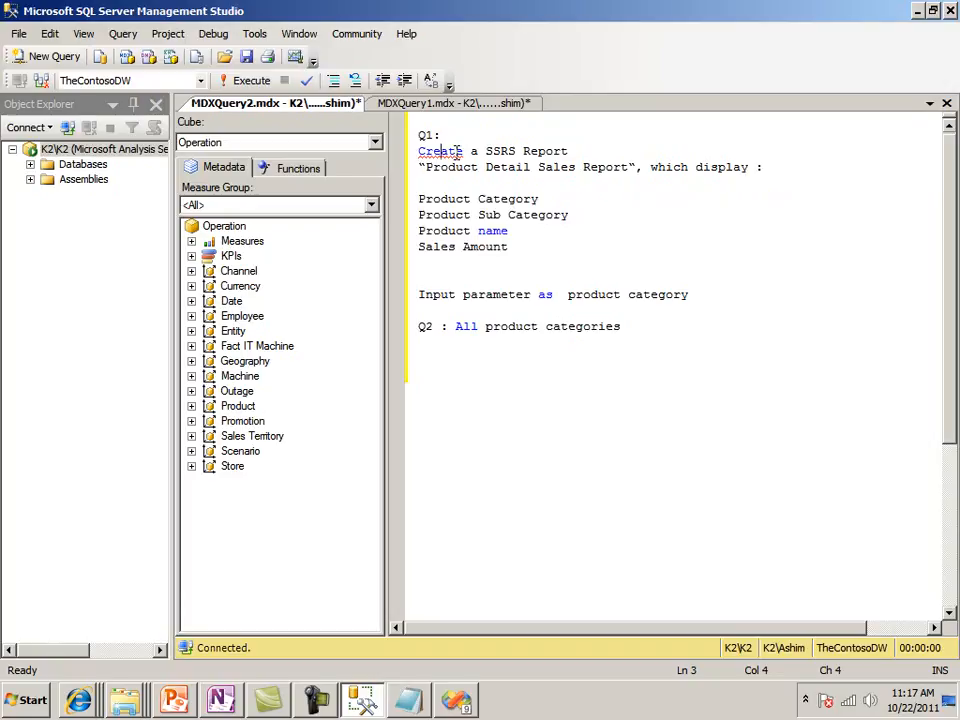
Open another new MDX query and enter the comment "--Step 1:" on its first line
click(25, 58)
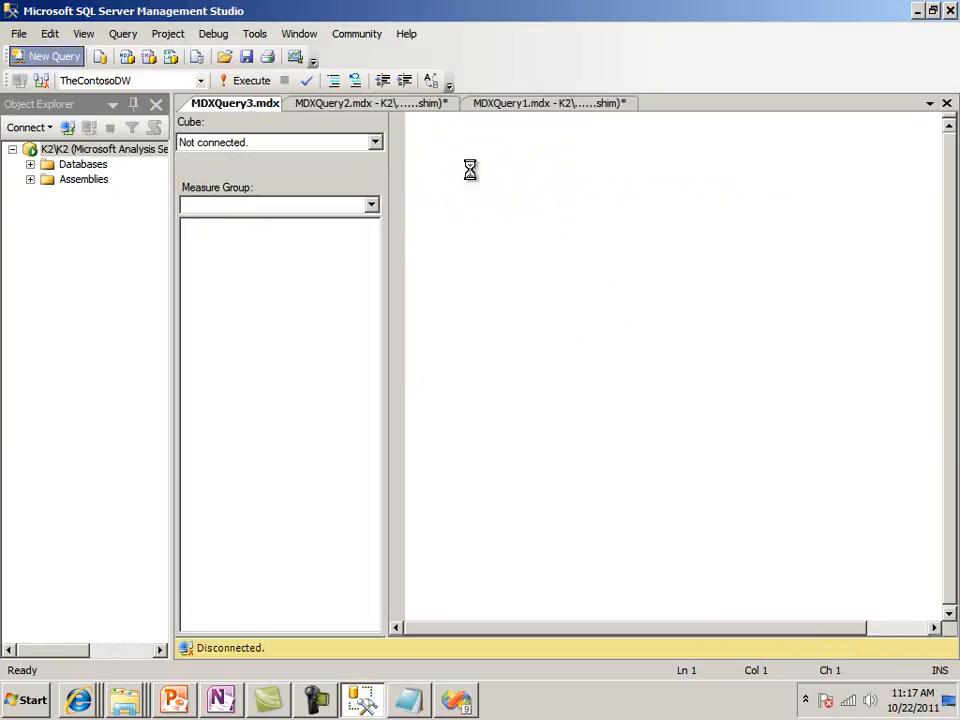
text(Step 1:)
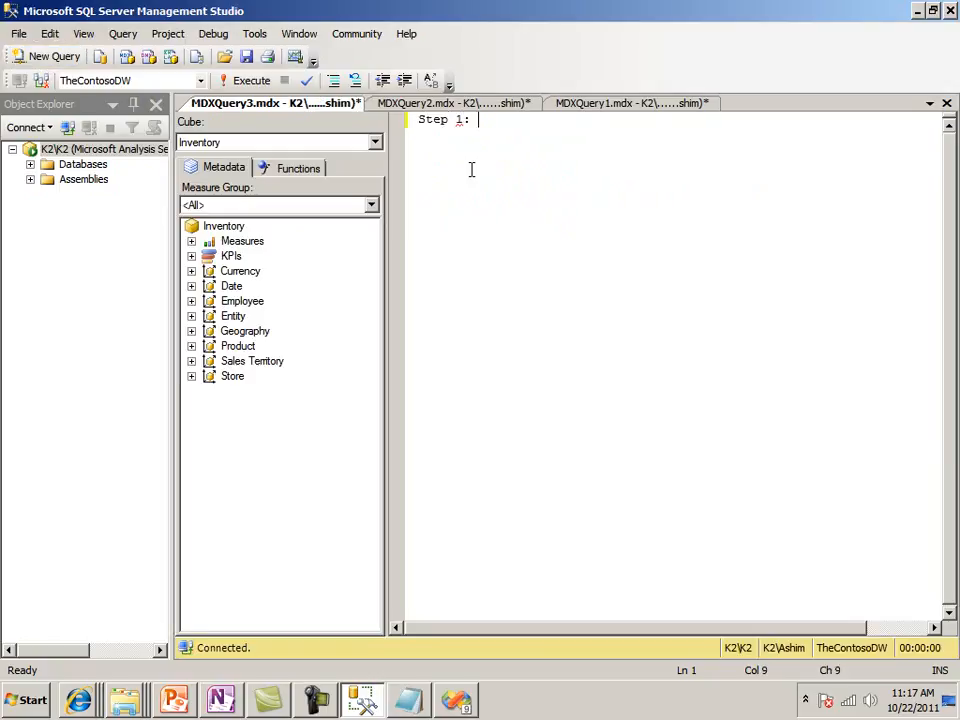
key(Left)
key(Left)
key(Left)
key(Left)
key(Left)
key(Left)
key(Left)
text(--)
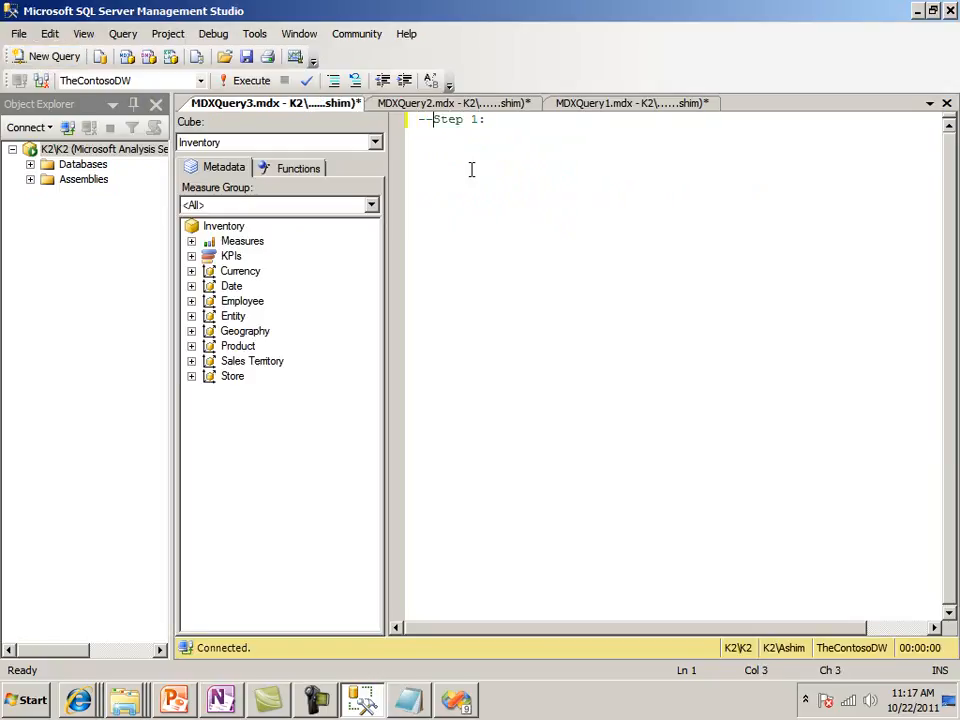
Return to MDXQuery2 and copy the four field lines from Product Category to Sales Amount
click(470, 104)
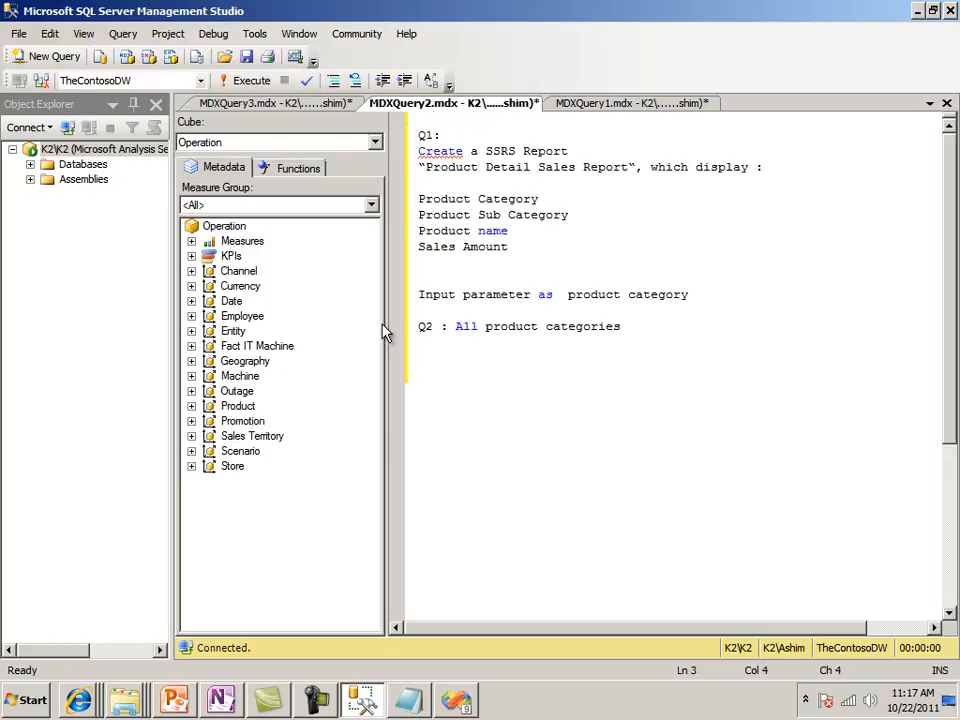
click(317, 700)
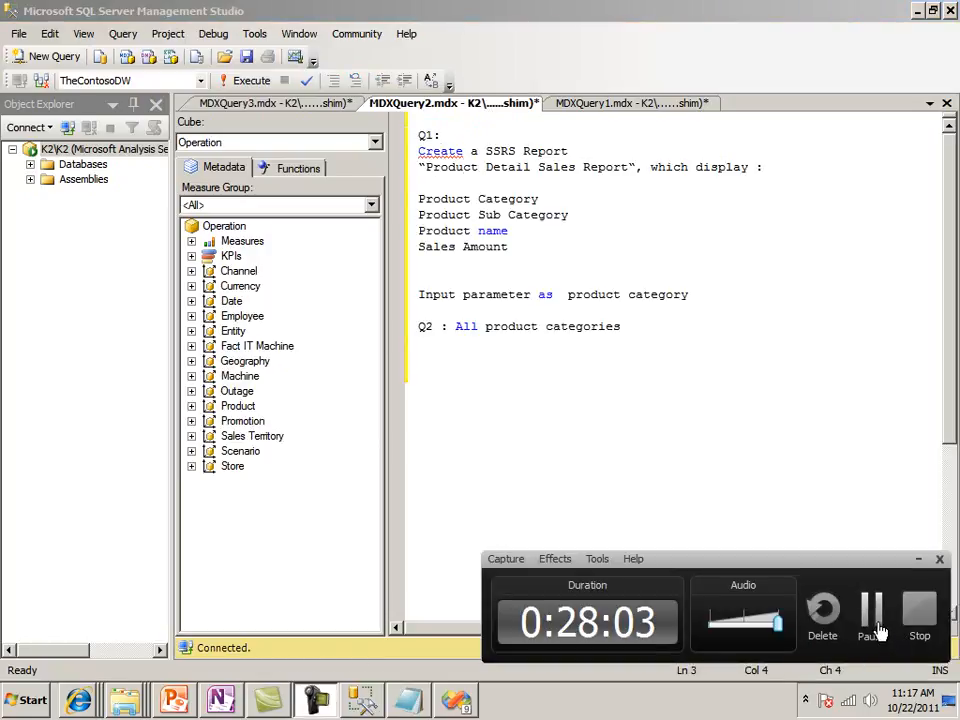
click(868, 612)
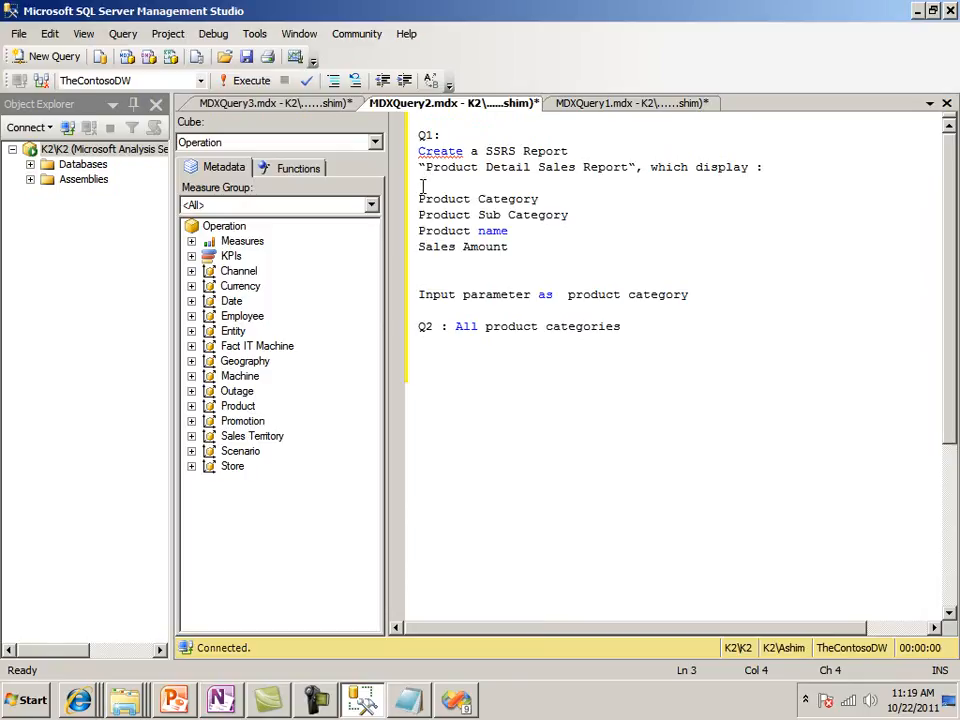
drag(420, 198, 512, 248)
key(ctrl+c)
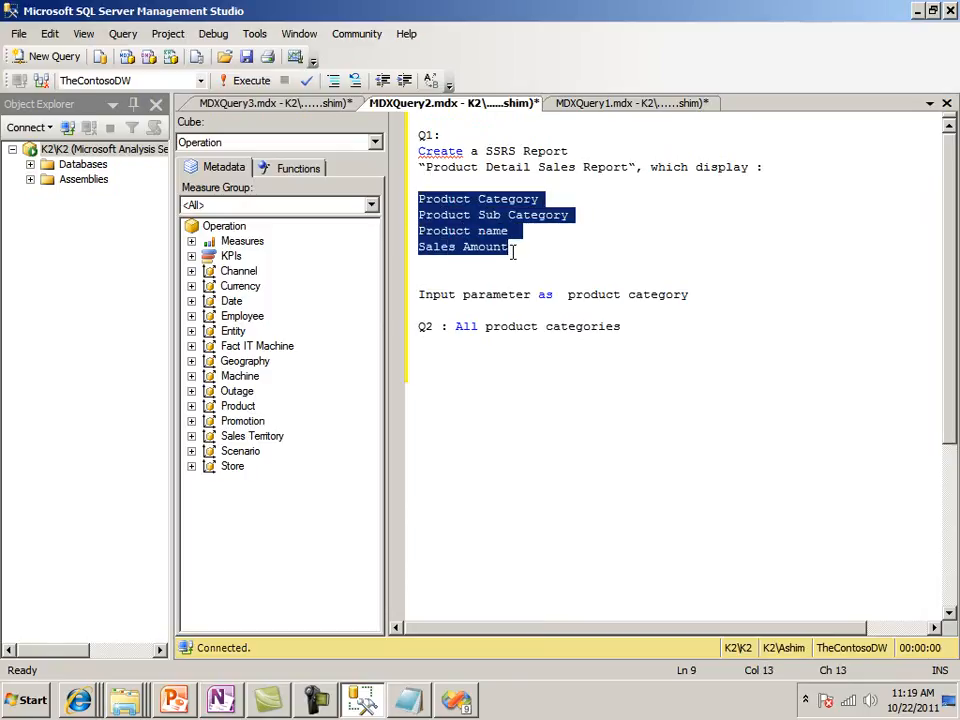
In MDXQuery3, add the comment "-- Show" under "--Step 1:" and paste the four field lines below it
click(315, 104)
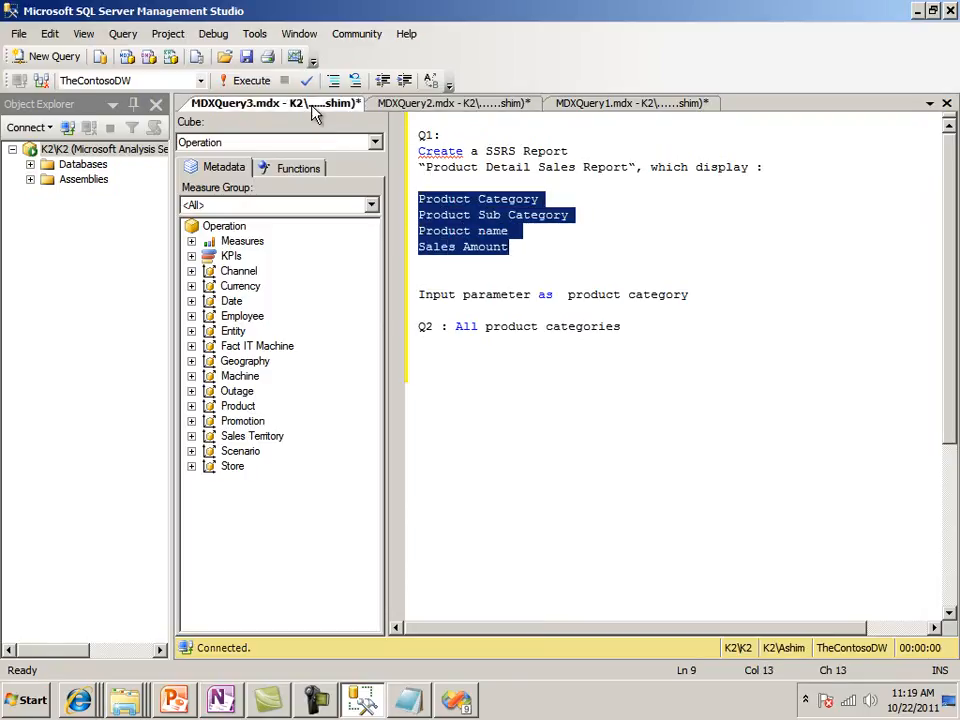
click(562, 124)
key(Return)
text(-- Show)
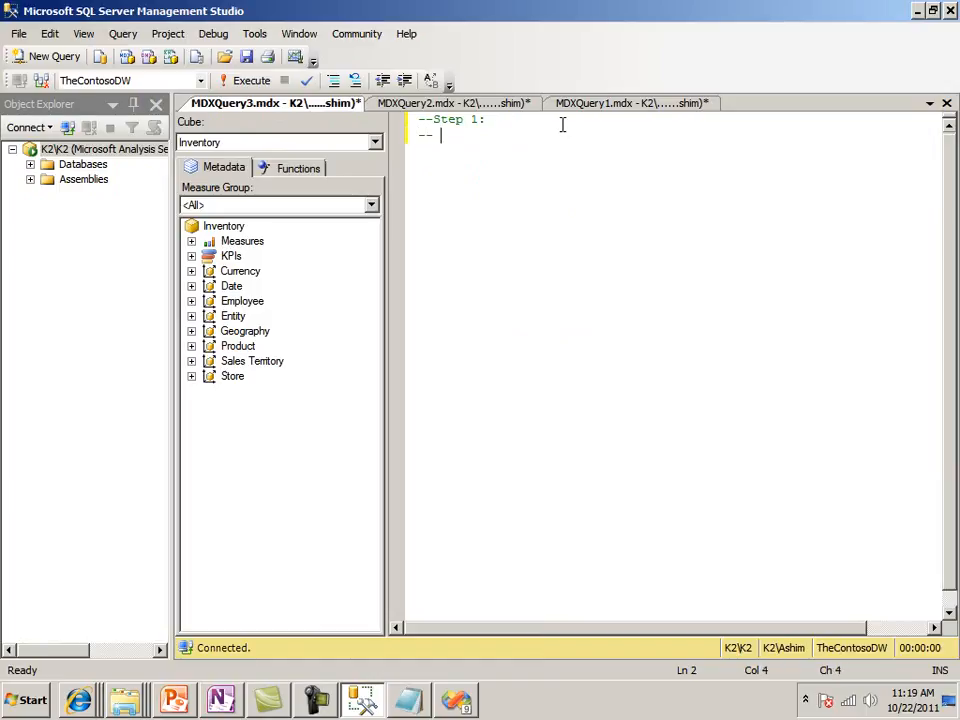
key(Return)
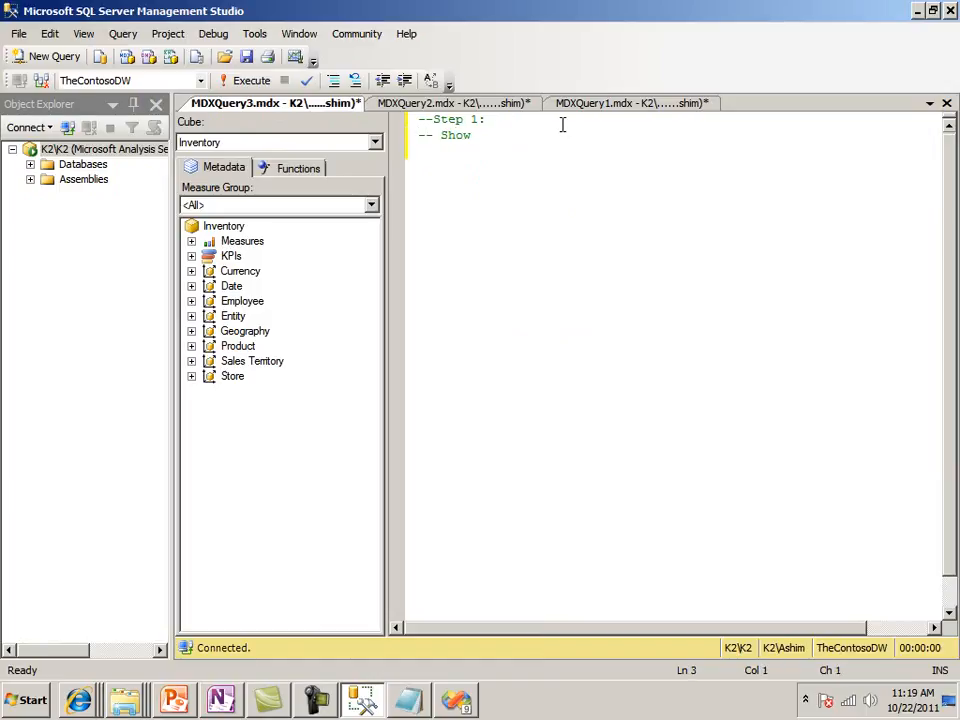
key(ctrl+v)
Below the four field lines, leave a blank line and add the filter note for product category "Audio"
key(Return)
key(Return)
text(for pro)
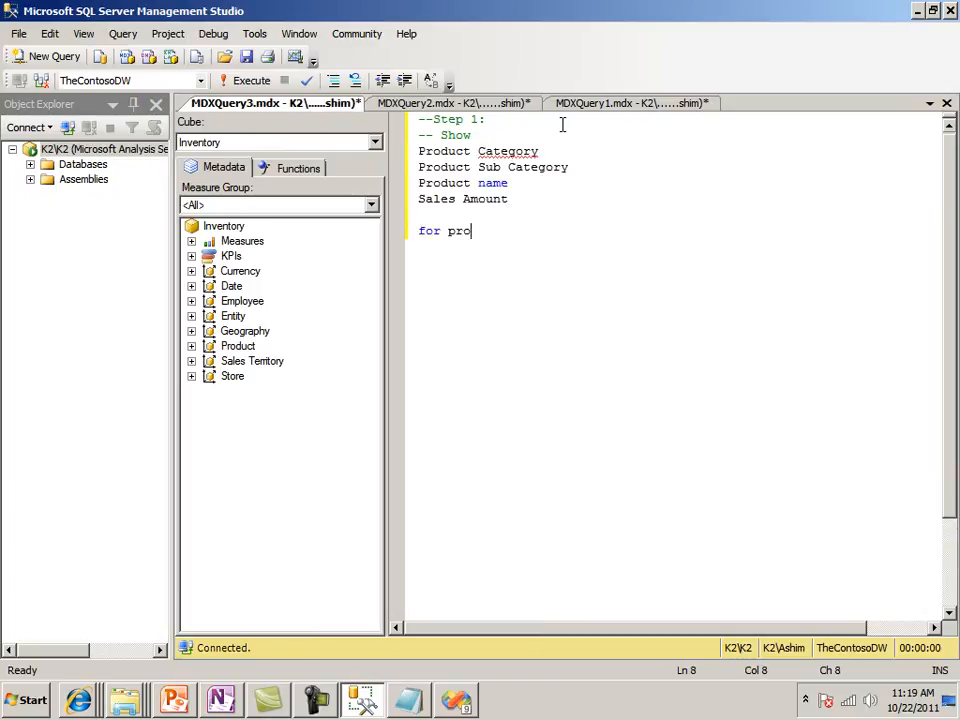
text(duct categ)
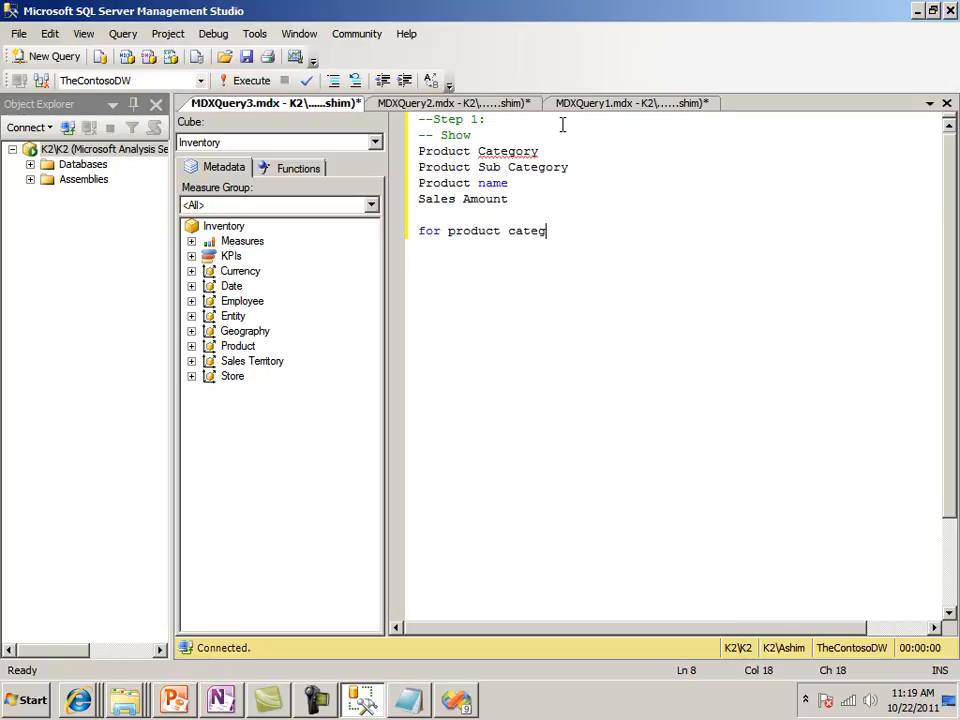
text(ory "Audio")
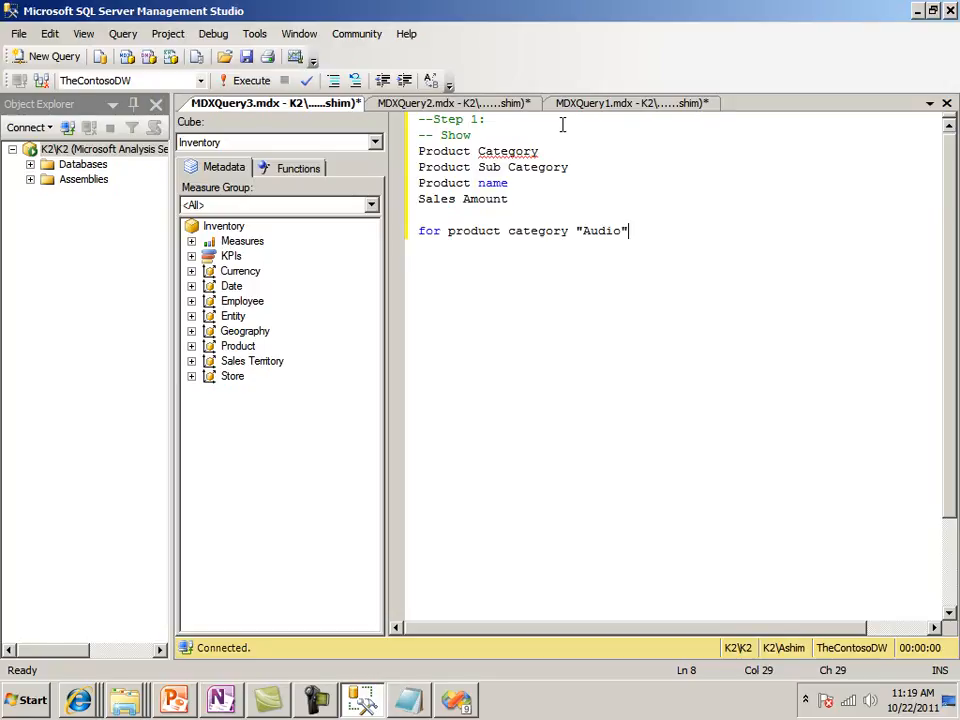
Enclose the field list and the Audio note in a block comment, with /* and */ on their own lines
key(Return)
key(Up)
key(Up)
key(Up)
key(Up)
key(Up)
key(Up)
key(Up)
key(Down)
text(/*)
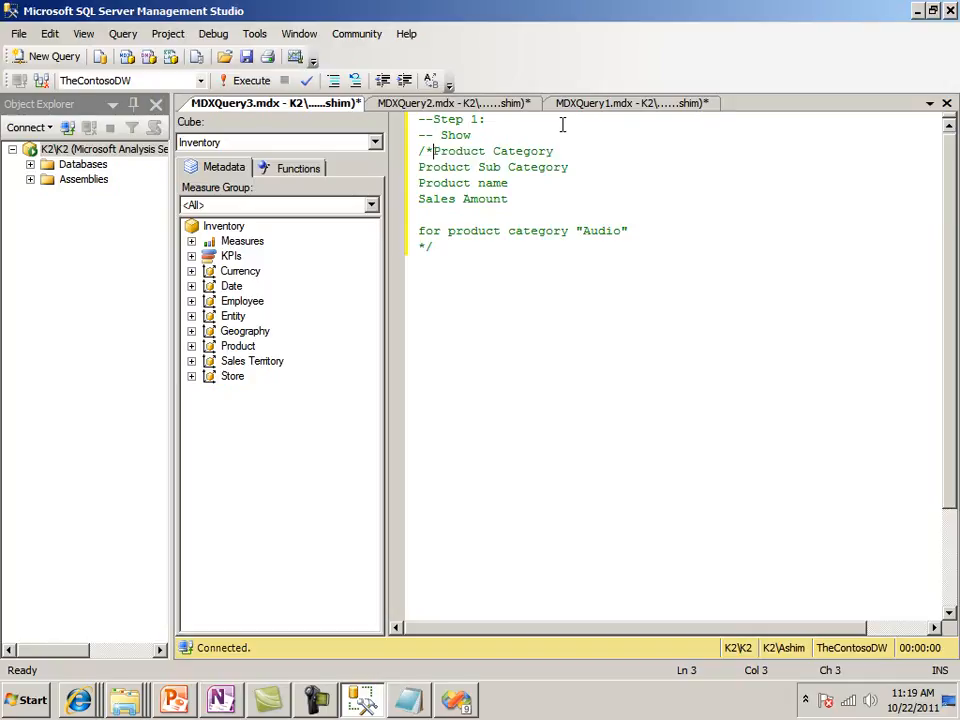
key(Return)
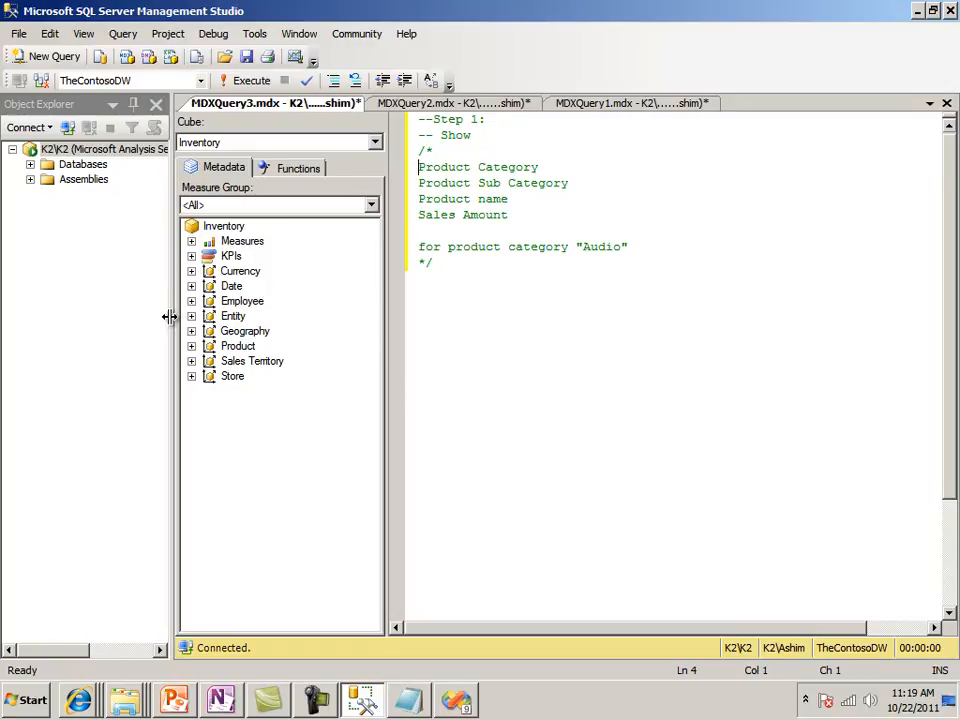
Narrow the Object Explorer pane and set the query's cube to Operation
drag(170, 317, 113, 323)
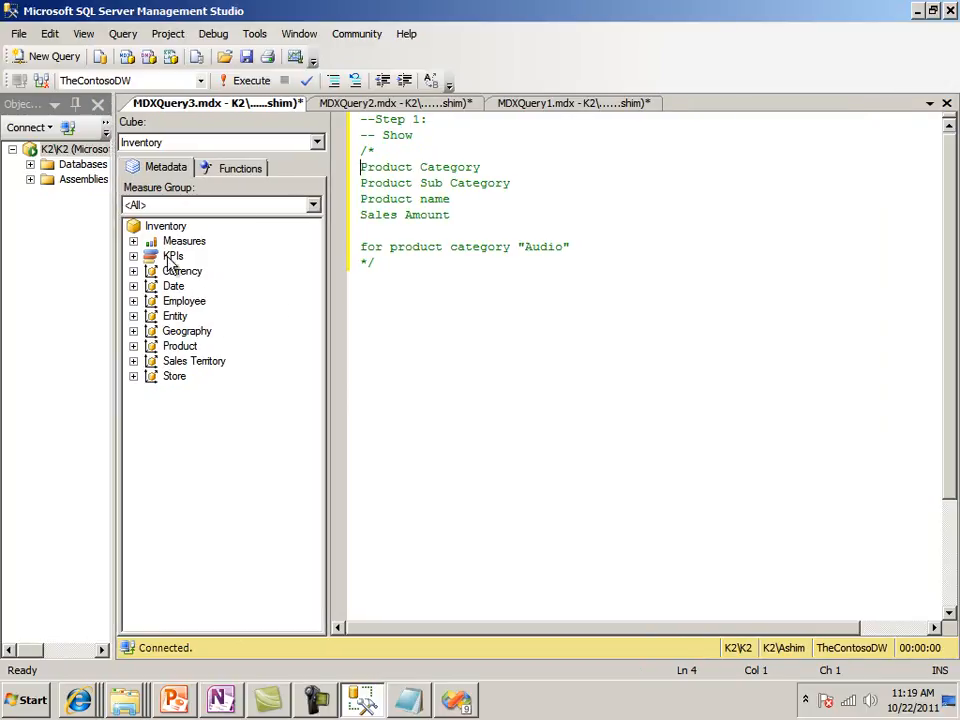
click(318, 143)
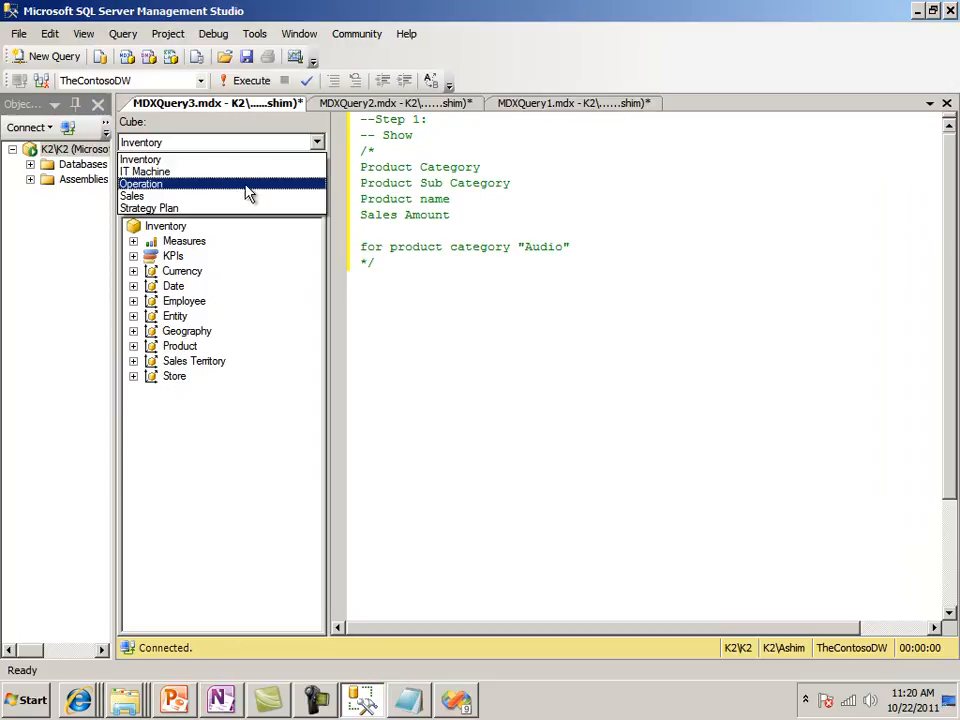
click(249, 188)
Start a new line below the block comment, copy the whole SELECT skeleton for [Operation] from Notepad, and return to the query in Management Studio
click(381, 326)
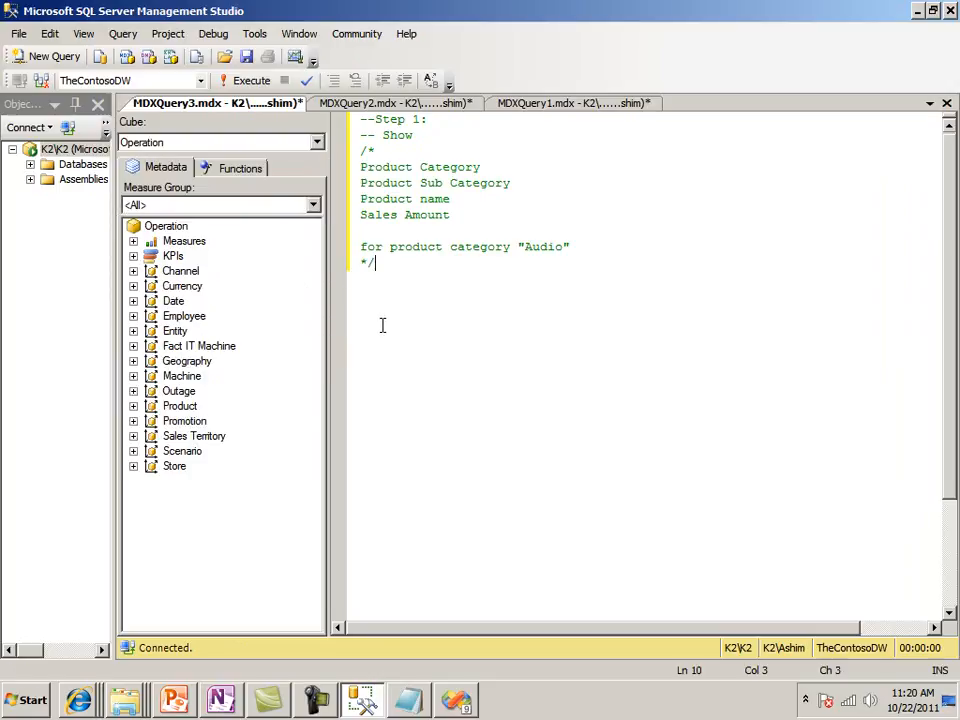
key(Return)
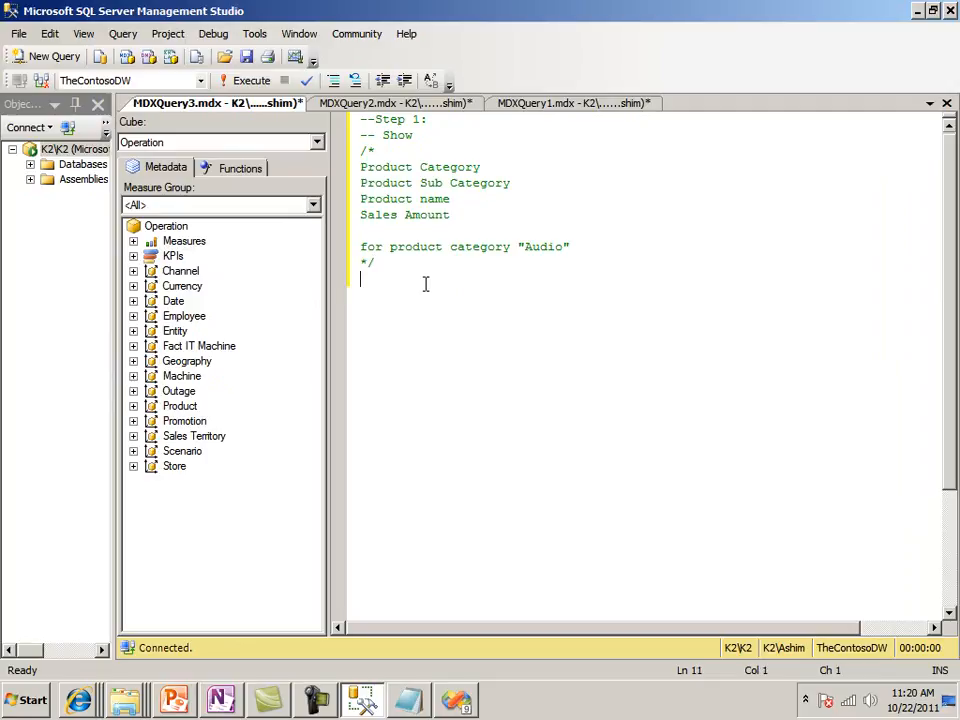
click(418, 704)
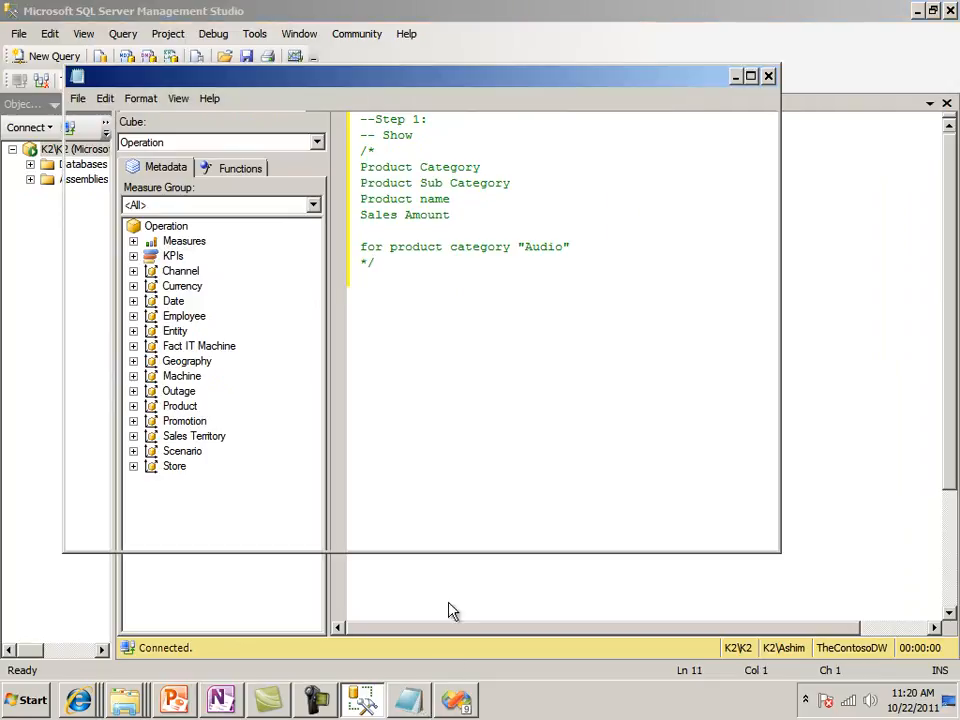
drag(255, 225, 30, 122)
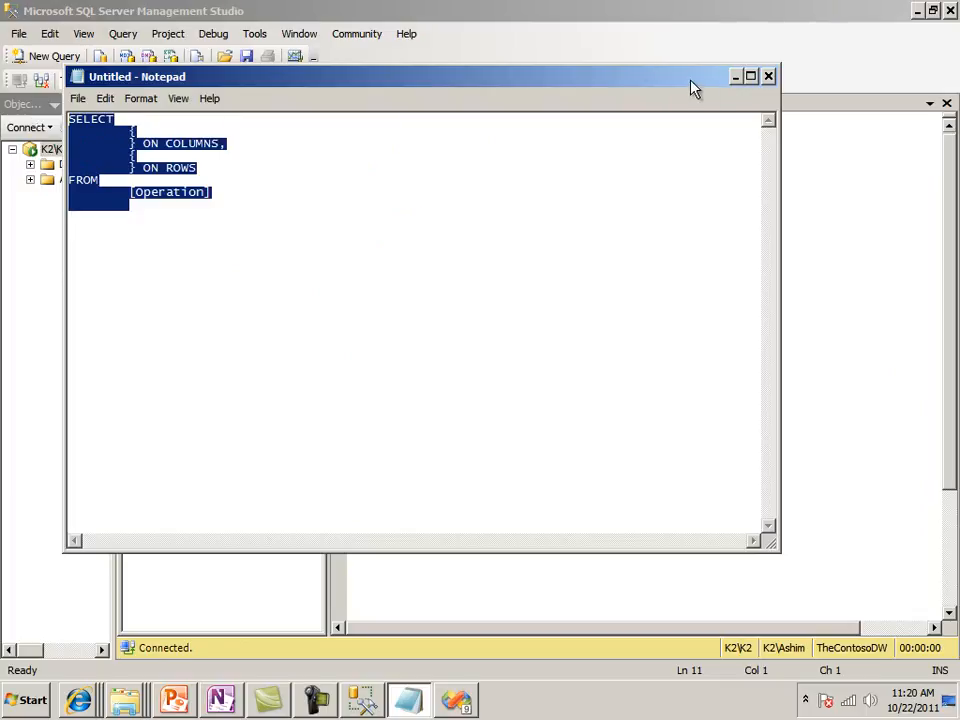
click(736, 77)
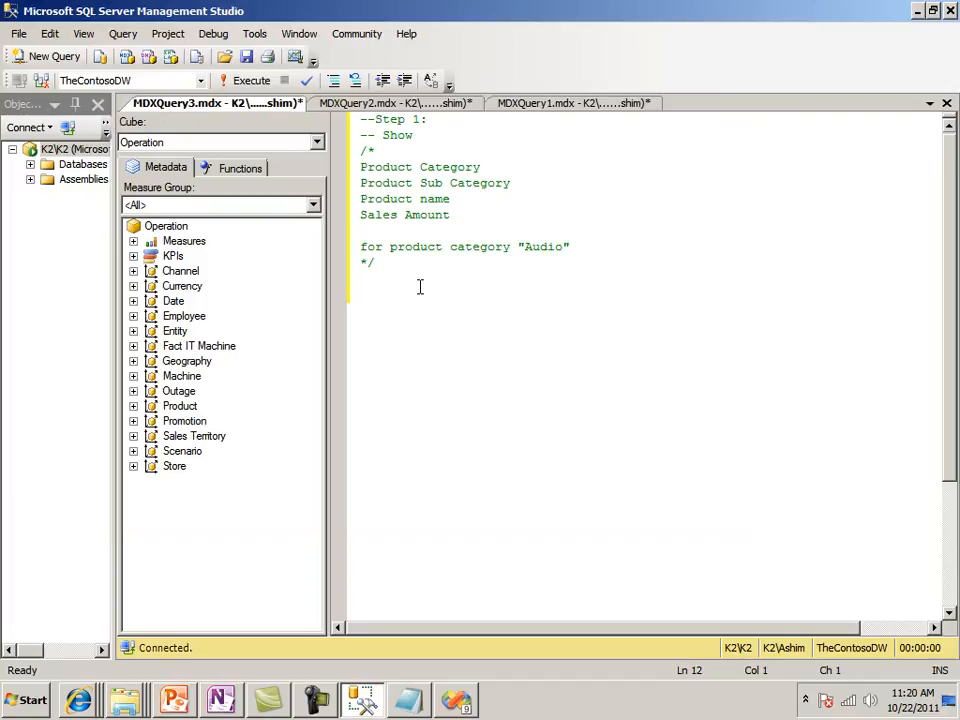
Paste the SELECT skeleton below the comment block and put [Measures].[Sales Amount] inside the COLUMNS set
text(SELECT 	{ 	} ON COLUMNS, 	{ 	} ON ROWS FROM 	[Operation])
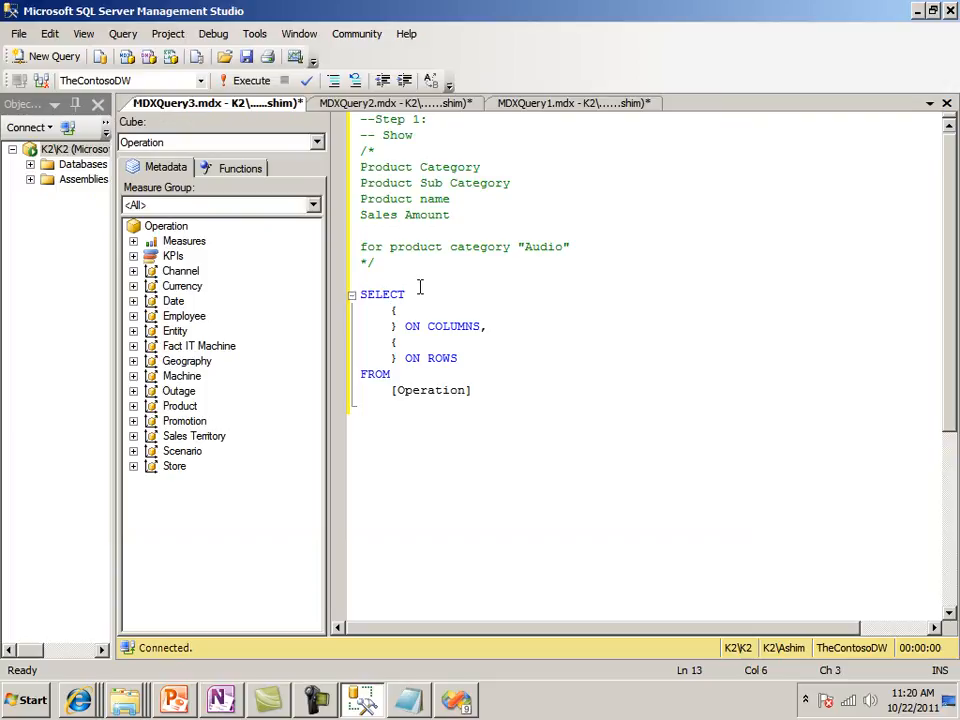
key(Return)
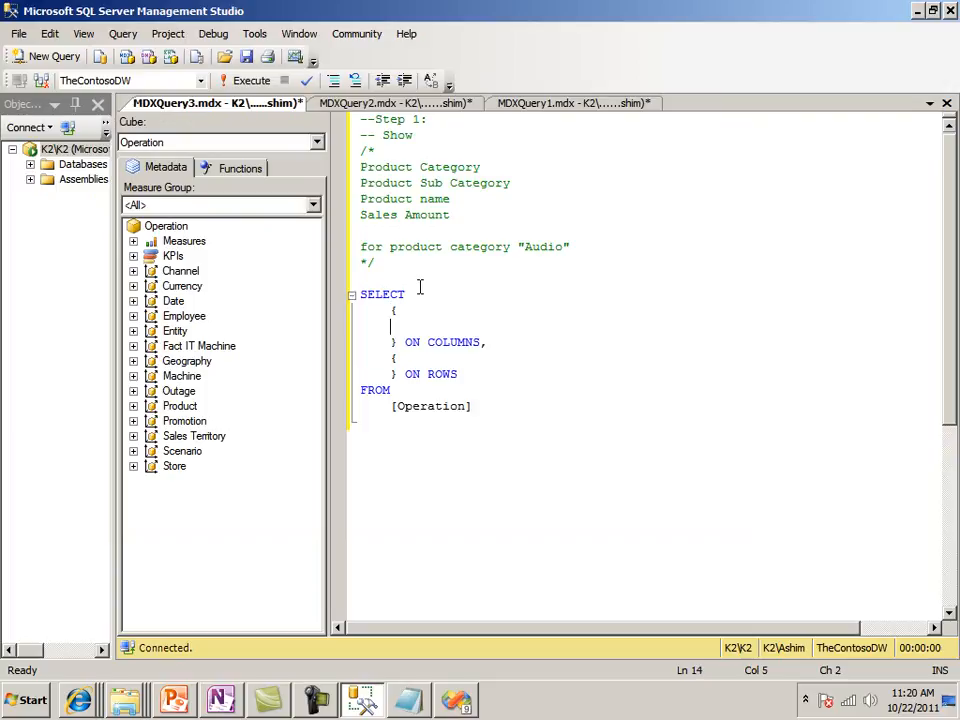
click(133, 241)
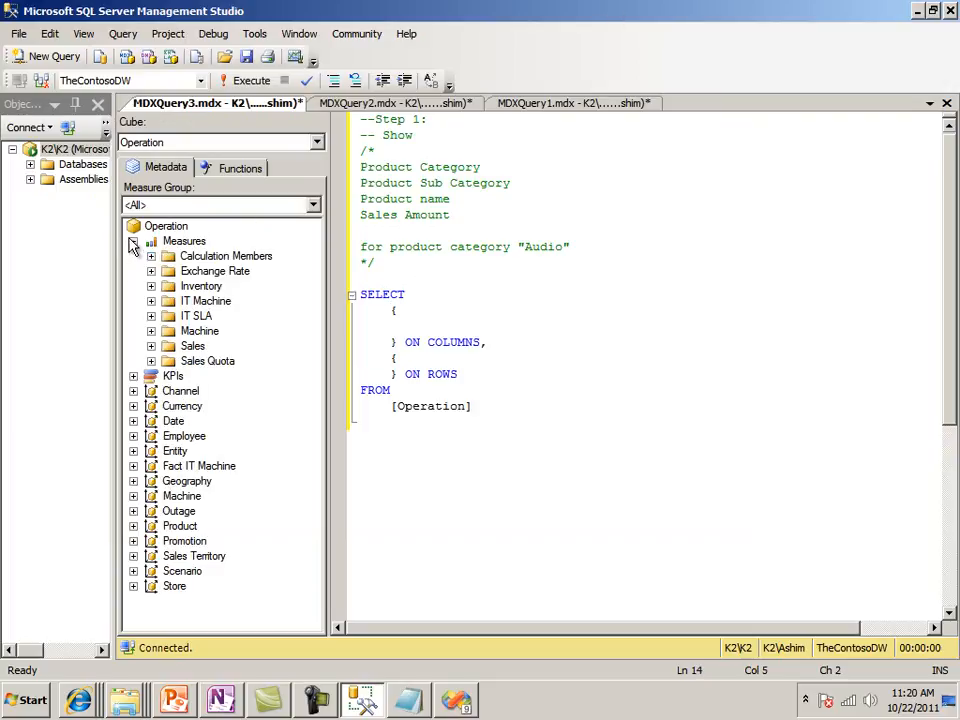
click(151, 346)
drag(210, 363, 441, 330)
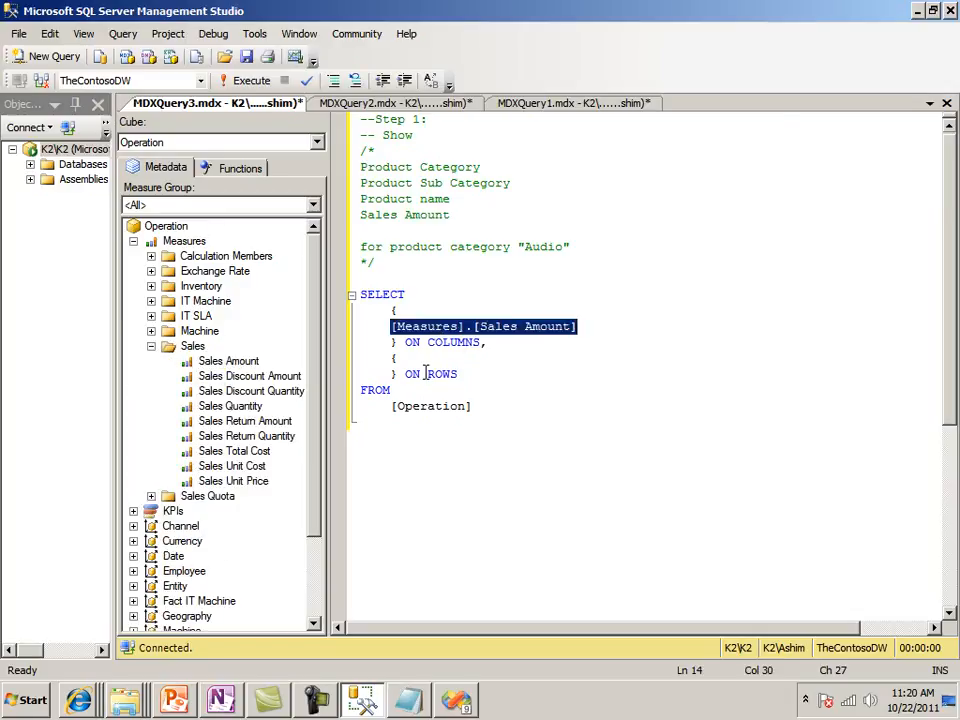
Open an empty line in the ROWS set, collapse Measures, and expand the Product dimension's Product hierarchy in the metadata
click(420, 362)
key(Return)
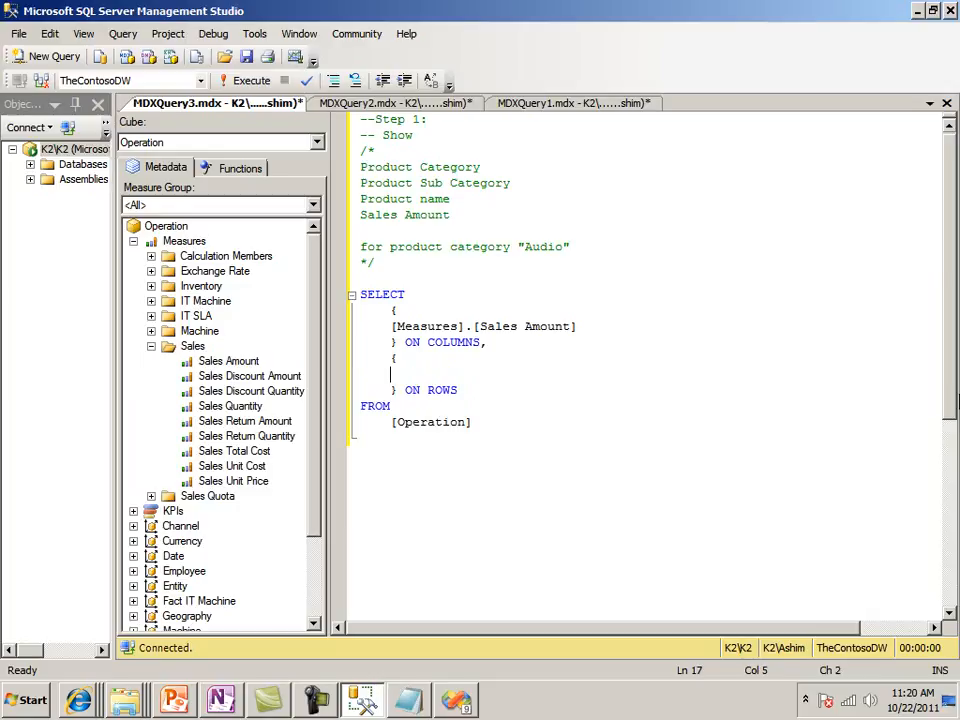
click(151, 347)
click(133, 241)
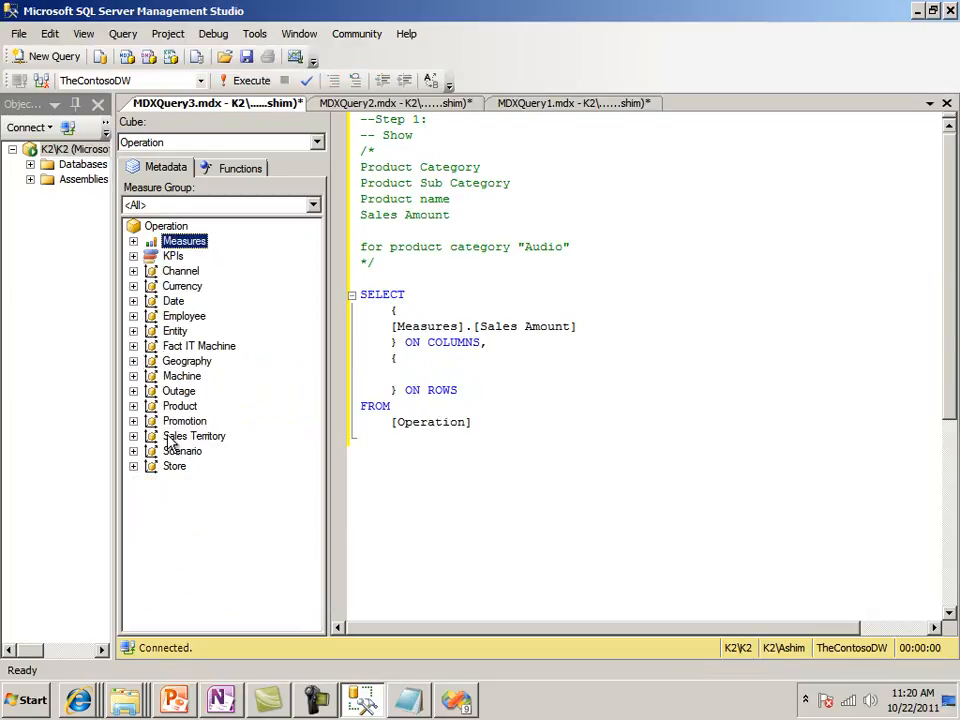
click(133, 406)
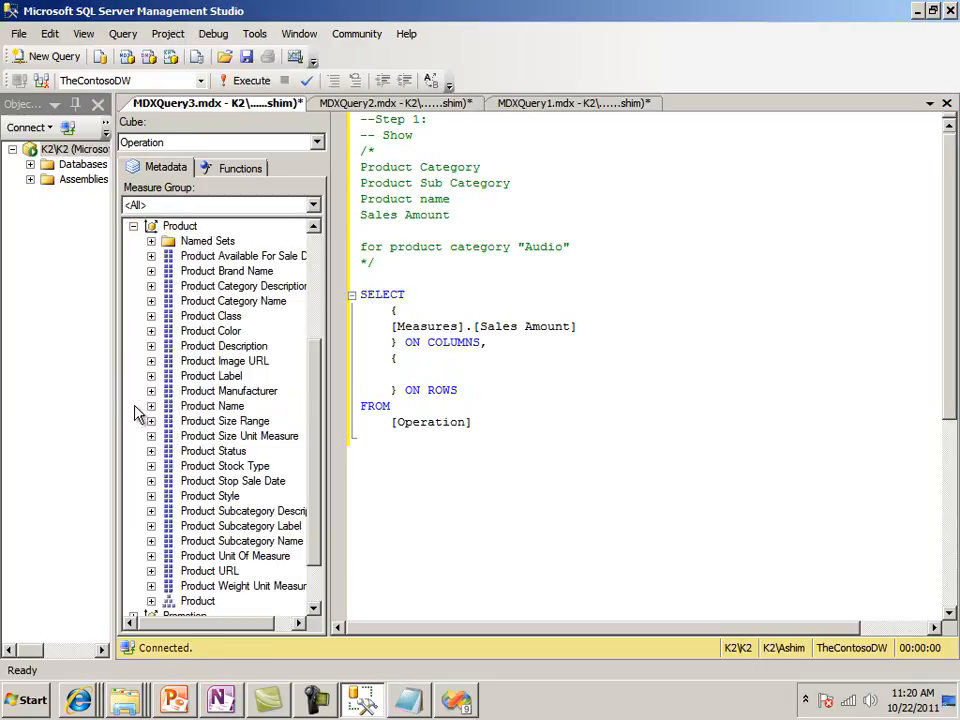
click(420, 214)
click(428, 183)
click(429, 169)
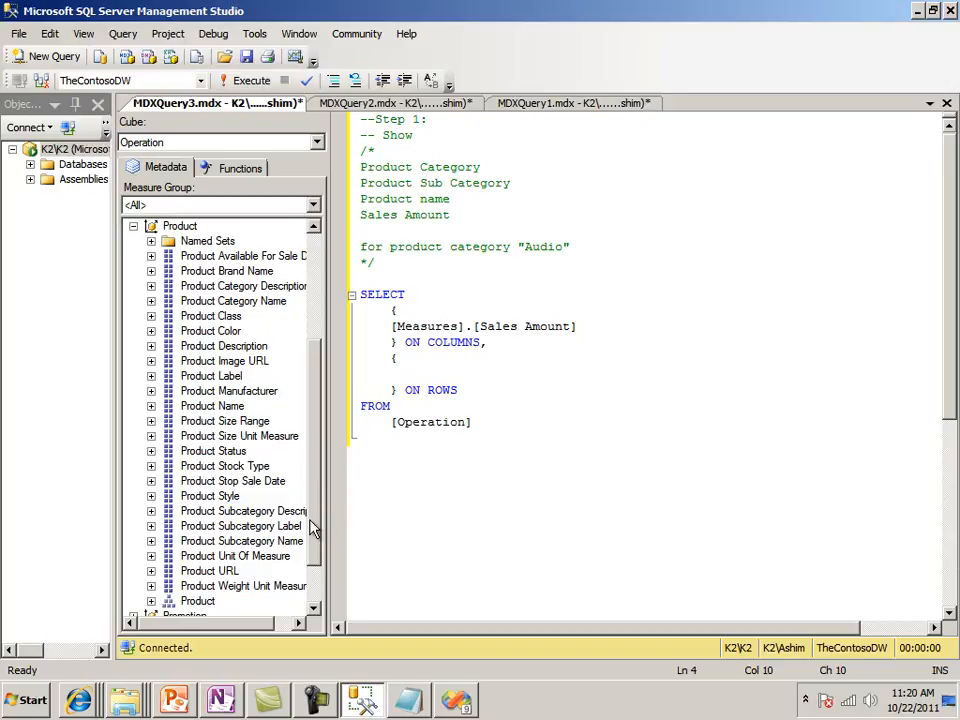
drag(310, 520, 319, 539)
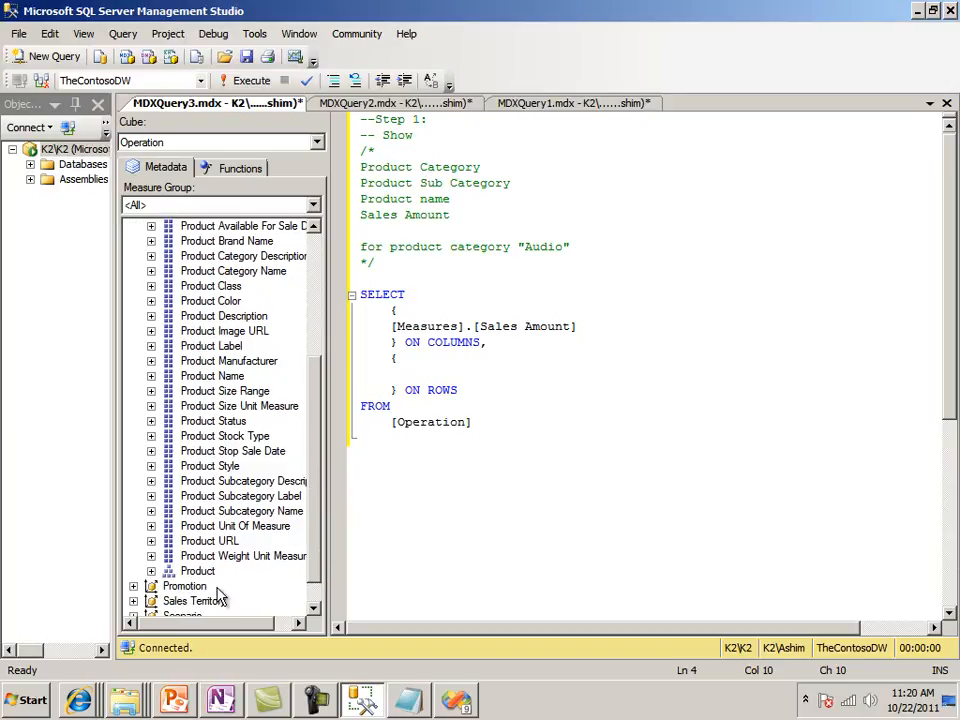
click(151, 571)
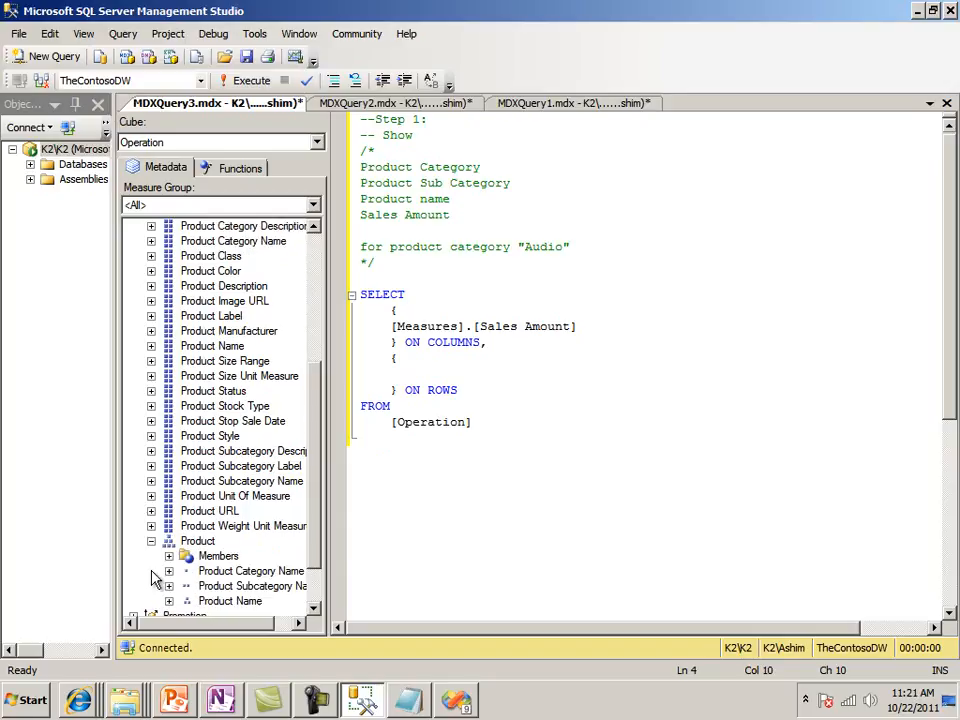
click(316, 700)
click(866, 612)
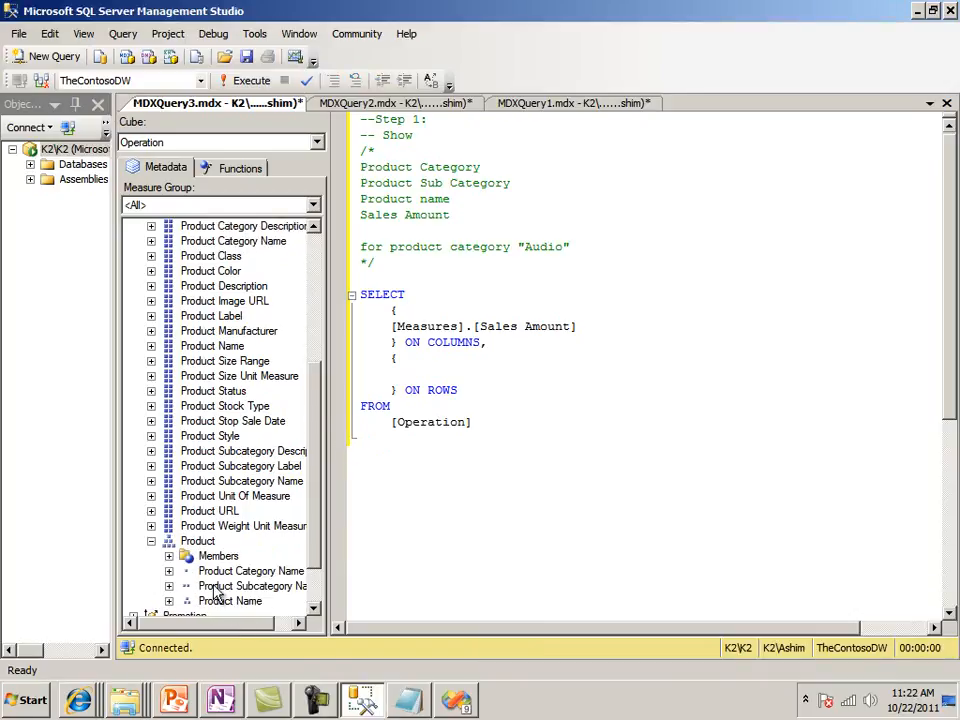
Add a WHERE clause after [Operation] that slices on the Audio member of the Product hierarchy's Product Category Name level
scroll(310, 525, down, 1)
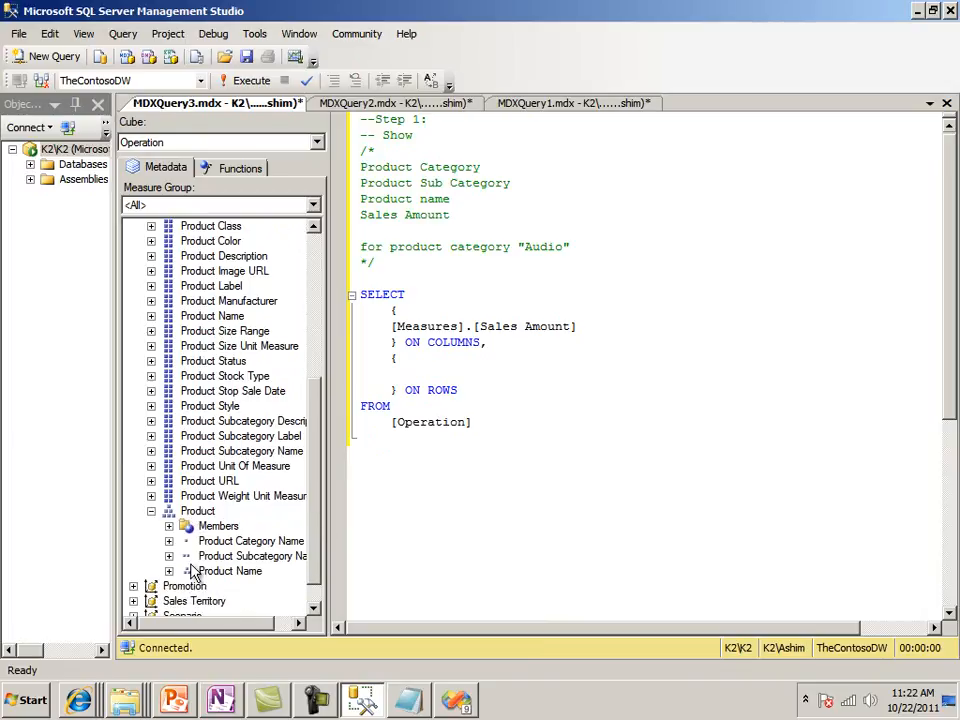
click(169, 541)
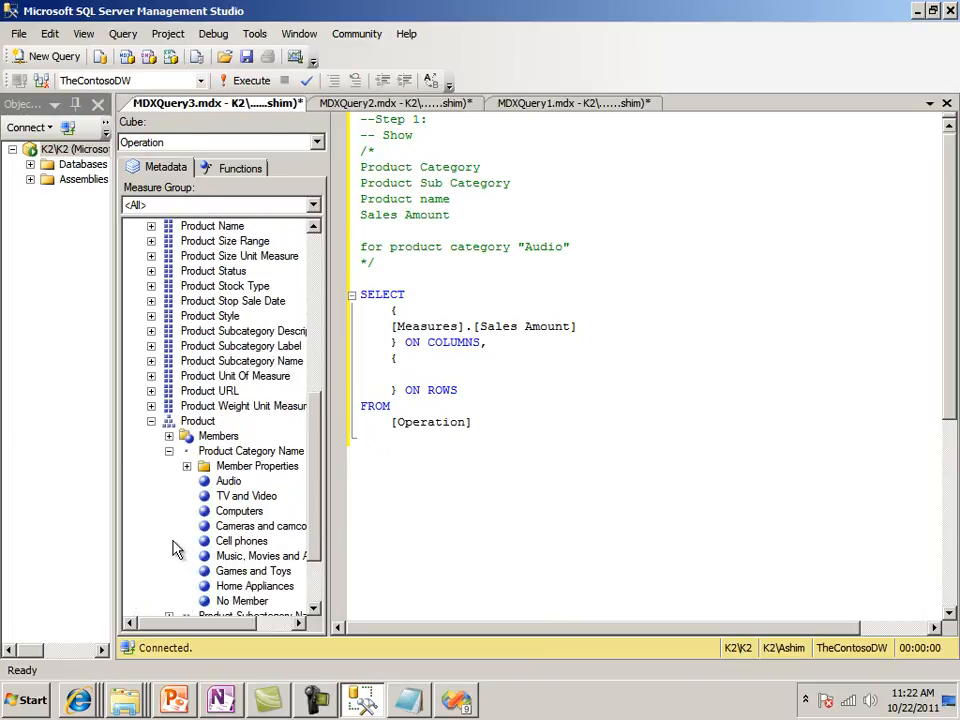
click(409, 441)
key(BackSpace)
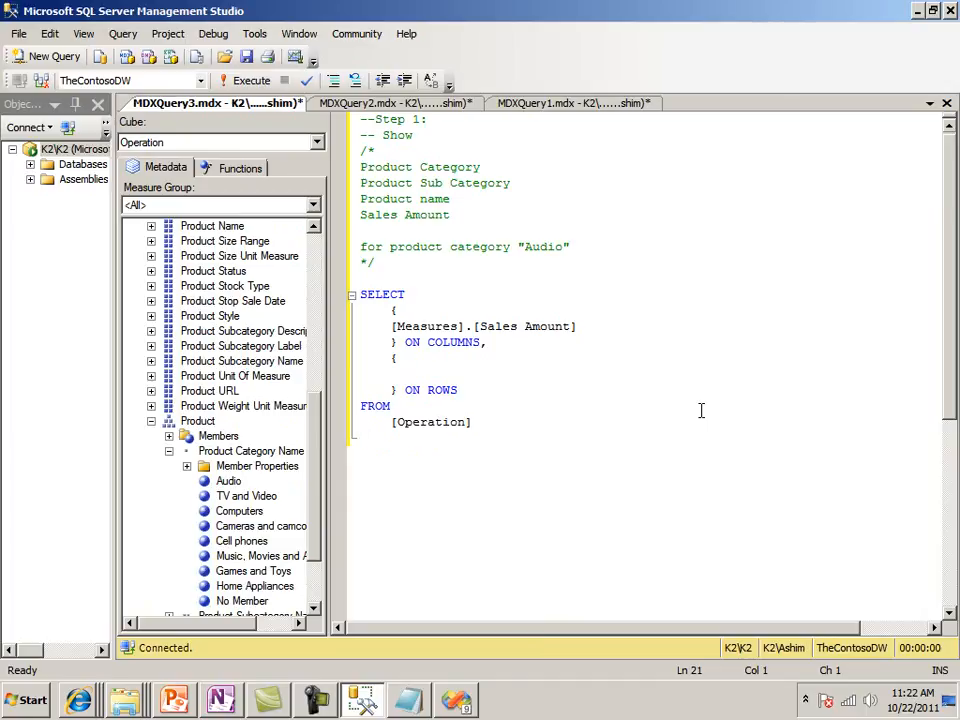
text(WHERE)
key(Return)
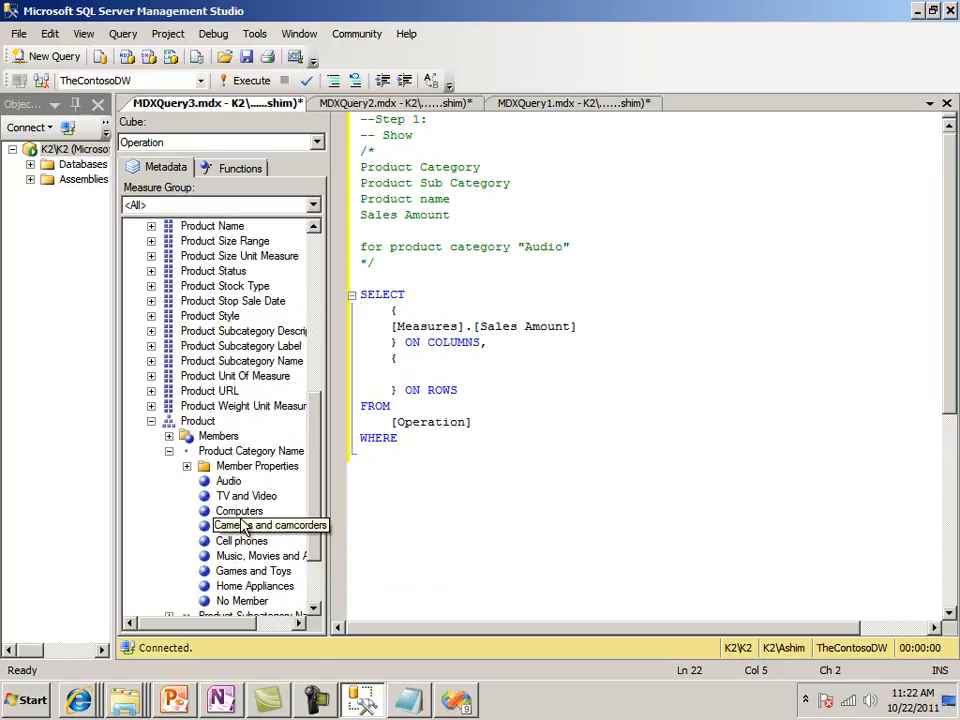
drag(228, 481, 424, 468)
click(474, 454)
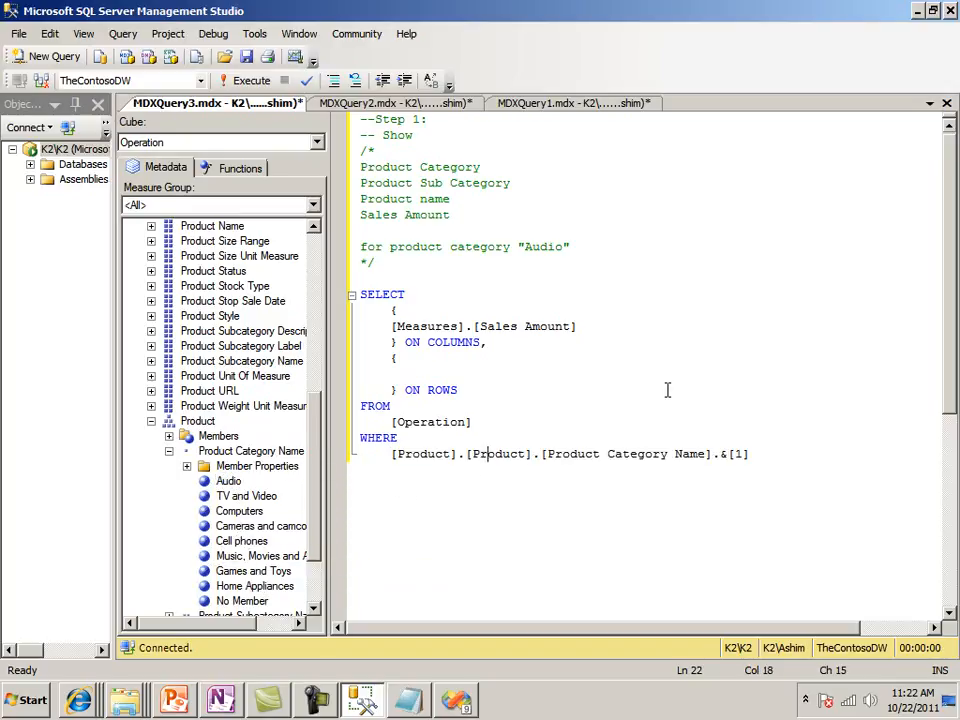
Fill the ROWS set with [Product].[Product Name].Children, using the Product Name attribute from the metadata
key(Up)
key(Up)
key(Up)
key(Up)
key(Up)
click(151, 226)
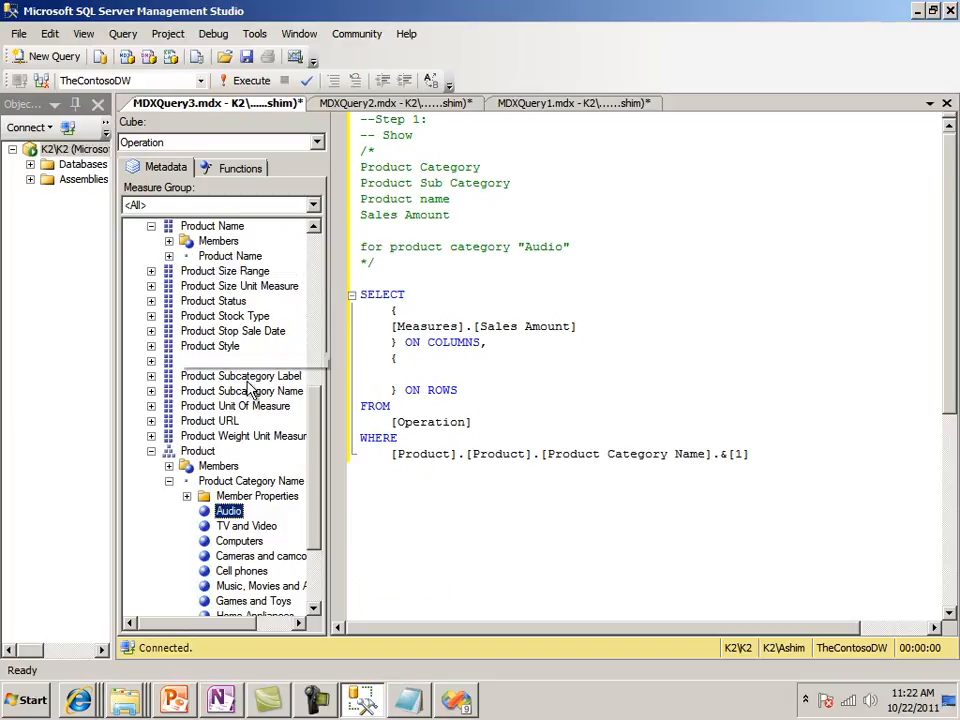
drag(320, 445, 320, 413)
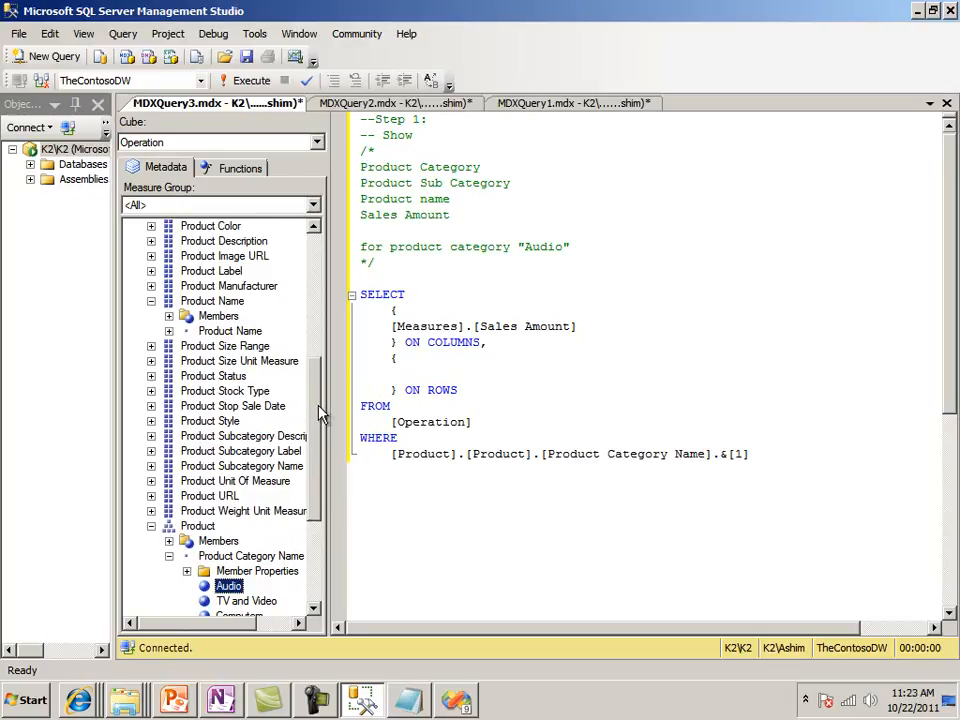
click(212, 304)
drag(212, 310, 429, 390)
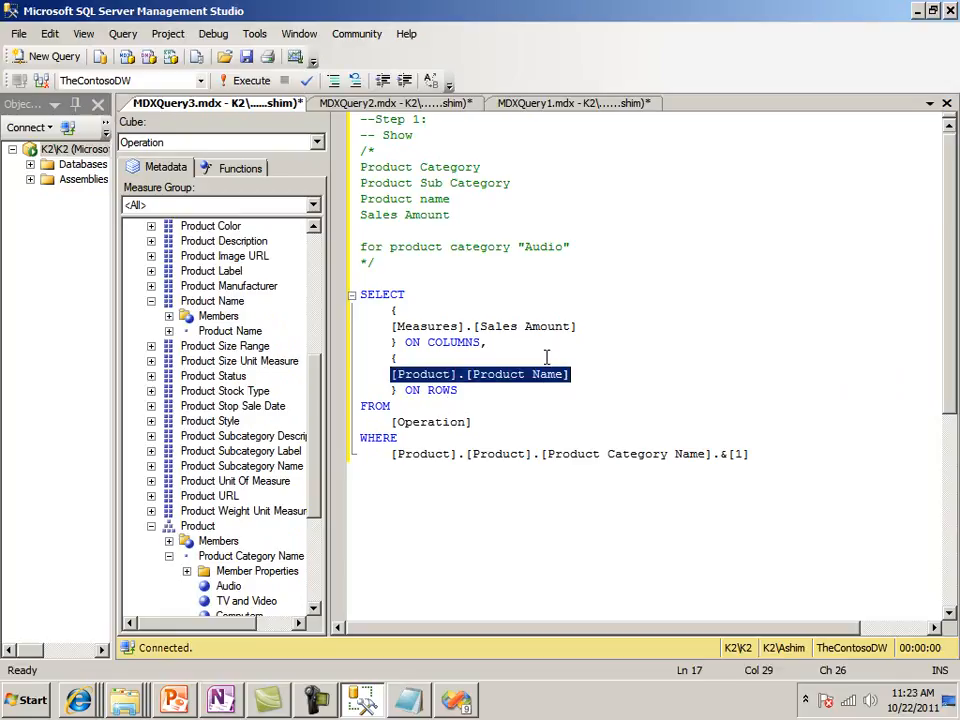
key(End)
text(.Children)
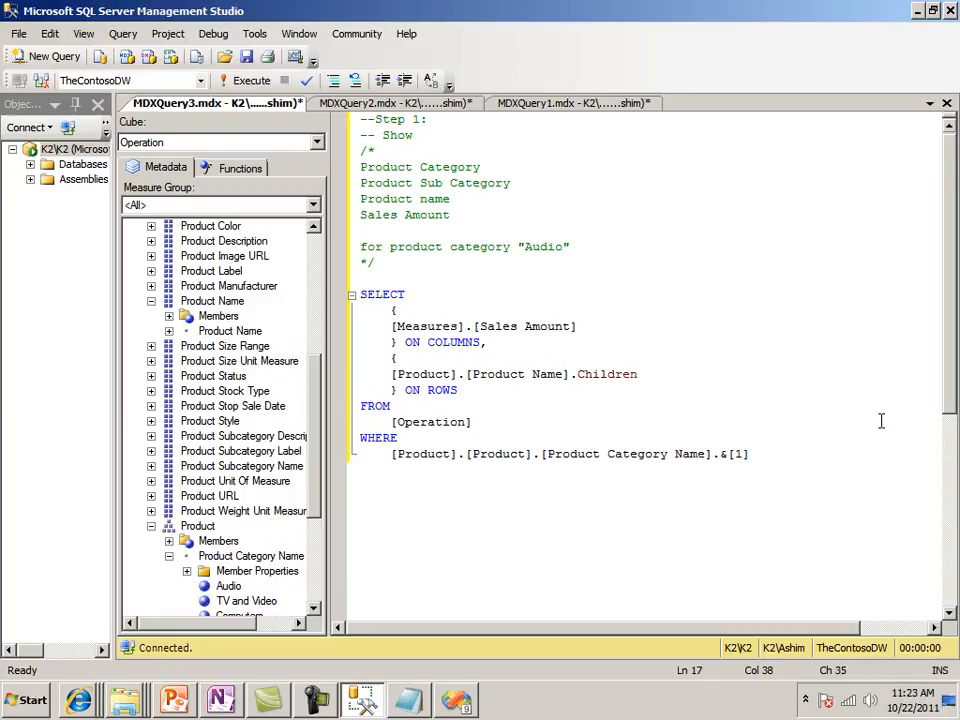
Execute the query and look through the product sales amounts down to the last rows
key(F5)
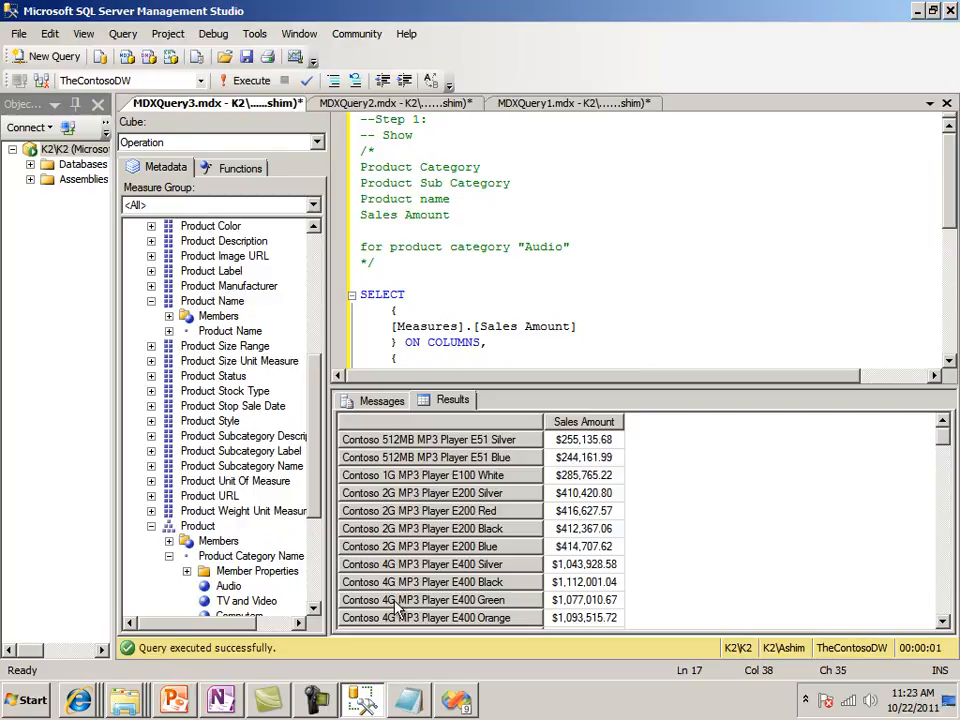
scroll(945, 455, down, 2)
drag(945, 455, 943, 497)
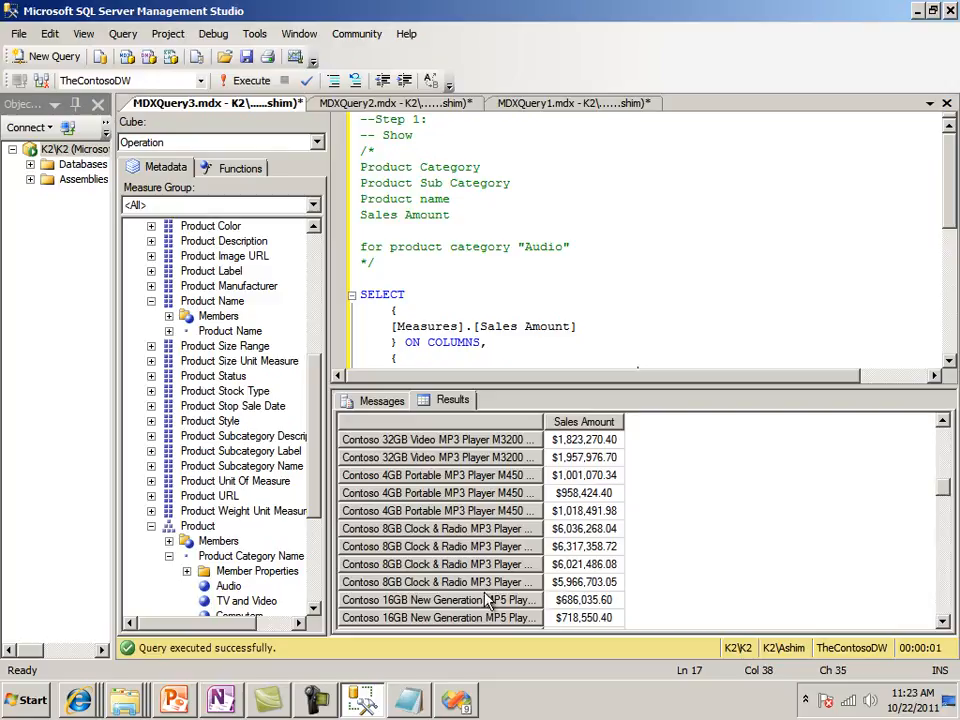
drag(945, 492, 944, 605)
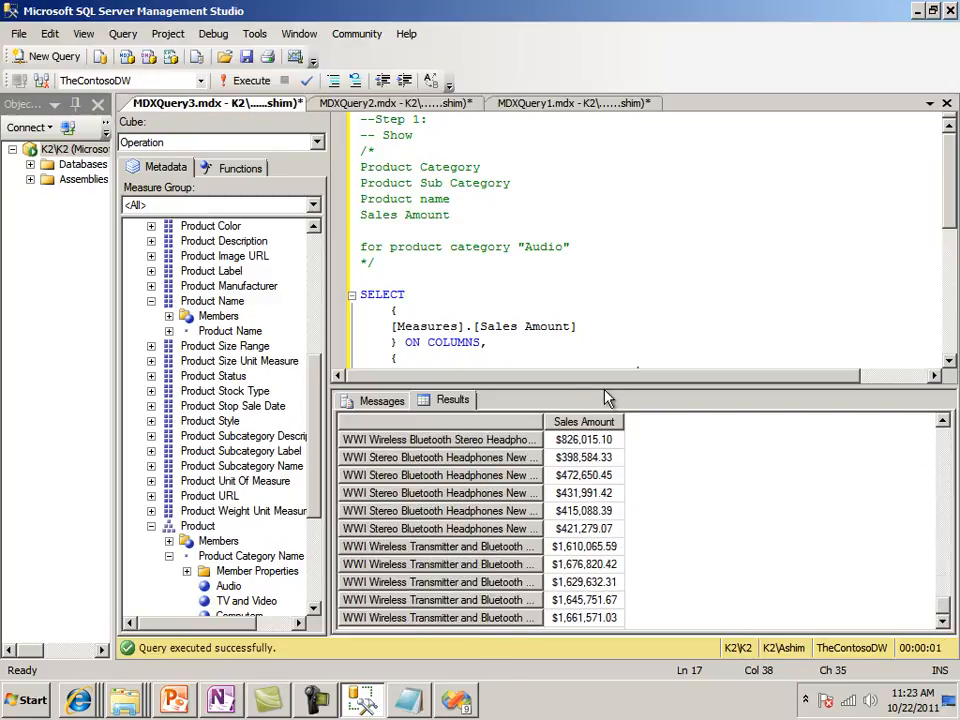
Enlarge the query editor area above the results and start a WITH clause between the comment block and SELECT
drag(605, 392, 612, 535)
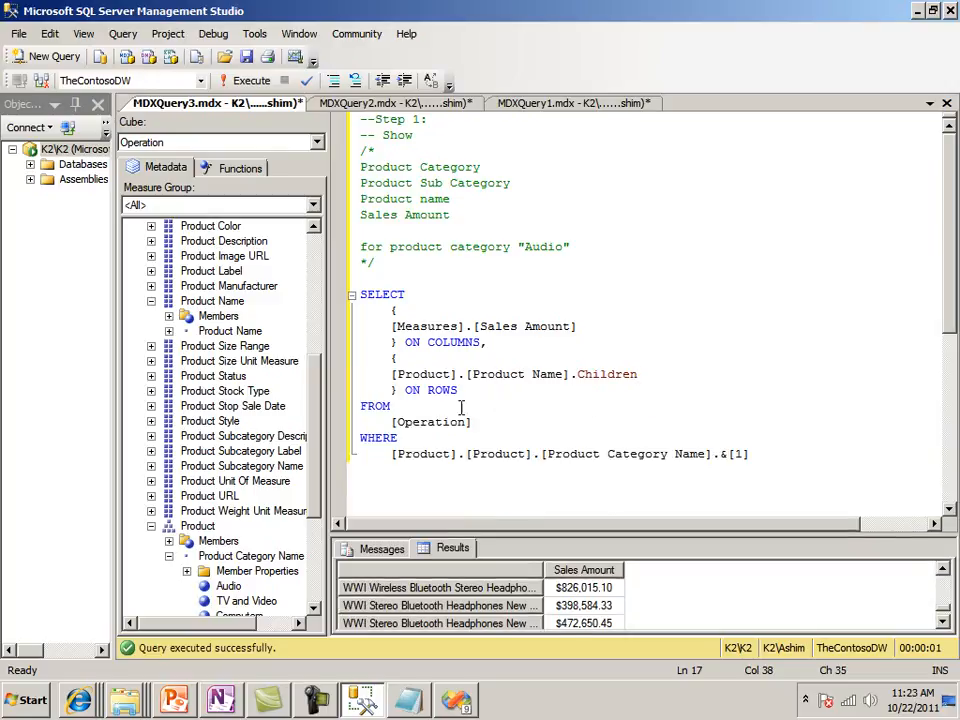
click(483, 363)
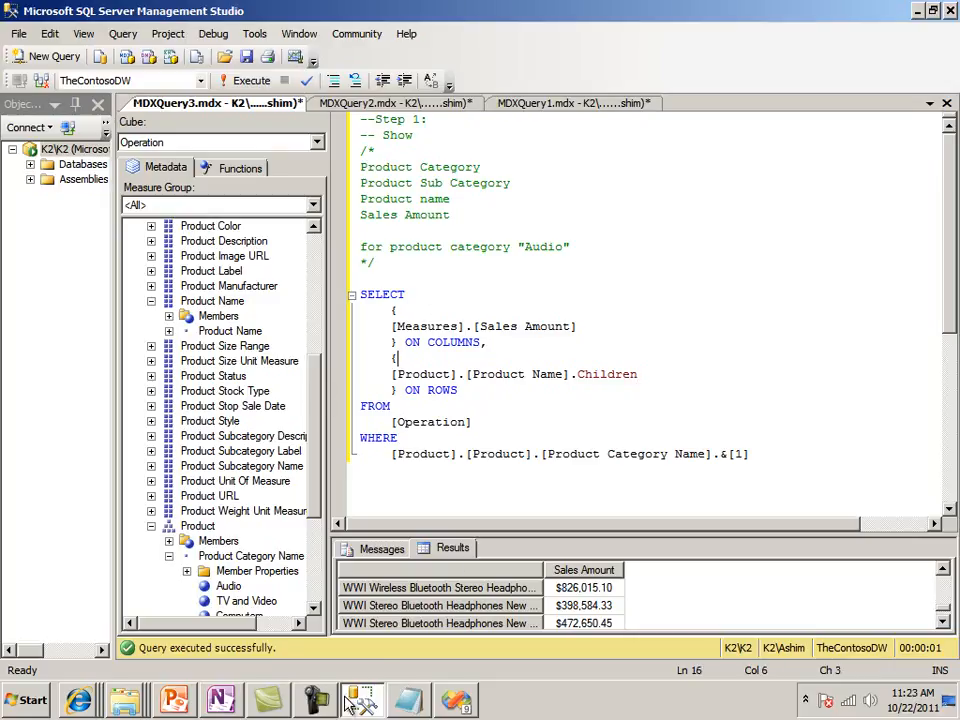
click(508, 438)
key(Up)
key(Up)
key(Up)
key(Up)
key(Up)
key(Up)
key(Up)
key(Up)
key(Up)
key(Up)
key(Return)
key(Return)
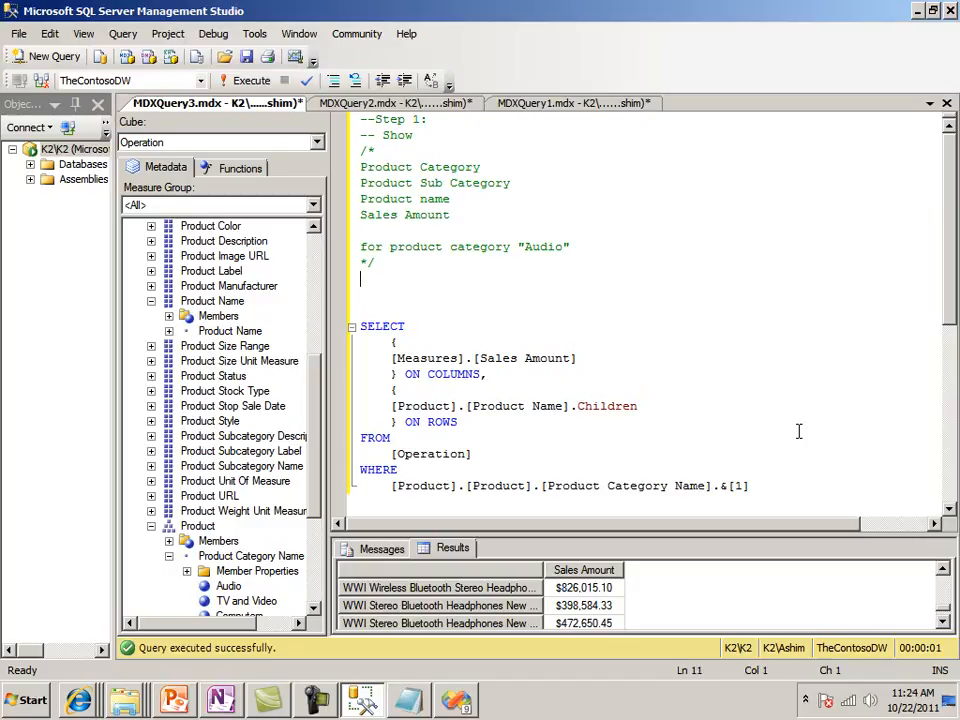
text(WITH)
key(Return)
Declare the calculated member [Measures].[Product Category Name] AS under WITH, with a new line for its expression
text(MEMBE)
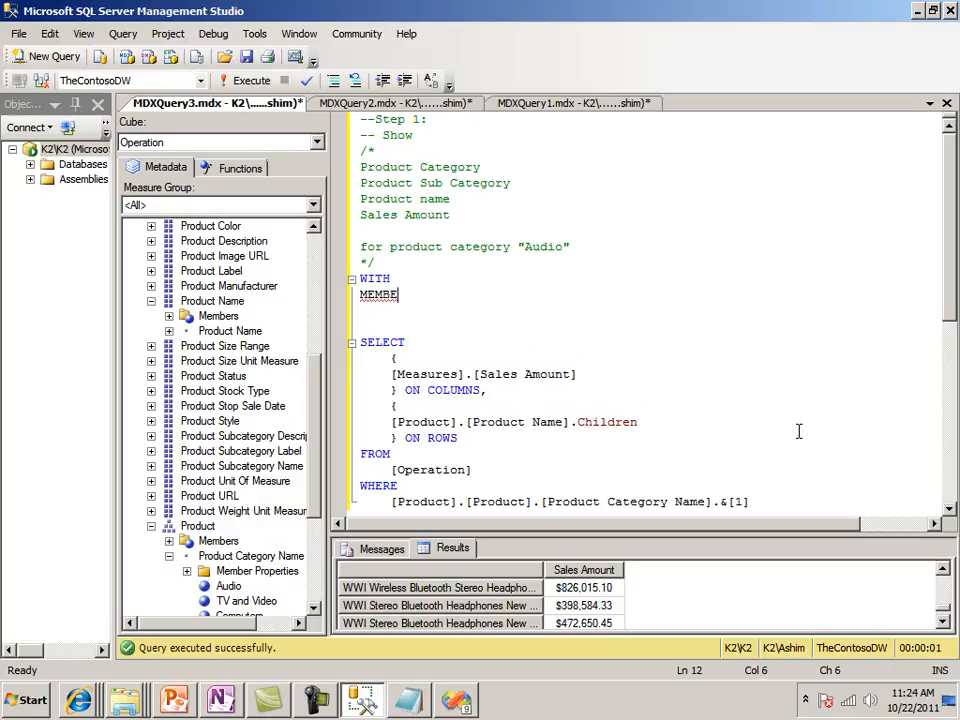
text(R [Measures)
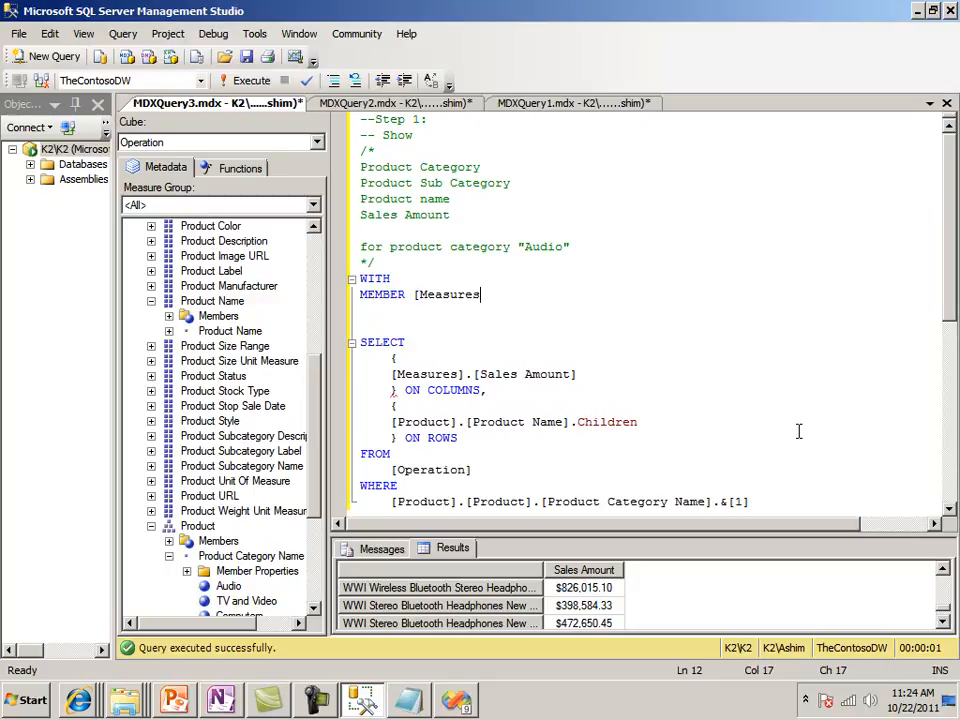
text(].[Product Category Name)
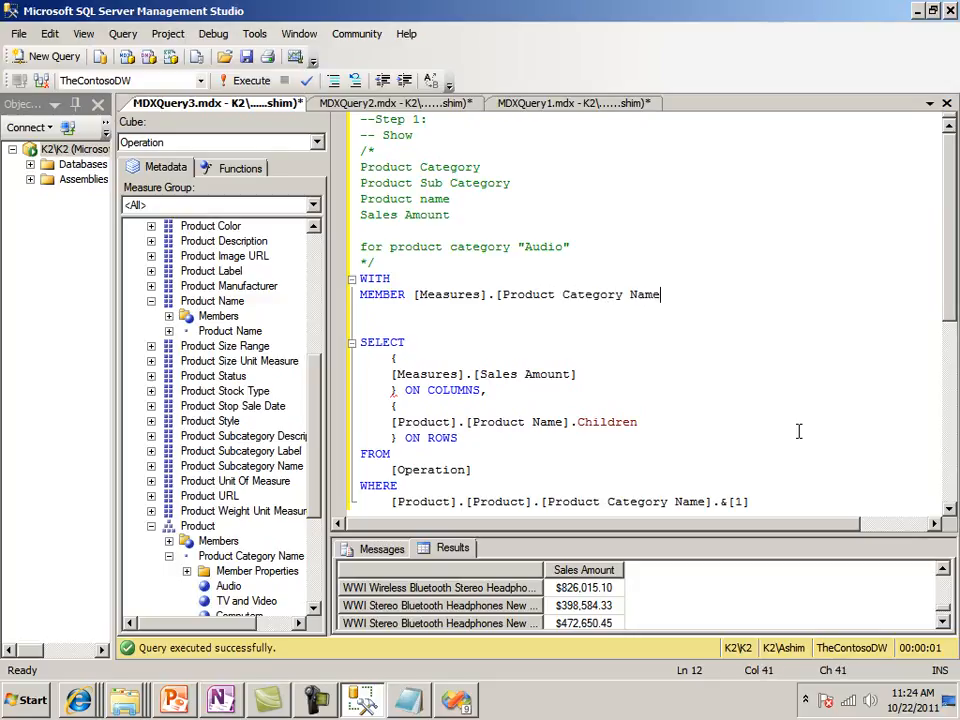
text(] AS)
key(Return)
Copy the [Product].[Product]. prefix from the member in the WHERE clause
key(Down)
key(Down)
key(Down)
key(Down)
key(Down)
key(Down)
key(Down)
key(Down)
key(shift+Down)
key(Down)
key(Down)
key(End)
key(Up)
key(Down)
key(ctrl+Left)
key(ctrl+Left)
key(ctrl+Left)
key(ctrl+Left)
key(ctrl+Left)
key(ctrl+Left)
key(ctrl+Left)
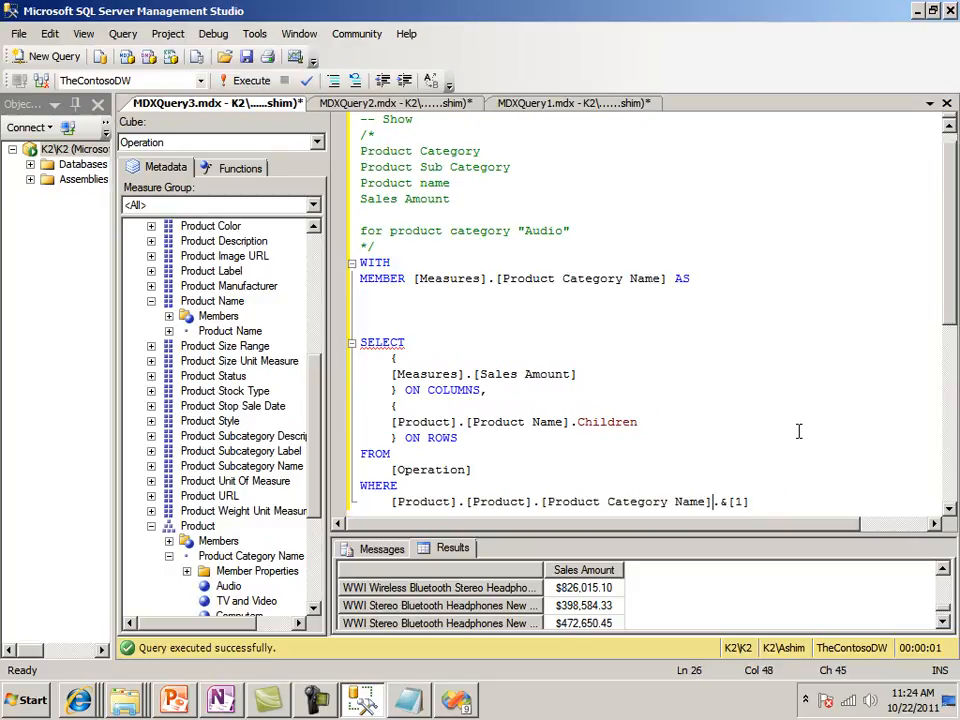
key(shift+Left)
key(shift+Left)
key(shift+Left)
key(shift+Left)
key(shift+Left)
key(shift+Left)
key(shift+Left)
key(shift+Left)
key(shift+Left)
key(shift+Left)
key(shift+Left)
key(shift+Left)
key(shift+Right)
key(shift+Left)
key(shift+Left)
key(shift+Left)
key(shift+Left)
key(shift+Left)
key(shift+Left)
key(shift+Left)
key(shift+Left)
key(shift+Left)
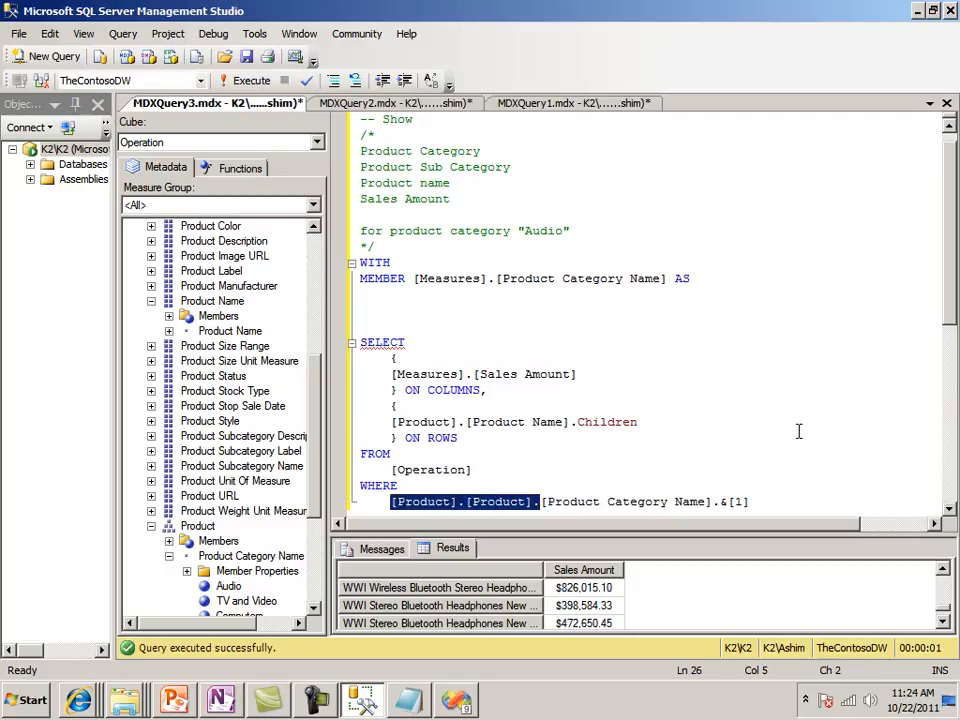
click(315, 700)
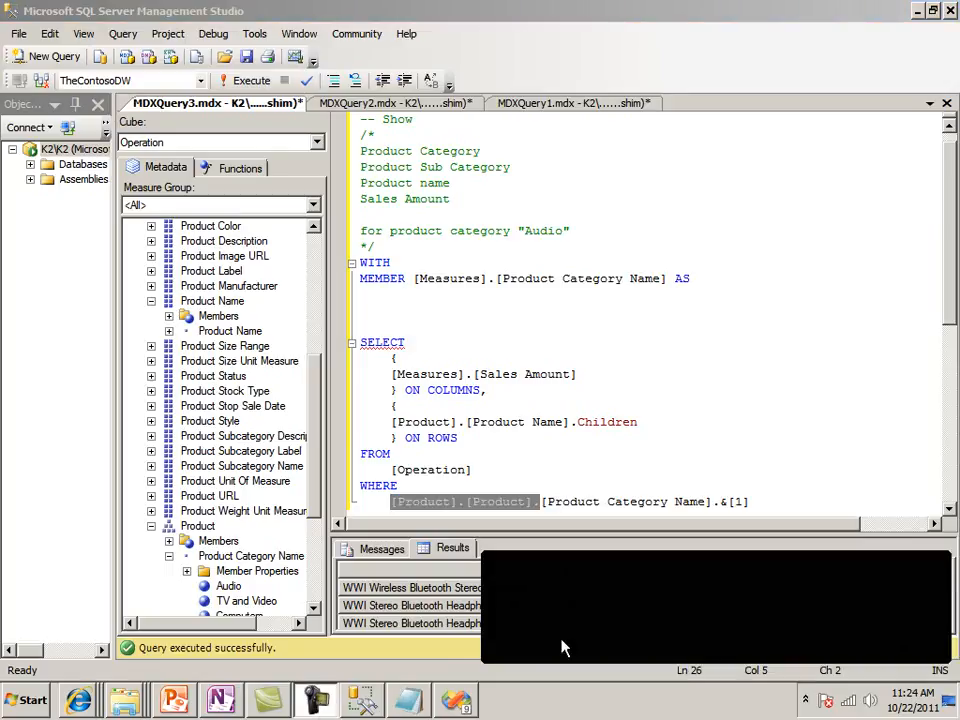
click(868, 619)
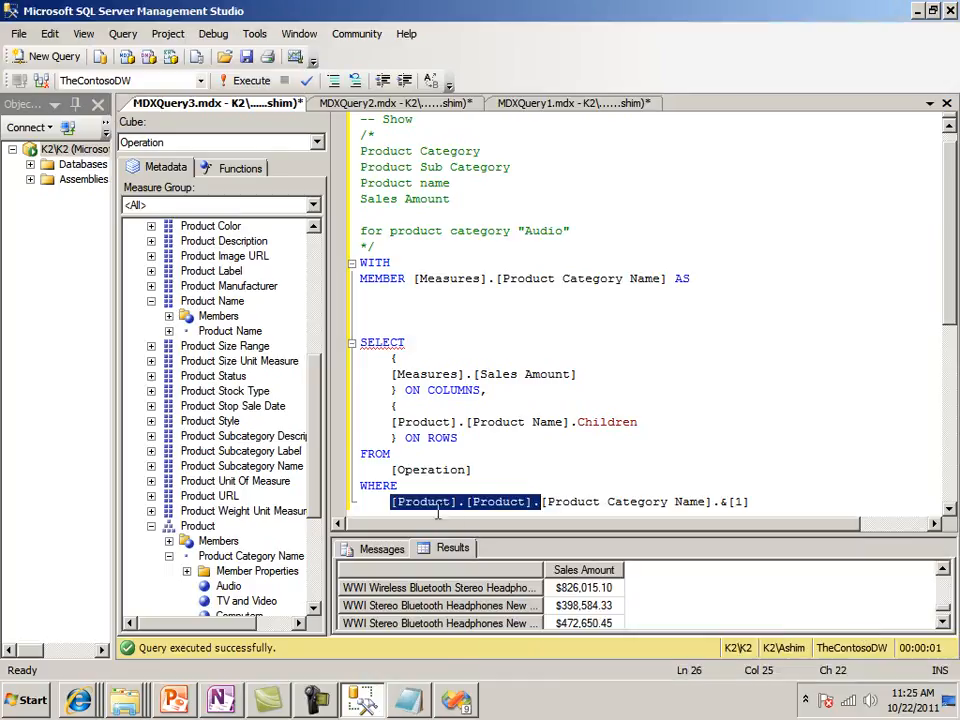
right_click(508, 504)
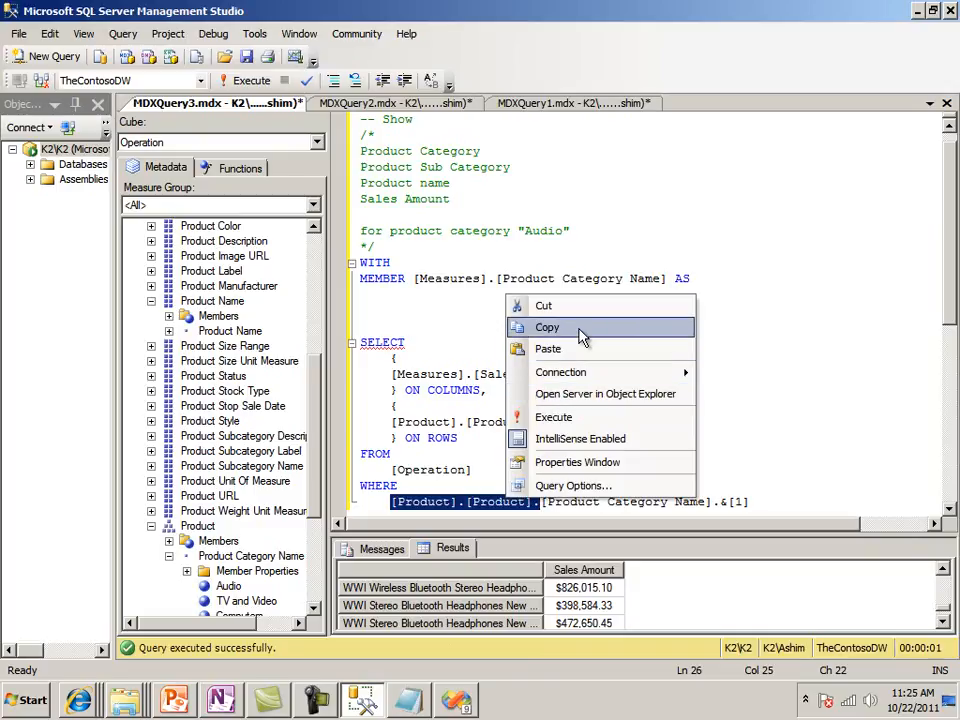
click(546, 327)
Begin the Product Category Name member's expression with the copied prefix followed by CurrentMember and a dot
click(379, 298)
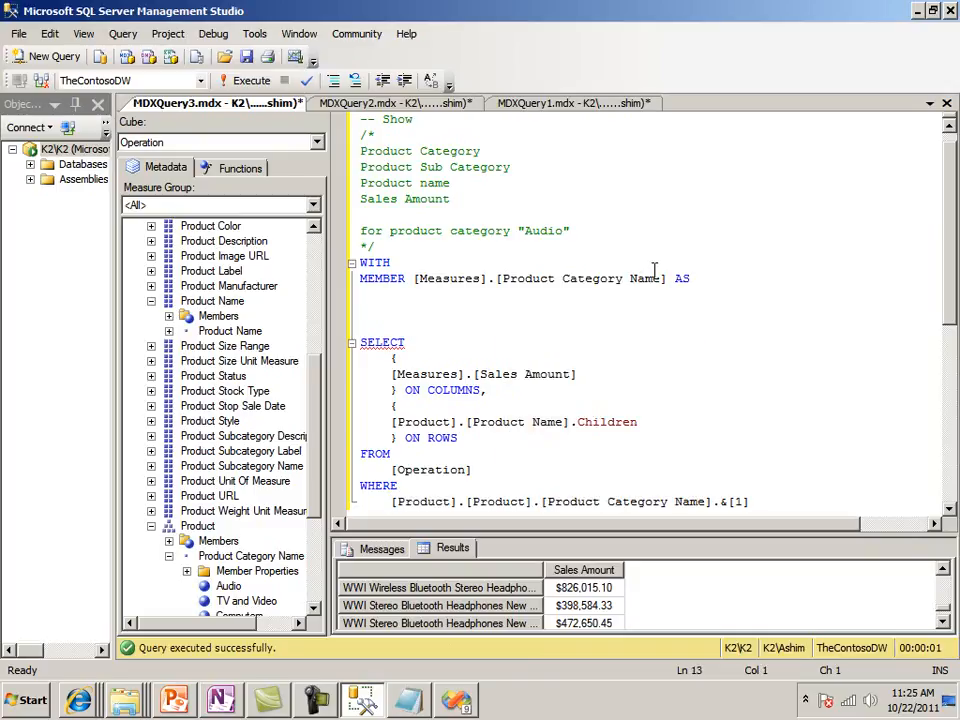
key(ctrl+v)
text(C)
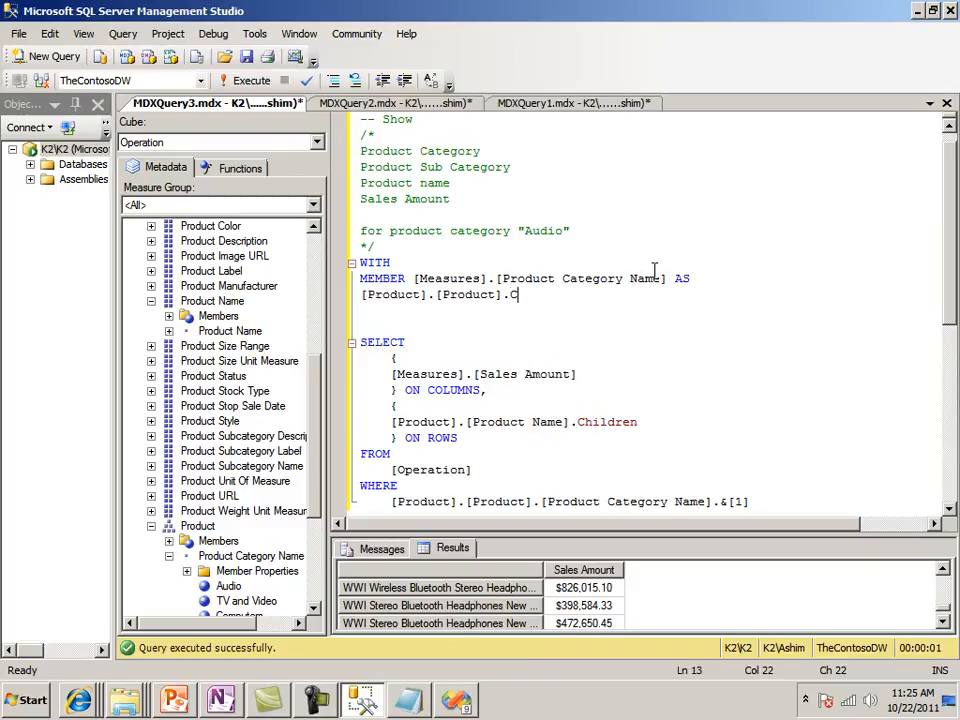
text(urrentMember.)
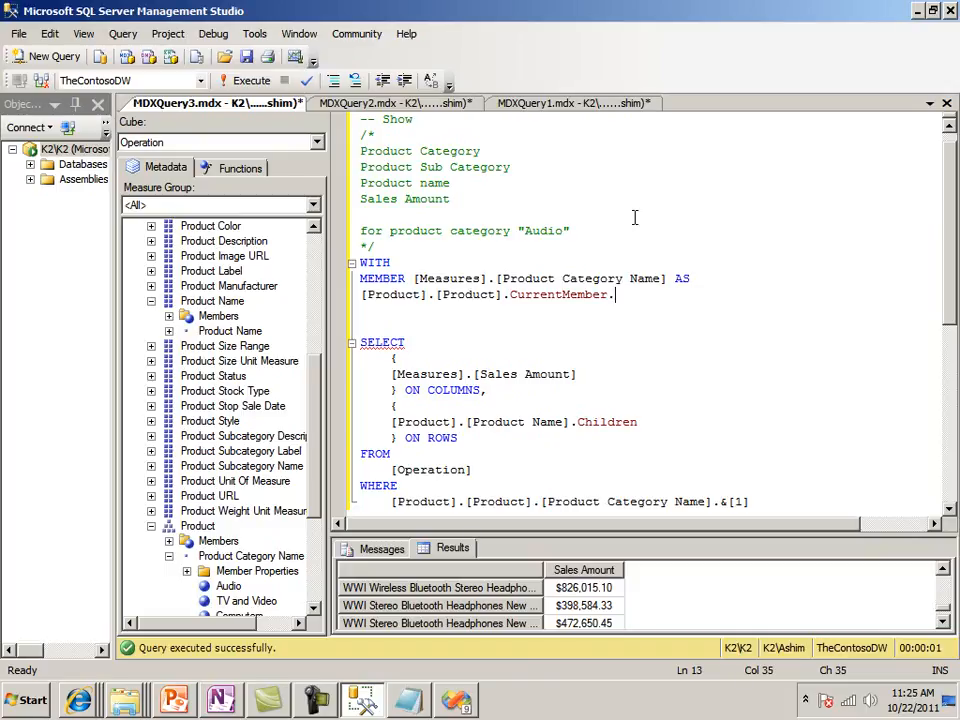
Compare the [Product].[Product Name] attribute on ROWS with the [Product].[Product] hierarchy member in the WHERE clause
drag(540, 501, 394, 482)
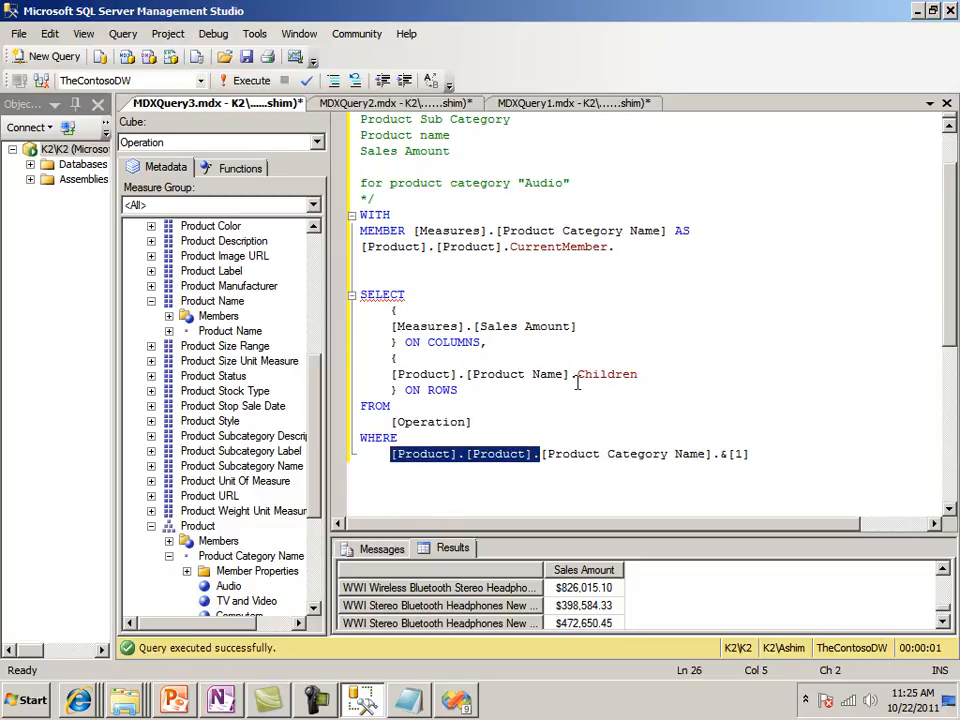
drag(570, 375, 392, 377)
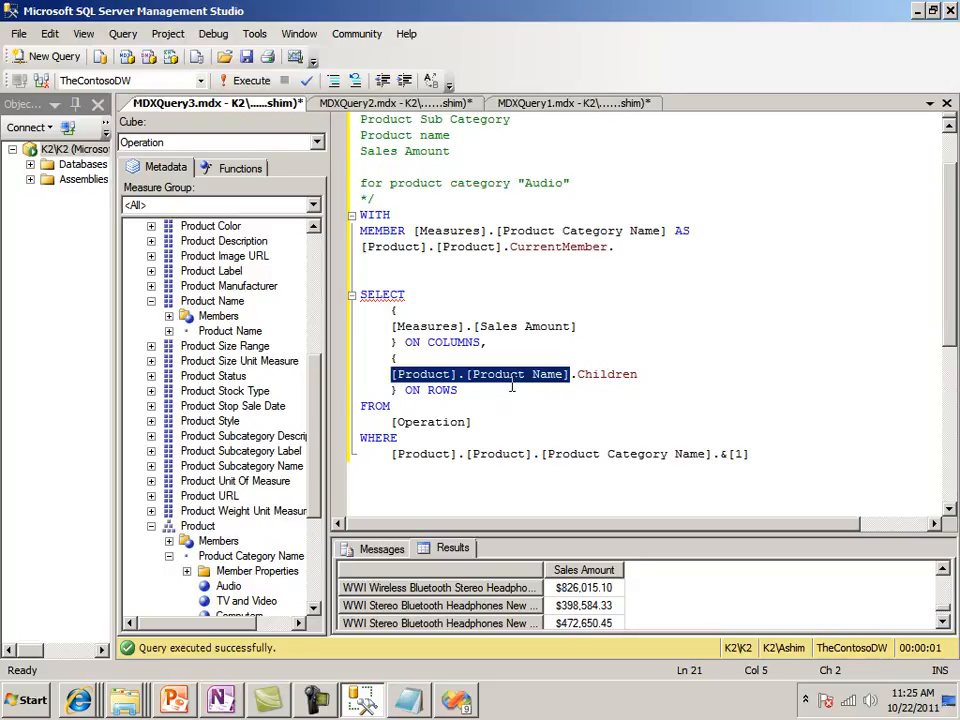
drag(531, 454, 391, 454)
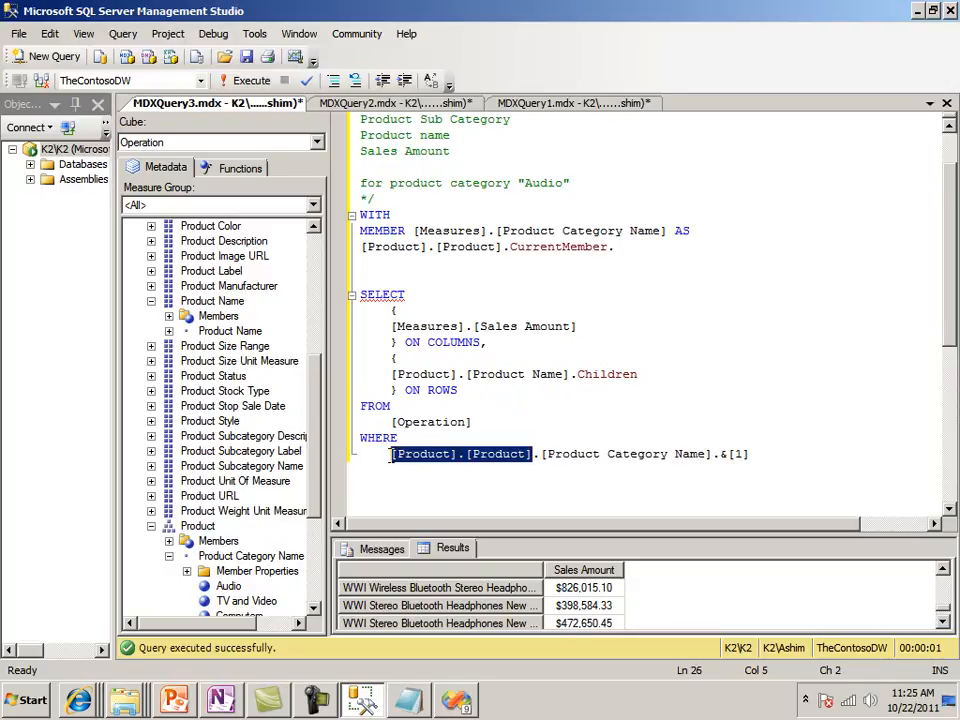
click(533, 376)
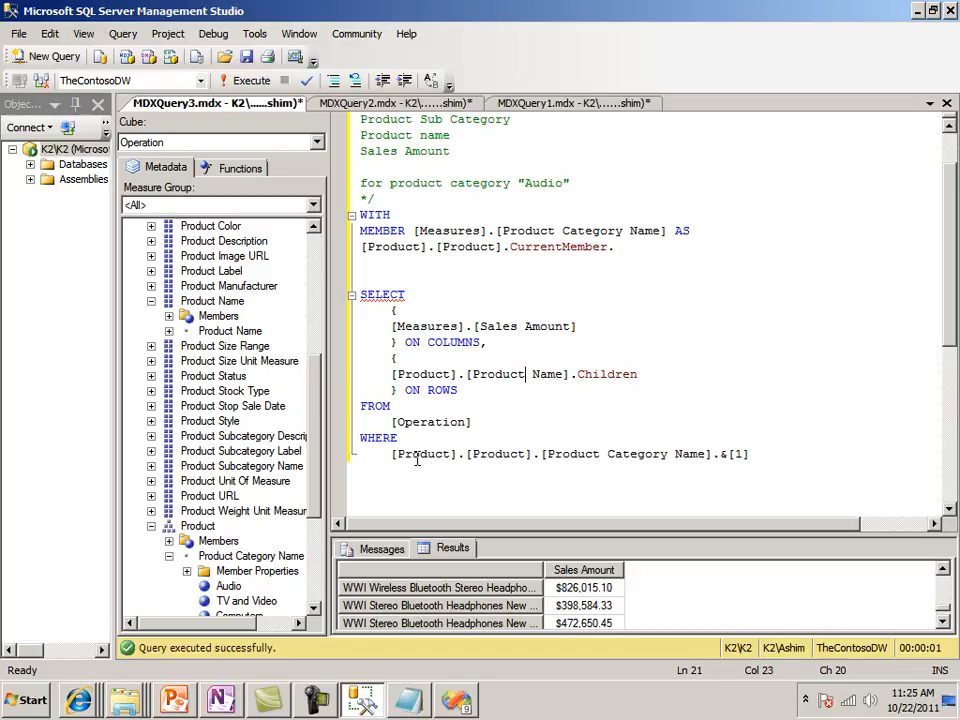
drag(749, 455, 389, 462)
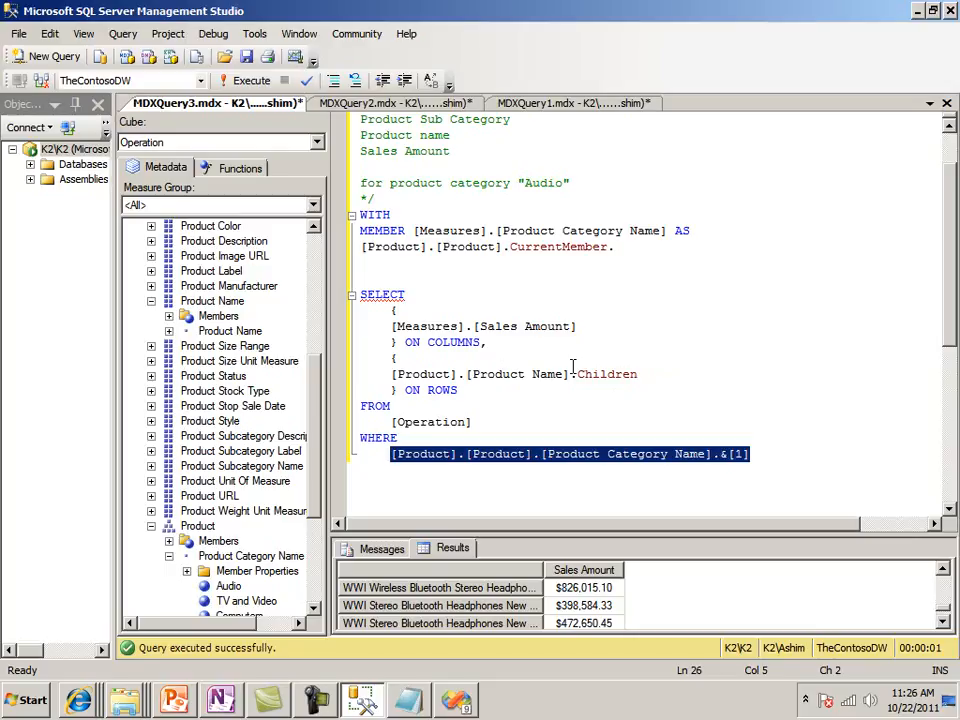
Complete the category expression as [Product].[Product].CurrentMember.Parent.Parent.Name
click(533, 246)
key(Right)
key(Right)
key(Right)
key(Right)
key(Right)
key(Right)
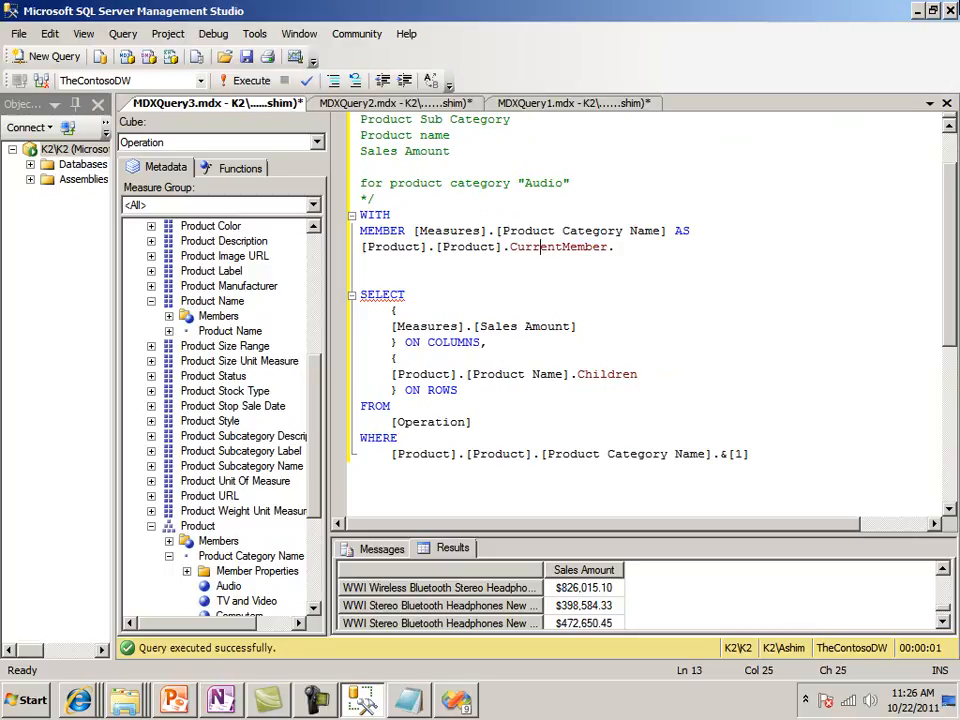
key(Right)
key(Right)
key(Right)
text(Parent)
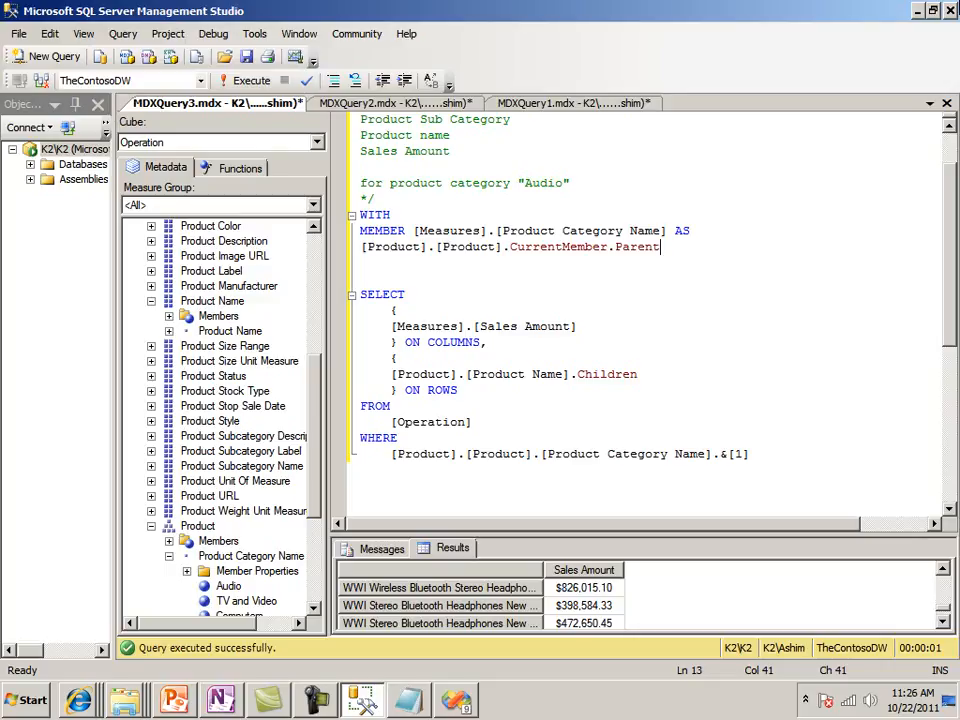
text(.Parent.Name)
Add a copy of [Measures].[Product Category Name] and a comma before [Measures].[Sales Amount] in the COLUMNS set
key(Up)
key(Left)
key(Left)
key(Left)
key(shift+Left)
key(shift+Left)
key(shift+Left)
key(shift+Left)
key(shift+Left)
key(shift+Left)
key(shift+Left)
key(shift+Left)
key(shift+Left)
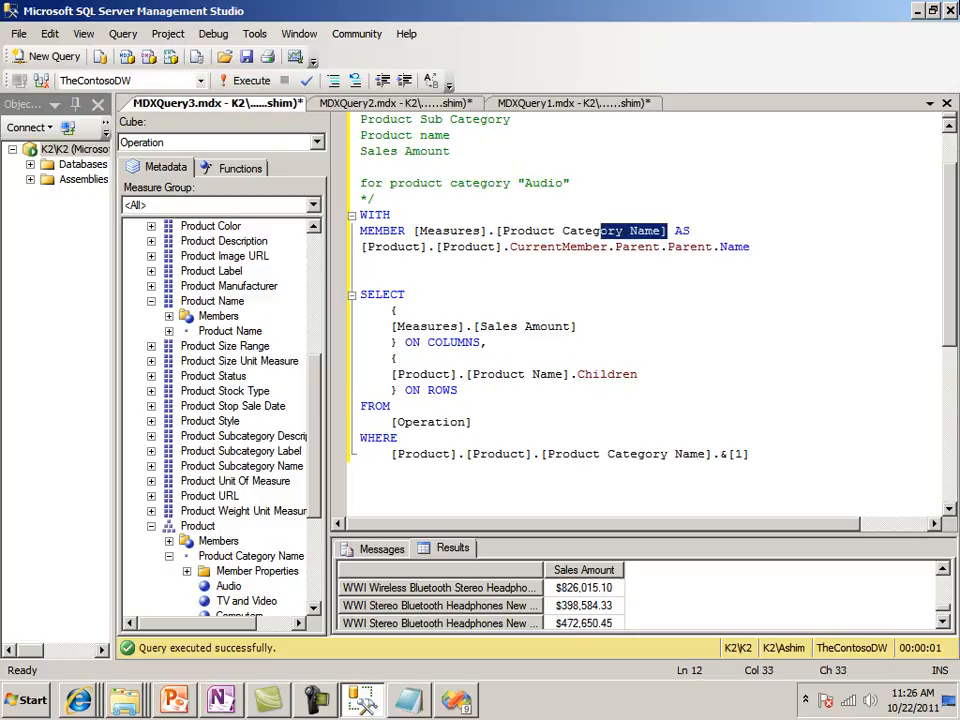
key(shift+Left)
key(shift+Left)
key(shift+Left)
key(shift+Left)
key(shift+Left)
key(shift+Left)
key(shift+Left)
key(shift+Left)
key(shift+Left)
key(shift+Left)
key(shift+Left)
key(shift+Left)
key(shift+Left)
key(shift+Left)
key(shift+Left)
key(shift+Left)
key(shift+Left)
key(shift+Left)
key(shift+Left)
key(shift+Left)
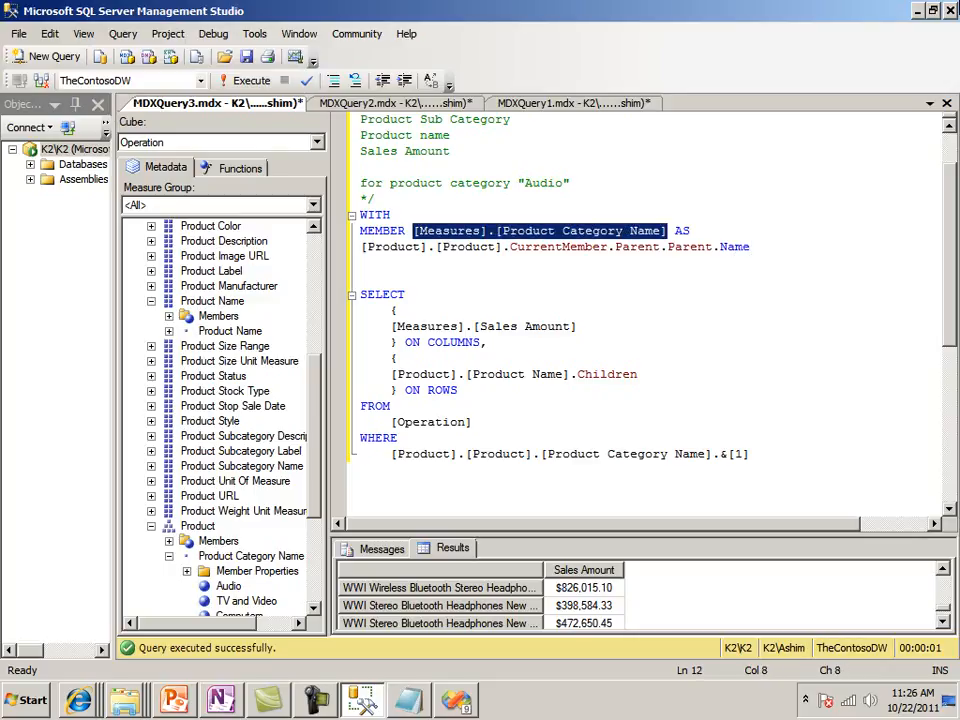
key(Down)
key(Down)
key(Down)
key(Down)
key(Down)
key(Return)
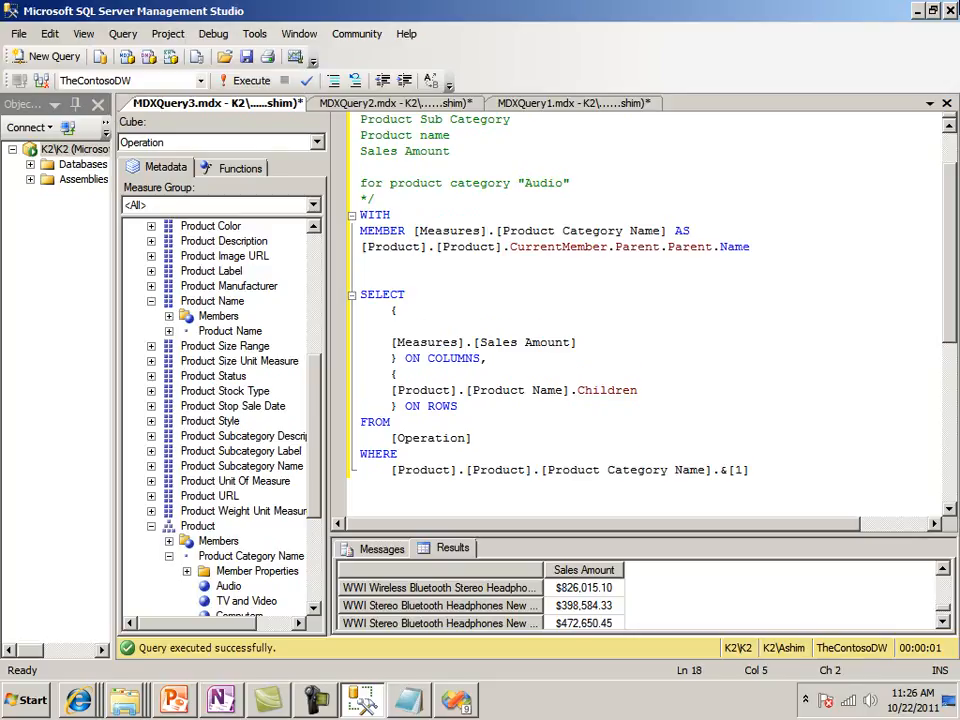
key(ctrl+v)
text(,)
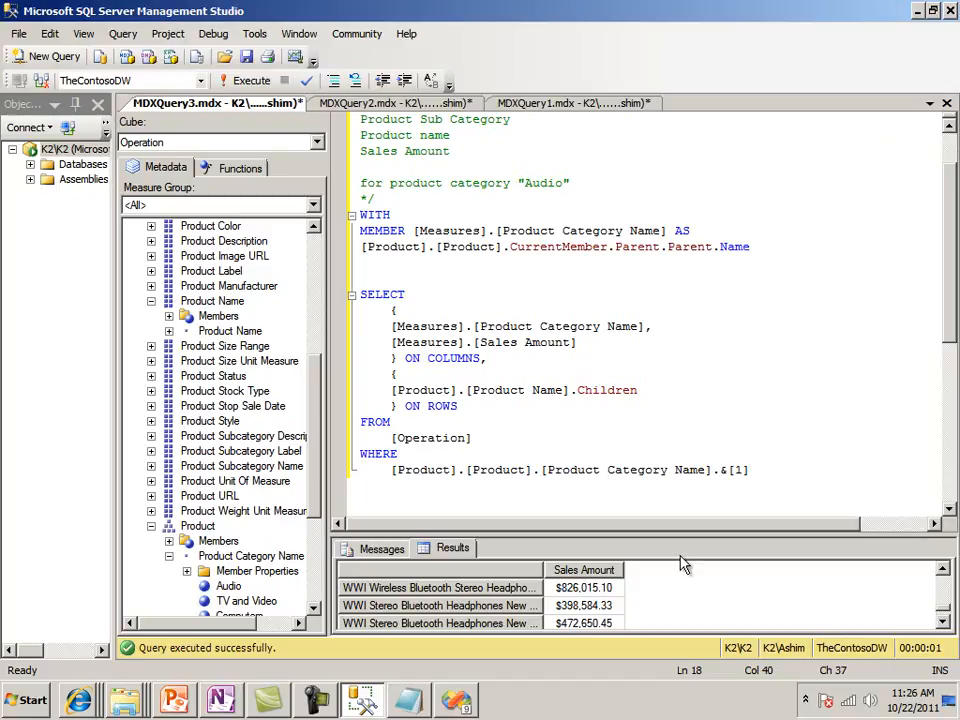
Execute the query and examine the Product Category Name column, resizing the results area as needed
drag(751, 470, 349, 474)
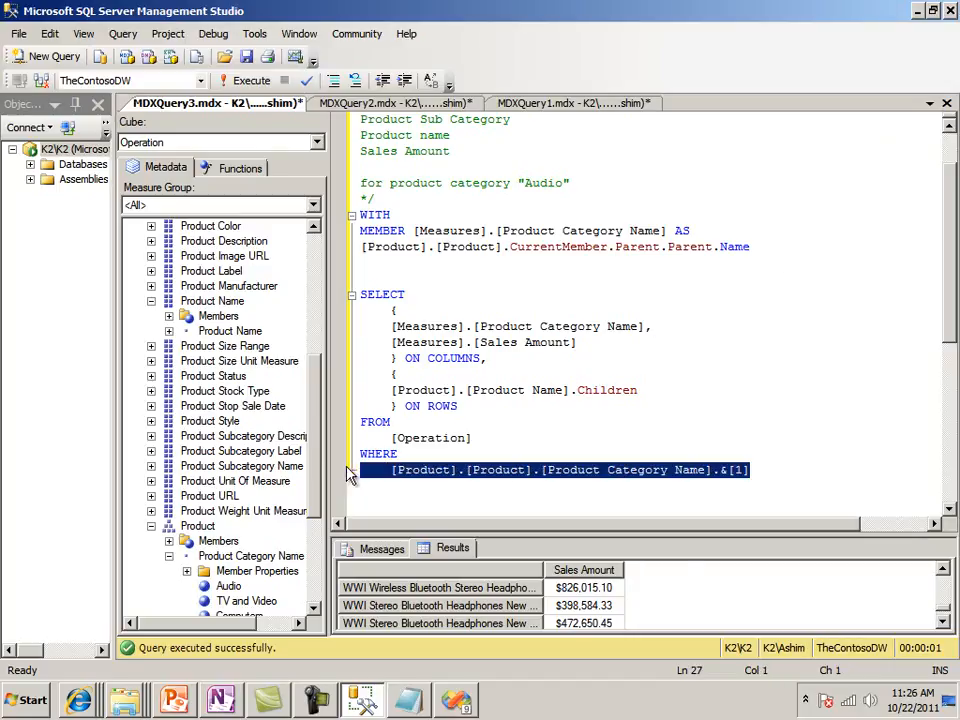
click(692, 361)
key(F5)
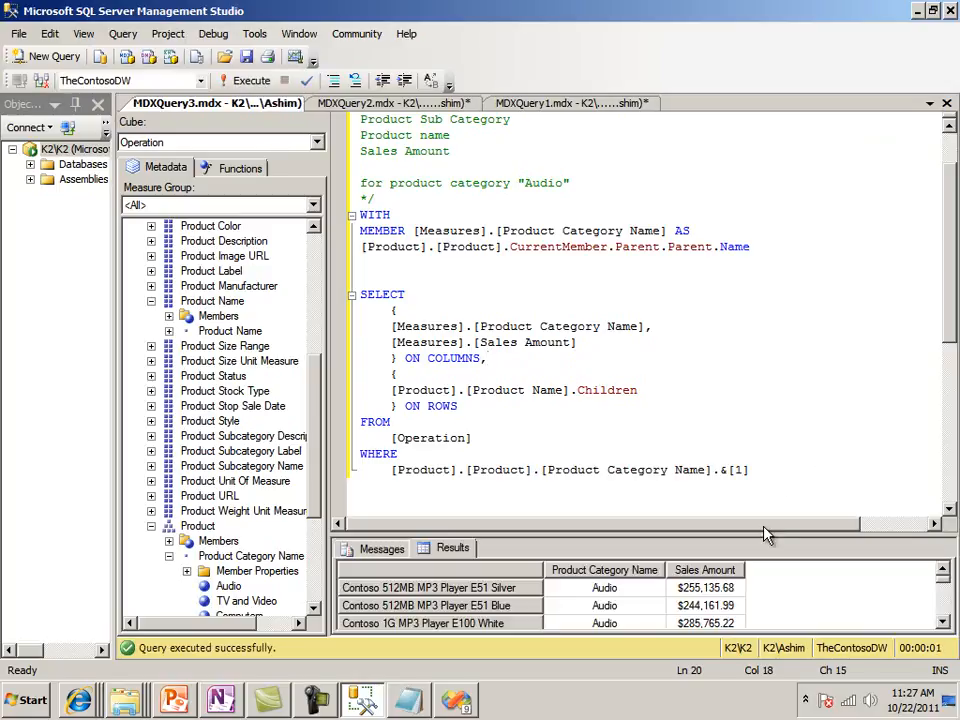
drag(766, 535, 943, 357)
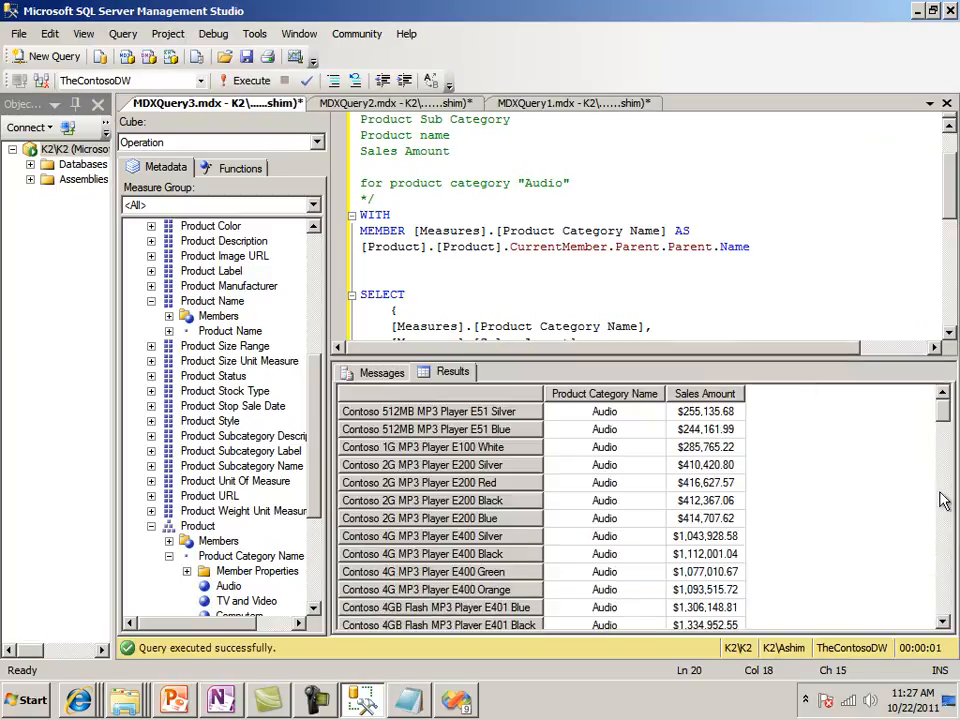
drag(943, 408, 940, 366)
drag(782, 358, 778, 440)
scroll(435, 171, down, 2)
Duplicate the two-line Product Category Name member definition below the original, separated by a blank line
click(362, 152)
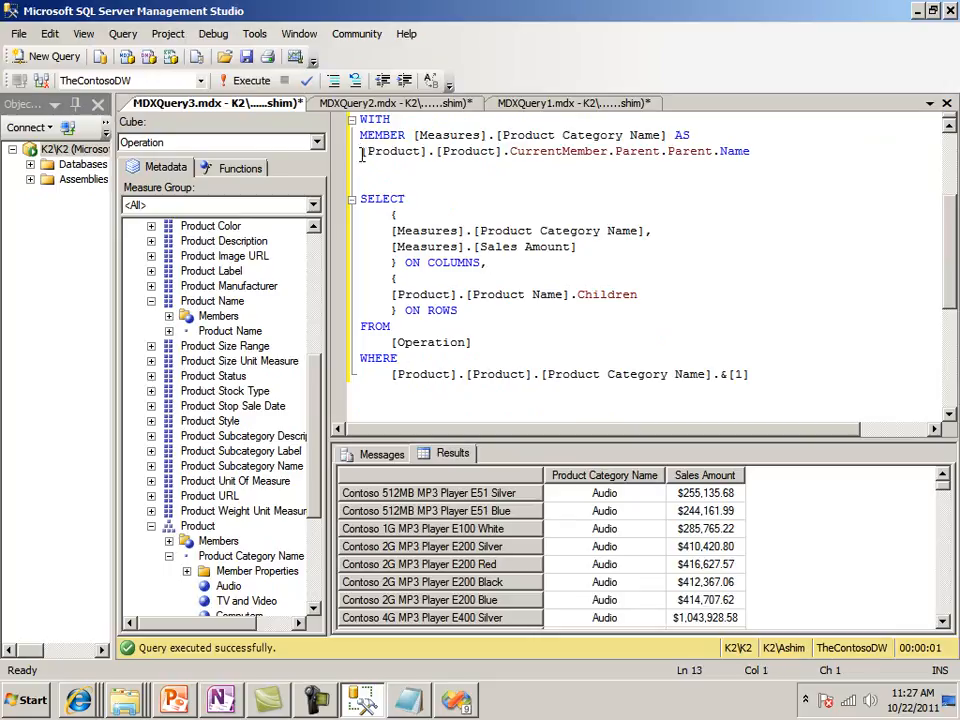
key(Up)
key(shift+Down)
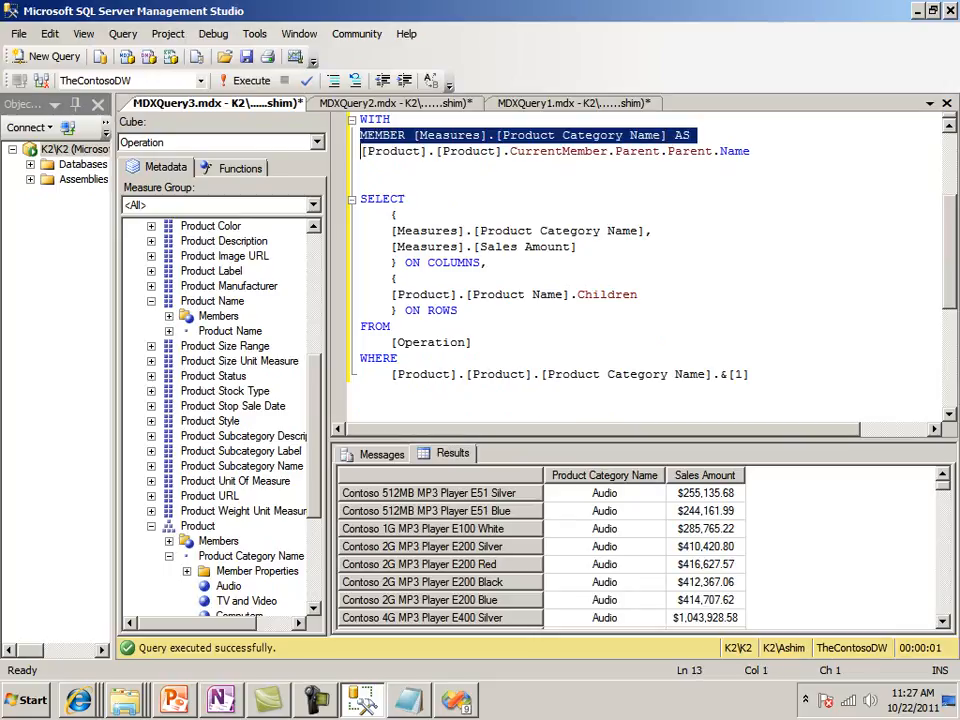
key(shift+Down)
key(ctrl+c)
key(Down)
key(Up)
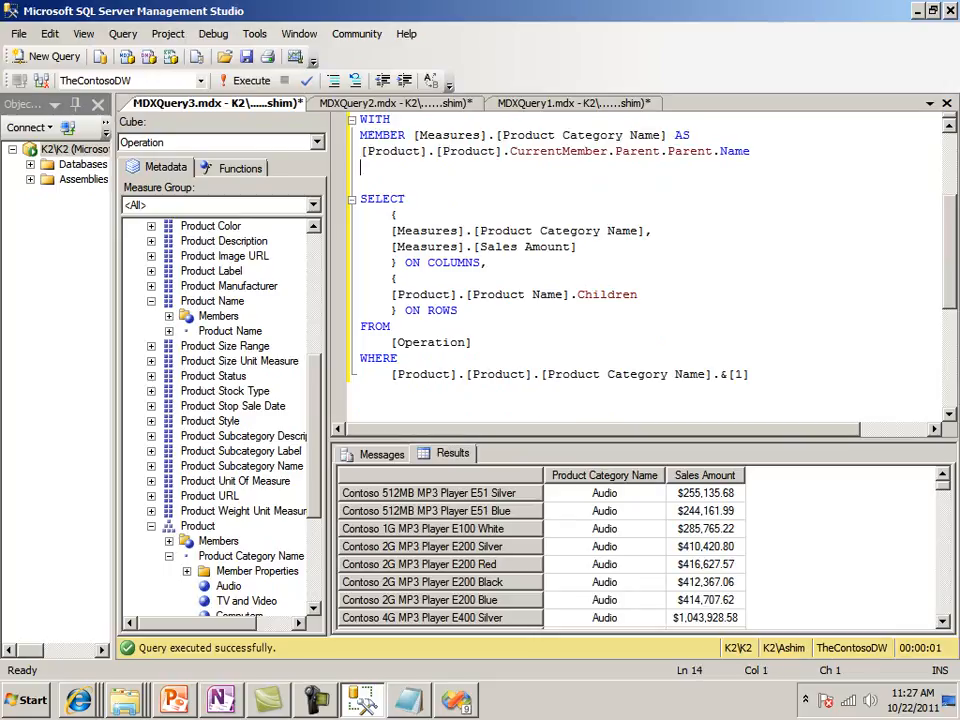
key(ctrl+v)
key(Up)
key(Up)
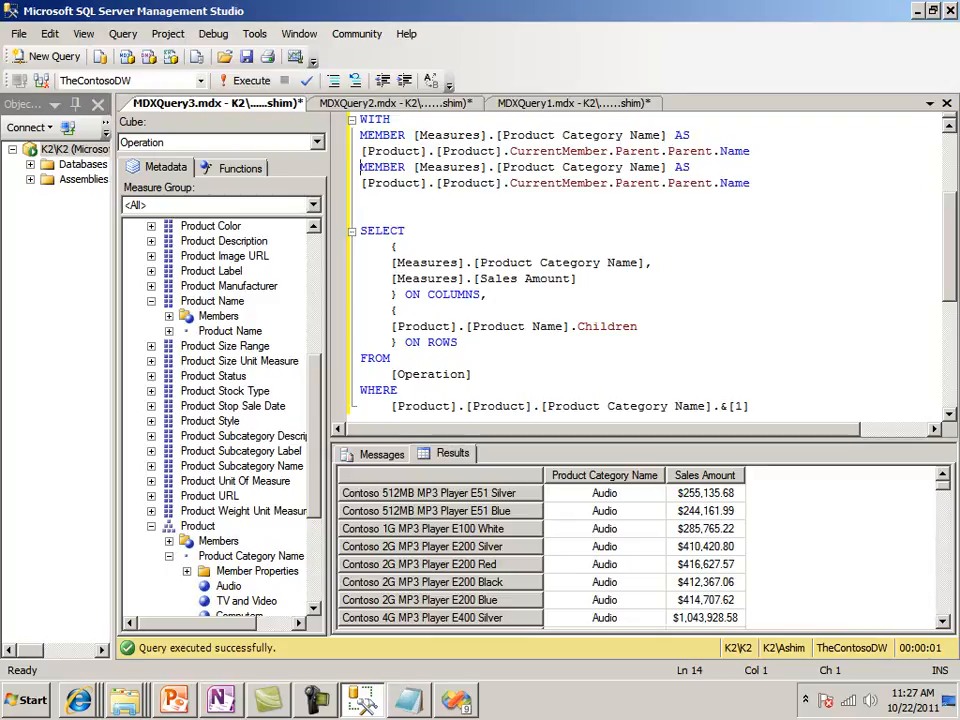
key(Return)
Rename the duplicated calculated member to [Measures].[Product SubCategory Name]
key(Up)
key(End)
key(Left)
key(Left)
key(Left)
key(Left)
key(Left)
key(Left)
key(Left)
key(Left)
key(Left)
key(Left)
key(Left)
key(Left)
key(Left)
key(Left)
key(Left)
key(Left)
key(Left)
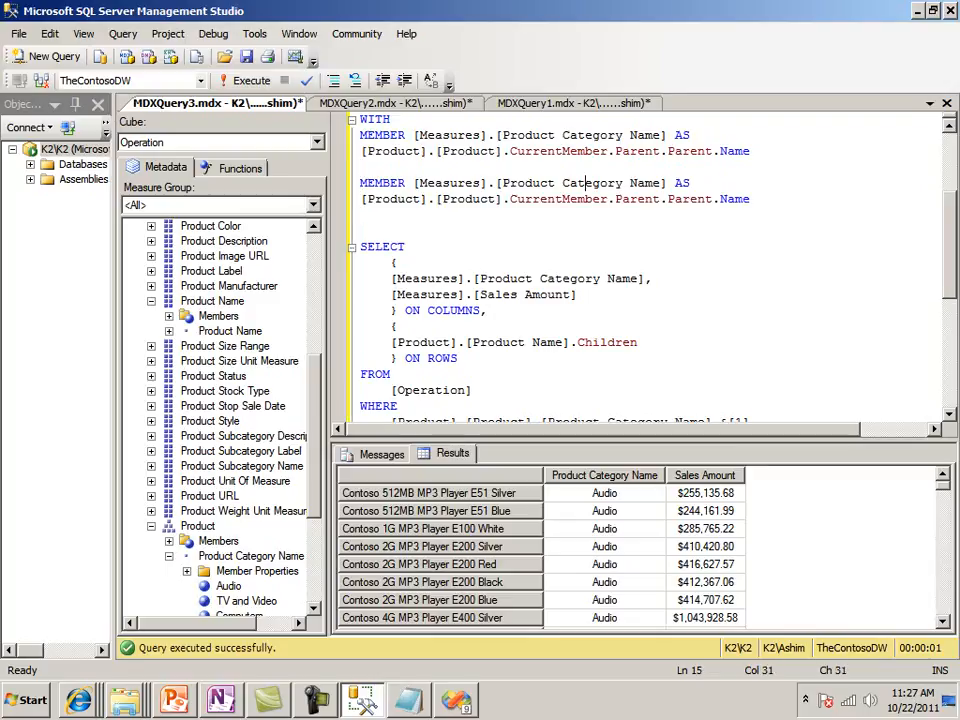
text(Sub)
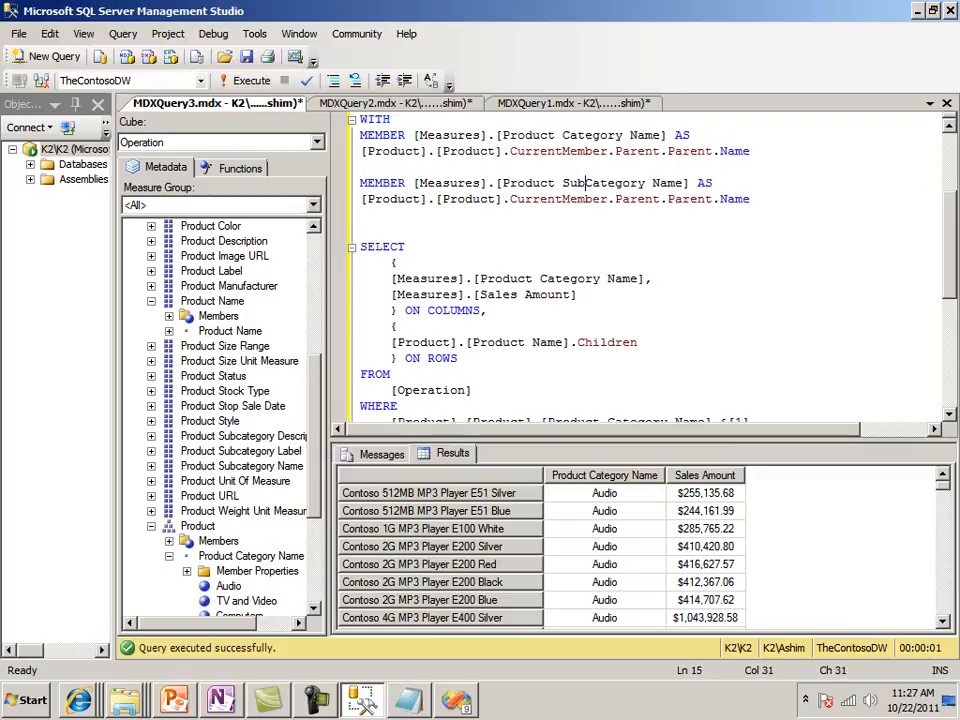
Remove one .Parent from the subcategory expression, leaving [Product].[Product].CurrentMember.Parent.Name
key(Down)
key(Right)
key(Right)
key(Right)
key(Right)
key(Right)
key(Right)
key(Right)
key(Right)
key(Right)
key(Right)
key(Right)
key(Right)
key(Right)
key(Right)
key(Right)
key(Right)
key(Right)
key(BackSpace)
key(BackSpace)
key(BackSpace)
key(BackSpace)
key(BackSpace)
key(BackSpace)
key(BackSpace)
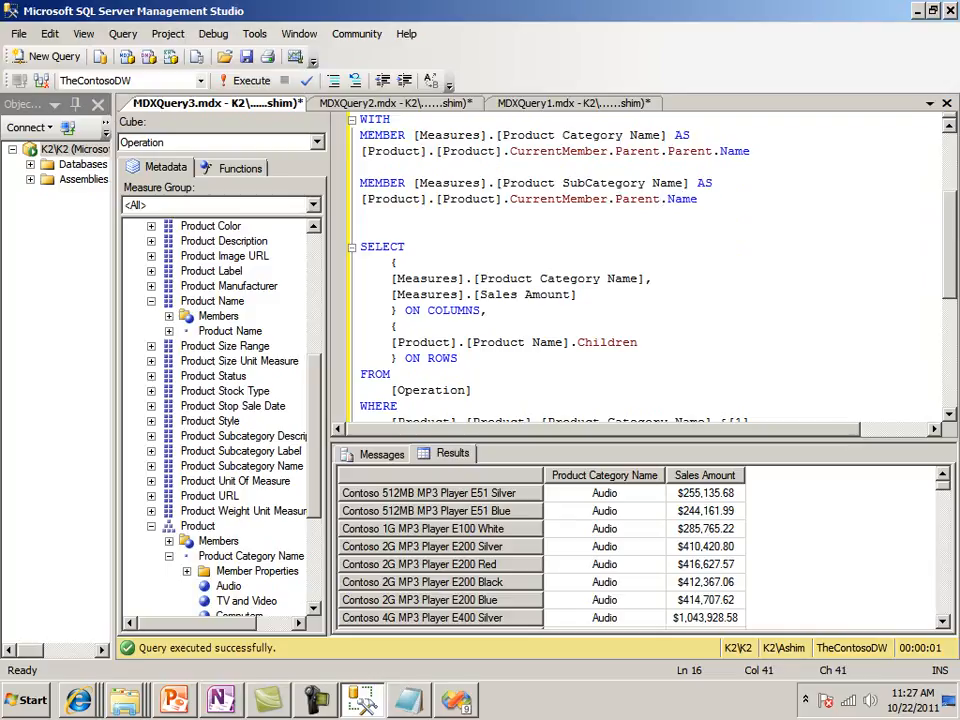
Add a copy of [Measures].[Product SubCategory Name] and a comma between the category name and Sales Amount in the COLUMNS set
key(Up)
key(Right)
key(Right)
key(Right)
key(Right)
key(shift+Left)
key(shift+Left)
key(shift+Left)
key(shift+Left)
key(shift+Left)
key(shift+Left)
key(shift+Left)
key(shift+Left)
key(shift+Left)
key(shift+Left)
key(shift+Left)
key(shift+Left)
key(shift+Left)
key(shift+Left)
key(shift+Left)
key(shift+Left)
key(shift+Left)
key(shift+Left)
key(shift+Left)
key(shift+Left)
key(ctrl+c)
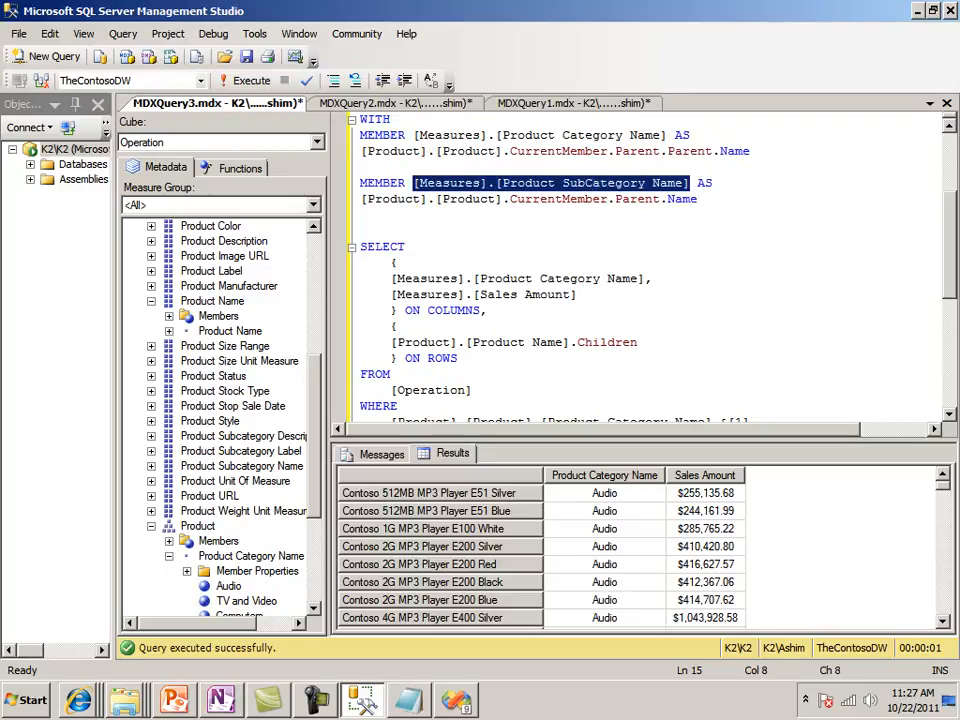
key(Down)
key(Down)
key(Down)
key(Down)
key(Down)
key(Down)
key(Down)
key(Home)
key(Left)
key(Return)
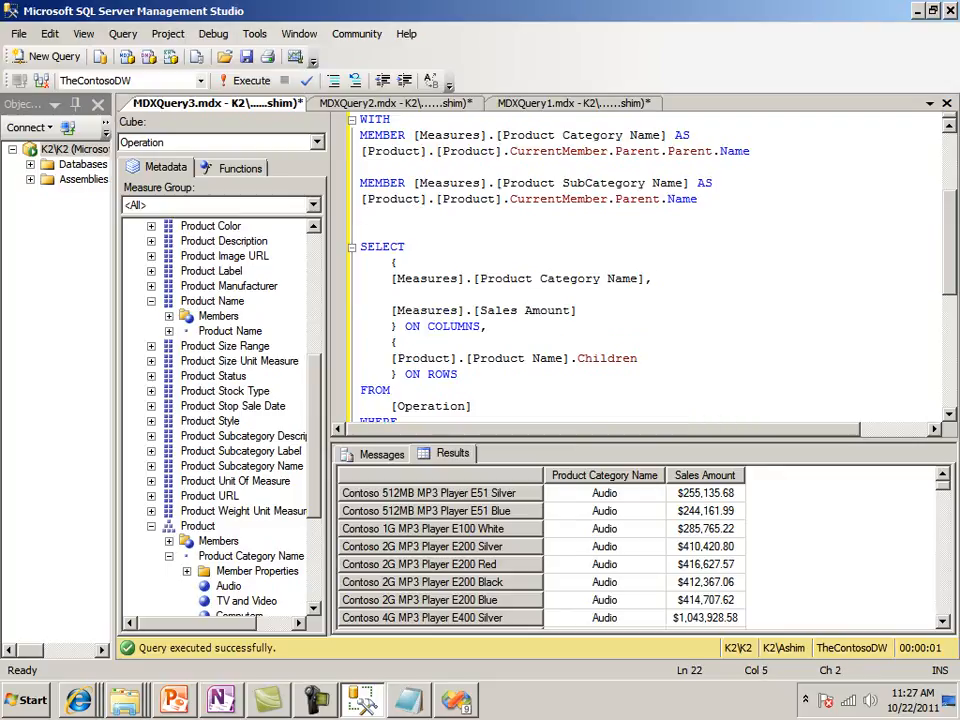
key(ctrl+v)
text(,)
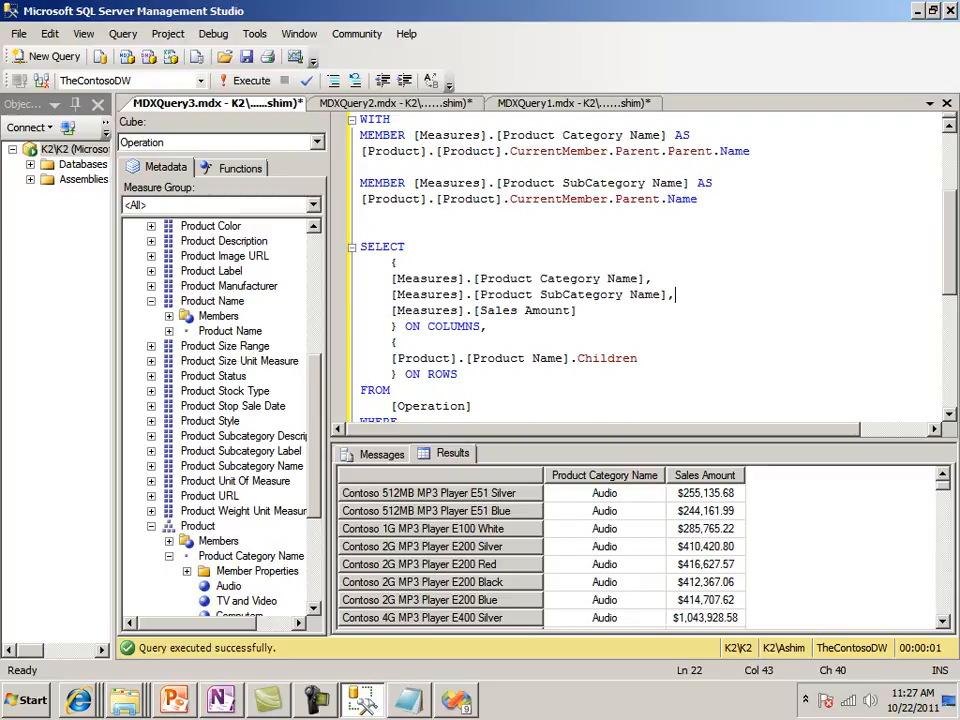
Execute the query and look through the category and subcategory columns, enlarging the results area while checking them
key(F5)
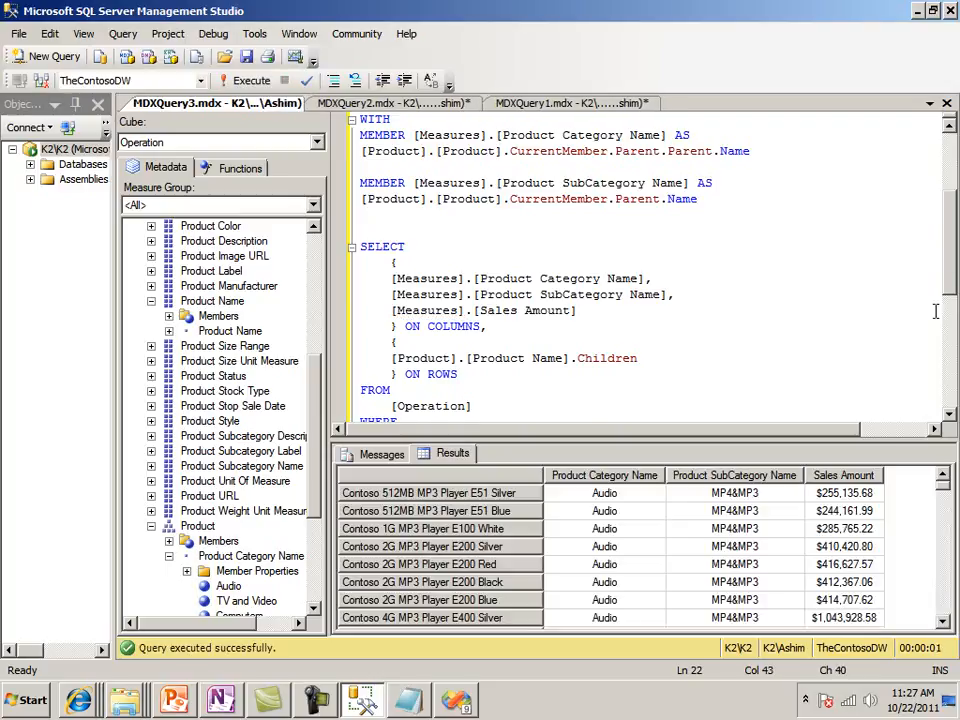
drag(728, 440, 724, 252)
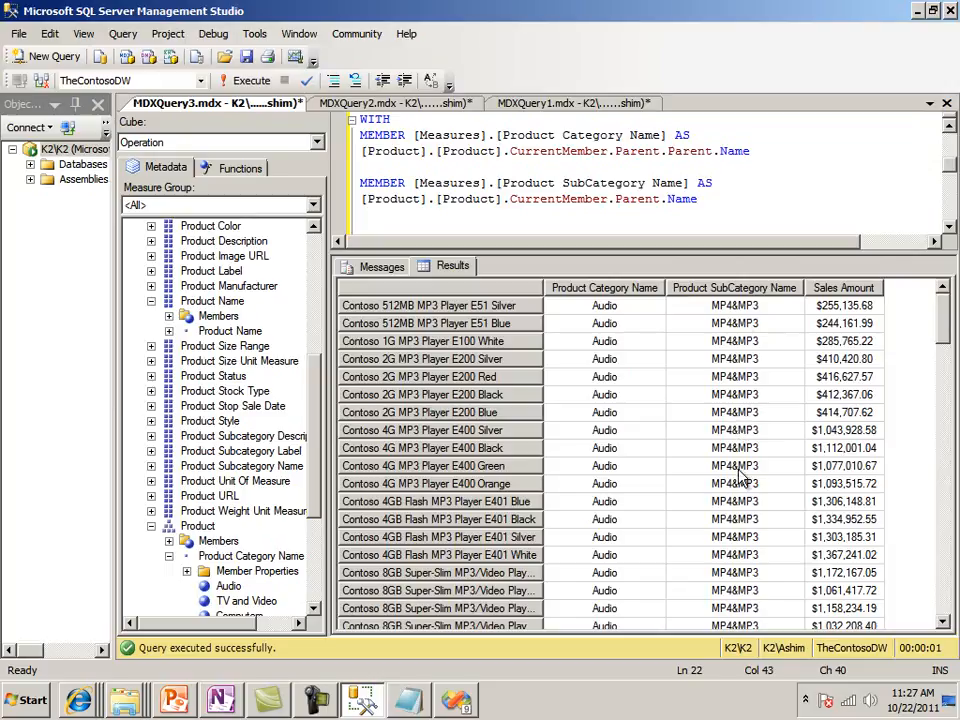
drag(946, 343, 955, 288)
drag(690, 251, 690, 432)
click(605, 525)
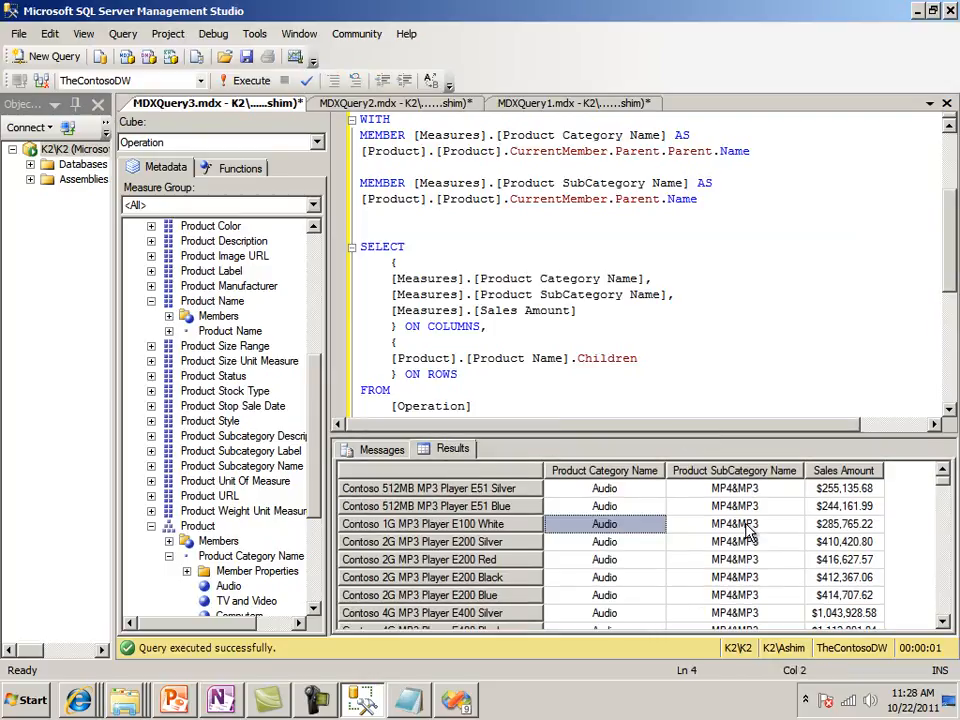
Review the subcategory and Sales Amount results for Audio products alongside the MDX statement that produced them
click(749, 527)
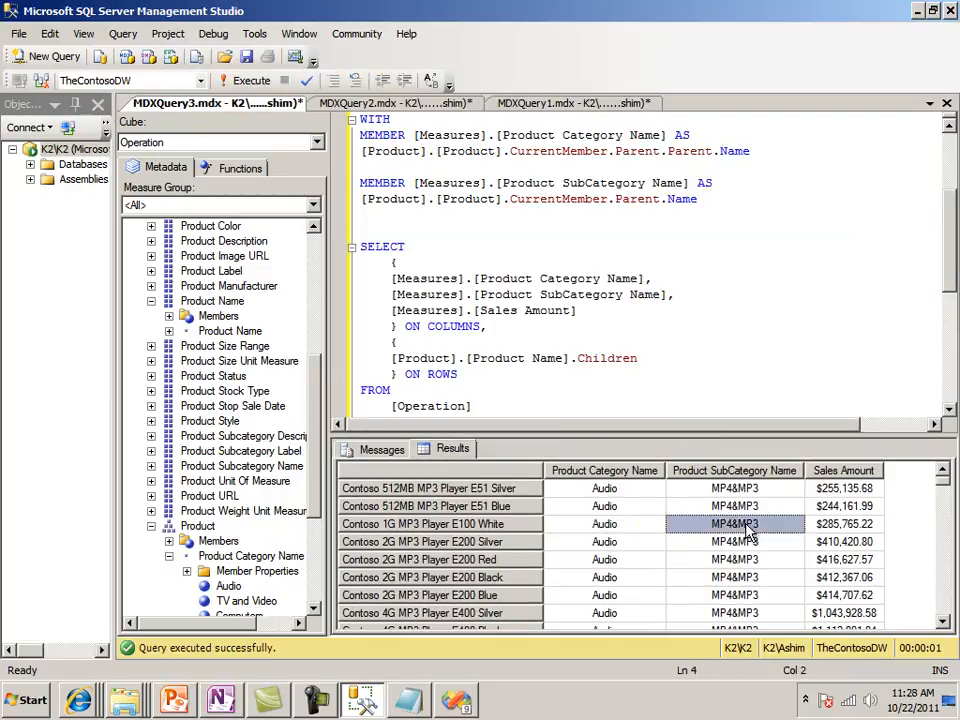
click(850, 509)
click(640, 339)
scroll(642, 338, down, 3)
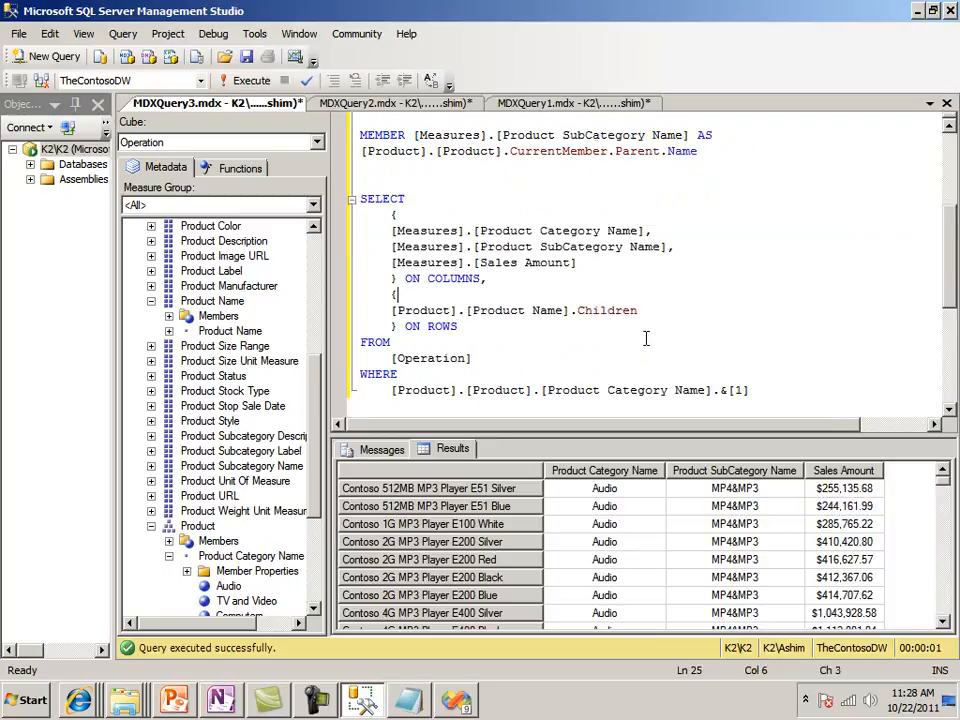
scroll(646, 337, up, 5)
scroll(646, 337, down, 4)
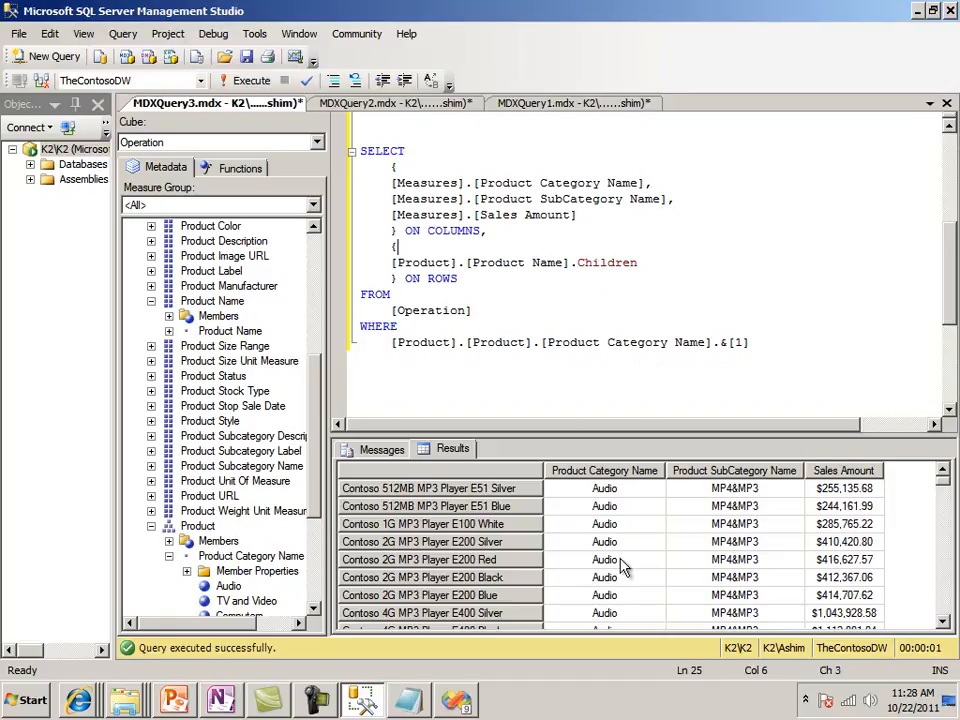
Copy the complete MDX statement from WITH through the WHERE clause, leaving out the comment block above it
click(497, 368)
key(Up)
key(Up)
key(Up)
key(Up)
key(Up)
key(Up)
key(Up)
key(Up)
key(Up)
key(Up)
key(Up)
key(Up)
key(Up)
key(Up)
key(Up)
key(Up)
key(Up)
key(Up)
key(Up)
key(Up)
key(Down)
key(Down)
key(Down)
key(Down)
key(Down)
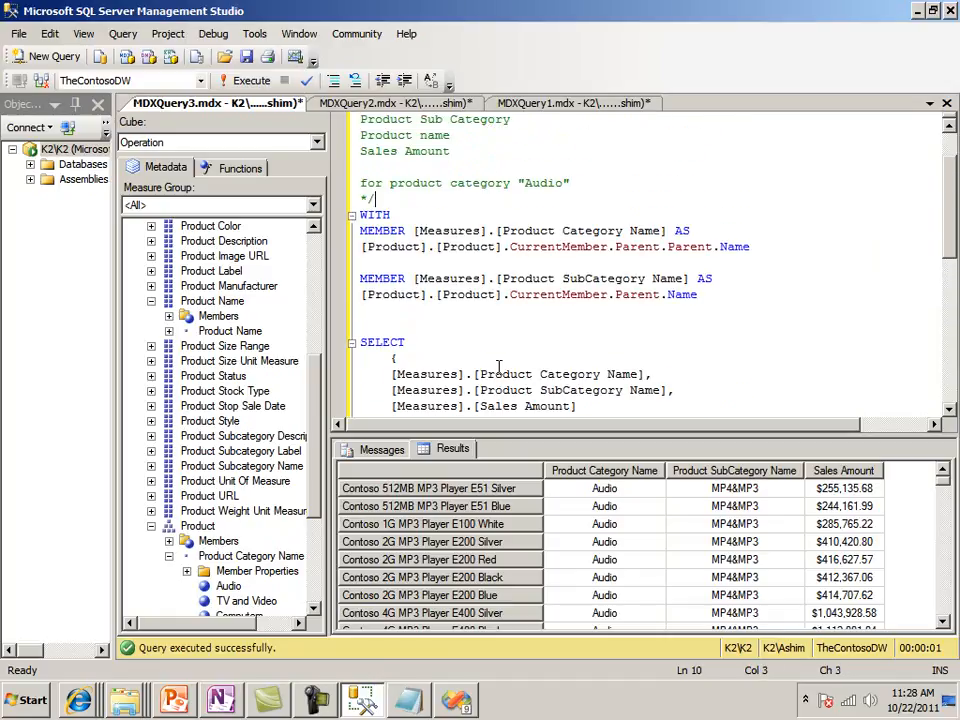
key(Down)
key(Home)
key(shift+Down)
key(shift+Down)
key(shift+Down)
key(shift+Down)
key(shift+Down)
key(shift+Down)
key(shift+Down)
key(shift+Down)
key(shift+Down)
key(shift+Down)
key(shift+Down)
key(shift+Down)
key(shift+Down)
key(shift+Down)
key(shift+Down)
key(shift+Down)
key(shift+Down)
key(shift+Down)
key(shift+Down)
key(shift+Down)
key(shift+End)
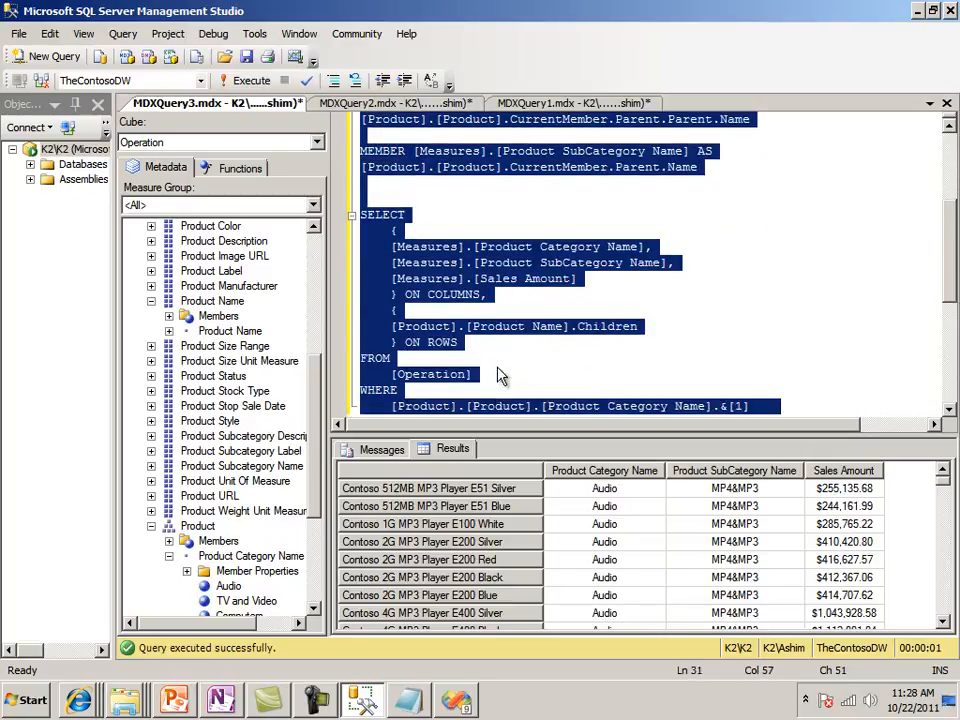
click(622, 346)
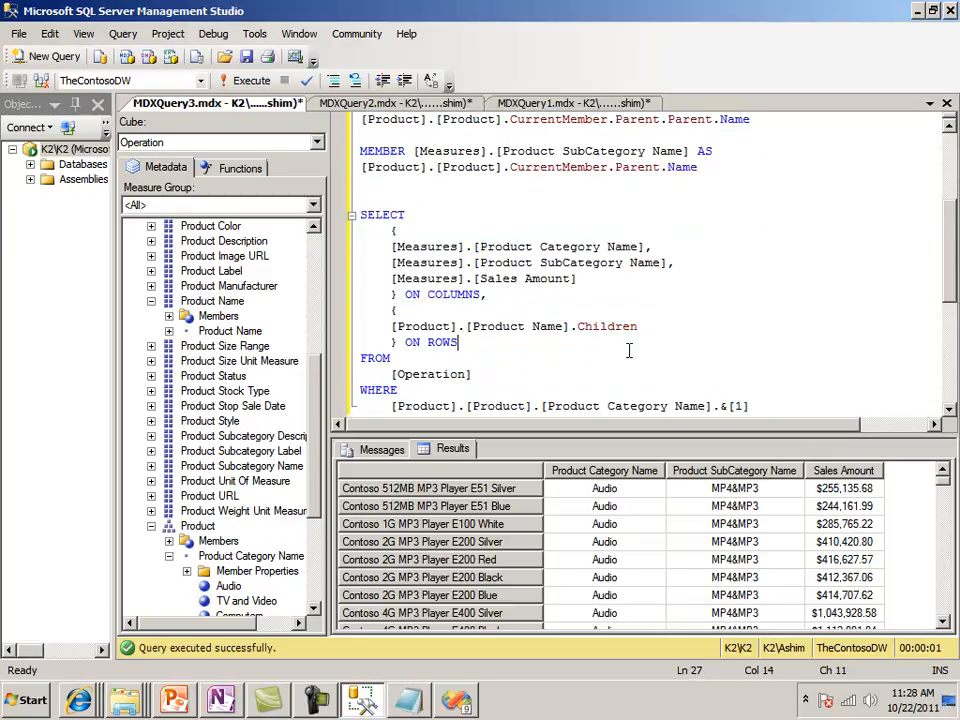
Check the Product Detail Sales Report requirements in MDXQuery2.mdx and return to MDXQuery3.mdx
click(400, 104)
click(572, 188)
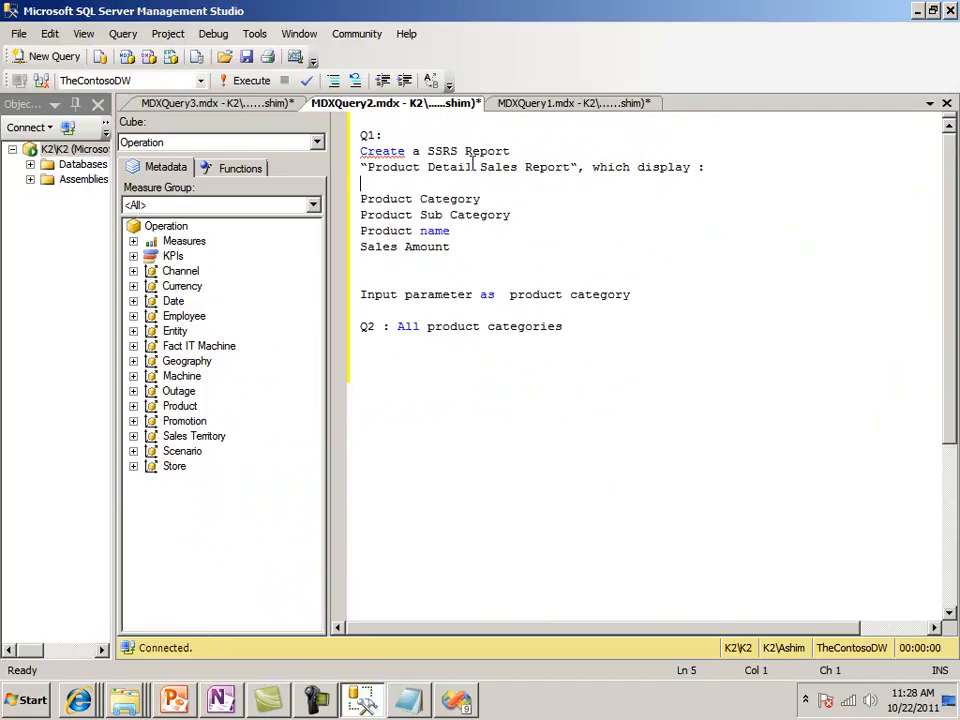
click(277, 105)
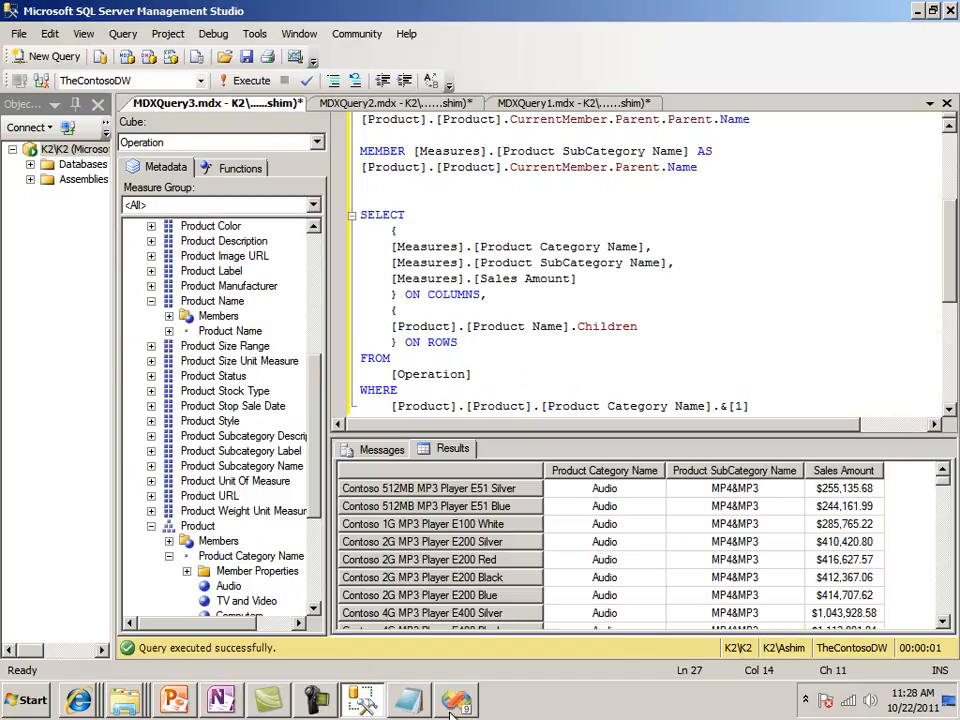
Switch to Visual Studio and start a new report in MyContosoReport with the Report Wizard, using the shared data source ContosoSSAS
click(453, 706)
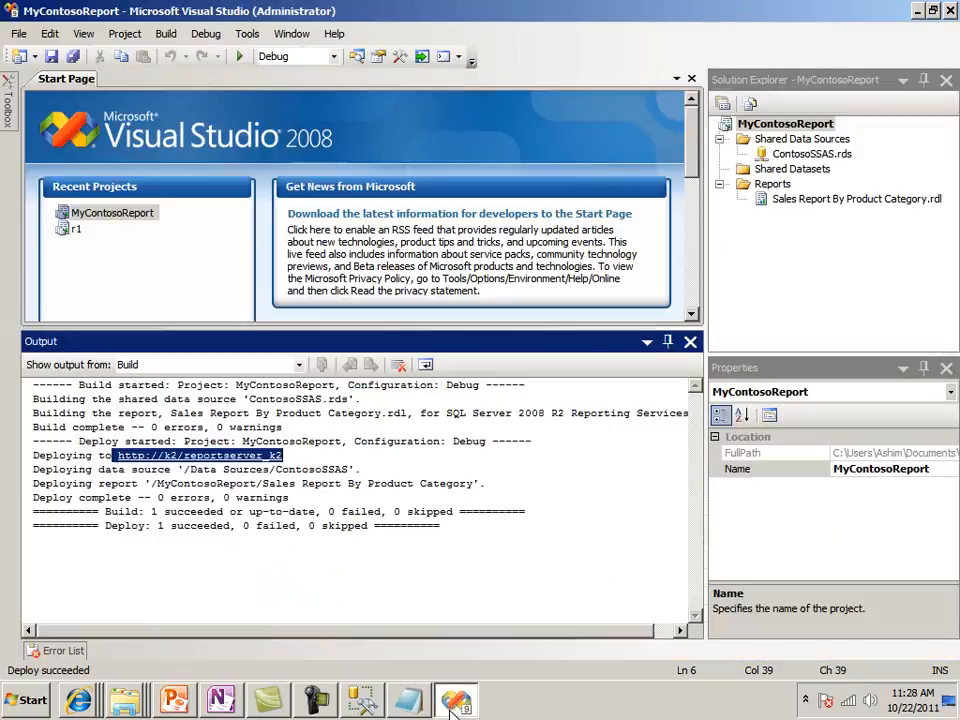
click(776, 187)
right_click(779, 189)
click(812, 203)
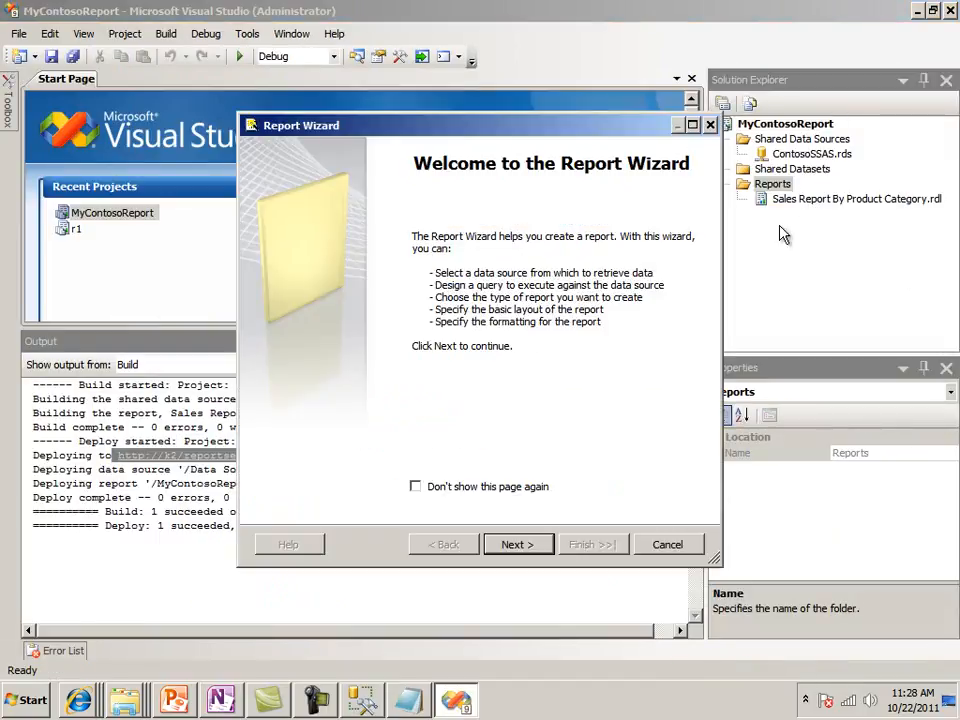
click(510, 541)
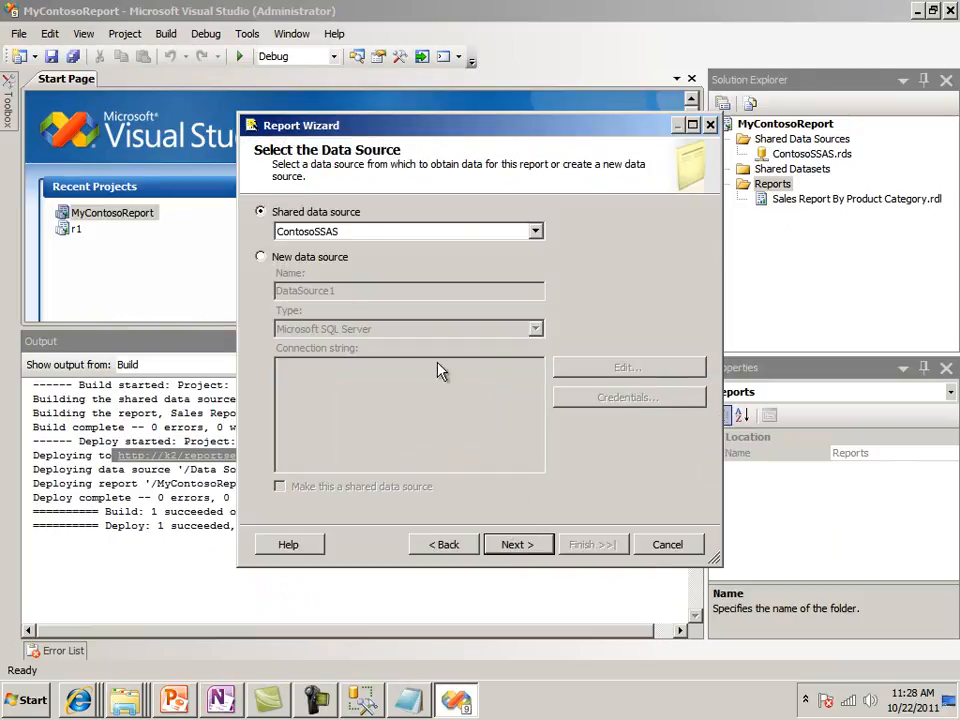
click(521, 543)
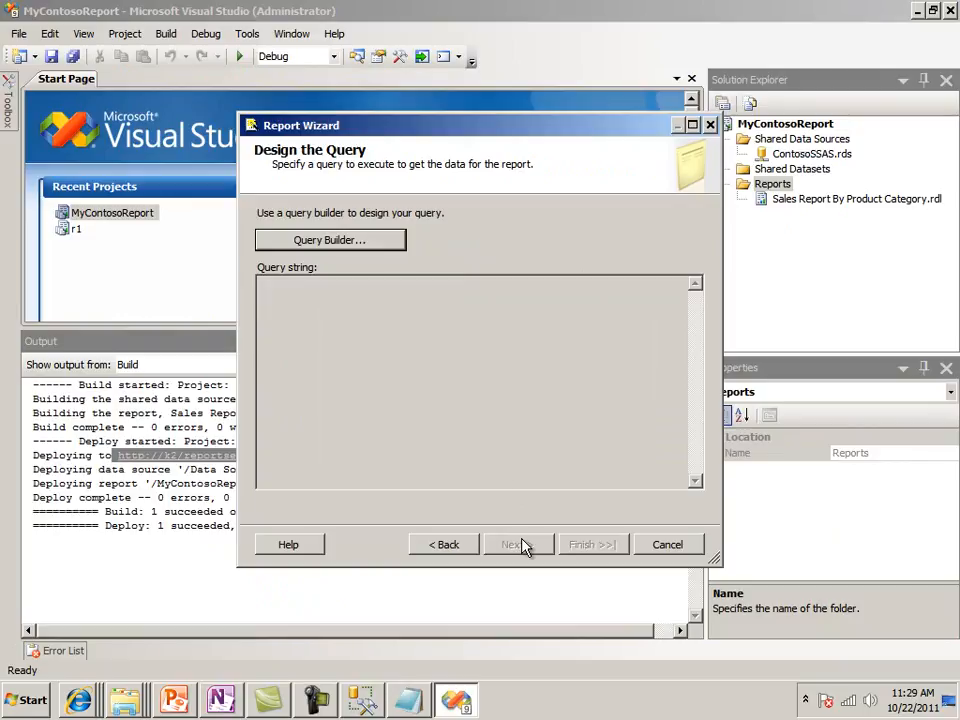
Replace the query builder's default Inventory query text with the copied MDX statement and accept it as the report query
click(356, 243)
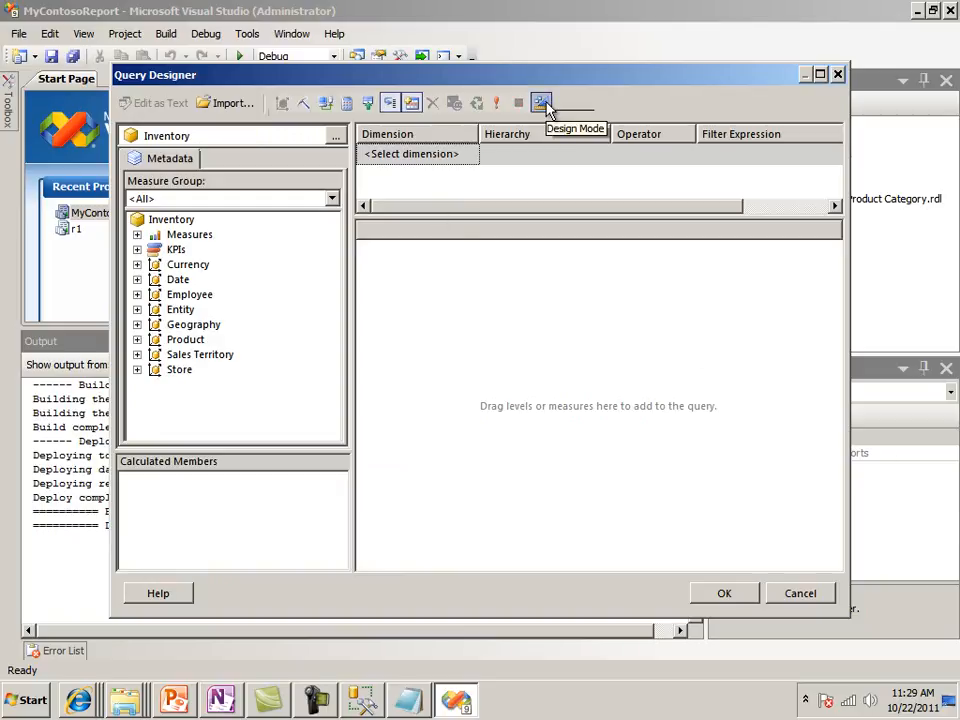
click(541, 103)
drag(756, 135, 343, 135)
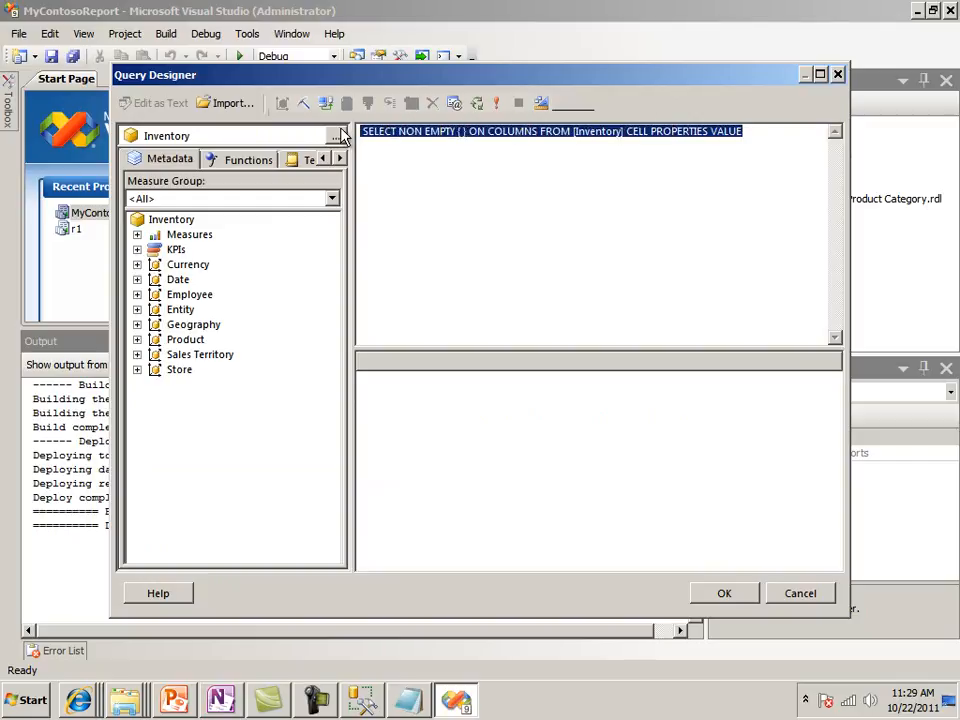
text(MEMBER [Measures].[Product SubCategory Name] AS [Product].[Product].CurrentMember.Parent.Name   SELECT 	{ 	[Measures].[Product Category Name], 	[Measures].[Product SubCategory Name], 	[Measures].[Sales Amount] 	} ON COLUMNS, 	{ 	[Product].[Product Name].Children 	} ON ROWS FROM 	[Operation] WHERE 	[Product].[Product].[Product Category Name].&[1])
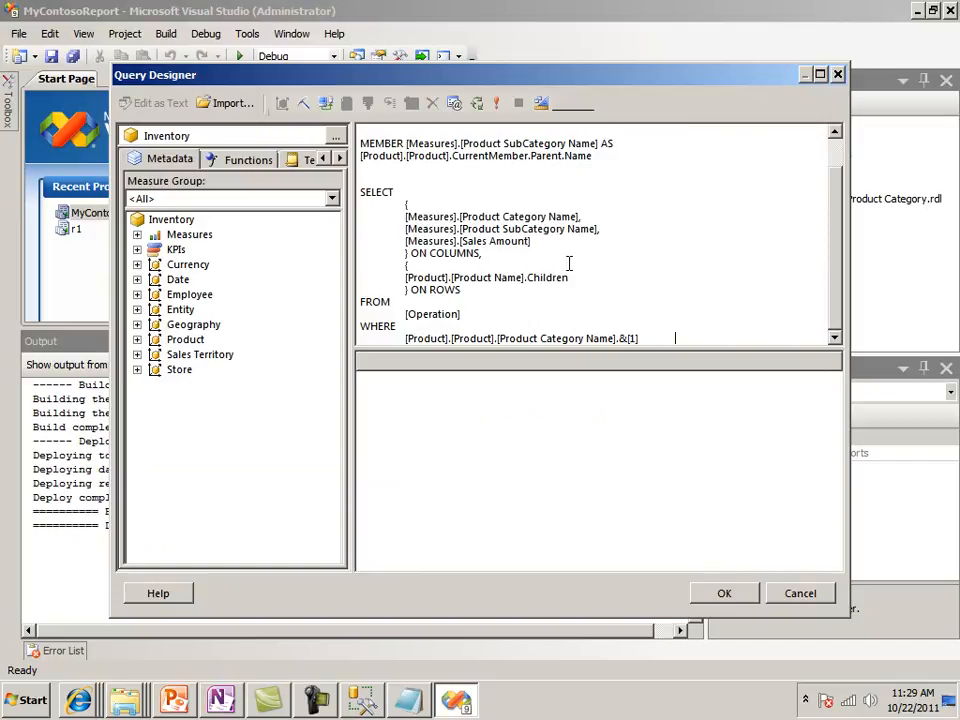
click(715, 596)
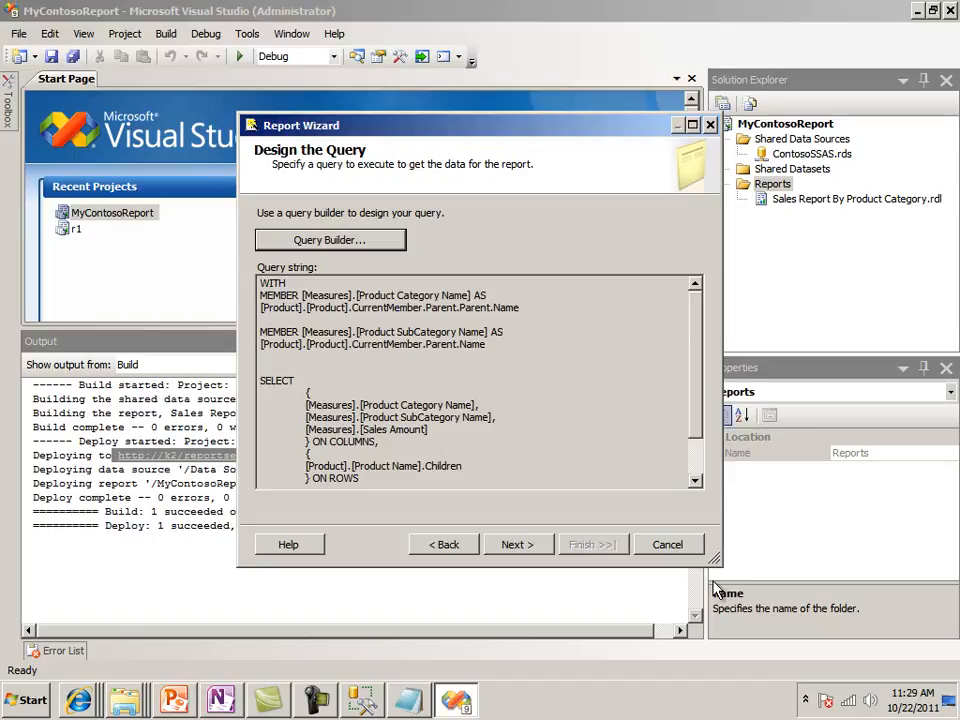
click(515, 545)
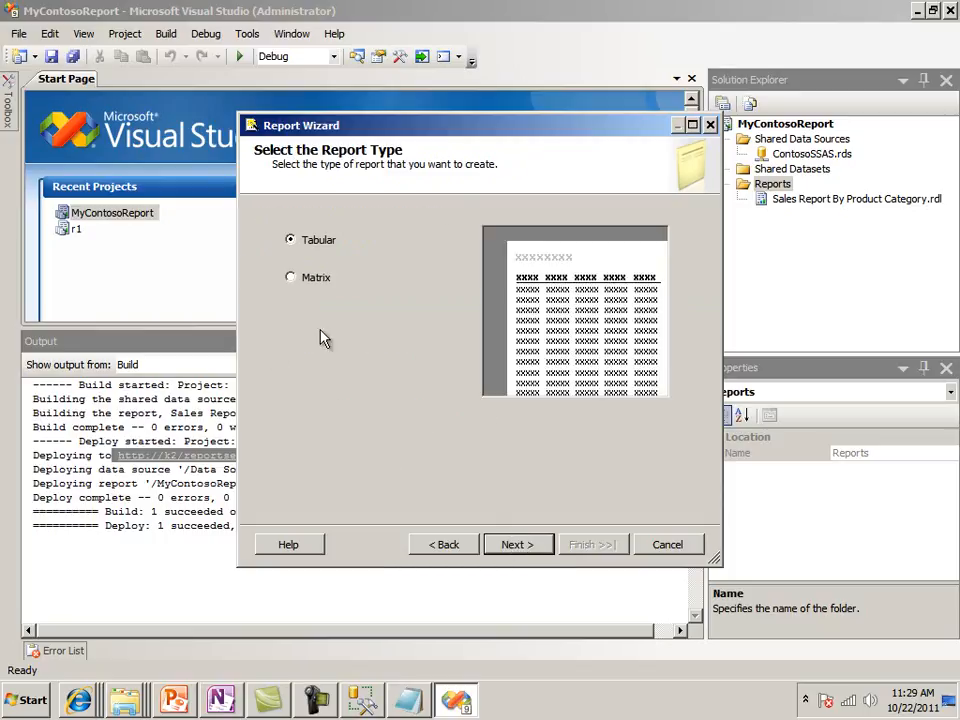
Keep the Tabular type and Slate style, with Product_Category_Name, Product_SubCategory_Name, Product_Name and Sales_Amount as detail fields in that order
click(510, 543)
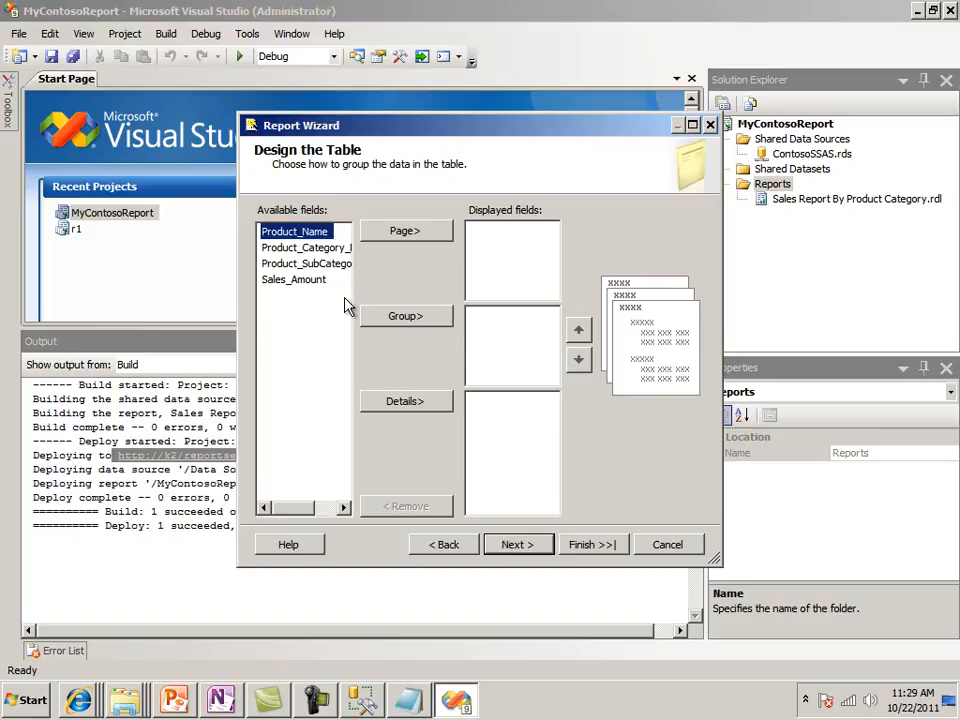
click(322, 250)
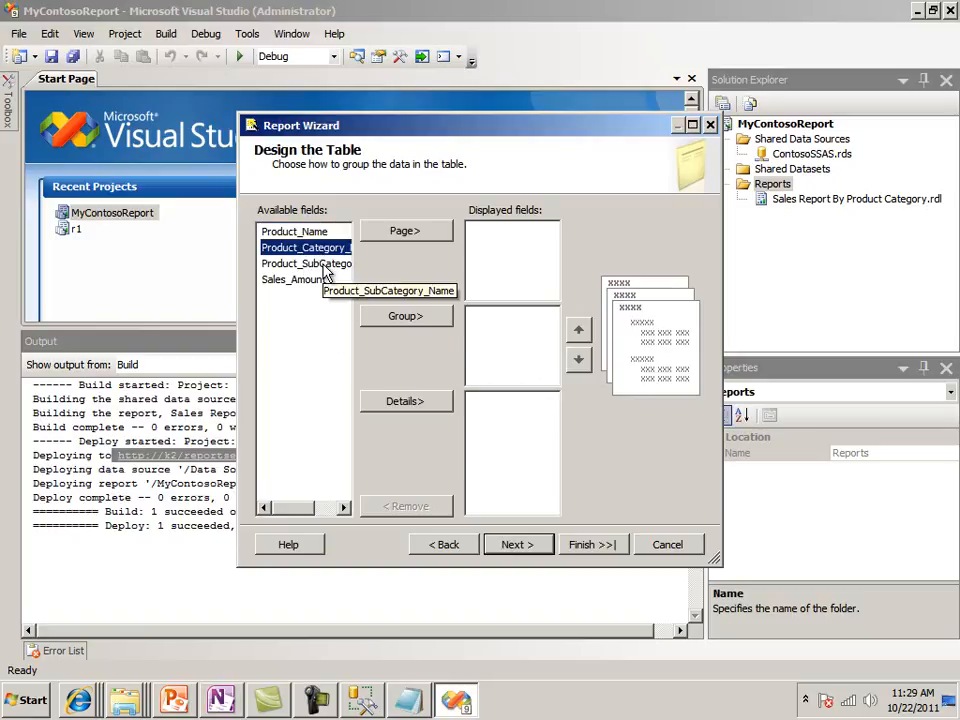
click(407, 400)
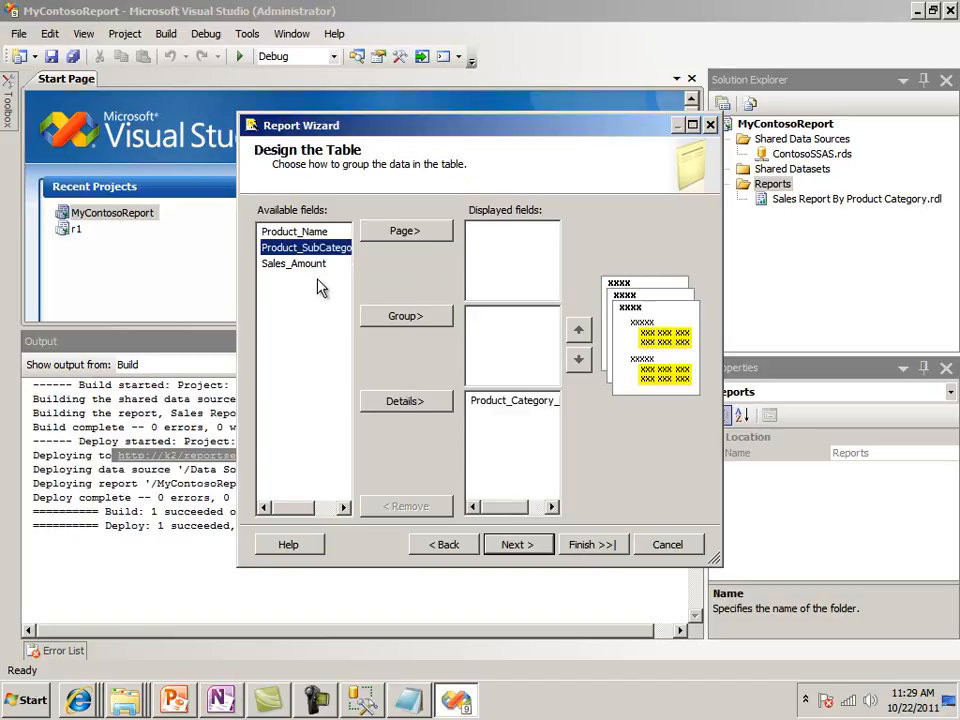
click(392, 402)
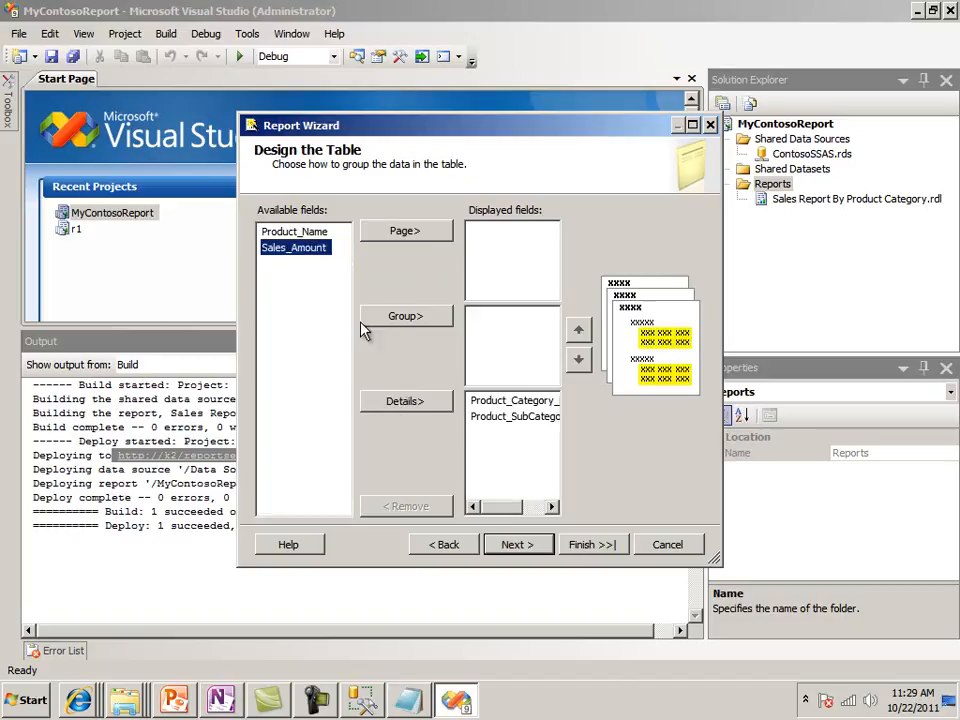
click(303, 232)
click(418, 402)
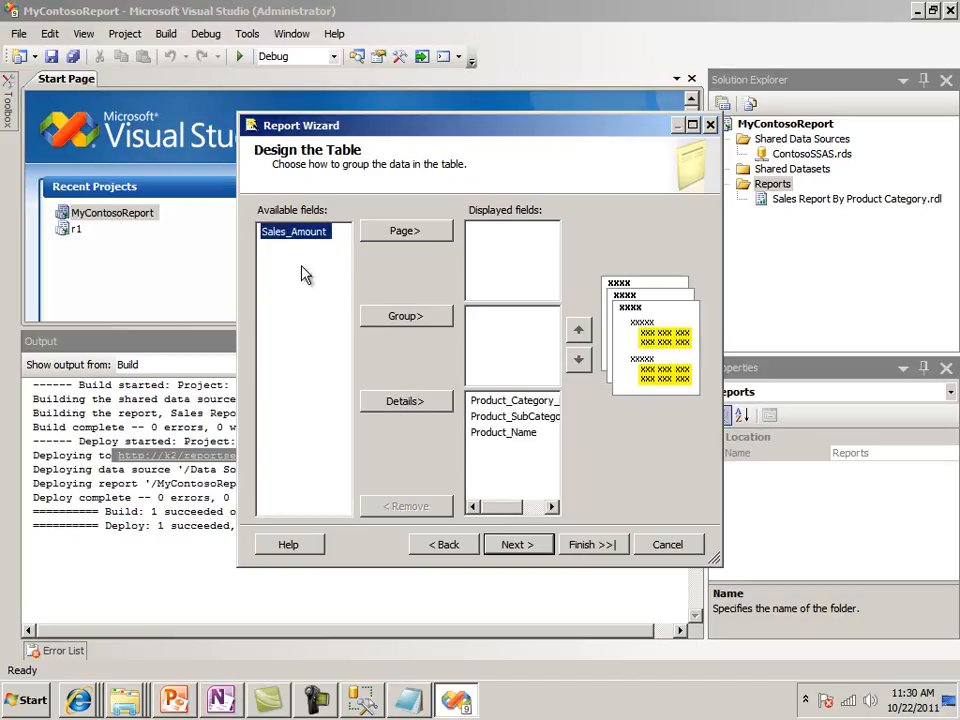
click(407, 402)
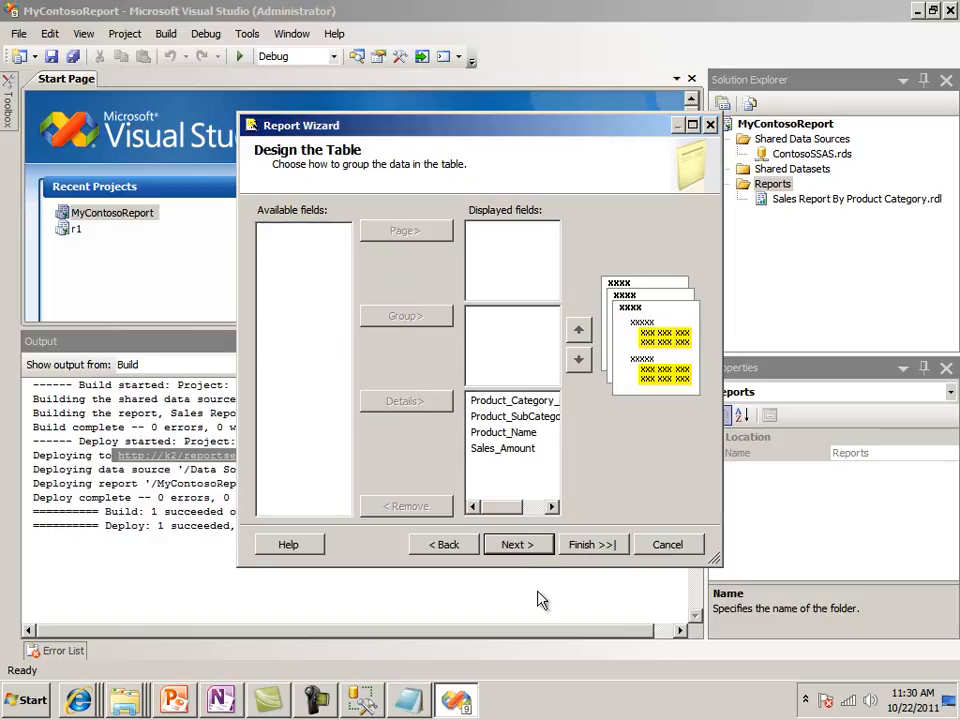
click(517, 545)
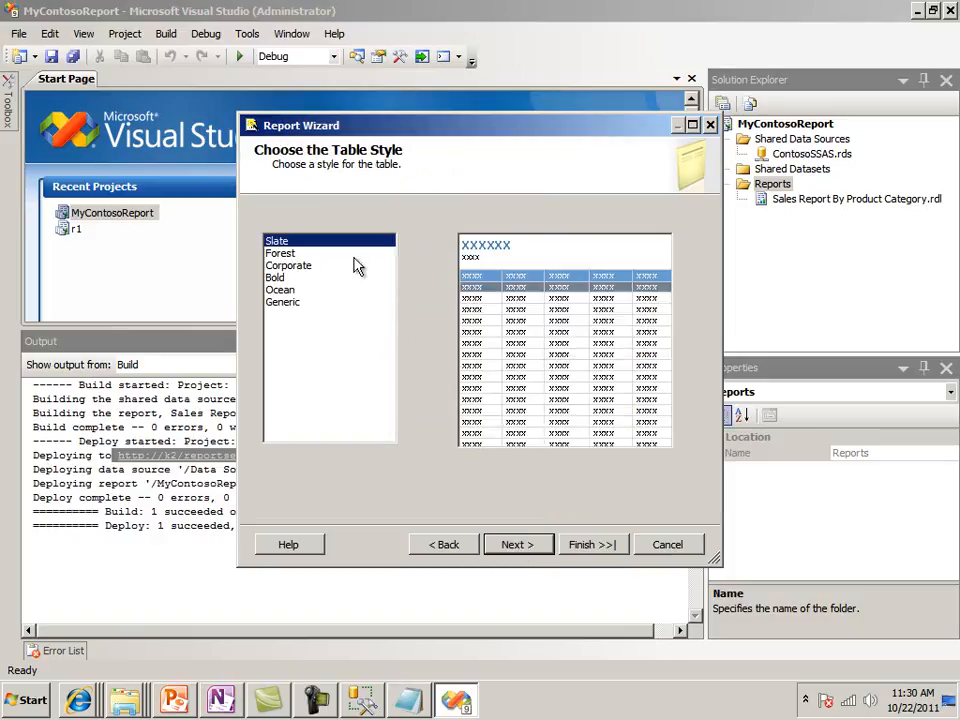
click(518, 549)
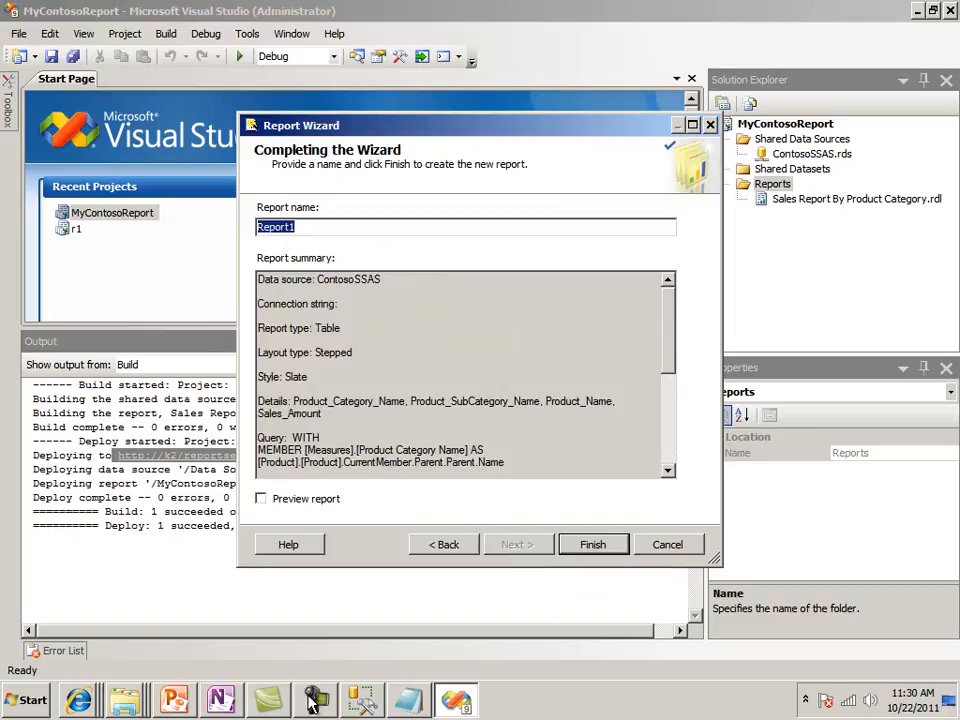
Look up the report title in Management Studio's MDXQuery2.mdx, then finish the Visual Studio wizard with the name Product Detail Sales Report
click(365, 702)
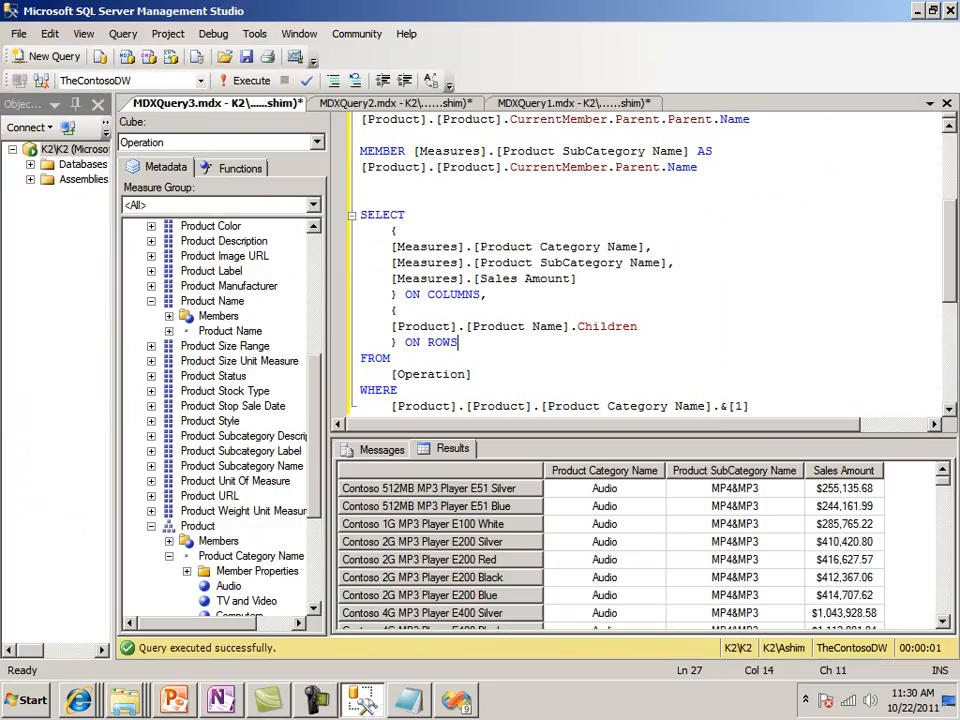
click(395, 103)
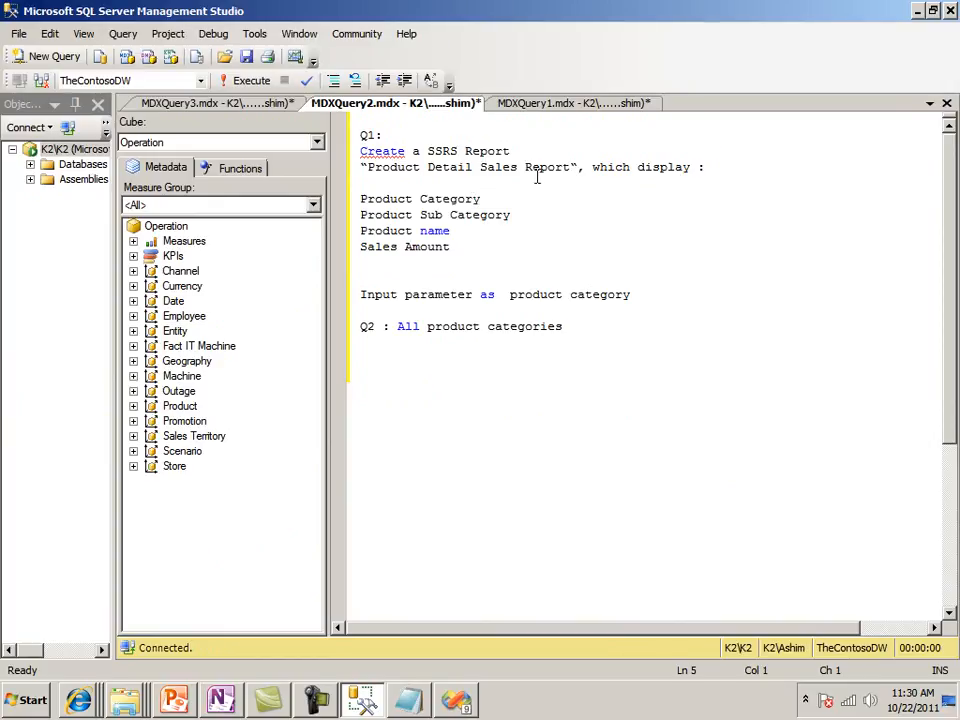
click(262, 105)
click(457, 701)
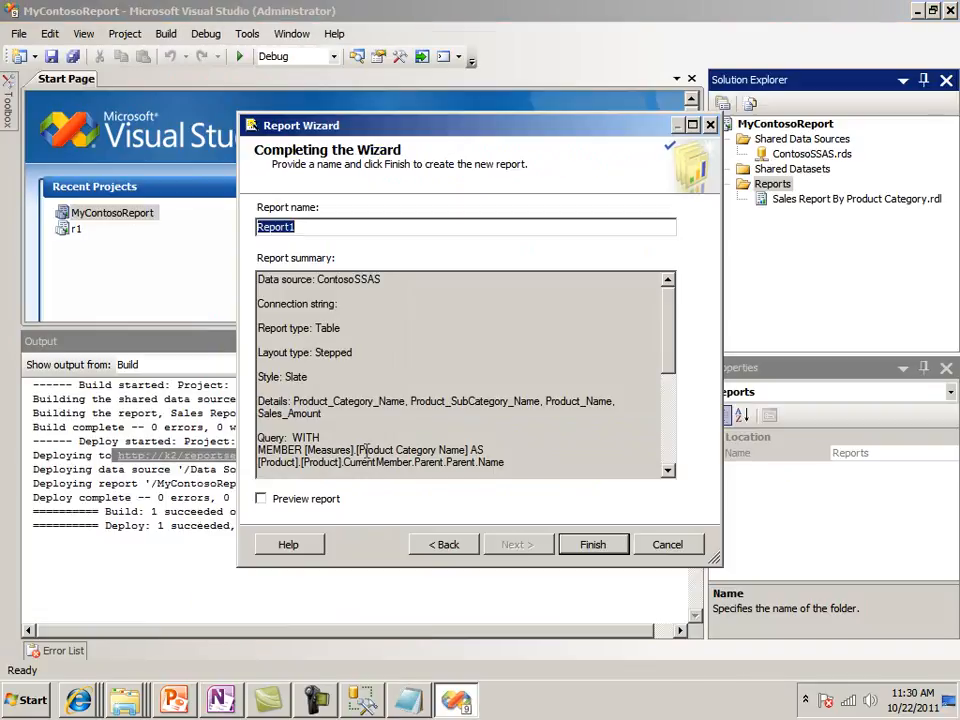
text(Product Detail Sales)
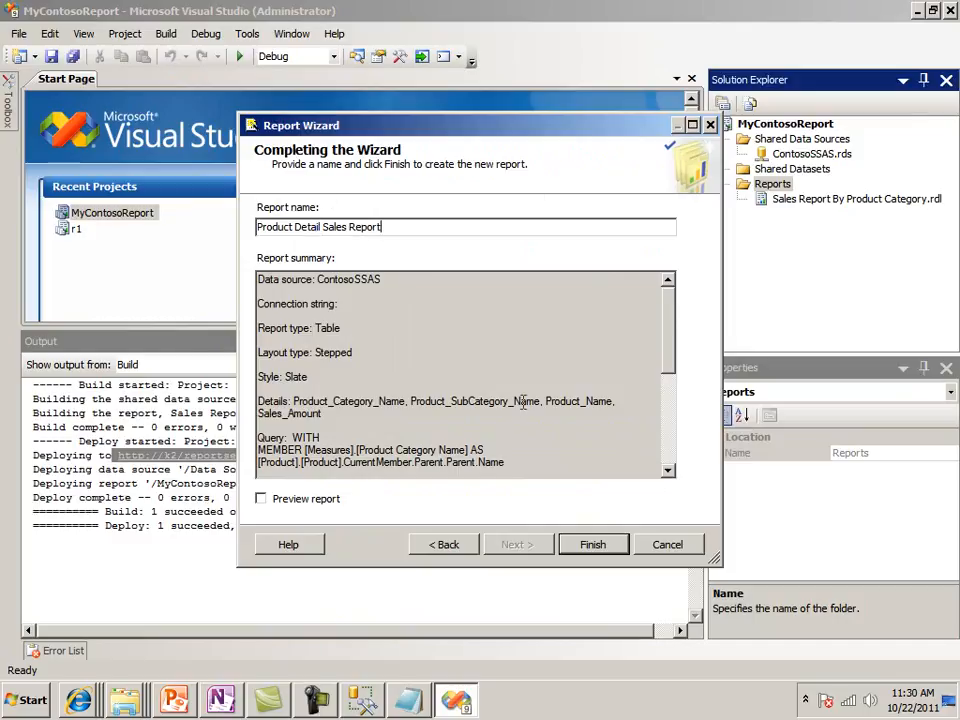
click(590, 545)
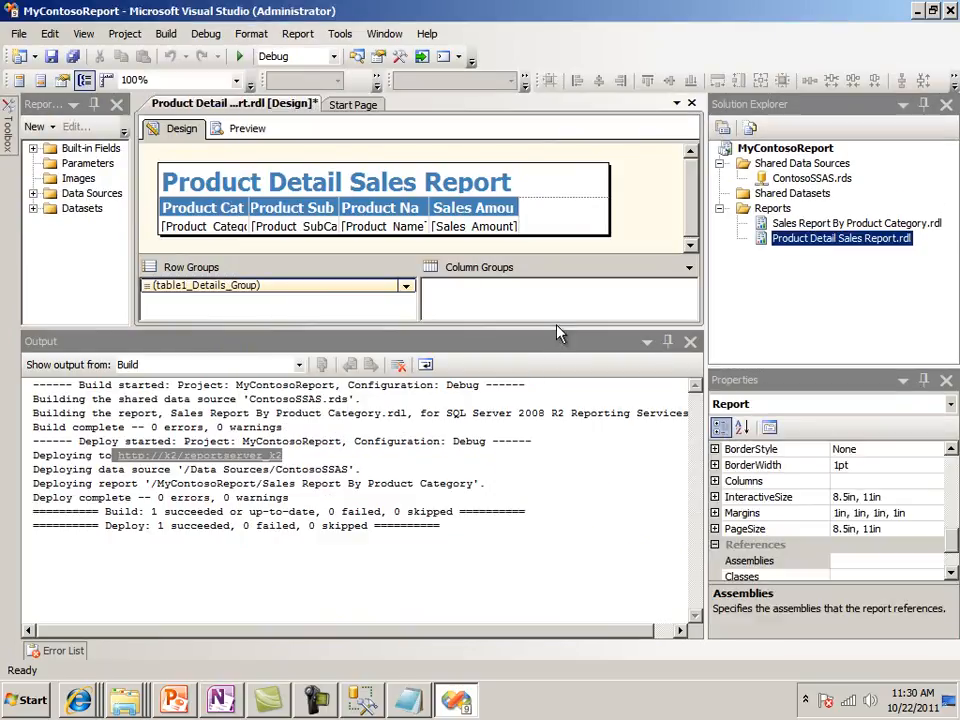
Enlarge the design area and widen the table's Product Category Name, Product Sub Category Name and Product Name columns to fit their headers
drag(556, 328, 573, 469)
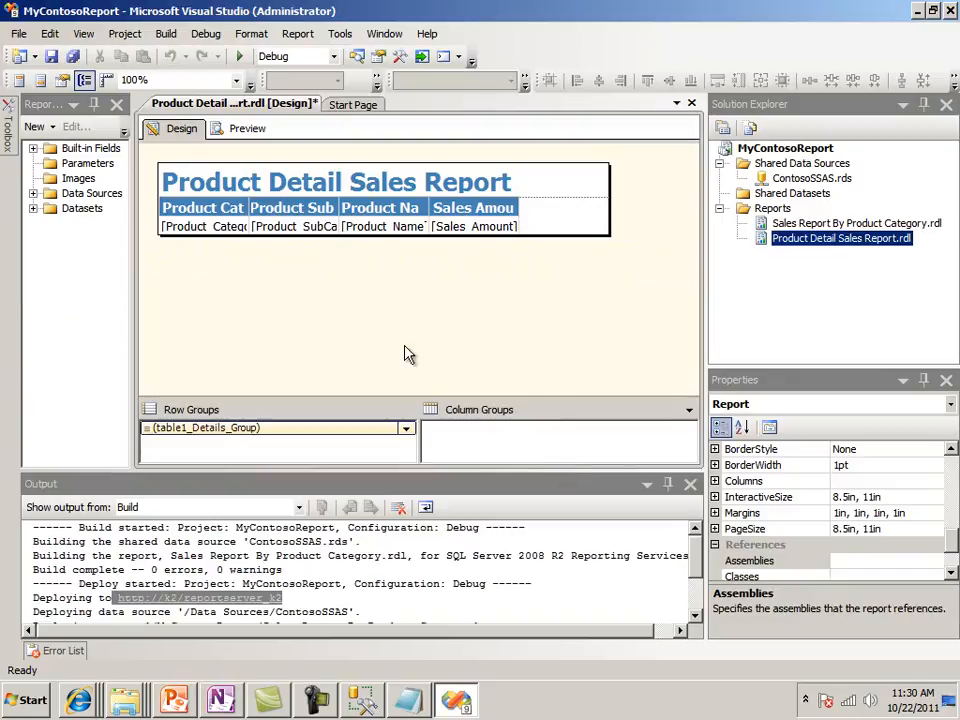
drag(704, 312, 759, 315)
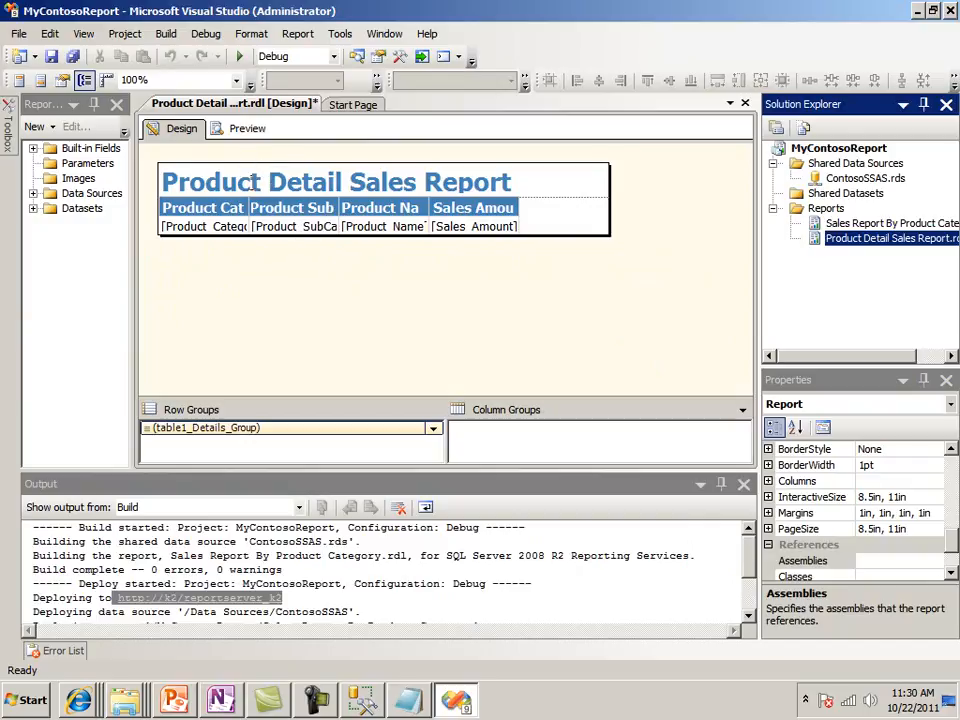
click(246, 207)
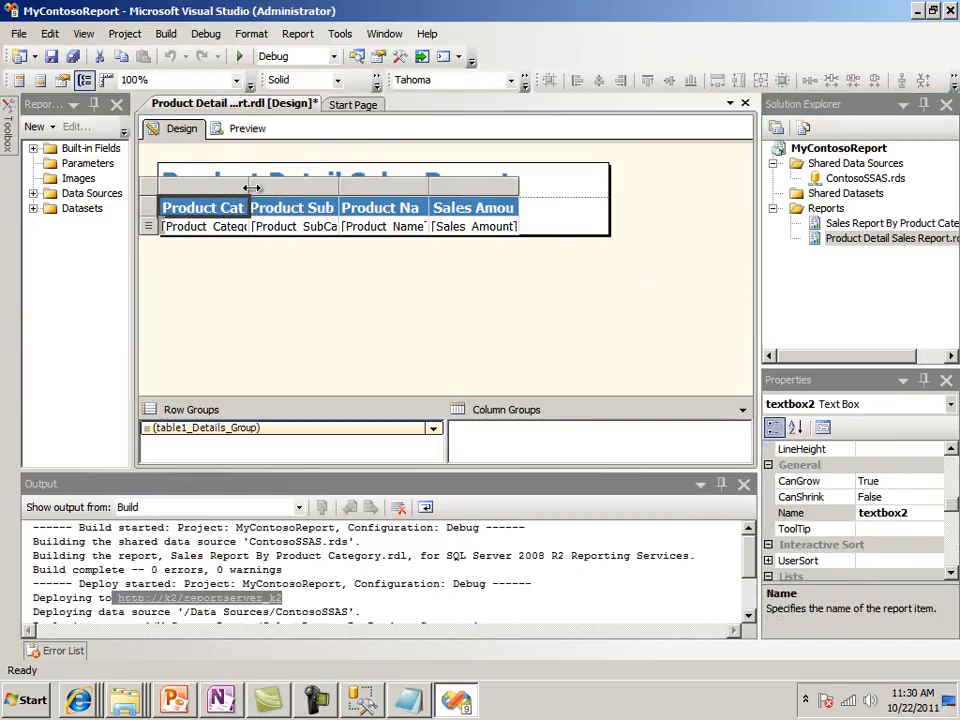
drag(251, 188, 306, 186)
drag(396, 186, 469, 184)
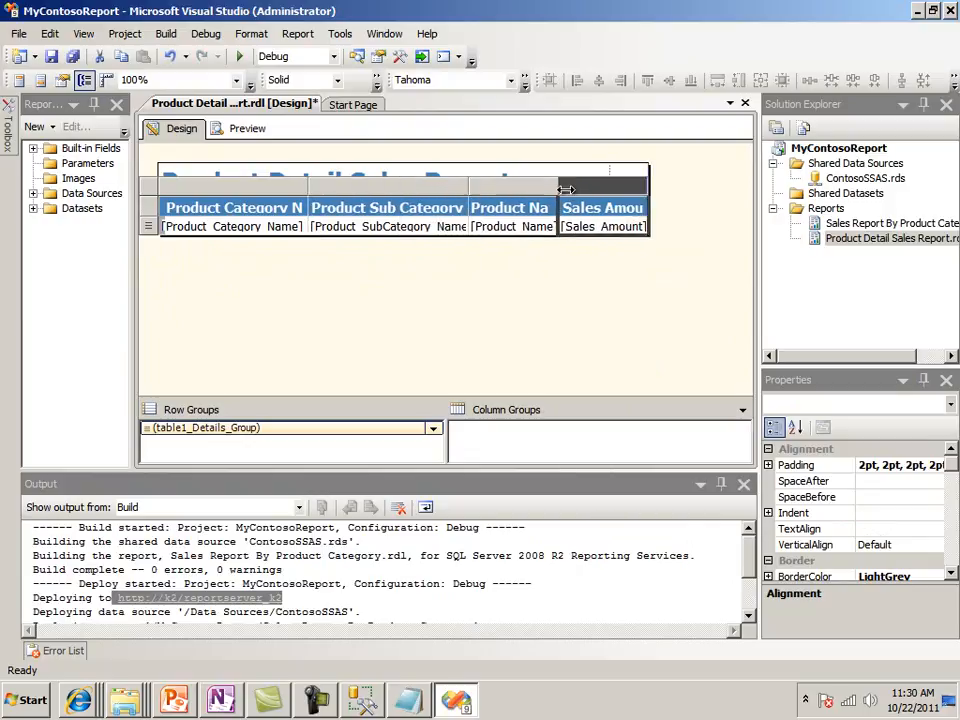
drag(566, 189, 615, 188)
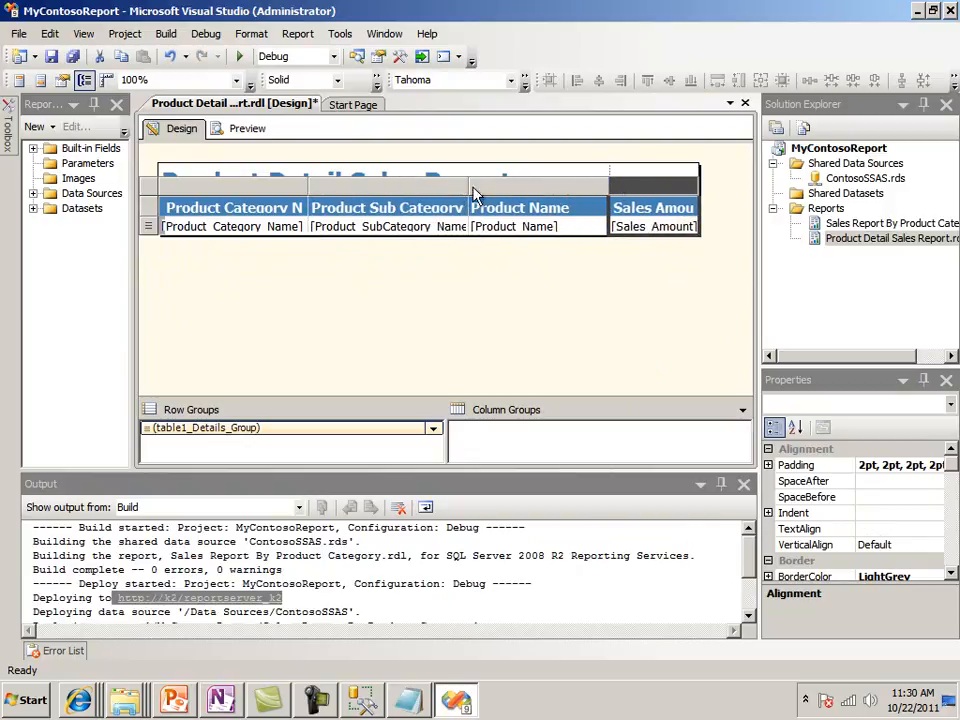
drag(467, 186, 540, 186)
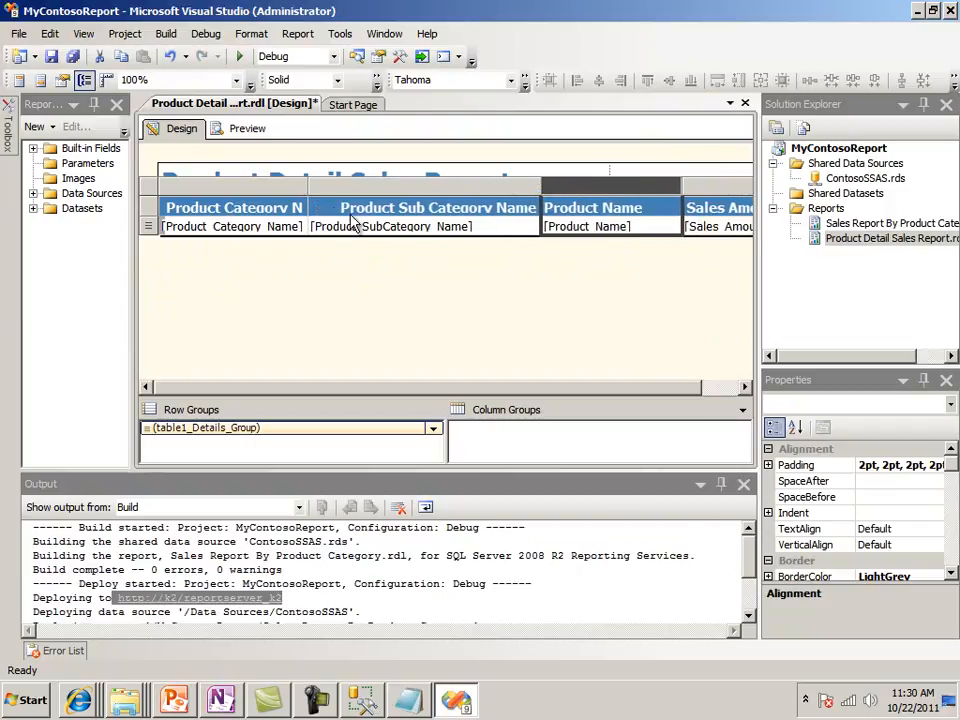
drag(308, 186, 397, 186)
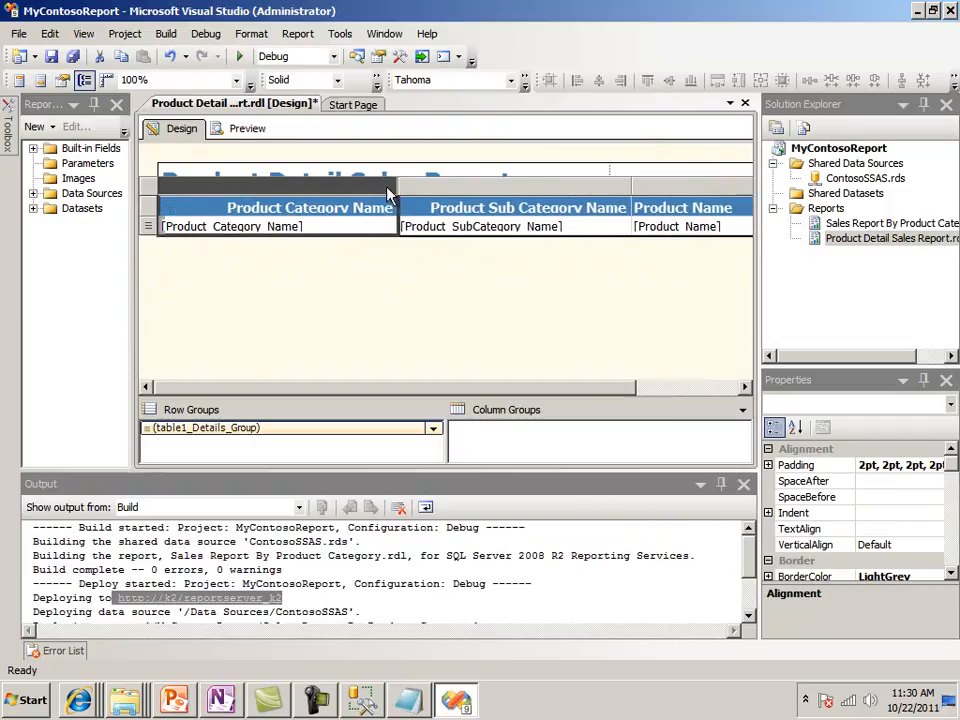
Preview the Product Detail Sales Report in an enlarged view and examine all columns across to Sales Amount
click(245, 128)
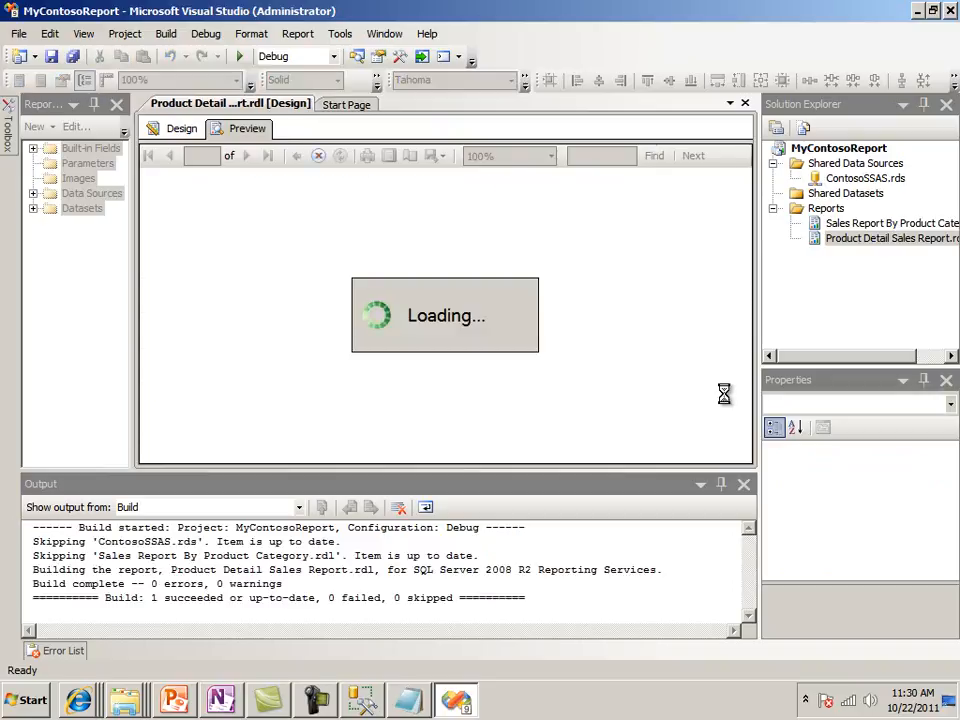
drag(758, 334, 853, 319)
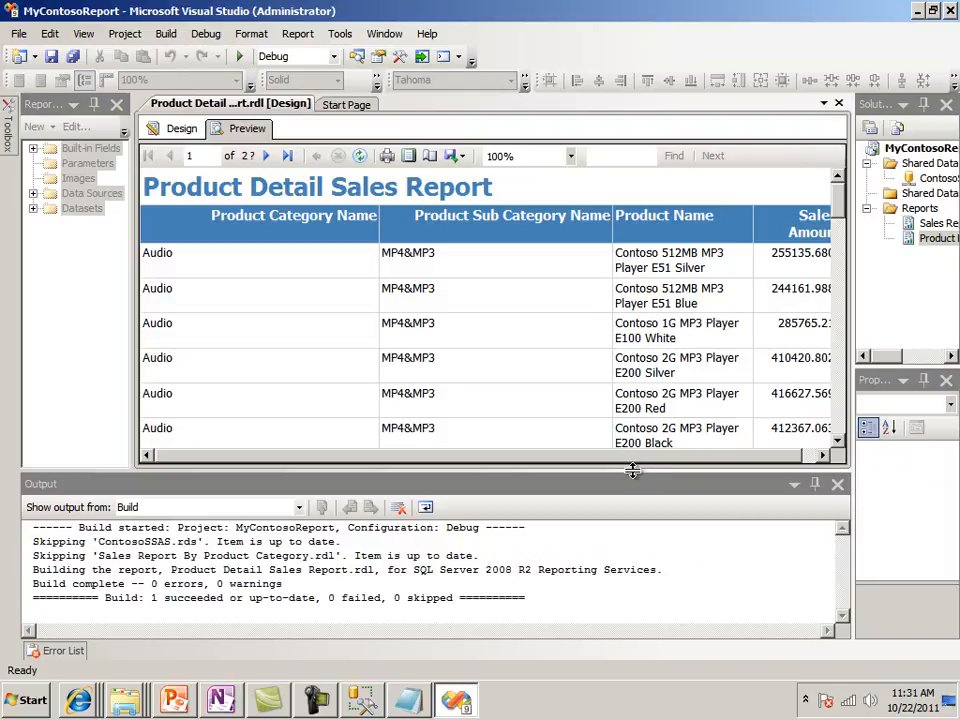
drag(634, 475, 681, 600)
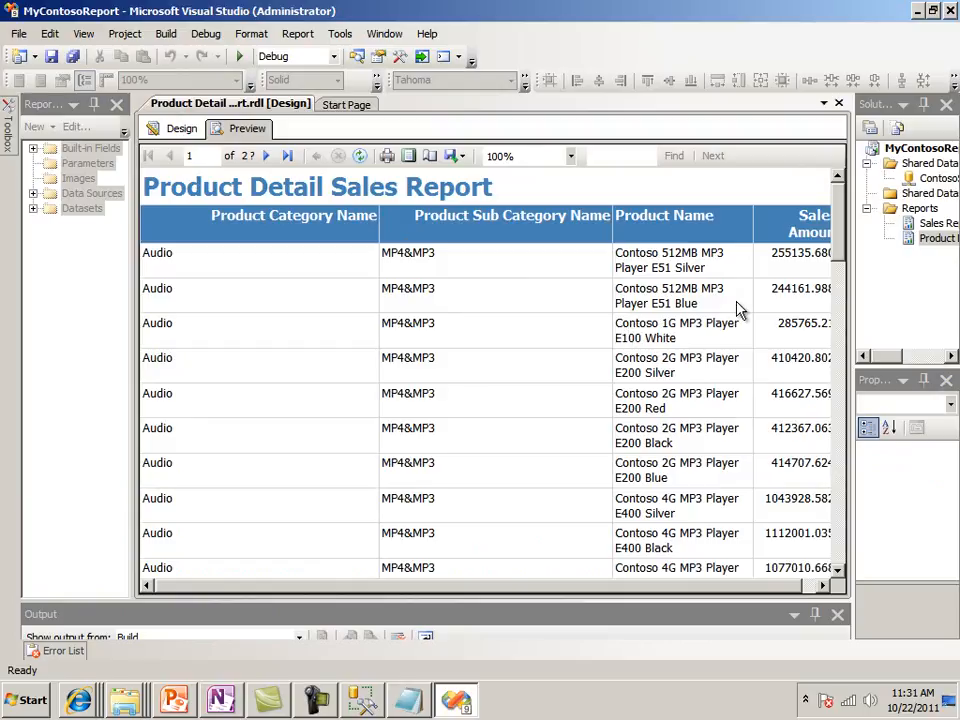
click(731, 590)
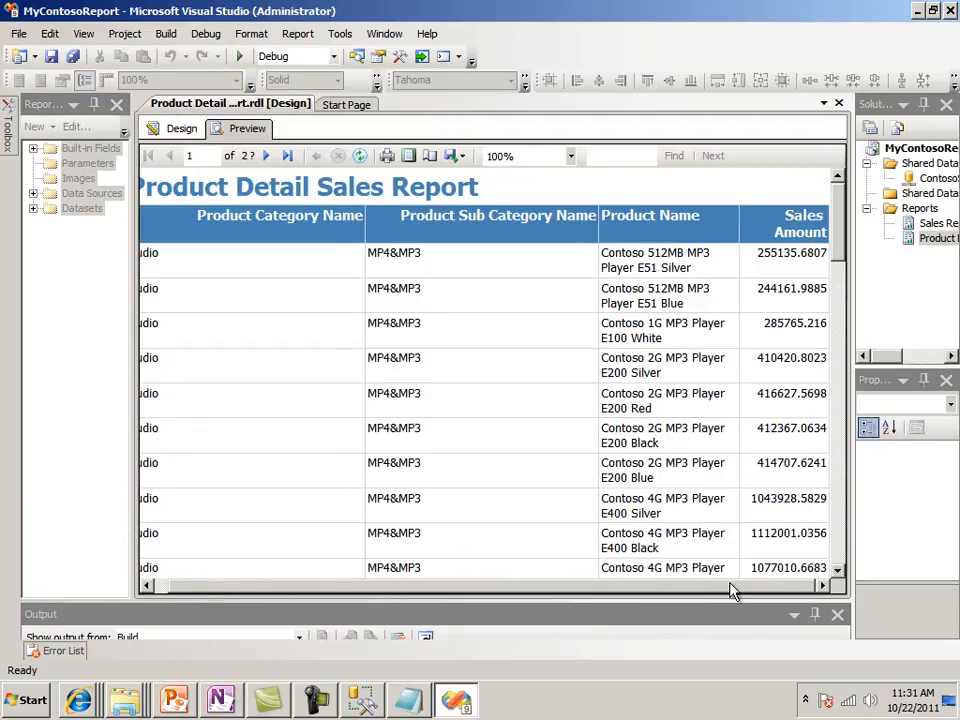
Return to the report design, shorten the Product Category Name header to Category and narrow its column
click(182, 130)
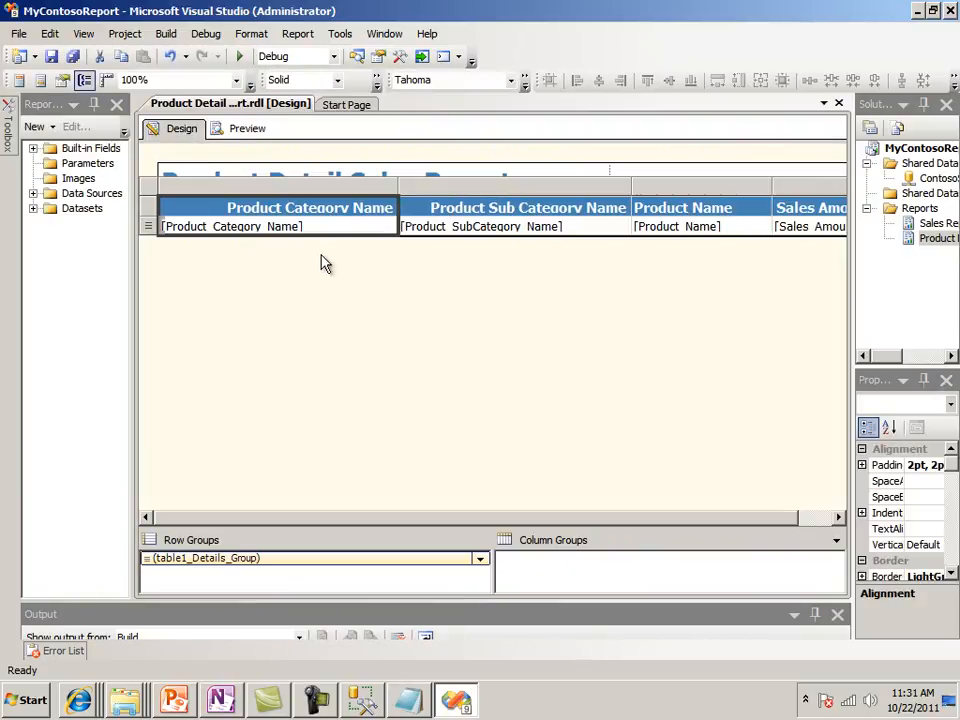
click(289, 208)
right_click(289, 205)
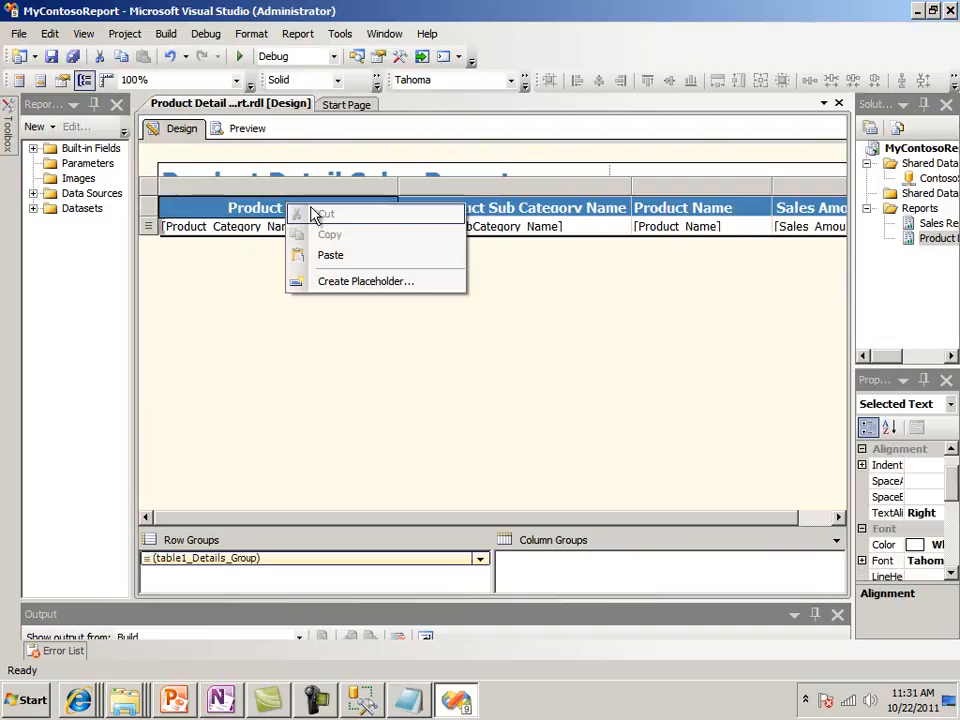
click(268, 208)
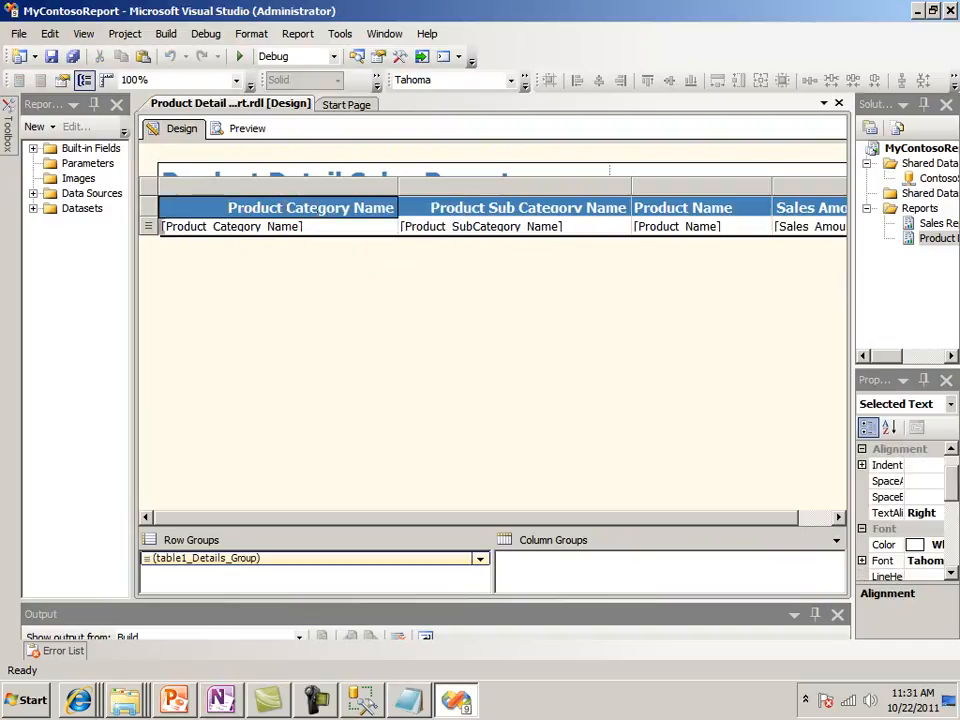
key(BackSpace)
key(BackSpace)
key(BackSpace)
key(BackSpace)
key(BackSpace)
key(BackSpace)
key(BackSpace)
key(BackSpace)
key(BackSpace)
key(BackSpace)
key(BackSpace)
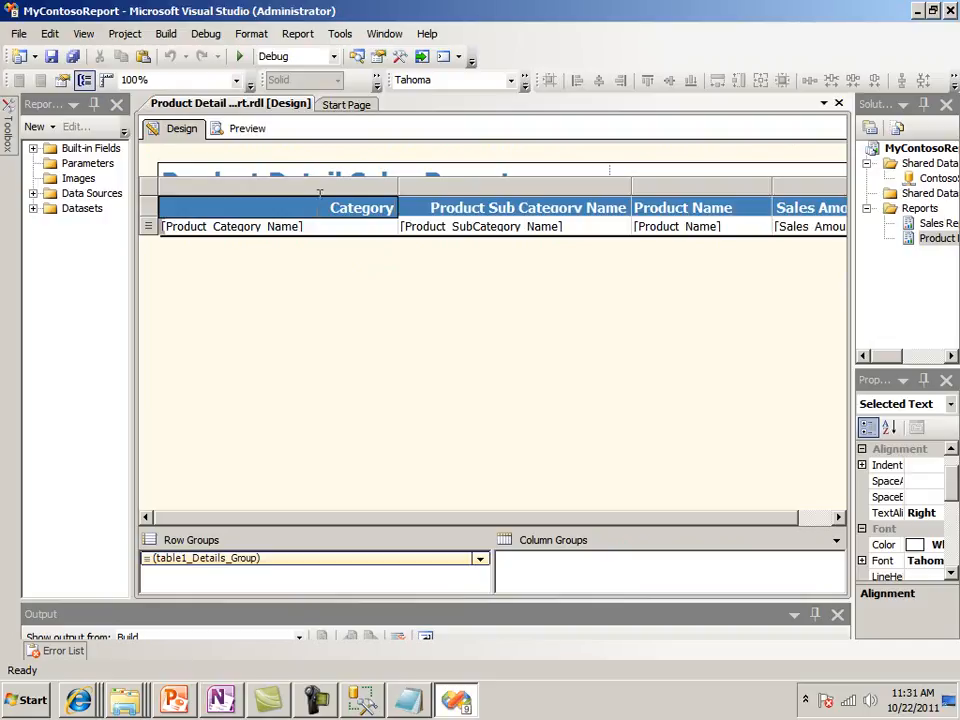
drag(399, 184, 259, 182)
Shorten the Product Sub Category Name column header to Sub Category
click(428, 224)
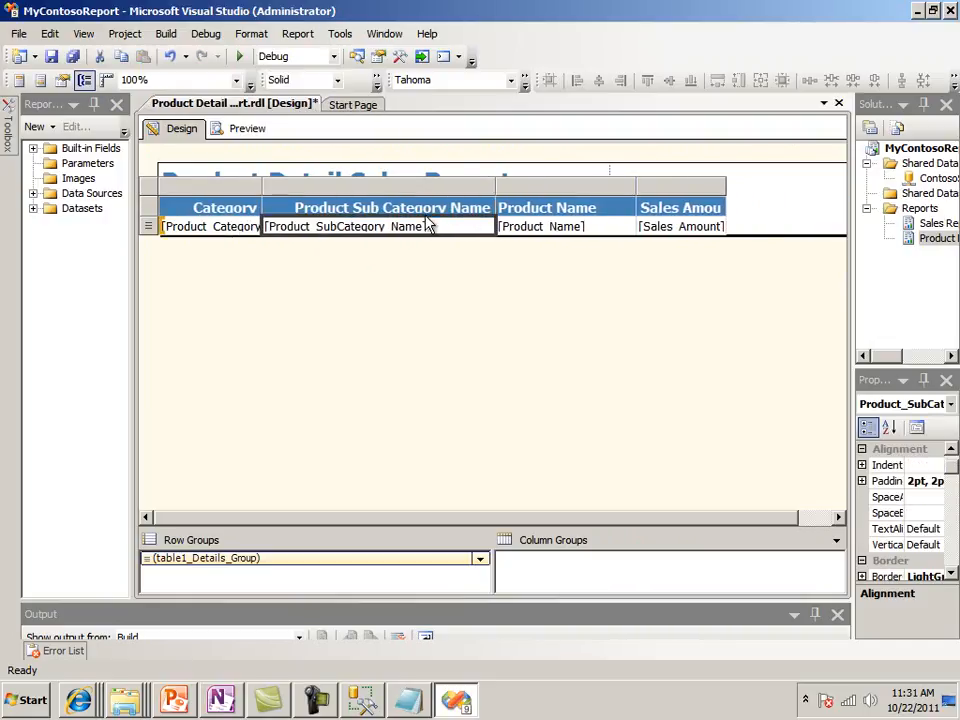
click(390, 208)
drag(352, 208, 700, 203)
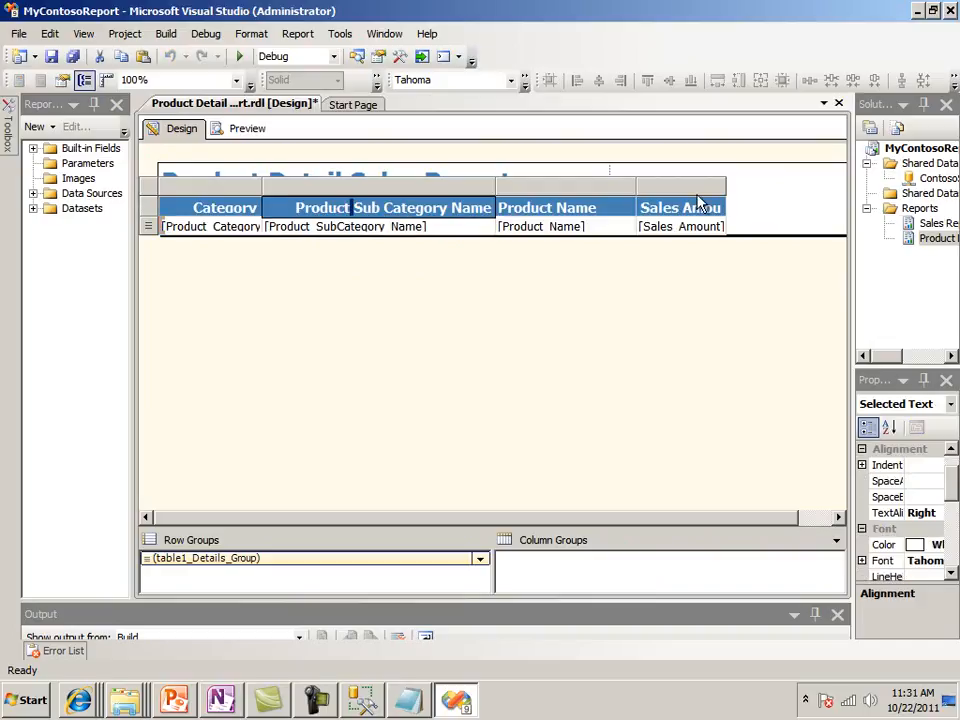
key(BackSpace)
key(BackSpace)
key(BackSpace)
key(BackSpace)
key(BackSpace)
key(BackSpace)
key(BackSpace)
key(BackSpace)
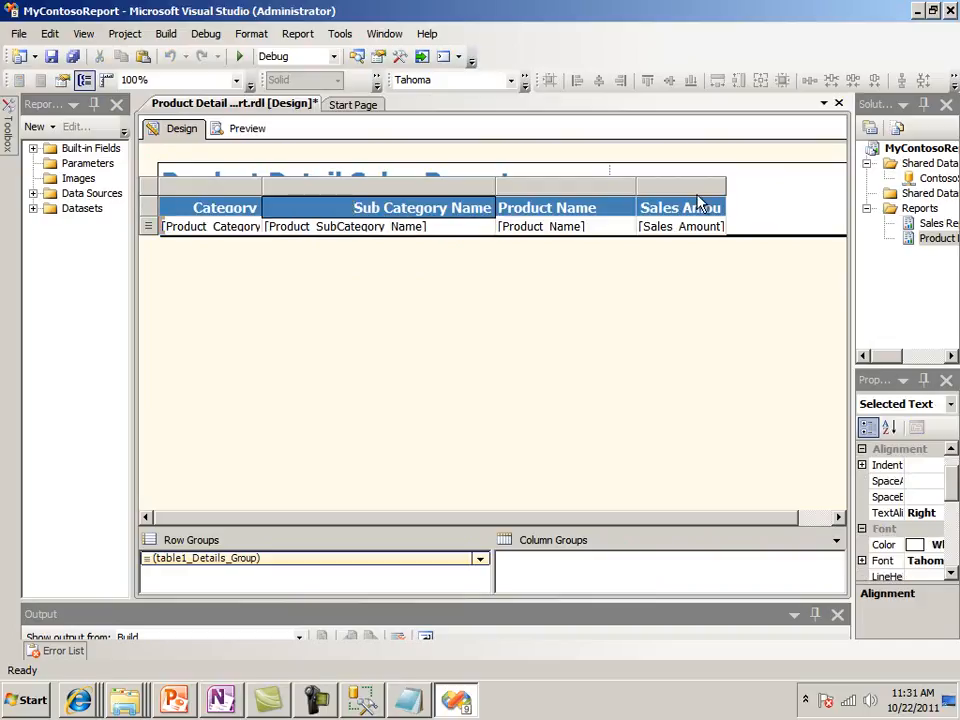
key(BackSpace)
key(BackSpace)
key(BackSpace)
key(BackSpace)
key(BackSpace)
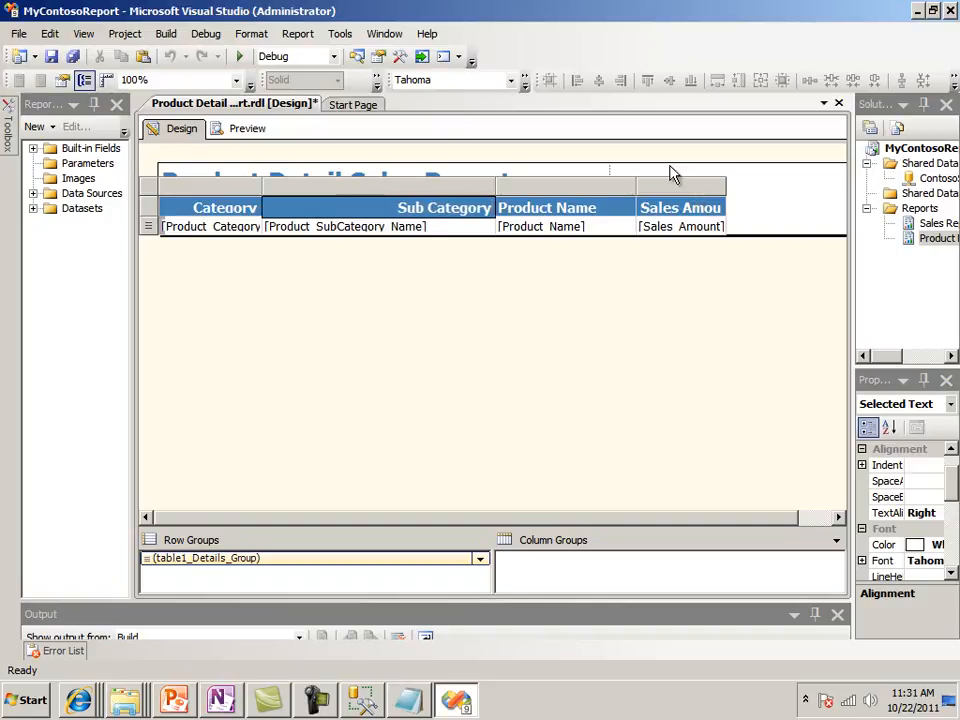
Widen the Product Name column for long names and the Sales Amount column to fit its full header
drag(634, 186, 736, 186)
drag(686, 517, 808, 515)
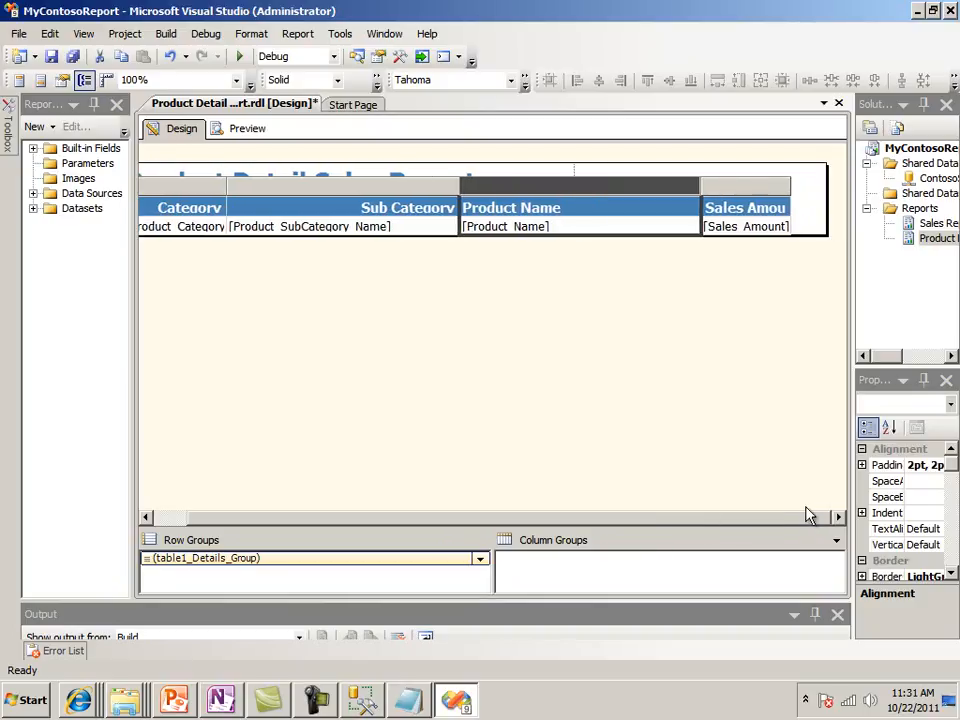
drag(698, 190, 712, 188)
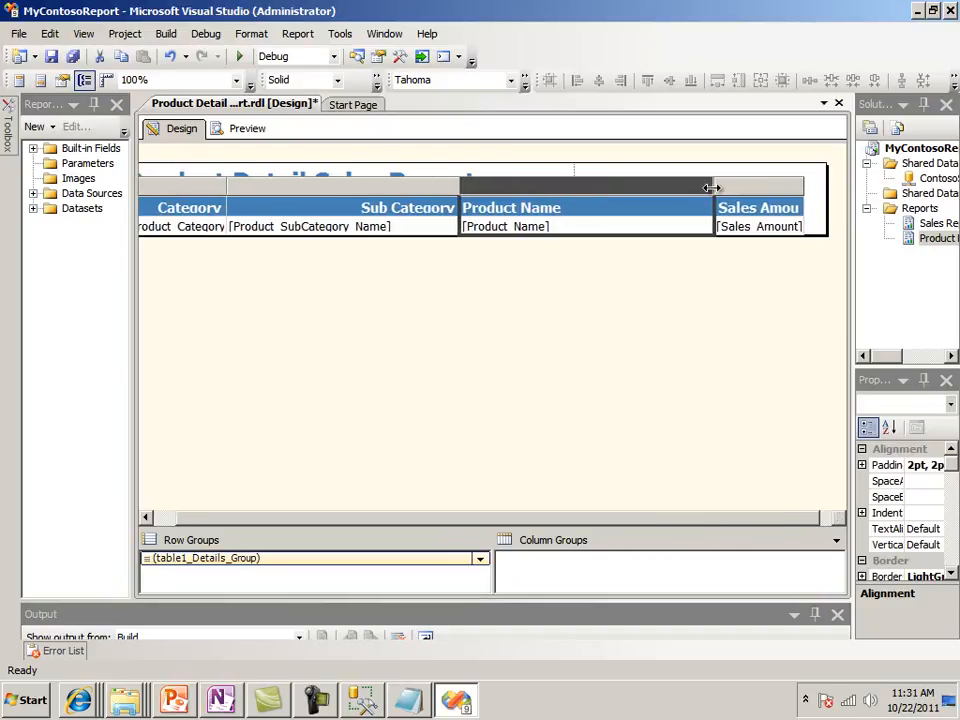
drag(814, 188, 832, 185)
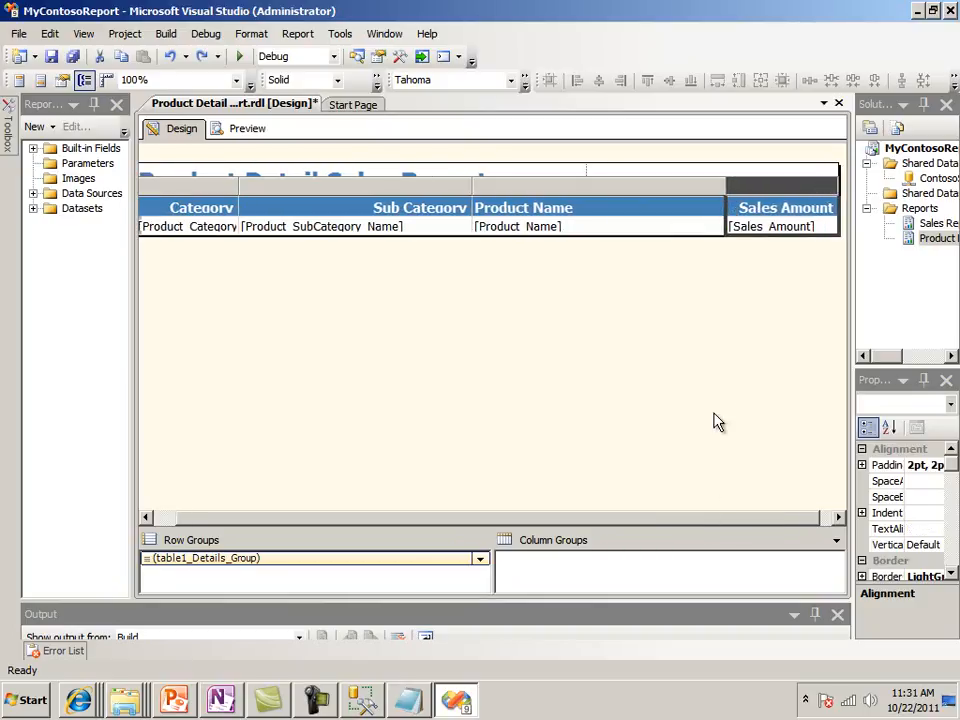
drag(718, 519, 793, 519)
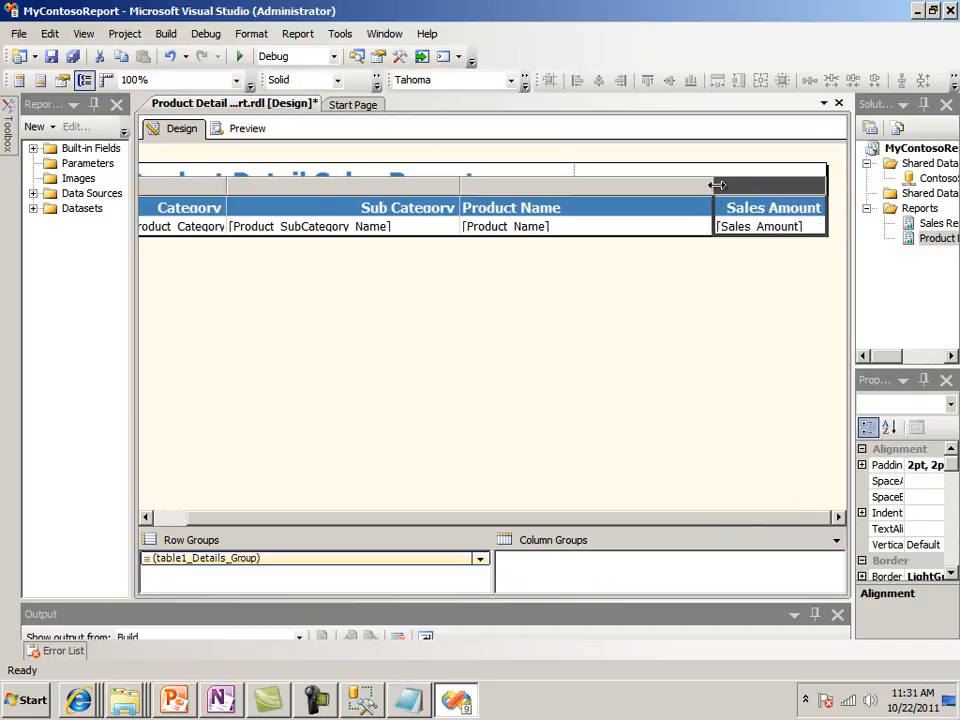
drag(716, 186, 682, 187)
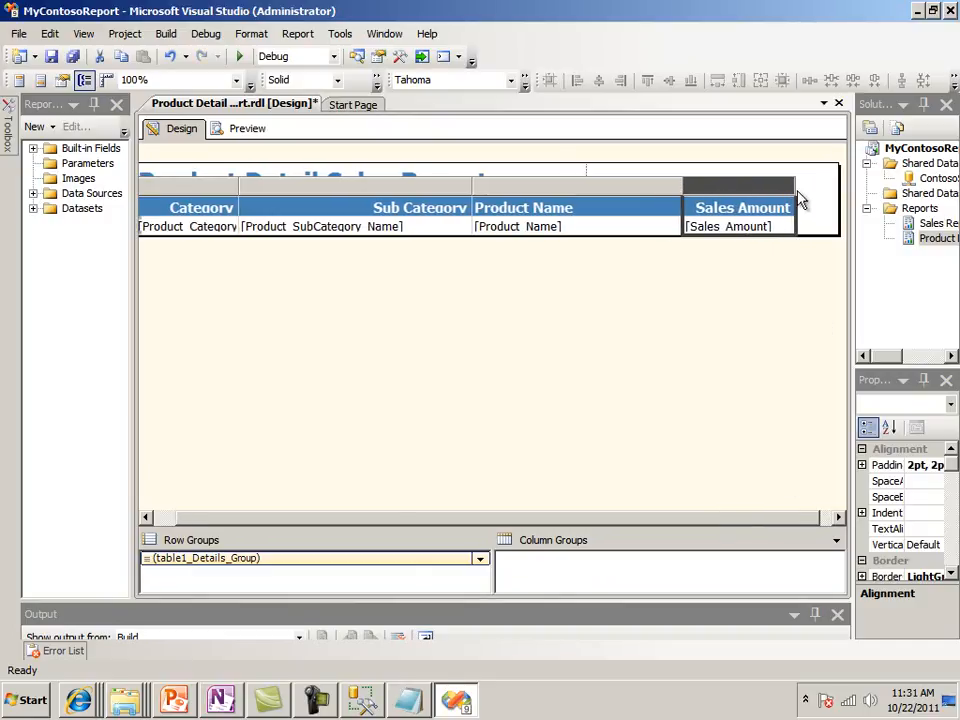
drag(795, 189, 840, 185)
Set the text alignment of the Sales_Amount detail text box to Right
double_click(748, 226)
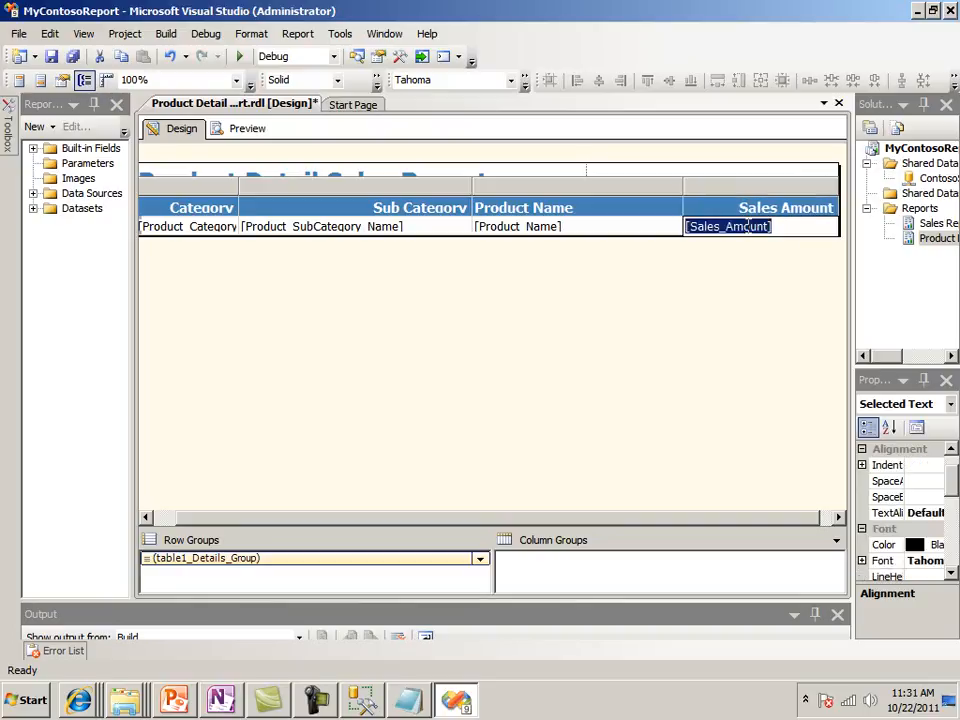
drag(853, 381, 730, 385)
drag(552, 502, 724, 506)
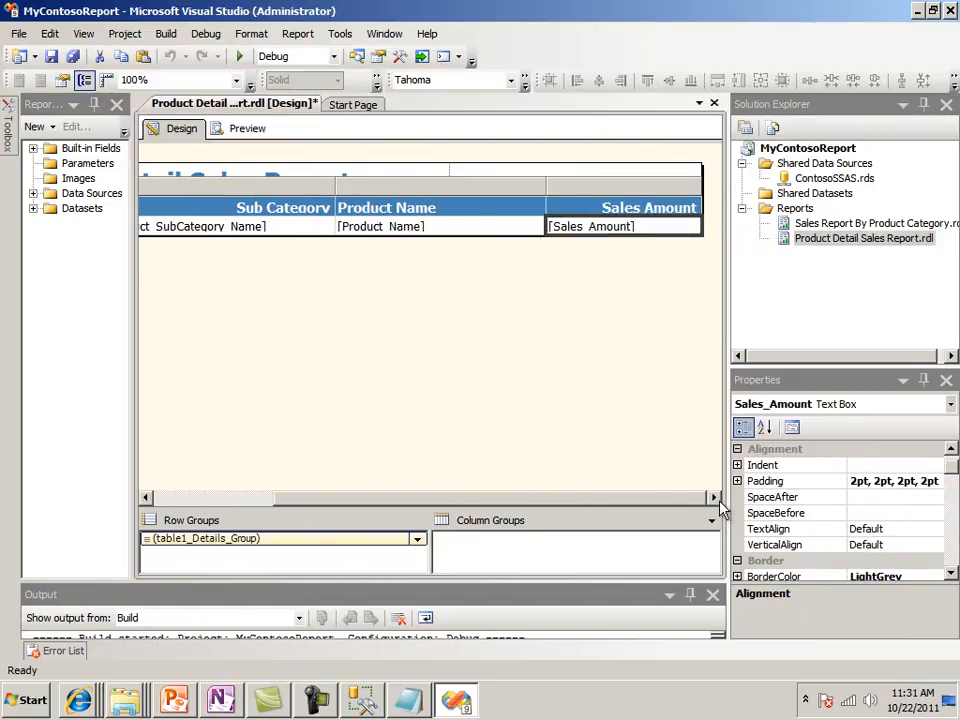
click(668, 230)
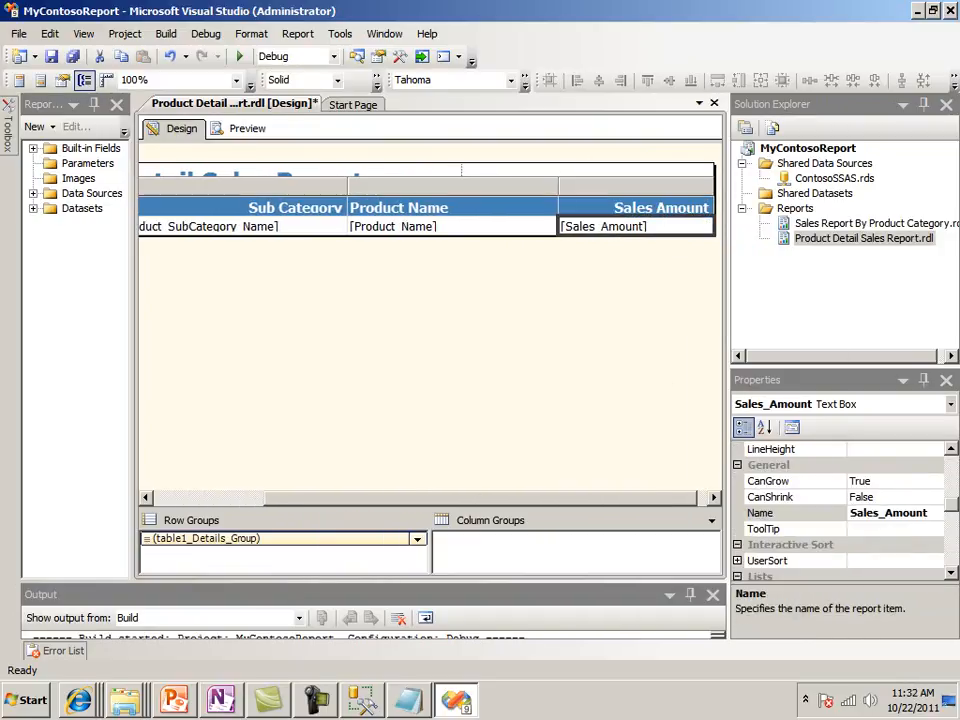
drag(951, 508, 951, 460)
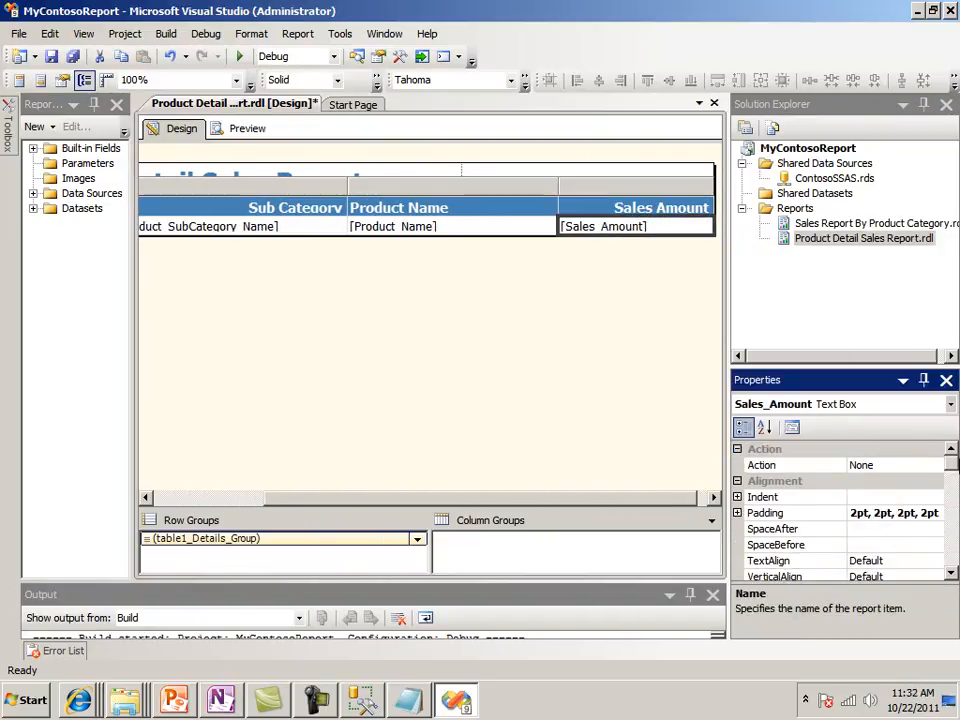
click(899, 560)
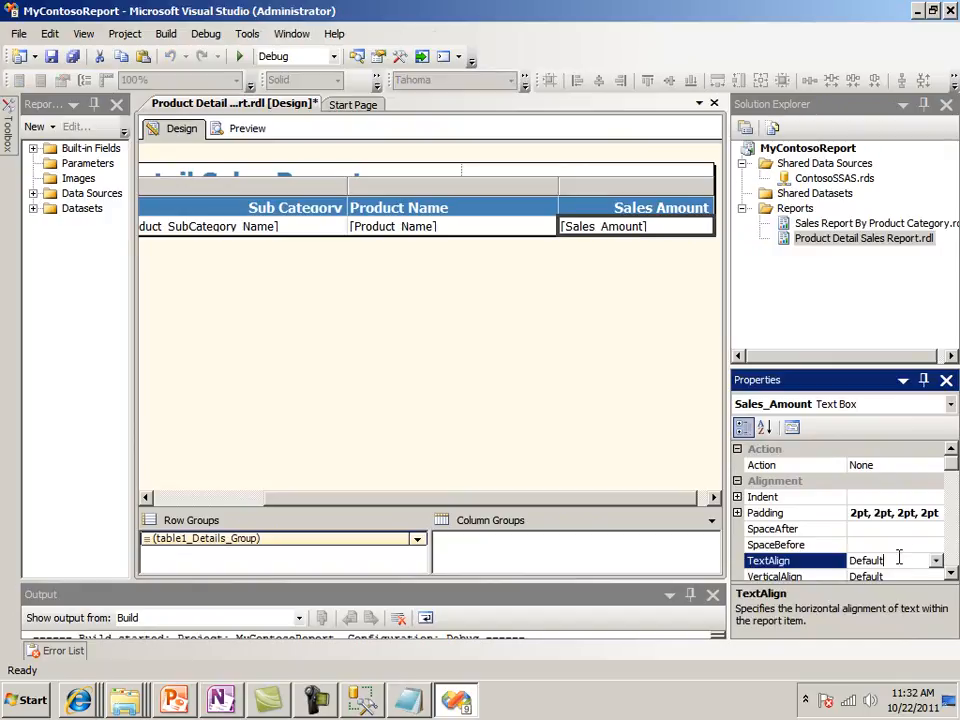
click(935, 560)
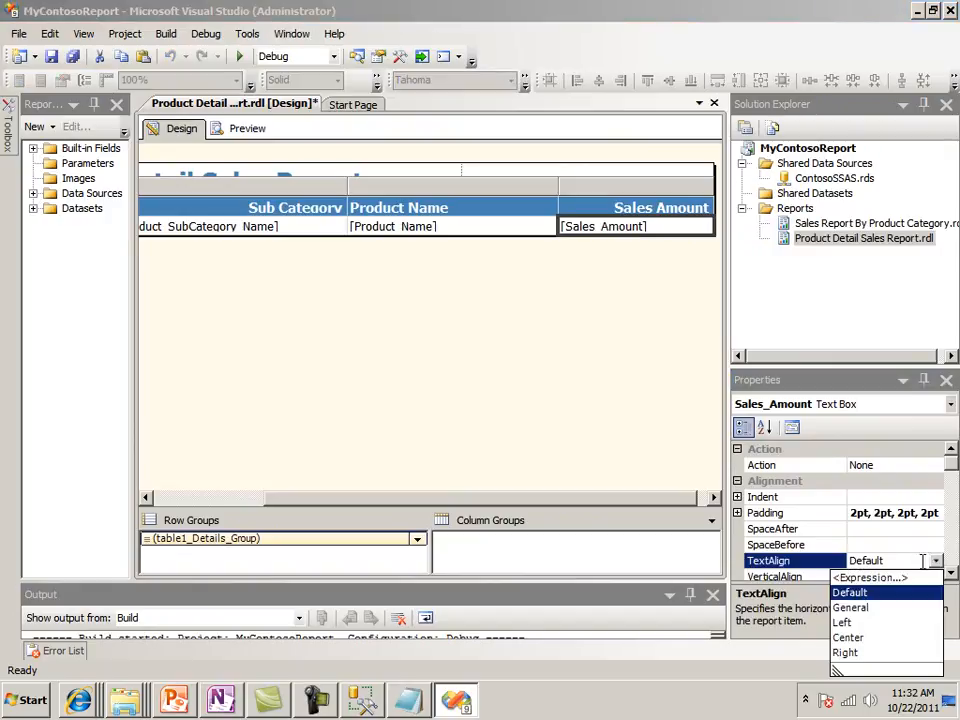
click(848, 652)
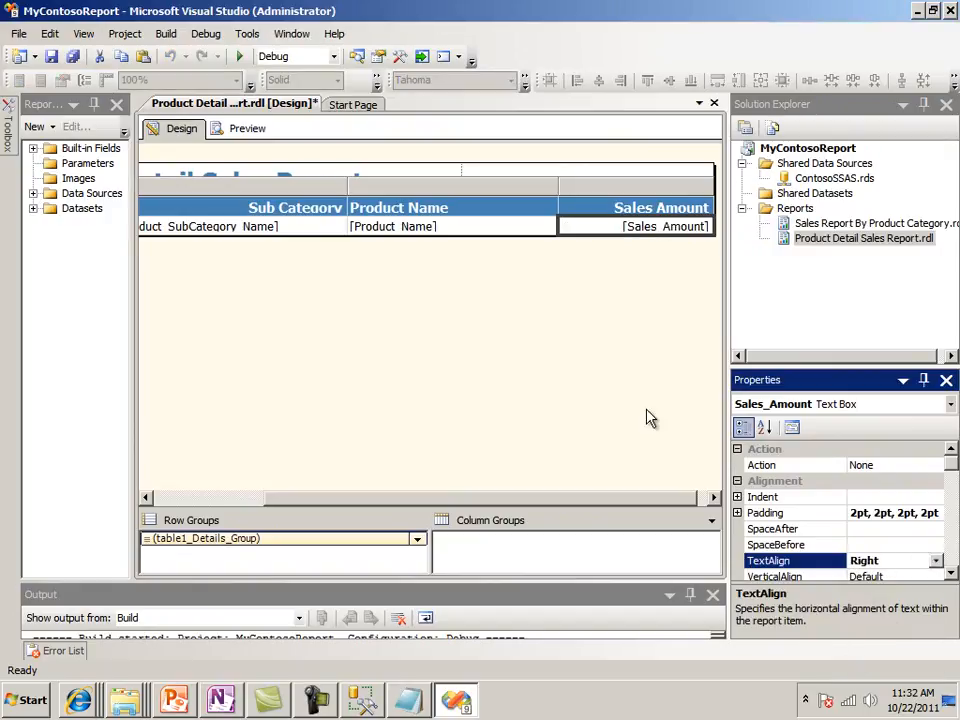
Set the value expression of the Sales_Amount detail text box to =Format(Fields!Sales_Amount.Value,"C")
click(650, 447)
click(640, 226)
right_click(641, 232)
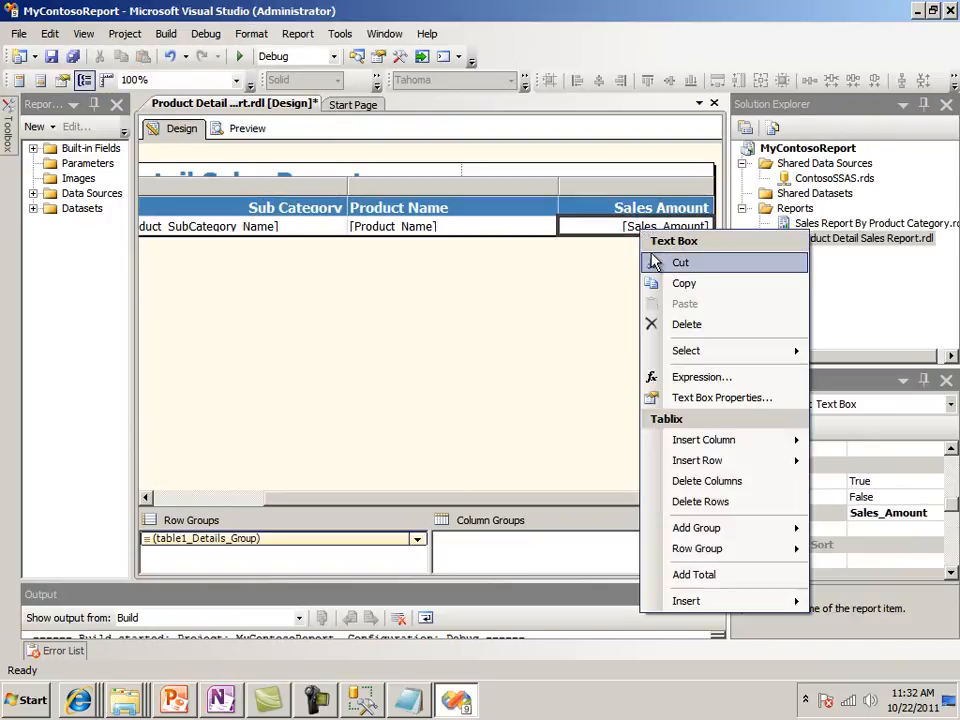
click(731, 397)
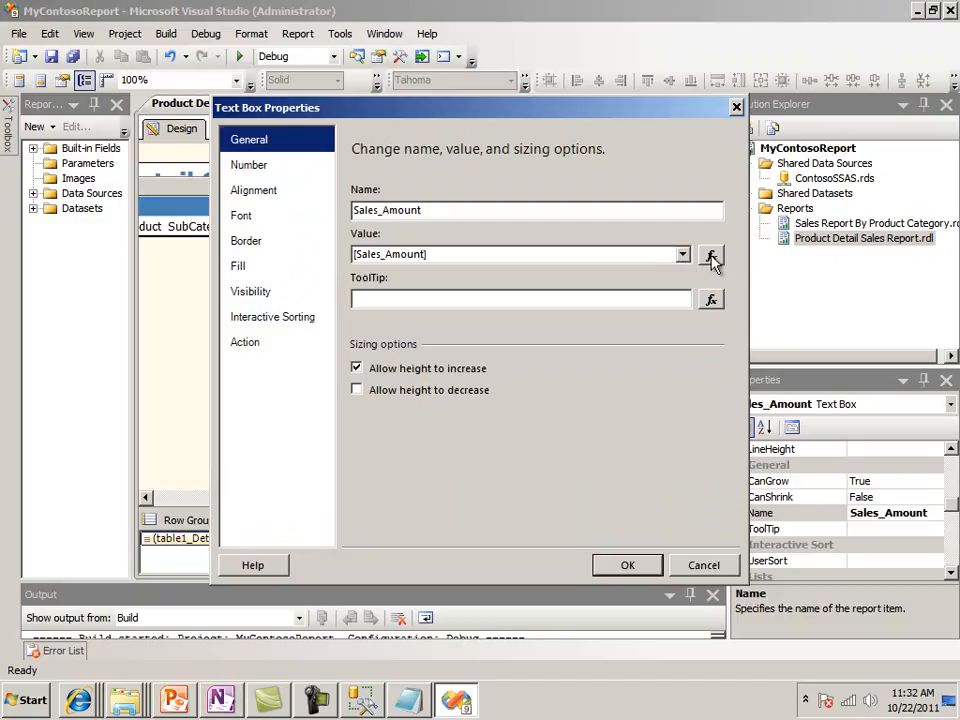
click(710, 255)
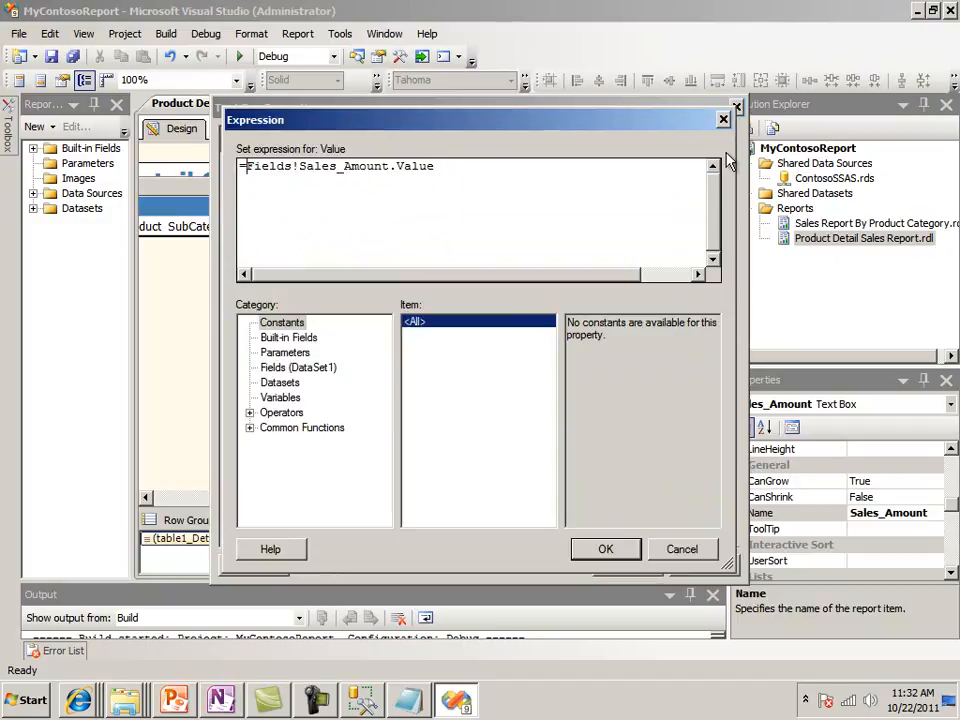
text(Format)
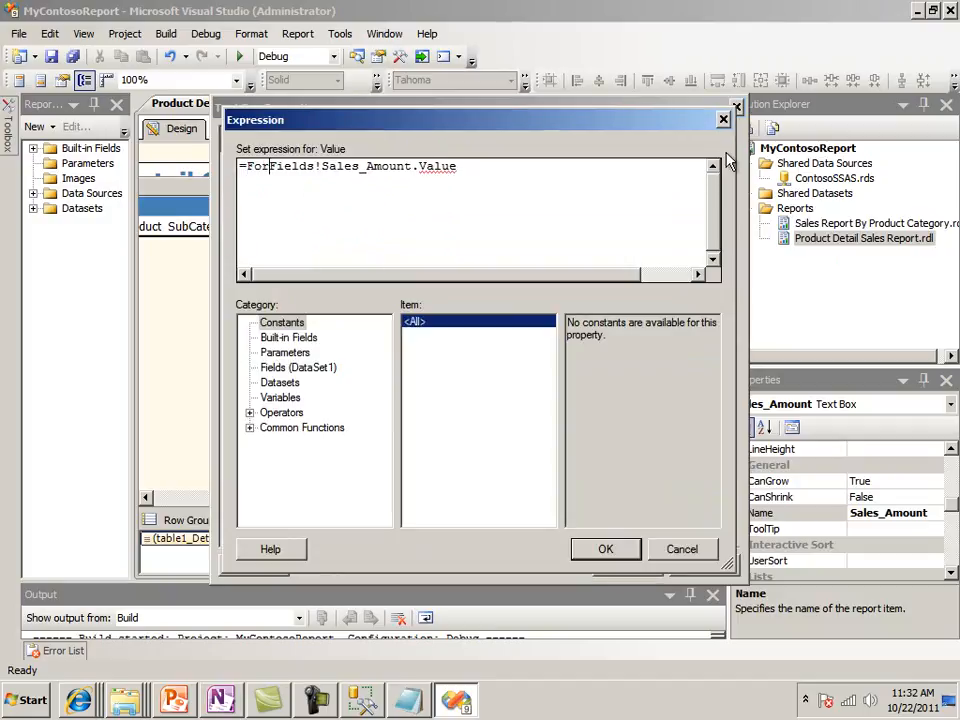
text(()
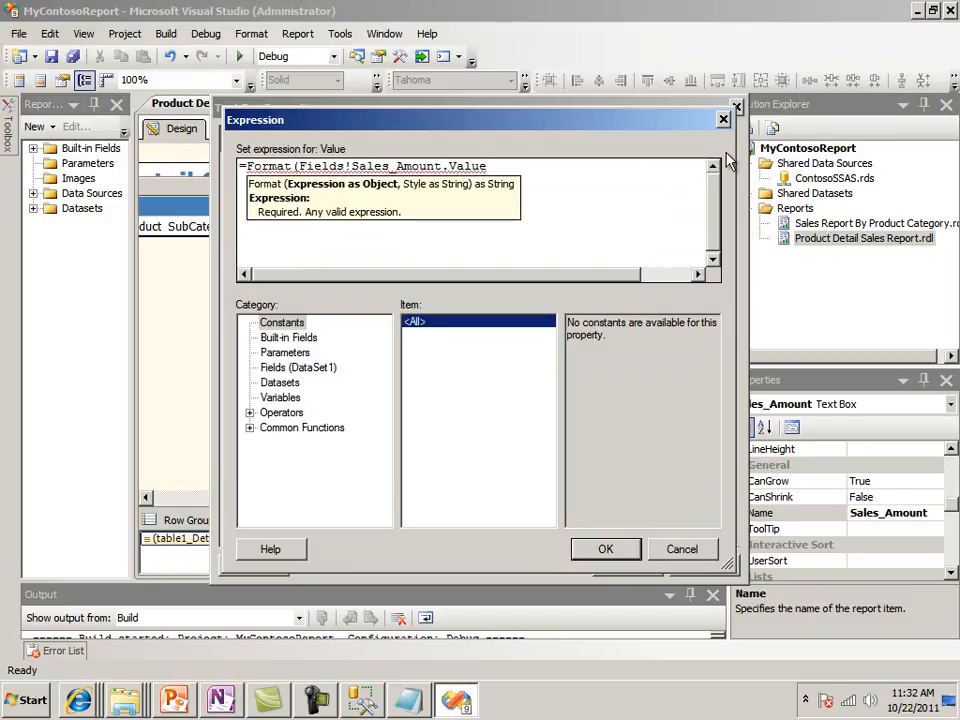
text(,"C"))
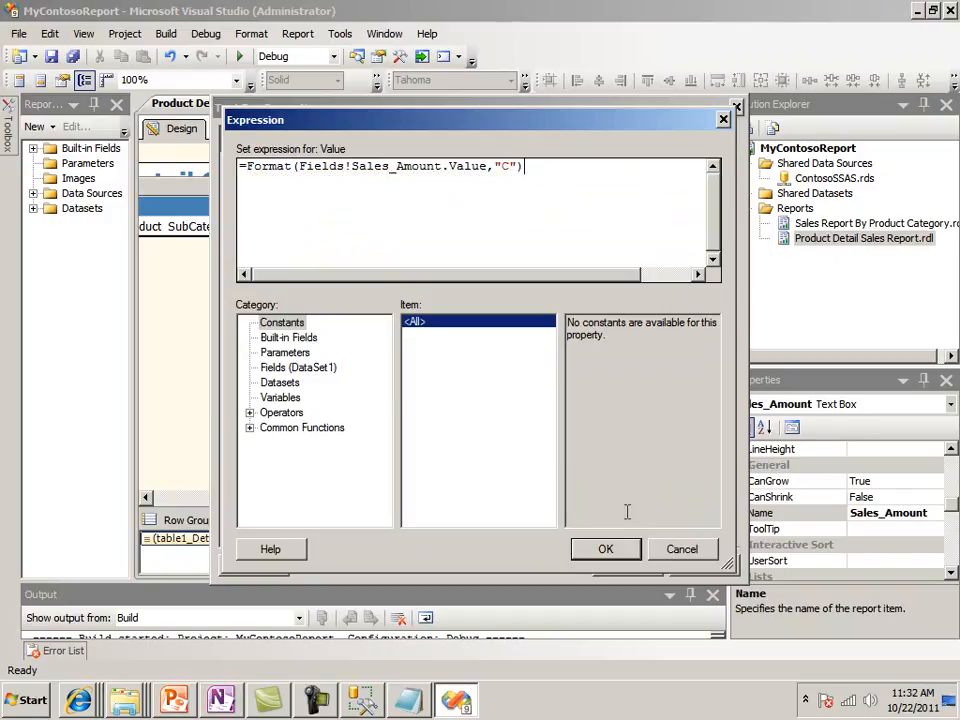
click(619, 553)
click(626, 566)
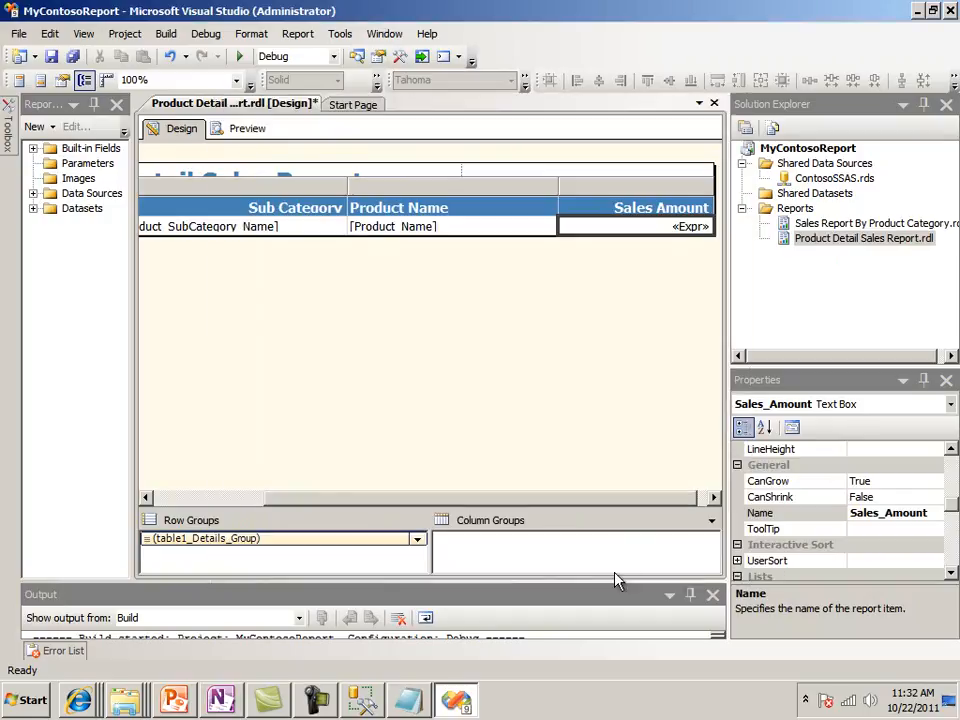
Set the font size of the Product Detail Sales Report title text box to 16pt
click(424, 328)
click(411, 189)
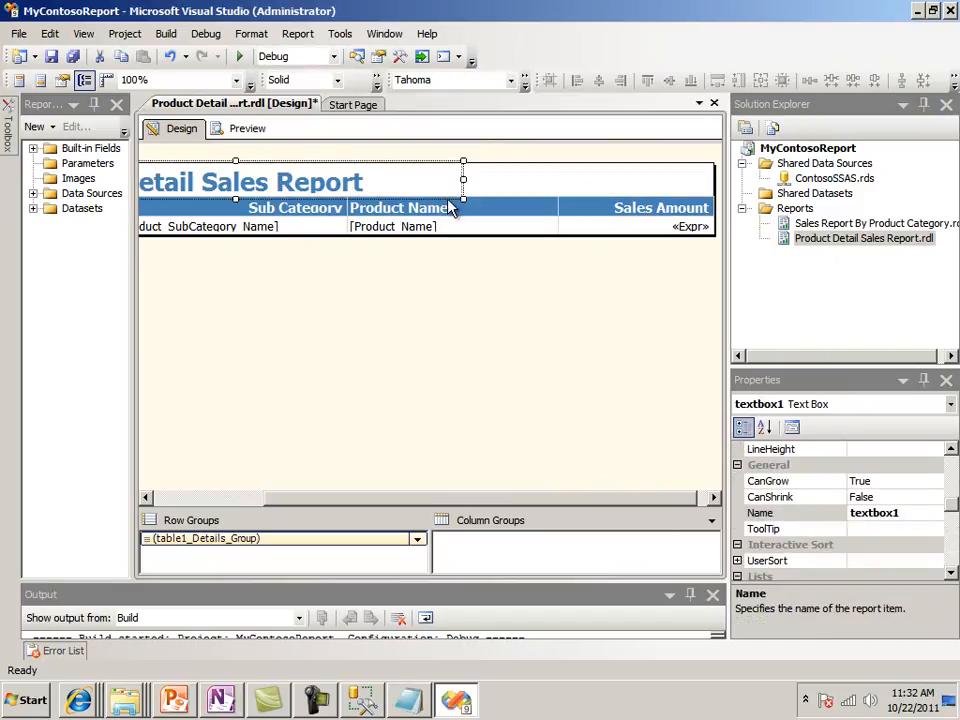
mouse_move(951, 512)
mouse_down()
mouse_move(951, 465)
mouse_move(953, 492)
mouse_move(951, 478)
mouse_move(933, 490)
mouse_move(951, 484)
mouse_move(953, 496)
mouse_up()
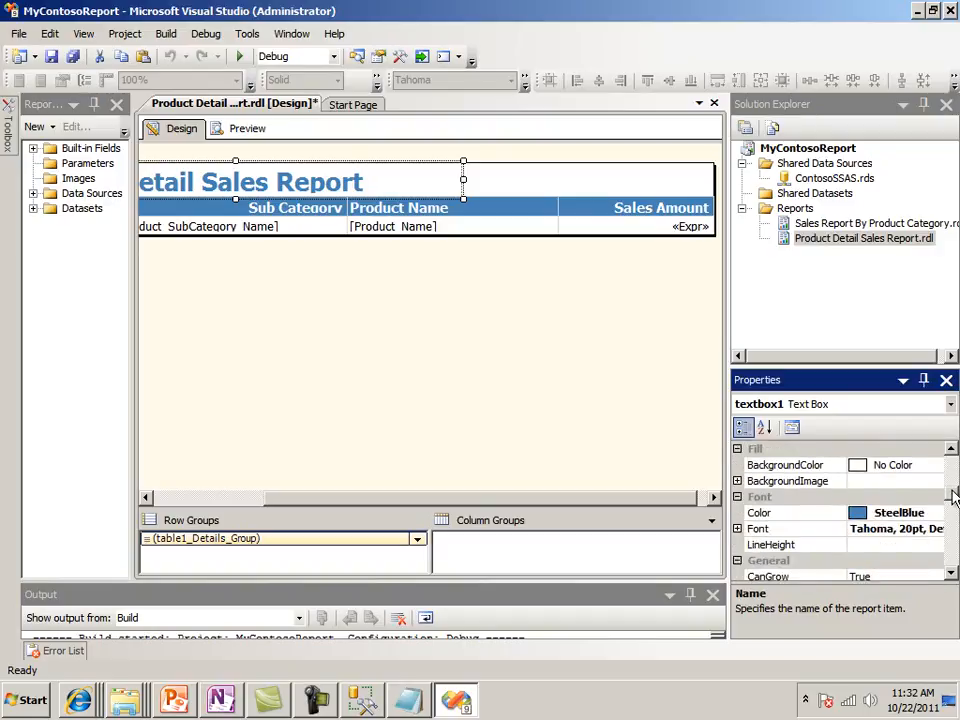
click(738, 529)
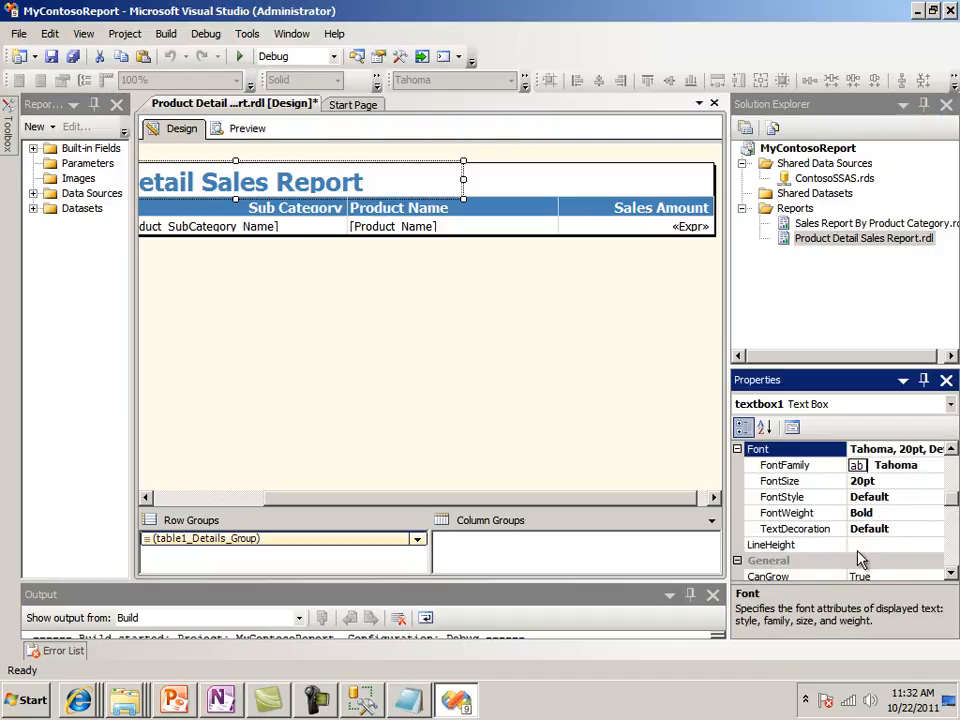
click(908, 484)
click(935, 484)
click(935, 484)
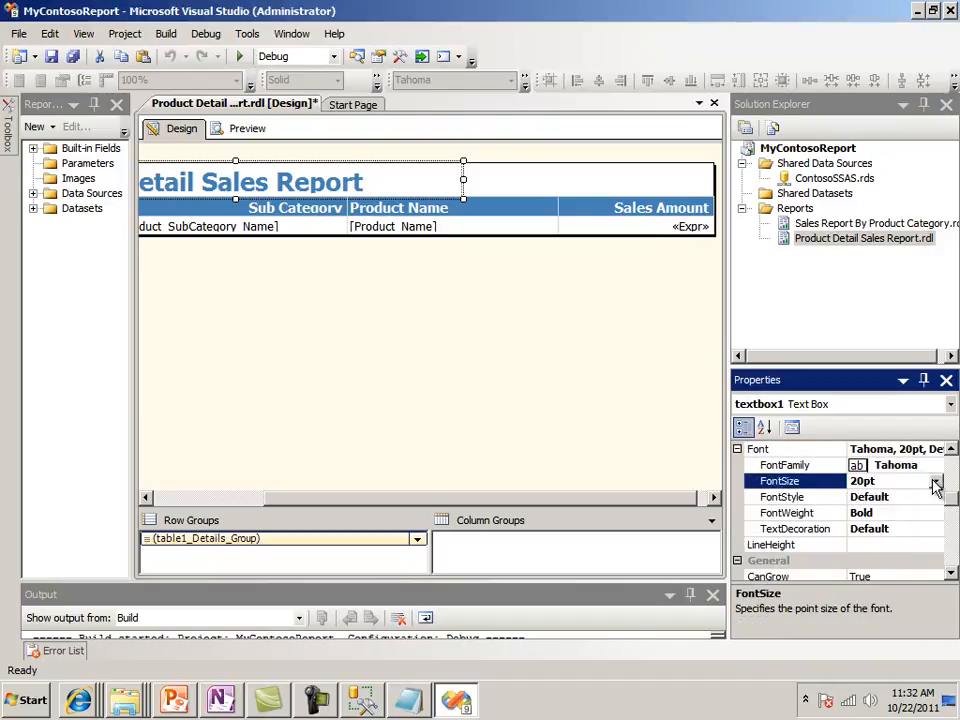
drag(892, 486, 784, 489)
text(16)
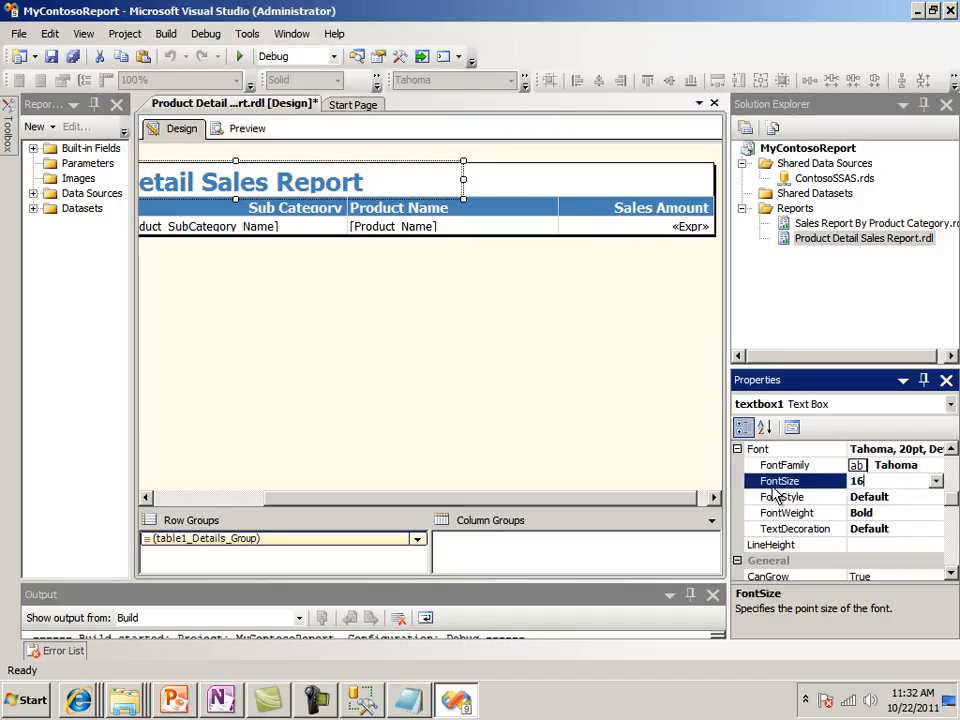
click(925, 528)
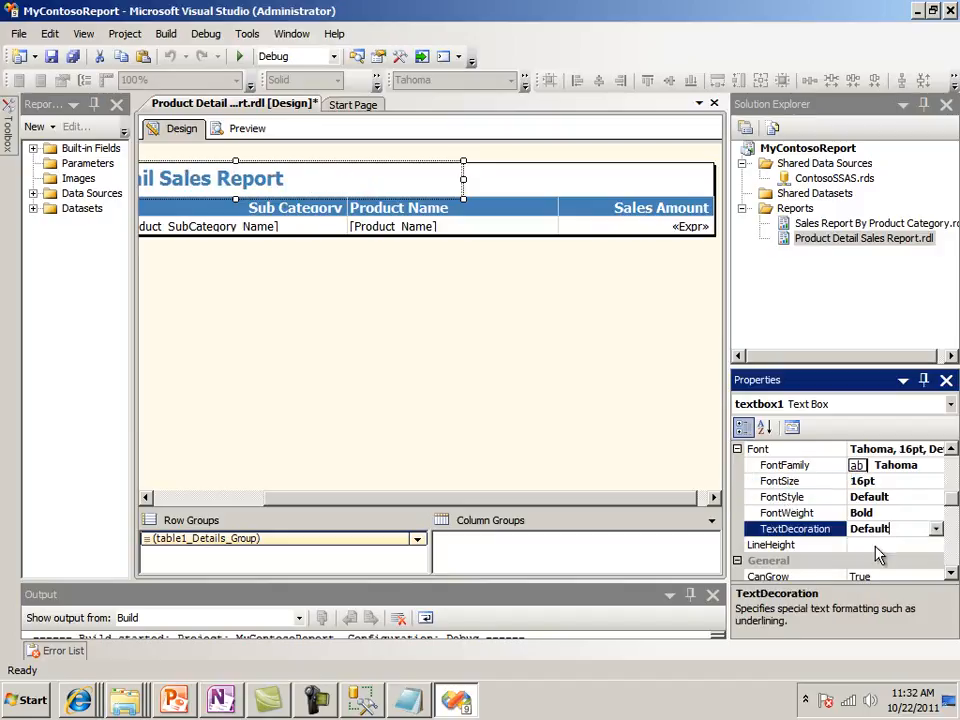
Preview the report and widen the document area to check the Sales Amount column
click(476, 420)
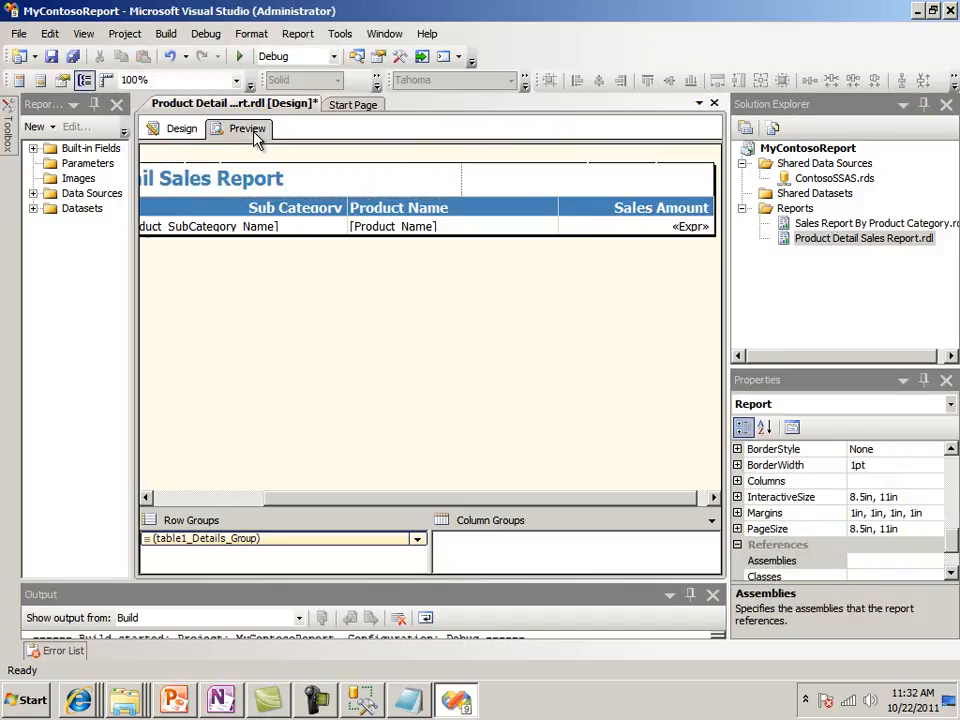
click(250, 130)
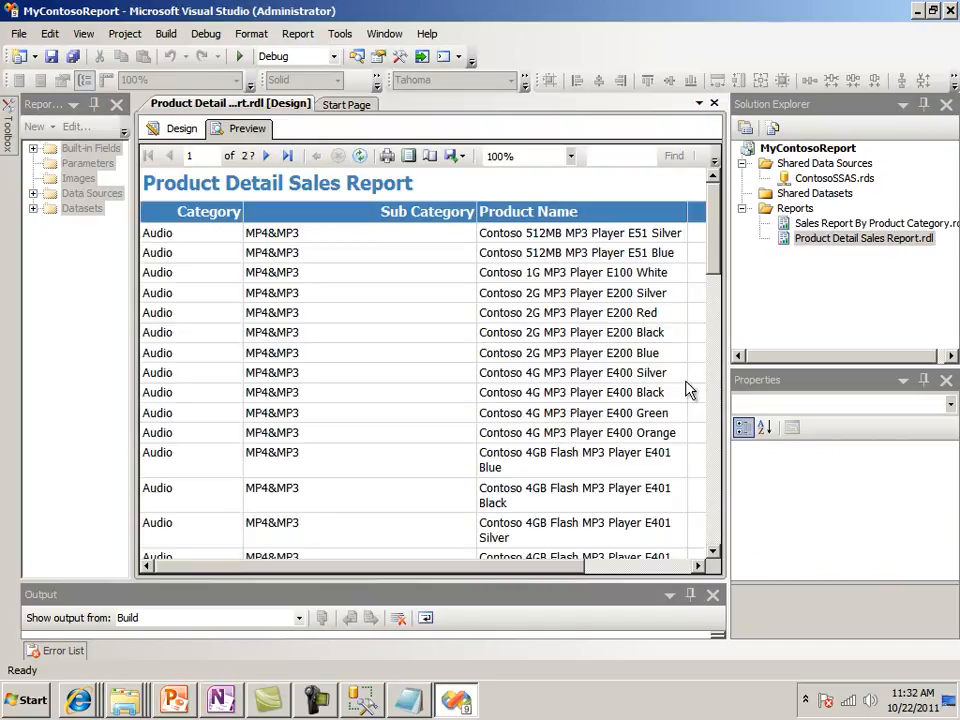
drag(729, 336, 880, 315)
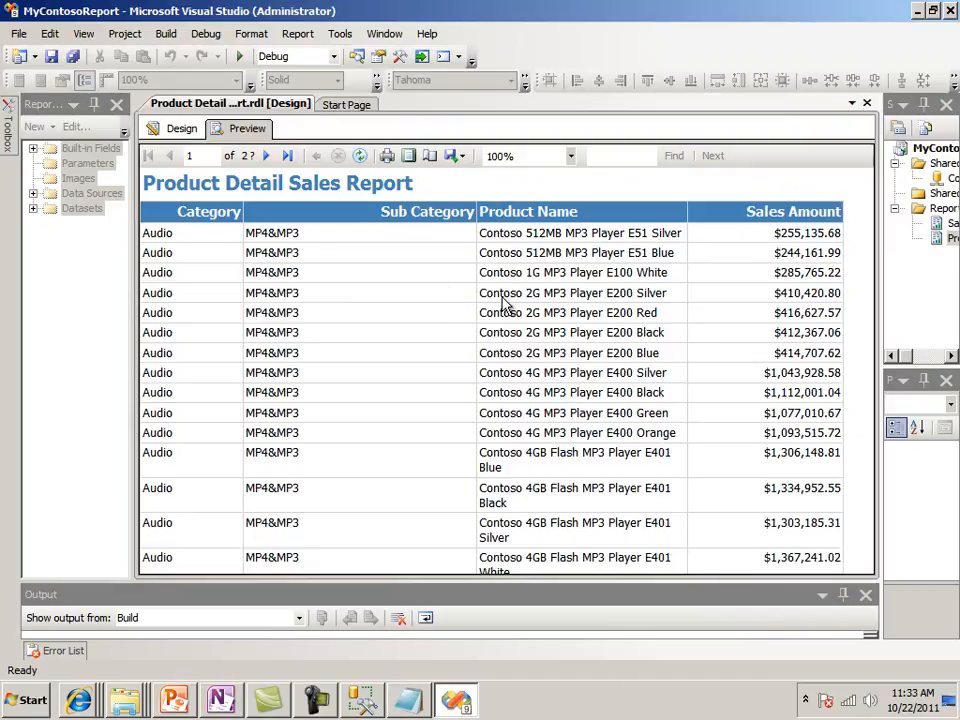
Narrow the Sub Category column, widen the Product Name column by about the same amount, and preview the report
click(180, 128)
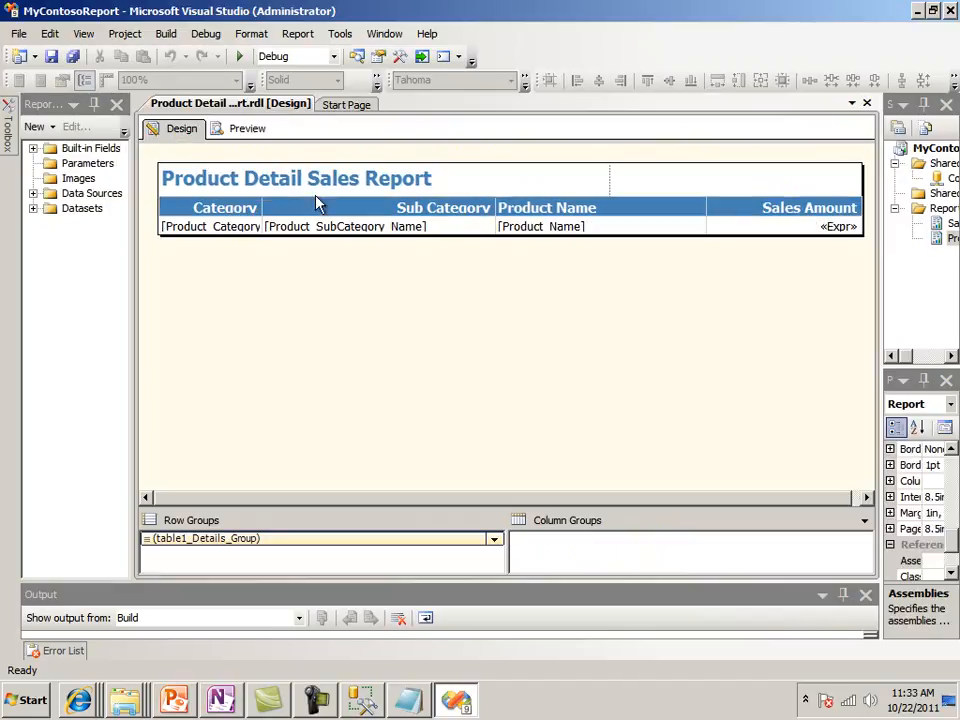
click(492, 204)
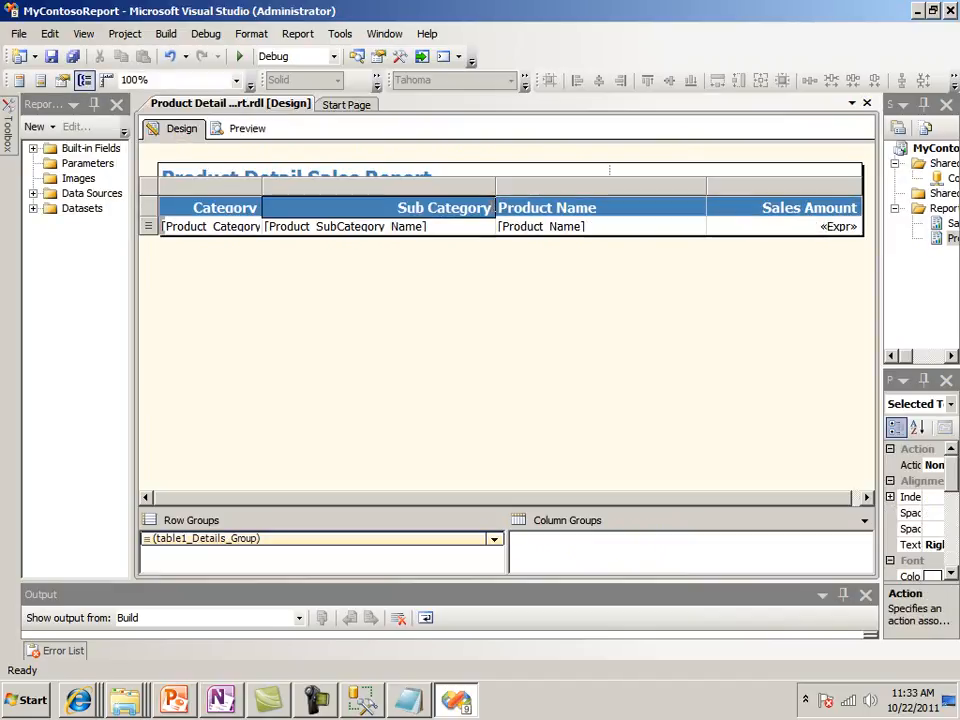
drag(494, 190, 397, 190)
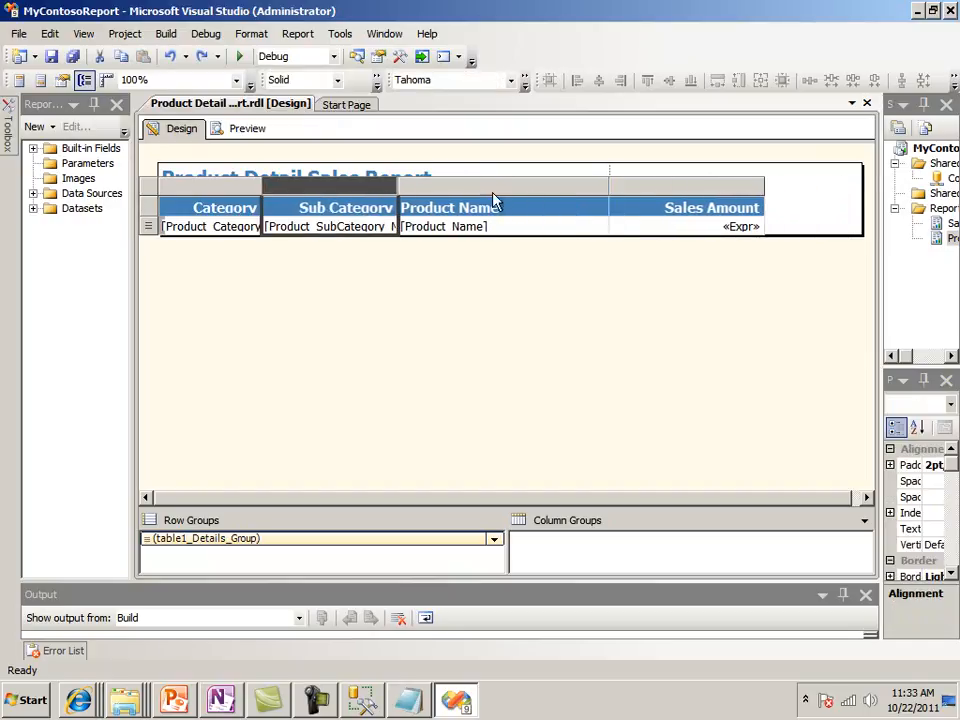
drag(600, 192, 705, 190)
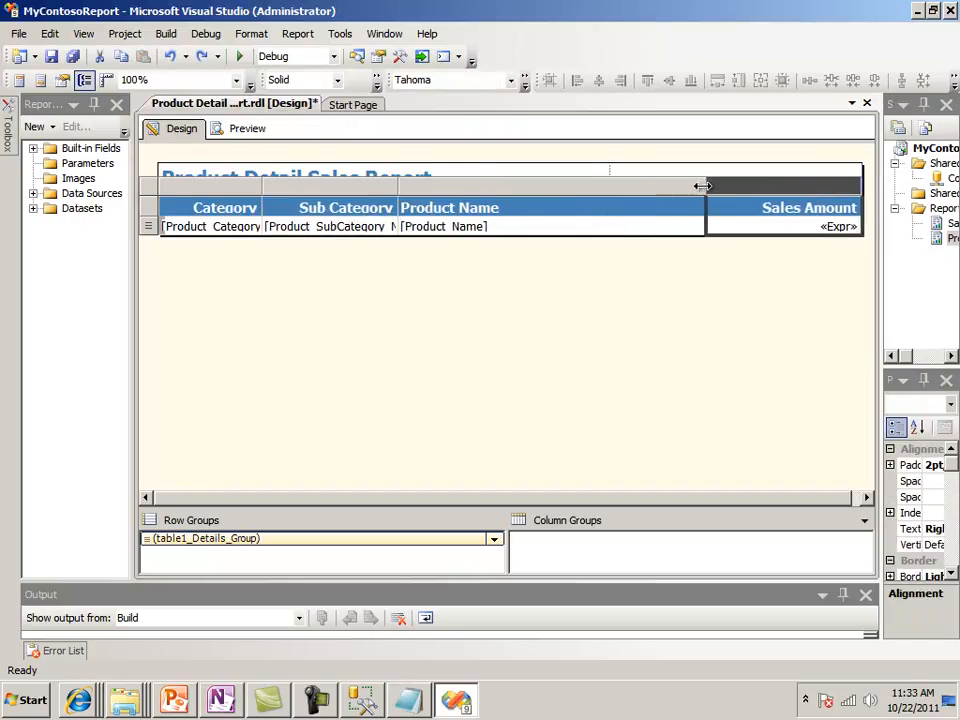
click(245, 131)
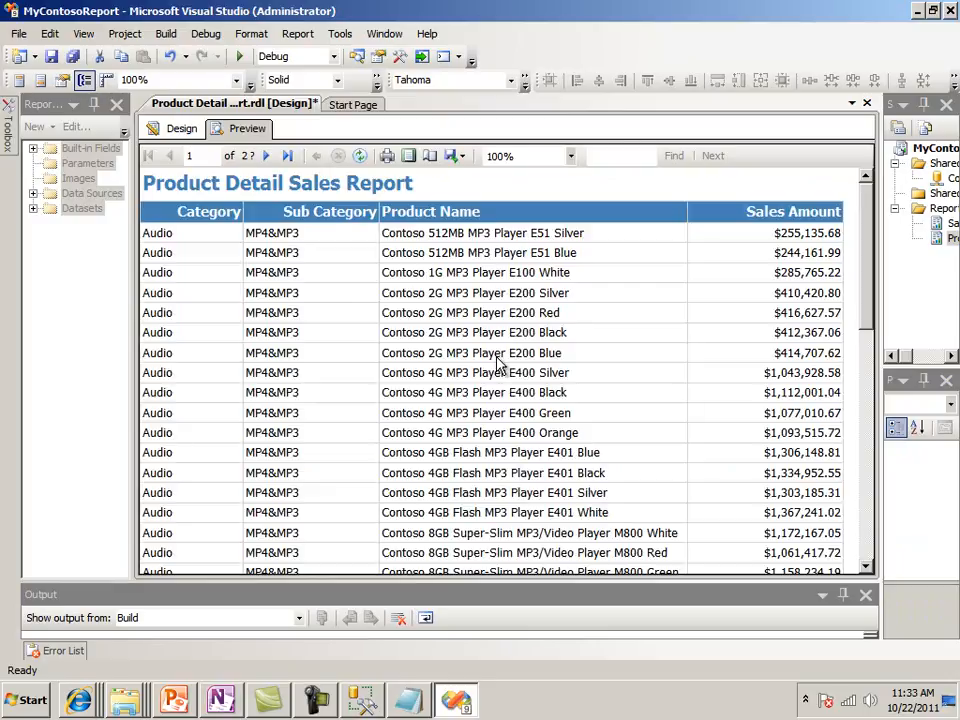
drag(868, 290, 836, 294)
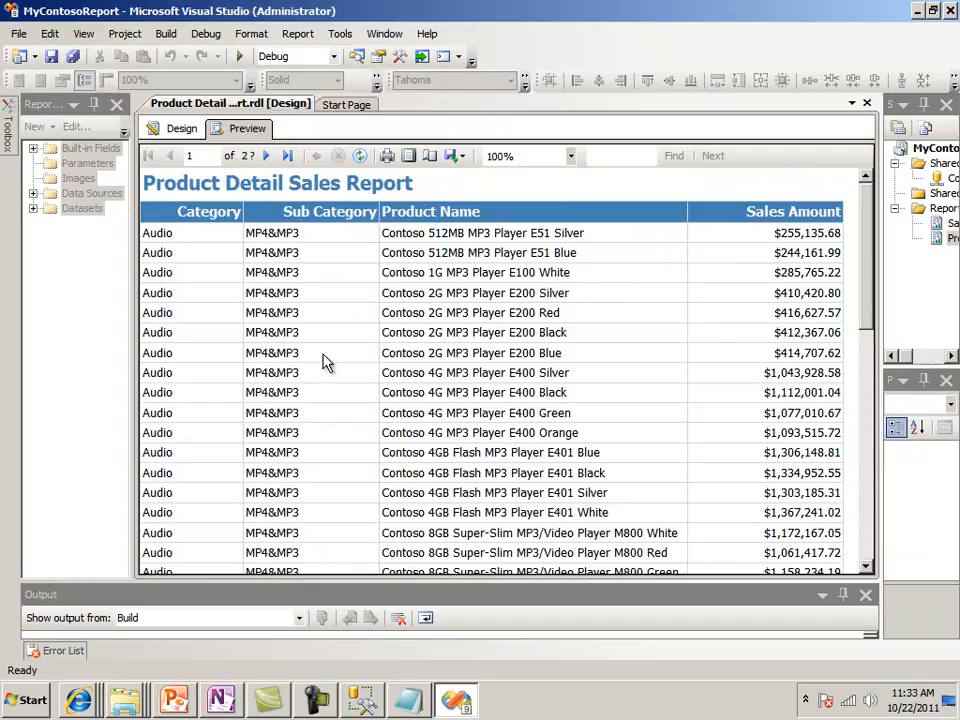
Set the Category column header's text alignment to Left in the design and check it in the report preview
click(181, 133)
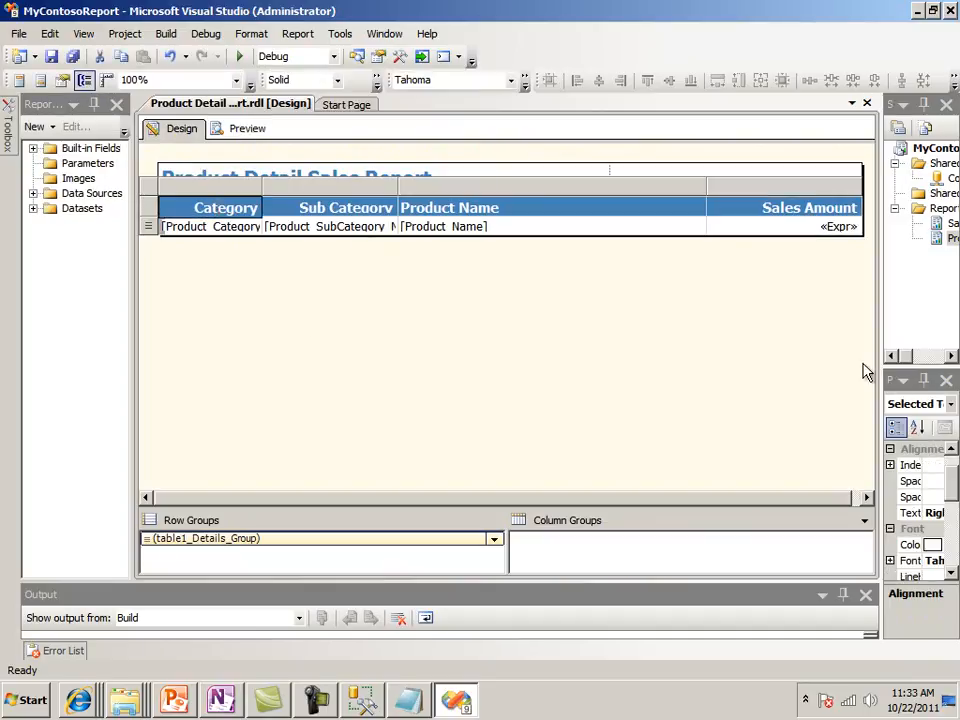
drag(880, 428, 770, 450)
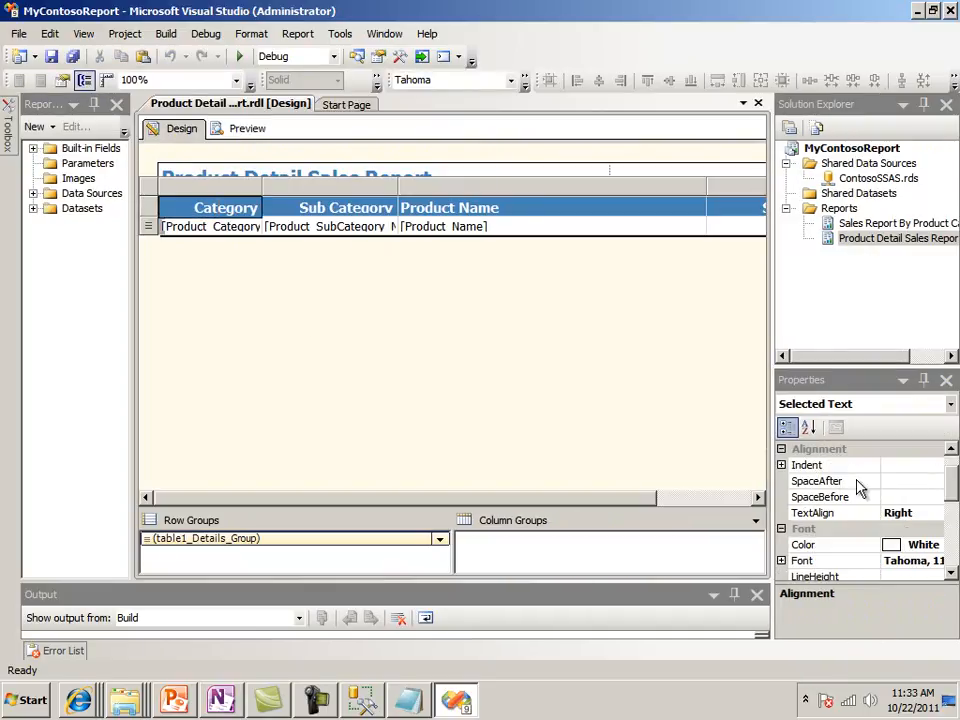
click(921, 514)
click(936, 513)
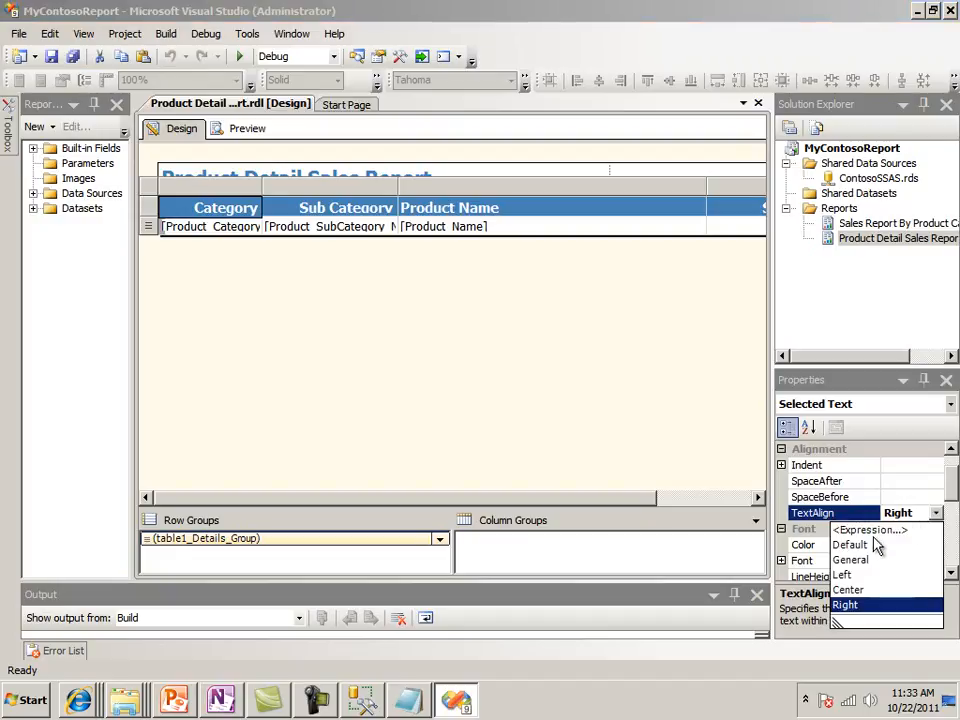
click(843, 575)
click(906, 497)
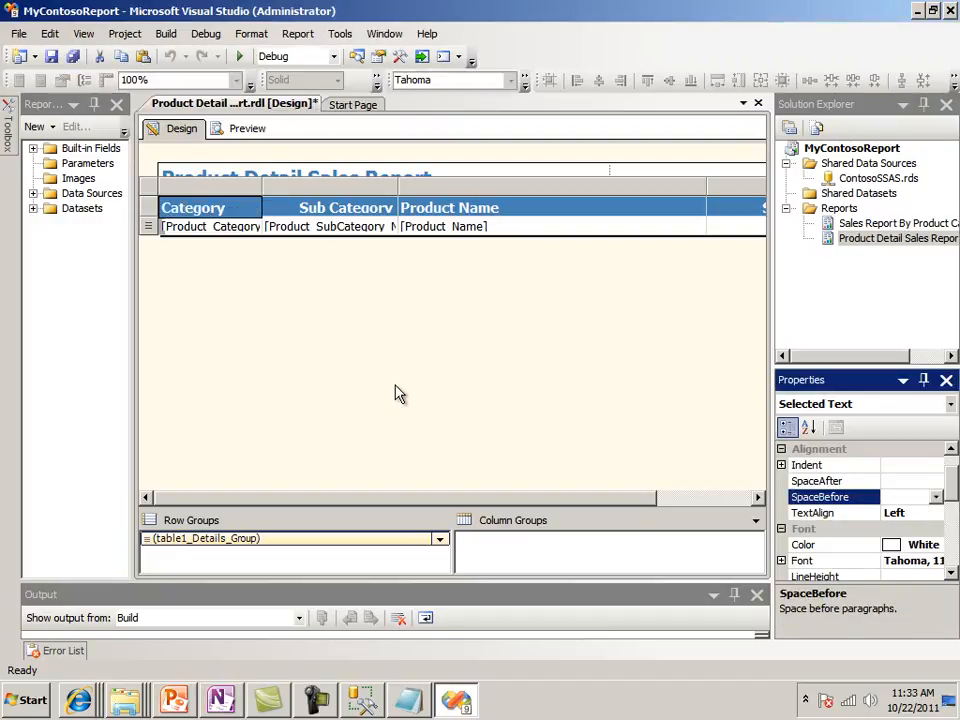
click(276, 267)
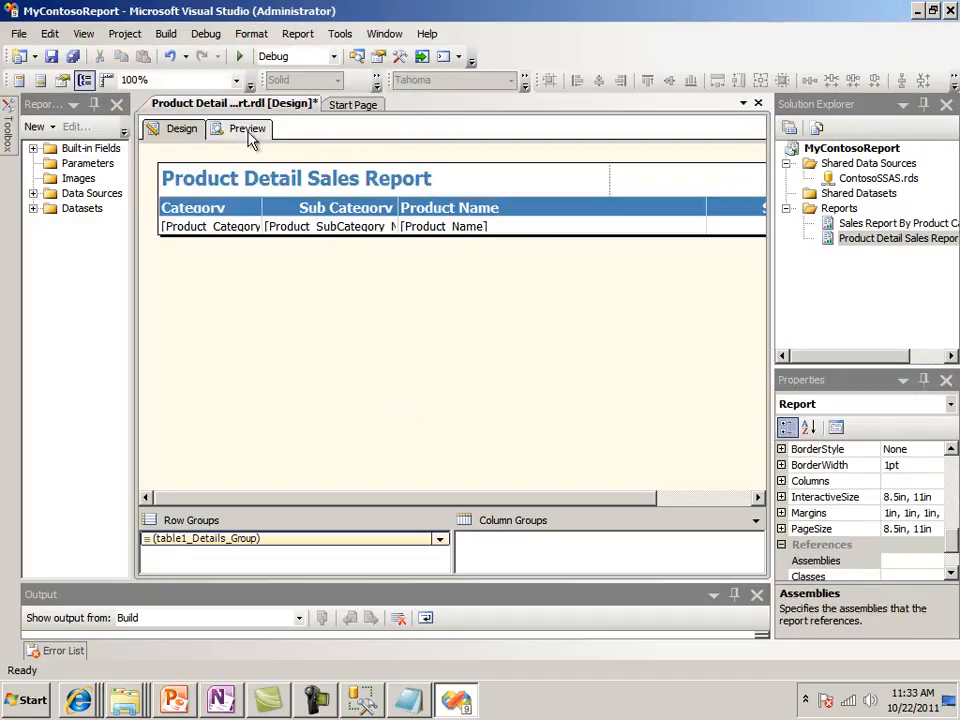
click(246, 128)
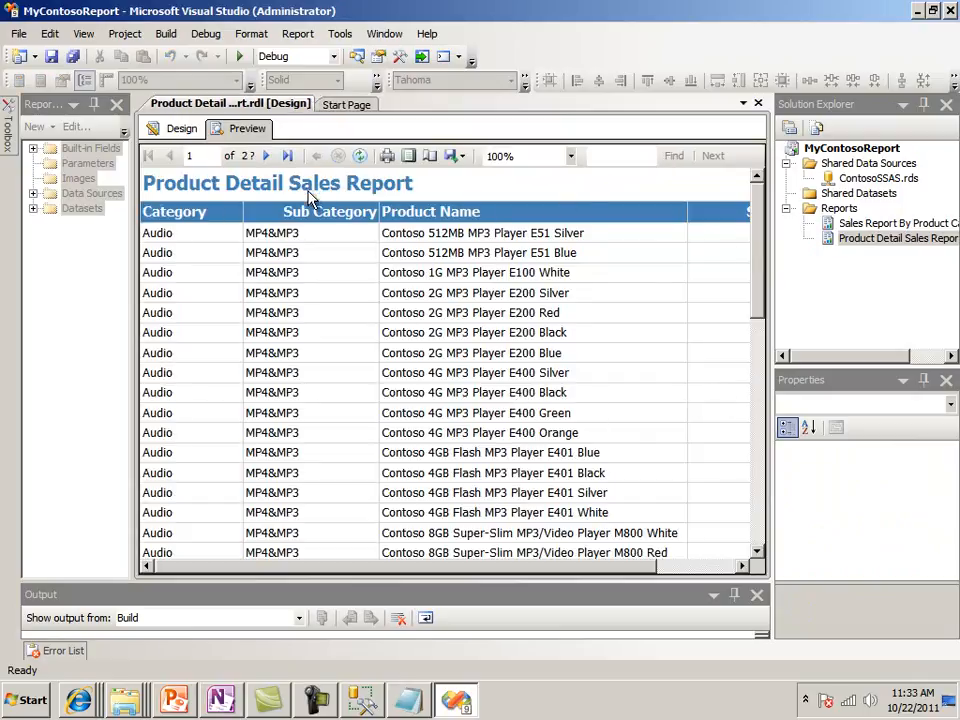
click(178, 128)
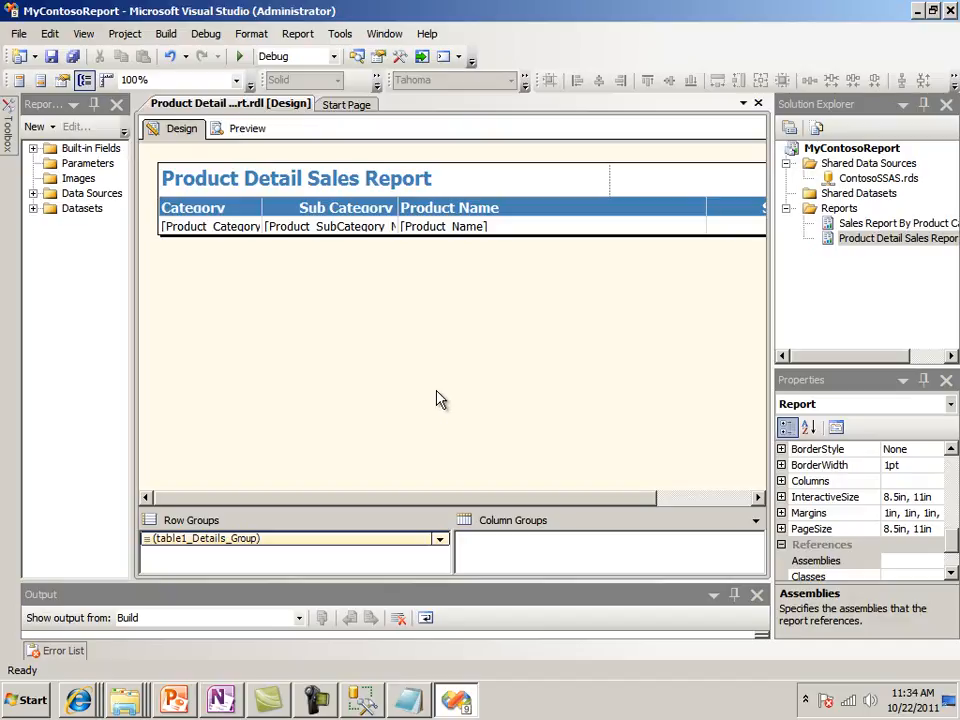
Switch to SQL Server Management Studio and open a new MDX query window
click(362, 702)
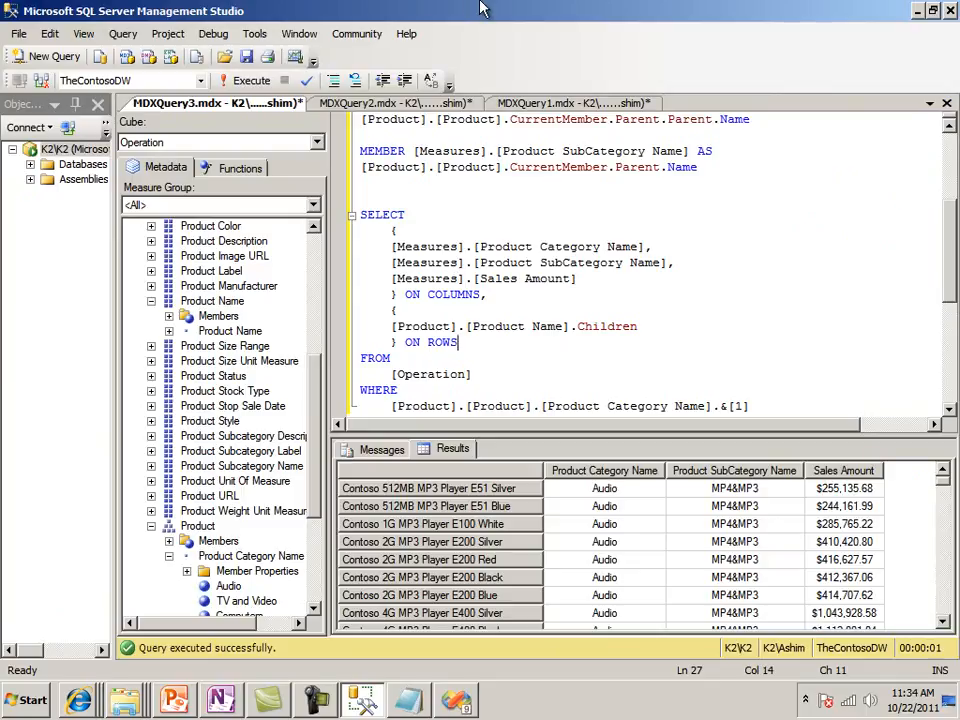
click(446, 186)
click(42, 56)
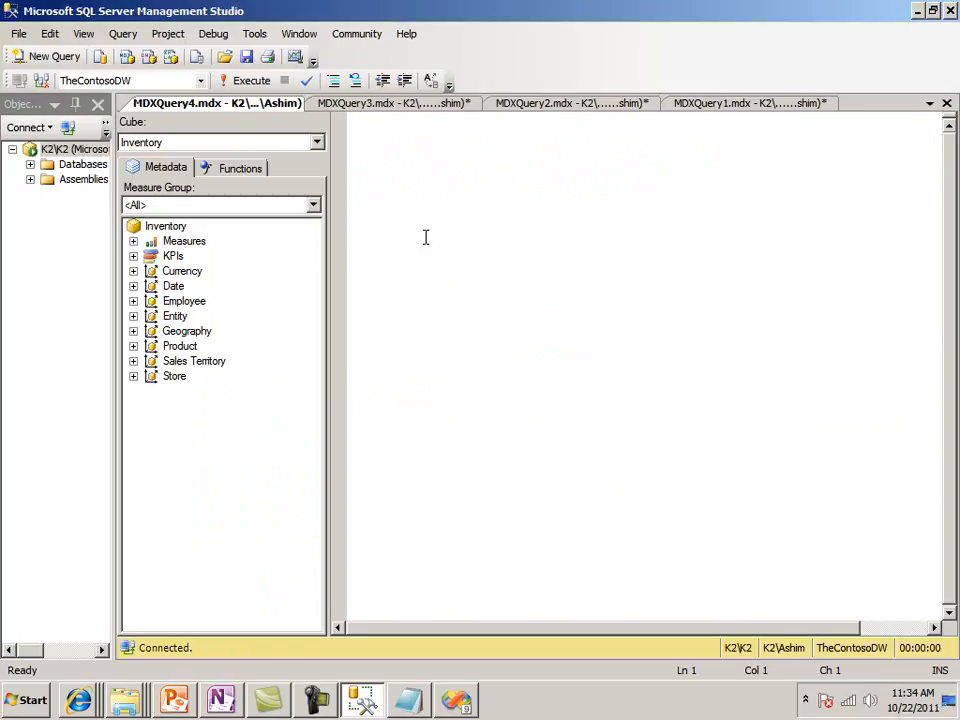
Head the new query with the comment "--Step 2: Write query for all product categories", followed by a blank line
text(Step 2:)
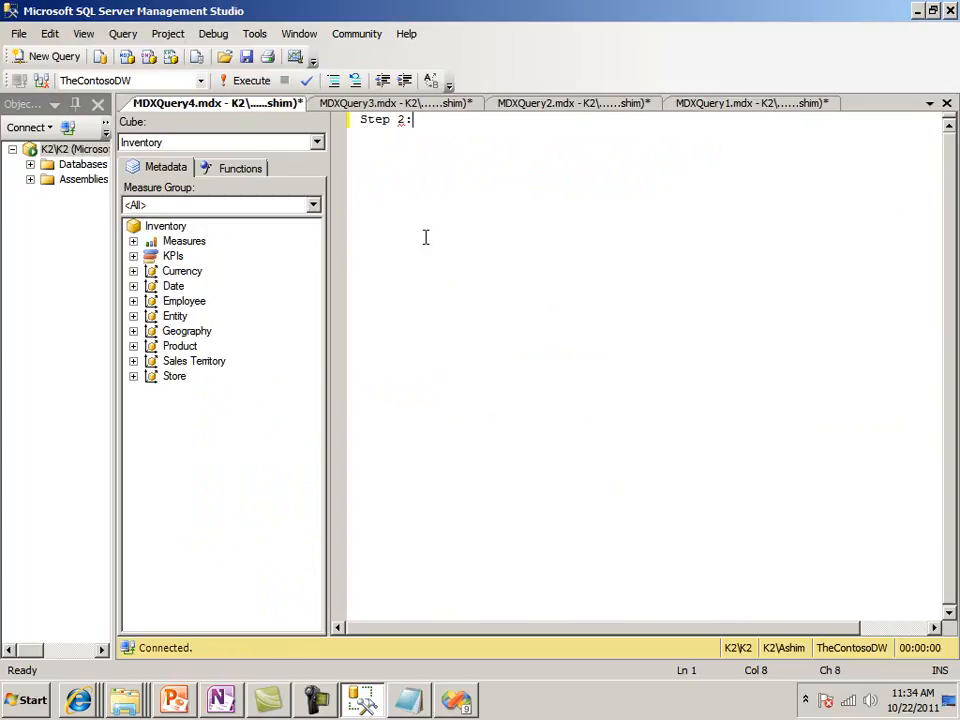
key(Left)
key(Left)
key(Left)
key(Left)
key(Left)
text(--)
key(Right)
key(Right)
key(Right)
key(Right)
key(Right)
key(Right)
key(Right)
text(Write q)
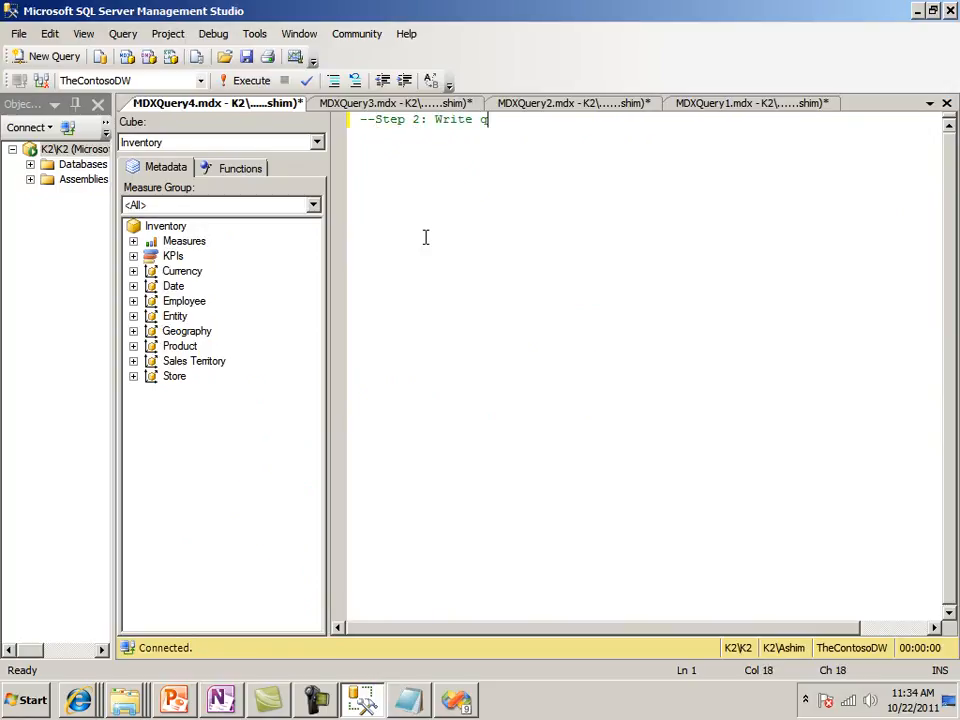
text(uery for all p)
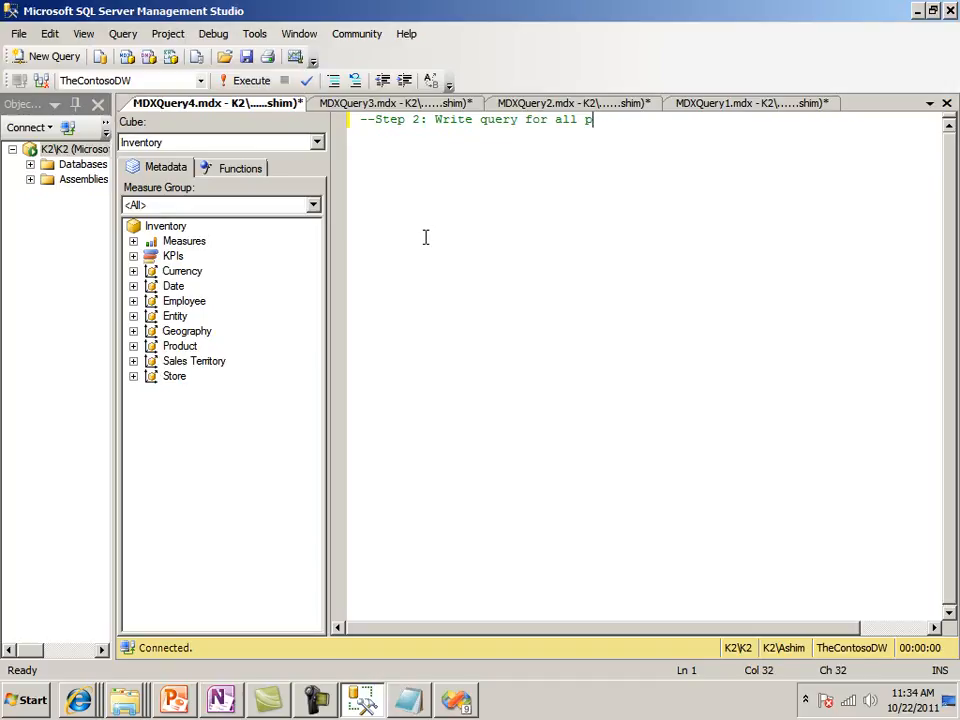
text(roduct categories)
key(Return)
key(Return)
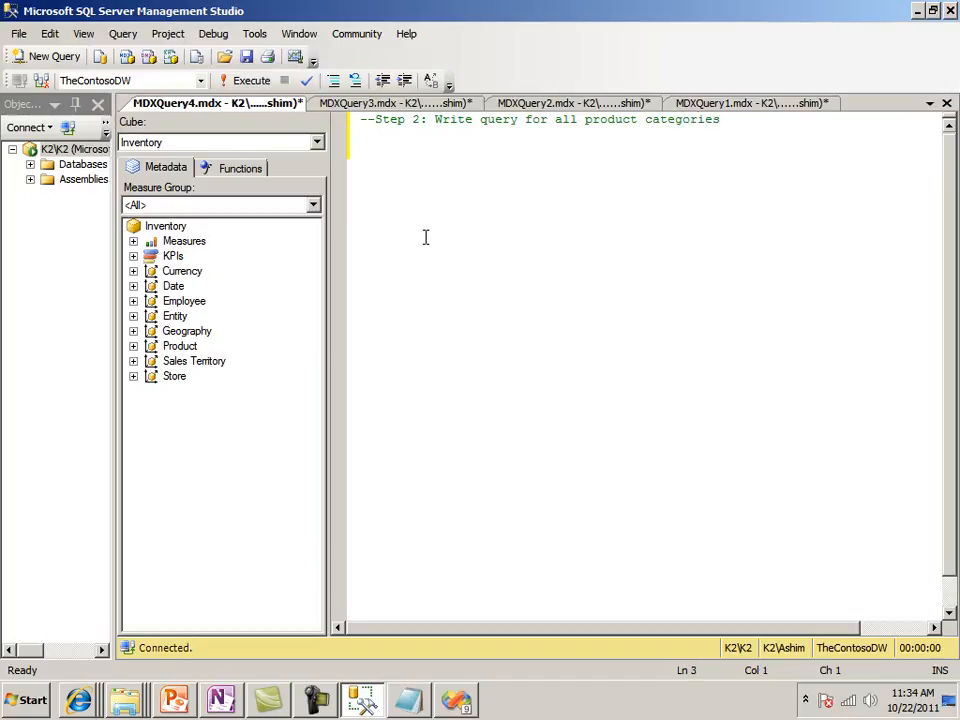
Copy the SELECT query template from Notepad and paste it beneath the comment in the new MDX query
click(397, 701)
right_click(136, 163)
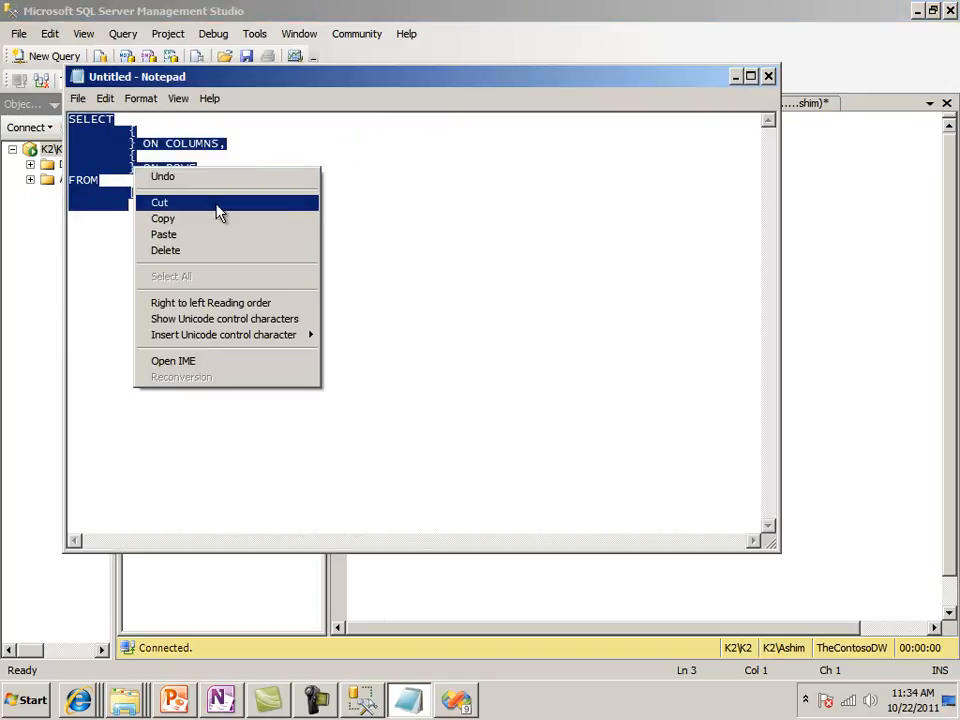
click(219, 227)
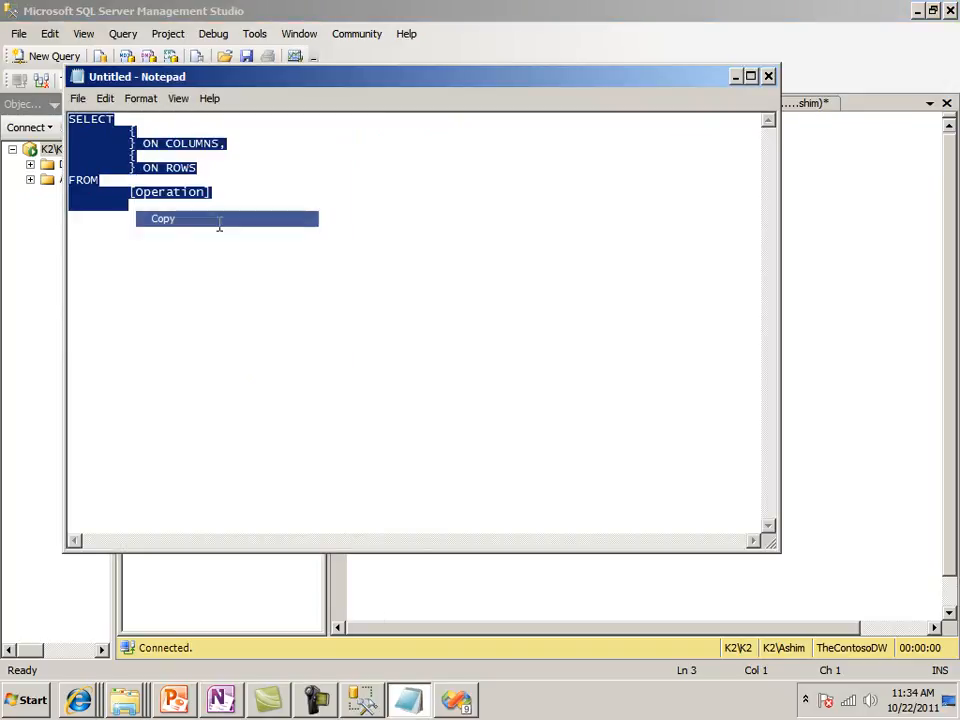
click(737, 77)
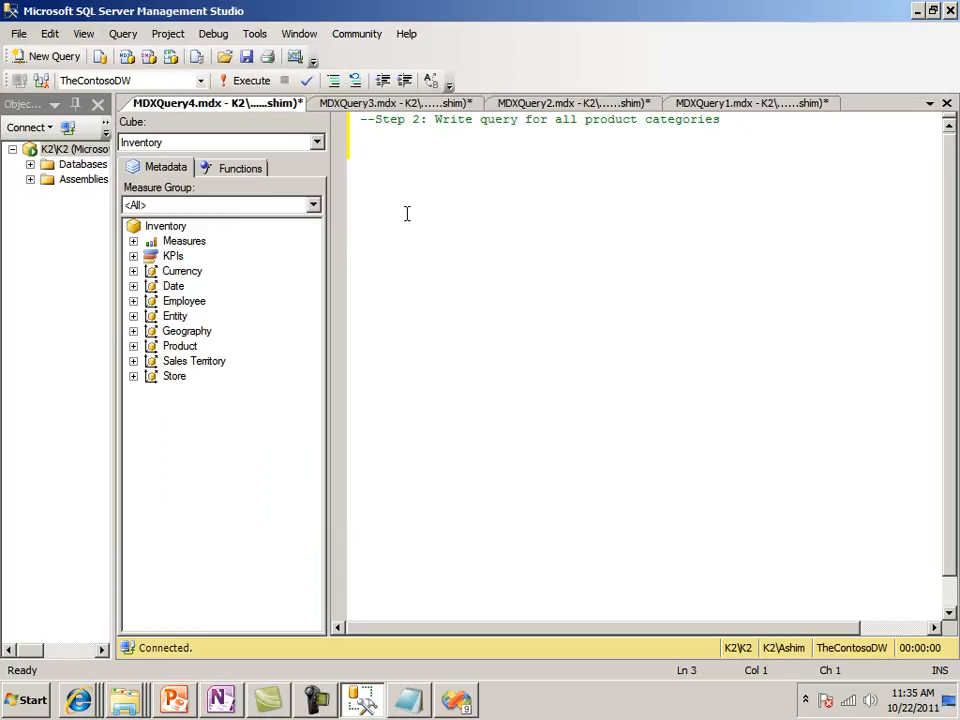
key(ctrl+v)
Switch the metadata to the Operation cube and insert the Product hierarchy's Product Category Name level in the ON ROWS set
key(Up)
key(Up)
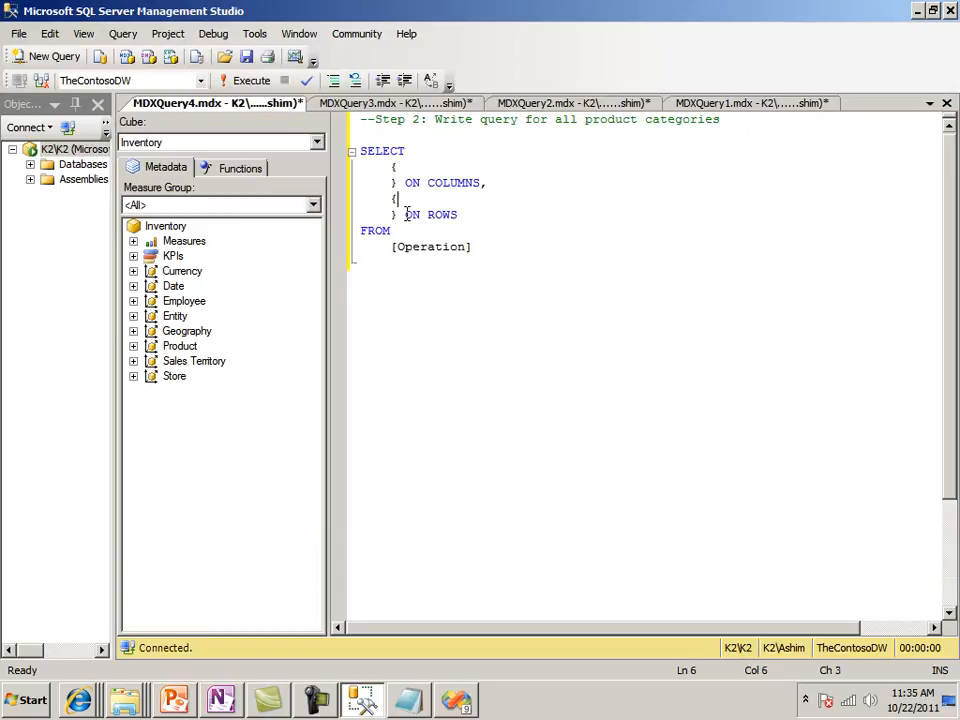
key(Return)
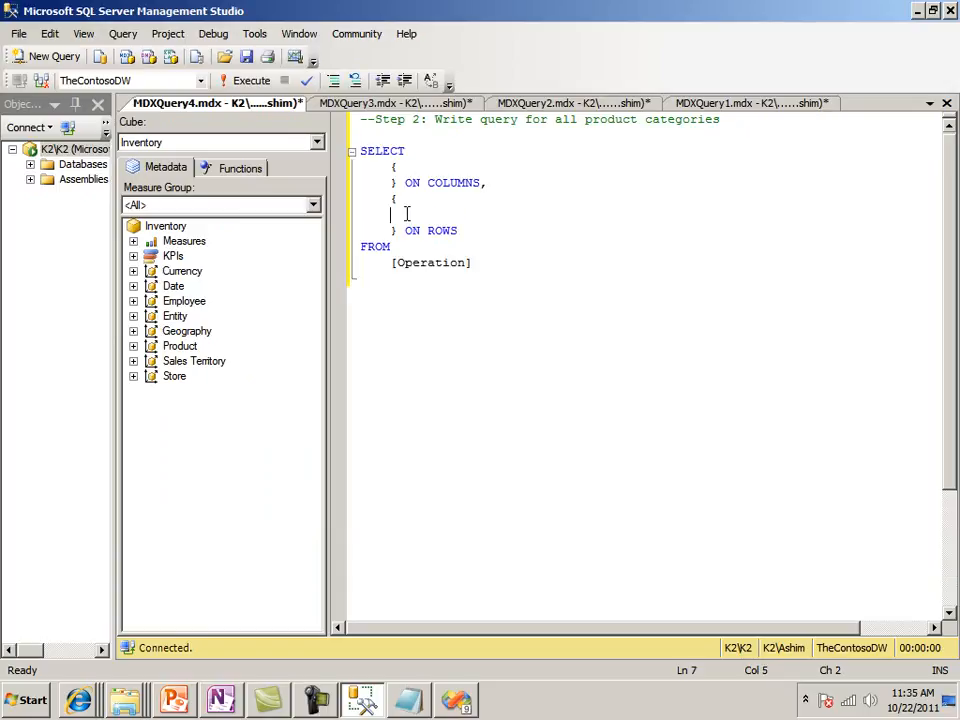
click(317, 144)
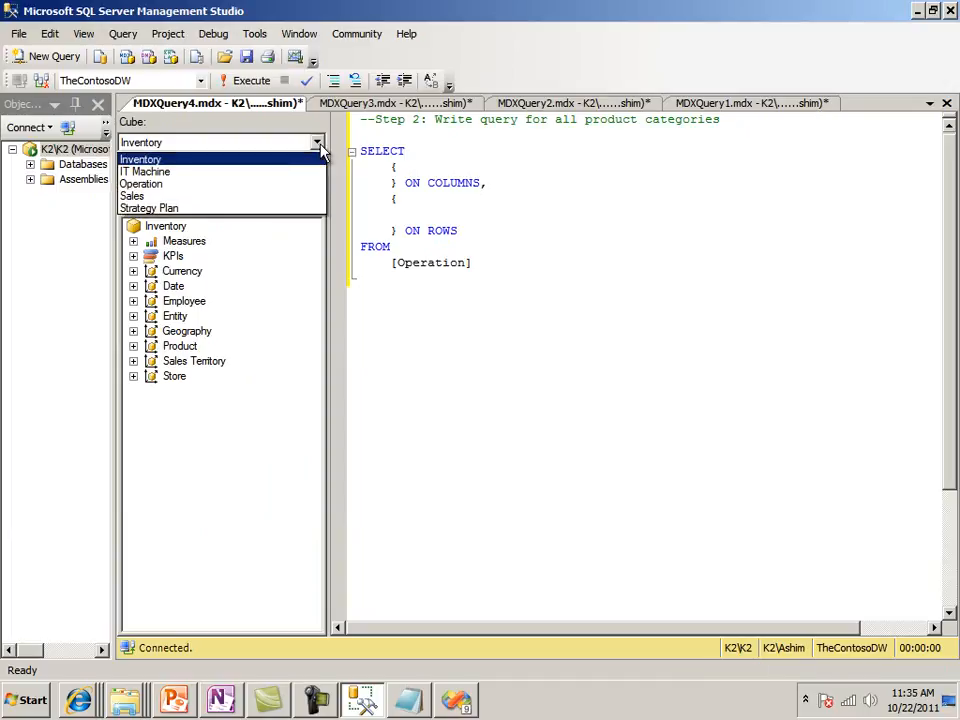
click(232, 186)
click(133, 405)
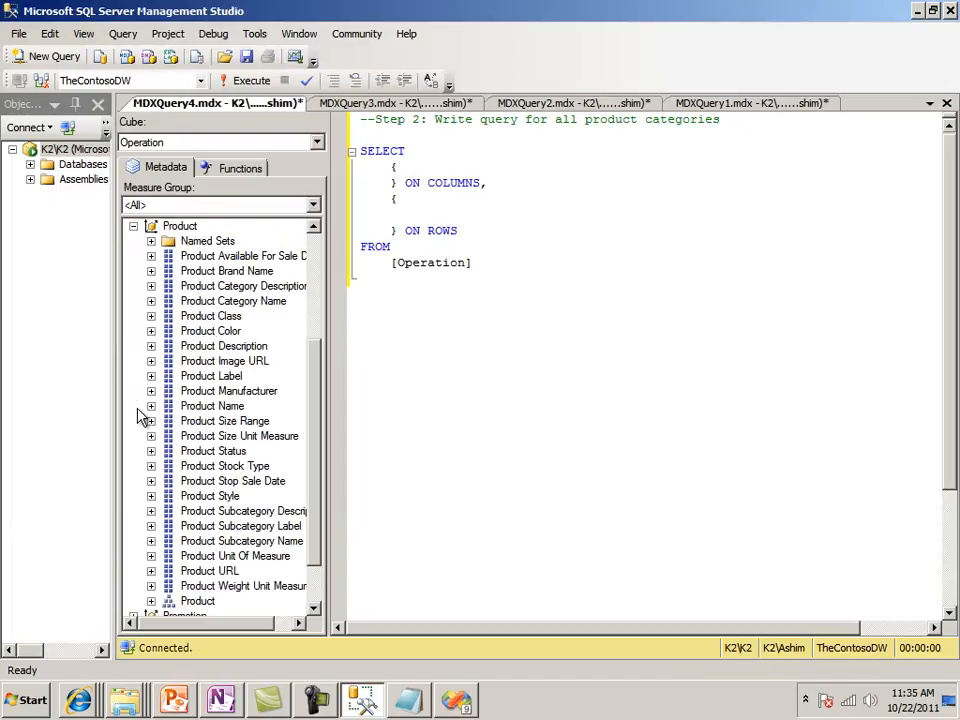
drag(315, 561, 315, 596)
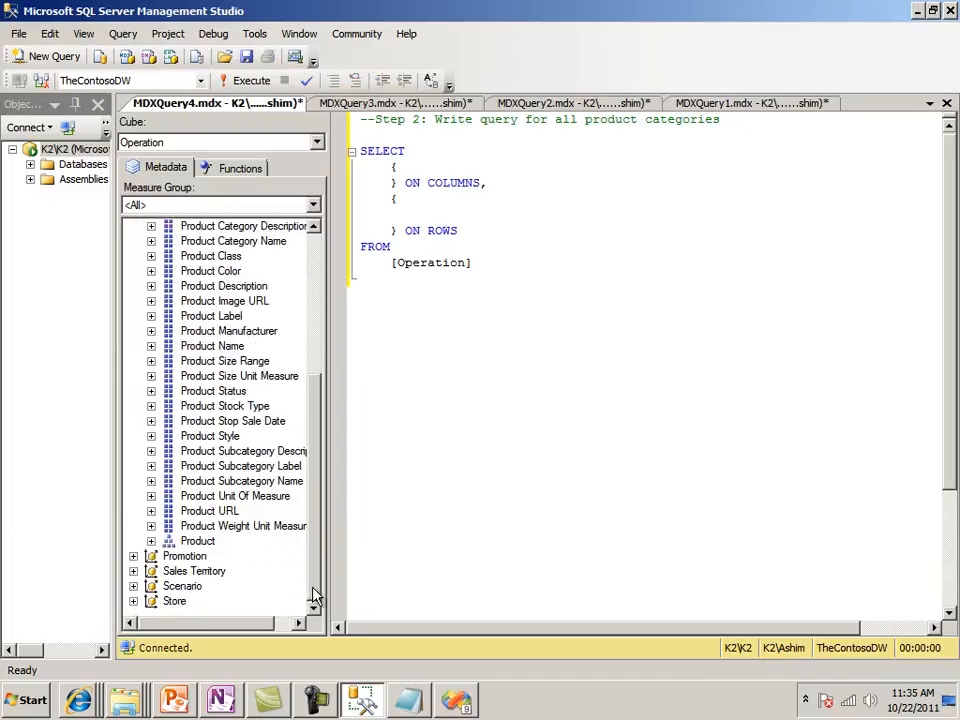
click(151, 541)
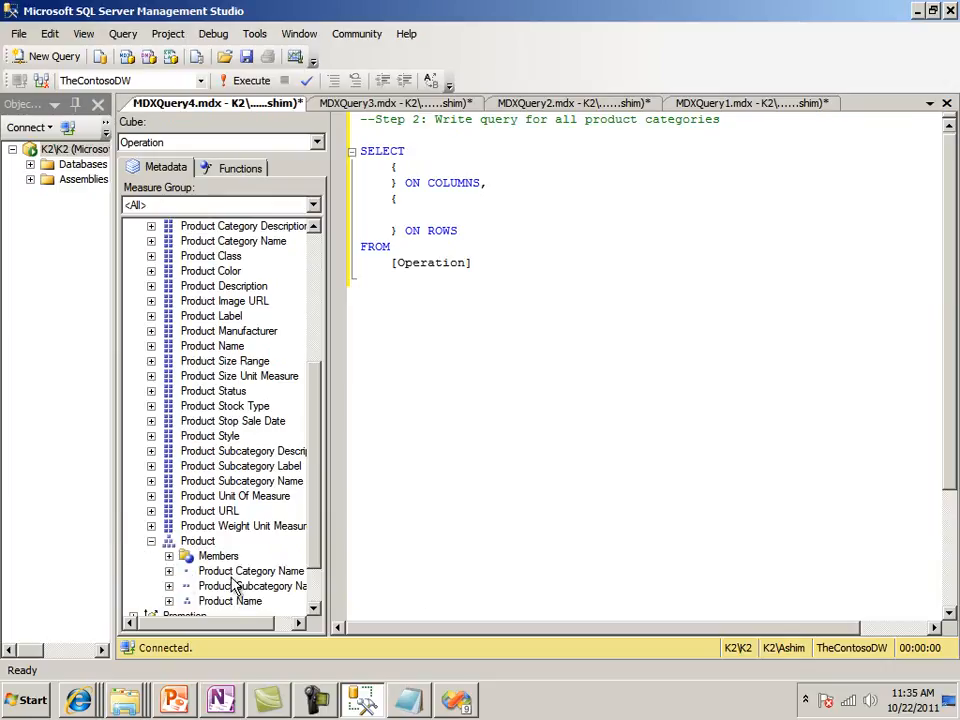
click(169, 571)
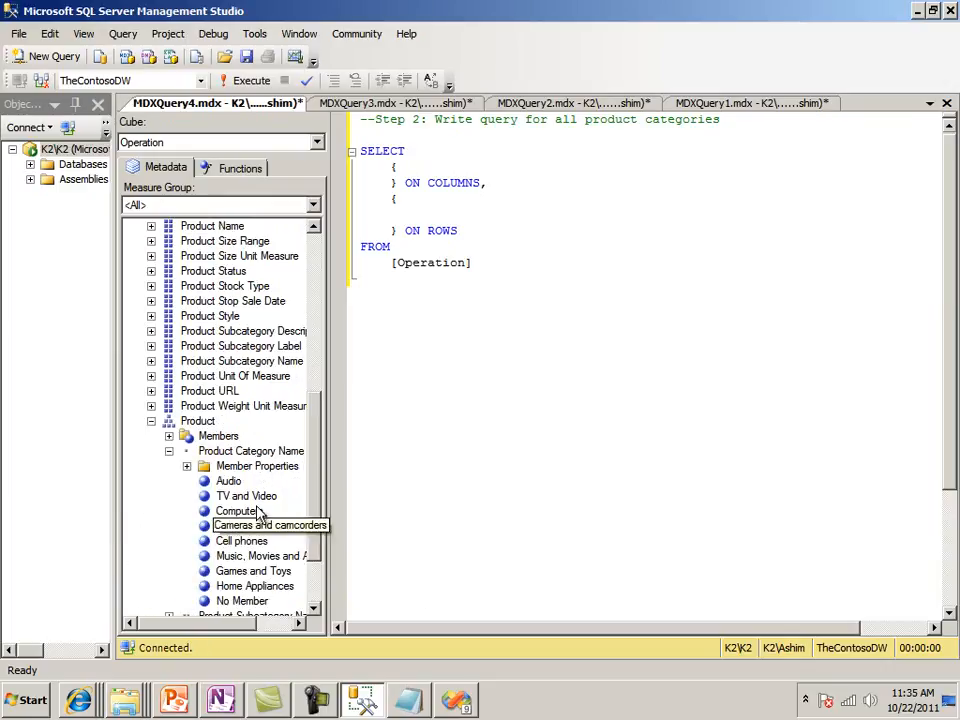
drag(250, 451, 400, 215)
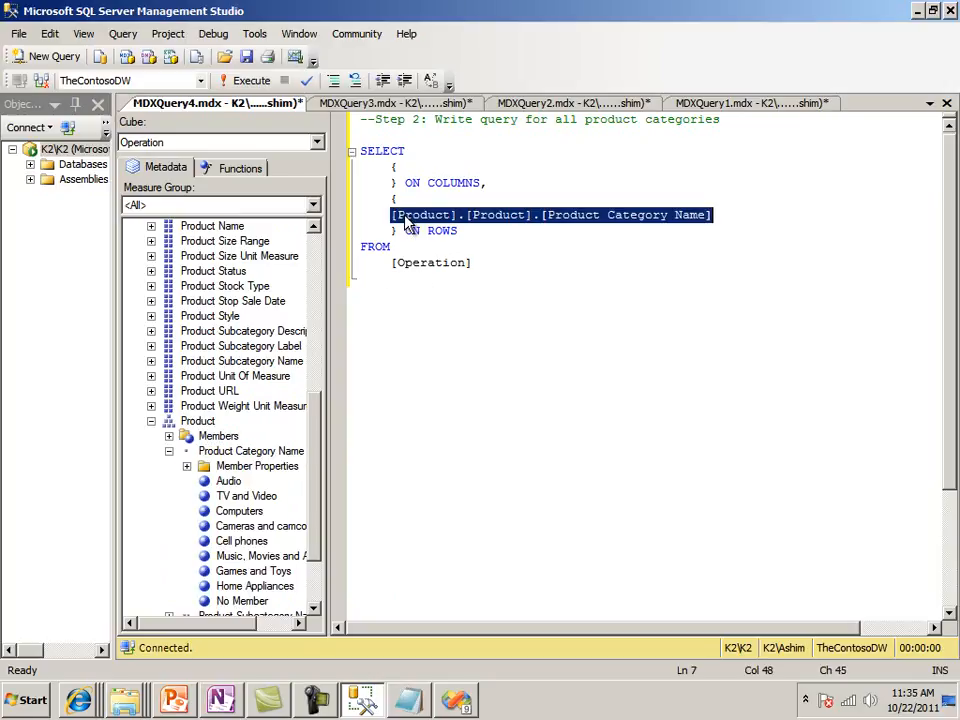
Subtract the No Member entry, [Product].[Product].[All].UNKNOWNMEMBER, from the row set, remove the leftover blank line, and run the query
click(722, 215)
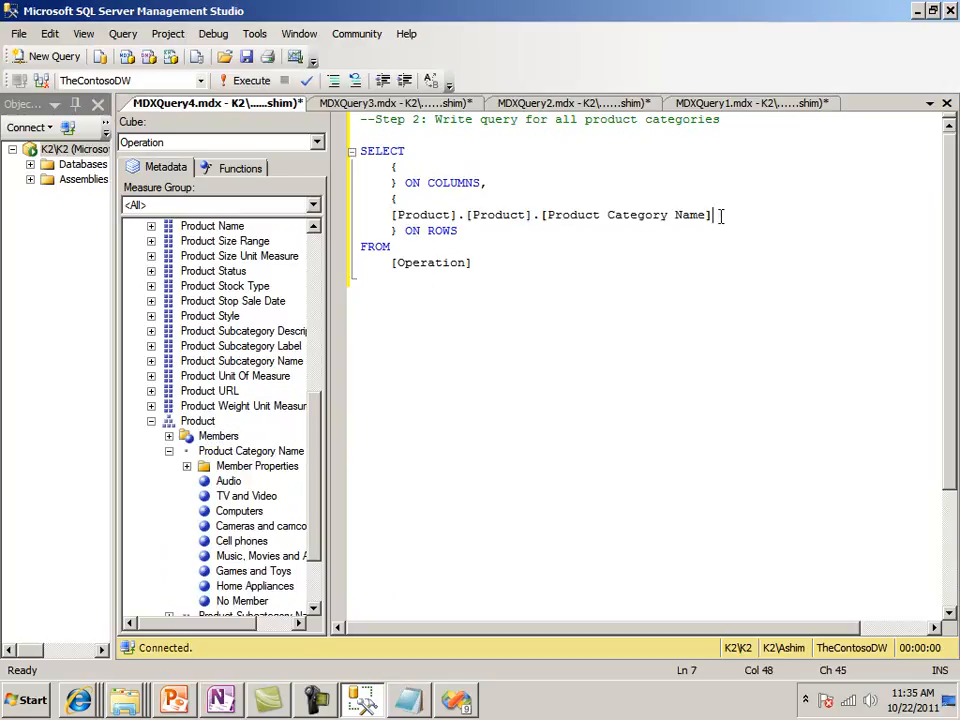
key(Return)
click(720, 215)
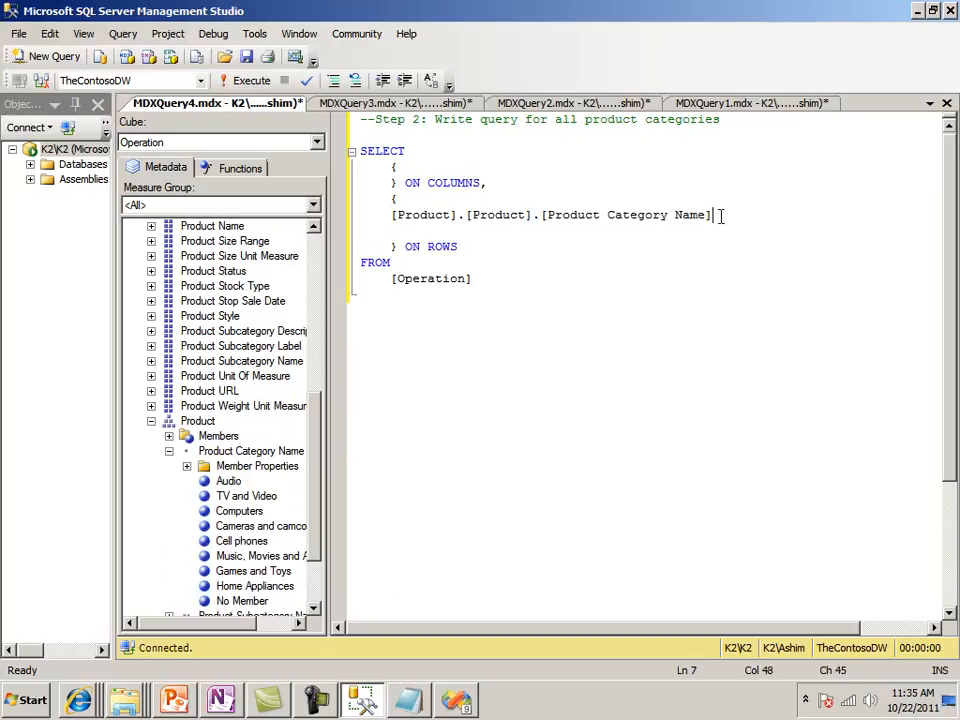
key(Return)
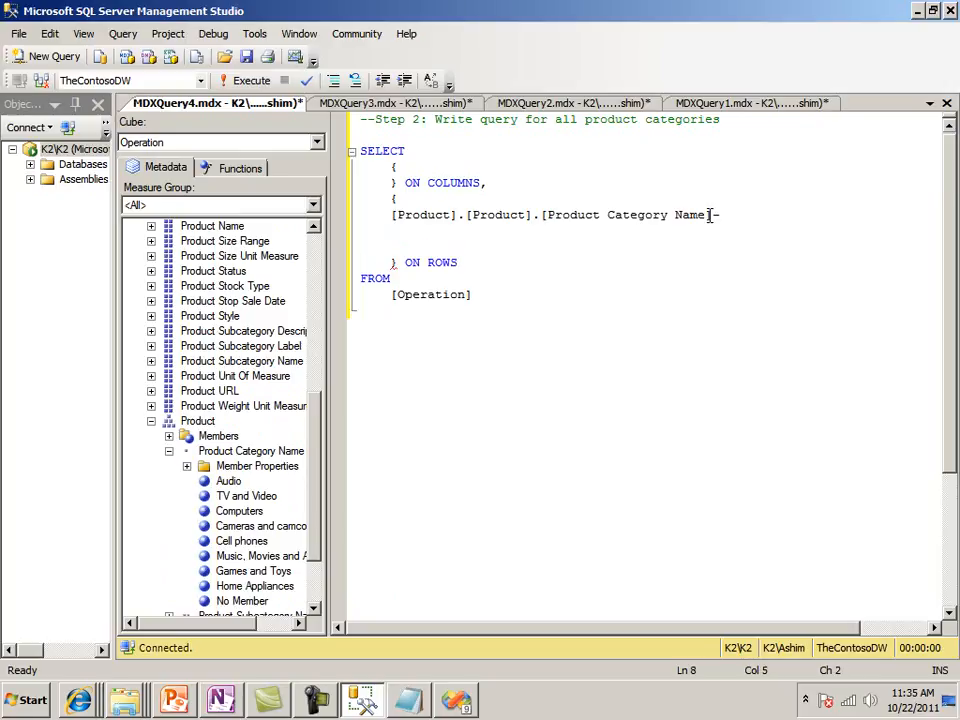
drag(262, 601, 392, 232)
click(441, 246)
key(shift+Down)
key(Delete)
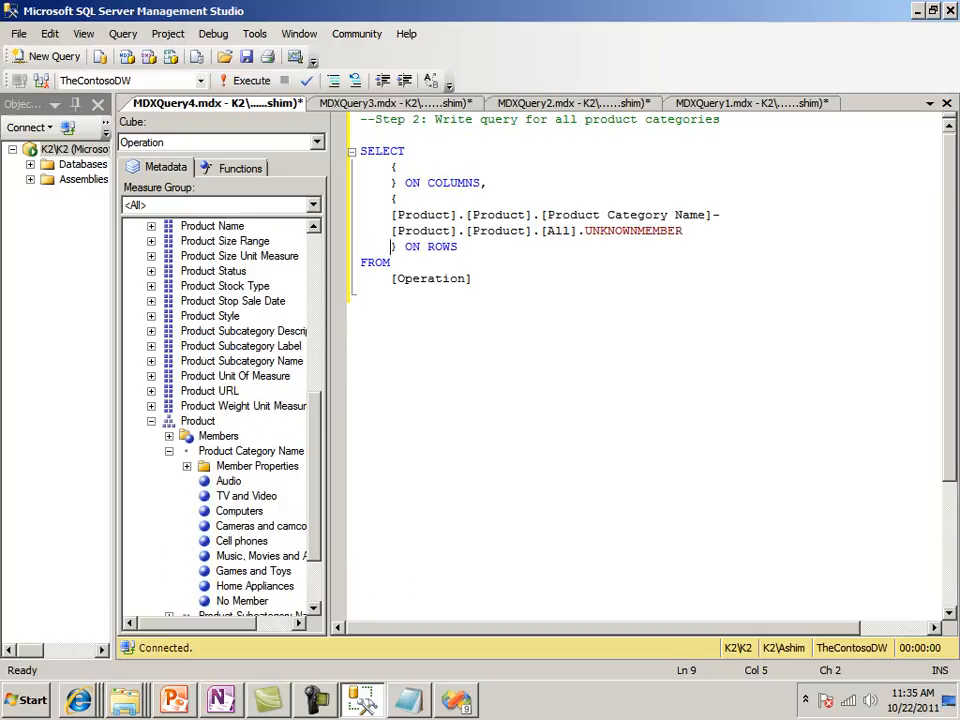
key(F5)
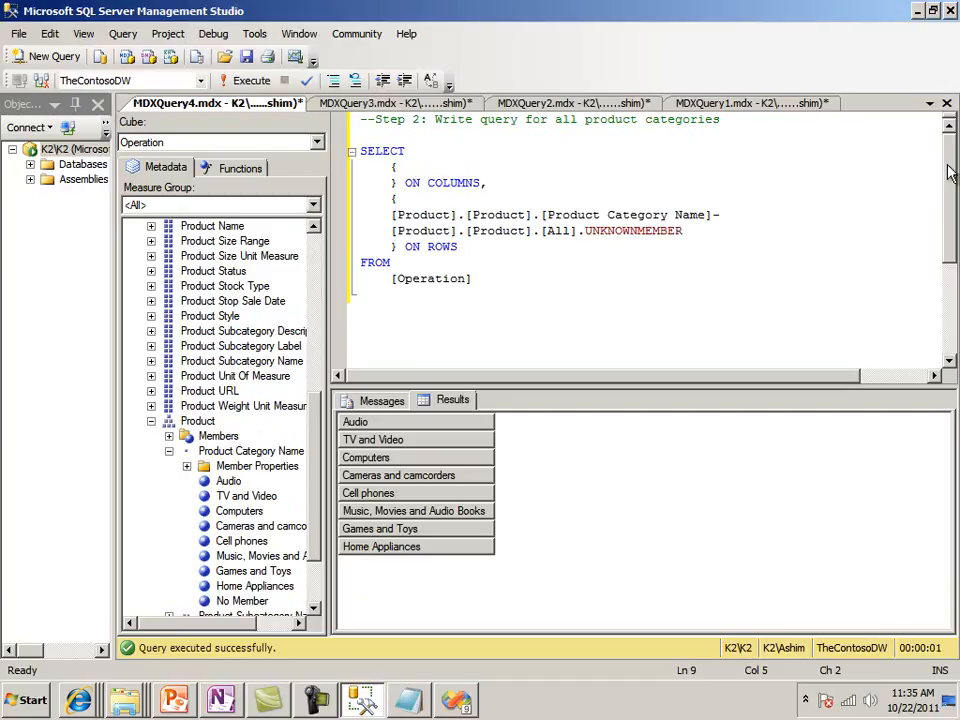
Examine the WHERE clause's product category path in MDXQuery3 and compare it with the category list returned by MDXQuery4
click(364, 104)
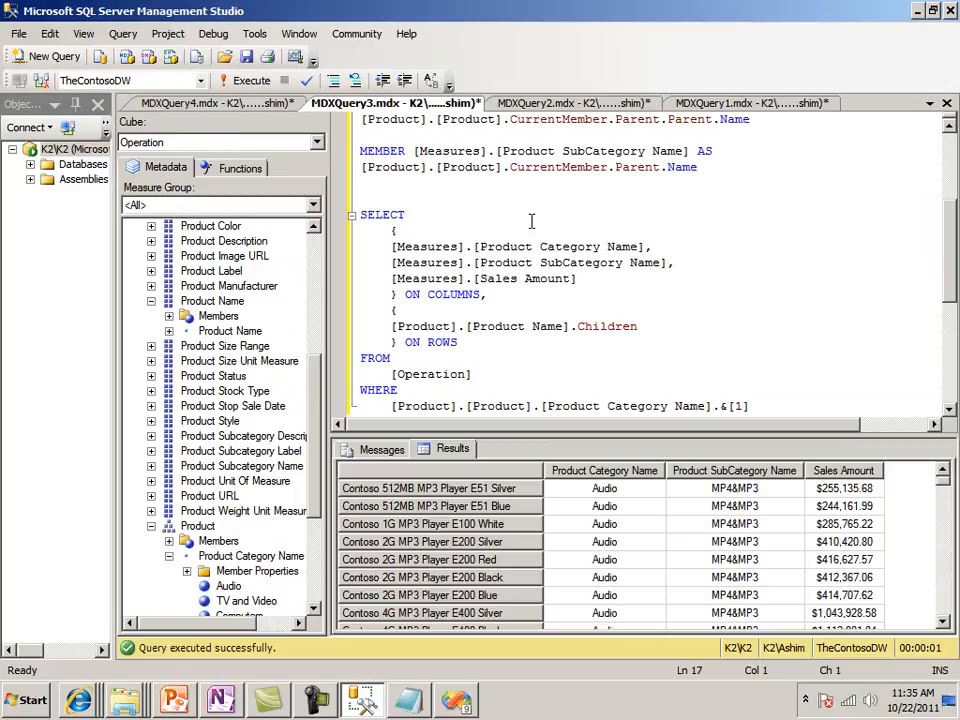
drag(392, 230, 596, 257)
scroll(657, 264, down, 2)
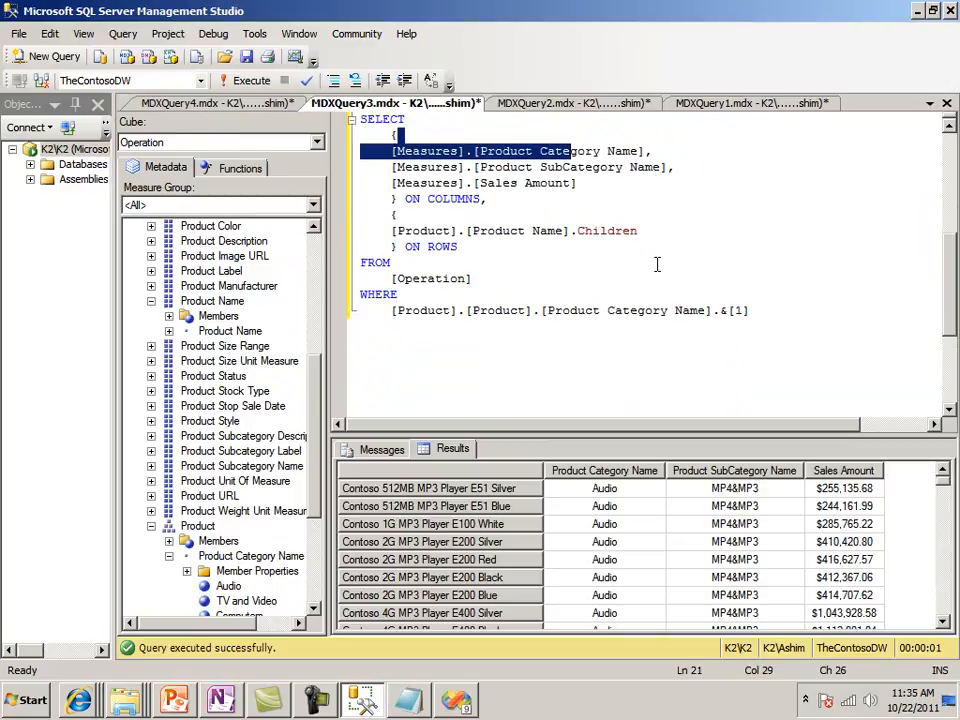
click(391, 312)
drag(391, 311, 750, 313)
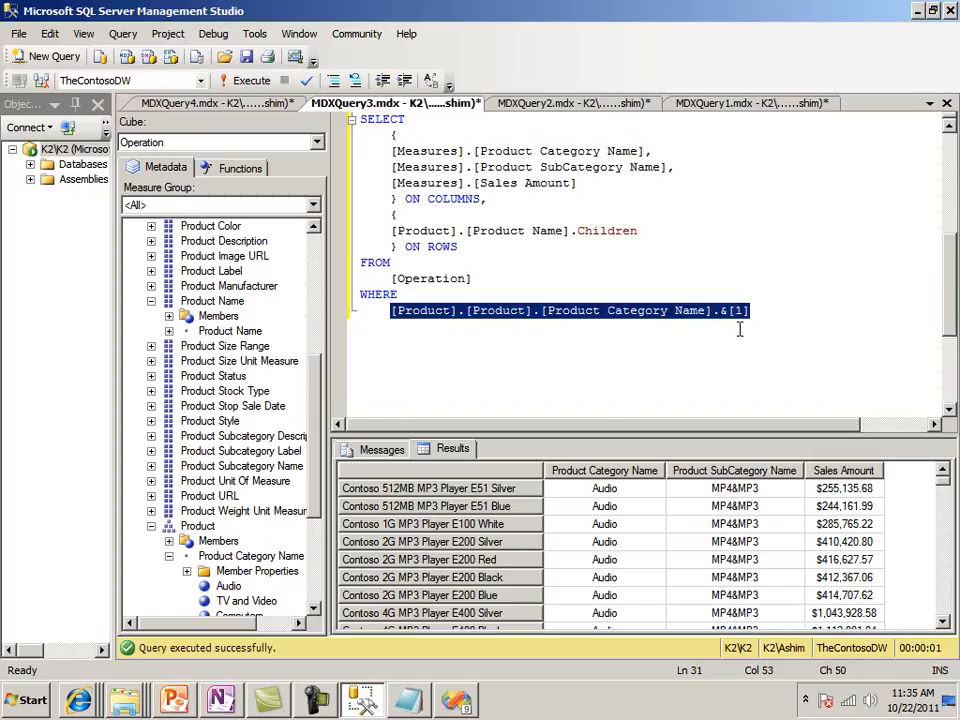
click(240, 103)
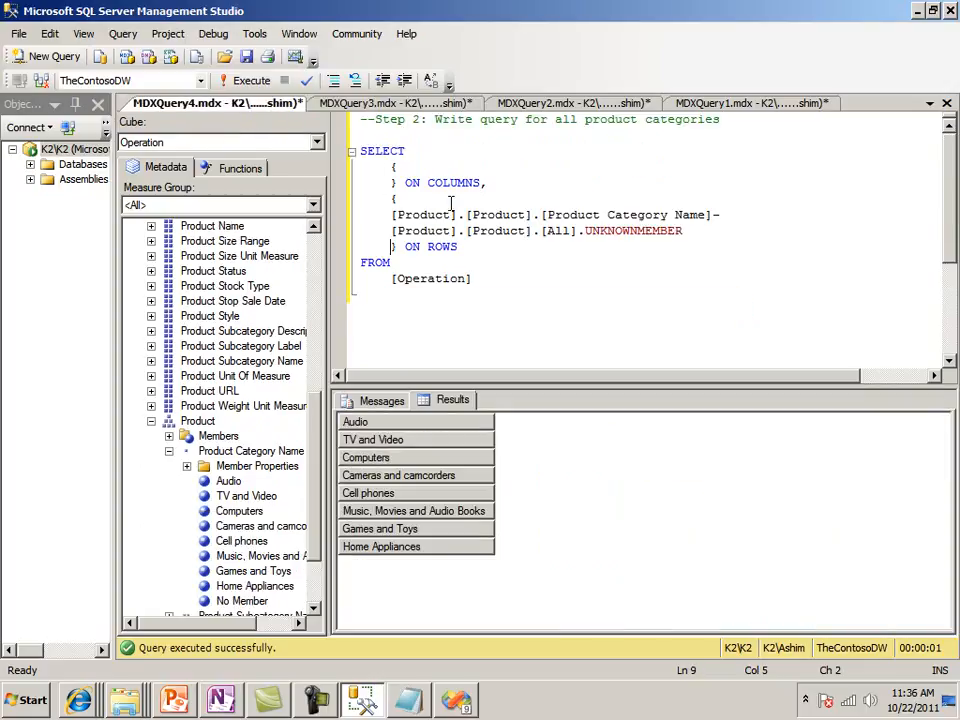
click(355, 421)
Insert a WITH line above the SELECT statement of the product categories query
click(360, 151)
text(WITH)
key(Return)
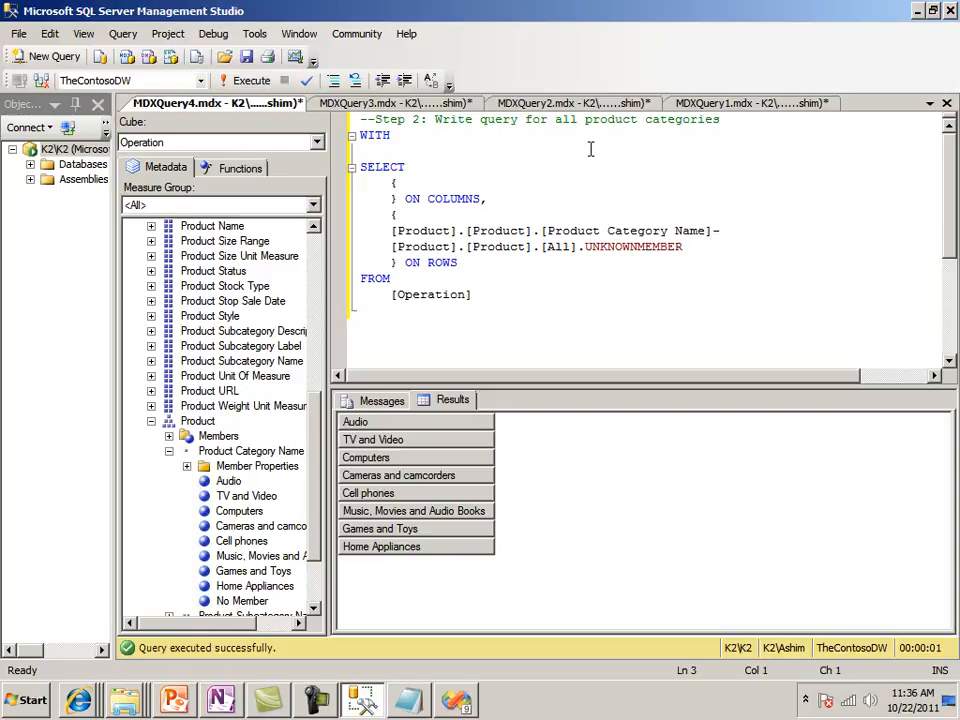
Declare the calculated member with the line "MEMBER [Measures].[Product Category Full Path] AS" below WITH
text(MEMBER [Me)
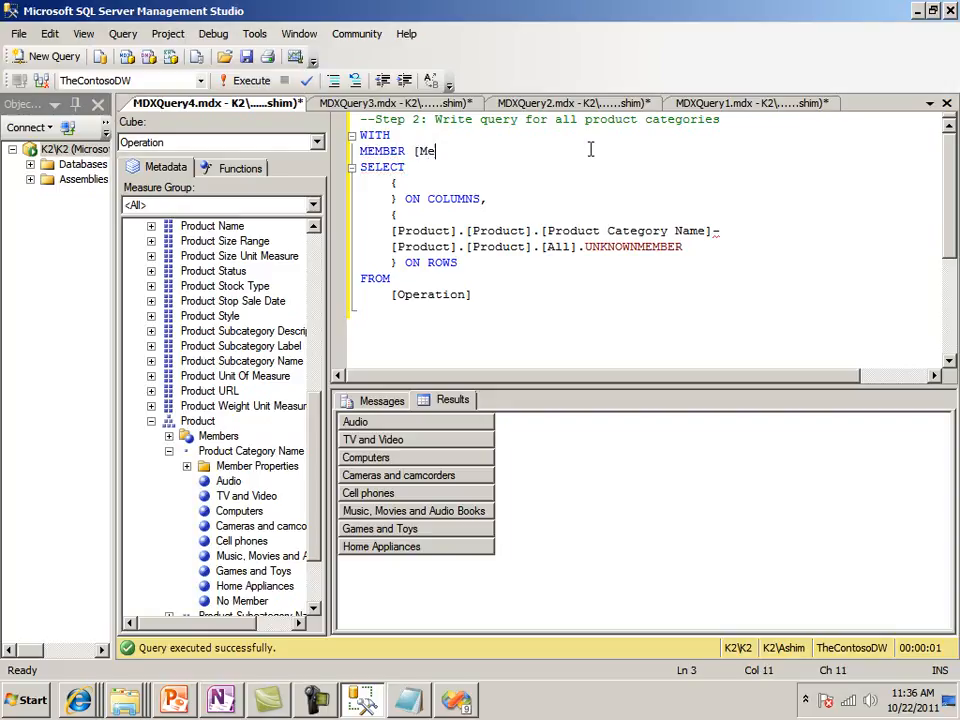
text(asures].[Product)
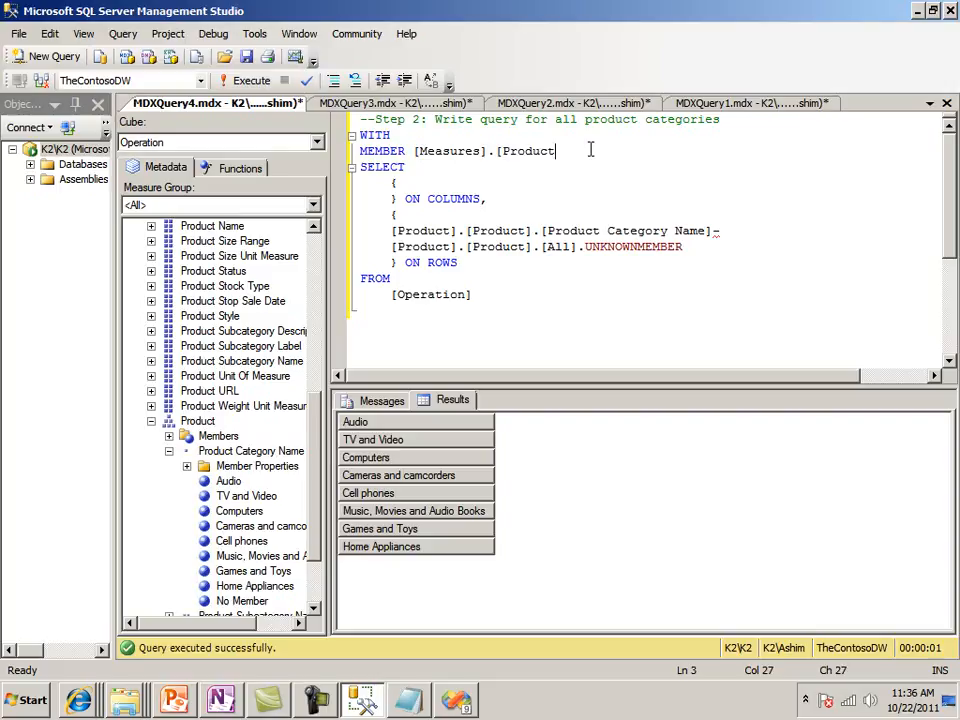
text( Category F)
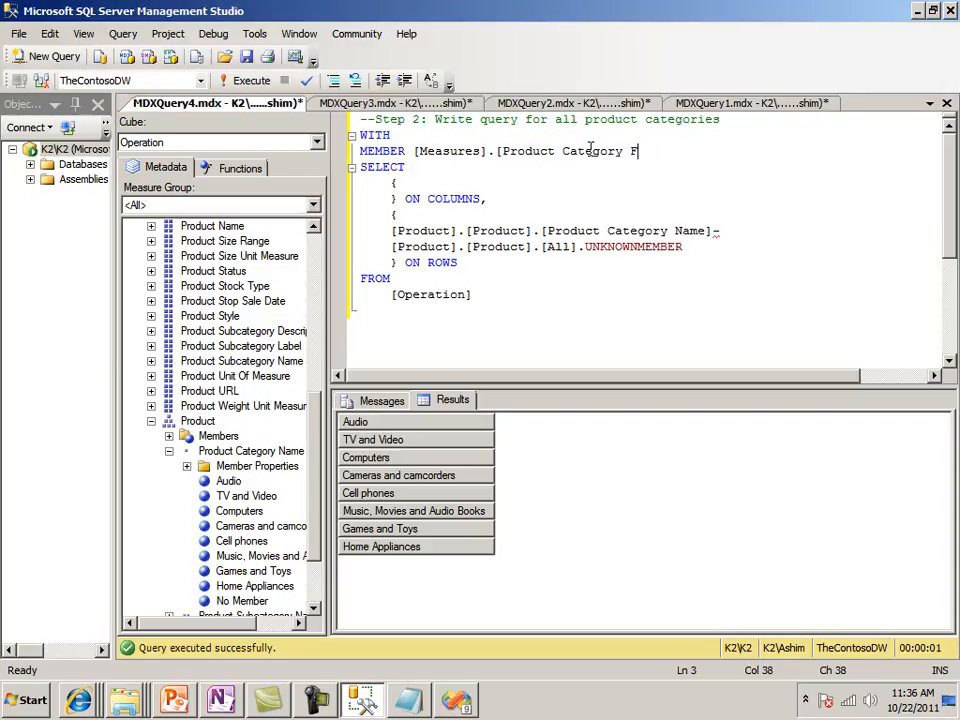
text(ull Path)
text(")
key(BackSpace)
key(BackSpace)
text(])
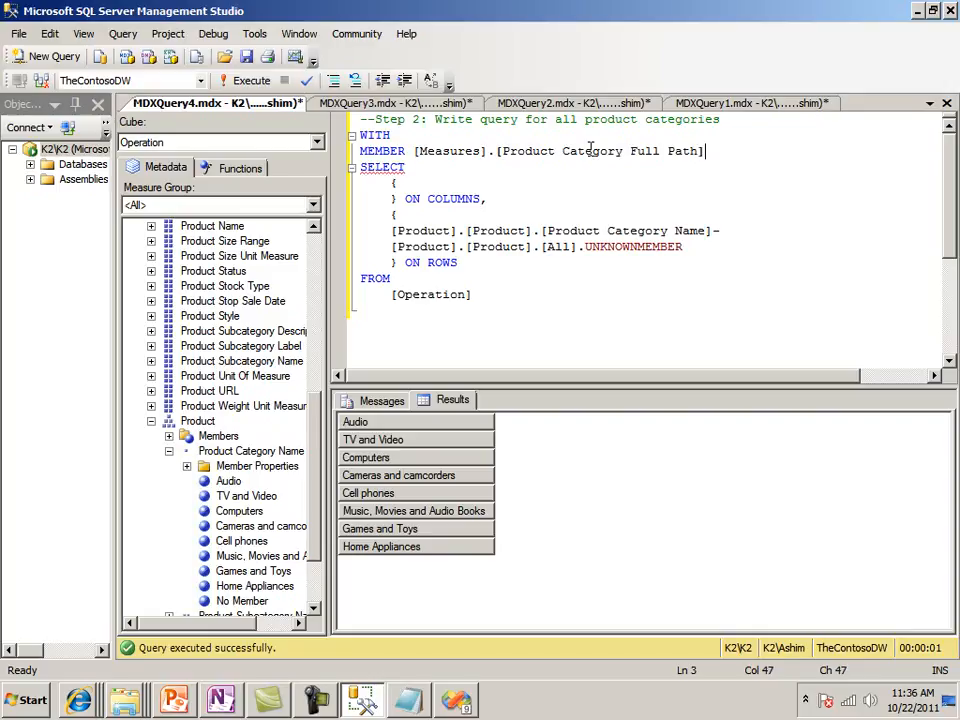
text( AS)
key(Return)
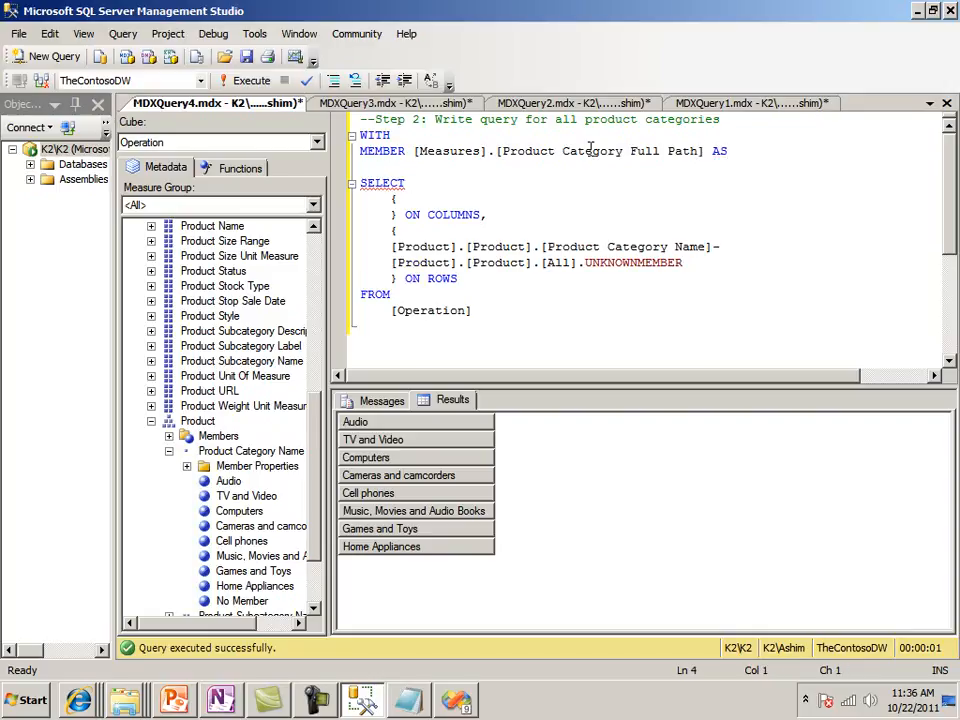
Copy "[Product].[Product]." from the row set onto the line below the calculated member's declaration
key(Down)
key(Down)
key(Down)
key(Down)
key(Down)
key(Home)
key(Left)
key(shift+Right)
key(shift+Right)
key(shift+Right)
key(shift+Right)
key(shift+Right)
key(shift+Right)
key(shift+Right)
key(shift+Right)
key(shift+Right)
key(shift+Right)
key(shift+Right)
key(shift+Right)
key(shift+Right)
key(shift+Right)
key(shift+Right)
key(shift+Right)
key(shift+Right)
key(shift+Right)
key(shift+Right)
key(shift+Right)
key(ctrl+c)
key(Up)
key(Up)
key(Up)
key(Up)
key(Up)
key(ctrl+v)
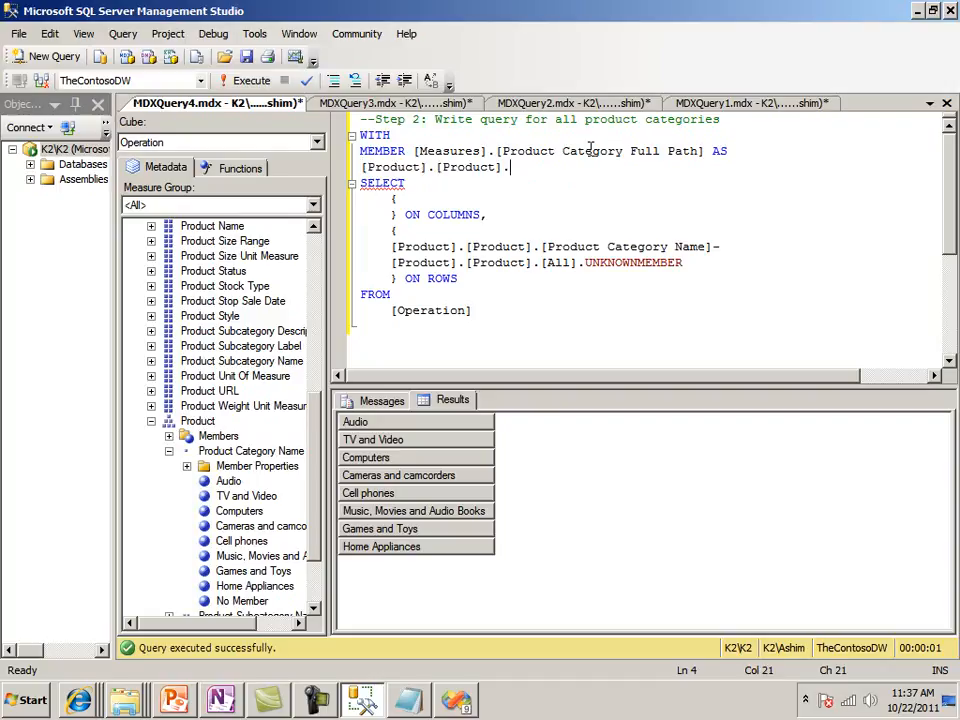
Complete the member expression as [Product].[Product].CurrentMember.UniqueName, leaving a blank line before SELECT
key(Return)
key(Left)
text(CurrentMember)
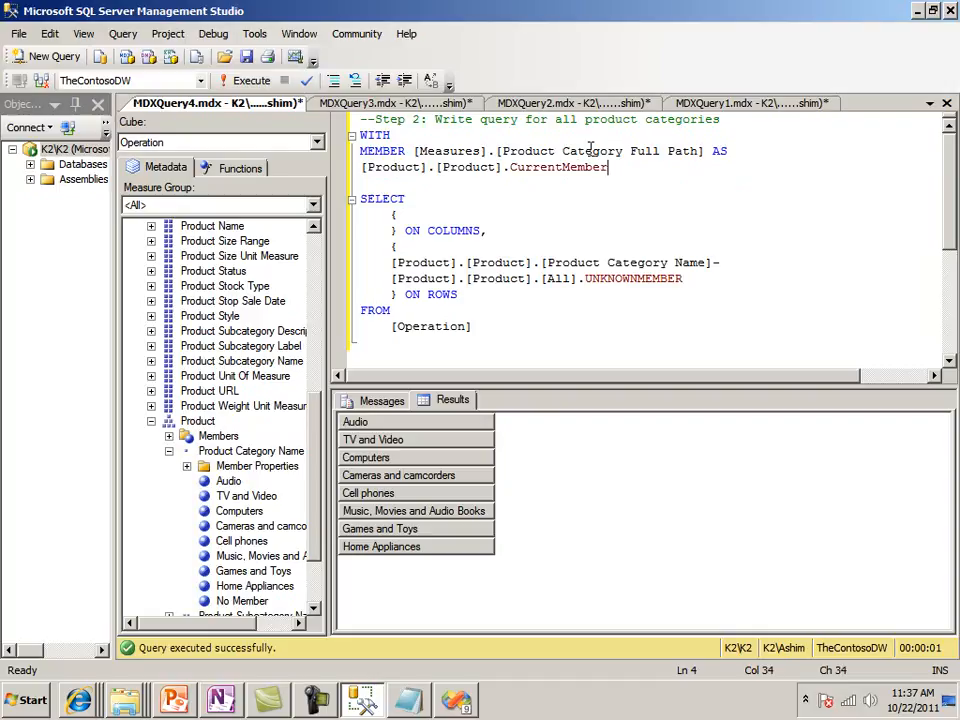
text(.Unique)
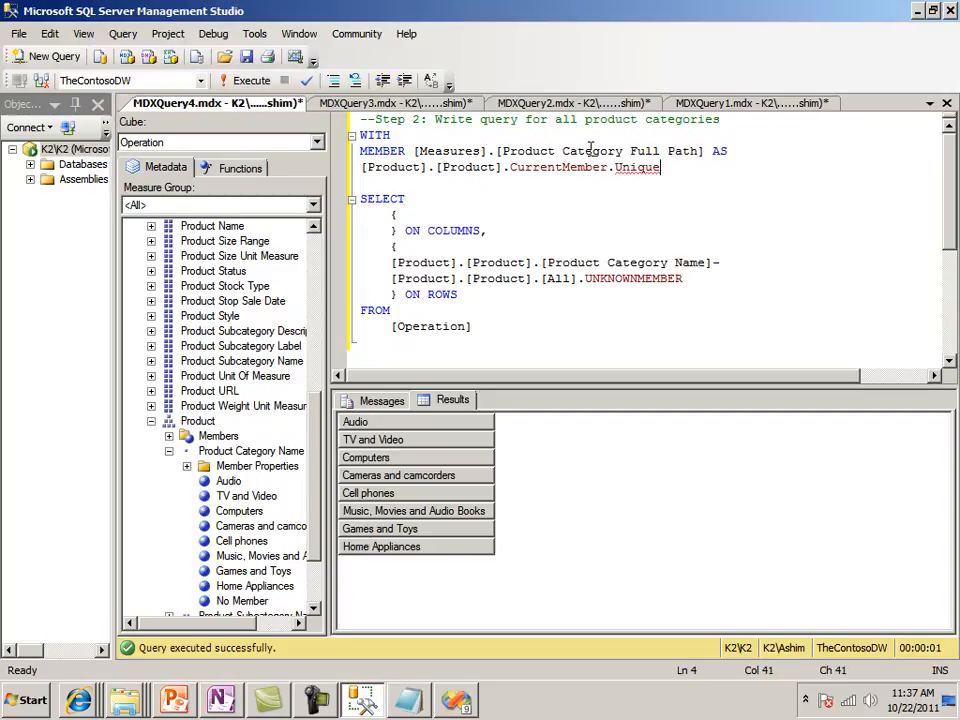
text(Name)
Copy [Measures].[Product Category Full Path] from the member declaration into the ON COLUMNS set on its own line
key(Up)
key(Up)
key(Home)
key(Down)
key(Down)
key(Up)
key(Right)
key(Right)
key(Right)
key(Right)
key(Right)
key(Right)
key(Right)
key(Right)
key(Right)
key(Right)
key(Right)
key(Right)
key(Right)
key(Right)
key(Right)
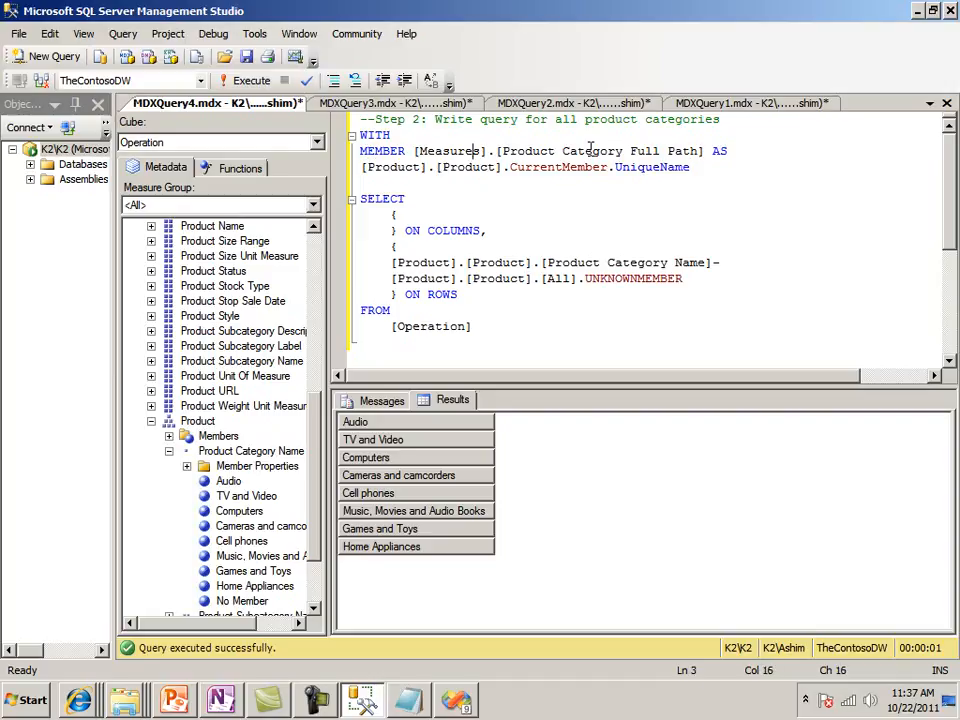
key(Left)
key(Left)
key(Left)
key(Left)
key(Left)
key(Left)
key(Left)
key(shift+Right)
key(shift+Right)
key(shift+Right)
key(shift+Right)
key(shift+Right)
key(shift+Right)
key(shift+Right)
key(shift+Right)
key(shift+Right)
key(shift+Right)
key(shift+Right)
key(shift+Right)
key(shift+Right)
key(shift+Right)
key(shift+Right)
key(shift+Right)
key(shift+Right)
key(shift+Right)
key(shift+Right)
key(shift+Right)
key(ctrl+c)
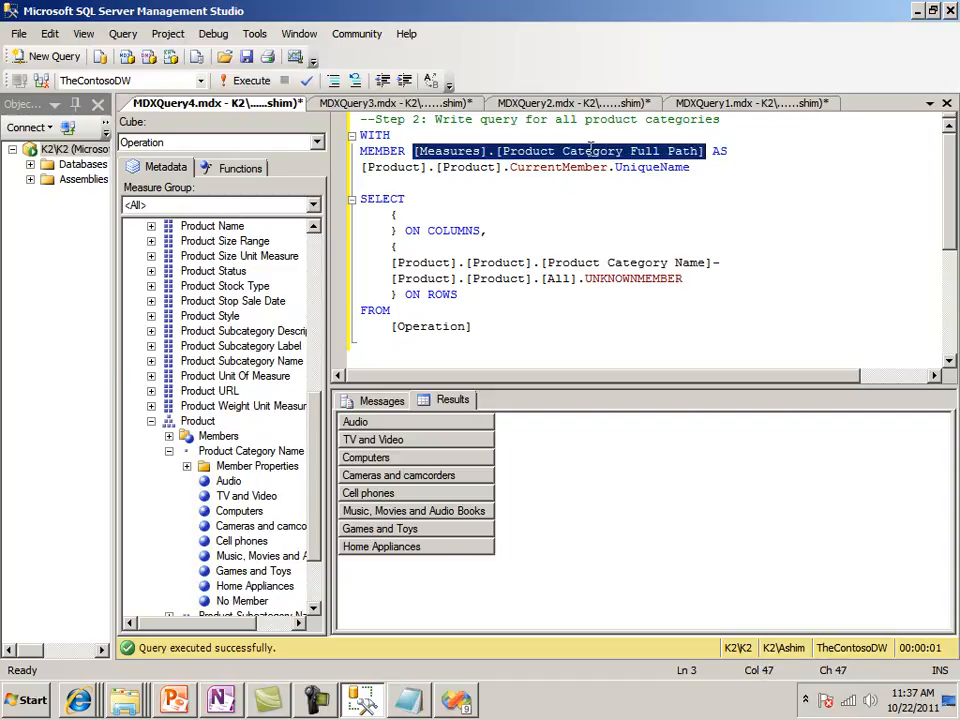
key(Down)
key(Down)
key(Down)
key(Down)
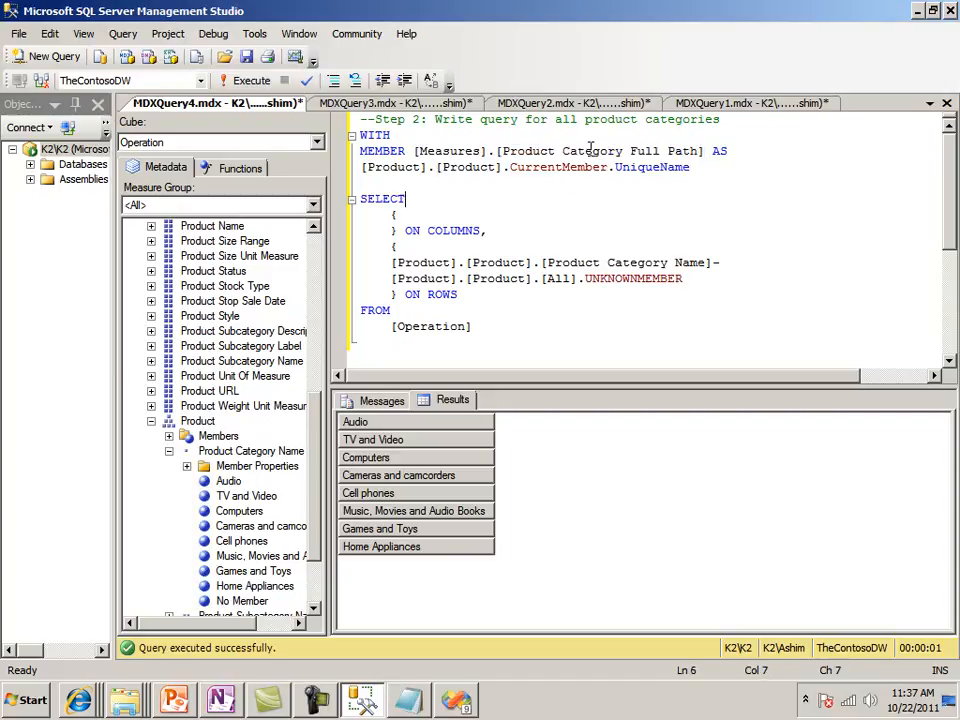
key(Return)
key(ctrl+v)
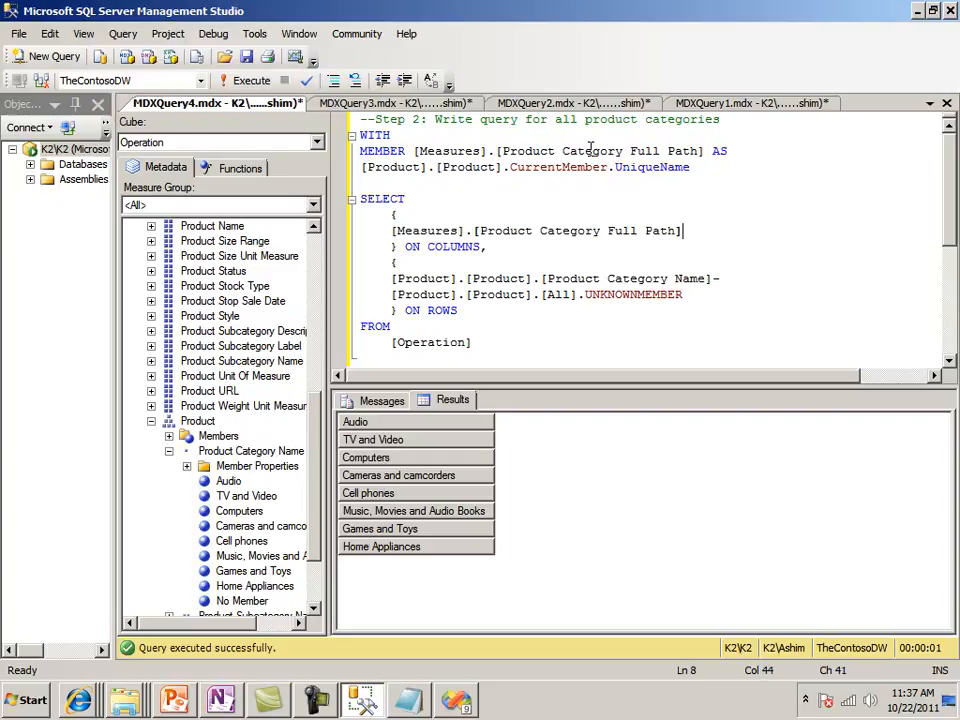
Run the query, widen the Product Category Full Path result column, and examine the Audio category's full path
key(F5)
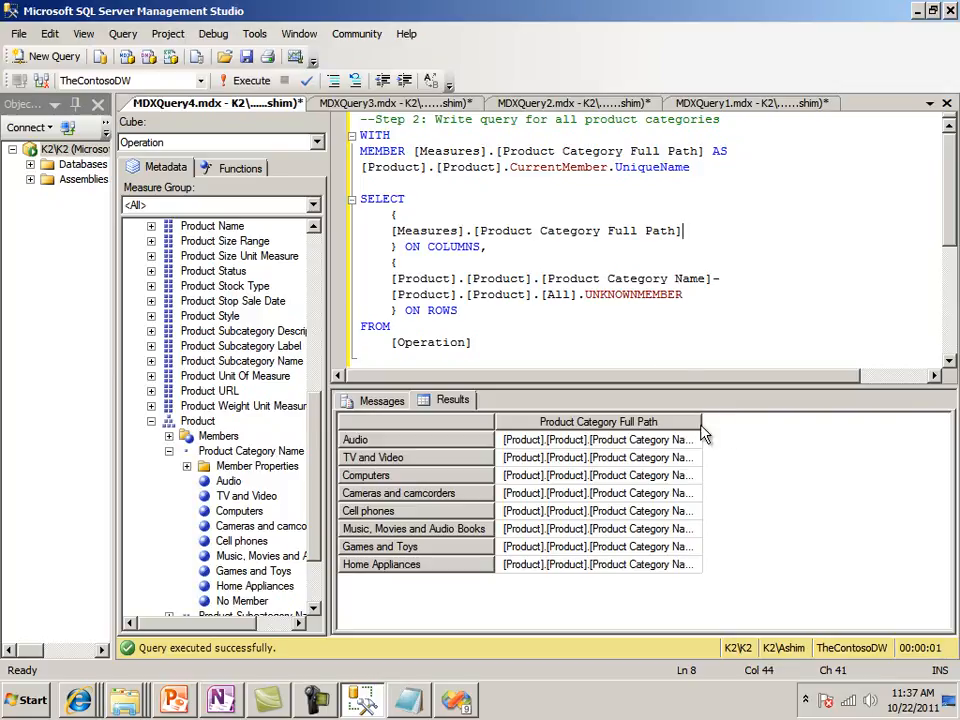
drag(702, 423, 894, 411)
click(765, 437)
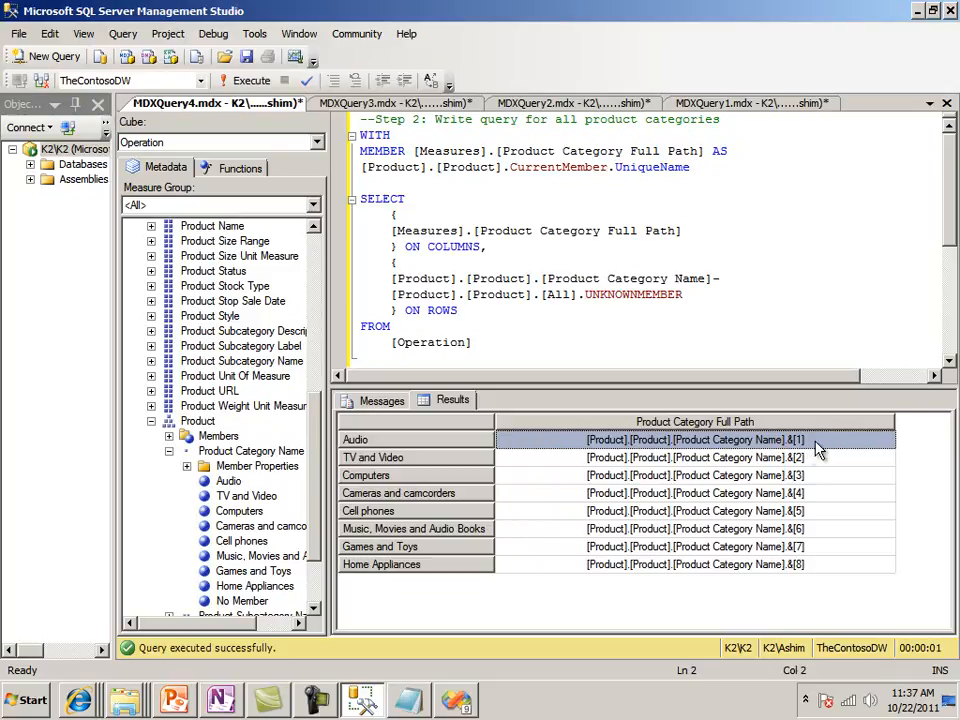
Compare the category full paths in the query results with the category member in the WHERE clause of MDXQuery3
click(779, 493)
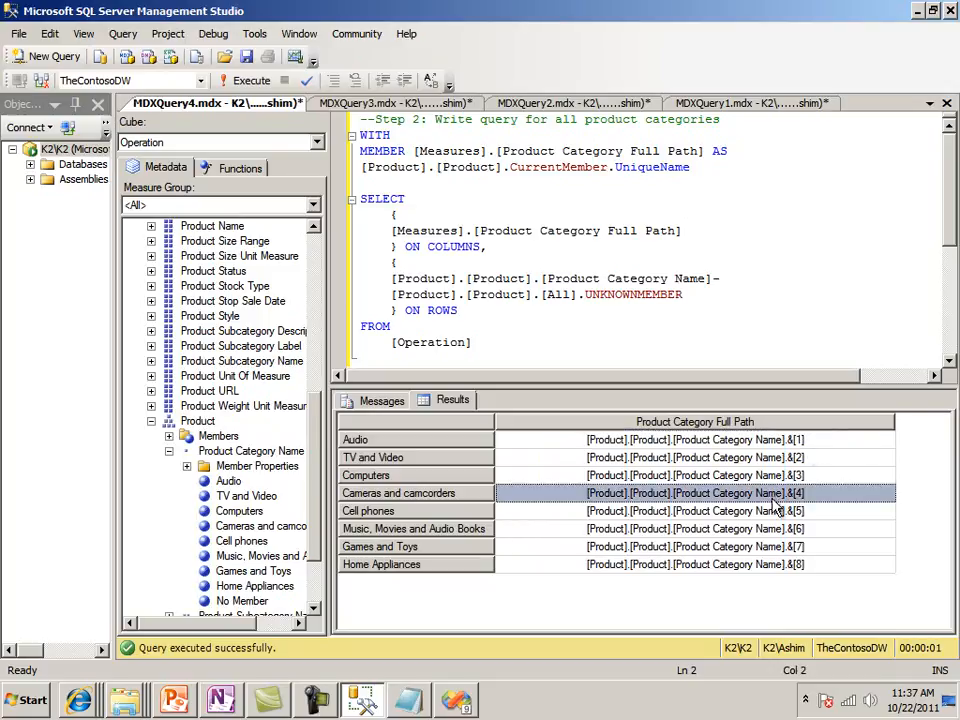
click(797, 564)
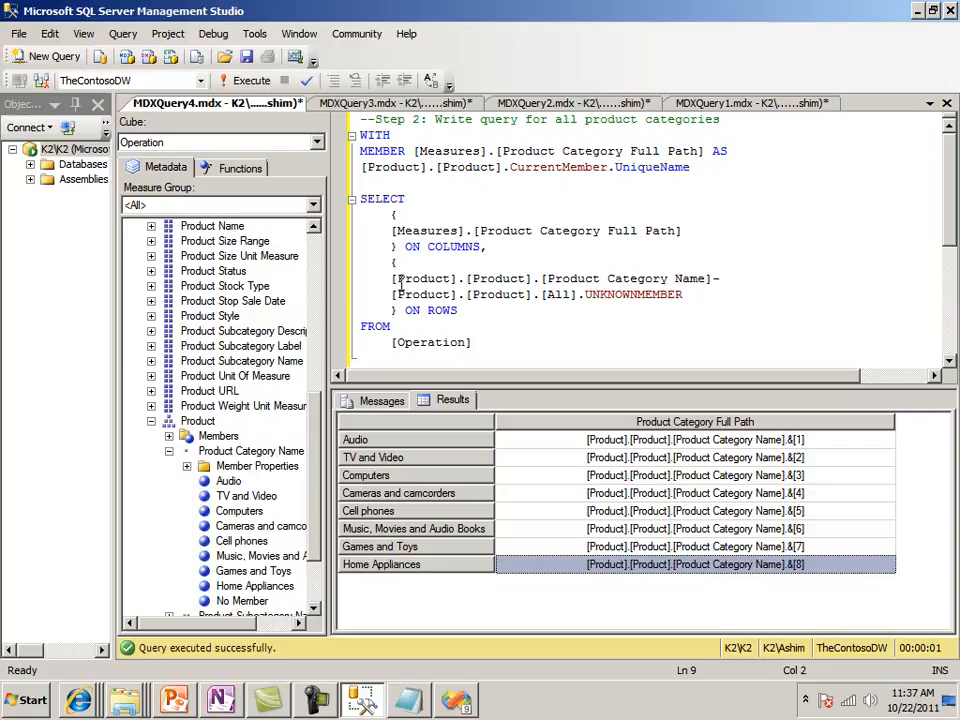
click(365, 104)
click(498, 311)
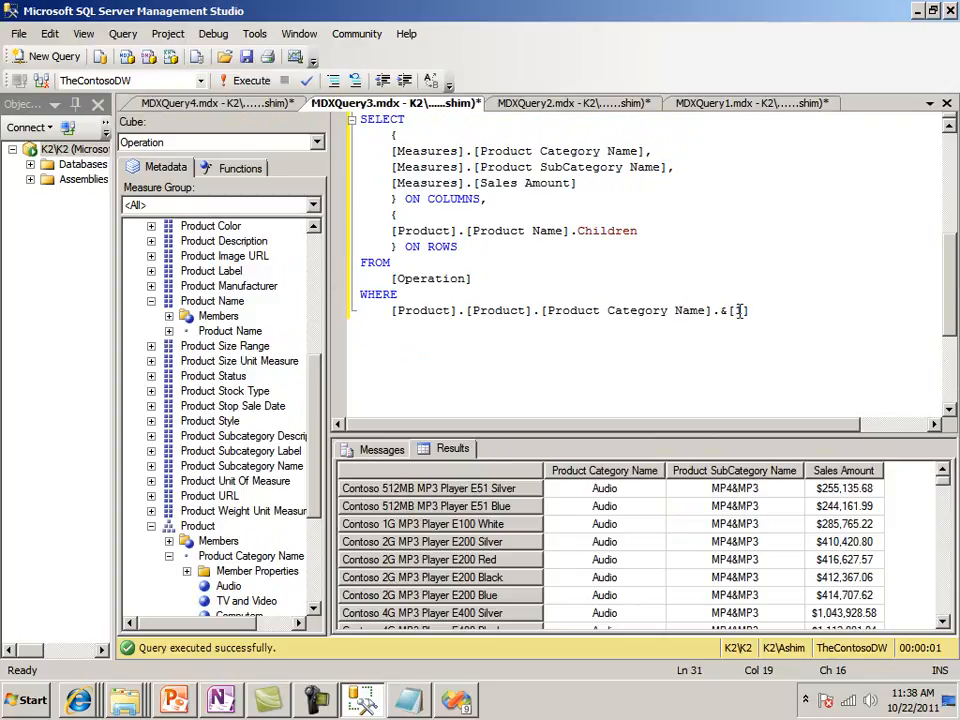
key(shift+End)
drag(497, 317, 388, 313)
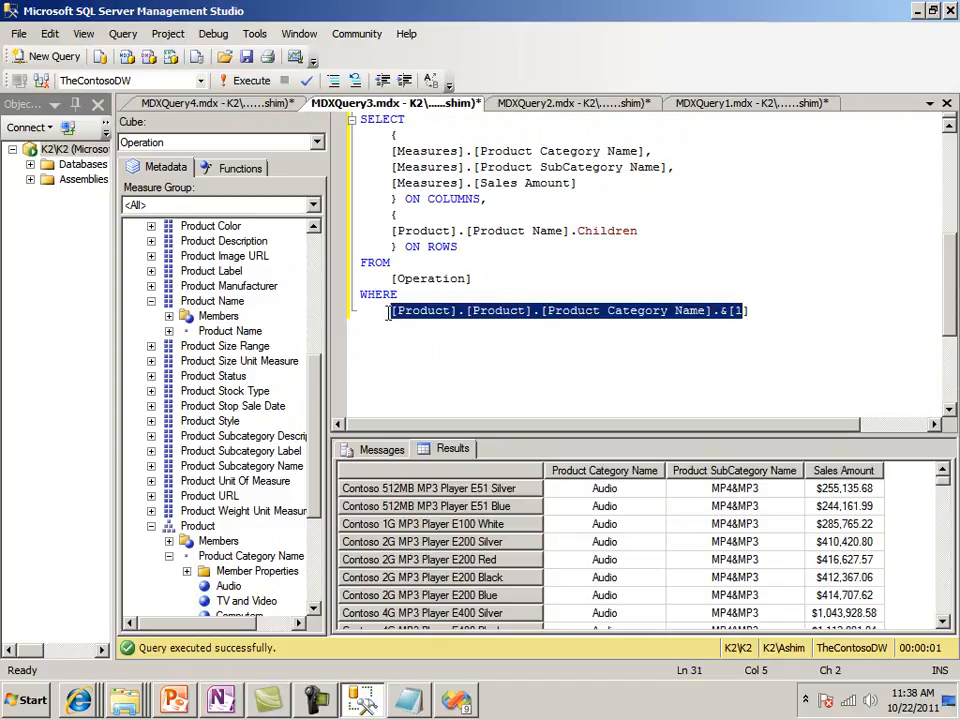
click(385, 313)
key(shift+Right)
click(230, 103)
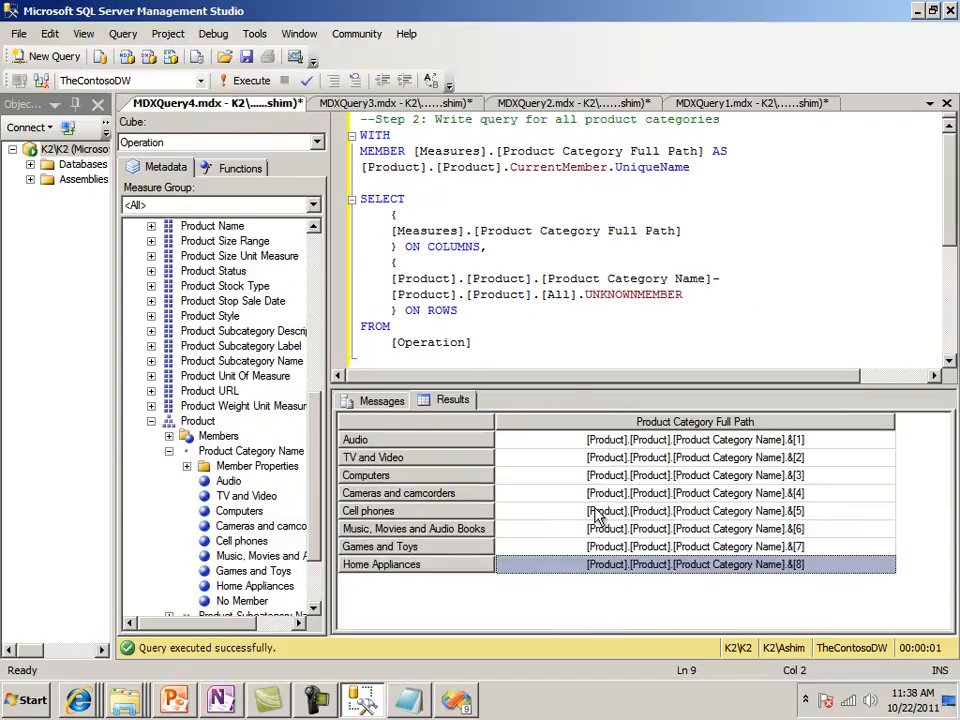
click(345, 108)
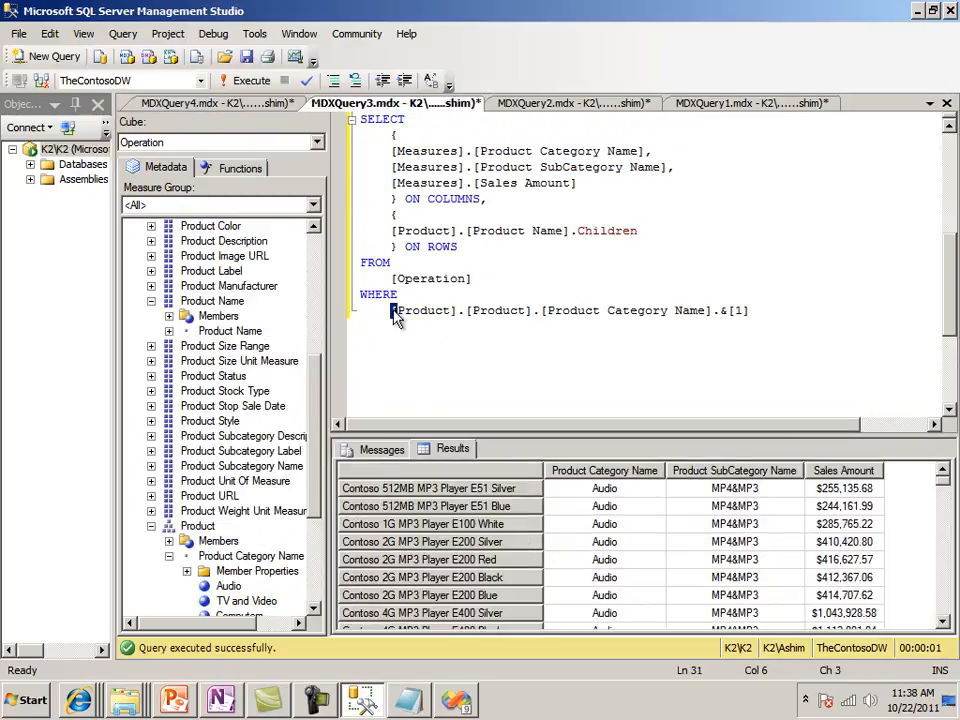
drag(389, 313, 780, 313)
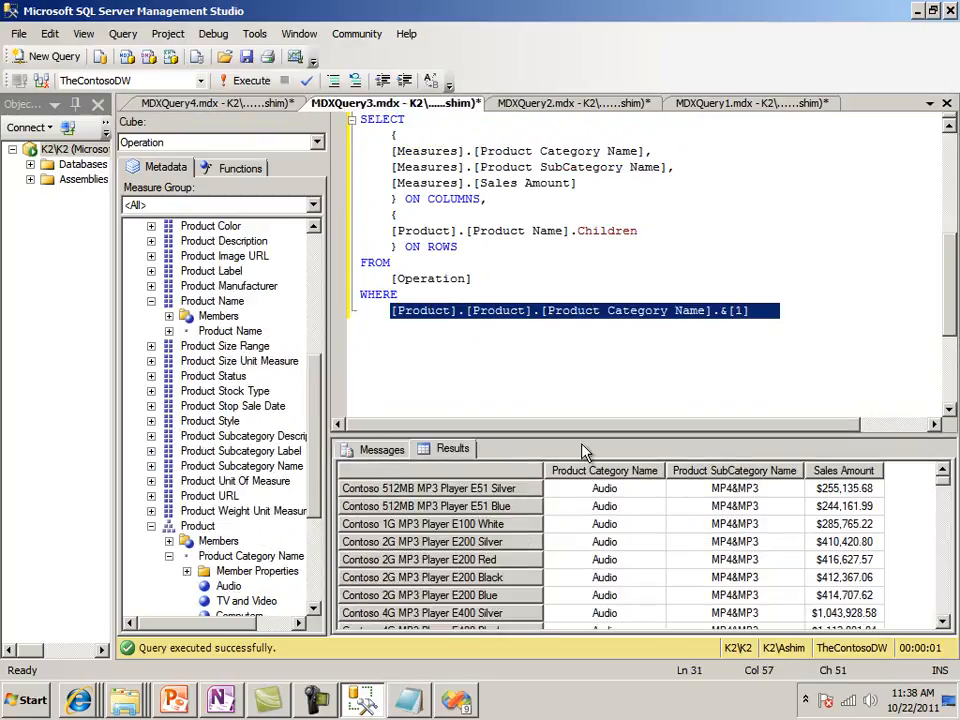
click(197, 106)
click(534, 300)
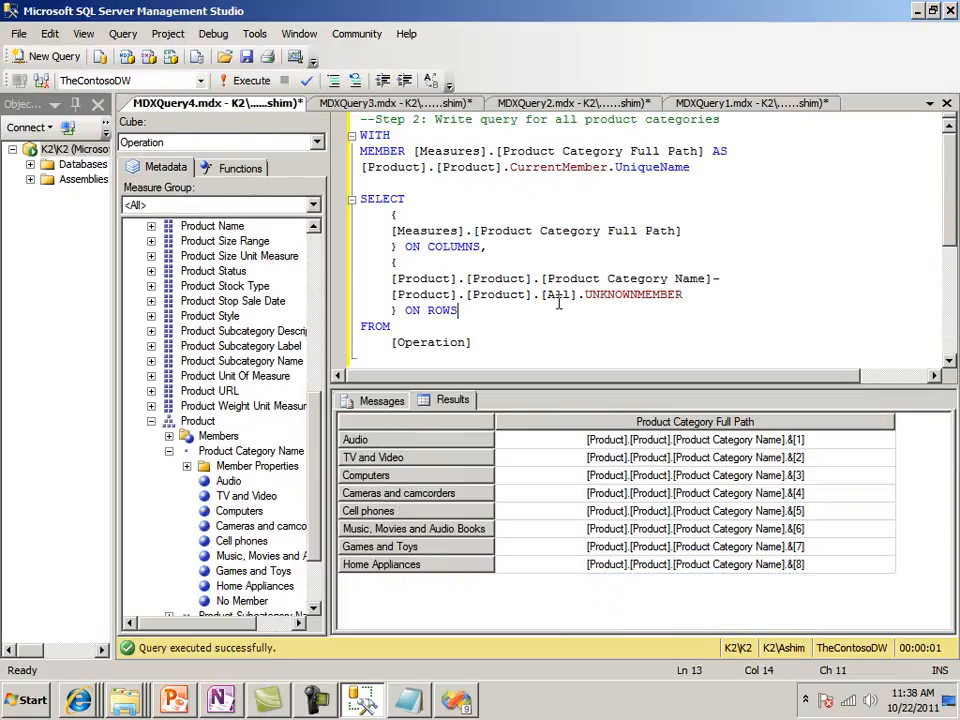
key(Up)
key(Up)
key(Up)
key(Up)
key(Up)
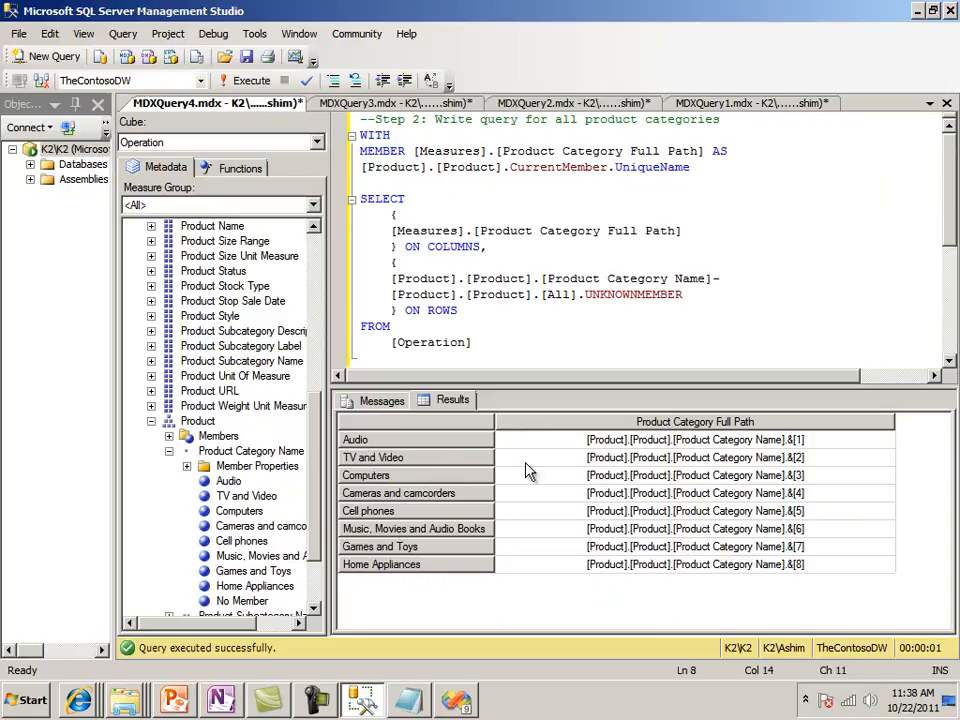
click(625, 458)
click(396, 246)
Copy the whole product category query in MDXQuery4, from WITH through [Operation], leaving out the comment line
click(391, 230)
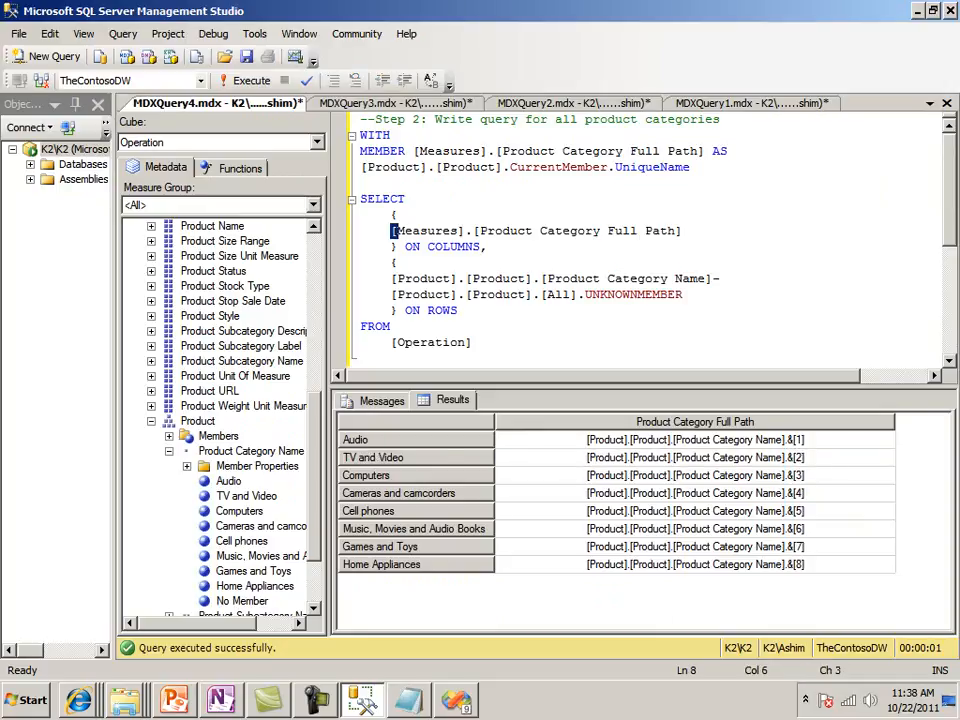
key(Up)
key(Up)
key(Up)
key(Up)
key(Up)
key(Up)
key(Left)
key(Left)
key(Left)
key(Left)
key(shift+Down)
key(shift+Down)
key(shift+Down)
key(shift+Down)
key(shift+Down)
key(shift+Down)
key(shift+Down)
key(shift+Down)
key(shift+Down)
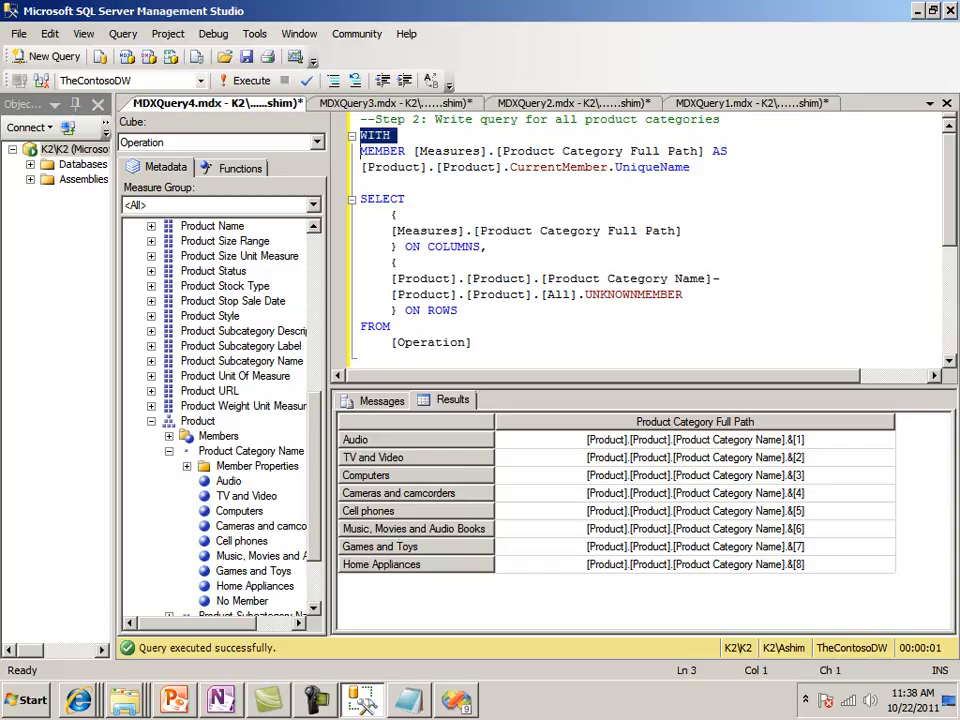
key(shift+Down)
key(shift+Down)
key(shift+Down)
key(shift+Down)
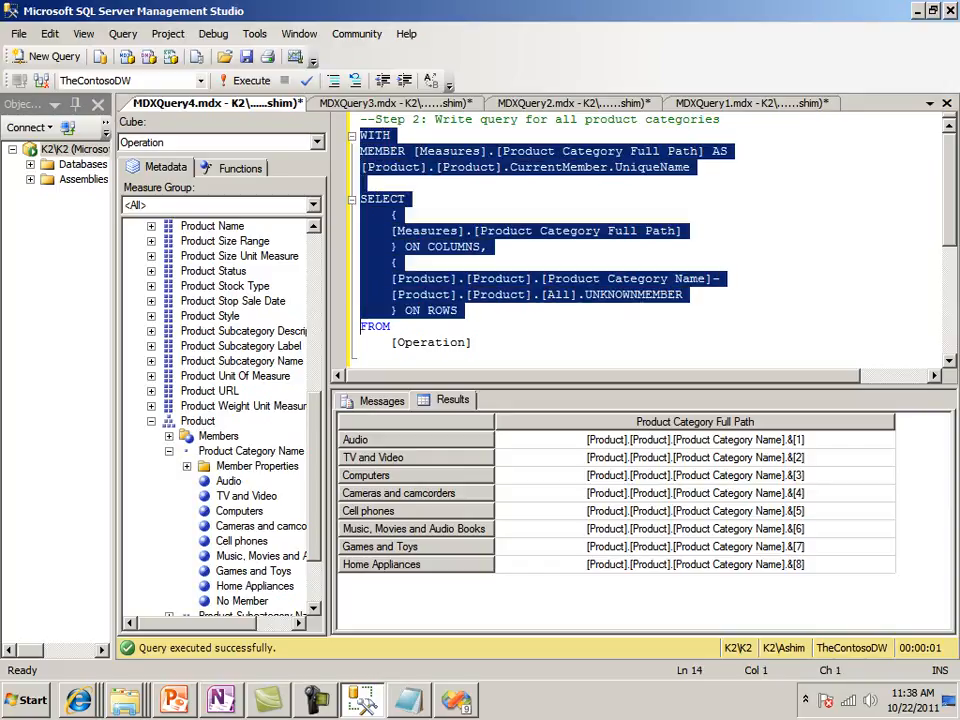
key(shift+Right)
key(shift+Down)
key(ctrl+c)
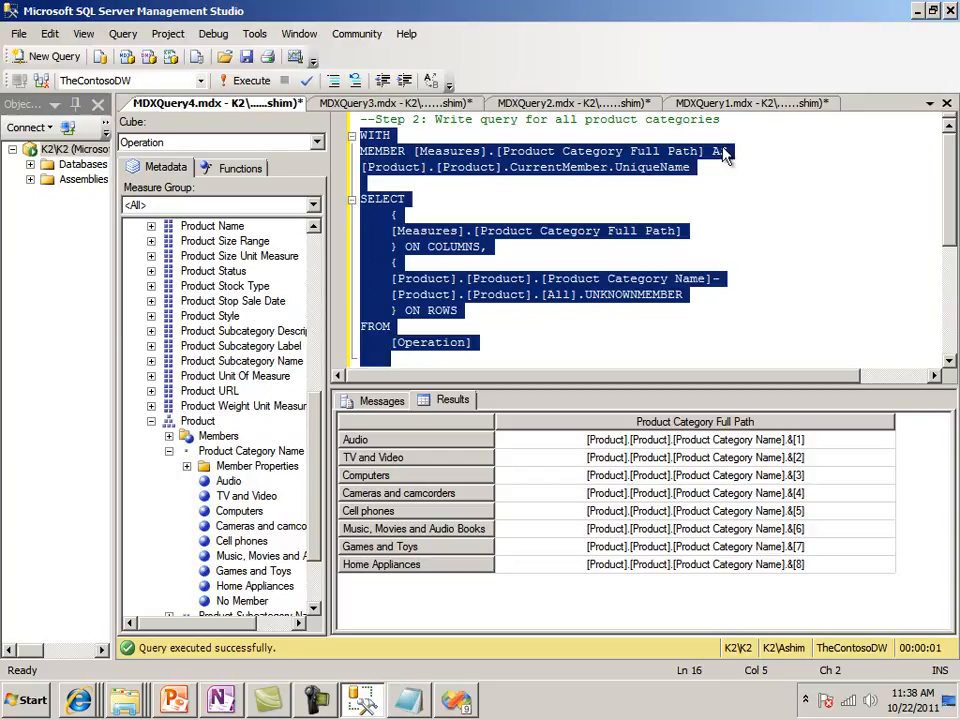
click(527, 330)
Switch to the MyContosoReport project in Visual Studio, widen the Report Data pane and expand its Datasets folder
click(456, 702)
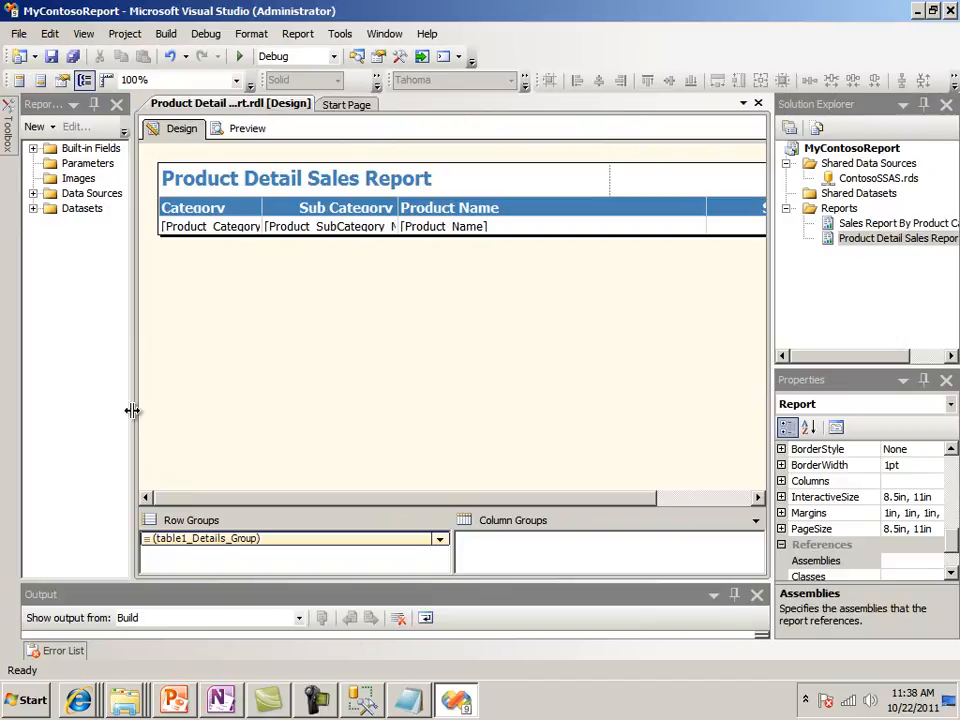
drag(132, 410, 224, 416)
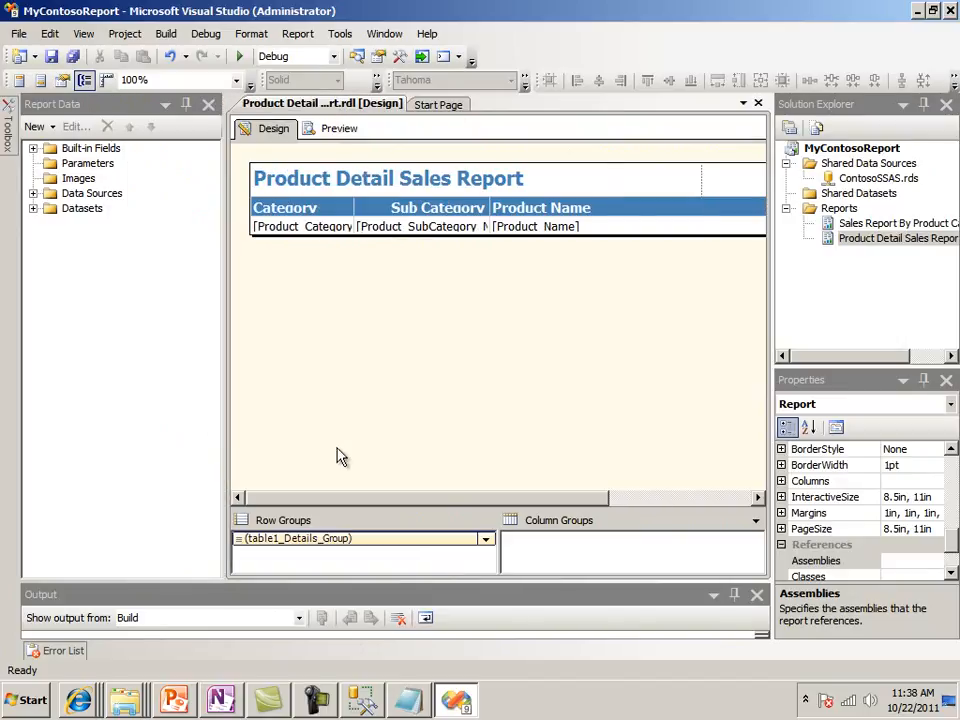
click(33, 208)
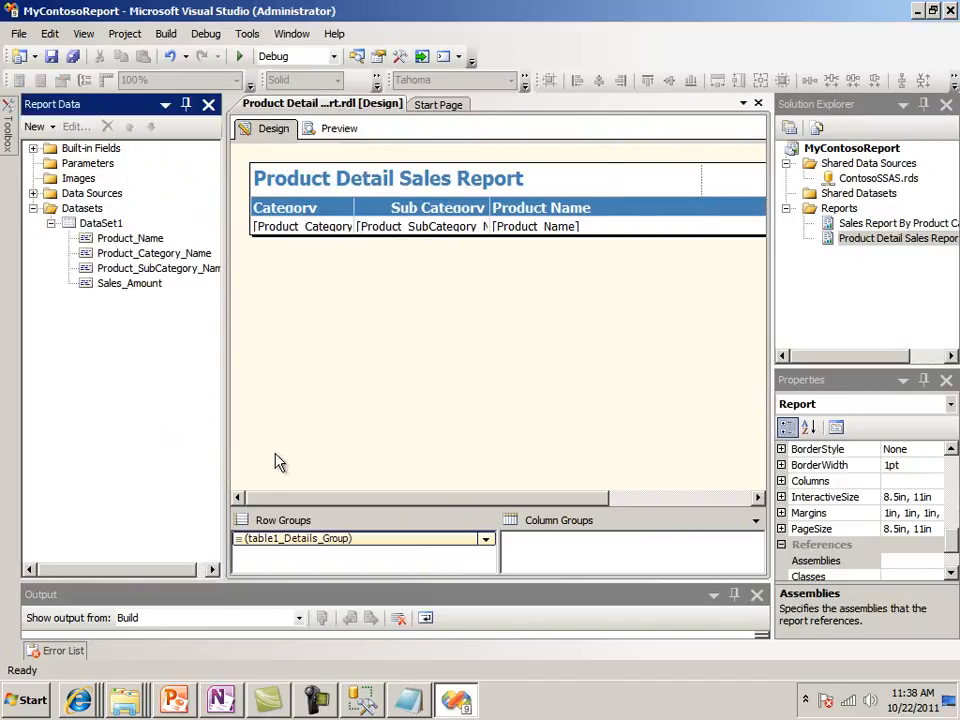
Add a new dataset to the Product Detail Sales Report and name it dsProductCategory
right_click(98, 209)
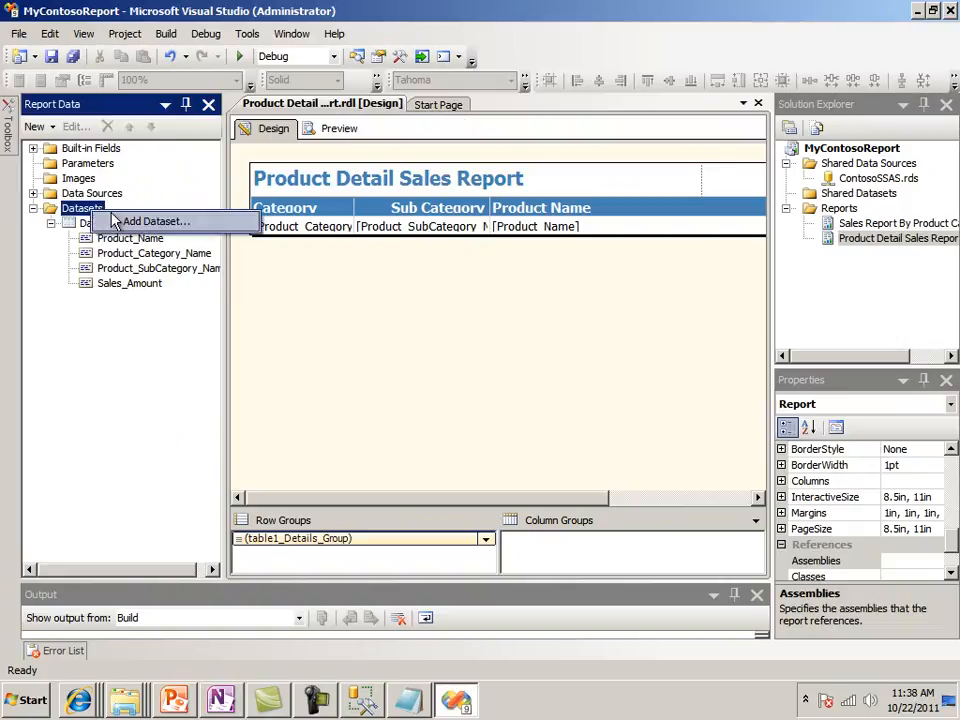
click(116, 220)
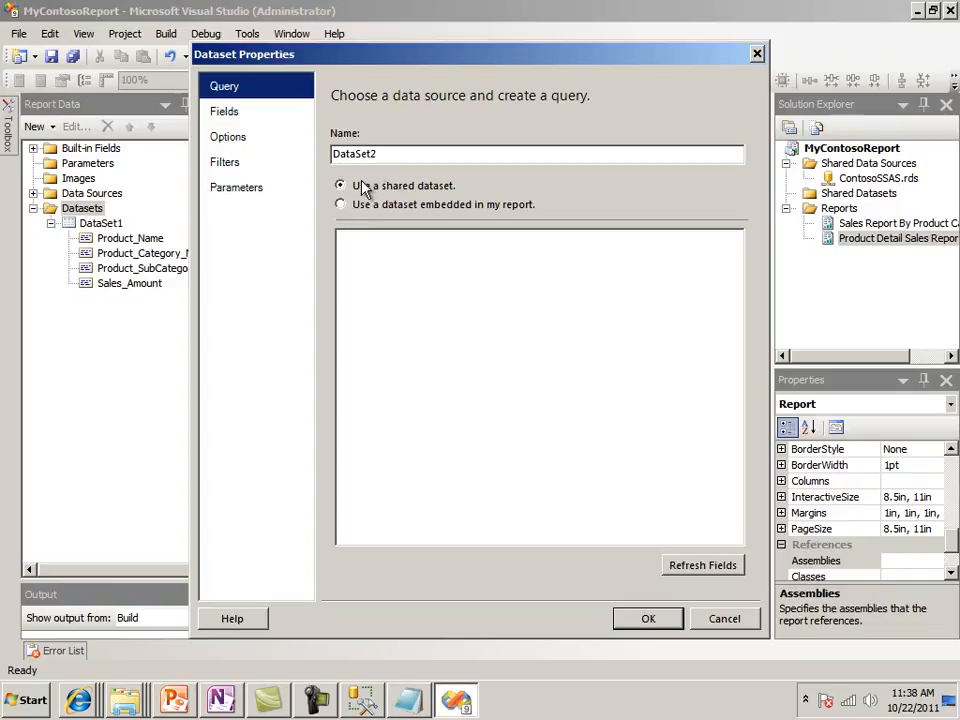
click(376, 153)
double_click(376, 153)
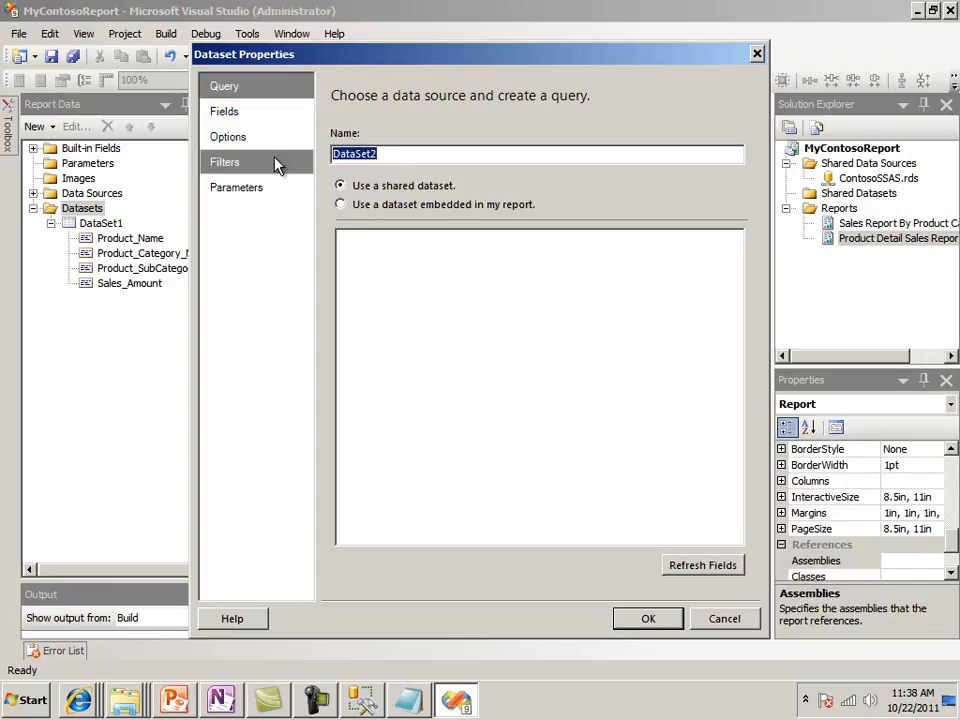
text(dsProduct)
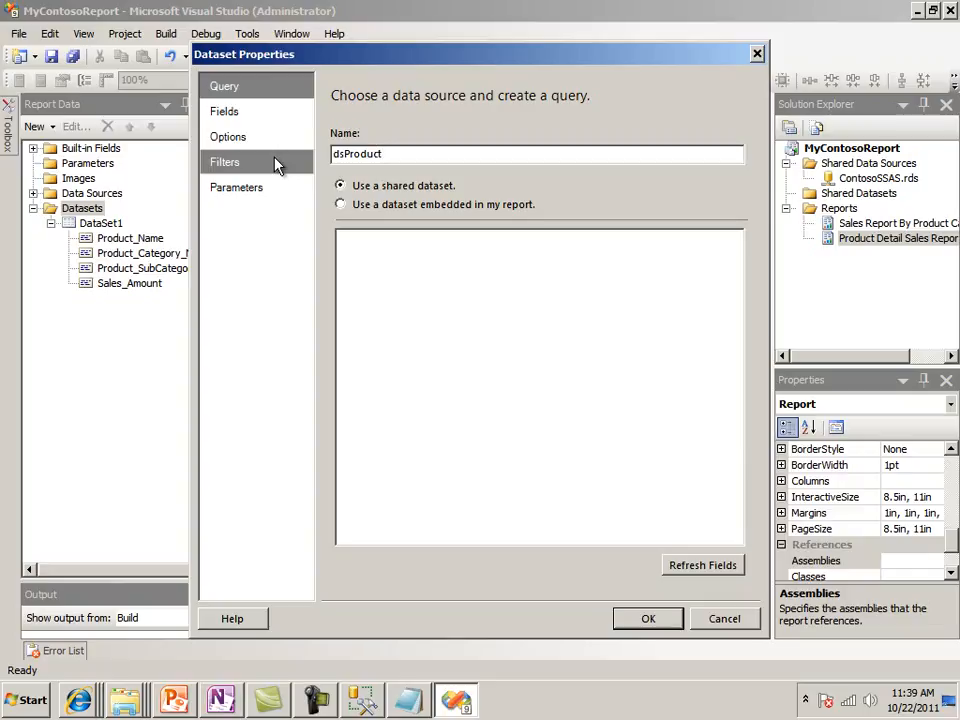
text(Category)
Embed the dsProductCategory dataset in the report and use ContosoSSAS as its data source
click(341, 205)
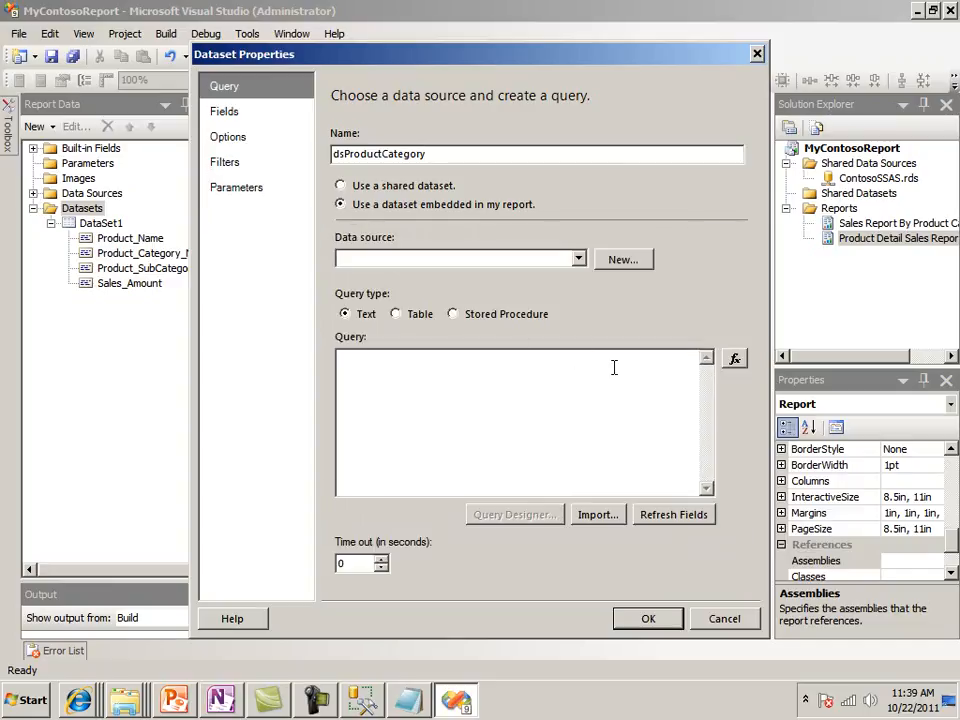
click(578, 260)
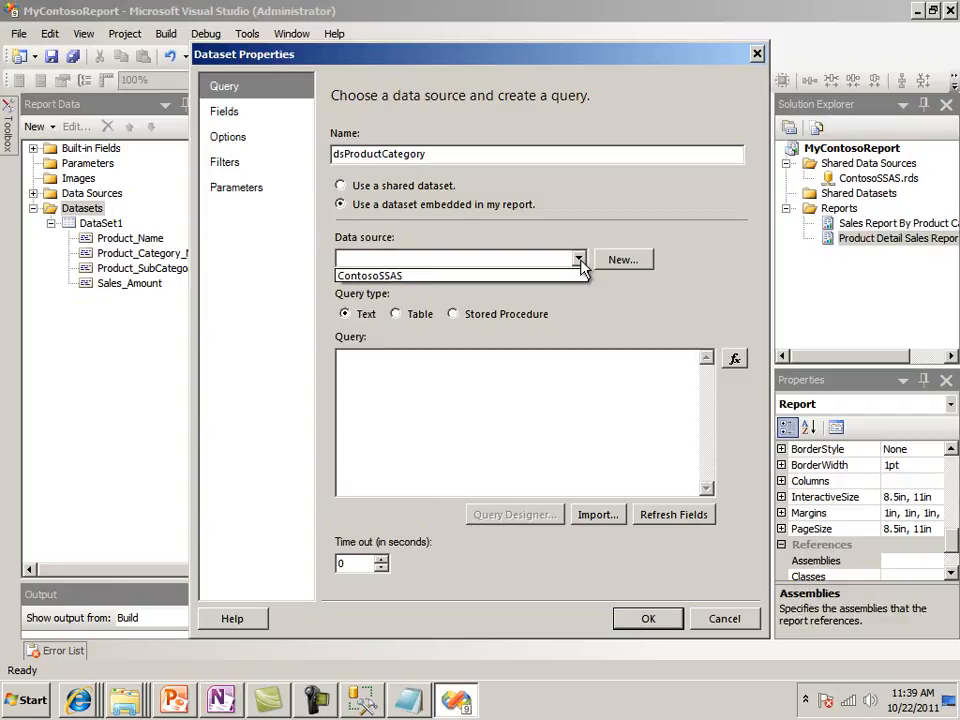
click(580, 259)
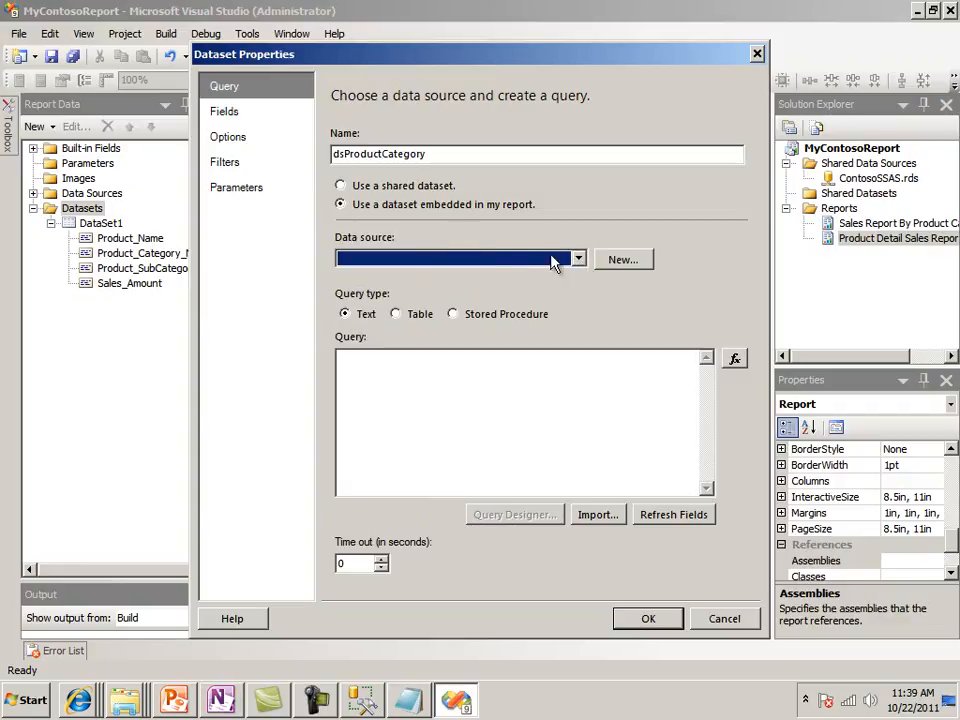
click(580, 264)
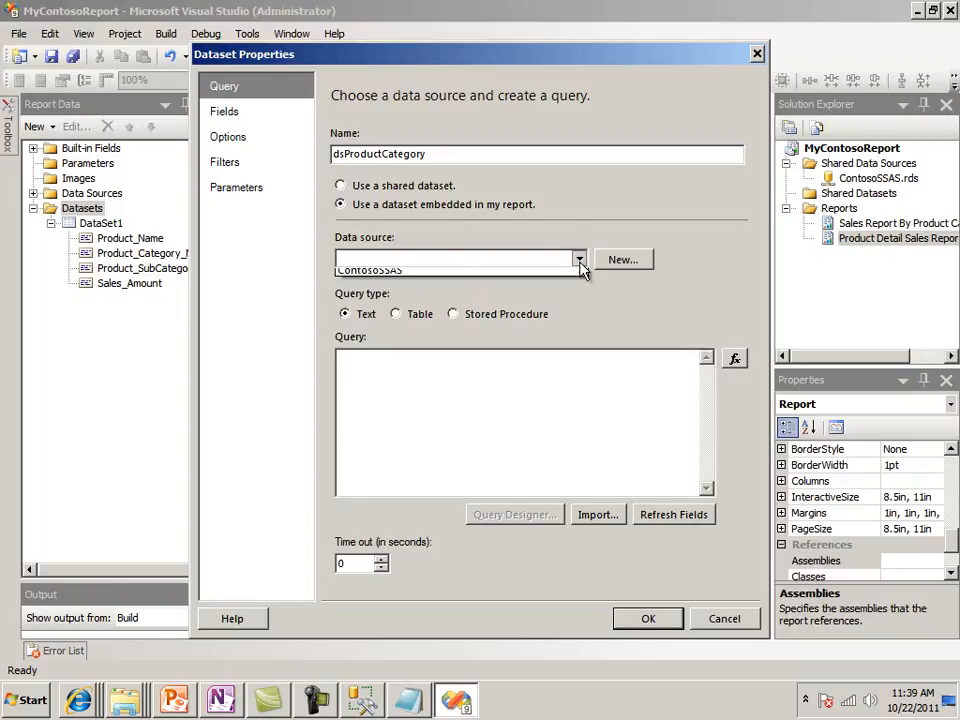
click(424, 277)
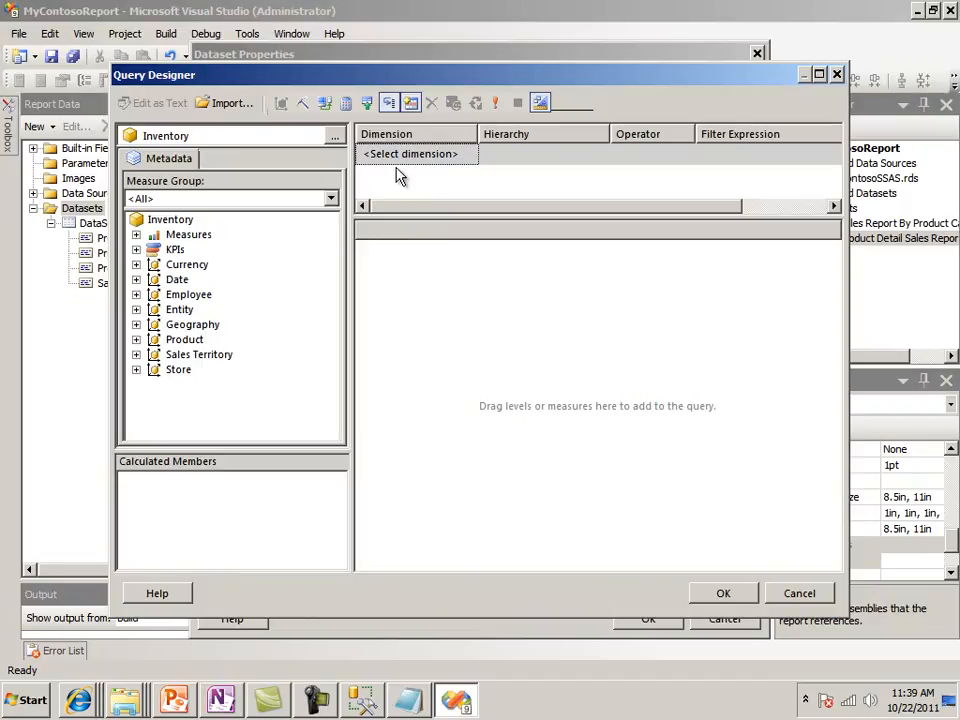
Replace the default MDX in the Query Designer with the copied product category query and save the dataset
click(540, 103)
drag(742, 131, 352, 136)
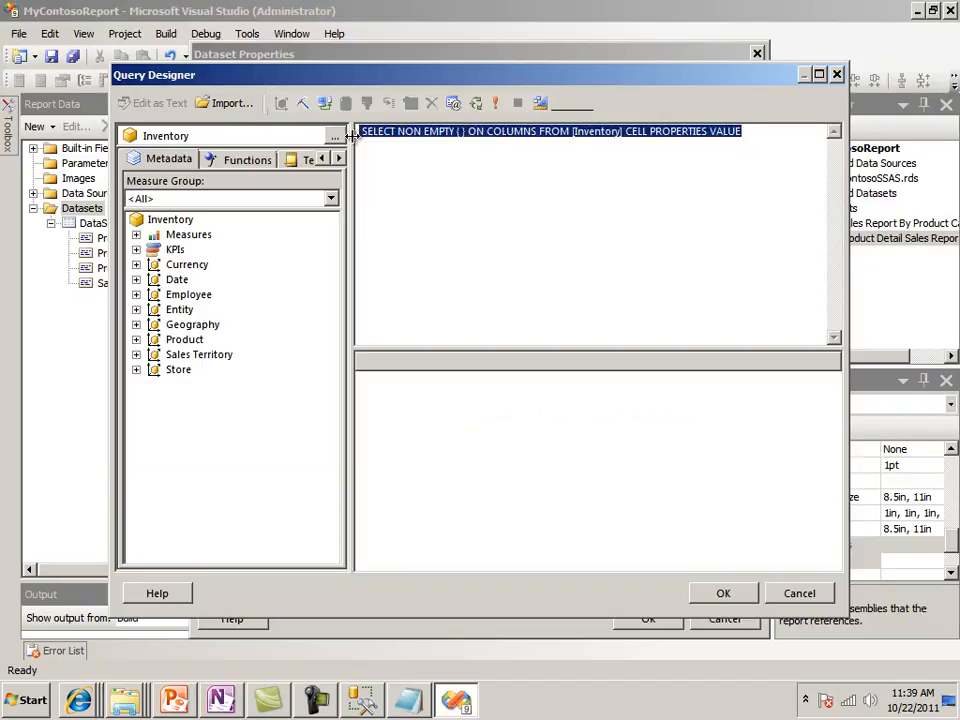
key(ctrl+v)
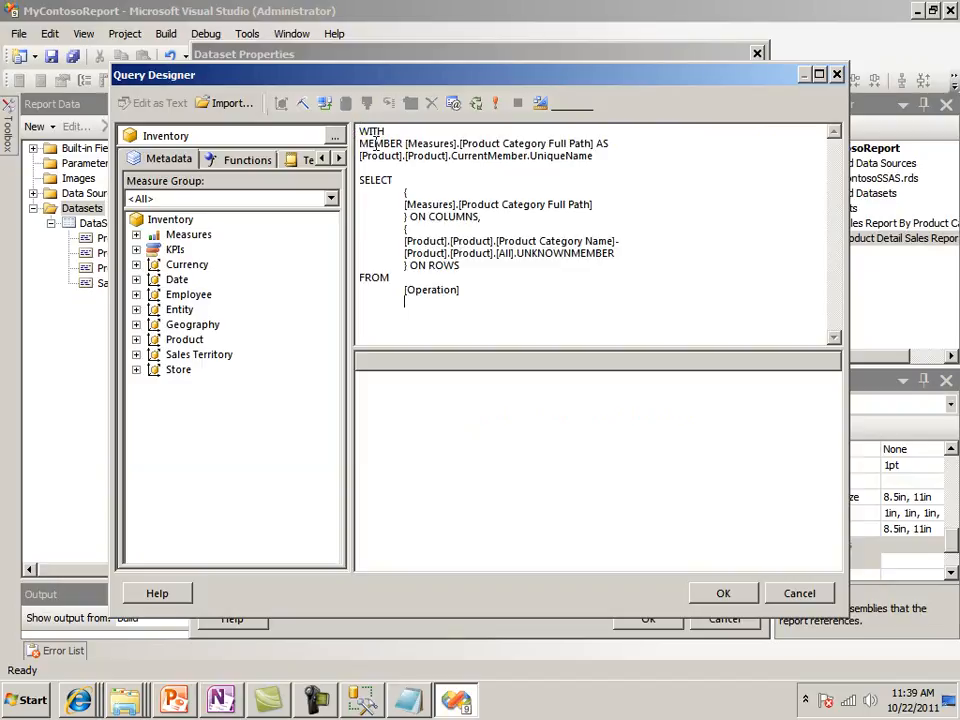
click(720, 597)
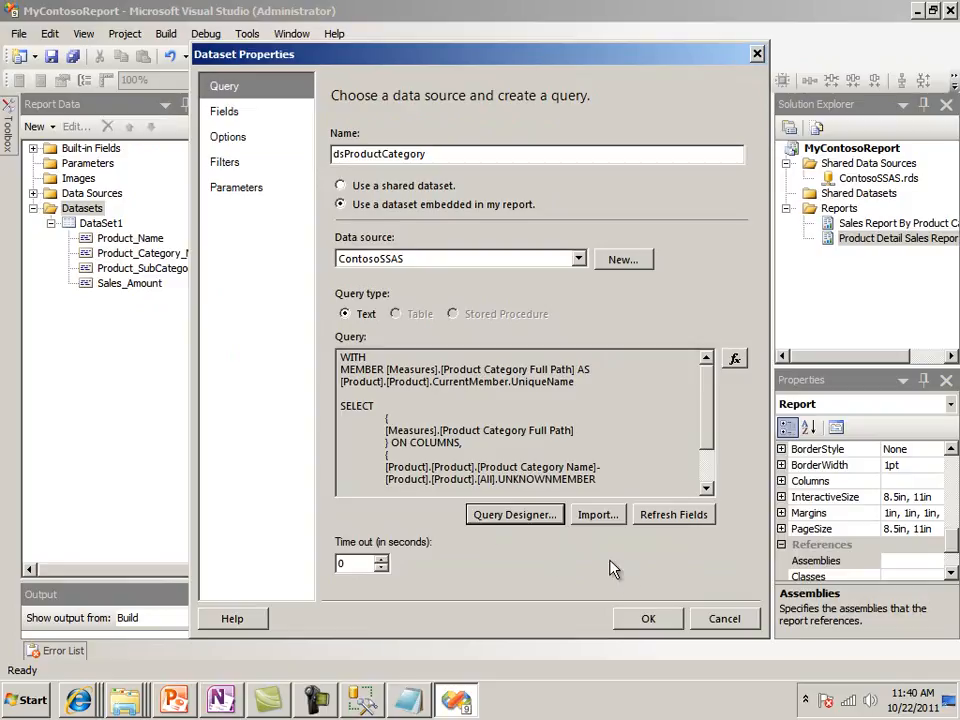
click(645, 619)
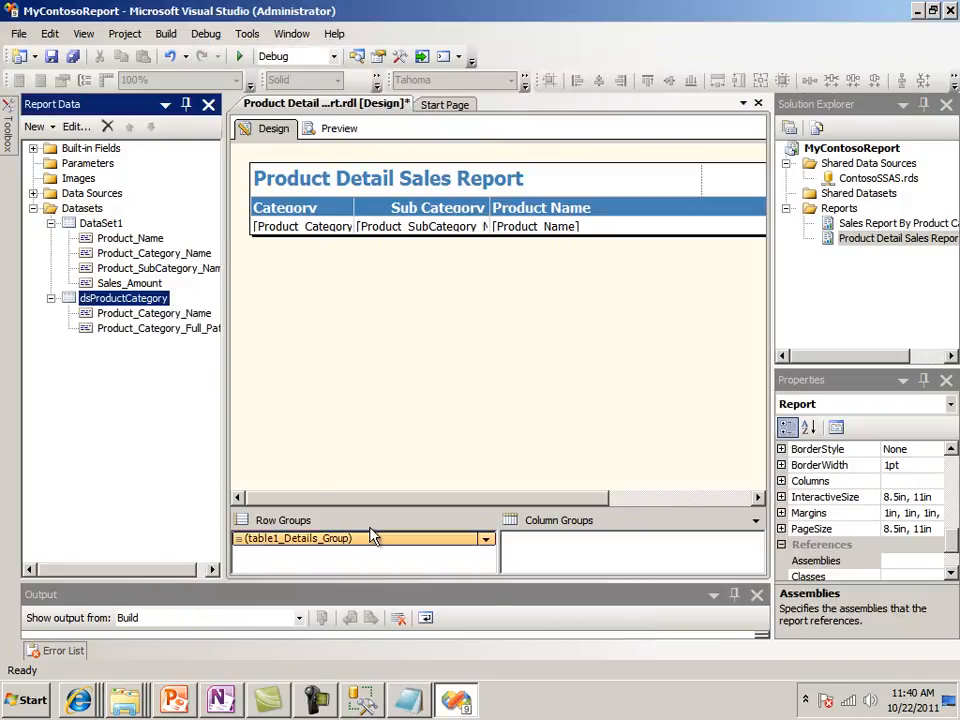
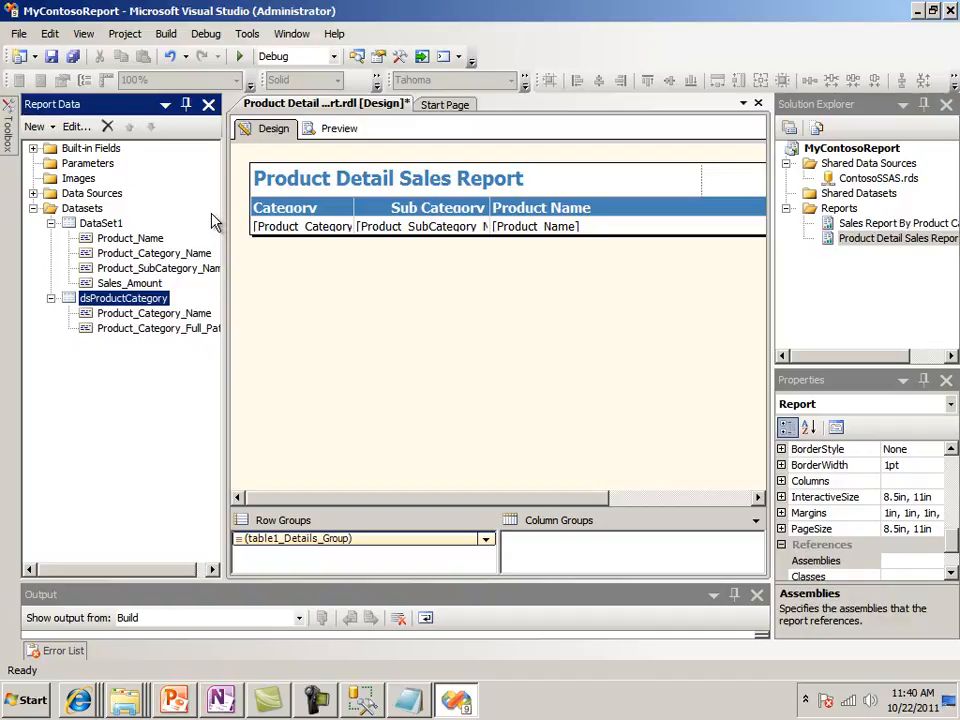
Add a new report parameter to the Product Detail Sales Report
click(94, 162)
right_click(96, 167)
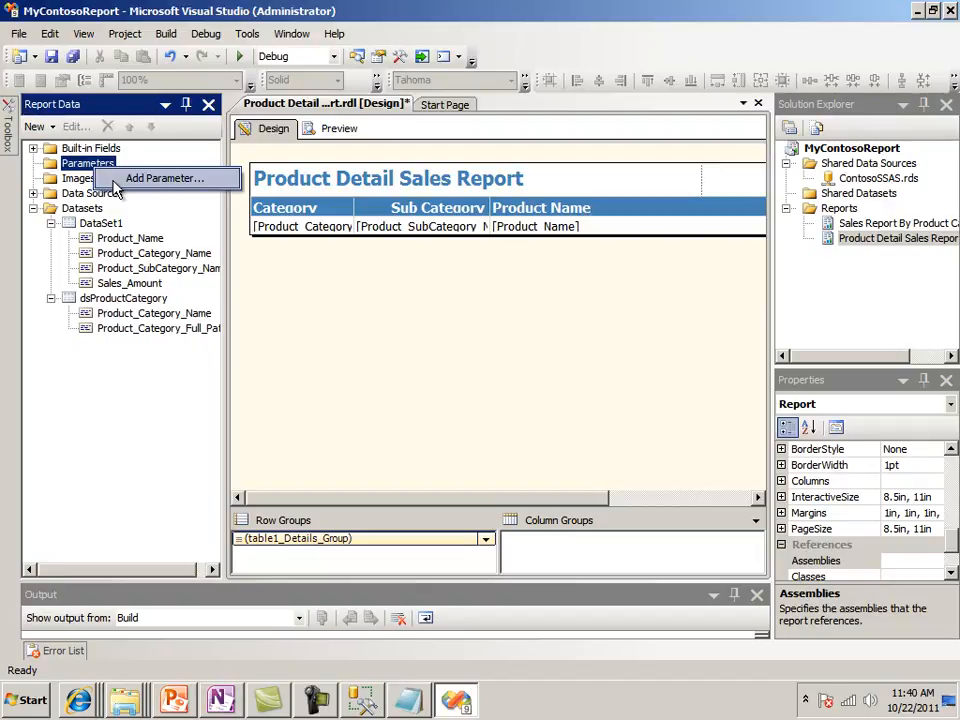
click(114, 180)
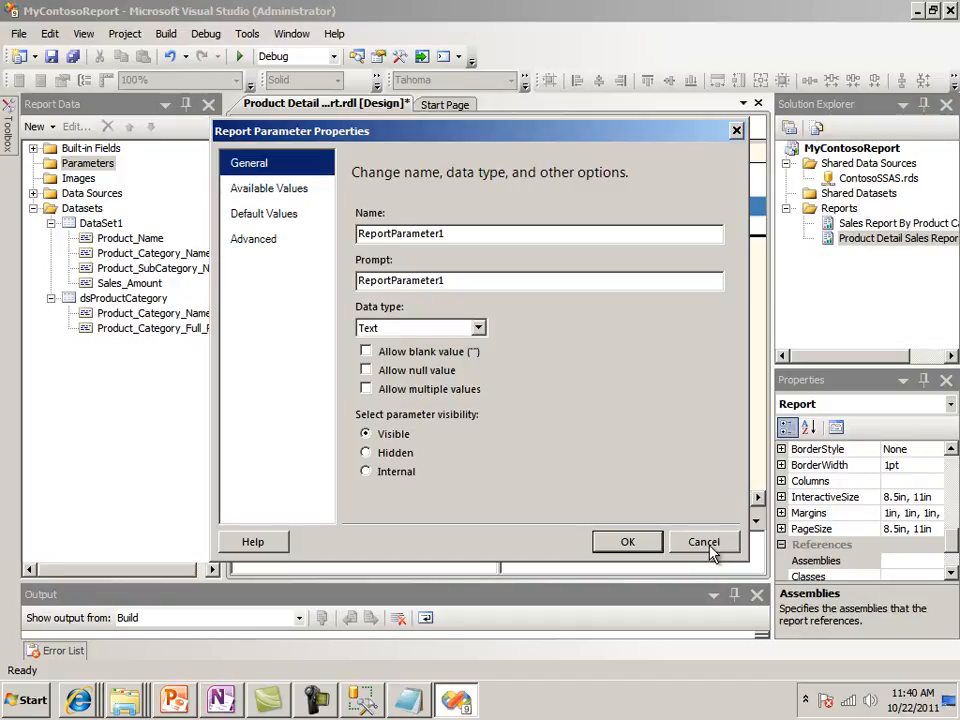
click(314, 715)
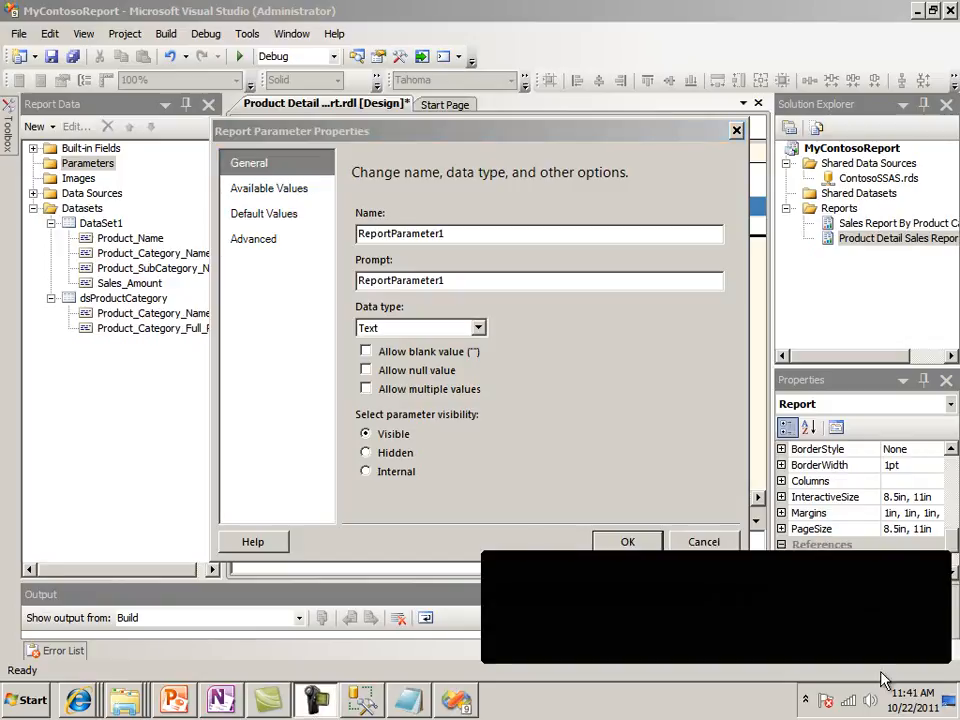
click(877, 648)
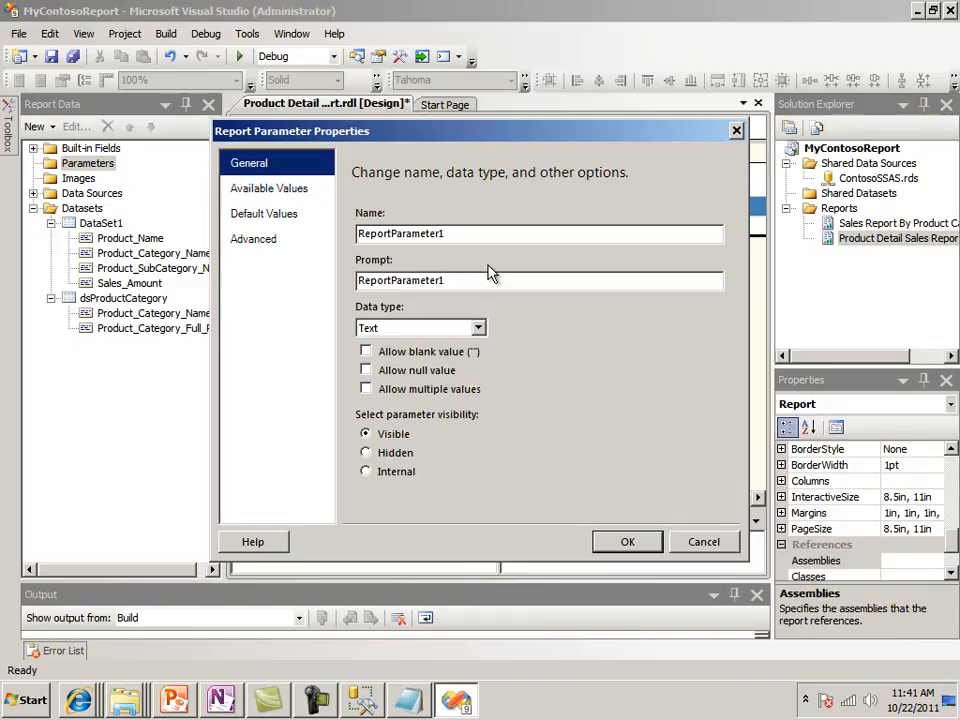
Name the report parameter ProductCategory and set its prompt to Product Category
drag(450, 233, 355, 236)
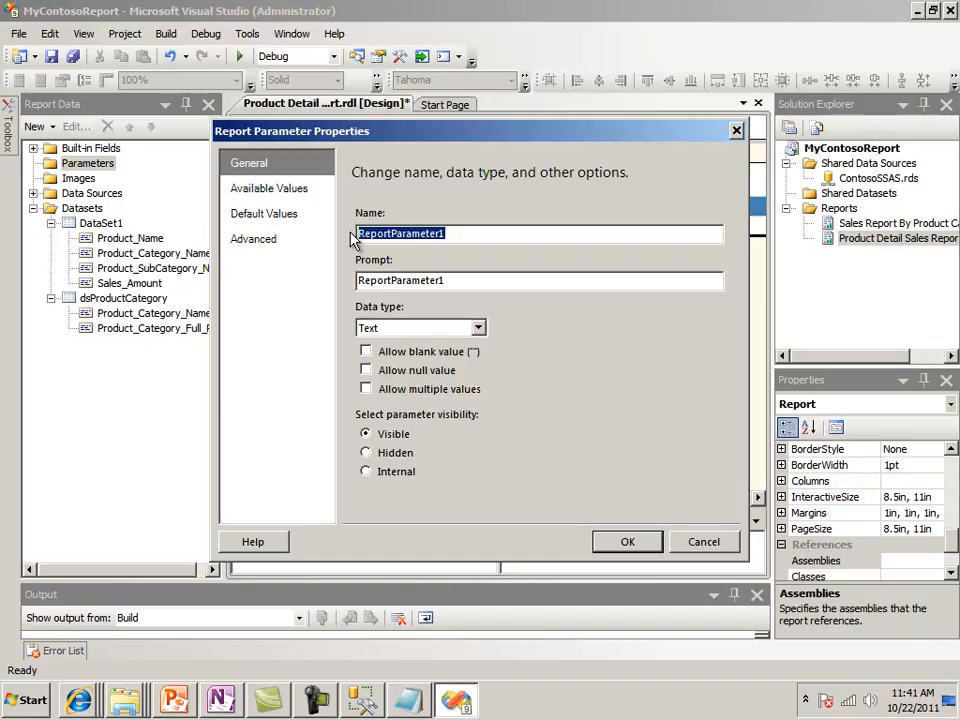
text(Pr)
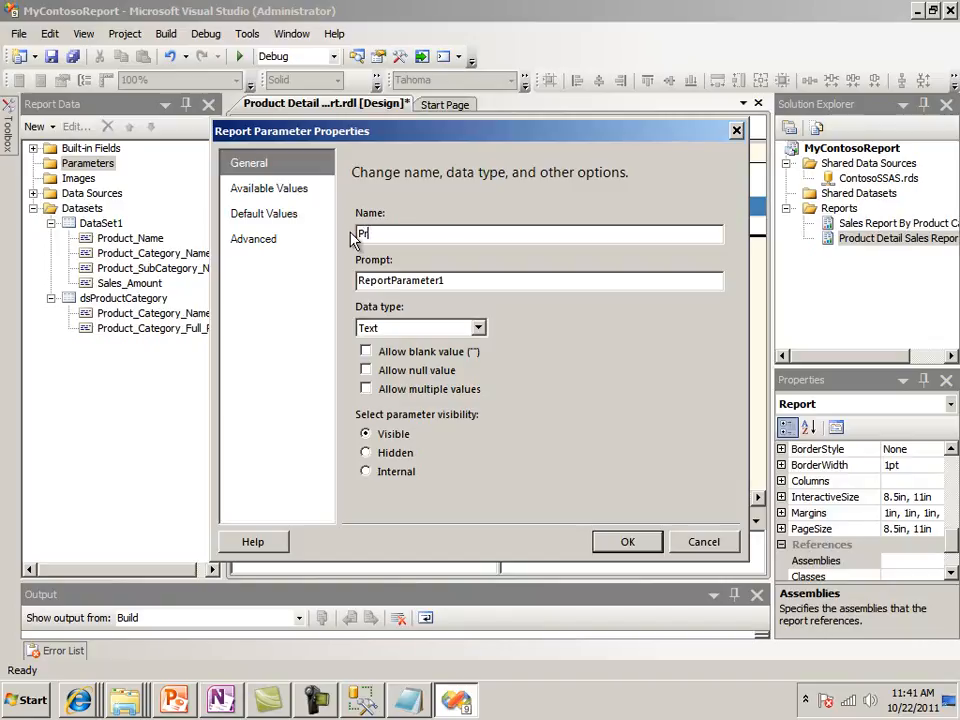
text(oductCategory)
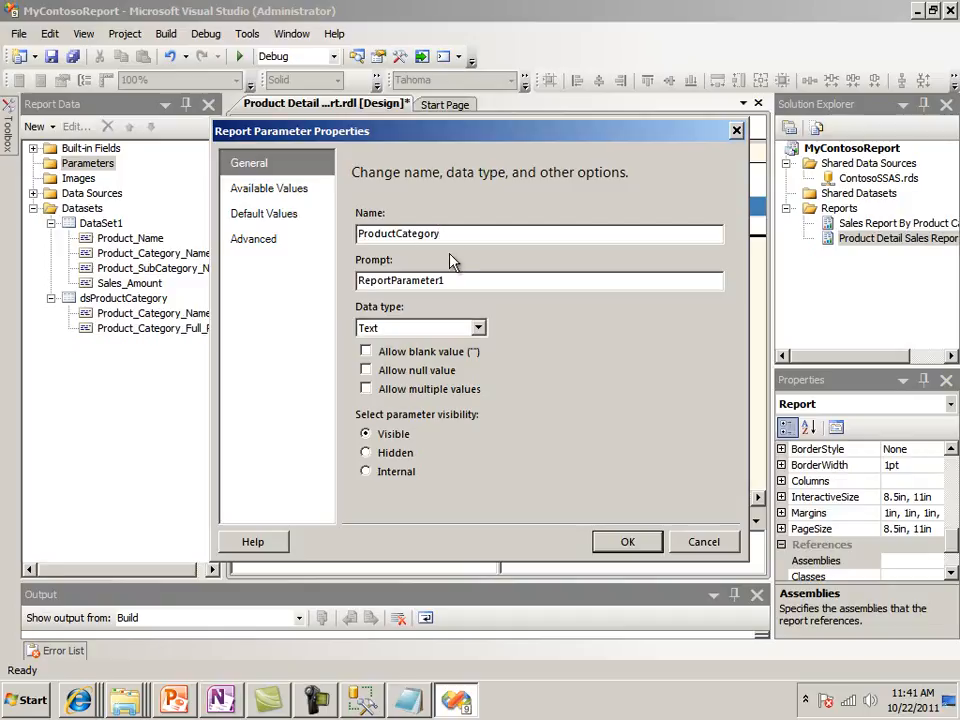
drag(450, 236, 327, 237)
key(ctrl+c)
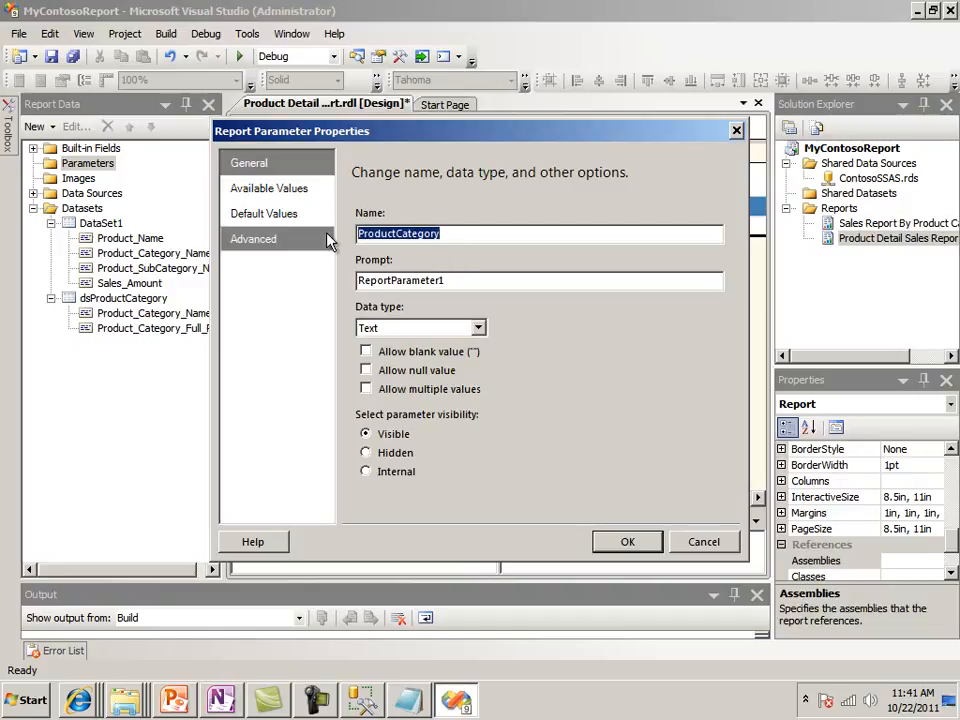
click(448, 281)
drag(448, 281, 313, 288)
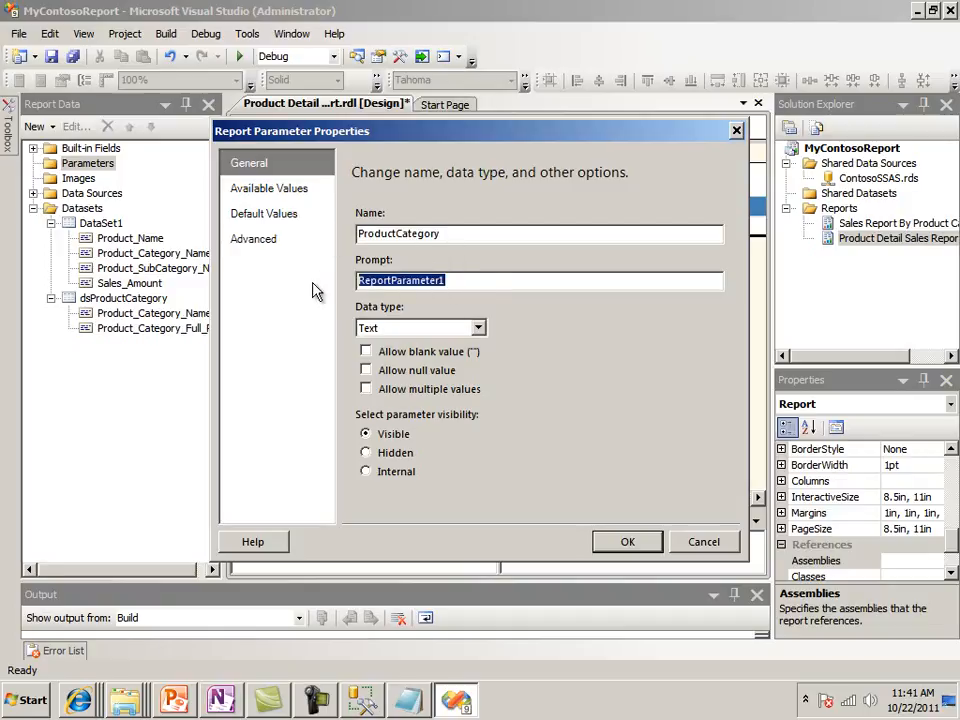
key(ctrl+v)
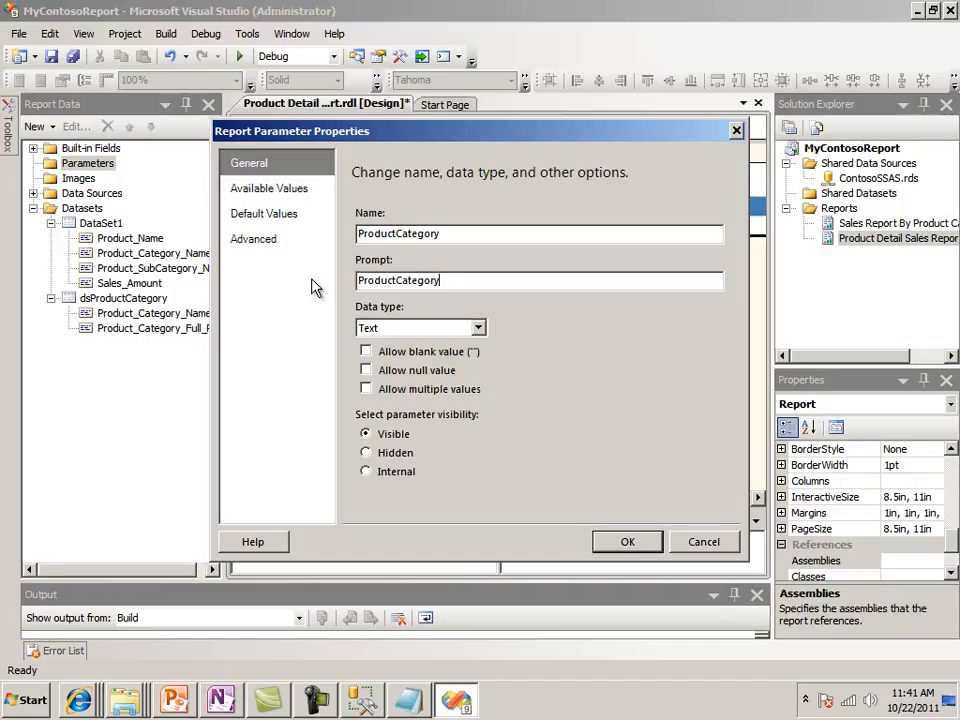
key(Left)
key(Left)
key(Left)
key(Left)
key(Left)
key(Left)
key(Left)
key(Left)
Make the parameter get its available values from a query, using the dsProductCategory dataset
click(285, 192)
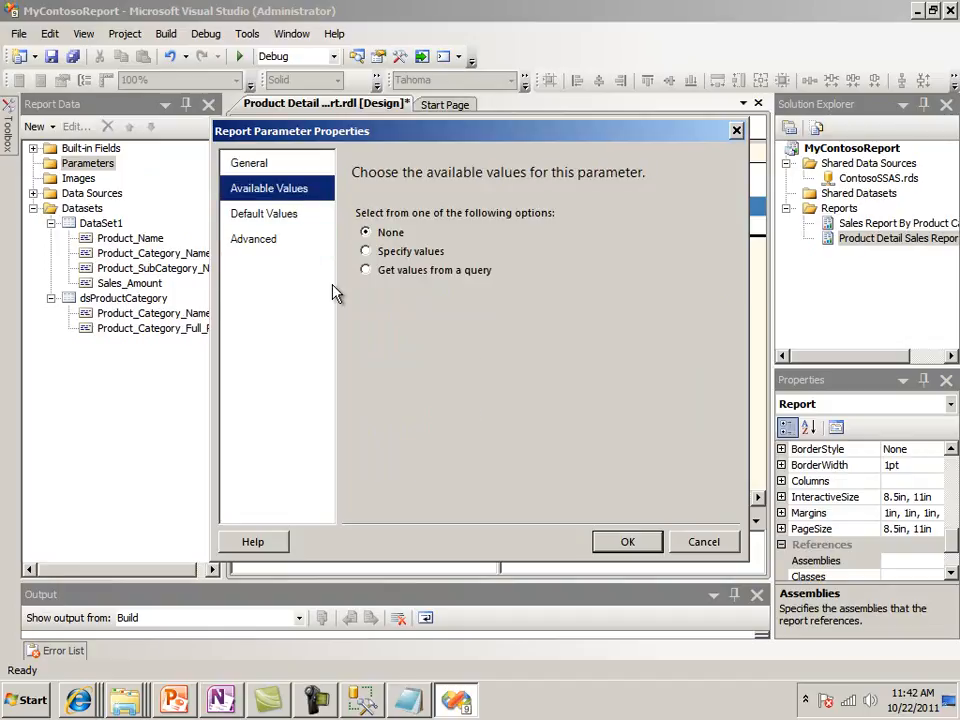
click(366, 271)
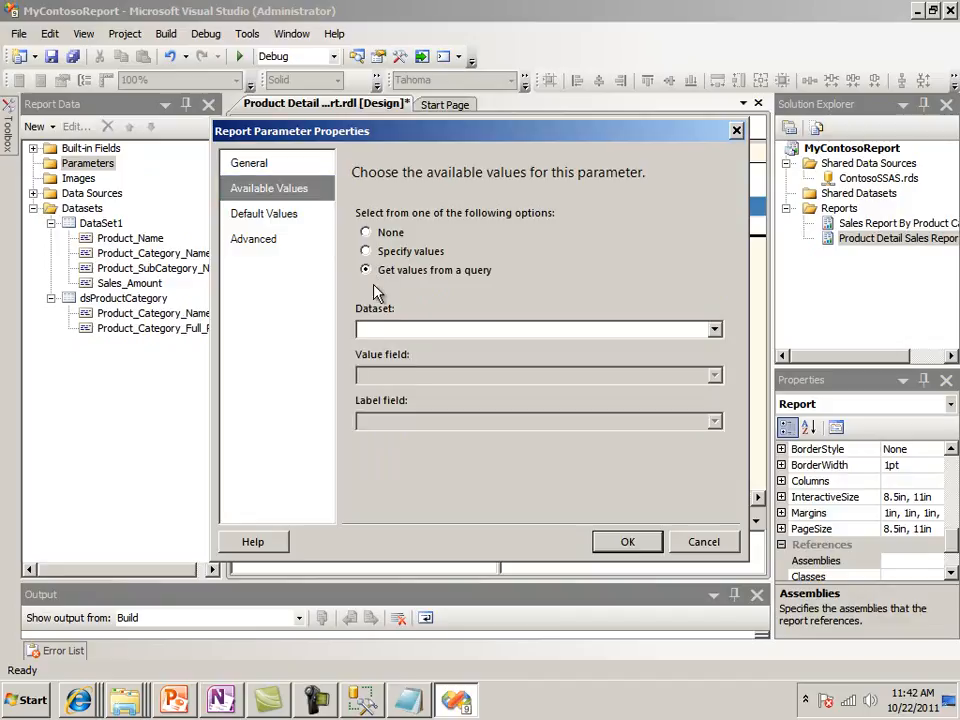
click(714, 331)
click(506, 361)
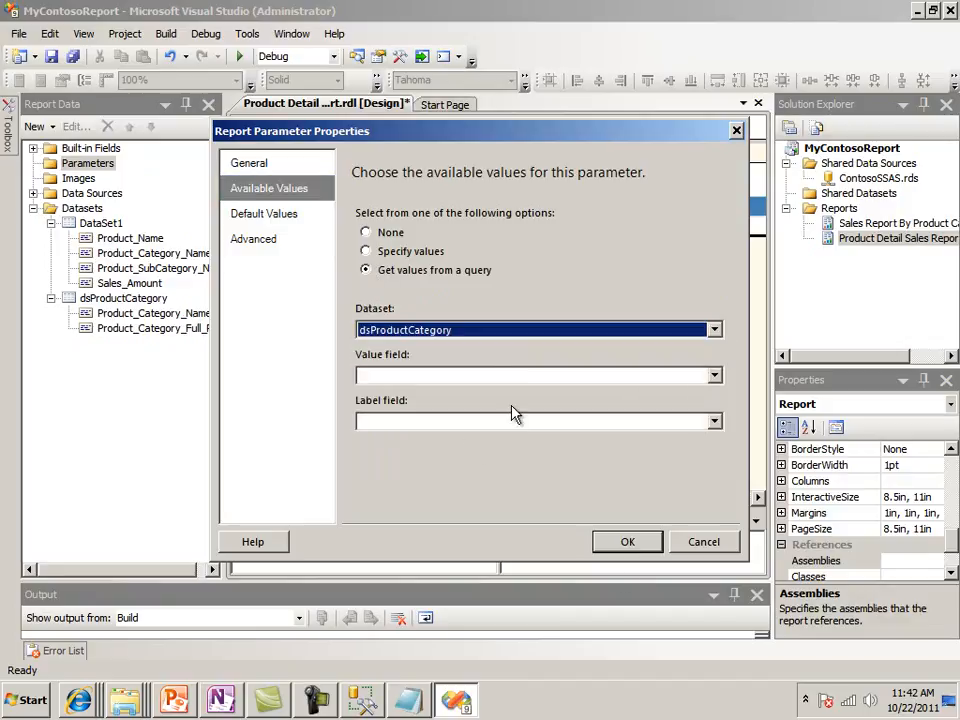
Use Product_Category_Full_Path as the value field and Product_Category_Name as the label field, and save the parameter
click(714, 377)
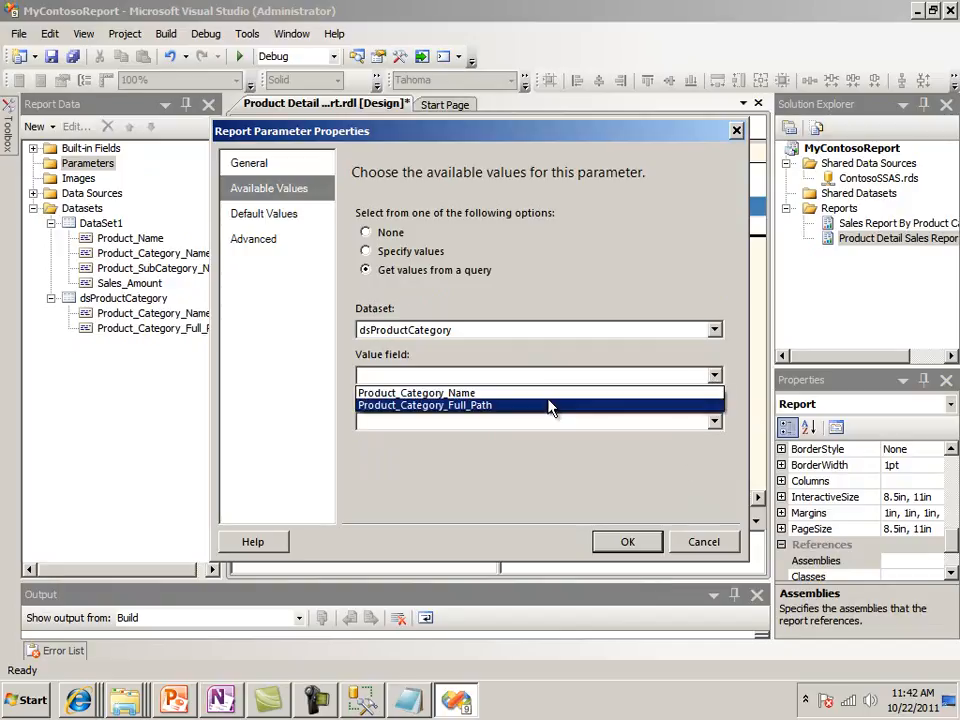
click(547, 397)
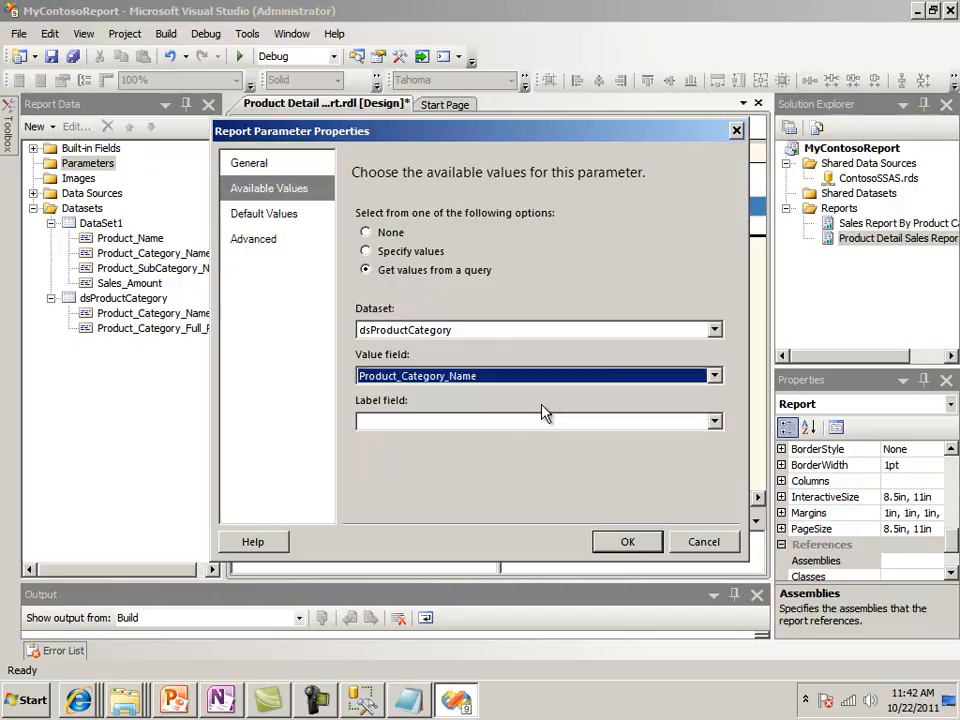
click(712, 381)
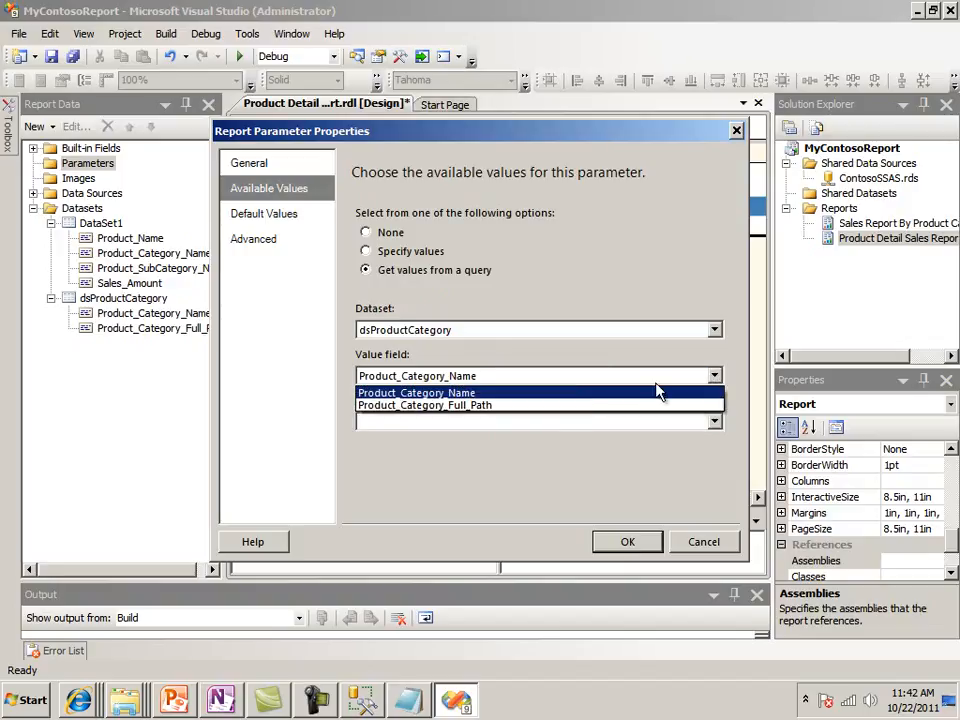
click(519, 406)
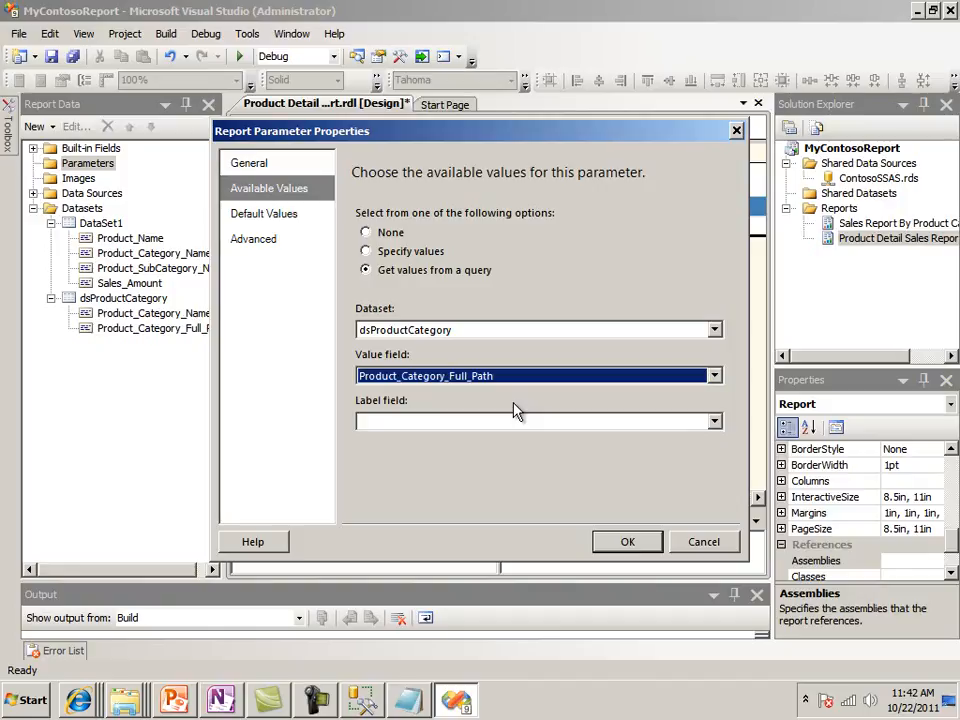
click(714, 422)
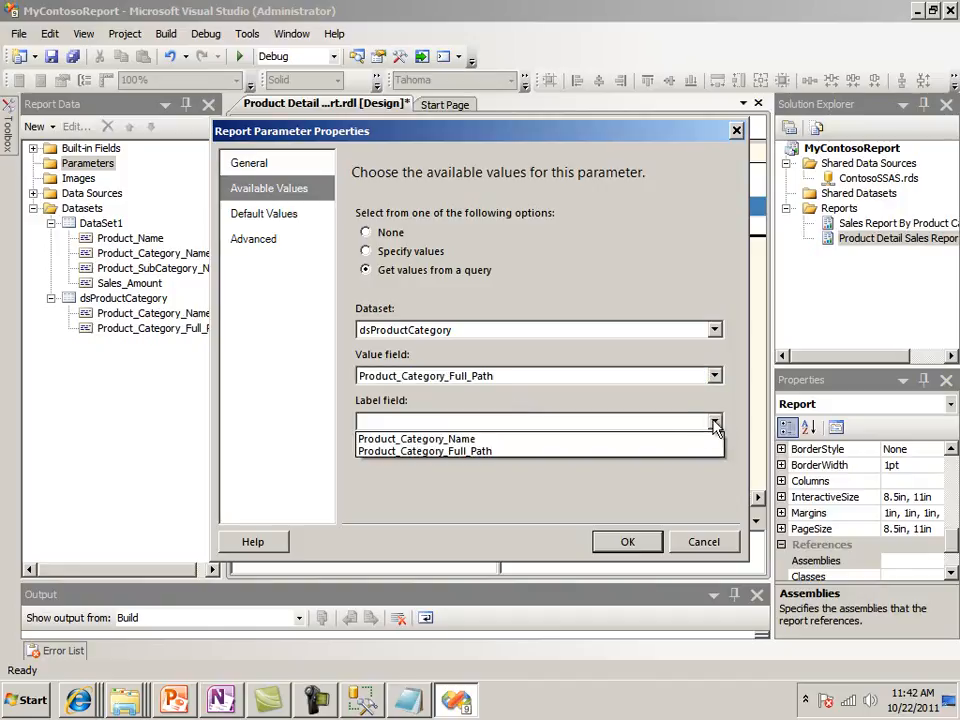
click(531, 440)
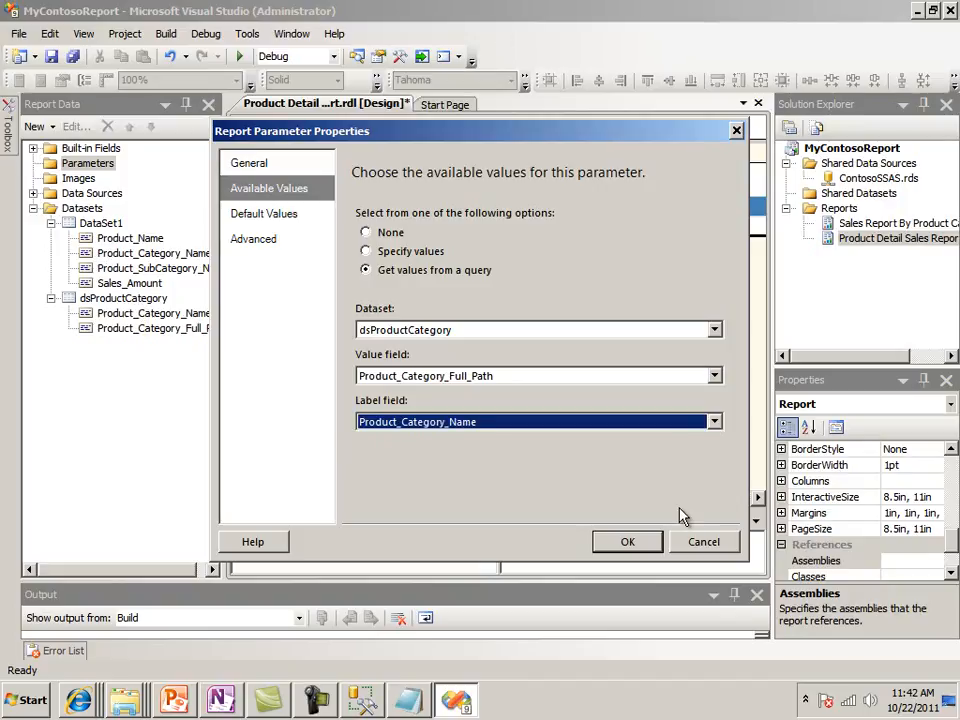
click(627, 542)
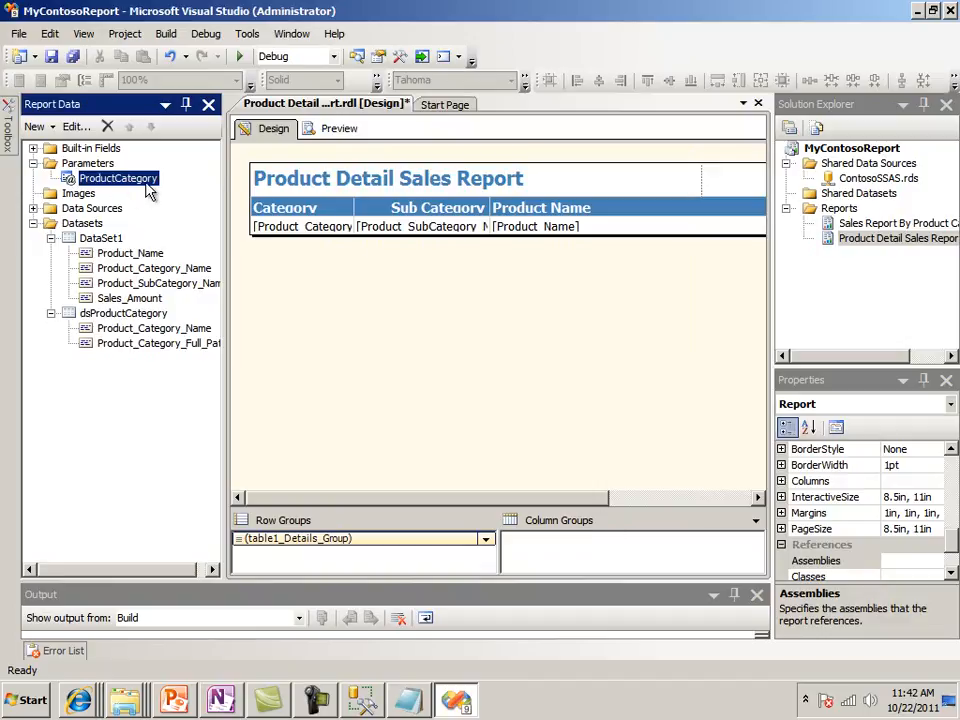
Preview the report with the Computers product category, check the listed categories and return to the design view
click(331, 135)
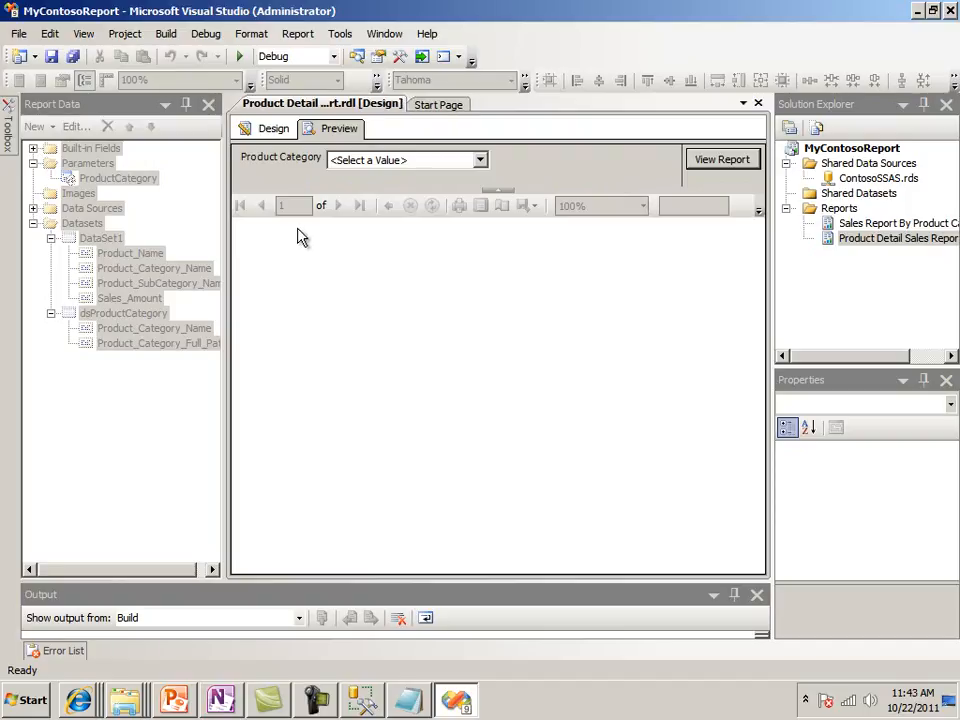
click(480, 161)
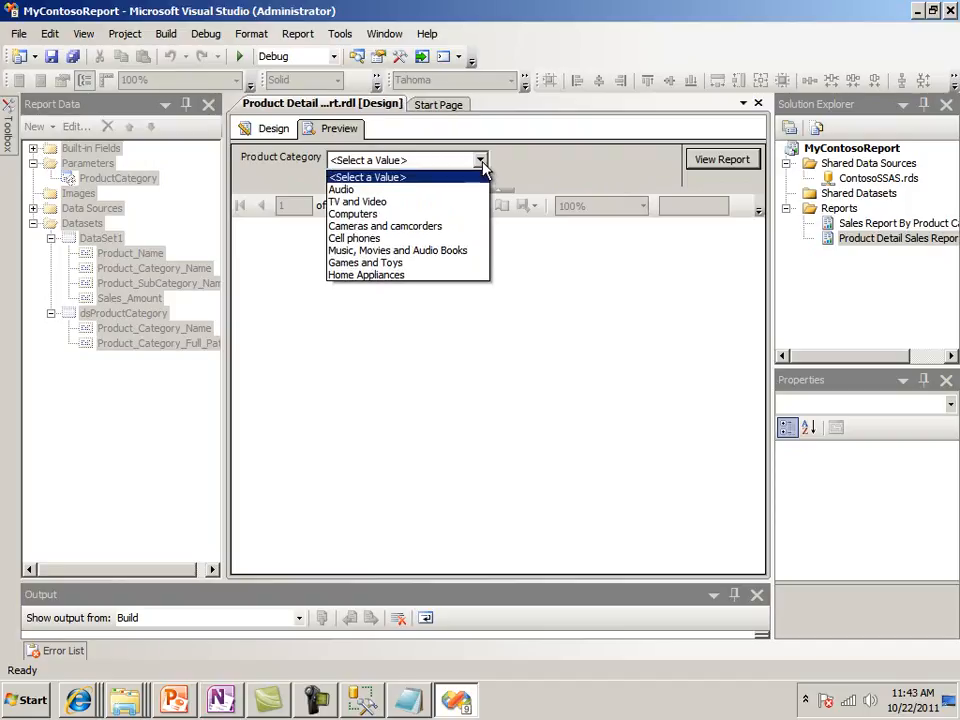
click(437, 216)
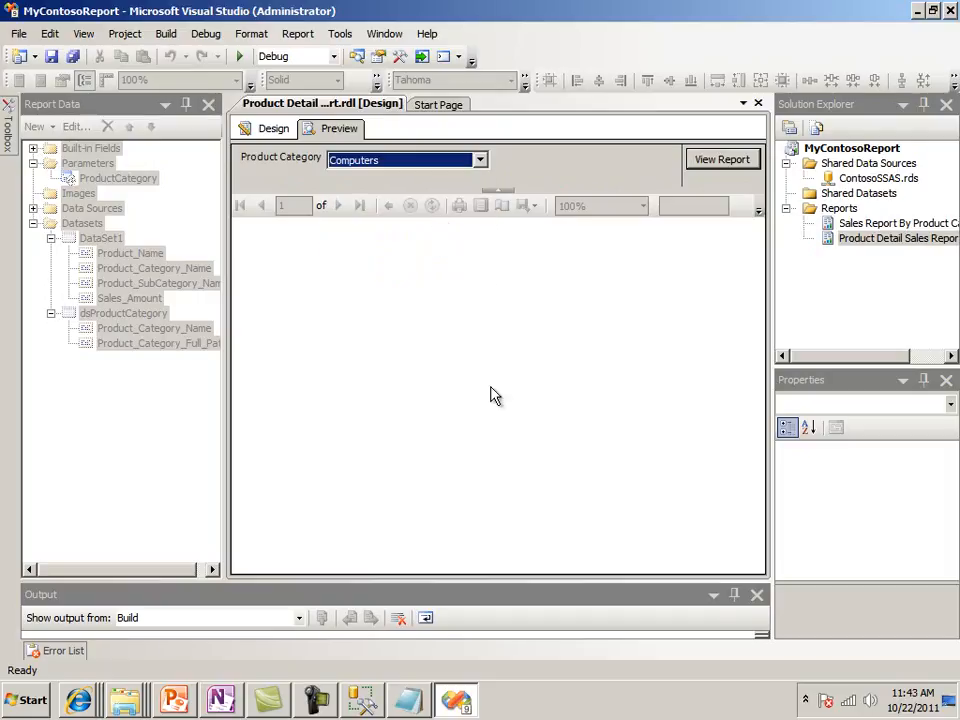
click(720, 161)
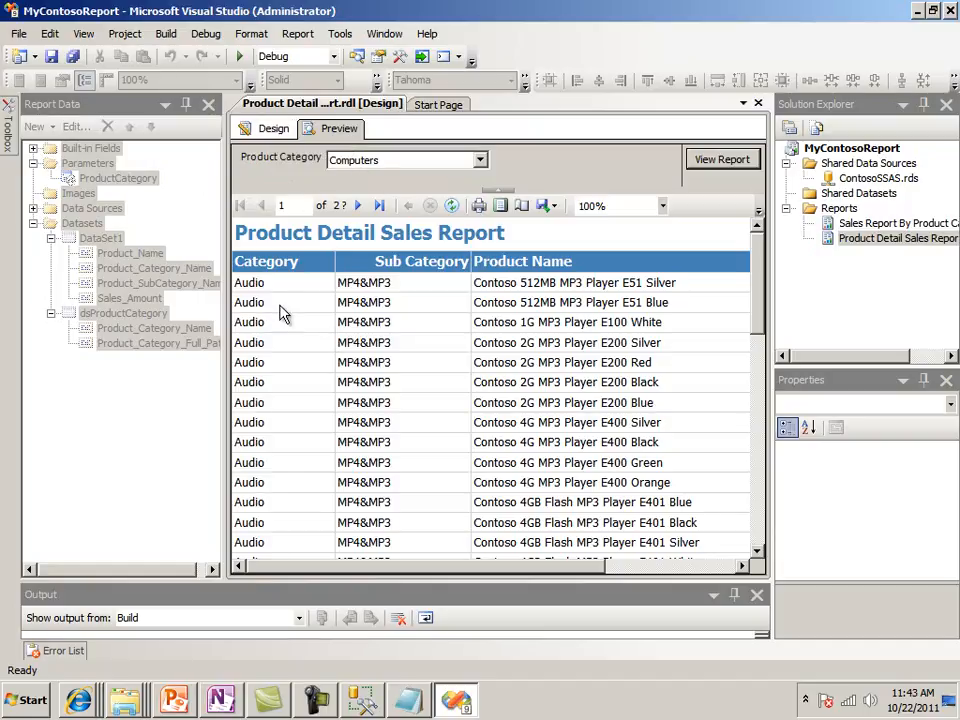
click(268, 131)
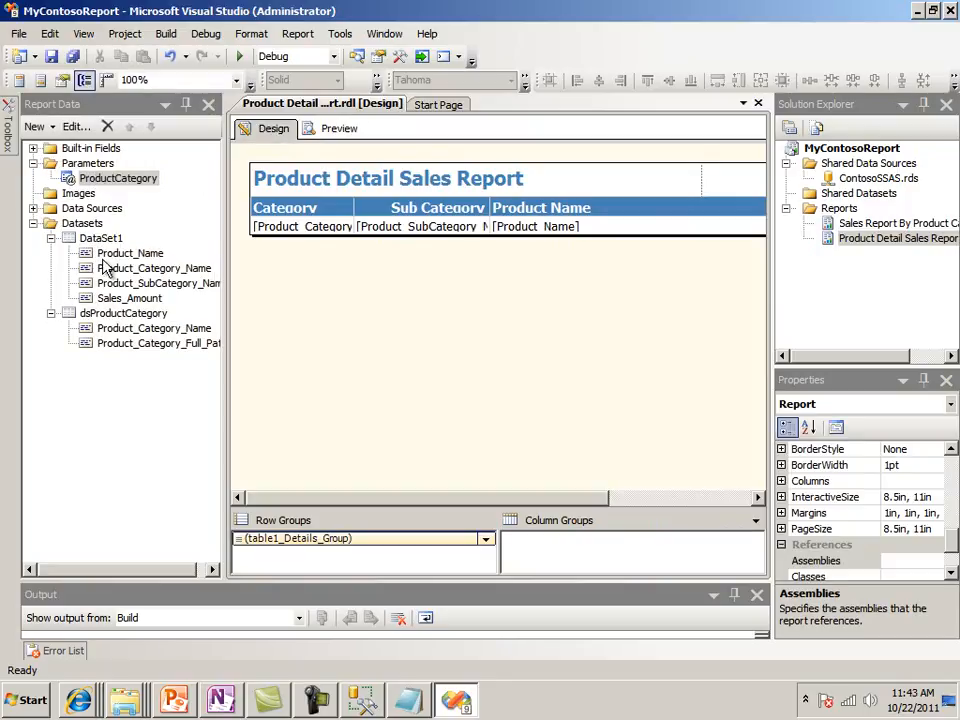
click(325, 704)
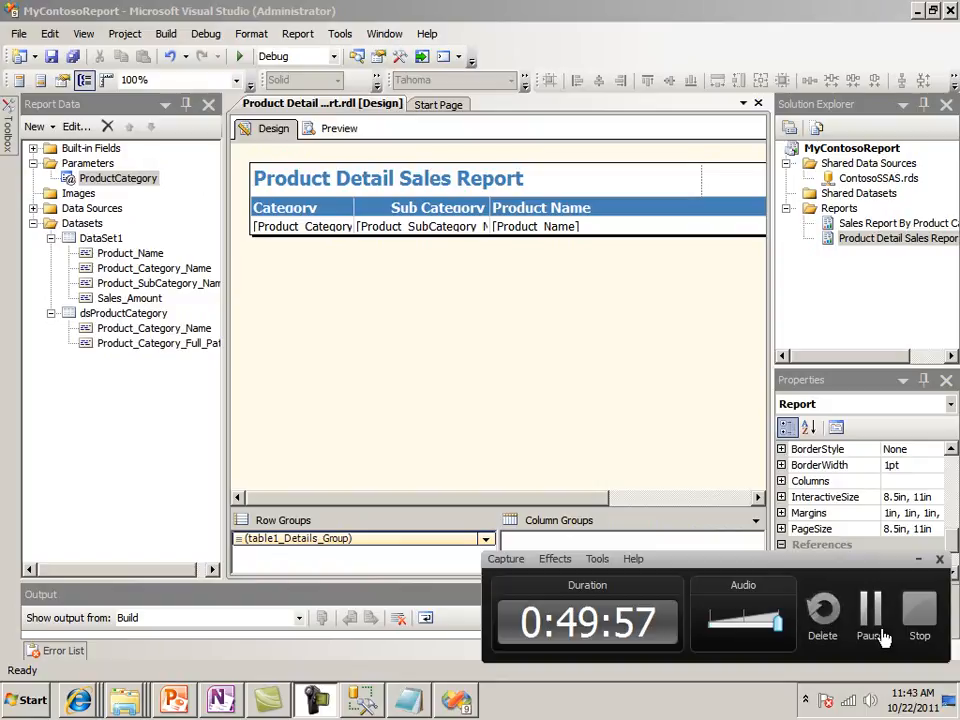
click(880, 629)
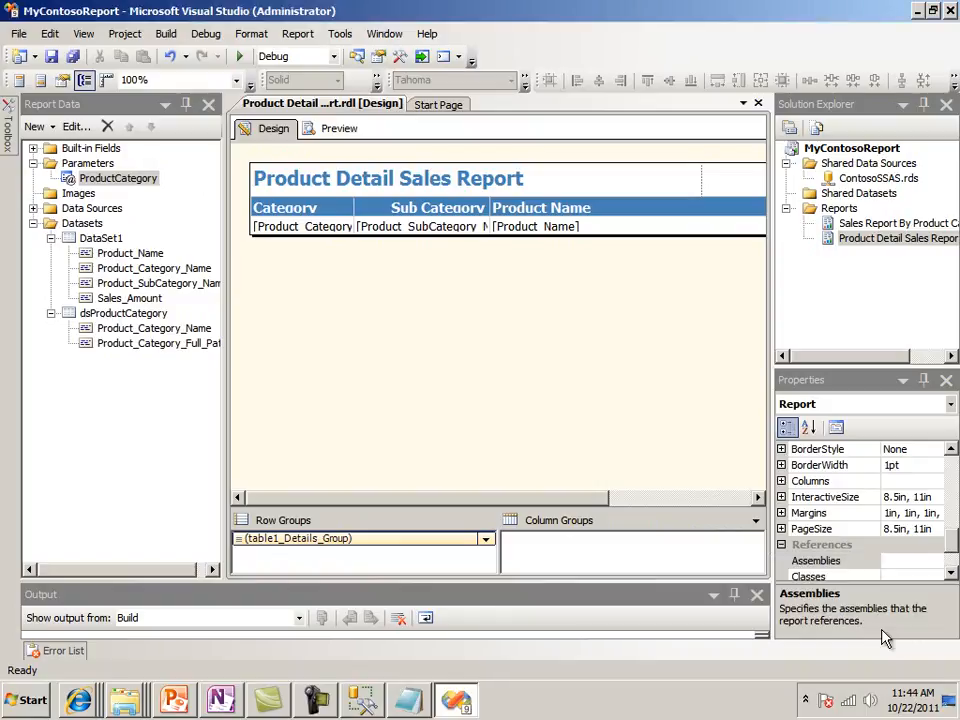
right_click(108, 238)
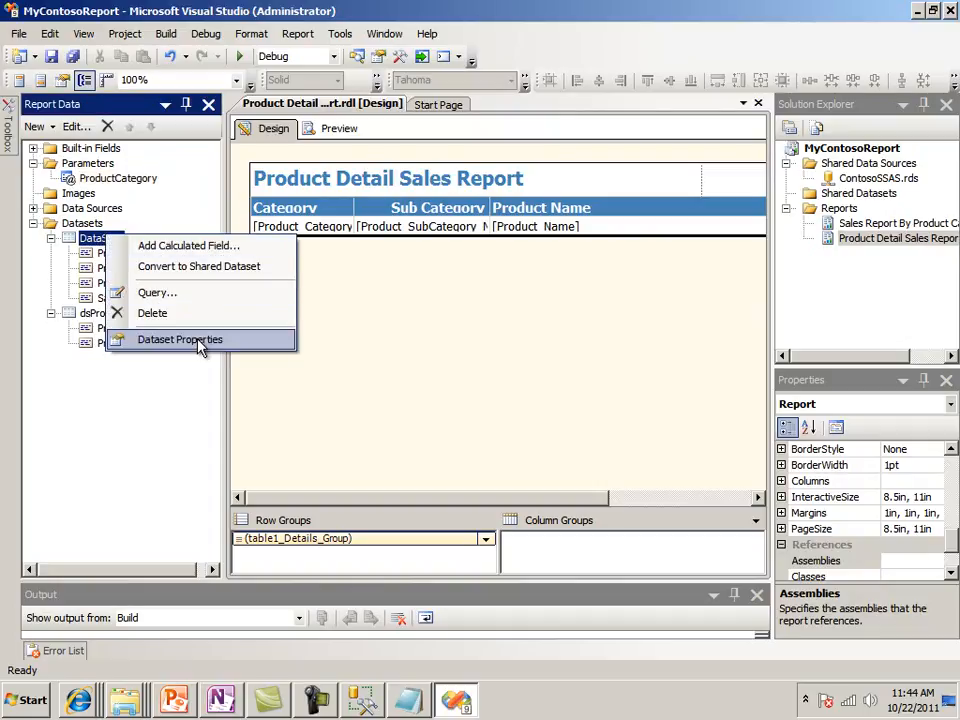
click(199, 341)
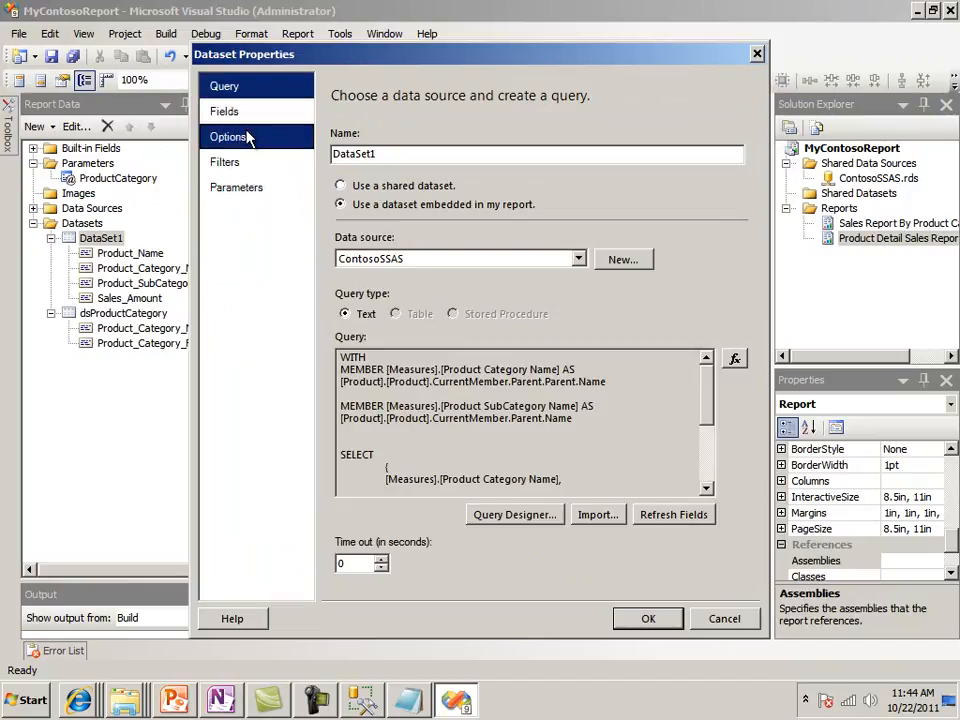
click(245, 189)
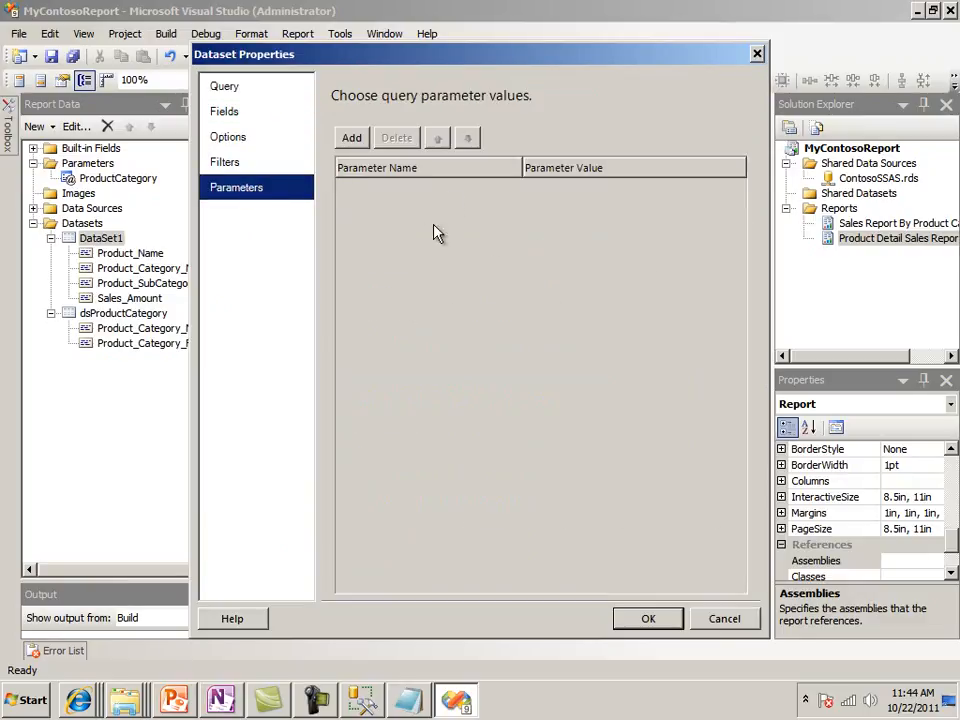
click(352, 140)
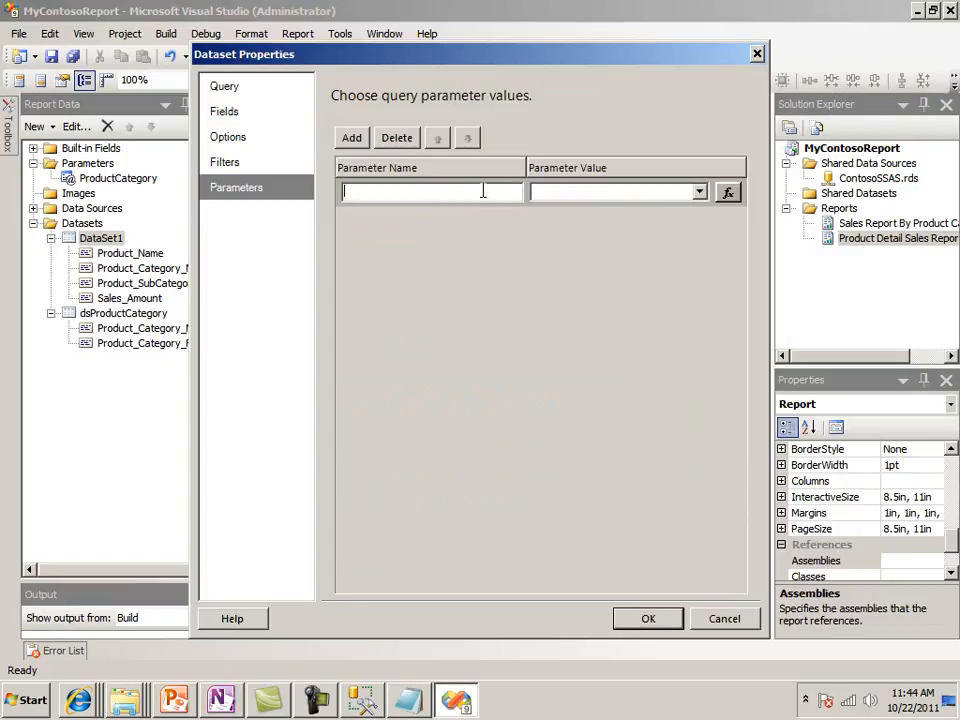
text(ProductCateg)
click(700, 194)
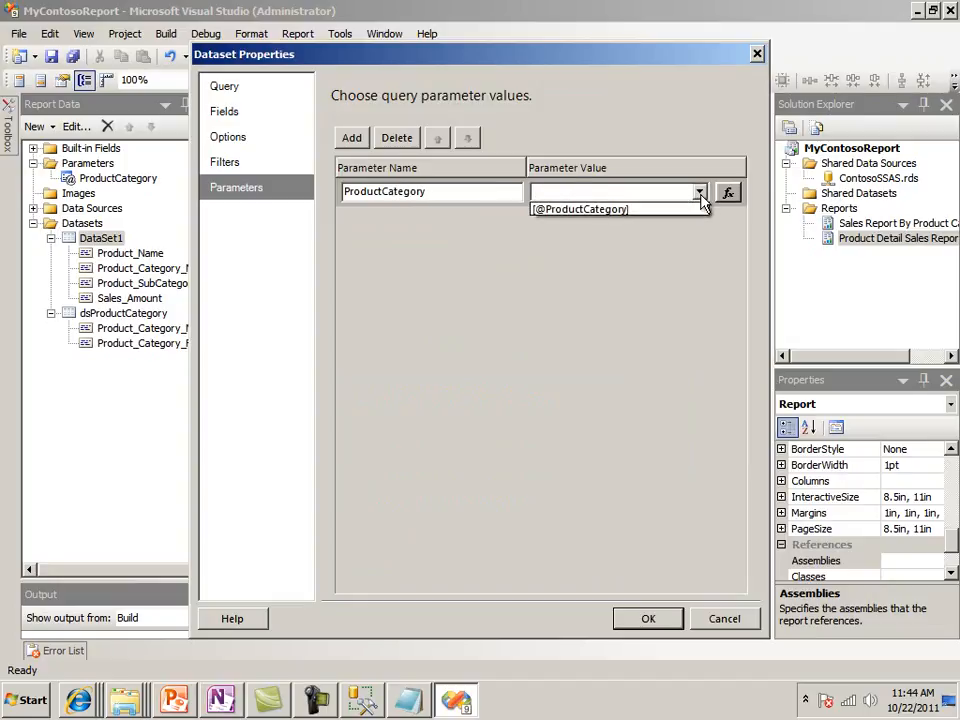
click(649, 210)
click(430, 192)
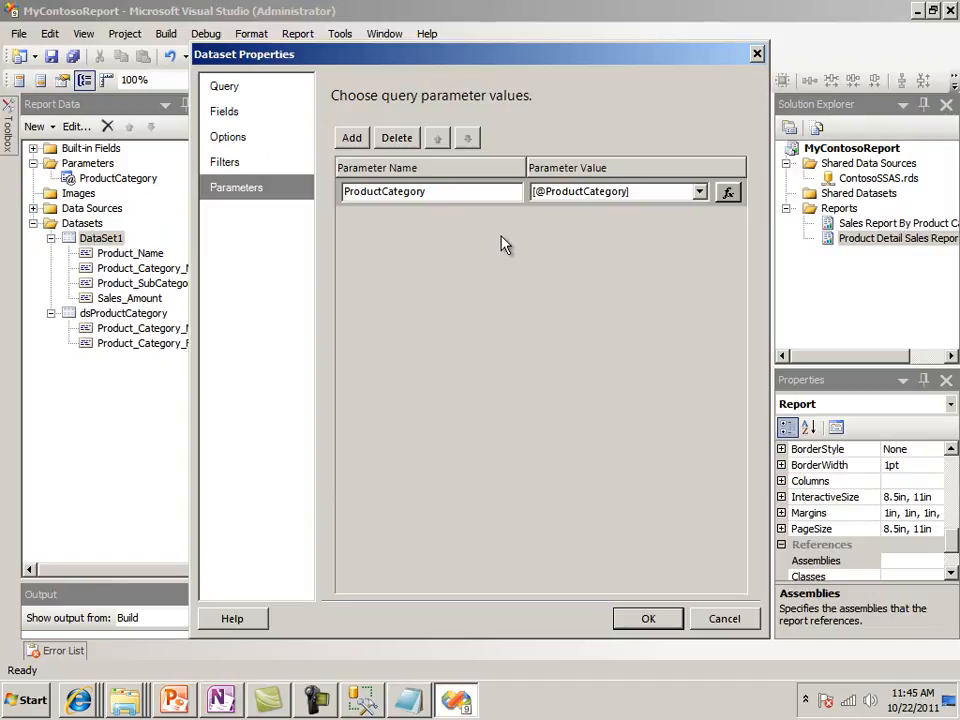
Open the DataSet1 query as an expression and delete the hard-coded product category member from its WHERE clause
click(228, 92)
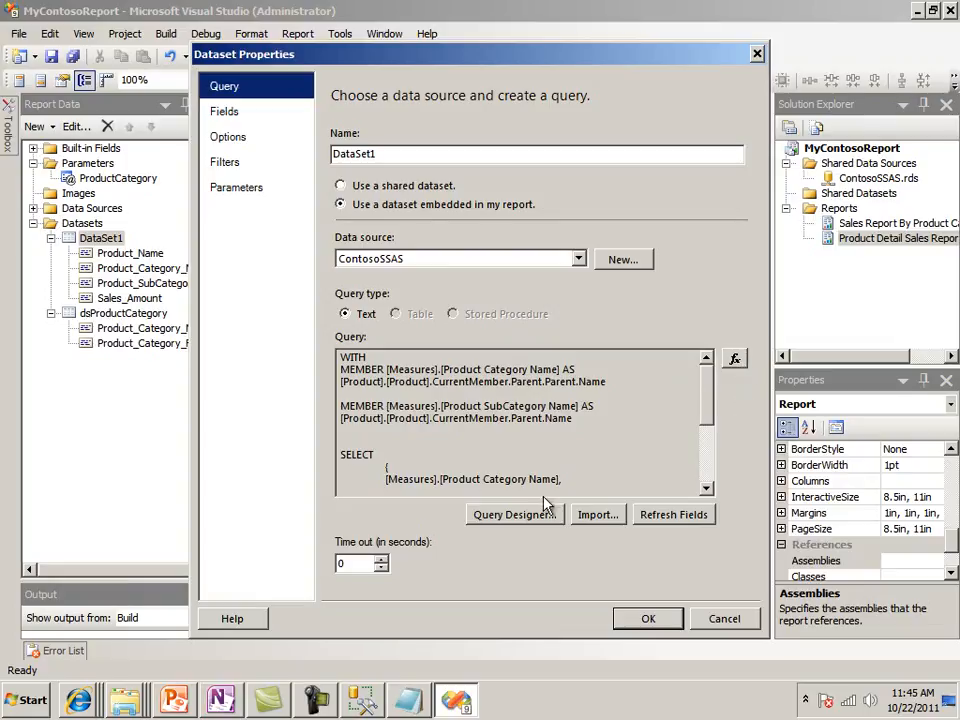
click(737, 361)
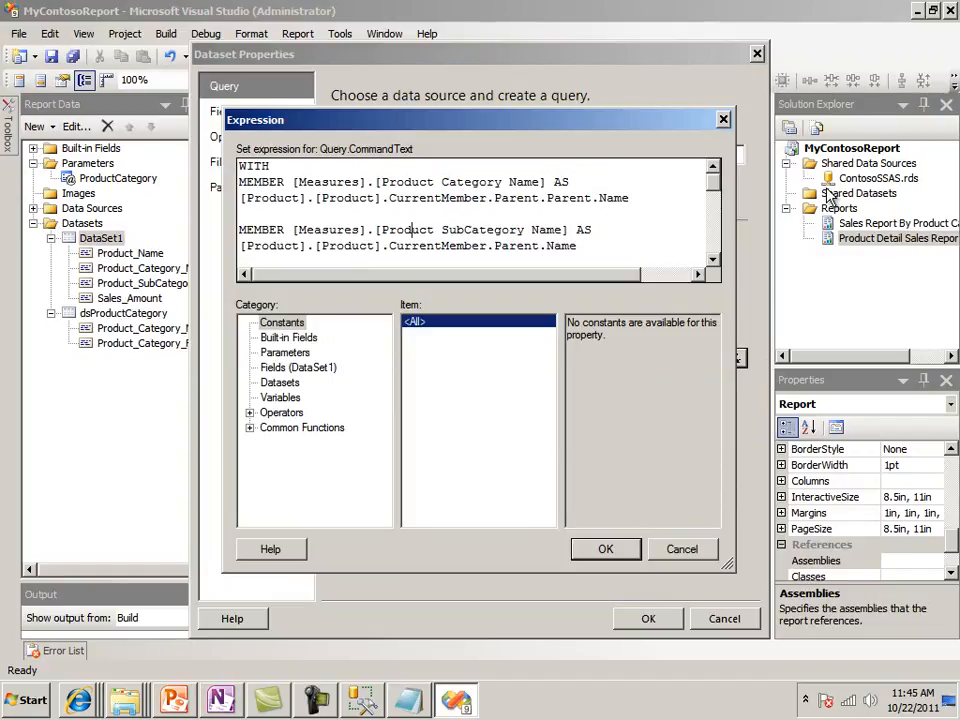
key(Down)
key(Down)
key(Down)
key(Down)
key(Down)
key(Down)
key(Down)
key(Down)
key(Down)
key(Down)
key(Down)
key(Down)
key(Down)
key(Down)
key(Down)
key(Down)
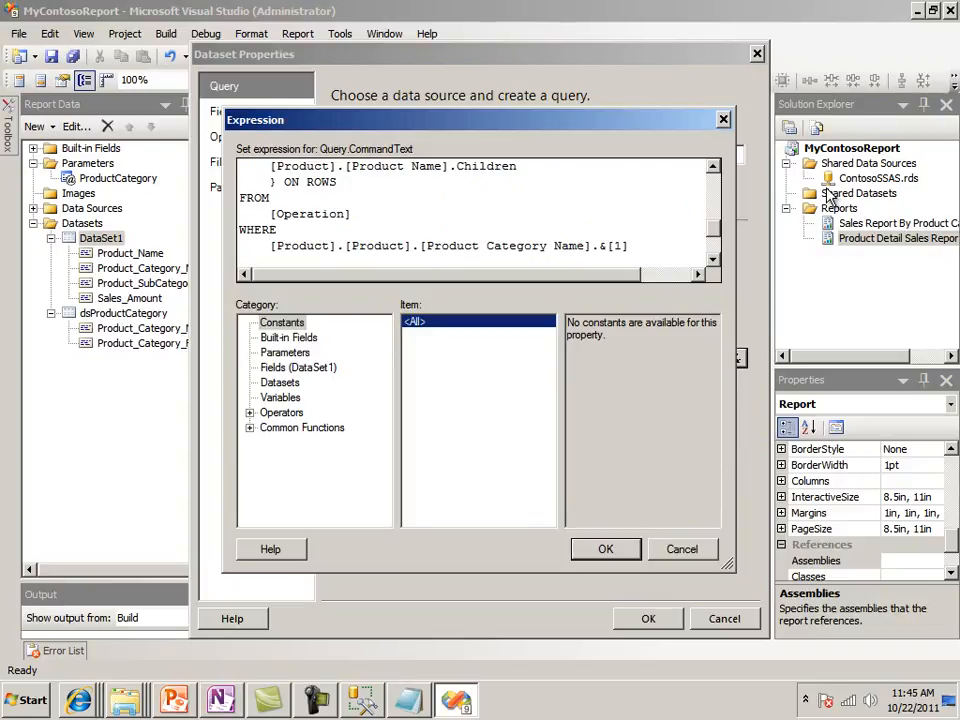
key(Delete)
key(Delete)
key(Delete)
key(Delete)
key(Delete)
key(Delete)
key(Delete)
key(Delete)
key(Delete)
key(Delete)
key(Delete)
key(Delete)
key(Delete)
key(Delete)
key(Delete)
key(Delete)
key(Delete)
key(Delete)
key(Delete)
key(Delete)
key(Delete)
key(Delete)
key(Delete)
key(Delete)
key(Delete)
key(Delete)
key(Delete)
key(Delete)
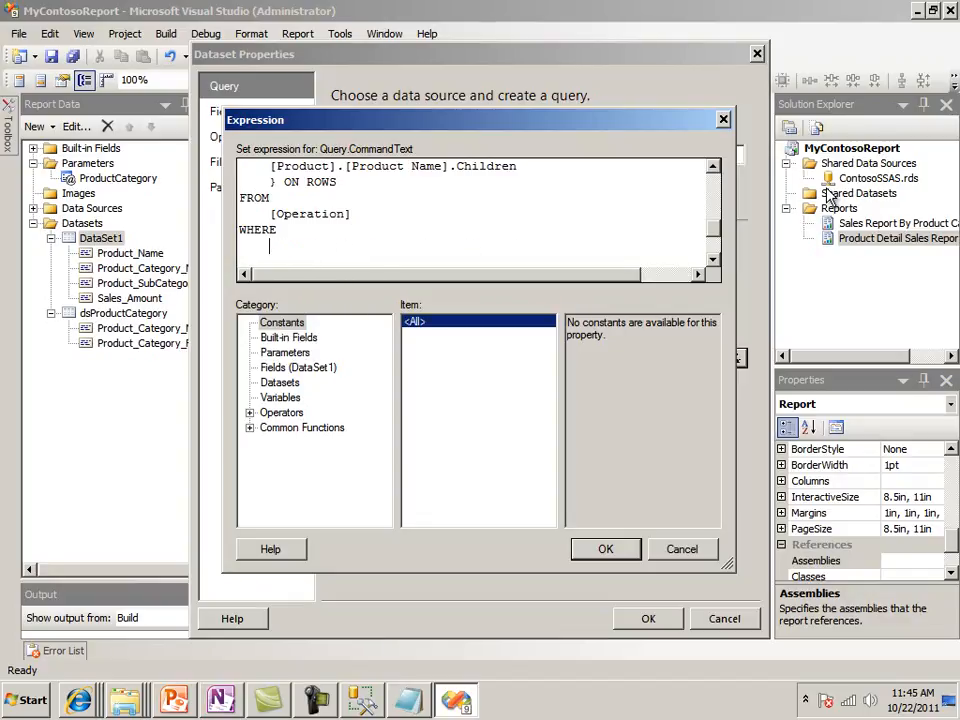
text(ProductCategory)
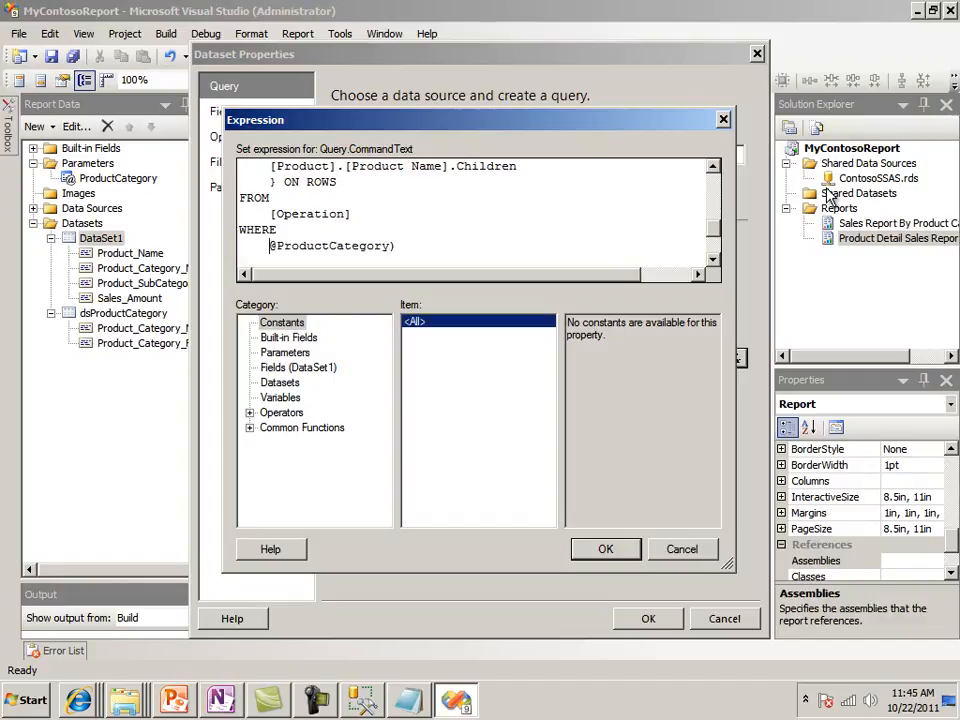
text(()
text(StrTo)
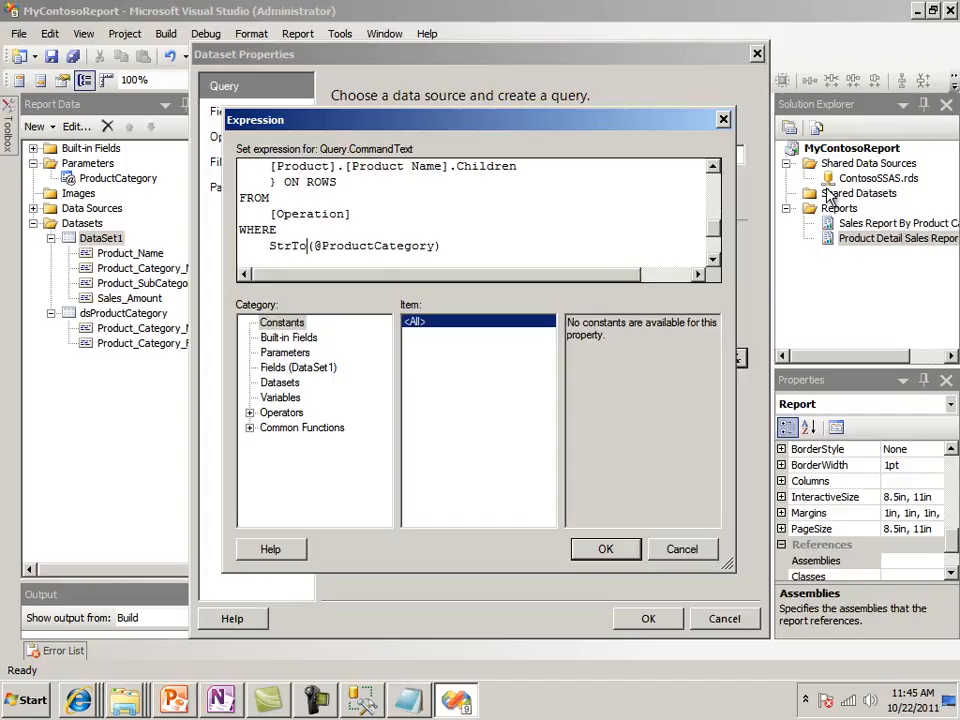
text(Member)
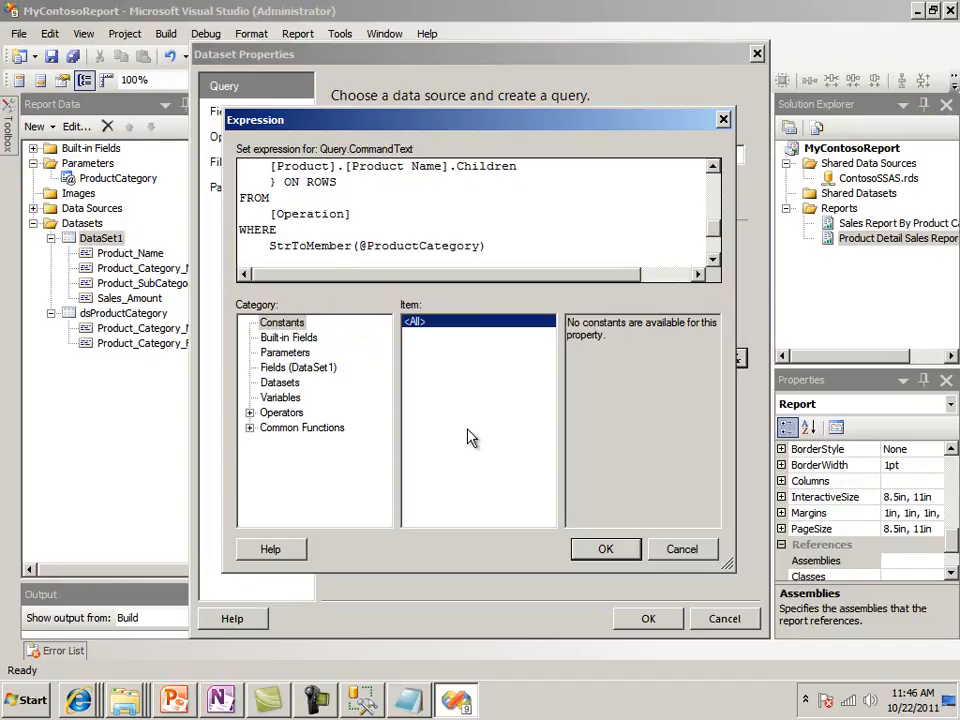
click(605, 551)
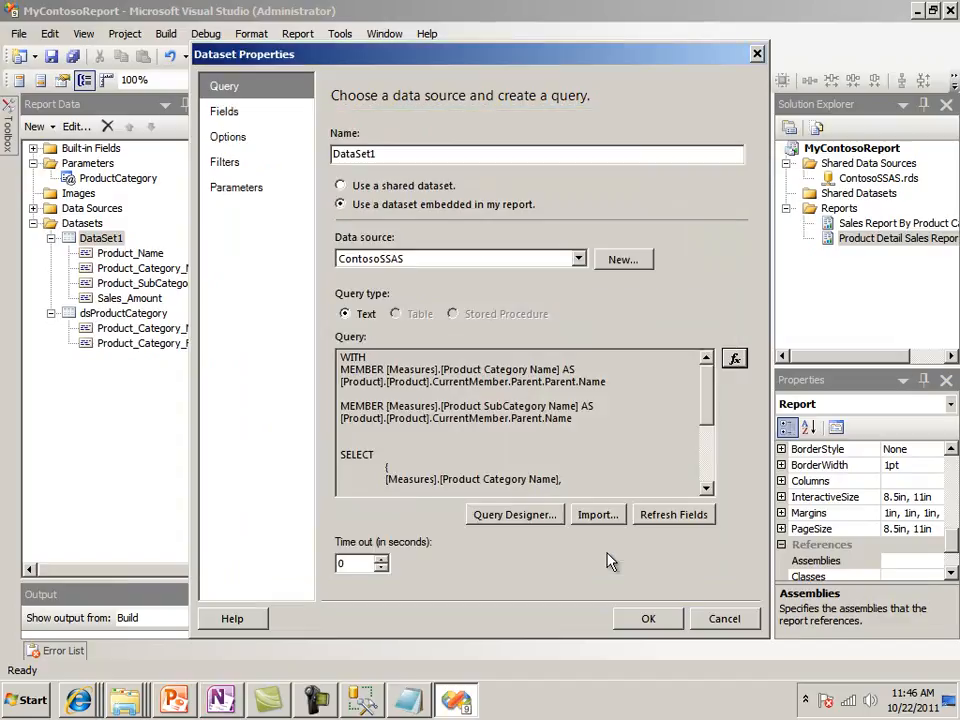
click(640, 615)
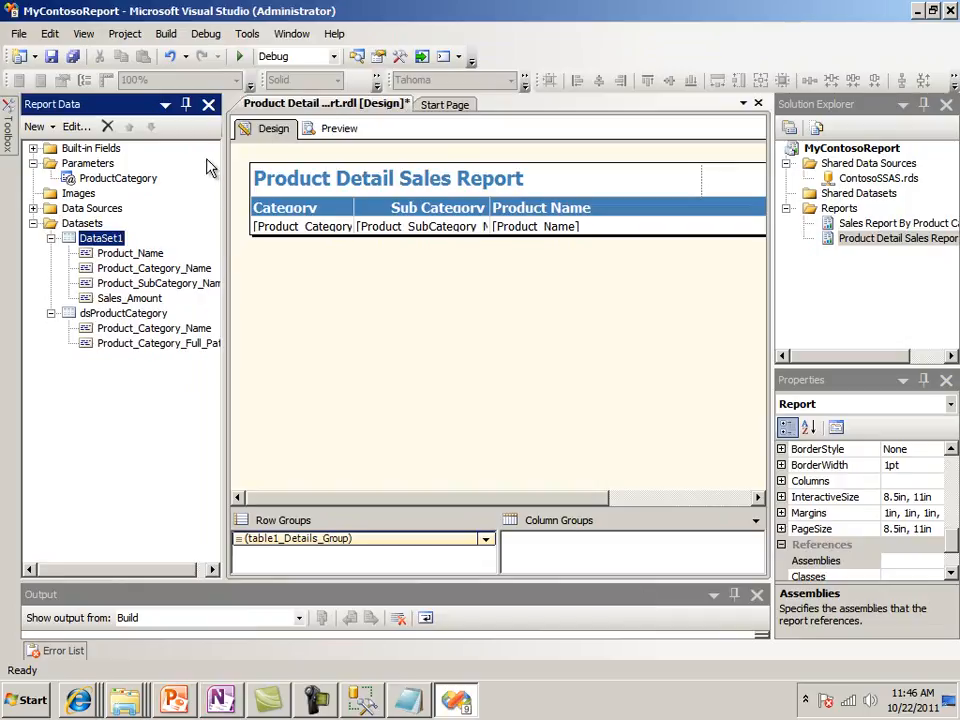
Preview the report for the Computers product category, widening the preview area
click(328, 128)
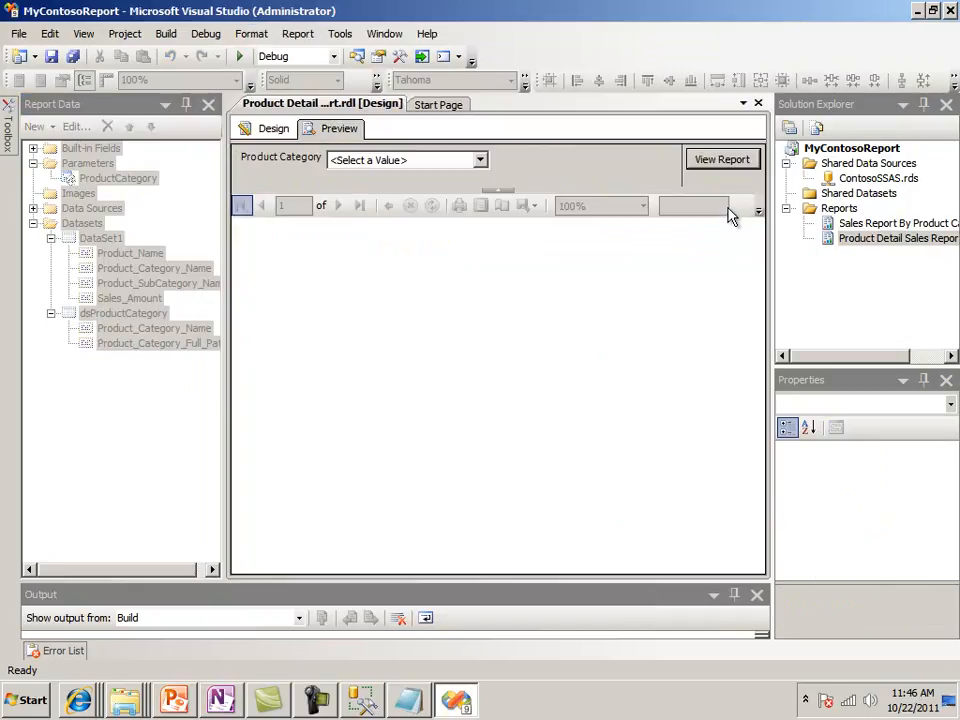
drag(773, 218, 860, 218)
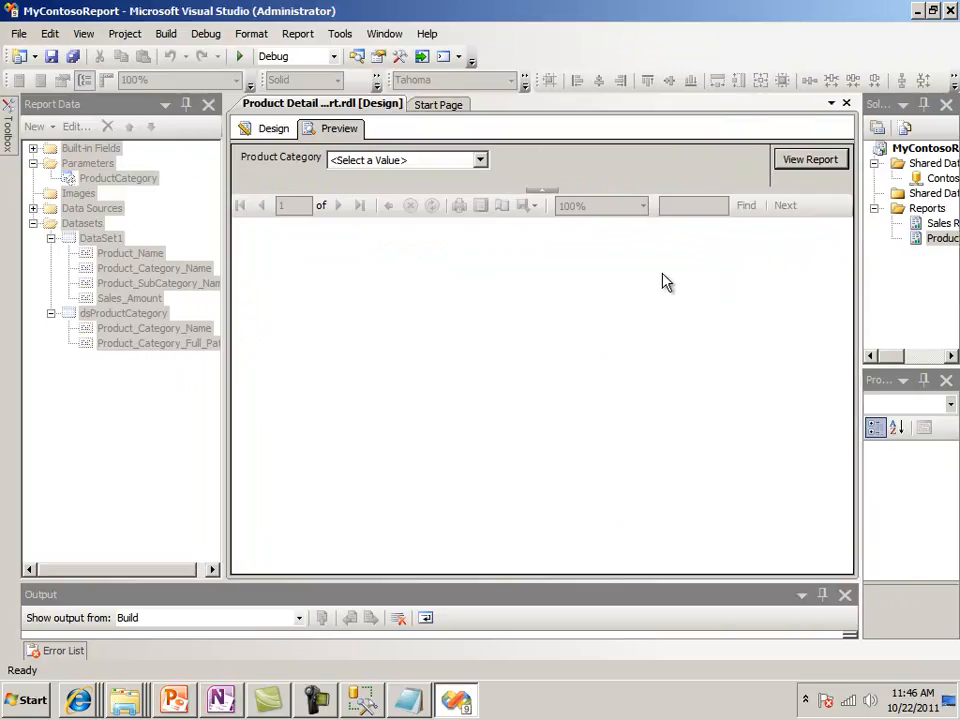
click(480, 161)
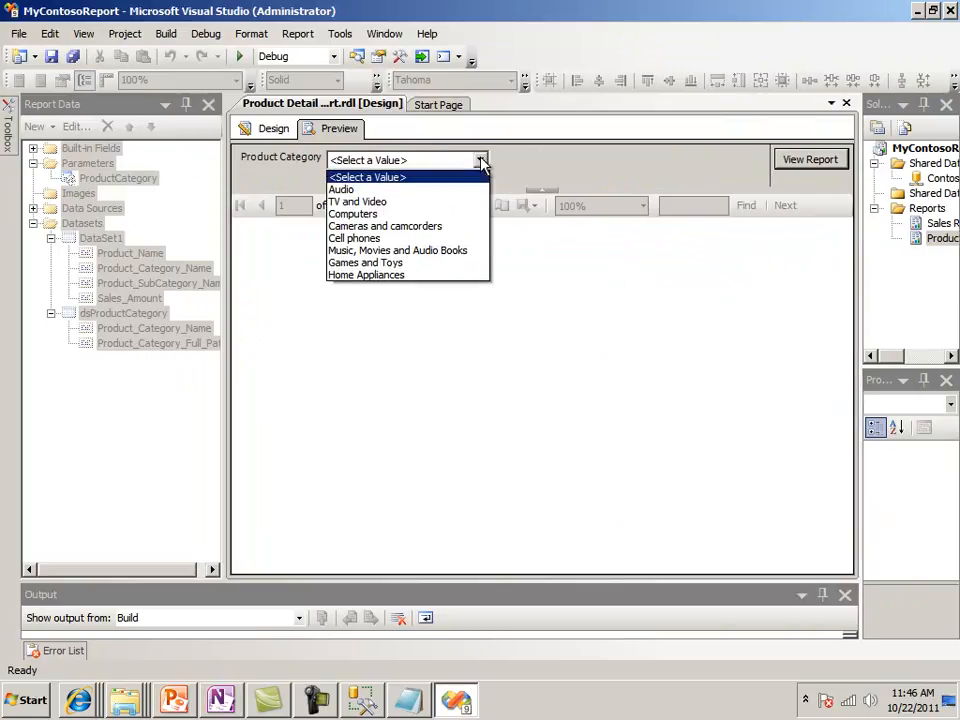
click(429, 216)
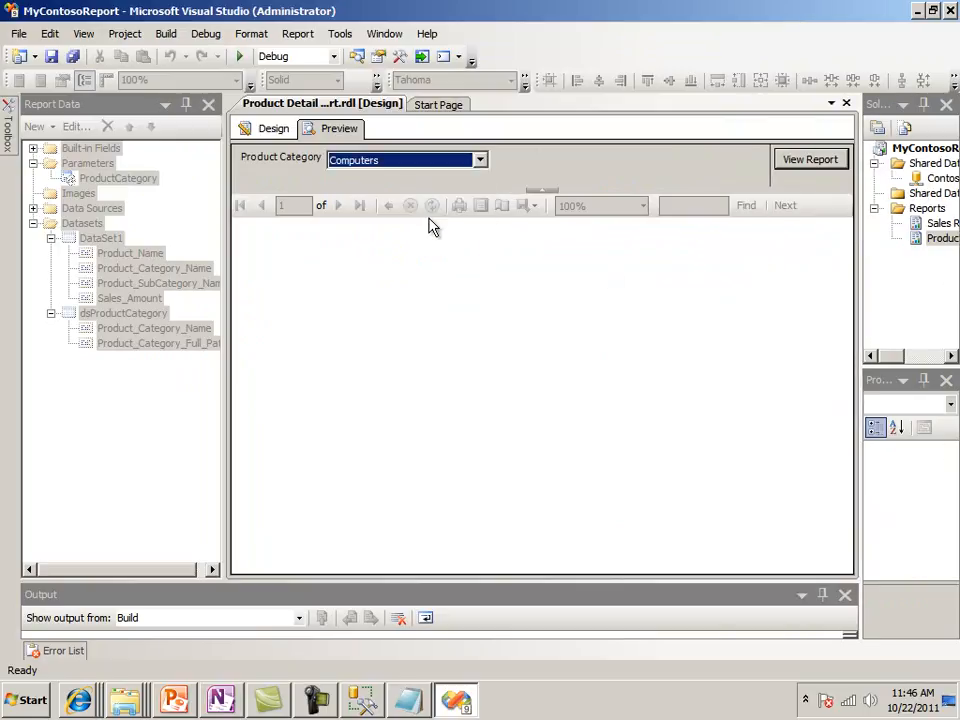
click(808, 160)
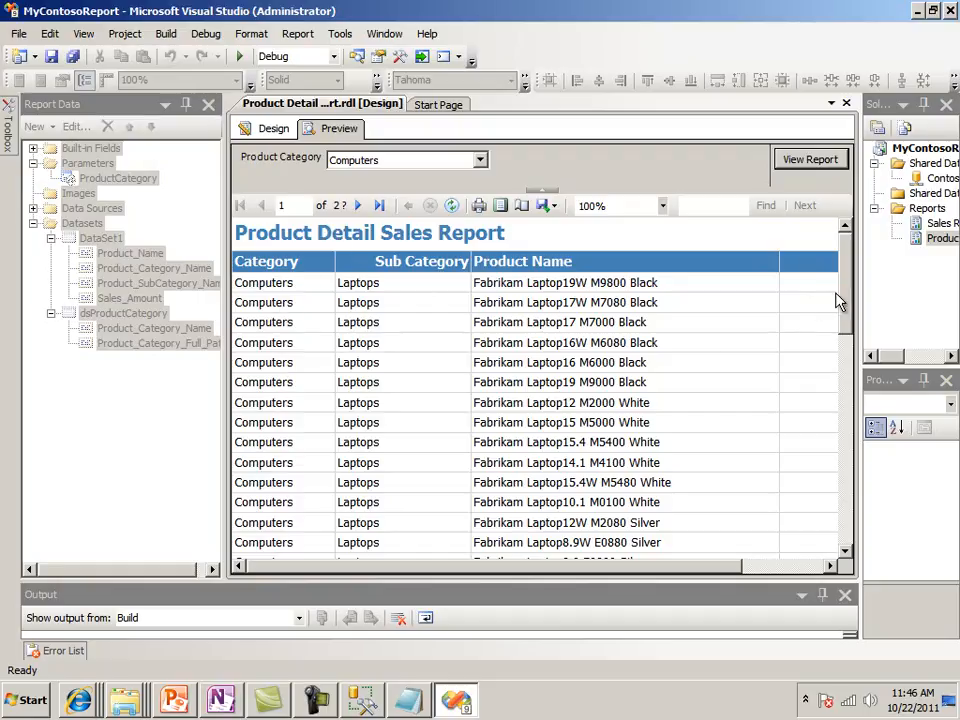
drag(842, 302, 497, 180)
Rerun the report preview for the Audio product category
click(480, 160)
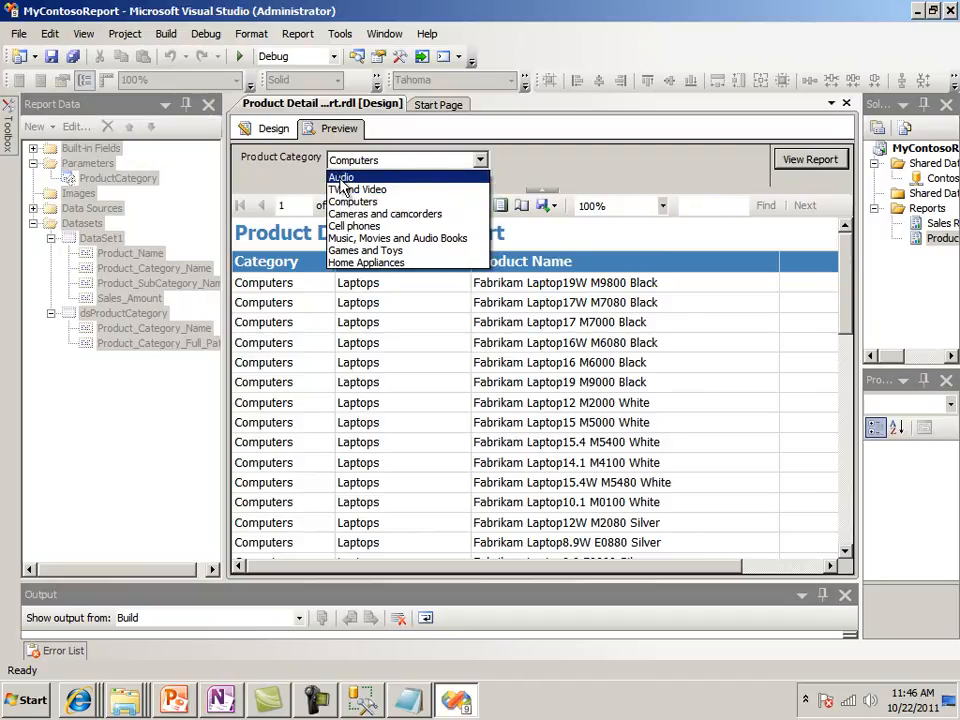
click(341, 177)
click(814, 165)
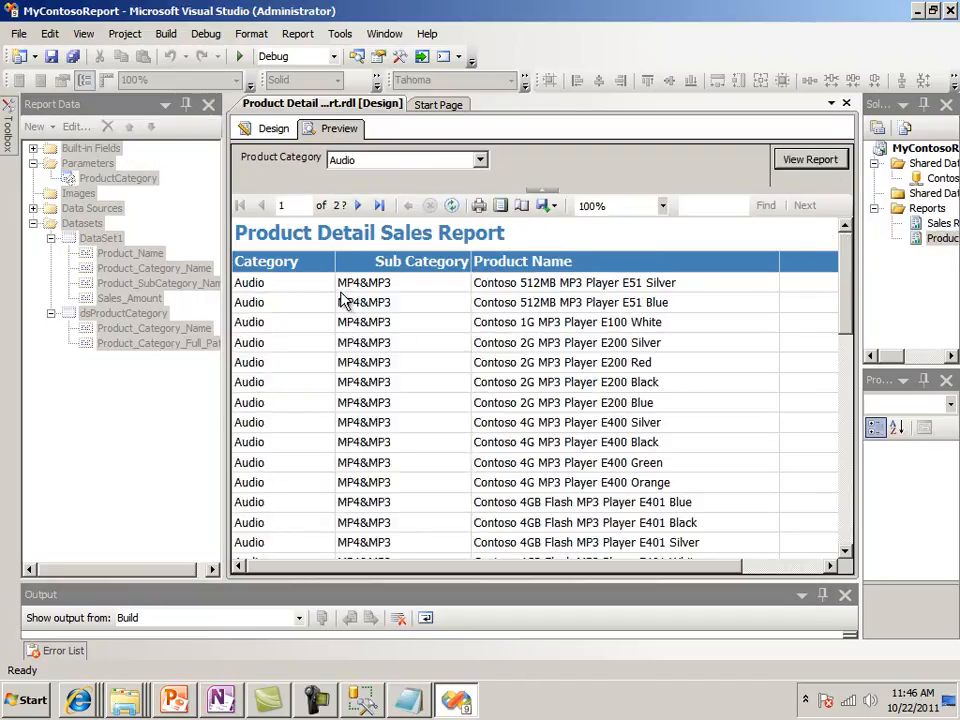
Rerun the preview for the Cell phones category and widen the report area to check the Sales Amount column
click(480, 162)
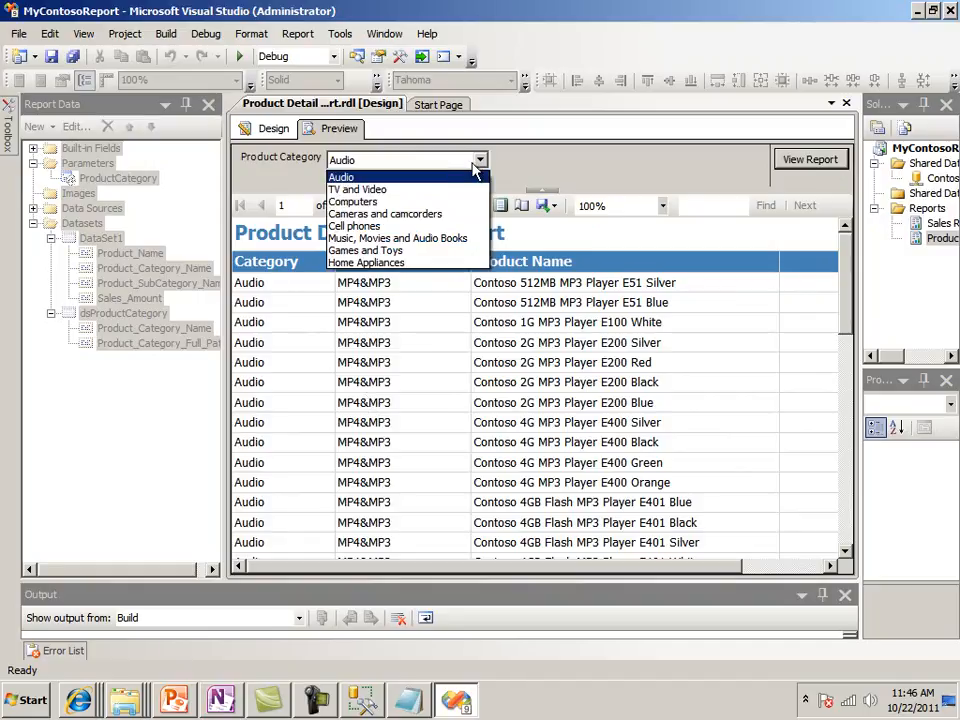
click(405, 226)
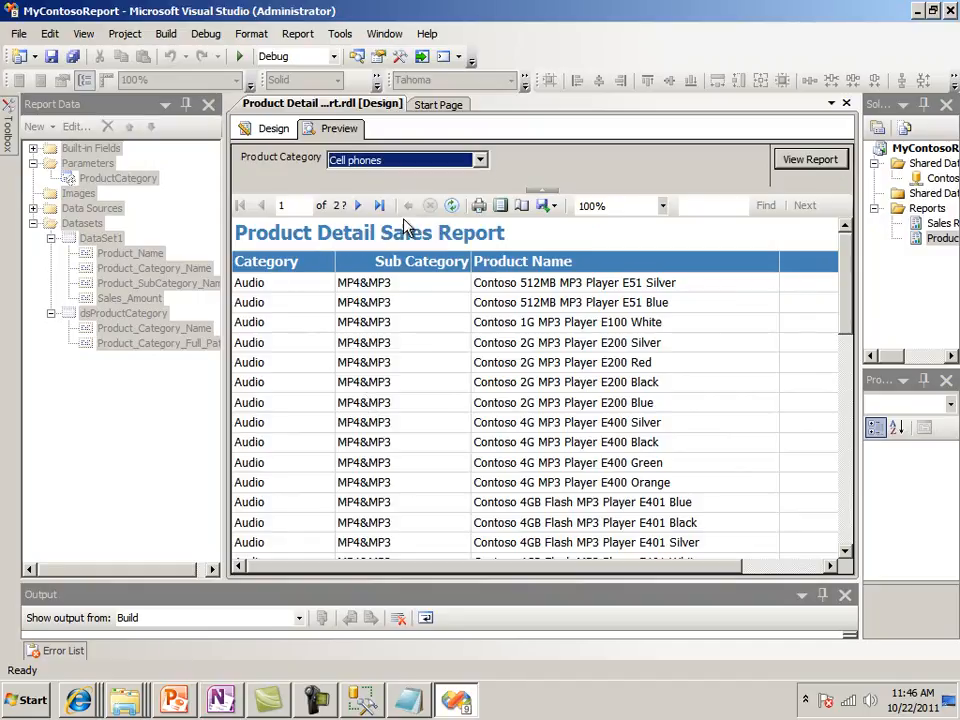
click(793, 159)
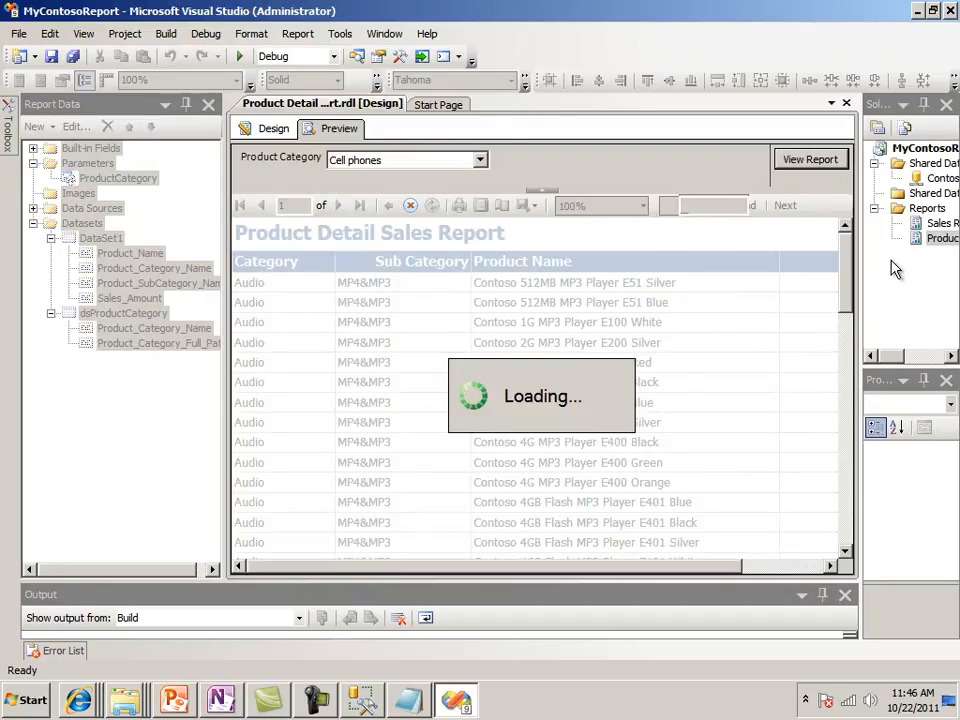
drag(228, 288, 100, 282)
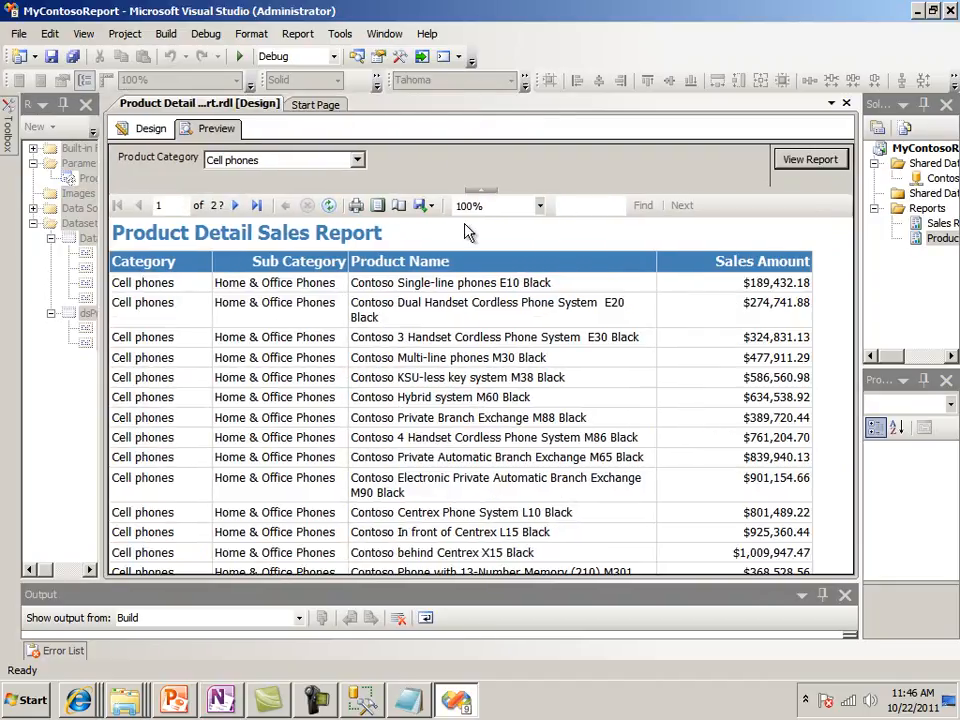
drag(858, 228, 690, 228)
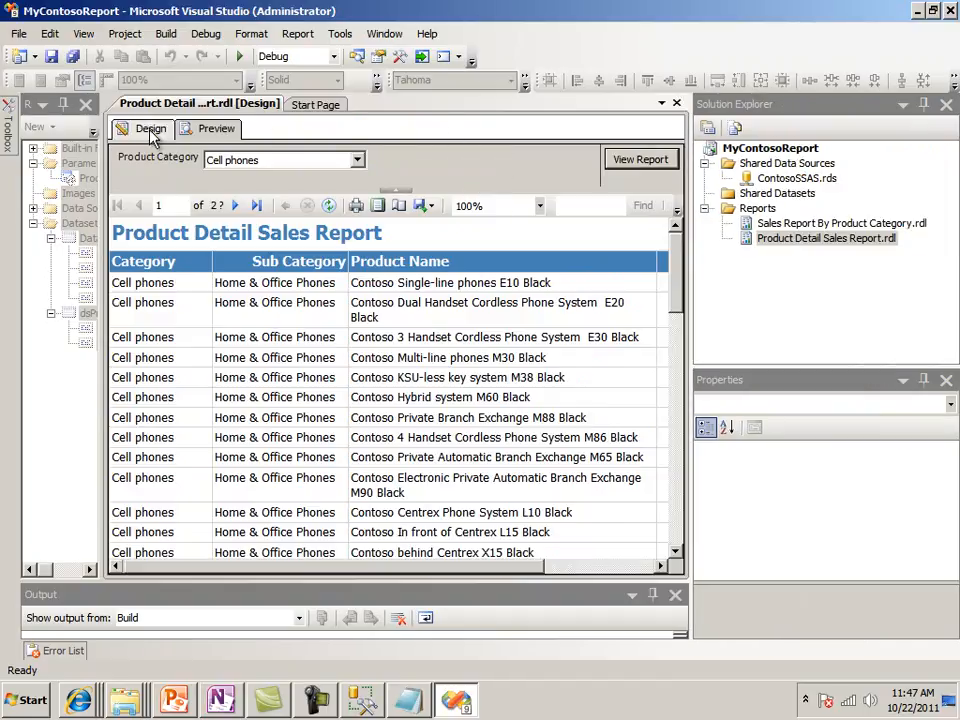
Save and close the Product Detail Sales Report, and deploy it to the report server with the build output enlarged
click(72, 56)
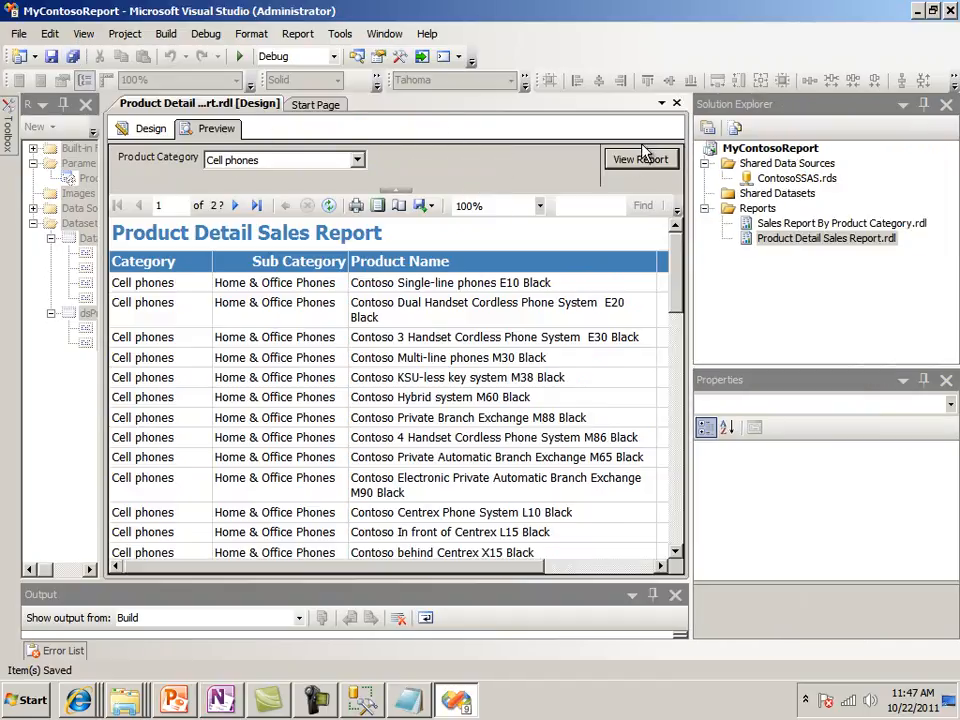
click(676, 103)
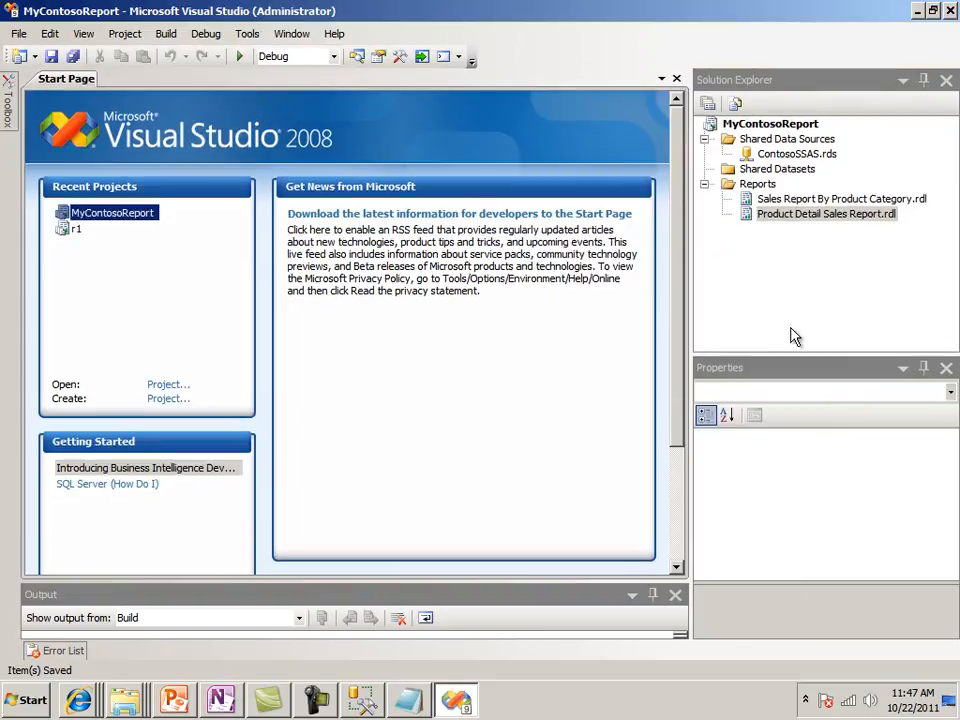
right_click(820, 218)
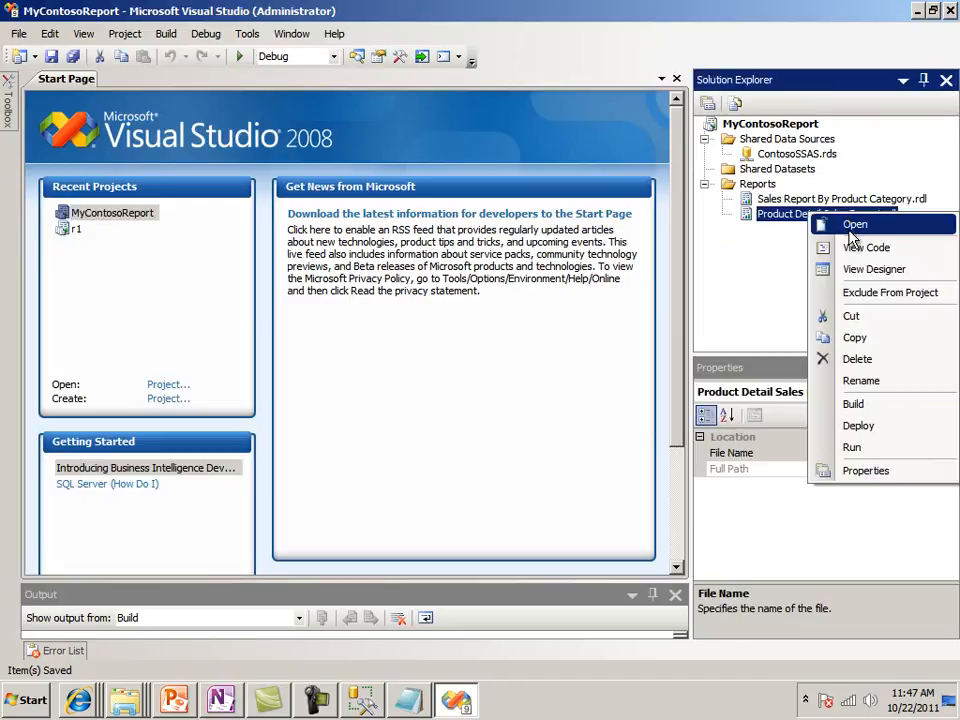
click(858, 426)
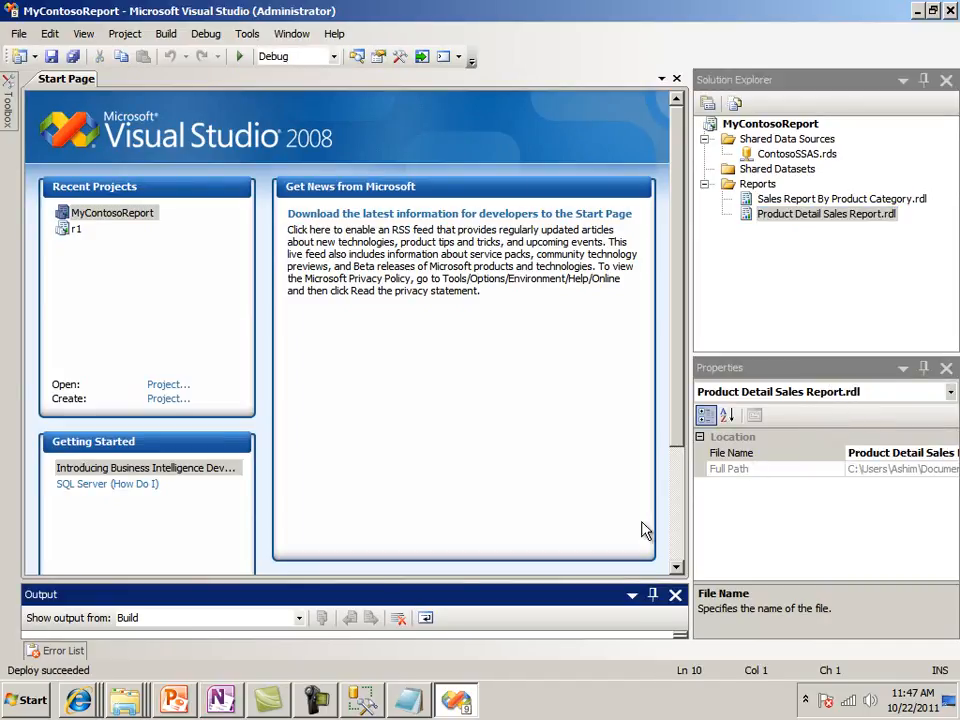
drag(379, 581, 371, 440)
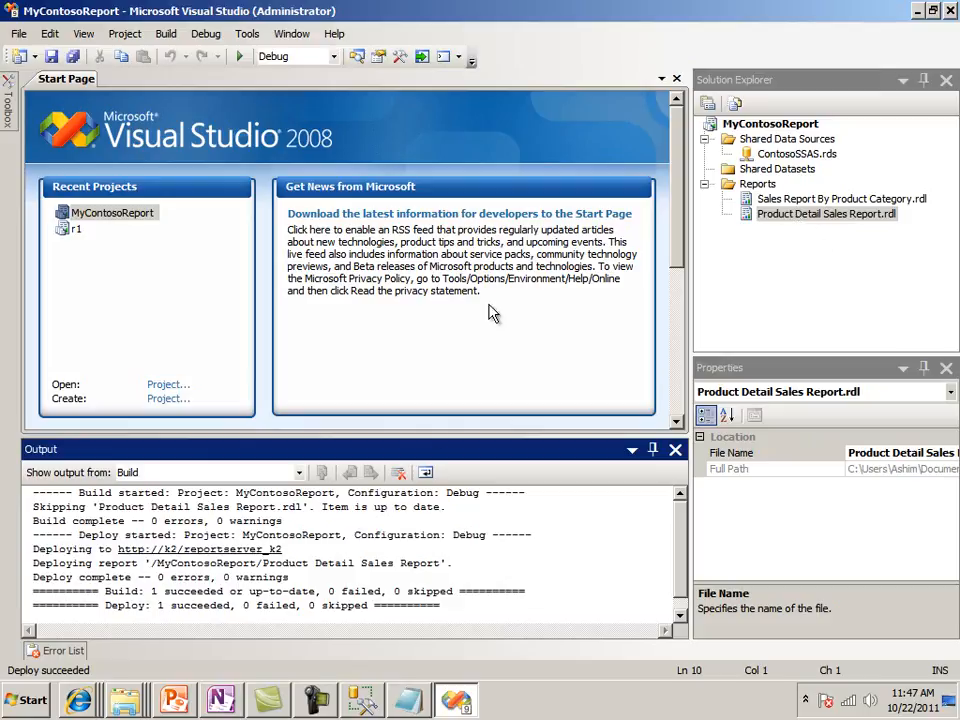
Switch to Internet Explorer, refresh the report server's MyContosoReport folder listing and open the Product Detail Sales Report
mouse_move(88, 712)
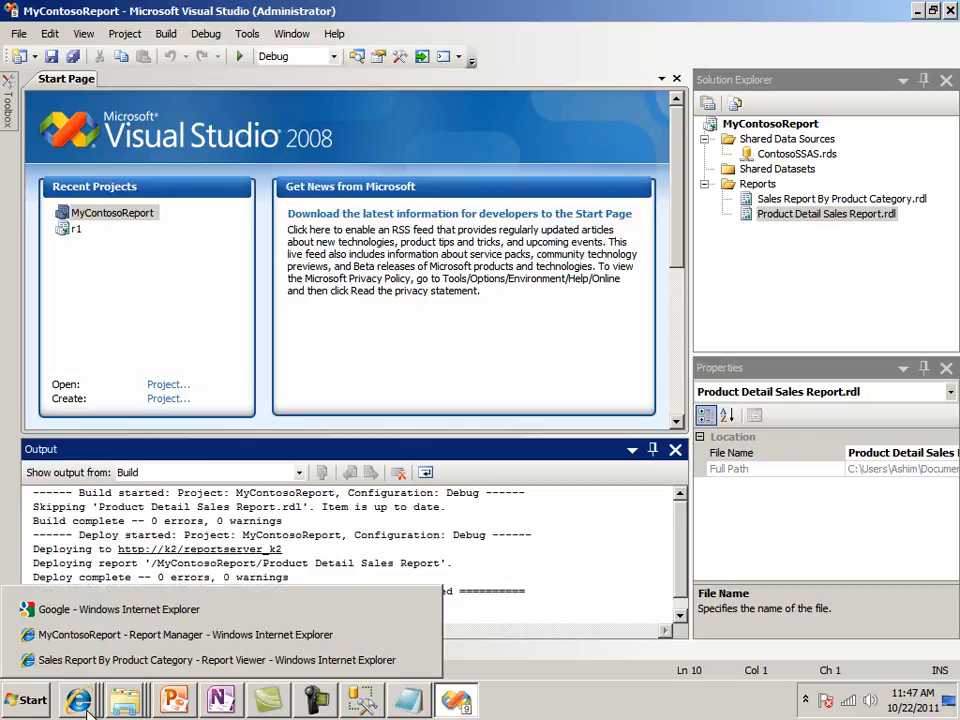
click(100, 634)
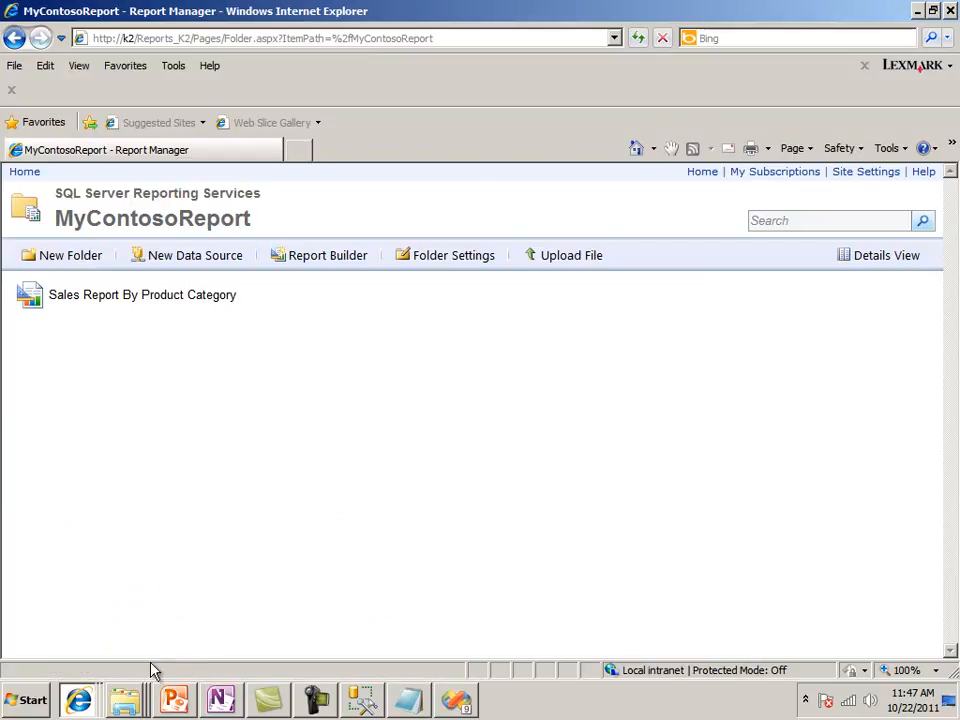
click(70, 698)
click(85, 662)
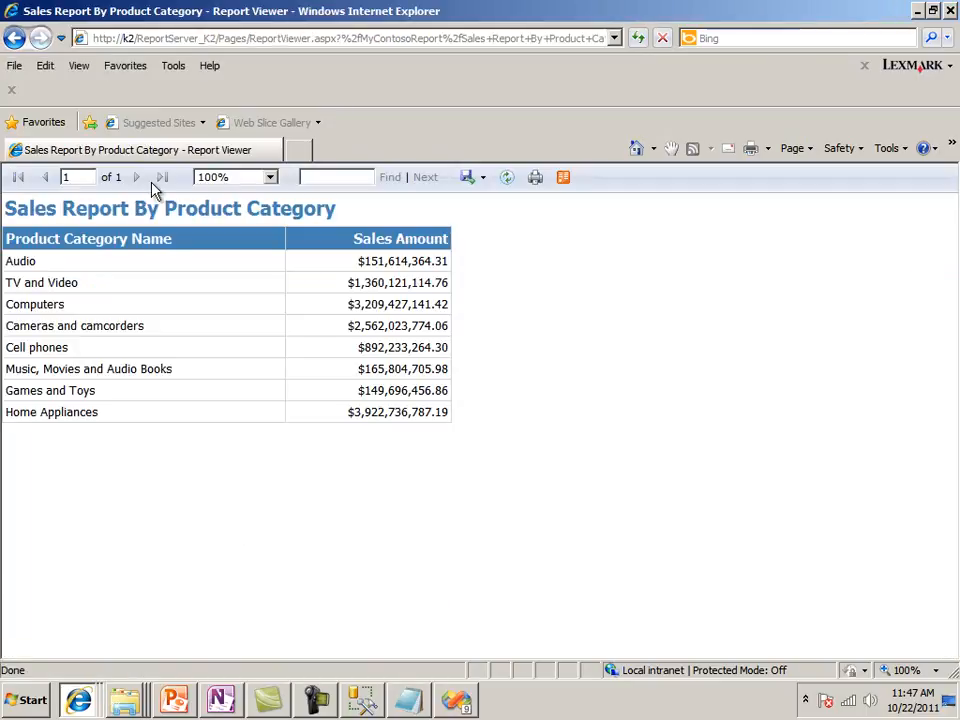
click(14, 38)
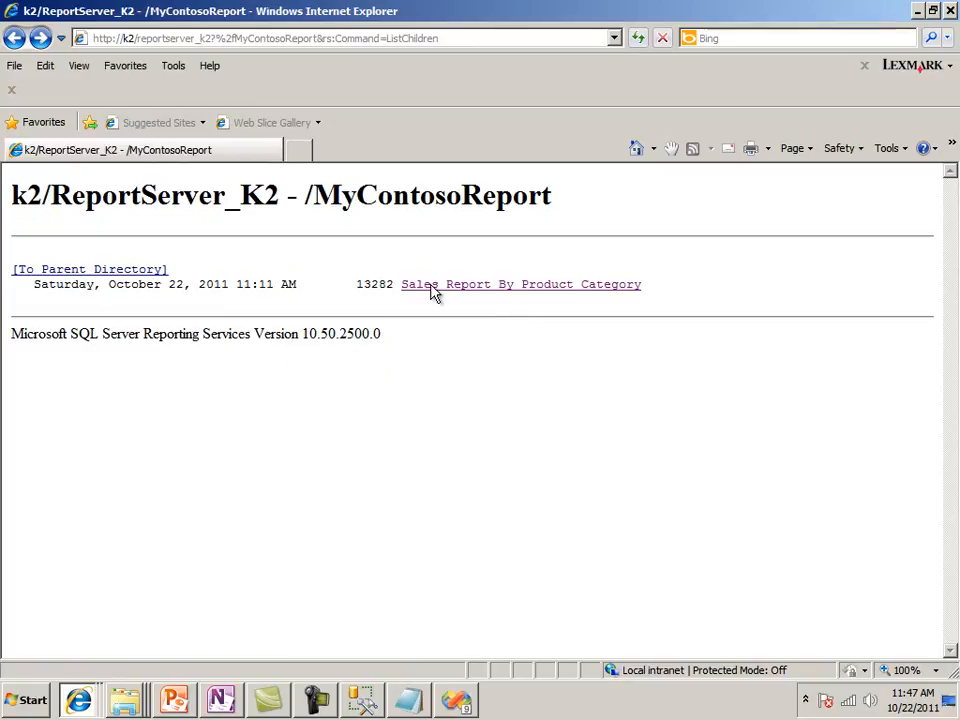
click(638, 42)
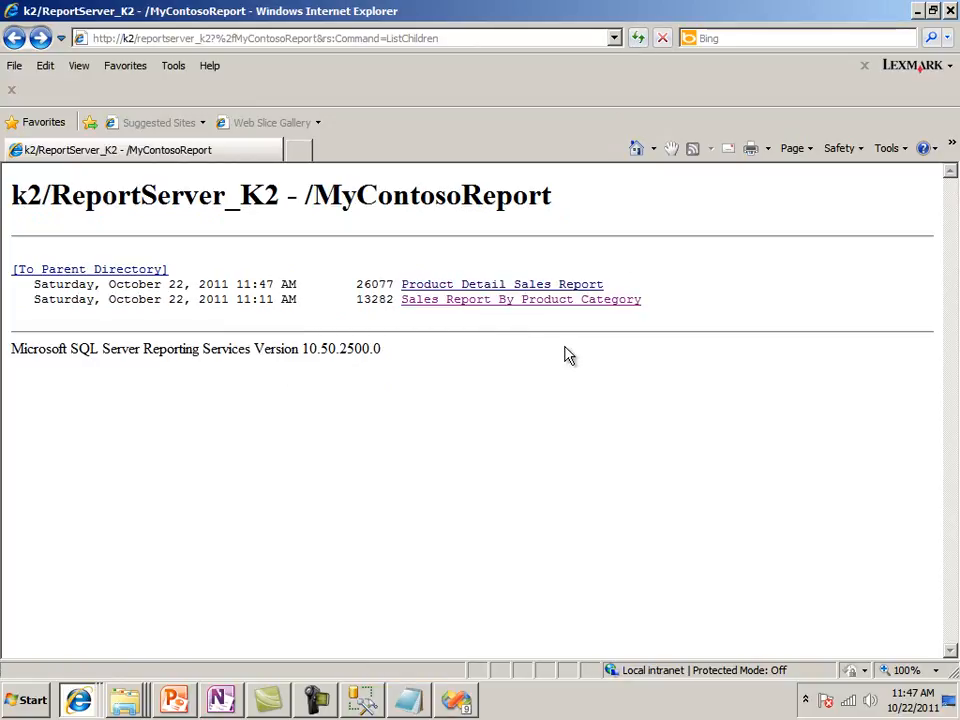
click(588, 288)
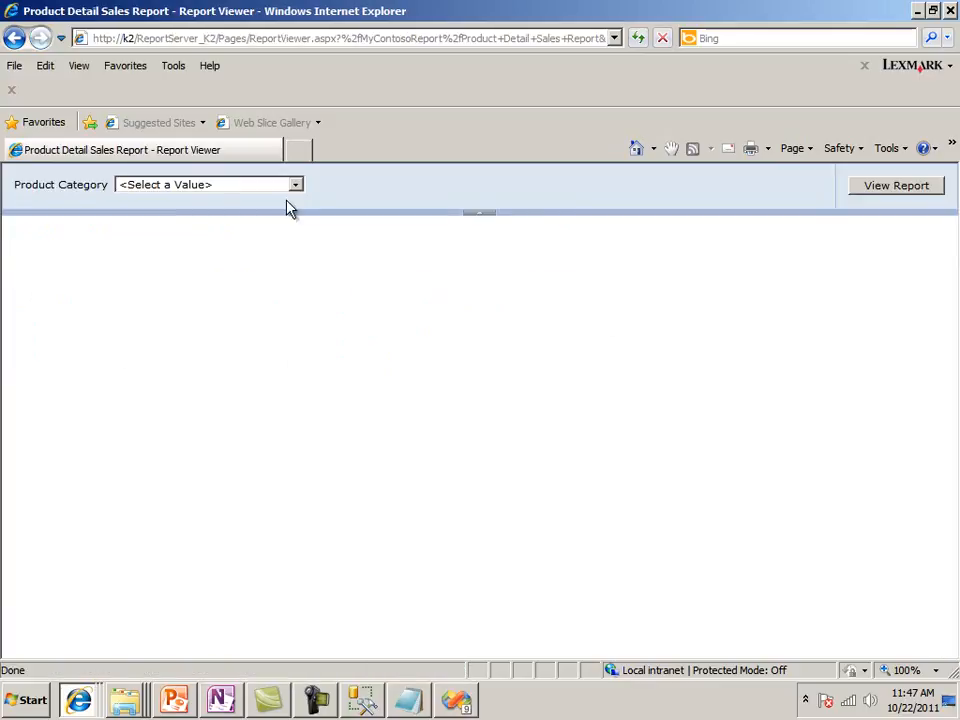
Run the deployed report for the Audio product category
click(296, 188)
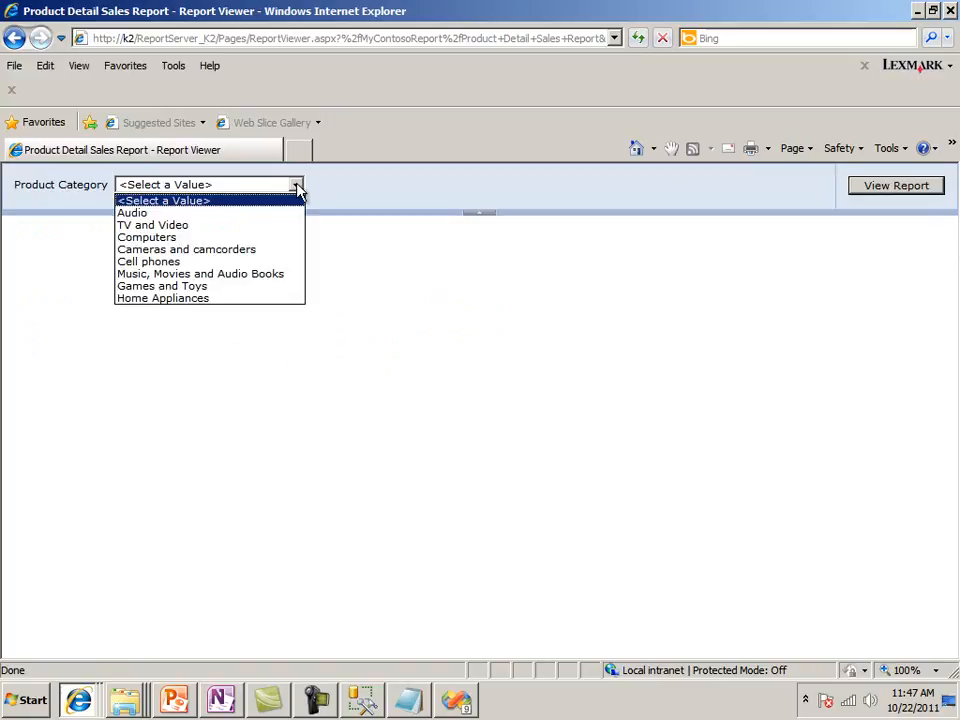
click(259, 214)
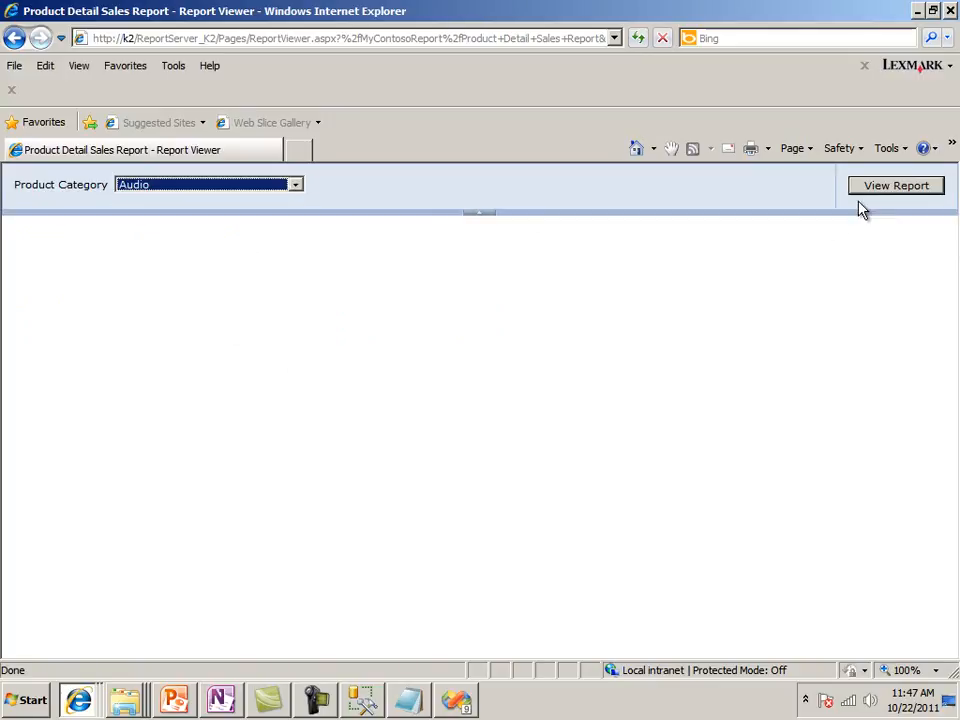
click(896, 185)
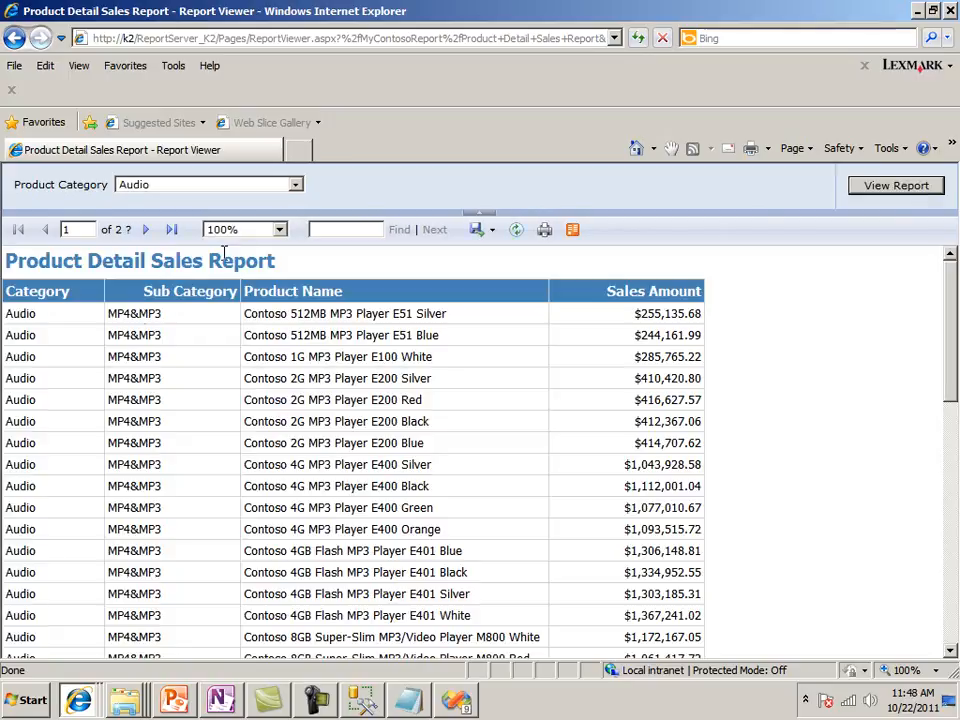
Look through the Audio results, run the deployed report for the TV and Video category and check its product rows
scroll(600, 375, down, 5)
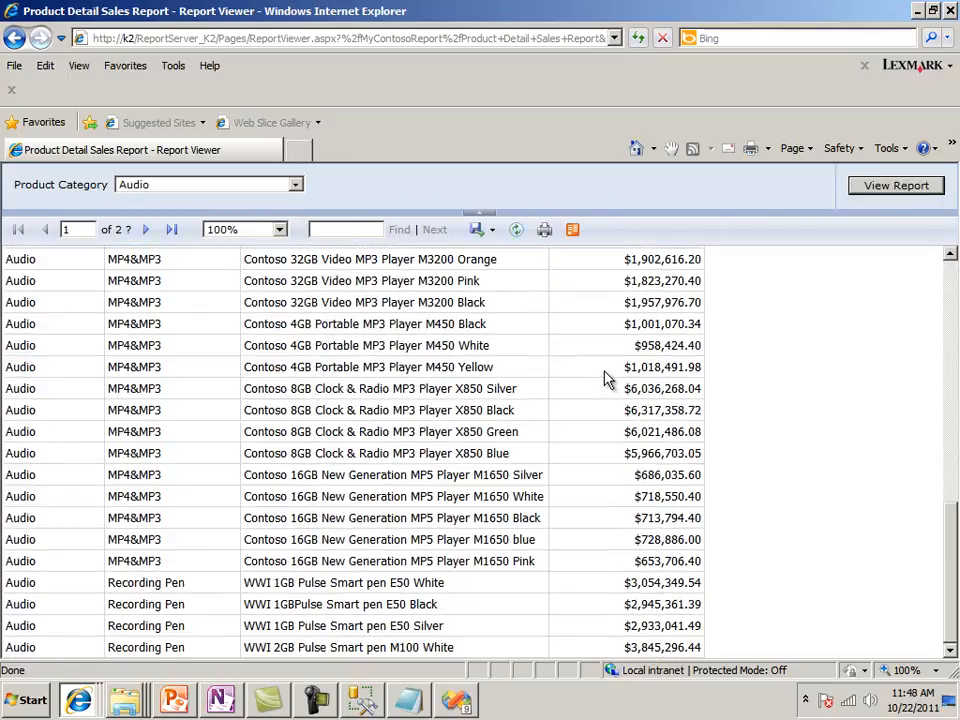
scroll(606, 376, up, 6)
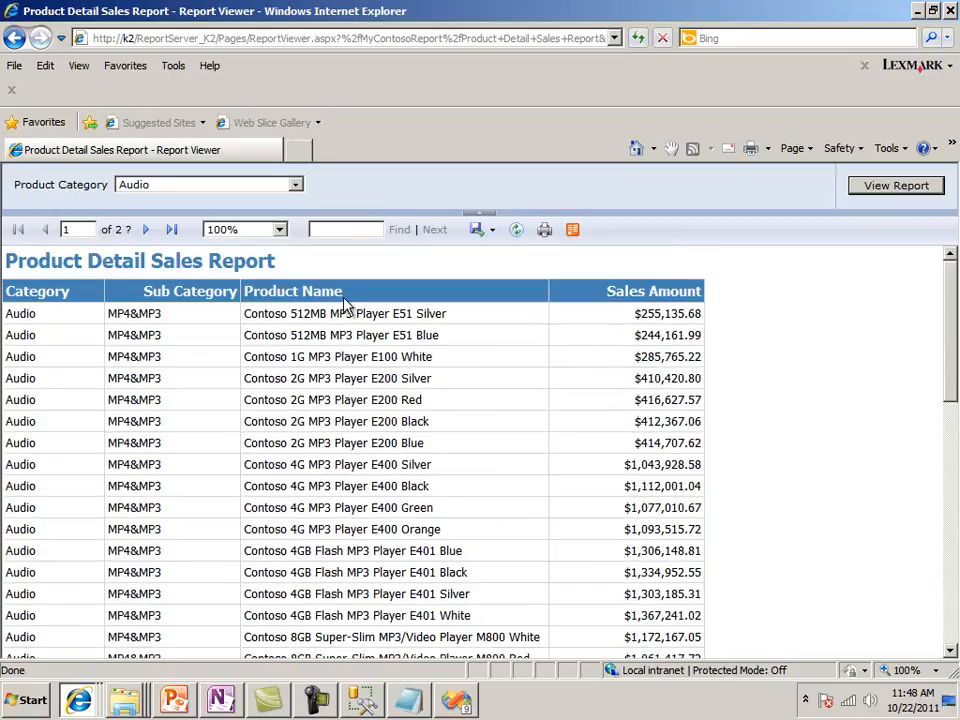
click(295, 186)
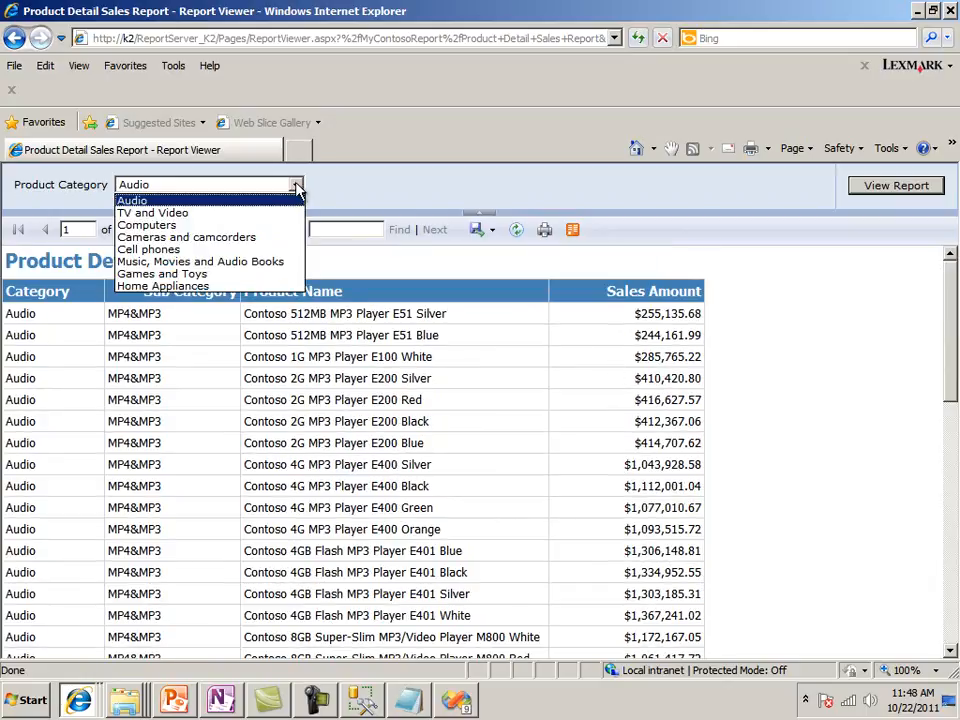
click(246, 213)
click(905, 186)
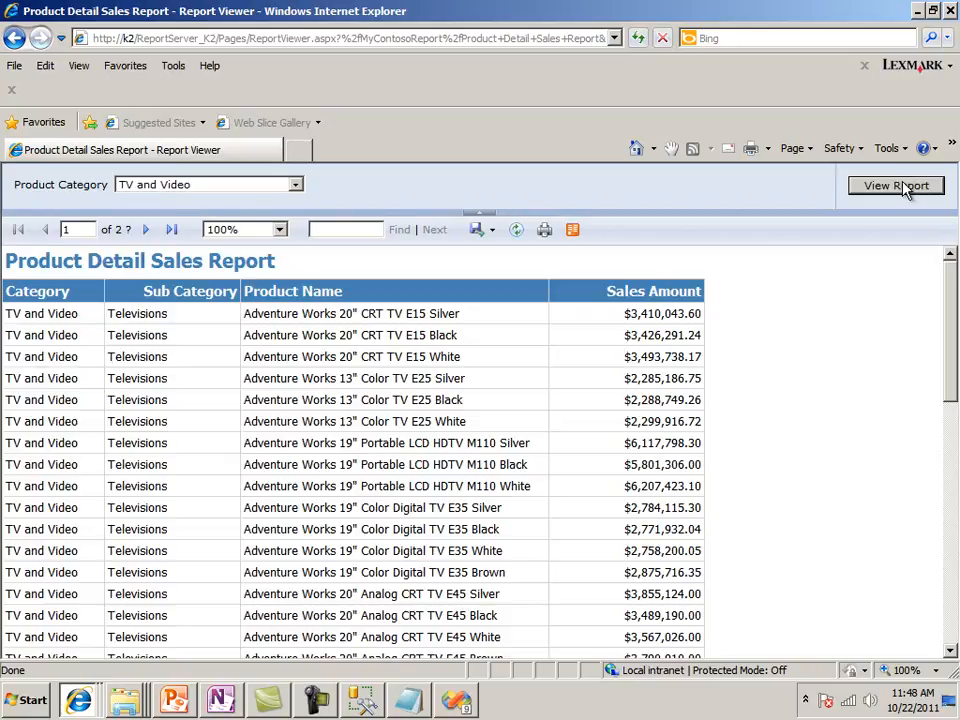
scroll(276, 482, down, 5)
scroll(276, 482, down, 3)
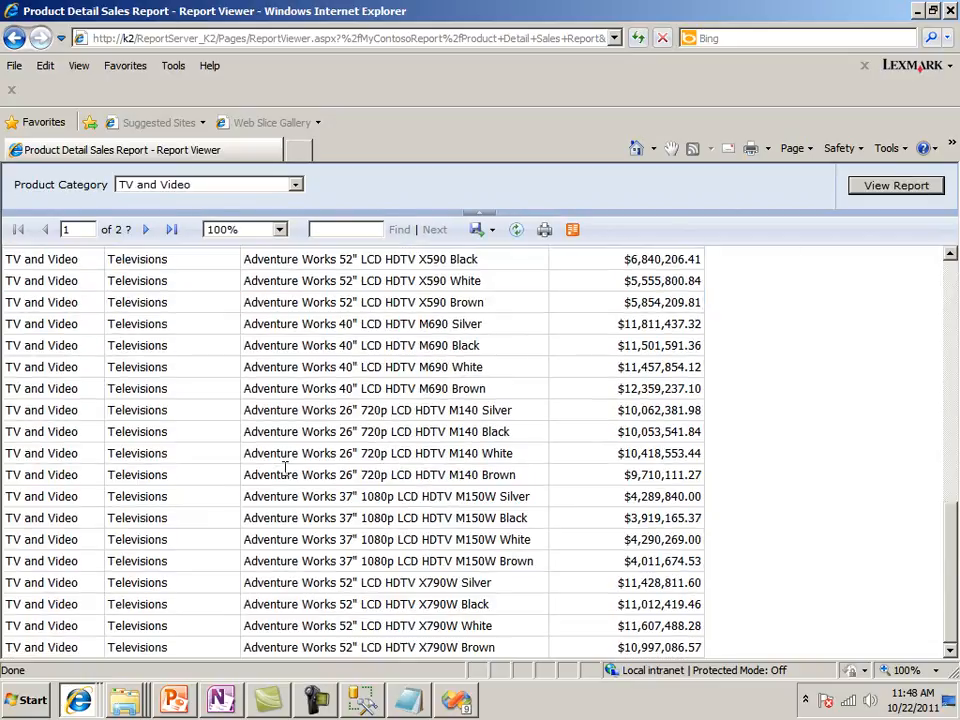
Run the deployed report for the Cameras and camcorders category and look through its rows
click(296, 186)
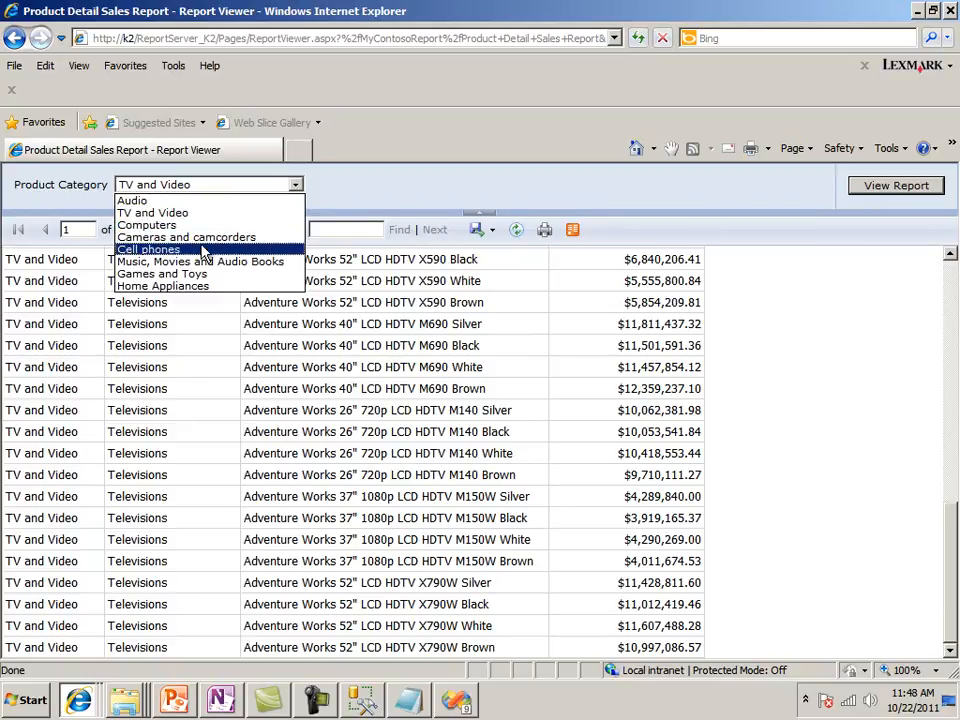
click(206, 239)
click(886, 190)
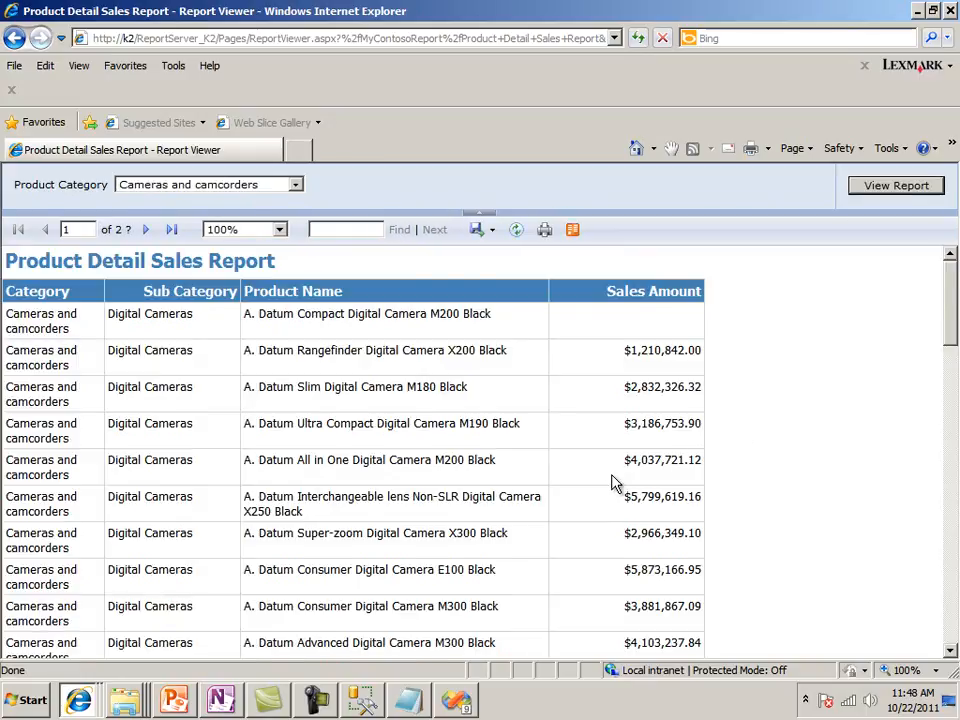
scroll(615, 482, down, 10)
scroll(617, 480, down, 5)
scroll(617, 477, up, 10)
scroll(617, 473, up, 2)
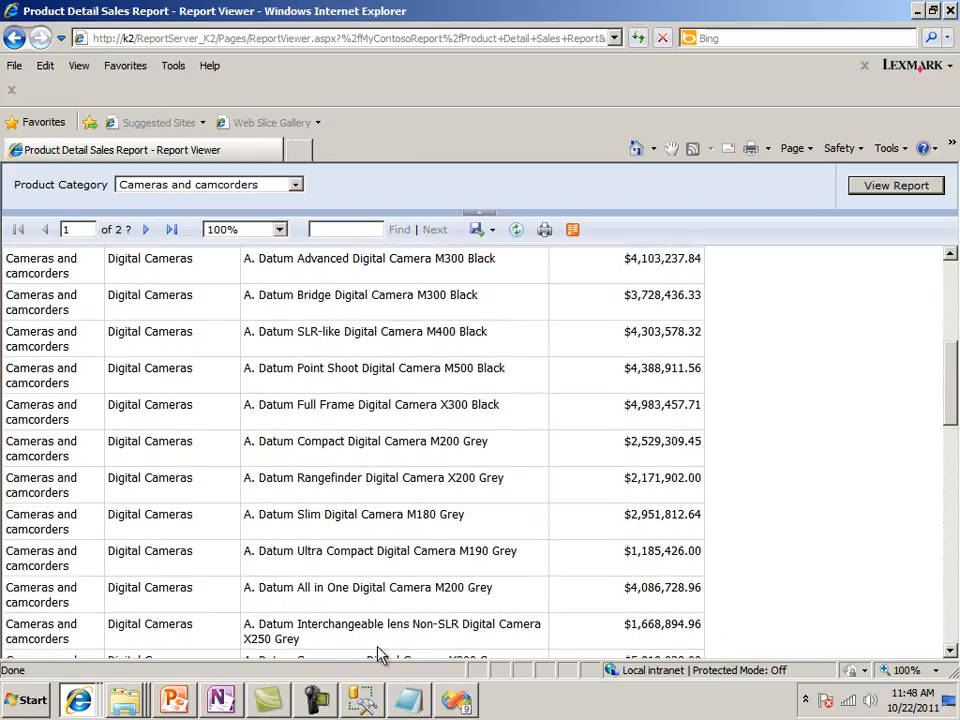
click(318, 703)
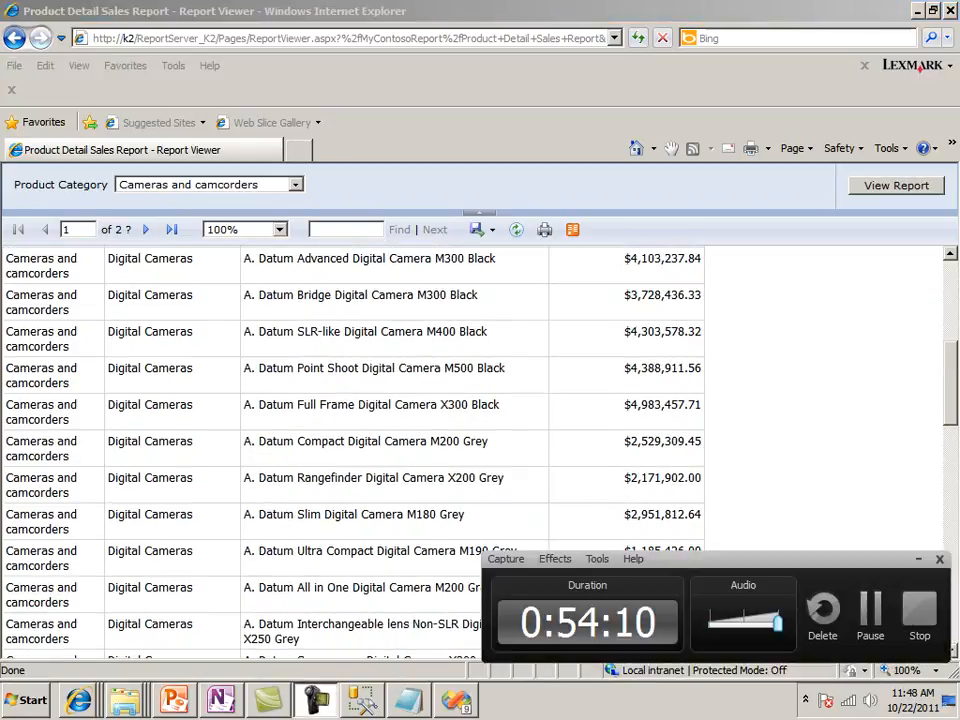
click(868, 621)
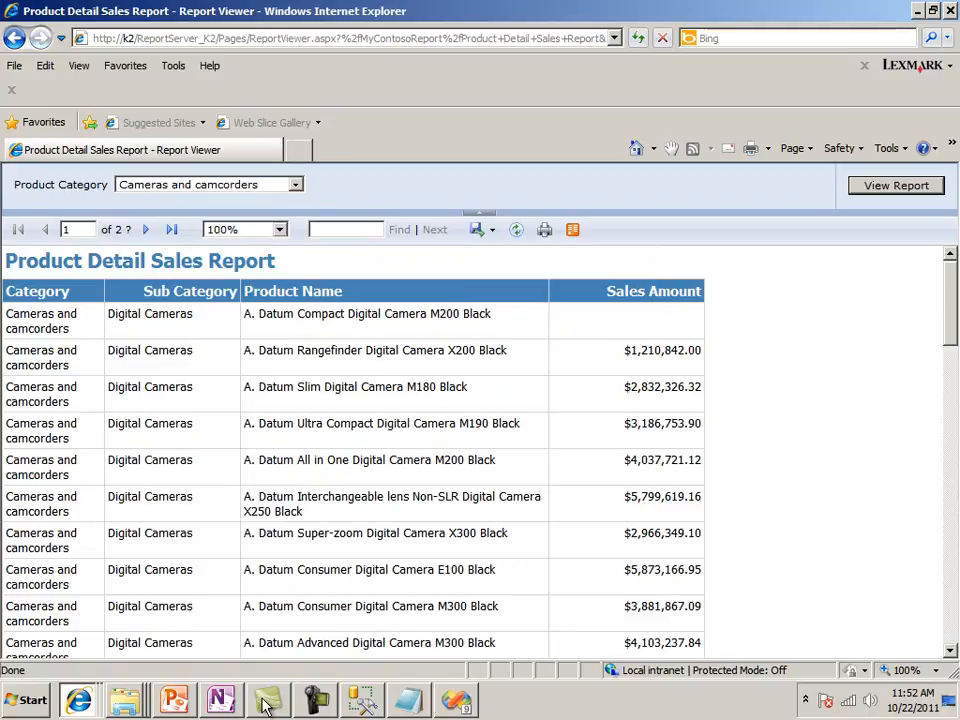
Switch to OneNote and highlight the two DEMO# 8.3 goals about tracing the submitted MDX and finding the parameter values
click(221, 700)
drag(814, 360, 806, 676)
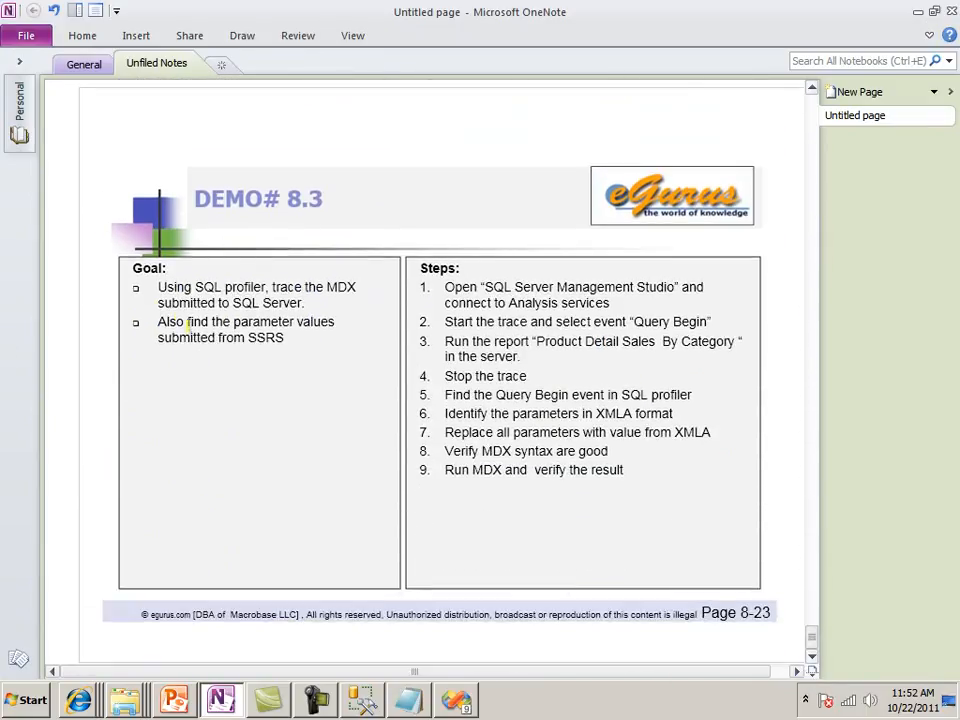
drag(158, 287, 352, 287)
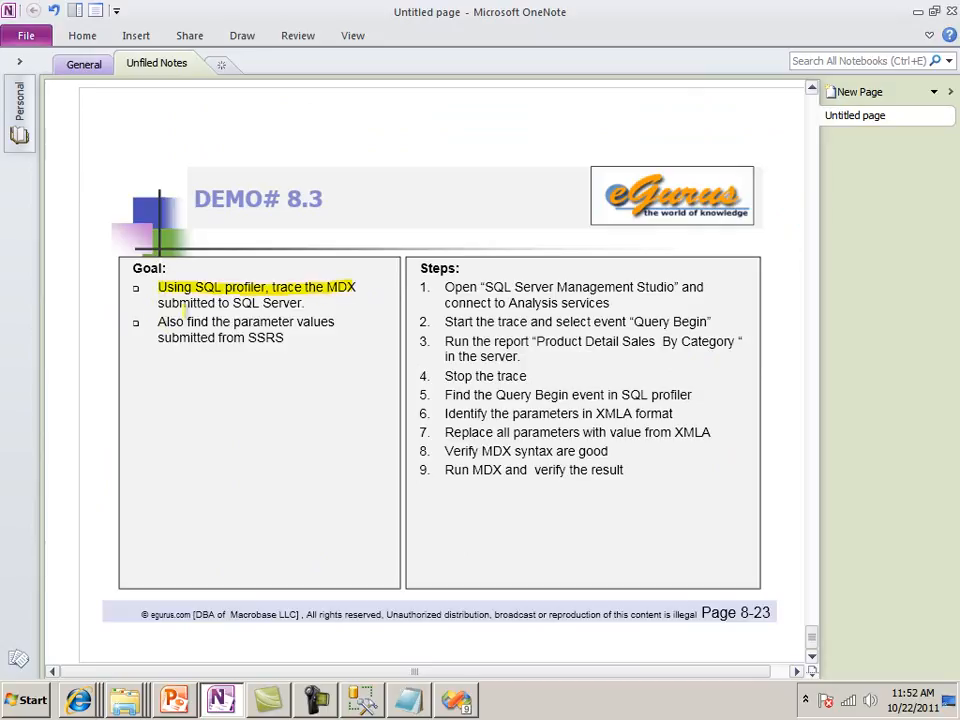
drag(172, 303, 300, 303)
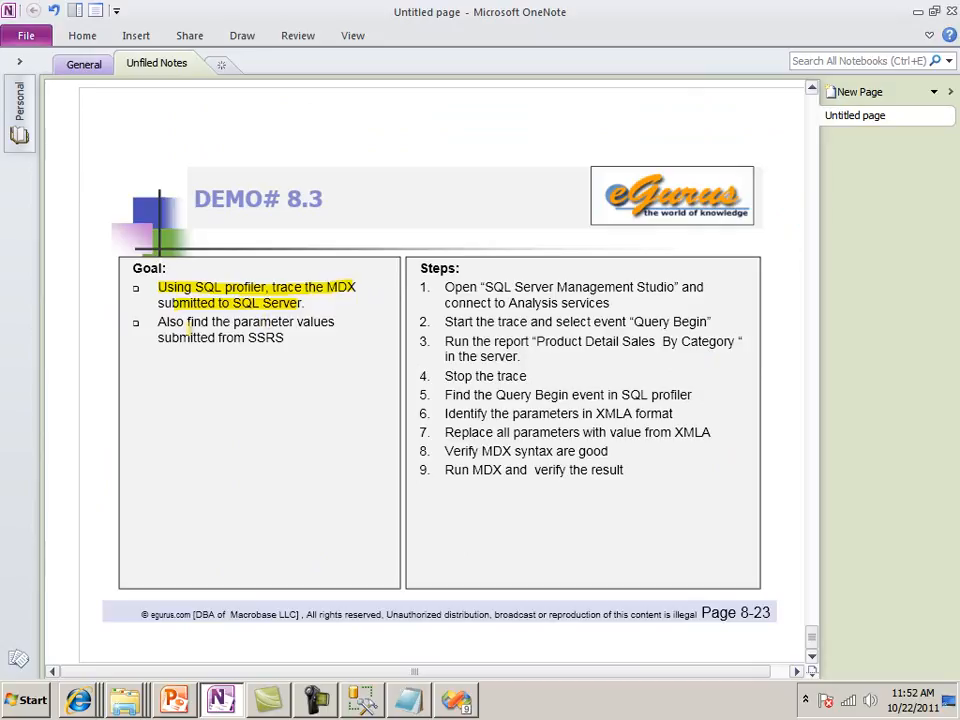
drag(172, 322, 292, 322)
drag(234, 338, 282, 338)
click(918, 13)
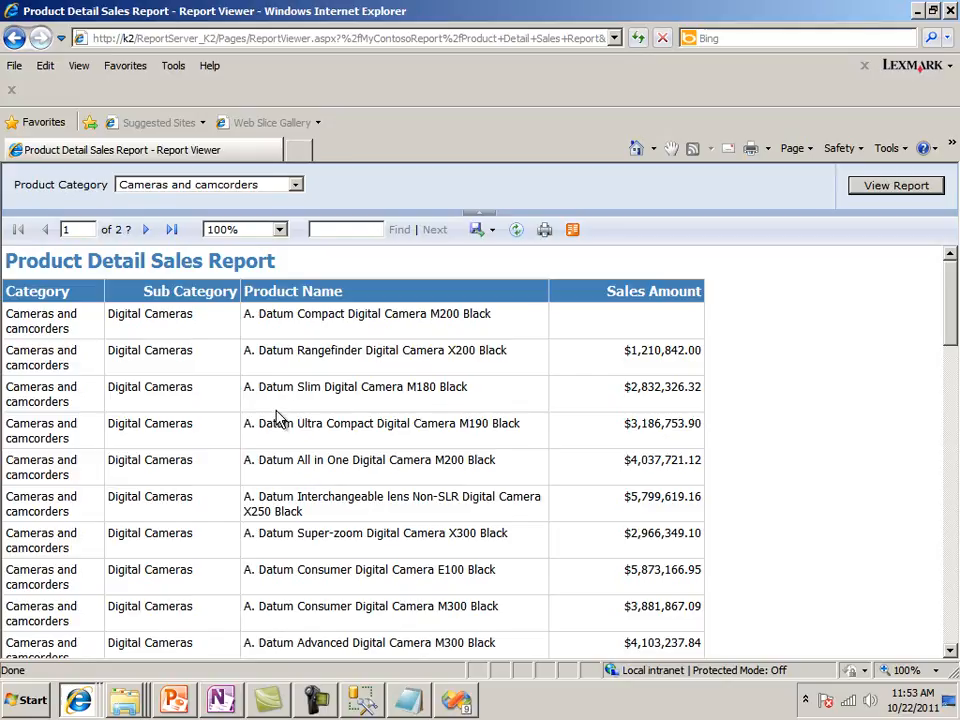
Switch to SQL Server Management Studio, launch SQL Server Profiler and connect it to the Analysis Services server K2\K2
click(360, 705)
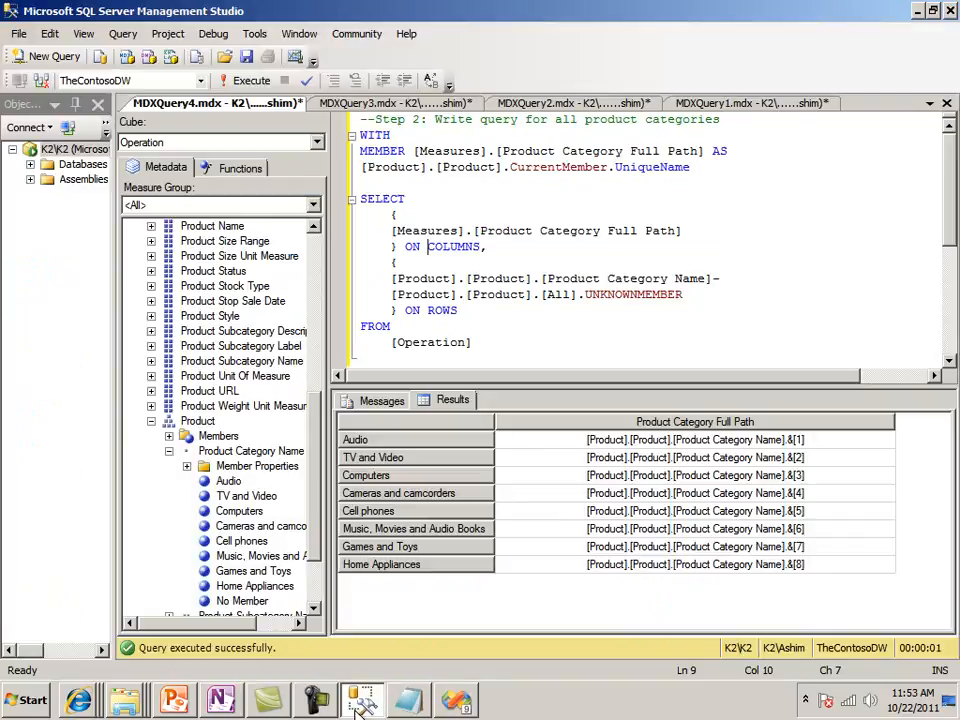
click(254, 33)
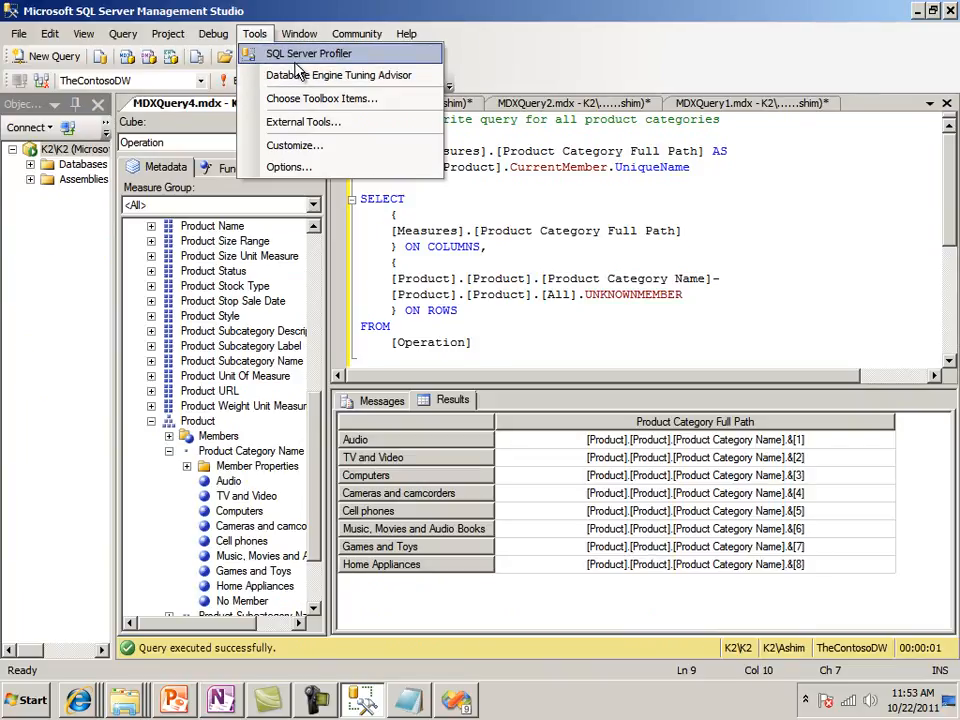
click(300, 55)
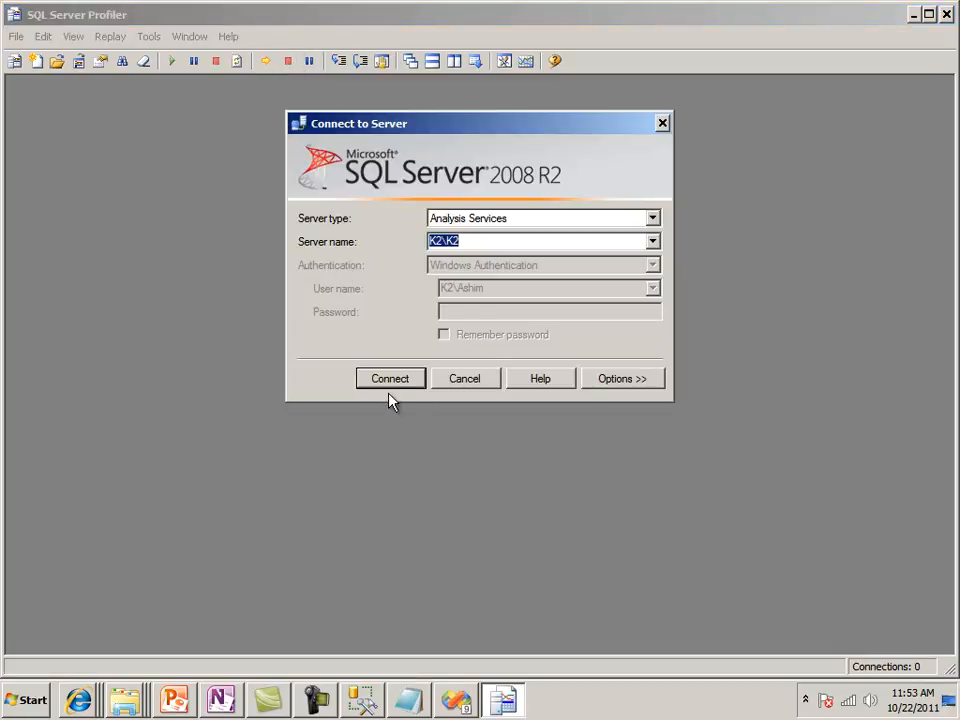
click(390, 379)
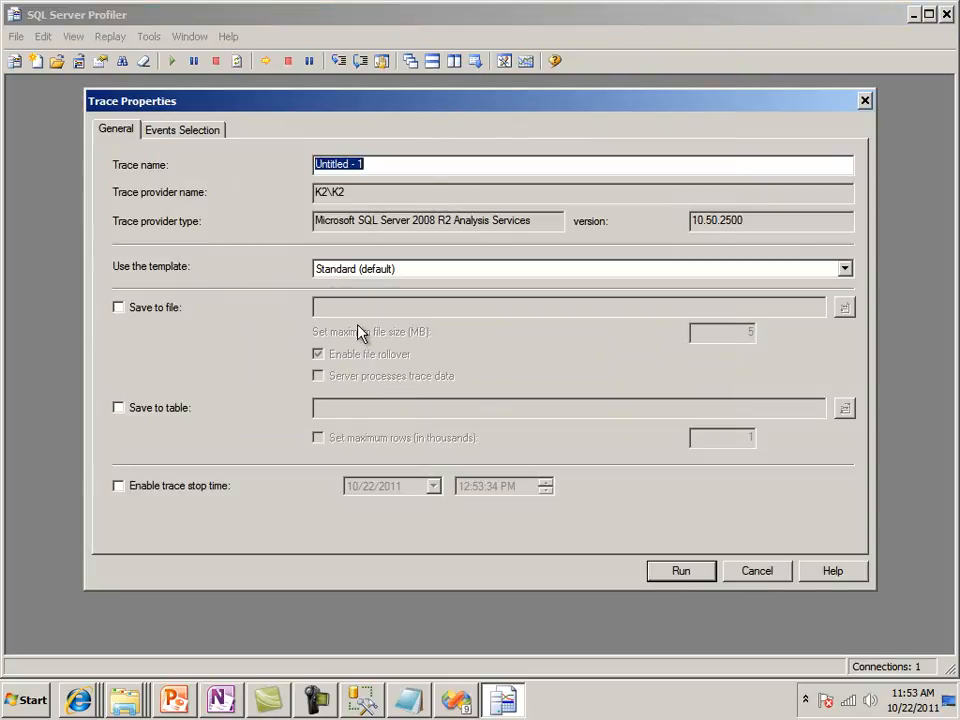
Check that Query Begin and Query End are among the traced events, run the trace, maximize its window and clear the initial rows
click(196, 131)
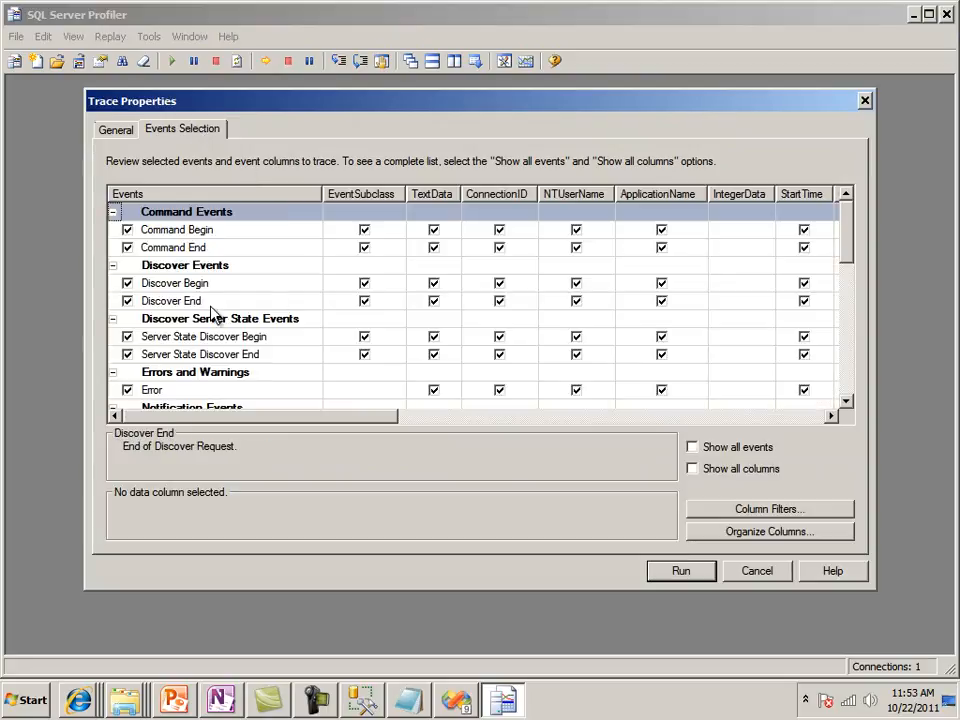
drag(842, 253, 849, 332)
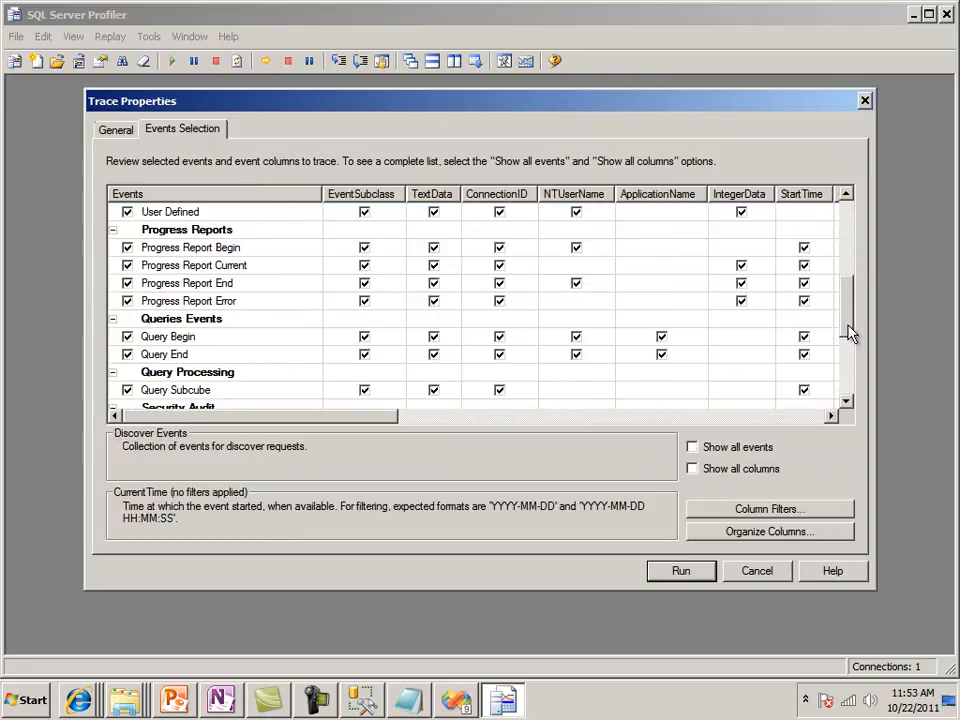
click(173, 343)
click(180, 356)
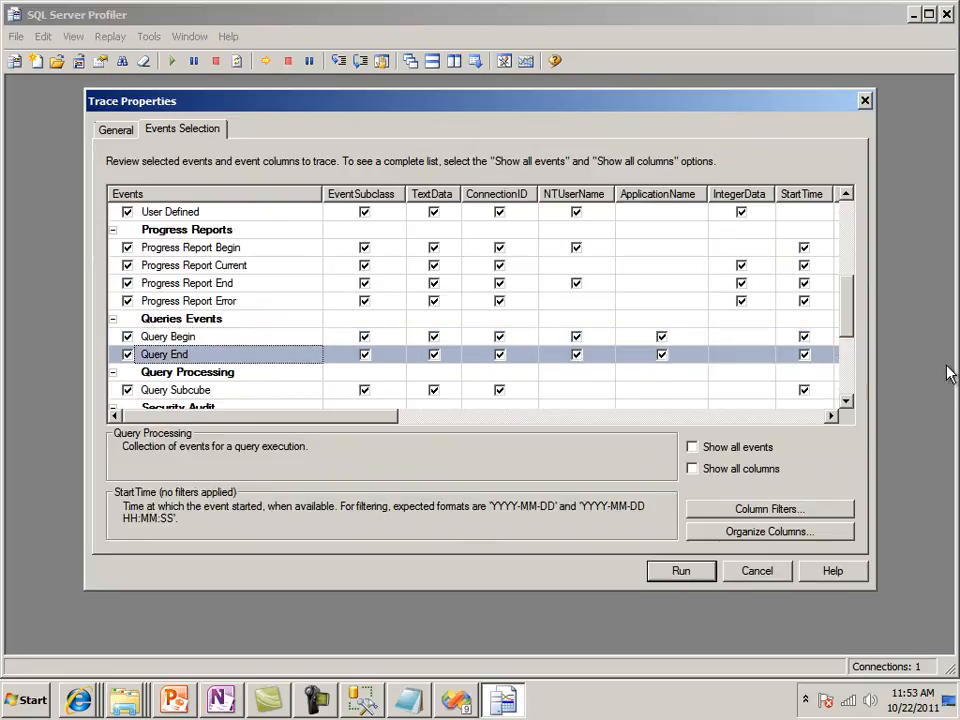
drag(853, 324, 827, 405)
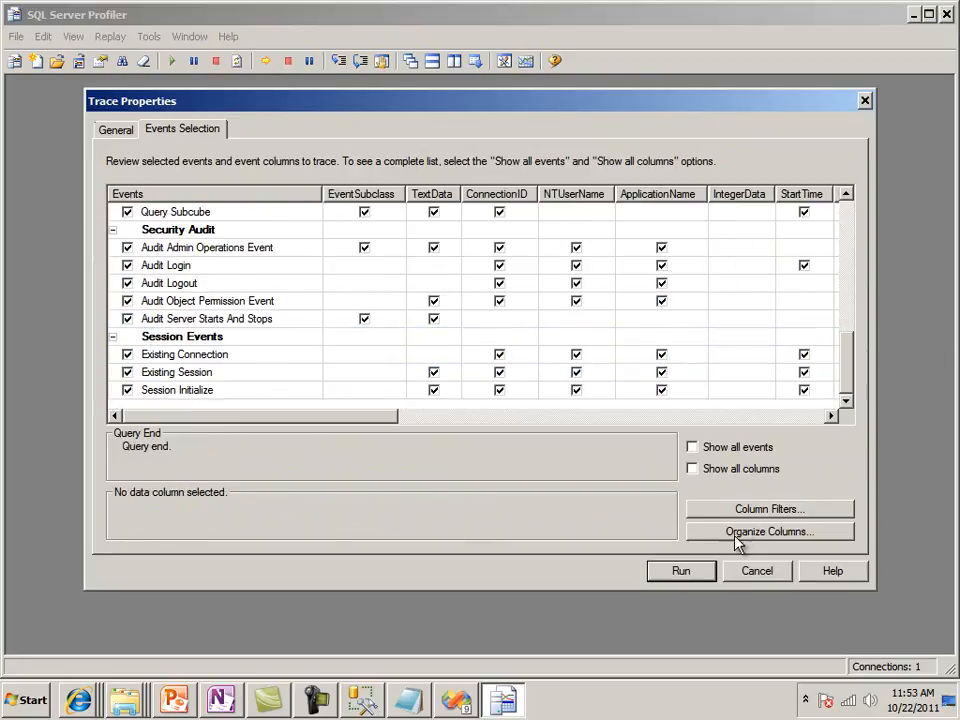
click(681, 571)
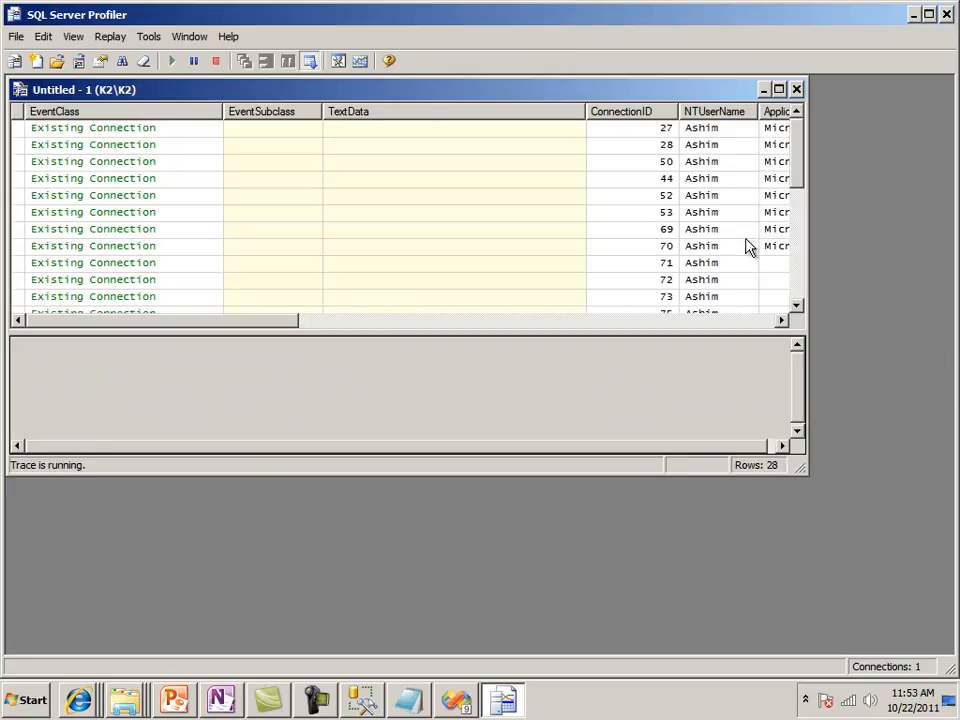
click(779, 90)
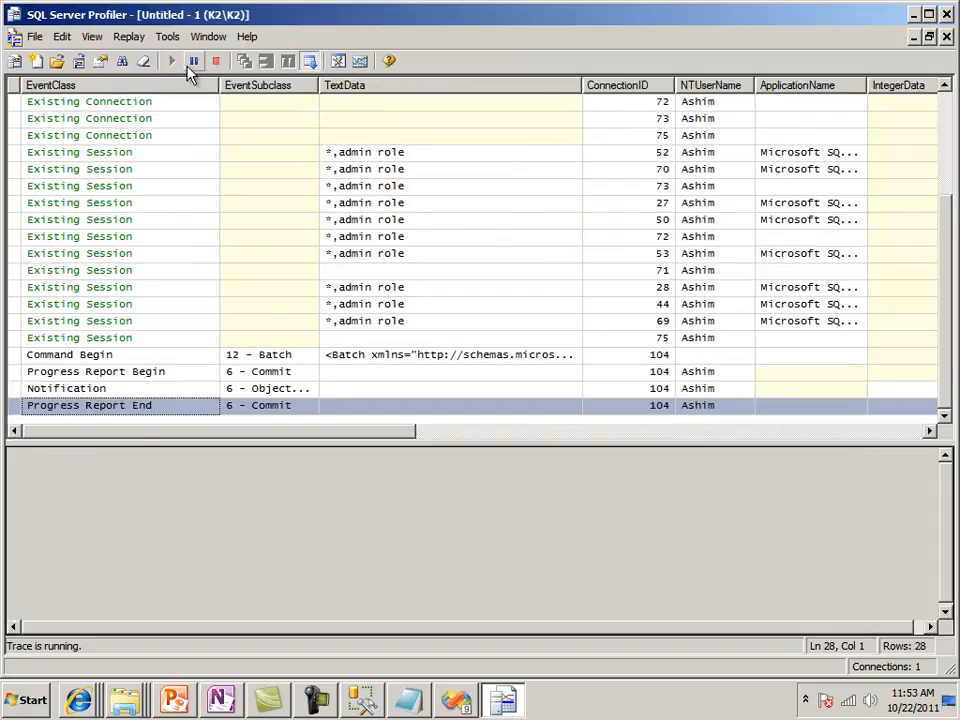
click(144, 62)
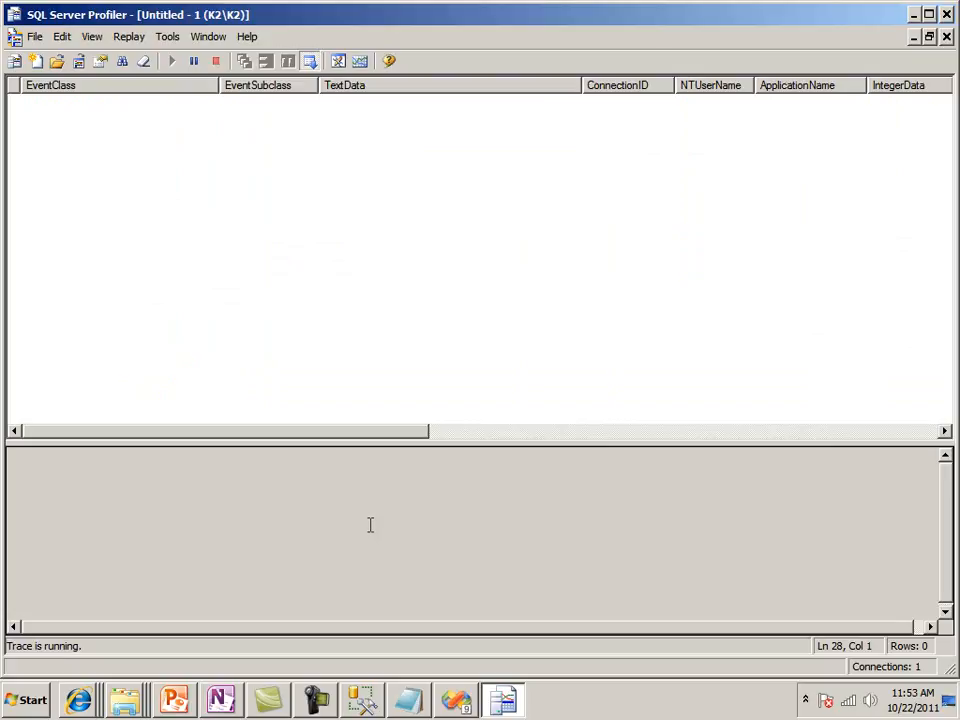
Switch to Internet Explorer, rerun the Product Detail Sales Report for Cameras and camcorders, and stop the trace back in SQL Server Profiler
click(79, 699)
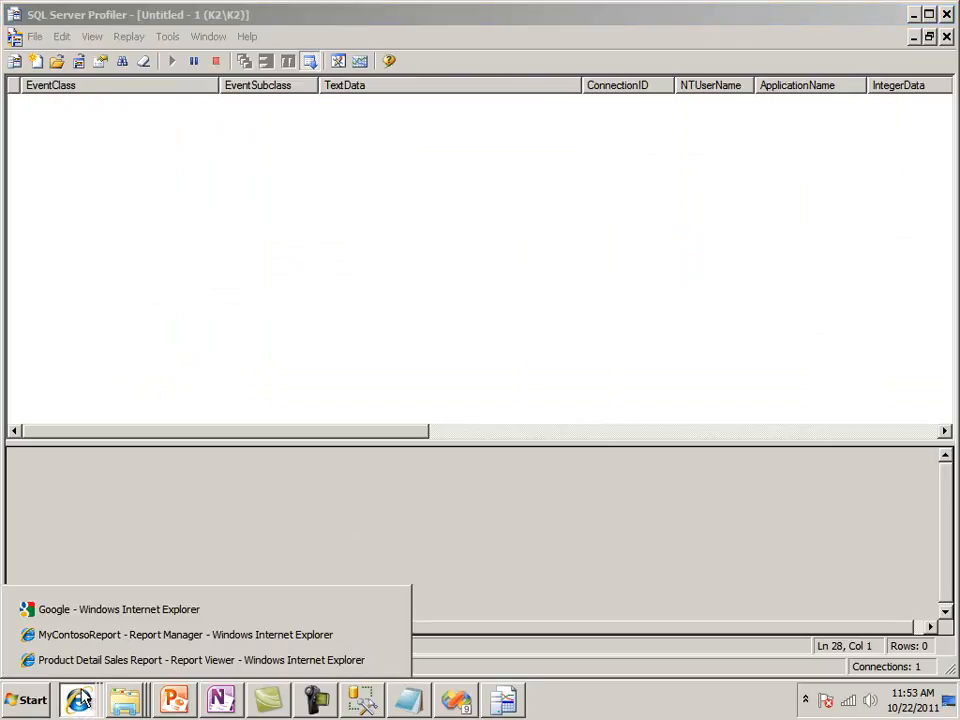
click(90, 660)
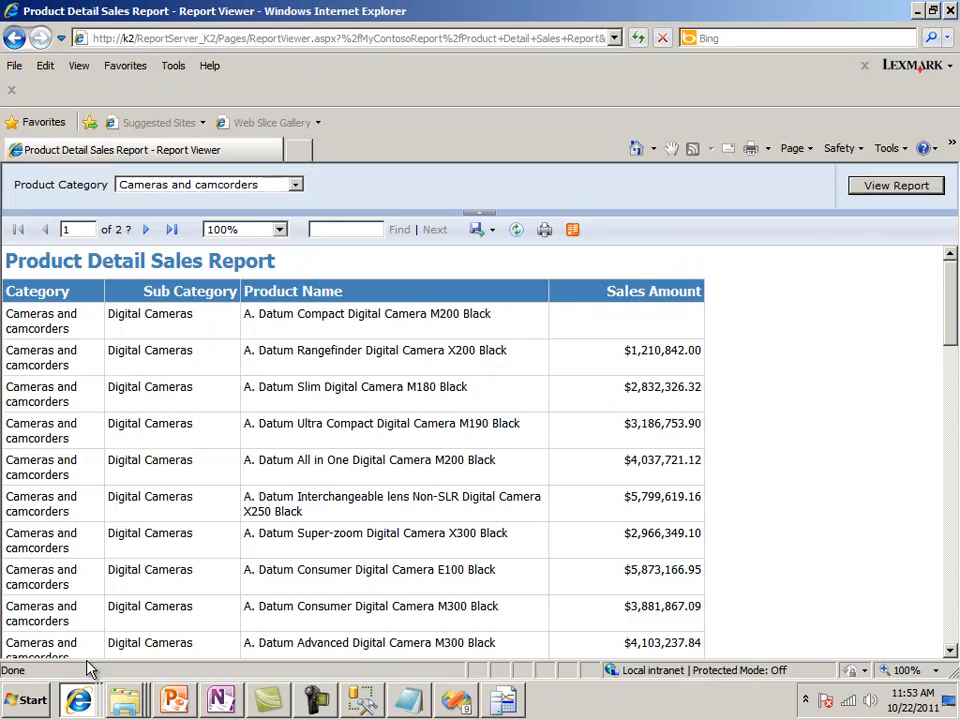
click(866, 193)
click(917, 14)
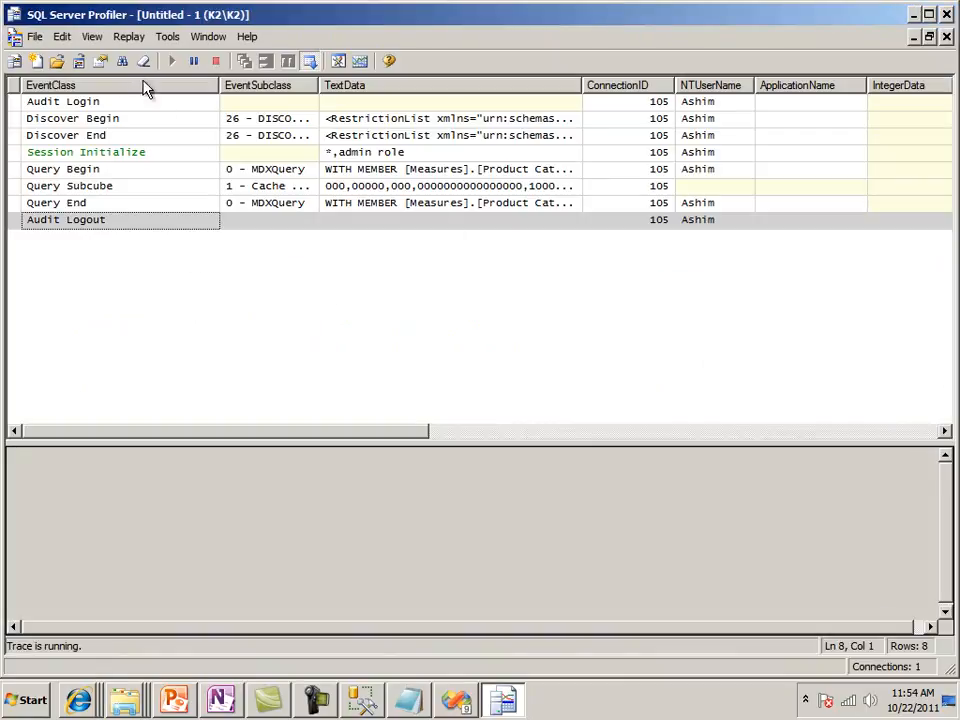
click(216, 63)
click(79, 203)
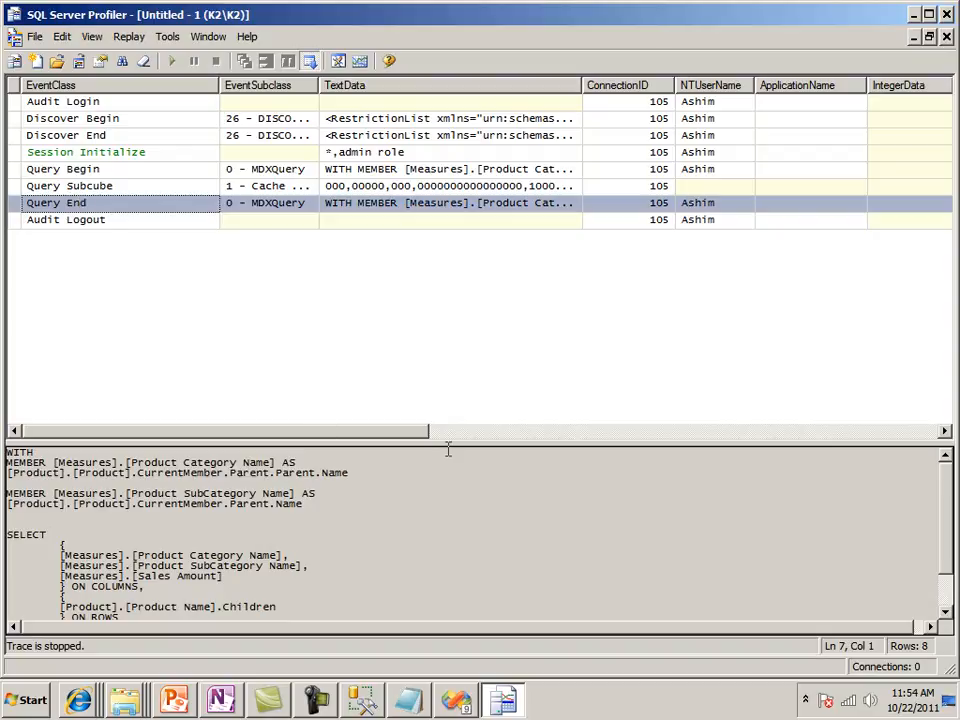
drag(447, 445, 452, 258)
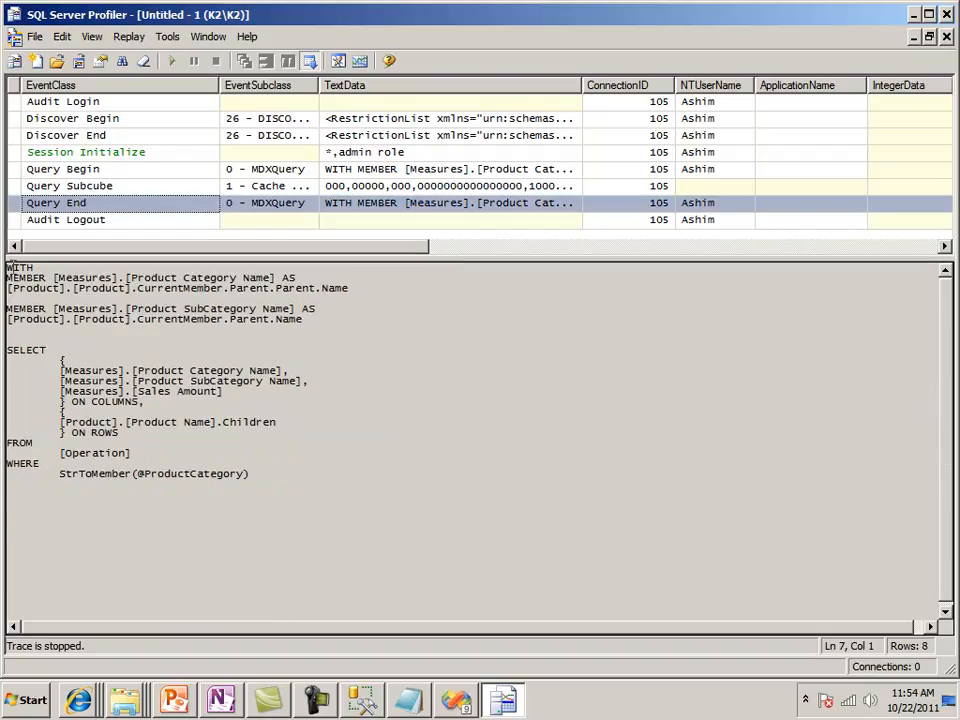
drag(7, 265, 257, 479)
click(42, 463)
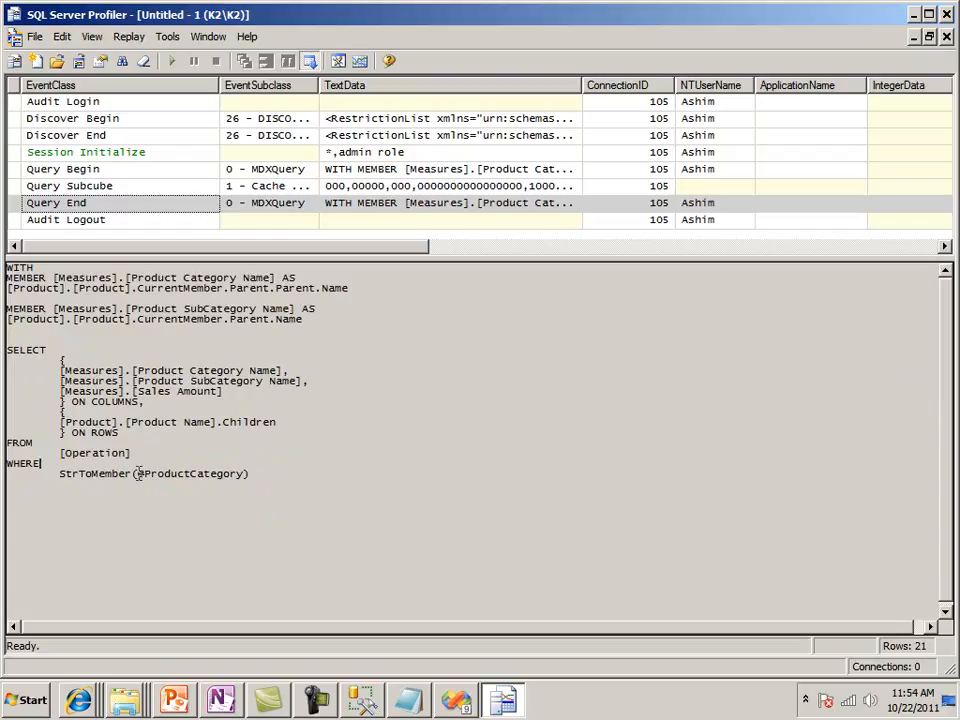
drag(136, 476, 242, 480)
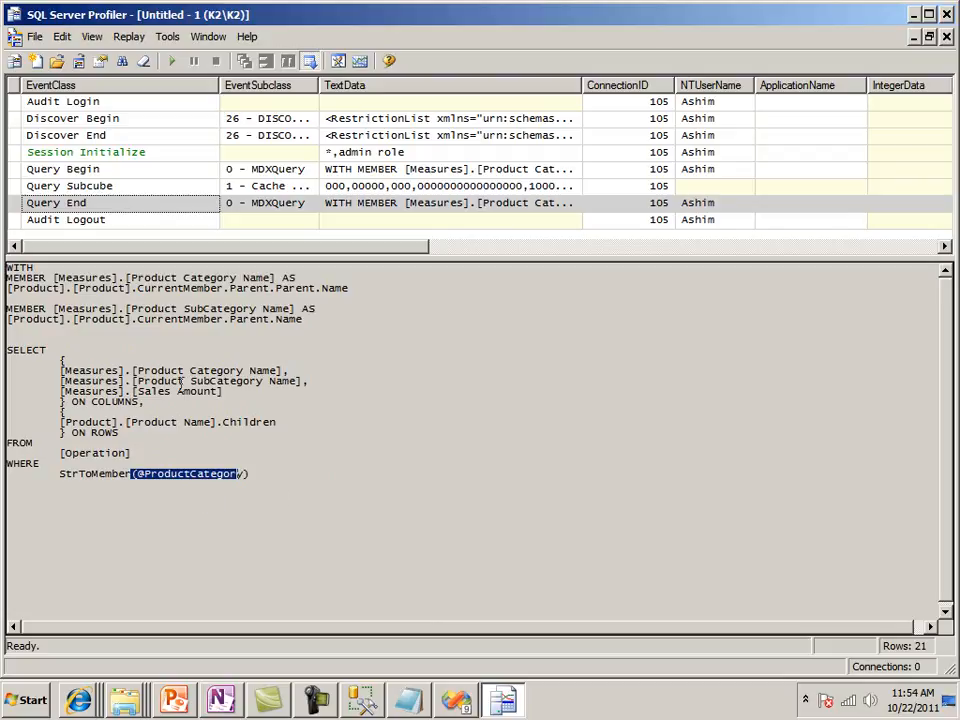
Copy the full text of the Query Begin event, switch to SQL Server Management Studio and paste it into a new MDX query
click(70, 172)
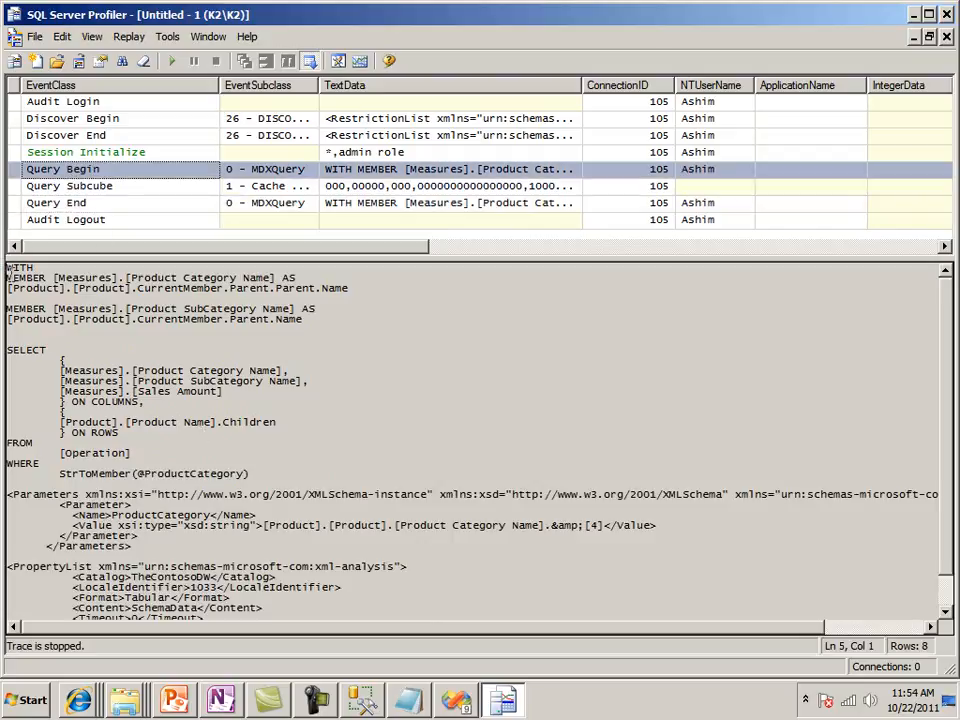
drag(7, 268, 414, 668)
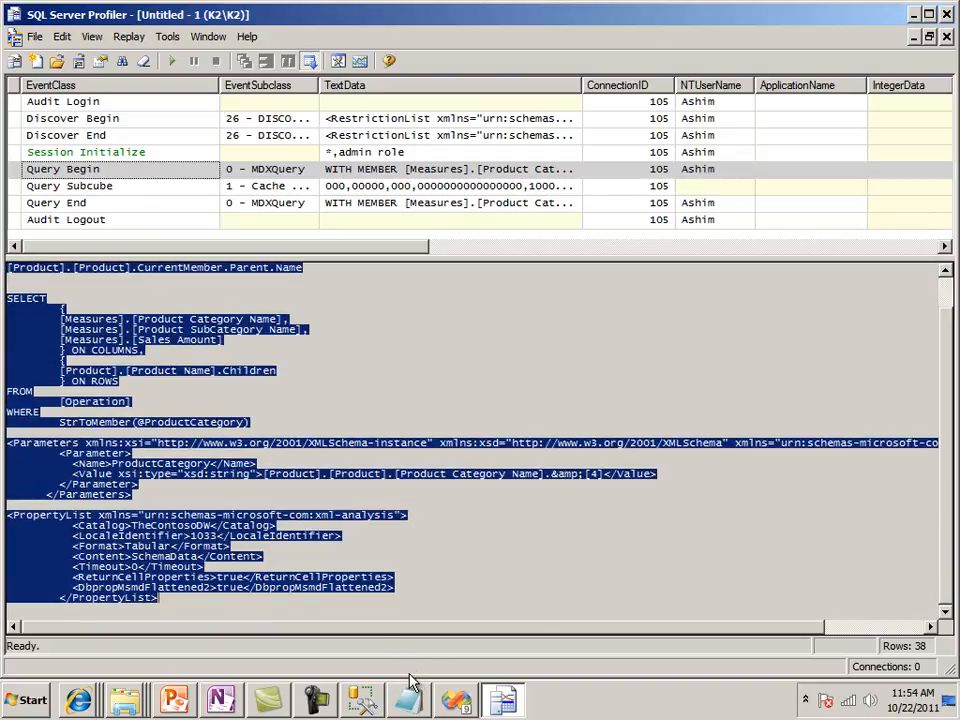
click(914, 15)
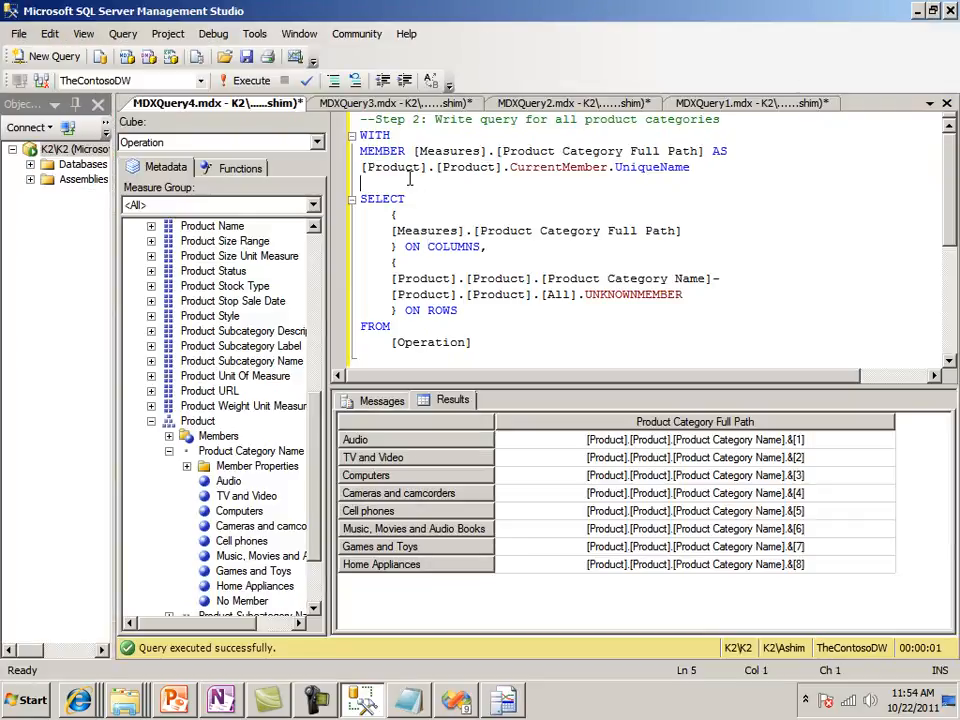
click(14, 55)
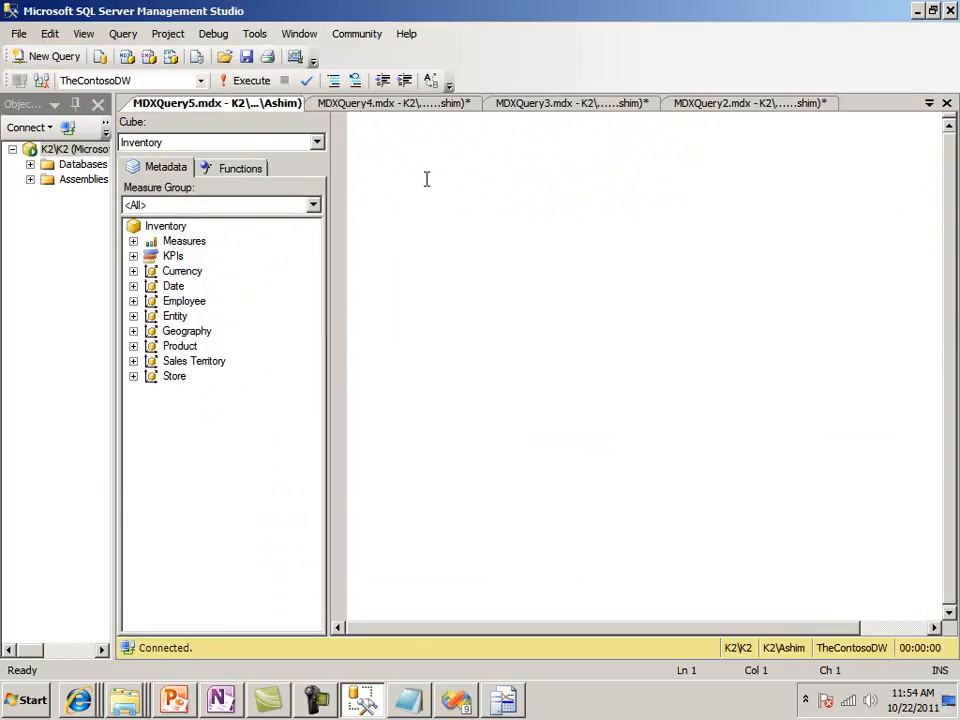
key(ctrl+v)
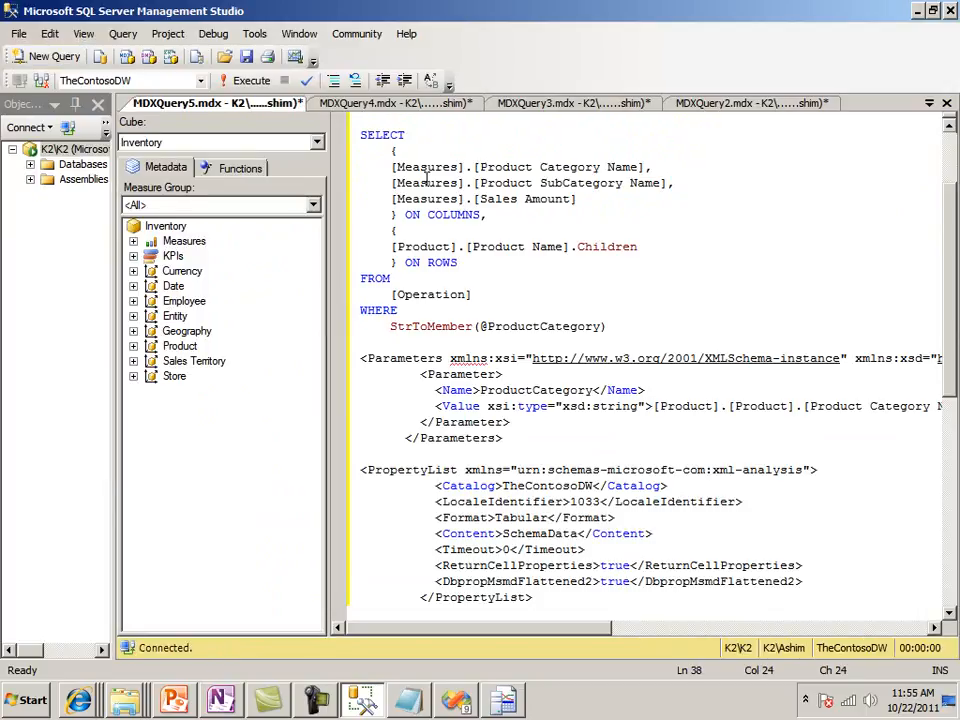
Set the query's cube to Operation and insert blank lines between the WHERE clause and the Parameters block
click(316, 143)
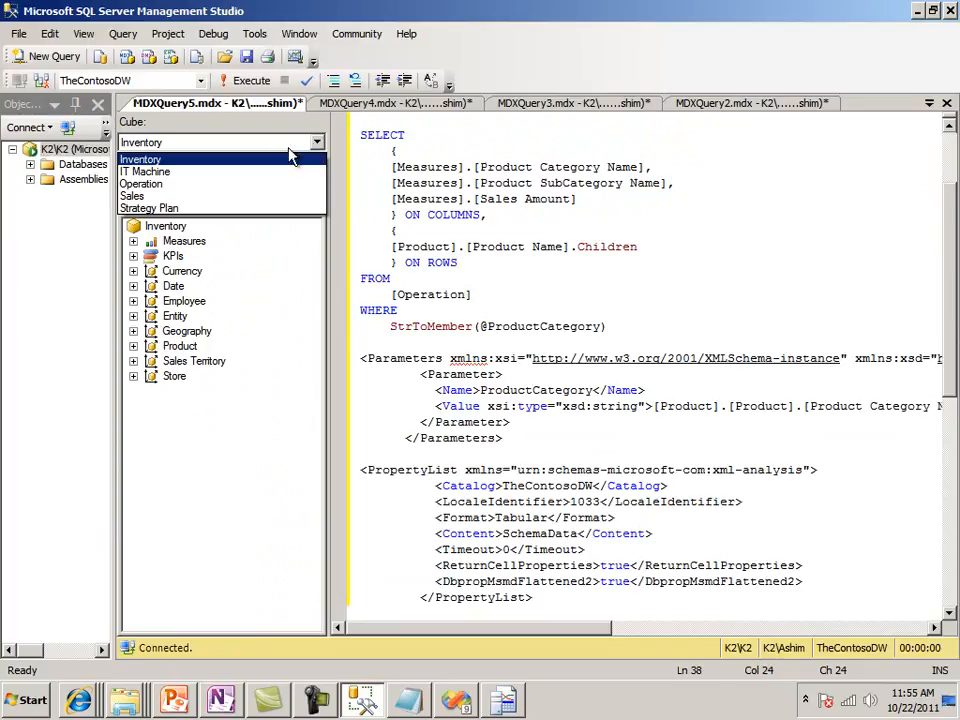
click(242, 184)
click(401, 231)
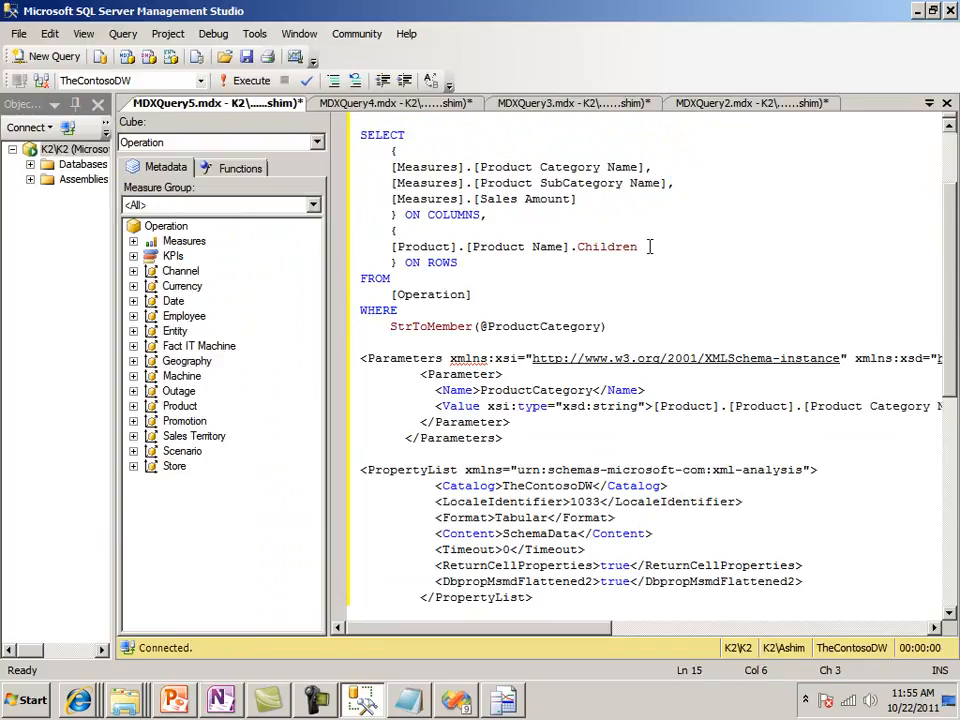
key(Down)
key(Down)
key(Down)
key(Down)
key(Down)
key(Down)
key(Down)
key(Return)
key(Return)
key(Return)
key(Return)
key(Up)
key(Up)
key(Up)
key(Up)
key(Up)
key(Up)
key(Up)
key(Up)
key(Up)
key(Up)
key(Up)
key(Up)
key(Up)
key(Up)
key(Up)
key(Up)
key(Up)
key(Up)
key(Up)
key(Up)
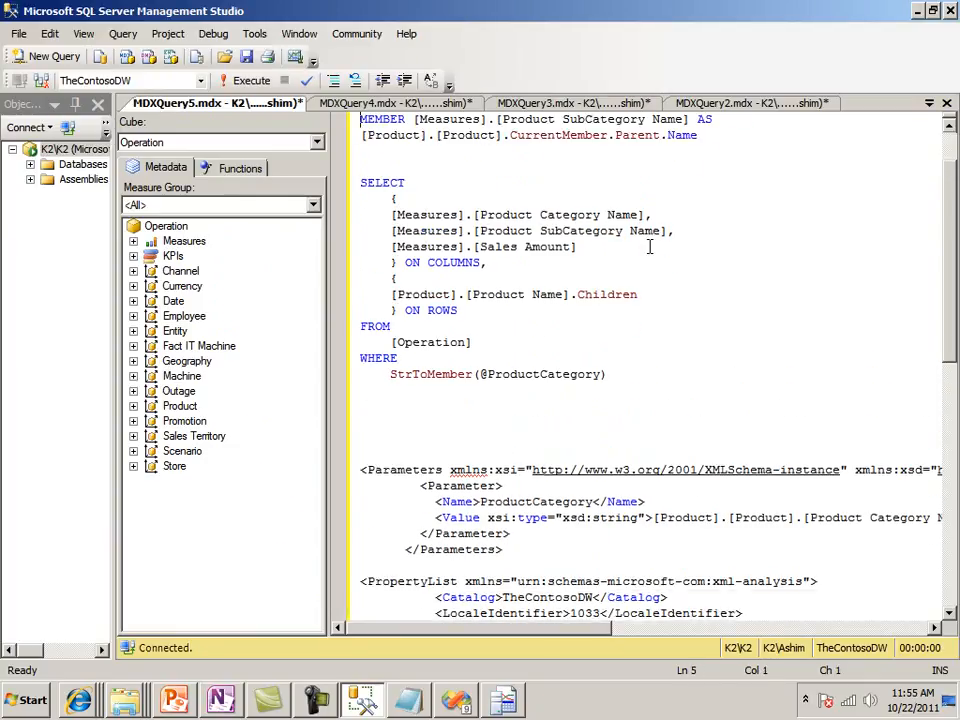
key(Up)
key(Up)
key(Up)
key(Up)
key(Down)
key(Down)
key(Down)
key(Down)
key(Down)
key(Down)
key(Down)
key(Down)
key(Down)
key(Down)
key(Down)
key(Down)
key(Down)
key(Down)
key(Down)
key(Down)
key(Down)
key(Down)
key(Down)
key(Down)
key(Left)
key(Left)
key(Left)
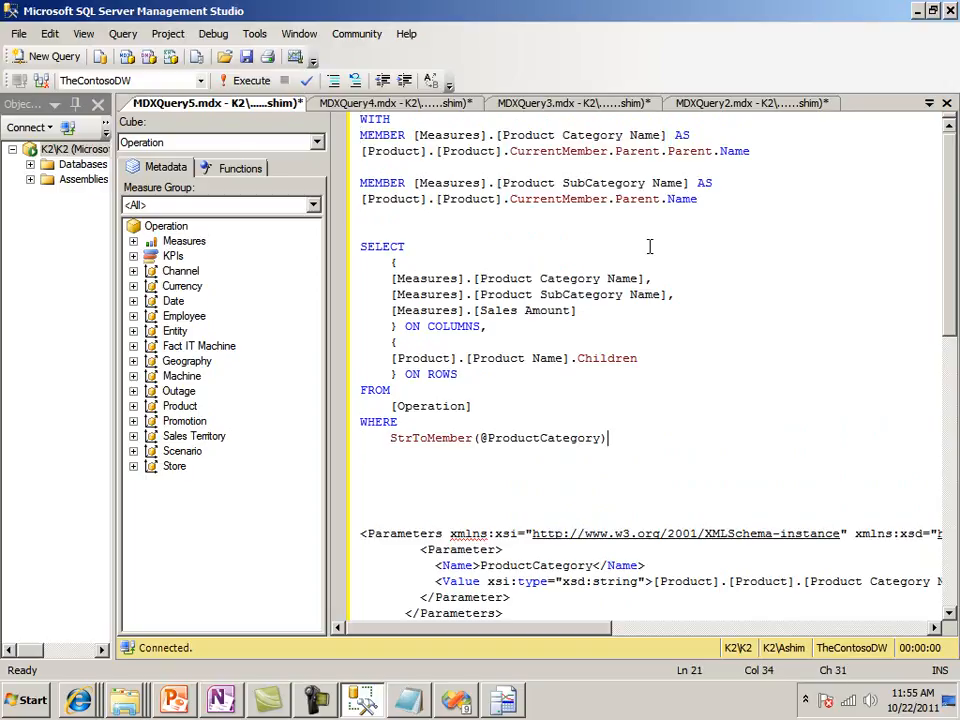
key(Right)
key(Right)
key(Right)
key(Left)
key(Up)
key(F5)
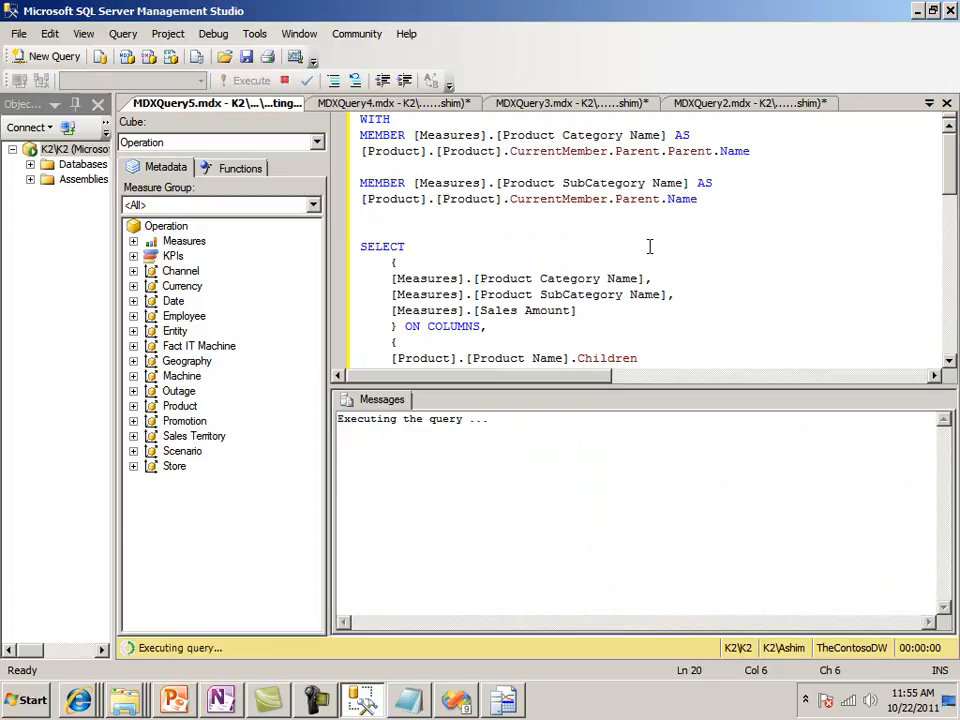
Enlarge the query editor pane and delete the PropertyList XML block at the end of the query
key(Down)
key(Down)
key(Down)
key(Down)
key(Down)
key(Down)
key(Down)
key(Down)
key(Down)
key(Down)
key(Down)
key(Down)
key(Down)
key(Down)
key(Down)
key(Down)
key(Down)
key(Down)
key(Down)
key(Down)
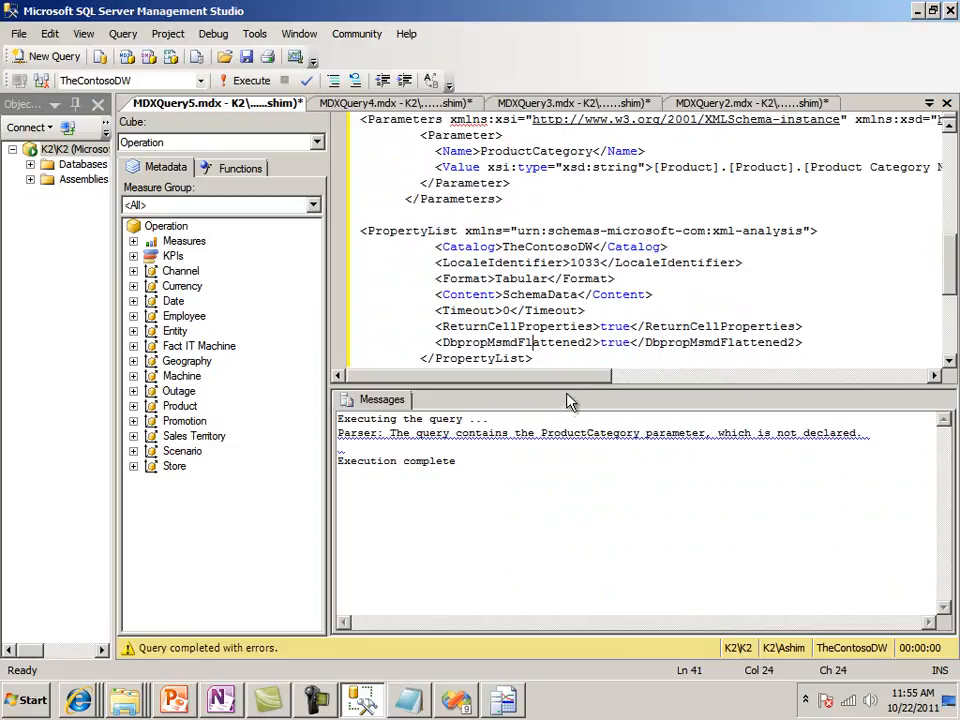
drag(568, 386, 585, 524)
click(452, 342)
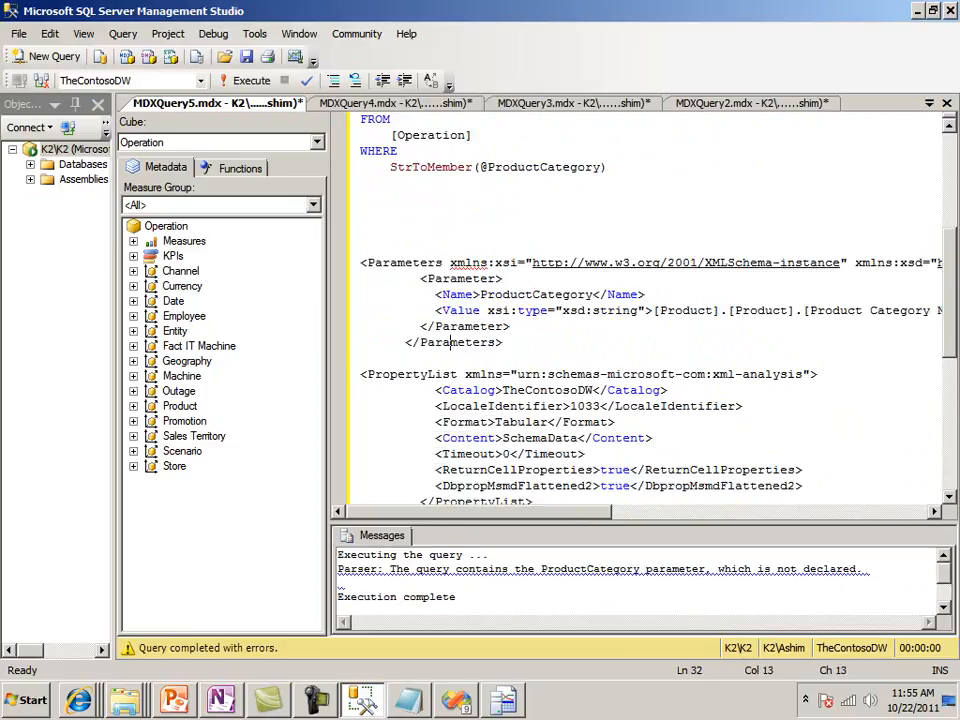
key(Up)
key(Up)
key(Up)
key(Up)
key(Down)
key(Down)
key(Down)
key(Down)
key(Down)
key(Down)
key(shift+Down)
key(shift+Down)
key(shift+Down)
key(shift+Down)
key(shift+Down)
key(shift+Down)
key(shift+Down)
key(shift+Down)
key(shift+Down)
key(shift+End)
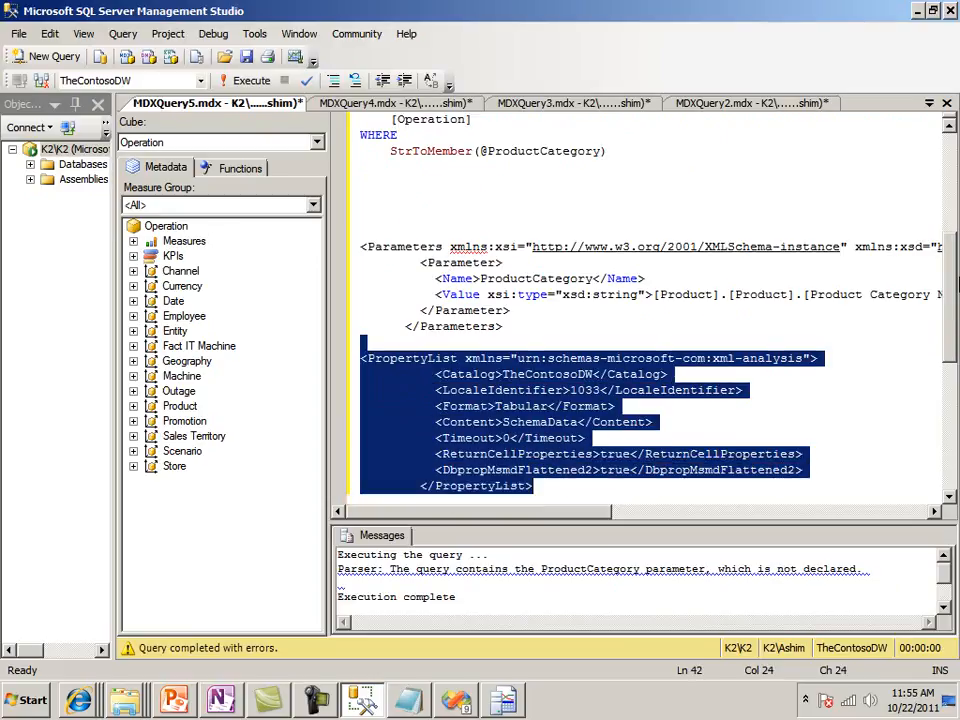
key(Delete)
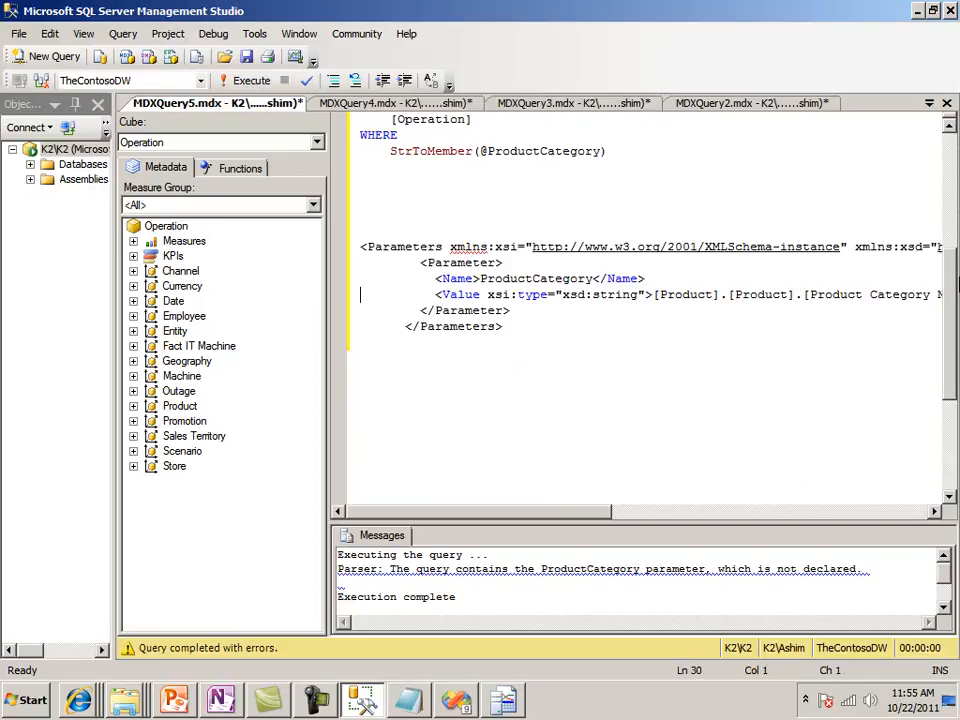
Copy the member path [Product].[Product].[Product Category Name].&amp;[4] from the Value element of the ProductCategory parameter
key(Up)
key(Right)
key(Right)
key(Right)
key(Right)
key(Right)
key(Right)
key(Right)
key(Right)
key(Right)
key(Right)
key(Right)
key(Right)
key(Right)
key(Right)
key(Right)
key(Right)
key(Right)
key(Down)
key(Right)
key(Right)
key(Right)
key(Right)
key(Right)
key(Right)
key(Right)
key(Right)
key(Right)
key(Right)
key(Right)
key(Right)
key(Right)
key(Right)
key(Right)
key(Right)
key(Right)
key(Right)
key(Right)
key(Right)
key(Right)
key(Right)
key(Right)
key(shift+Right)
key(shift+Right)
key(shift+Right)
key(shift+Right)
key(shift+Right)
key(shift+Right)
key(shift+Right)
key(shift+Right)
key(shift+Right)
key(shift+Right)
key(shift+Right)
key(shift+Right)
key(shift+Right)
key(shift+Right)
key(shift+Right)
key(shift+Right)
key(shift+Right)
key(shift+Right)
key(shift+Right)
key(shift+Right)
key(shift+Right)
key(shift+Right)
key(shift+Right)
key(shift+Right)
key(shift+Right)
key(shift+Right)
key(shift+Right)
key(shift+Right)
key(shift+Right)
key(shift+Right)
key(shift+Right)
key(shift+Right)
key(shift+Right)
key(shift+Right)
key(ctrl+c)
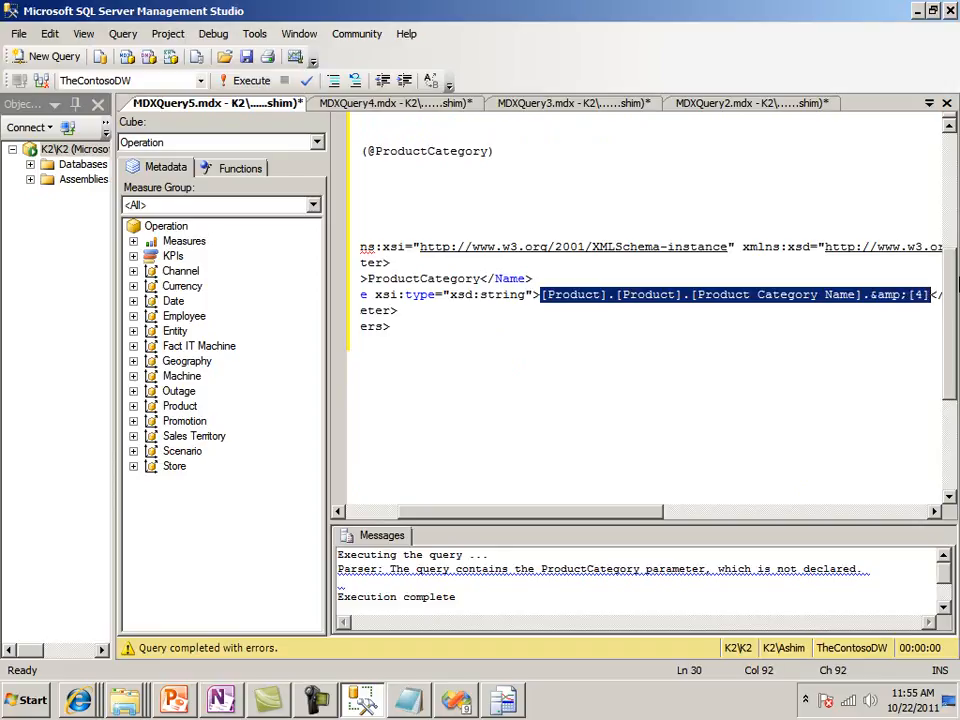
key(Up)
key(Up)
key(Up)
key(Up)
key(Up)
key(Up)
key(Up)
key(Up)
key(Left)
key(Left)
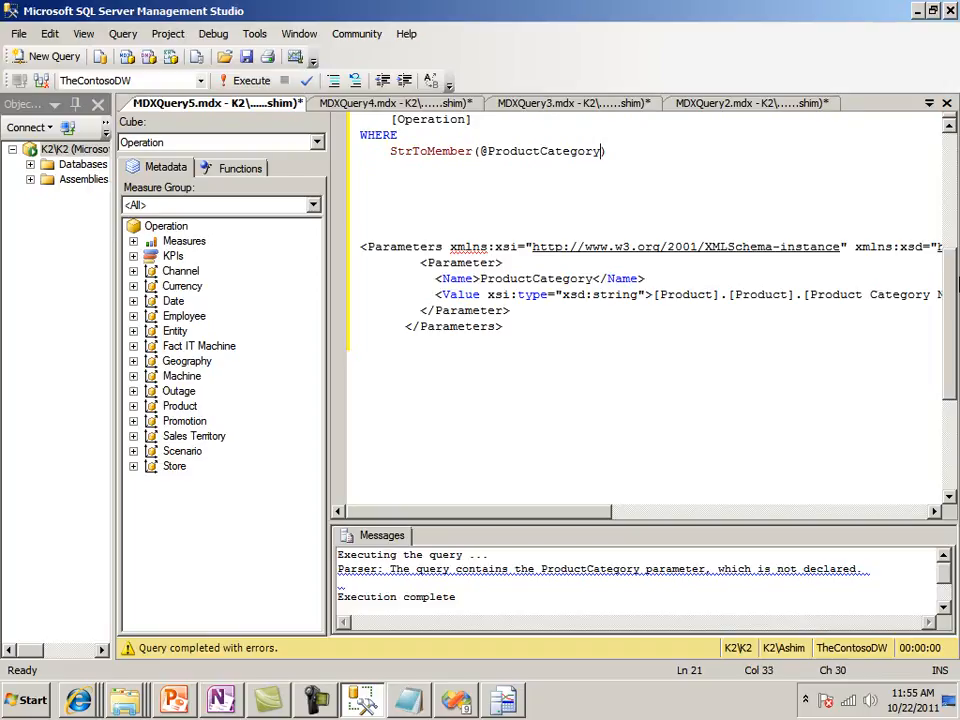
key(BackSpace)
key(BackSpace)
key(BackSpace)
key(BackSpace)
key(BackSpace)
key(BackSpace)
key(BackSpace)
key(BackSpace)
key(BackSpace)
key(BackSpace)
key(BackSpace)
key(BackSpace)
key(BackSpace)
key(BackSpace)
key(BackSpace)
key(BackSpace)
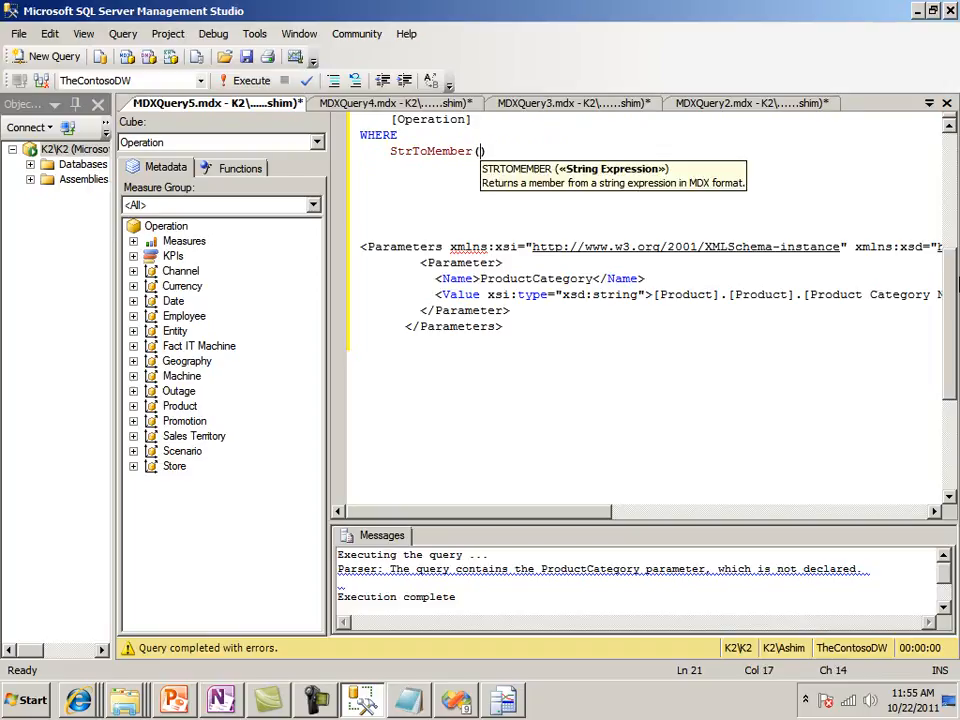
text("")
key(Left)
key(ctrl+v)
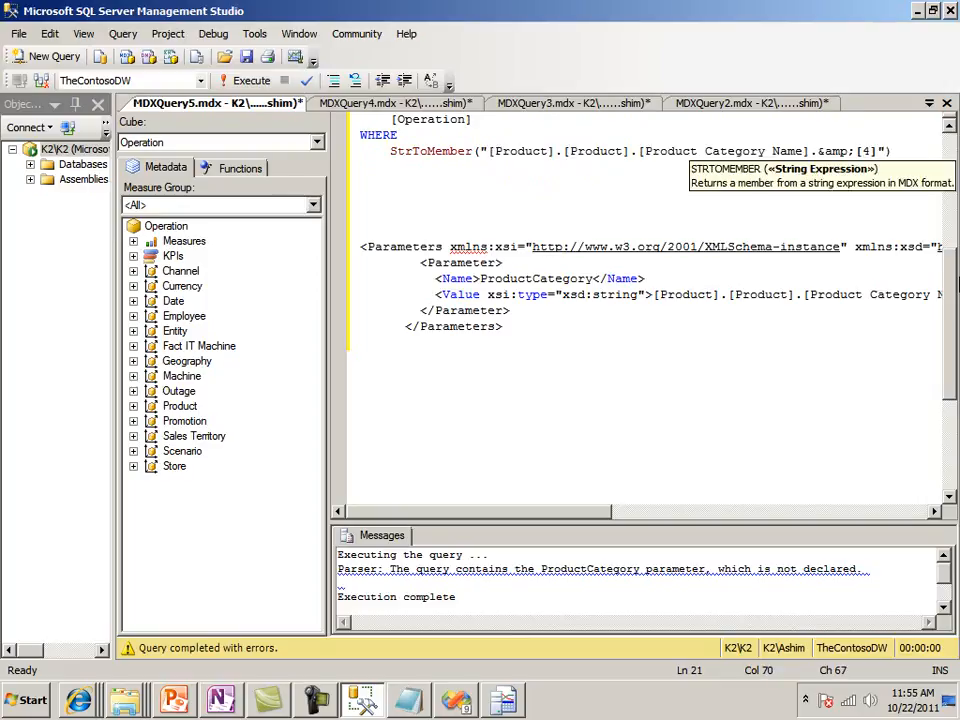
Correct the &amp; escape in the StrToMember string so that it reads [Product].[Product].[Product Category Name].&[4]
key(Left)
key(Left)
key(Left)
key(BackSpace)
key(BackSpace)
key(BackSpace)
key(BackSpace)
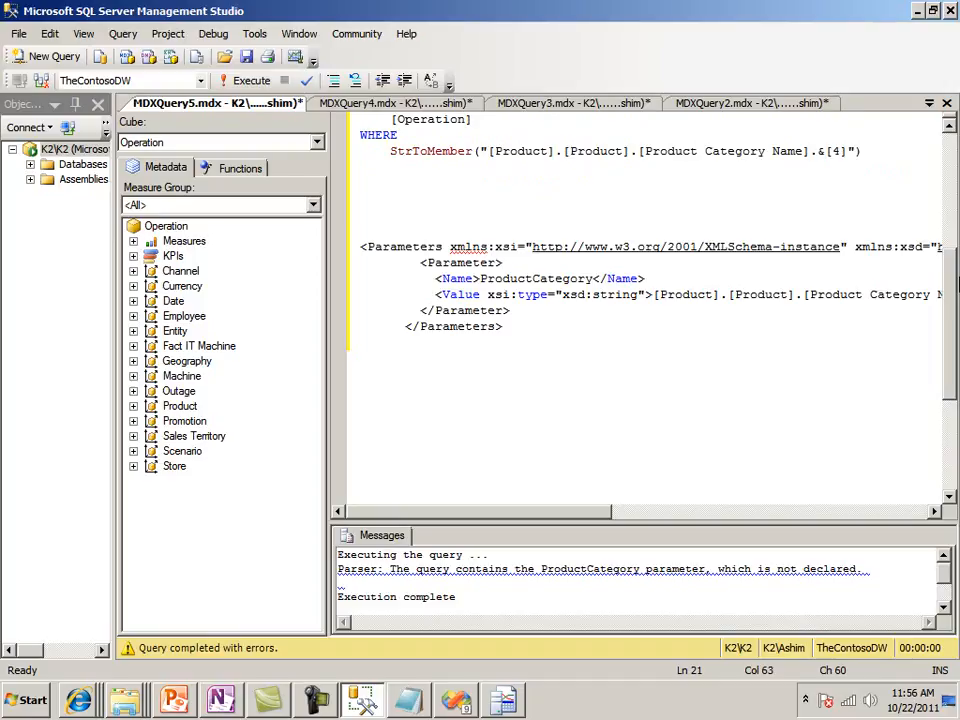
Review the MDX above the WHERE clause and delete the Parameters XML block below it
key(Up)
key(Up)
key(Up)
key(Up)
key(Up)
key(Up)
key(Up)
key(Up)
key(Up)
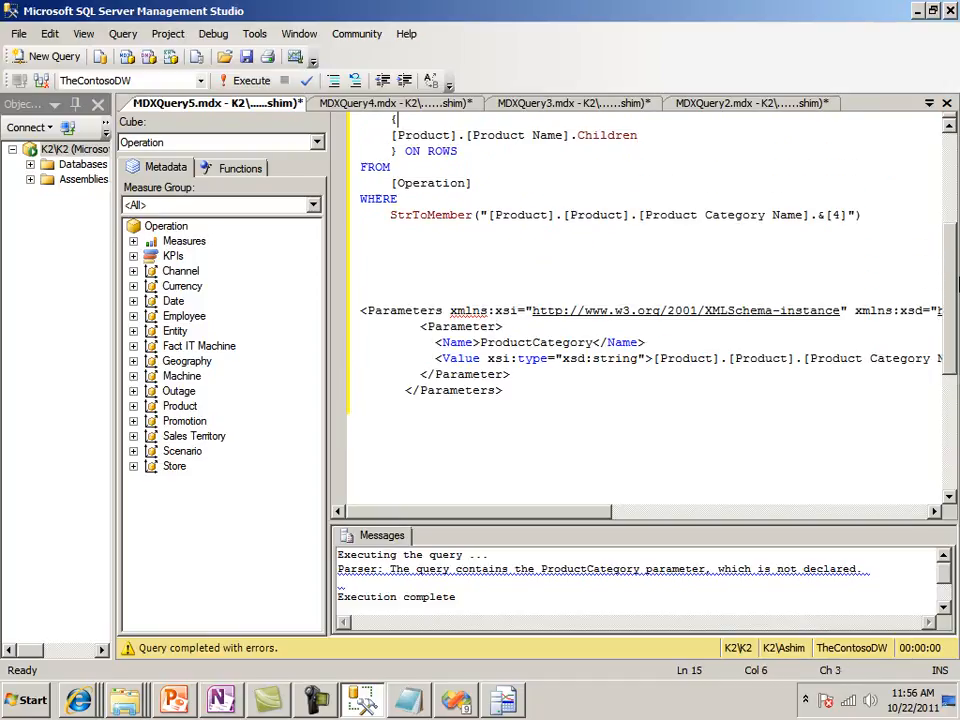
key(Up)
key(Up)
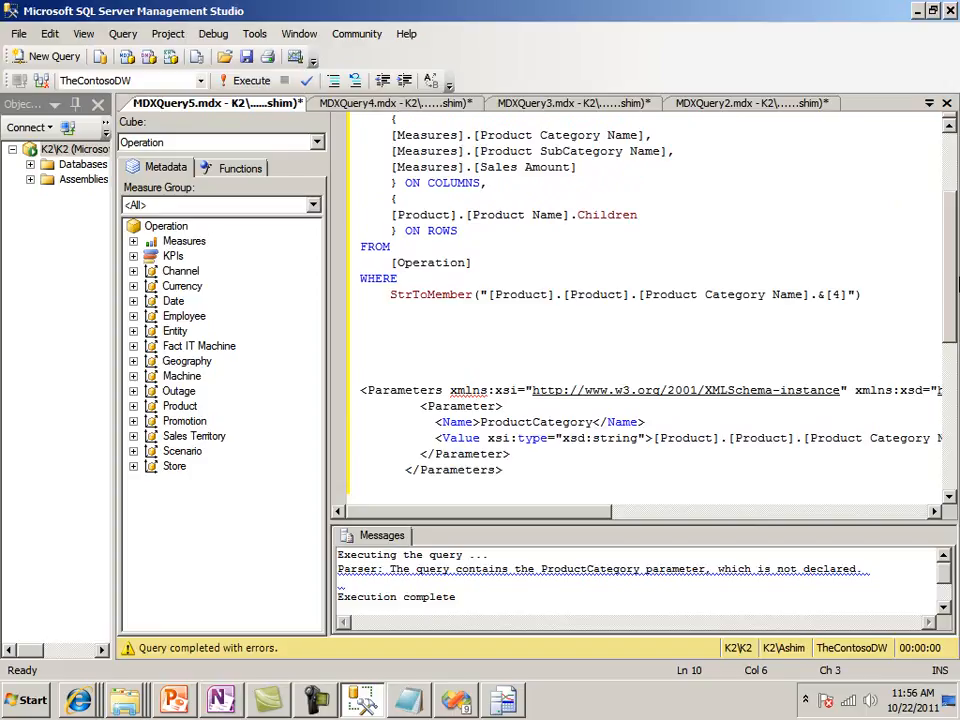
key(Up)
key(Up)
key(Up)
key(Up)
key(Up)
key(Up)
key(Up)
key(Up)
key(Up)
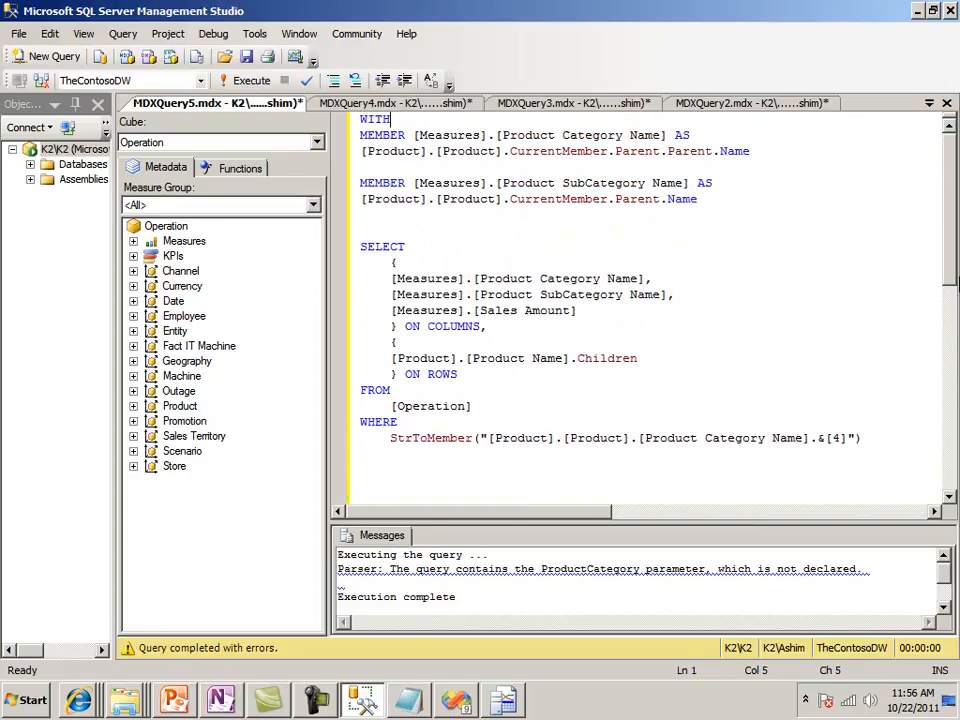
key(Down)
key(Down)
key(Down)
key(Down)
key(Down)
key(Down)
key(Down)
key(Down)
key(Down)
key(Down)
key(Down)
key(Down)
key(Down)
key(Down)
key(Down)
key(Down)
key(Down)
key(Down)
key(Down)
key(Down)
key(Up)
key(Up)
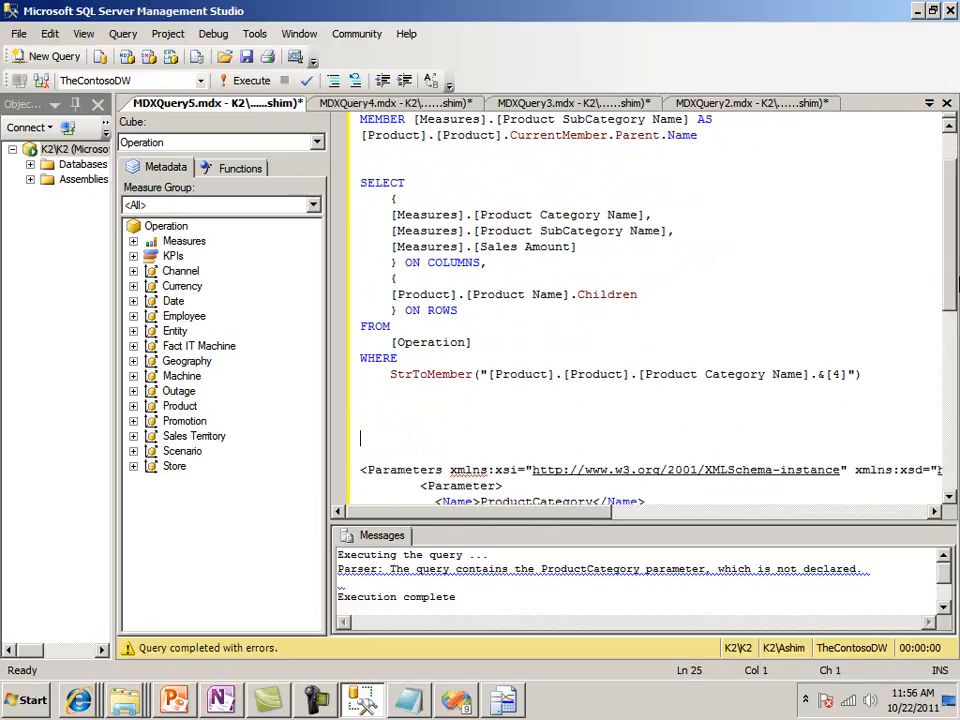
key(shift+Down)
key(shift+Down)
key(shift+Down)
key(shift+Down)
key(shift+Down)
key(shift+Down)
key(shift+Down)
key(shift+Down)
key(Delete)
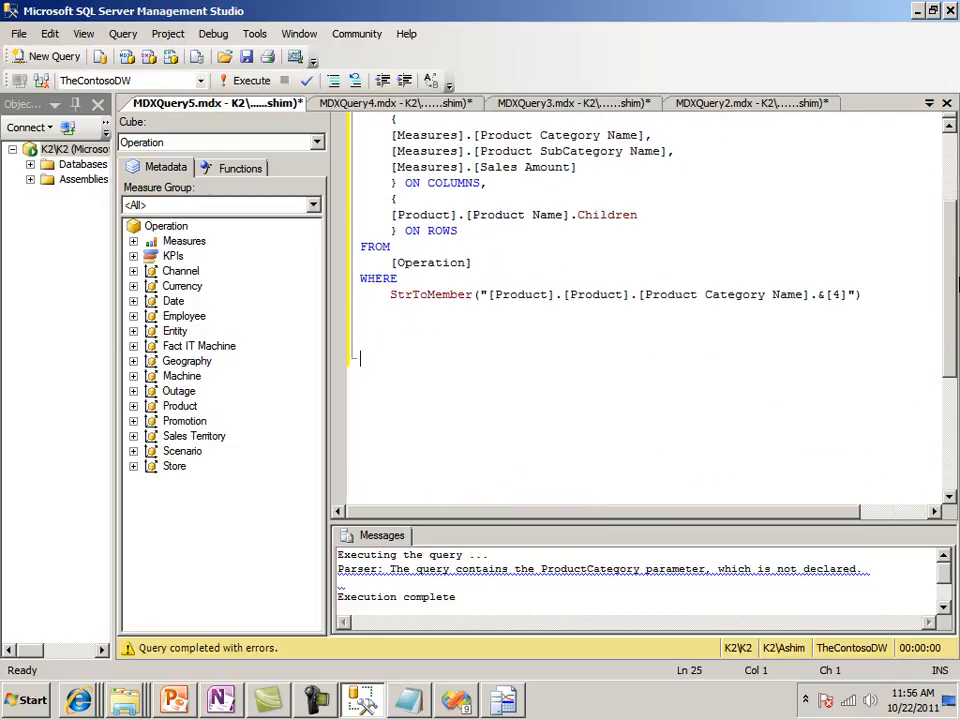
Execute the cleaned MDX query against the Operation cube
key(Up)
key(Up)
key(Up)
key(Up)
key(Up)
key(Up)
key(Up)
key(Up)
key(Up)
key(Up)
key(Up)
key(Up)
key(Up)
key(Up)
key(Up)
key(Up)
key(Up)
key(Up)
key(Up)
key(Up)
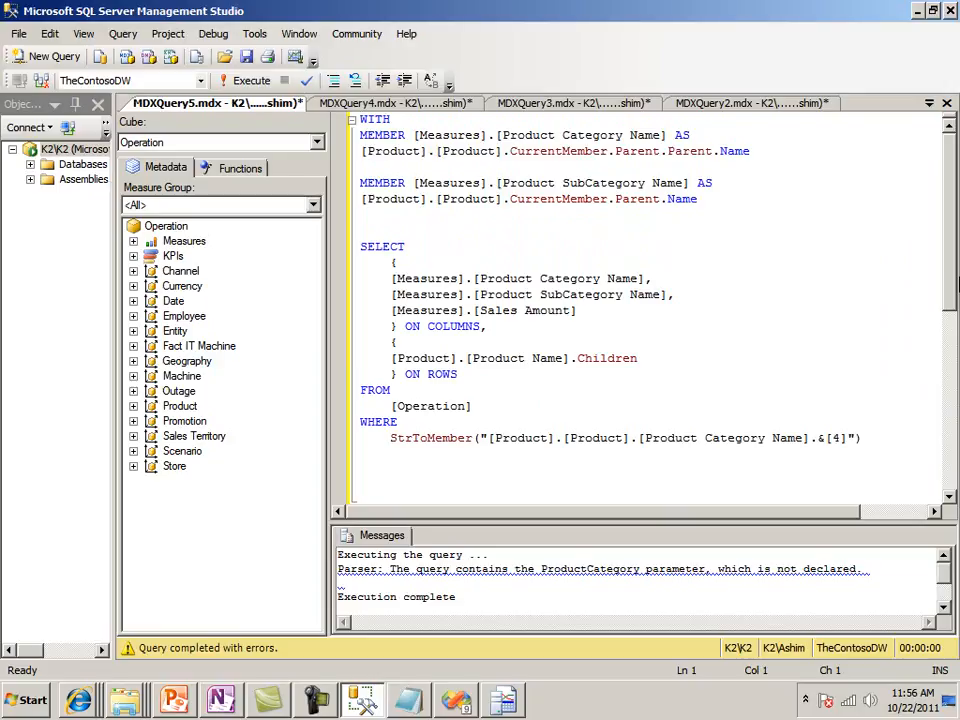
key(F5)
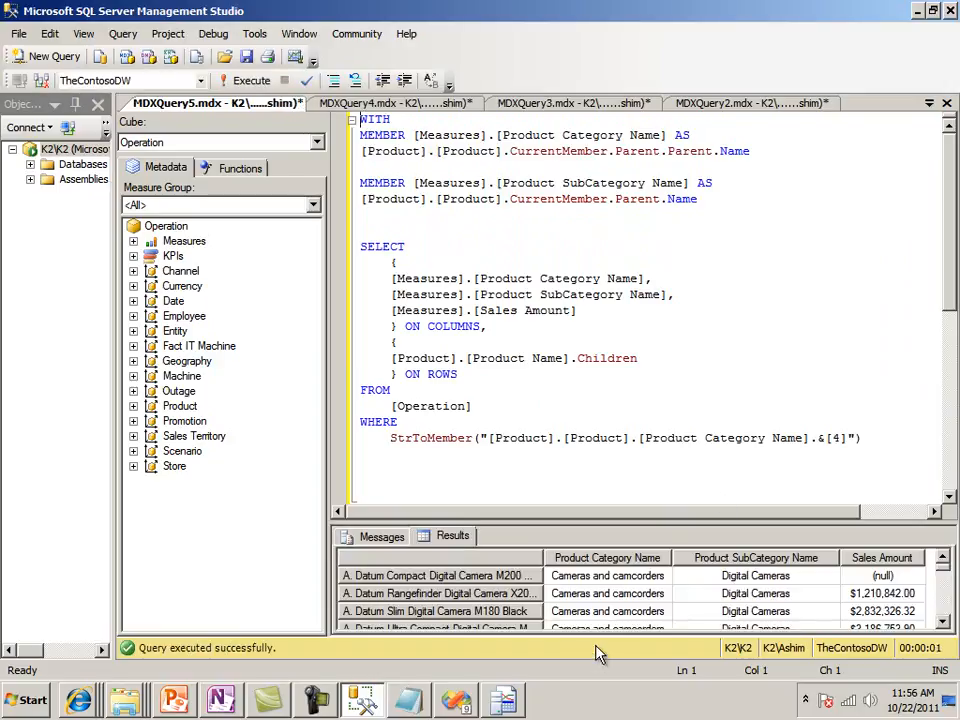
Enlarge the results pane, examine the product rows and their sales amounts, and shrink the pane again
drag(643, 523, 590, 356)
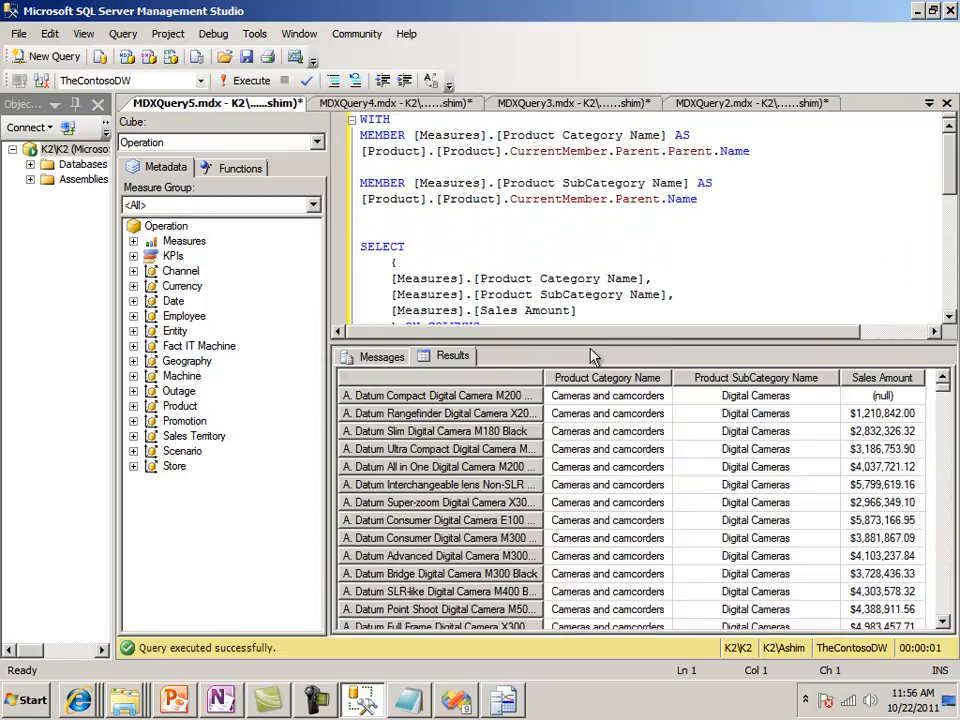
click(882, 466)
drag(946, 392, 947, 483)
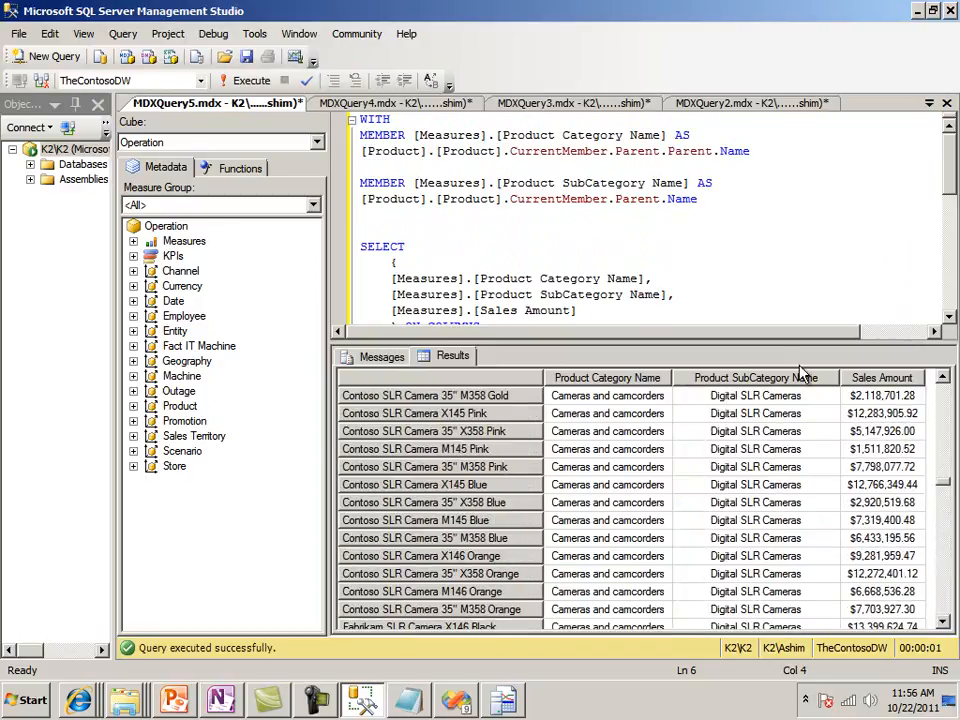
drag(773, 343, 774, 452)
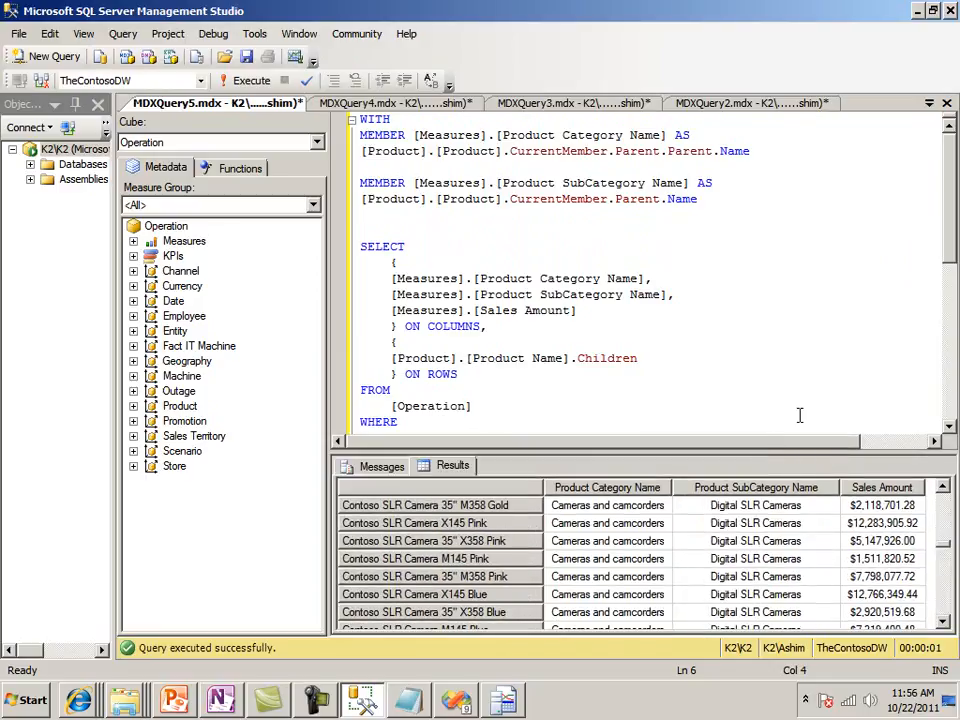
click(330, 706)
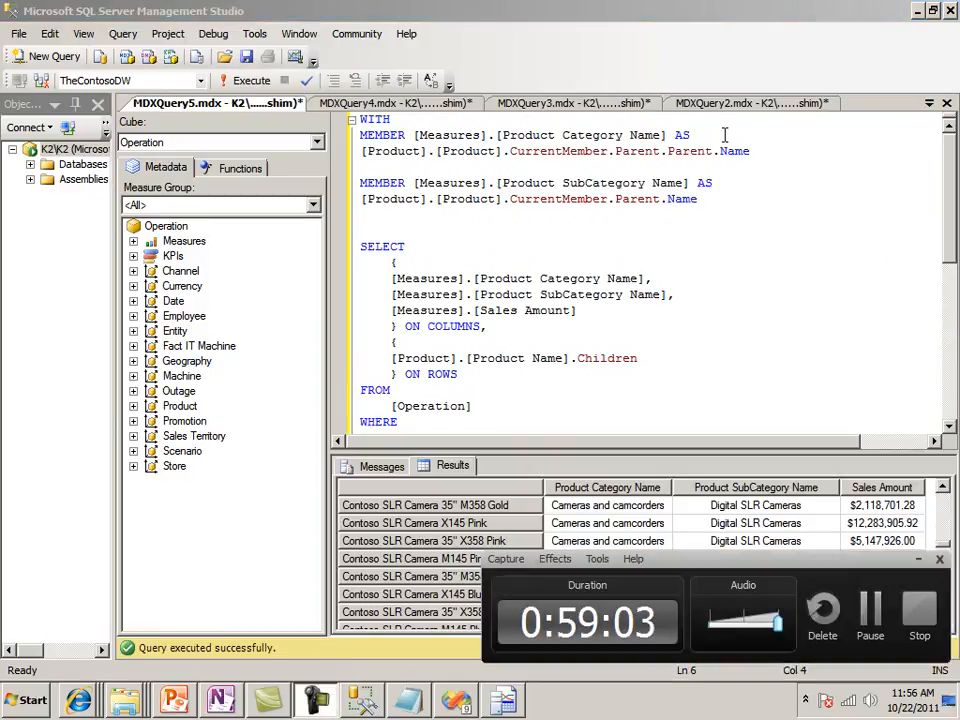